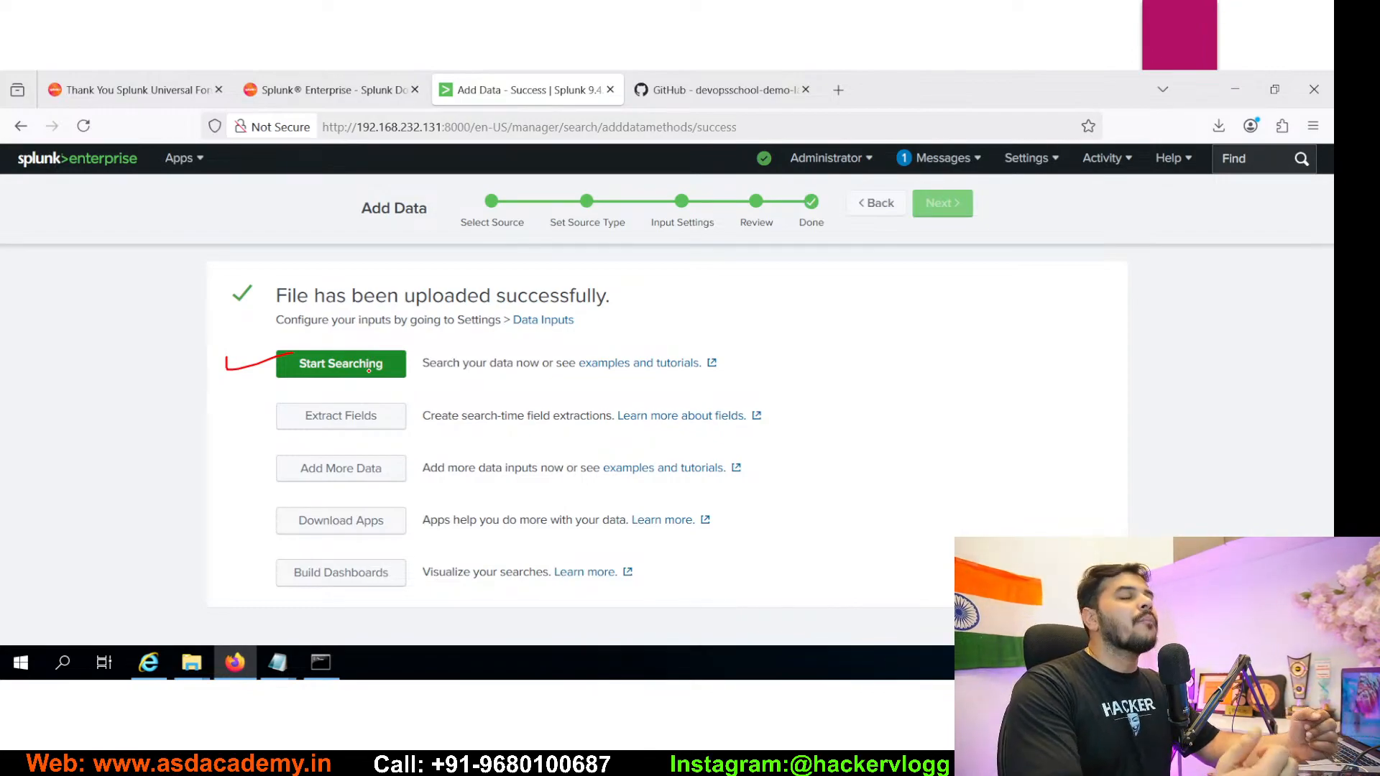
- Start searching the uploaded security.csv data, which lists 58,556 events in the winlog index
click(340, 364)
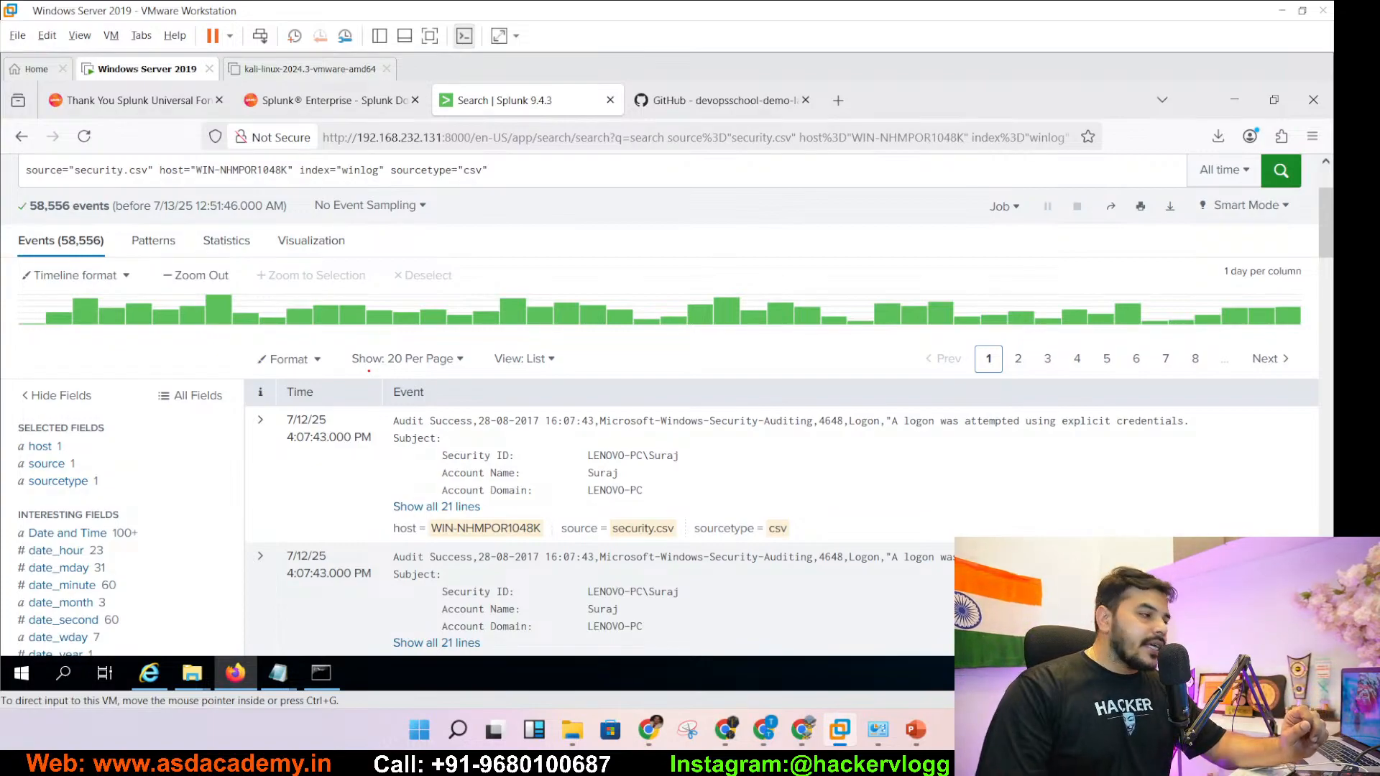
- Mark host, source and sourcetype in red, and underline source, host and index in the search bar
mouse_move(71, 447)
mouse_down()
mouse_move(129, 452)
mouse_move(121, 491)
mouse_move(147, 472)
mouse_up()
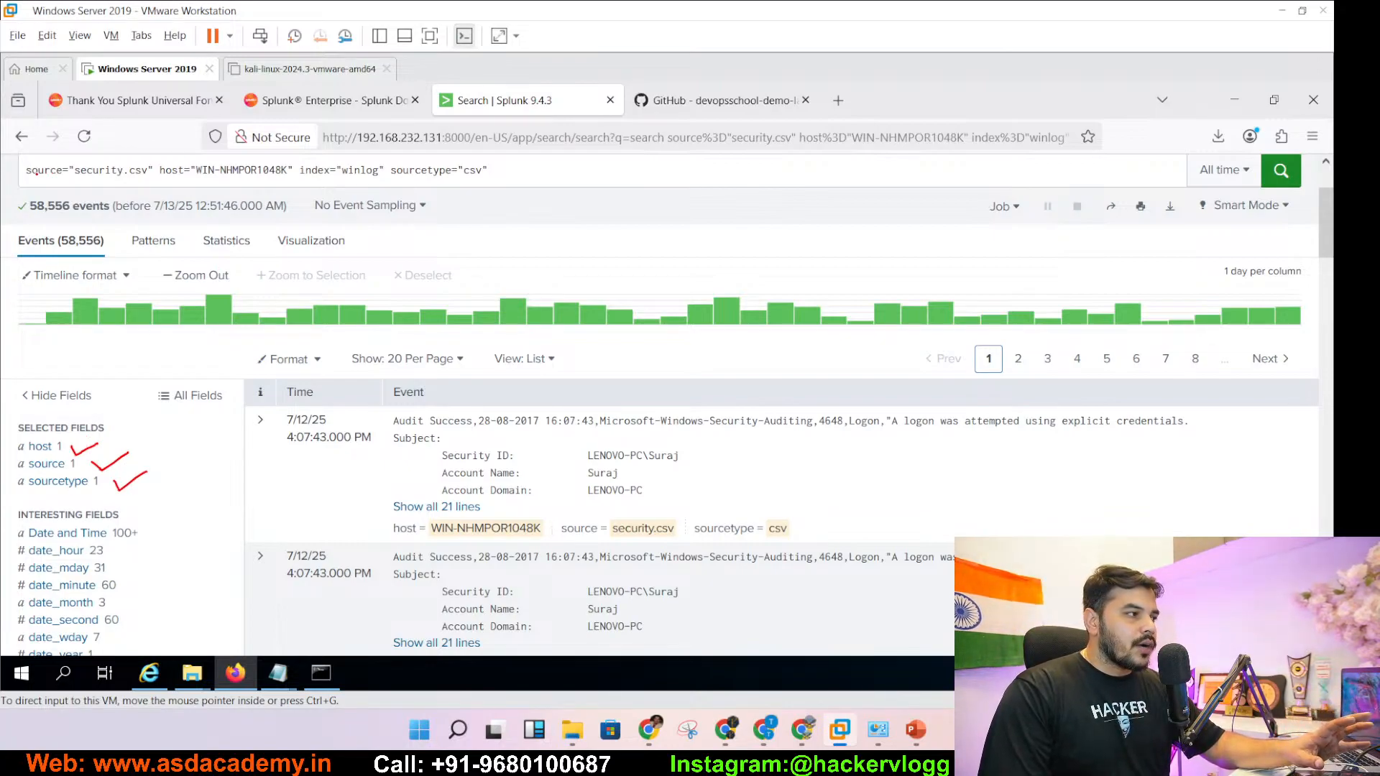
drag(34, 176, 58, 177)
drag(165, 180, 193, 180)
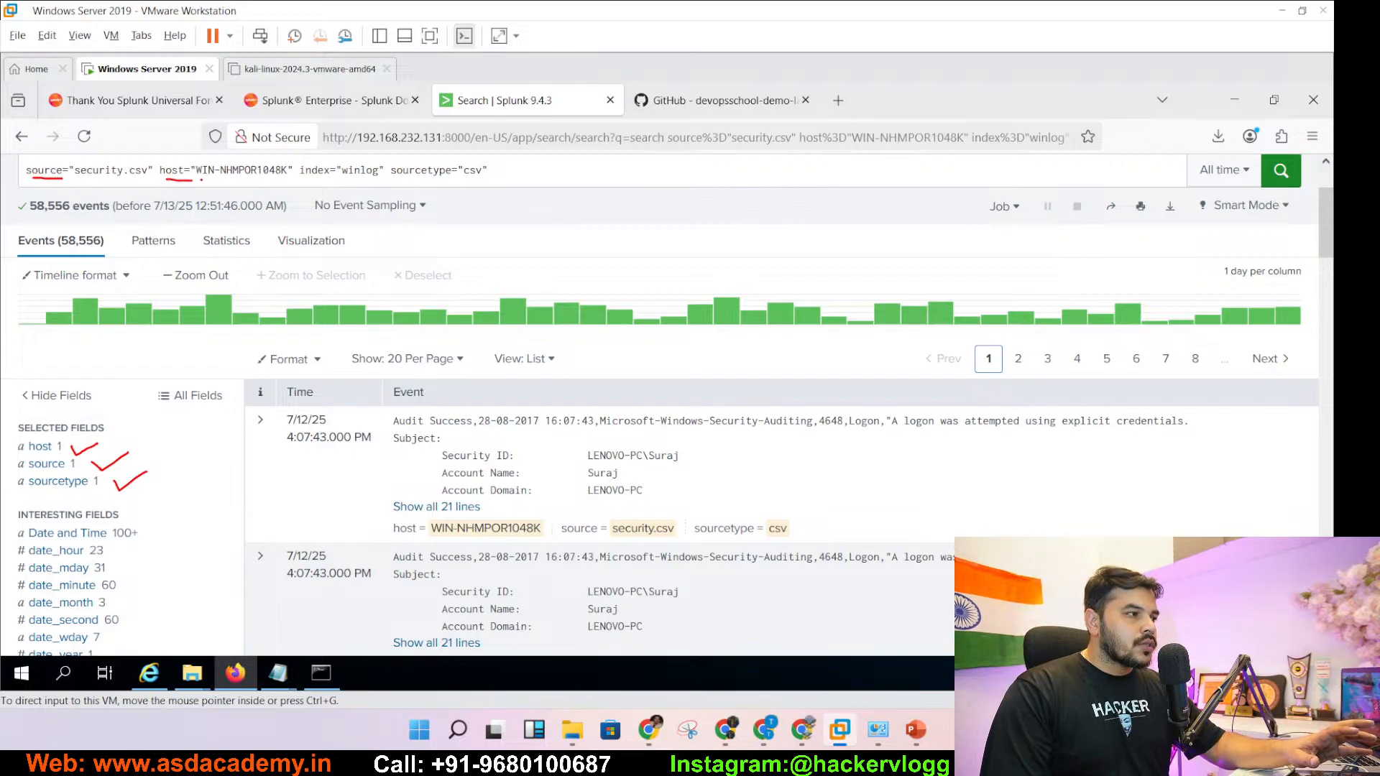
drag(300, 180, 322, 182)
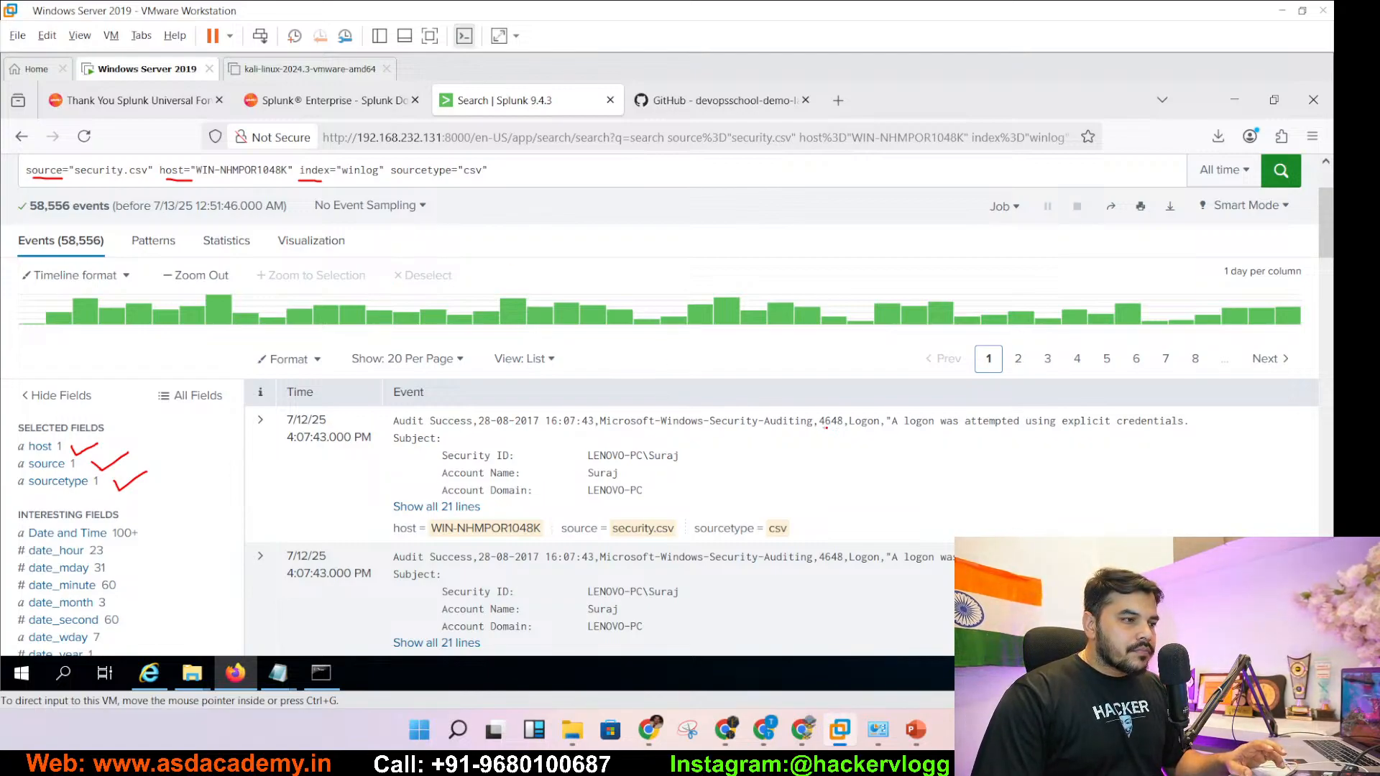
- Underline event ID 4648 in the first event, then end the slideshow
drag(825, 427, 843, 426)
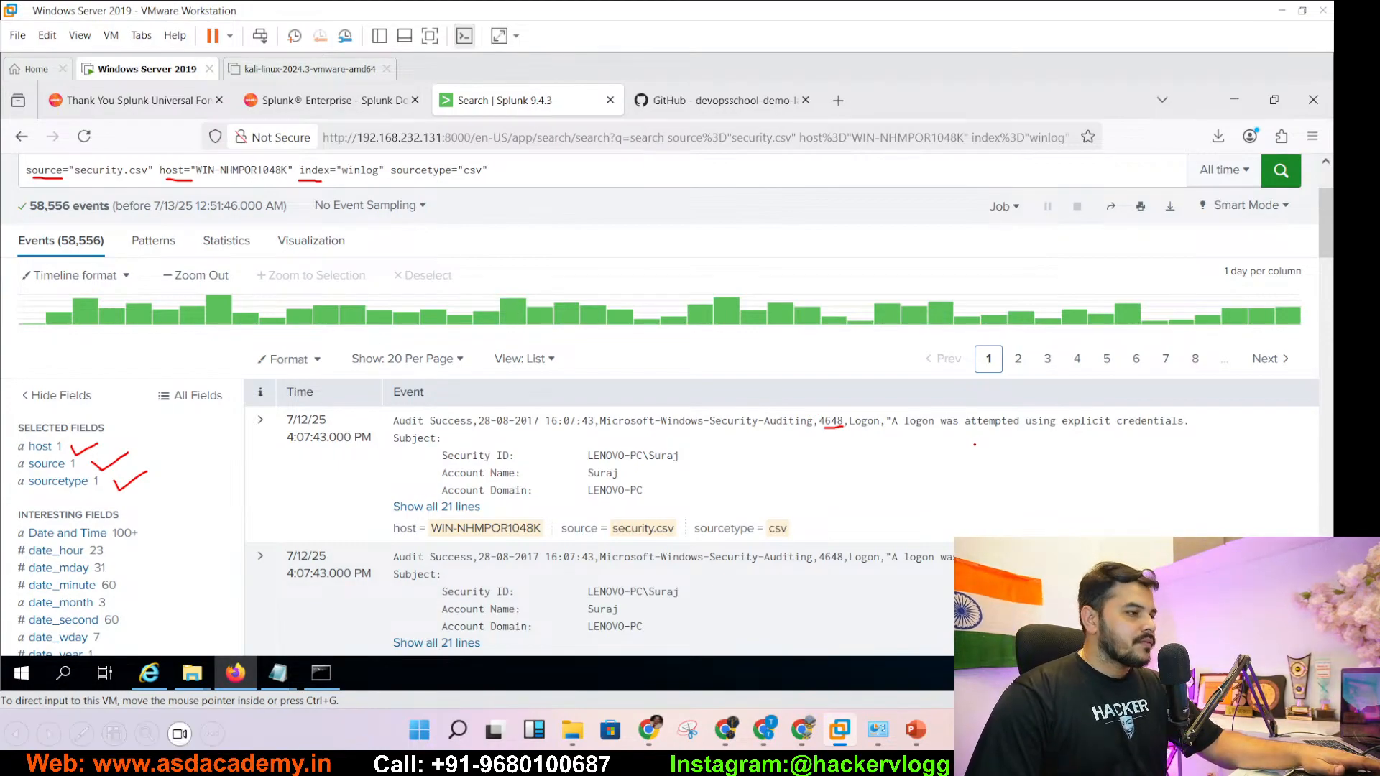
key(Escape)
- Discard the slideshow ink and minimise the SOC Analyst Workshop deck
click(703, 404)
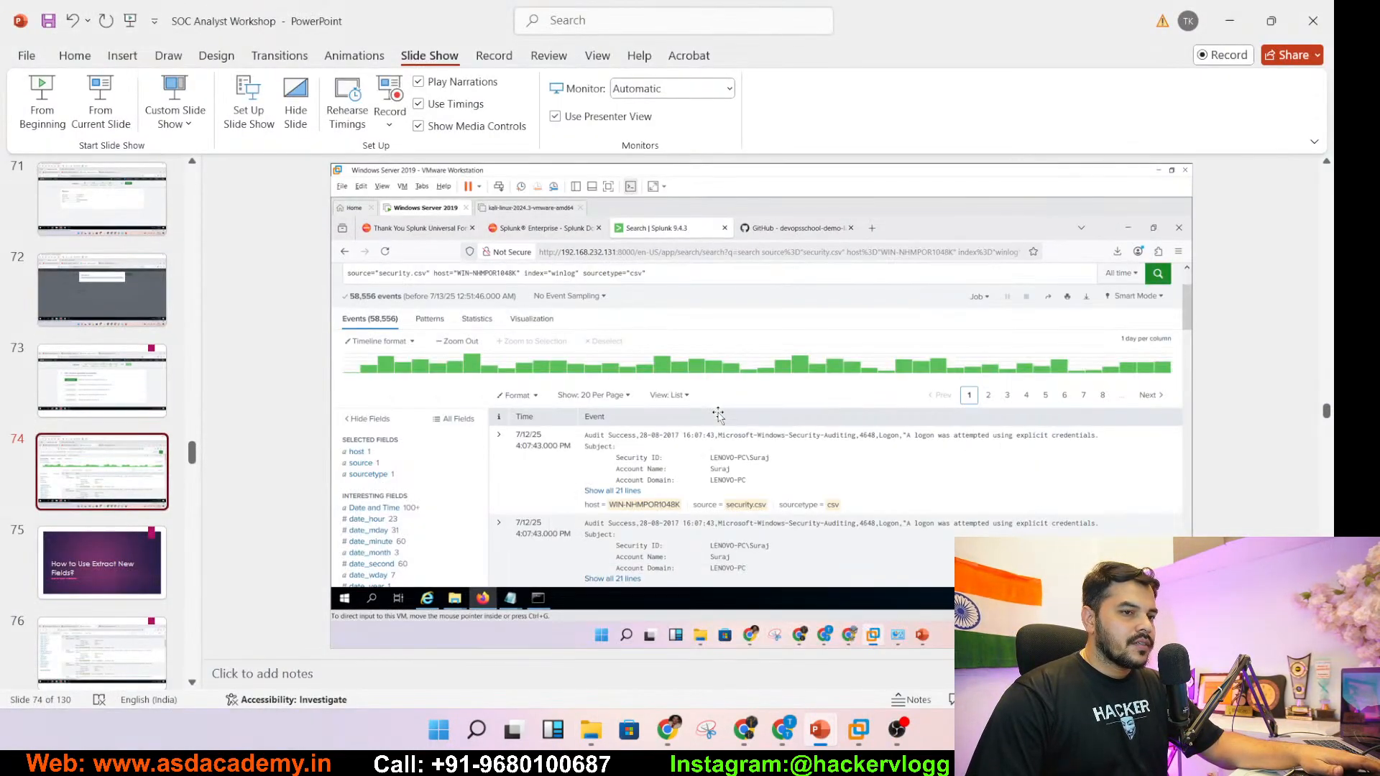
click(1231, 10)
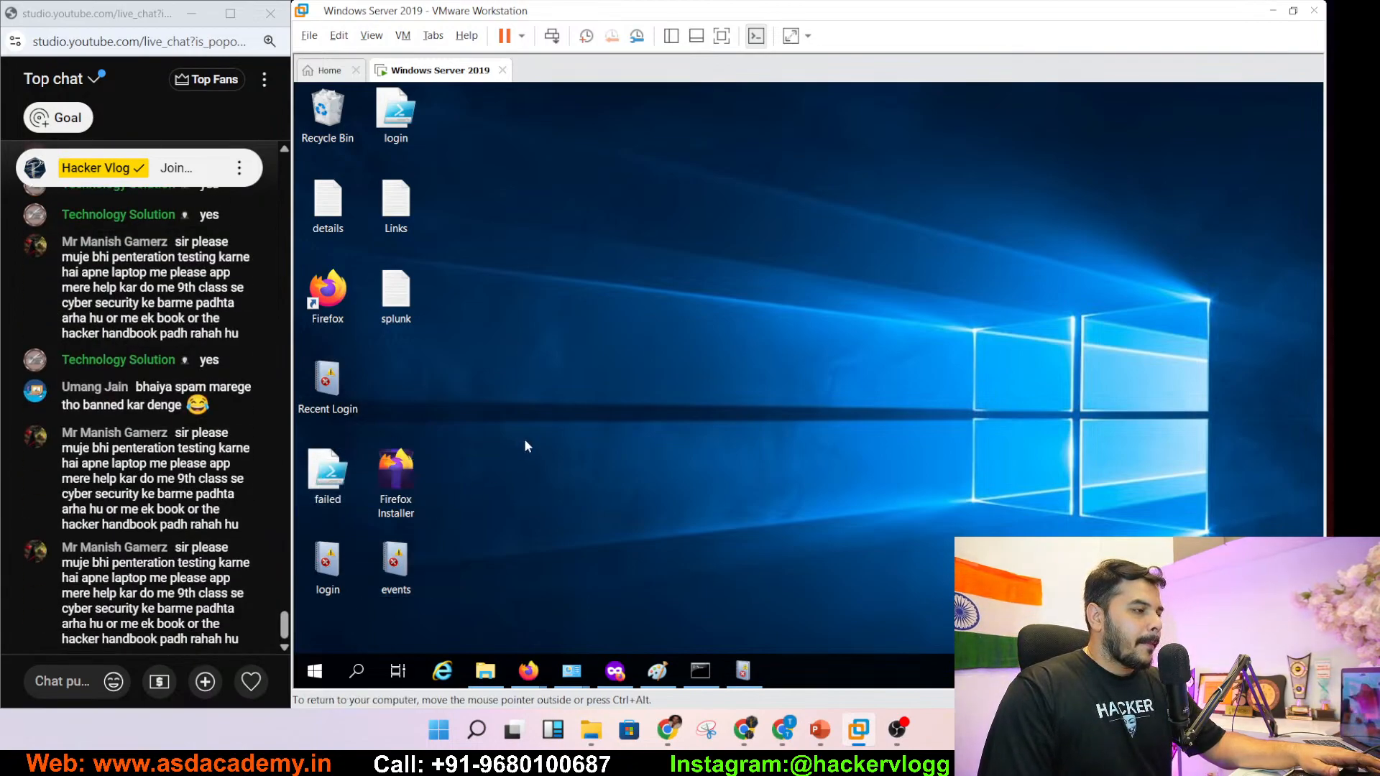
- Bring the Splunk home page forward in Firefox and go to Settings > Add Data
mouse_move(528, 672)
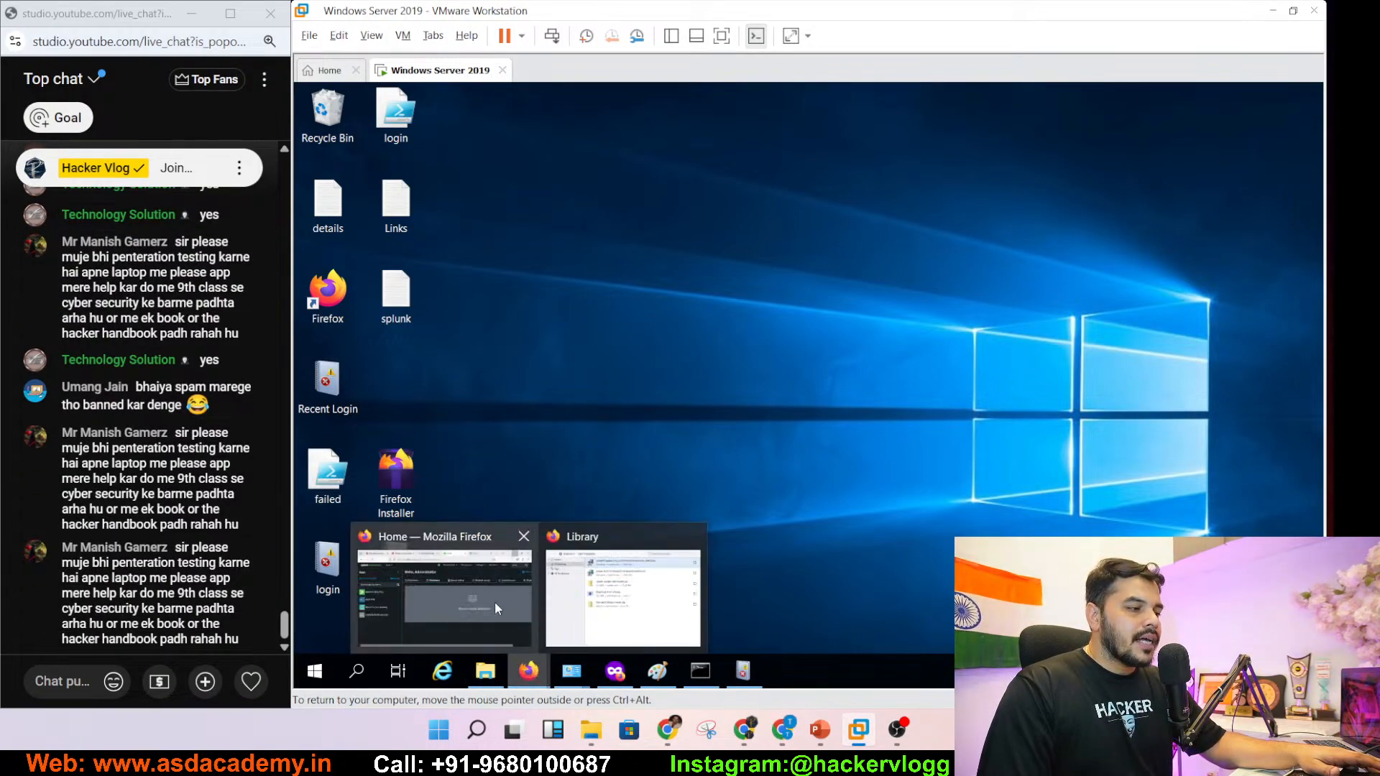
click(491, 603)
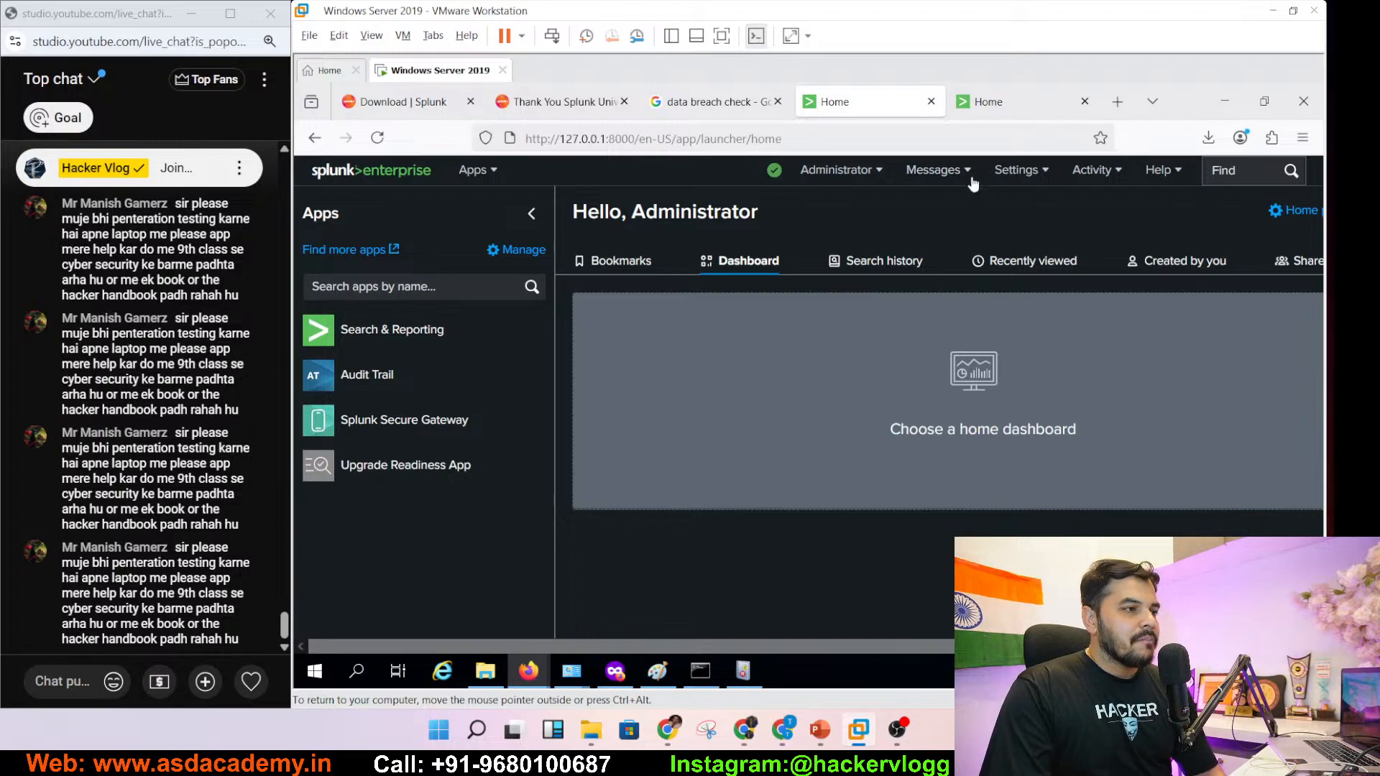
click(1092, 172)
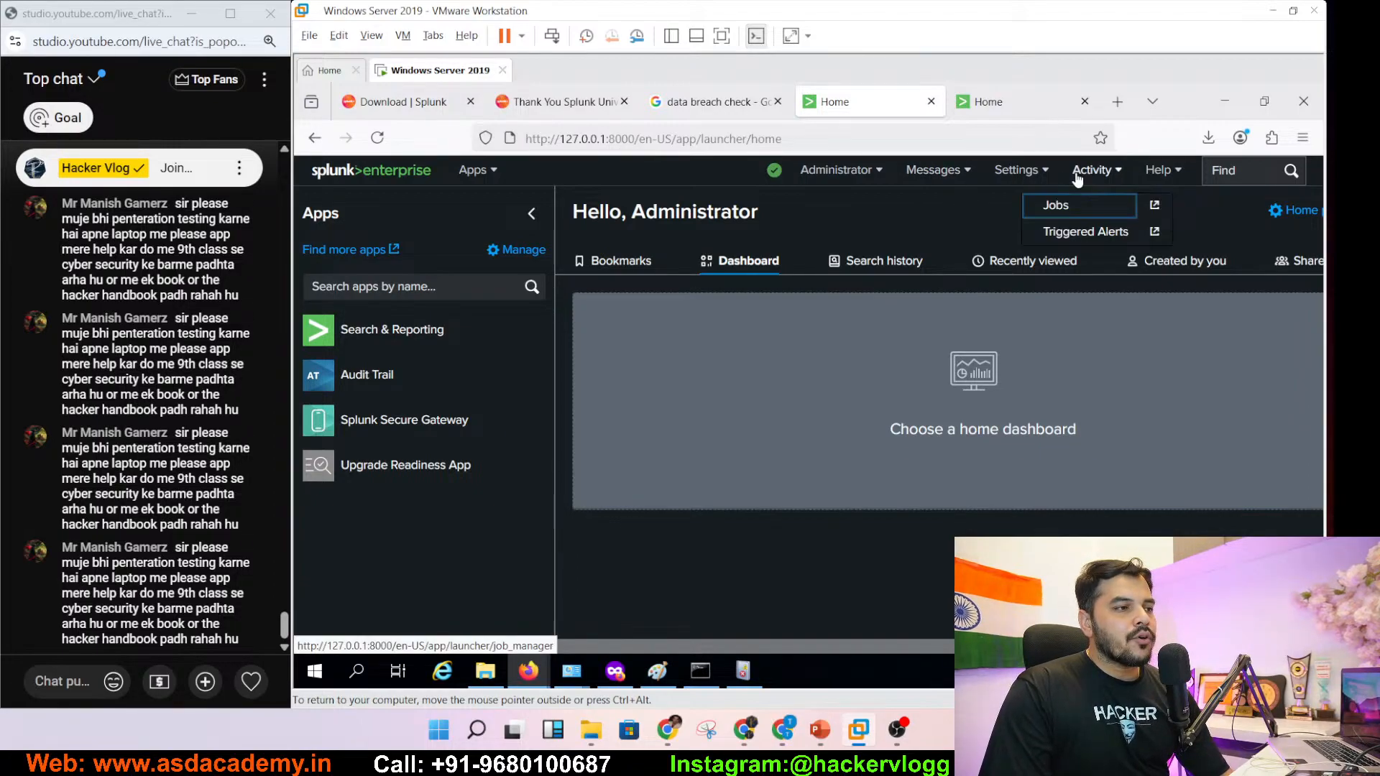
click(1029, 176)
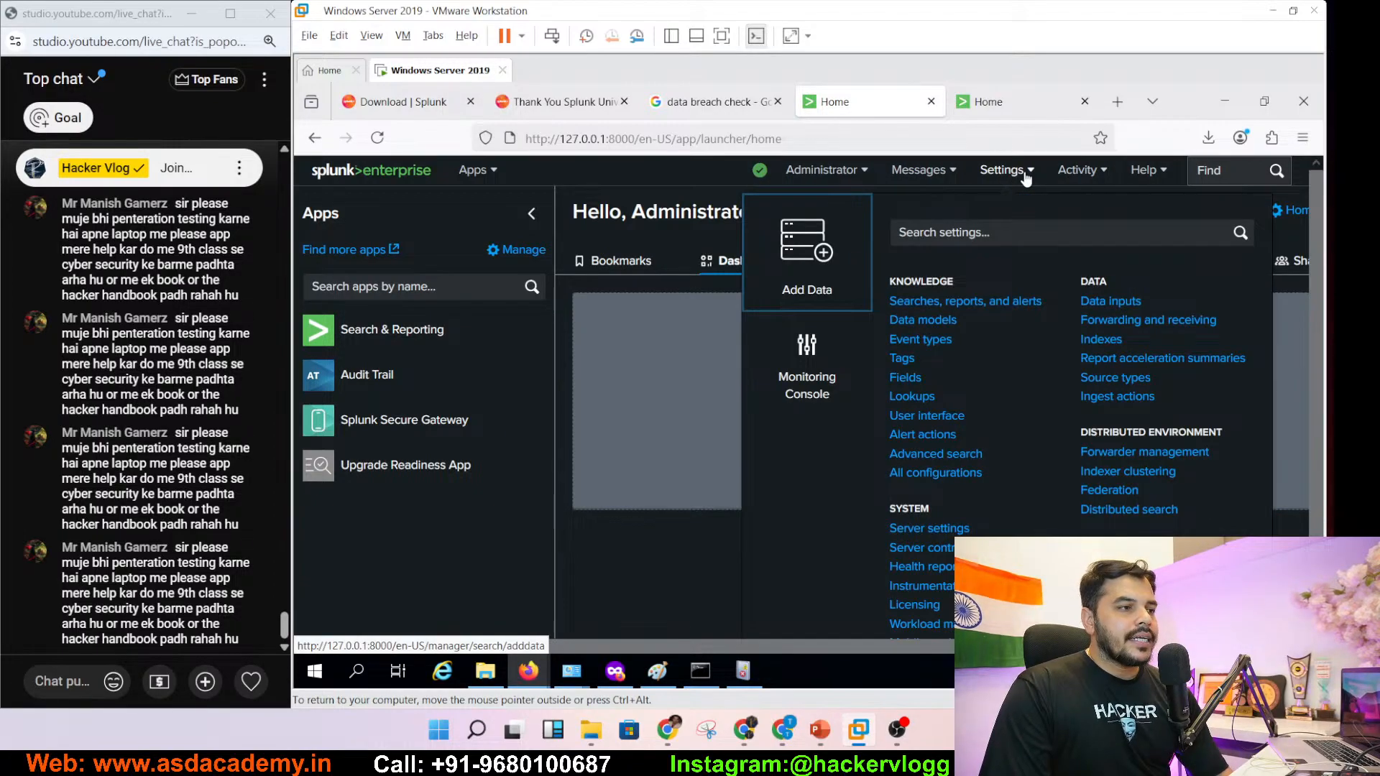
click(777, 252)
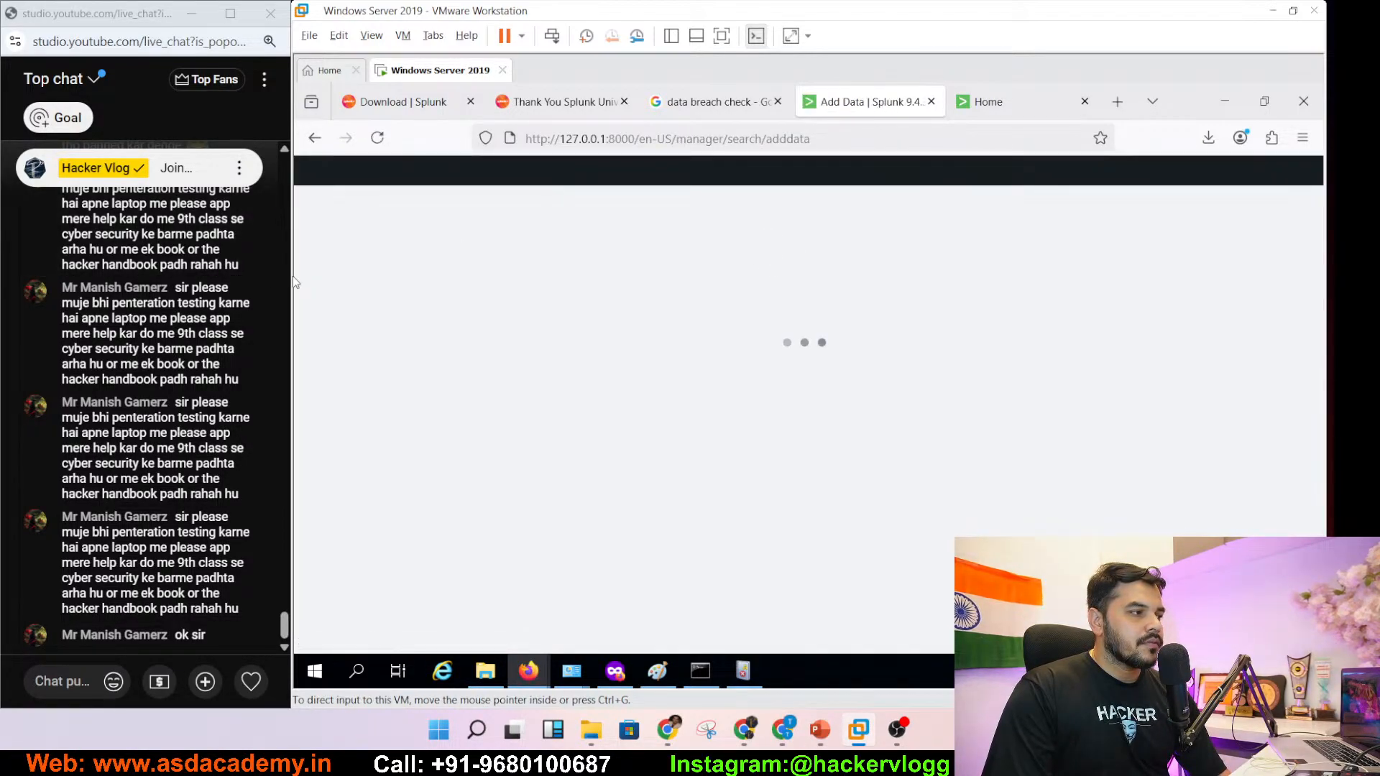
- Widen the virtual machine window, set the chat zoom to 90% and widen the chat window
drag(293, 281, 215, 262)
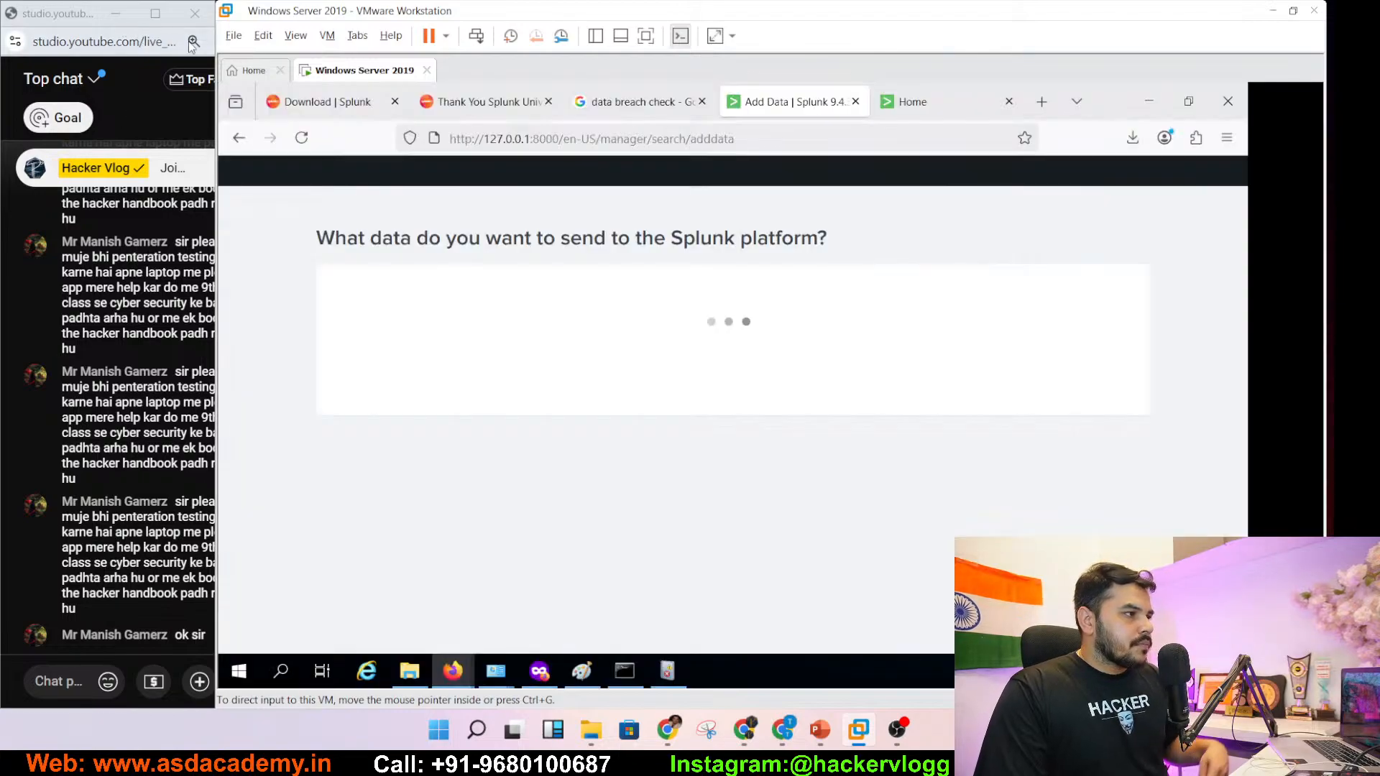
click(193, 42)
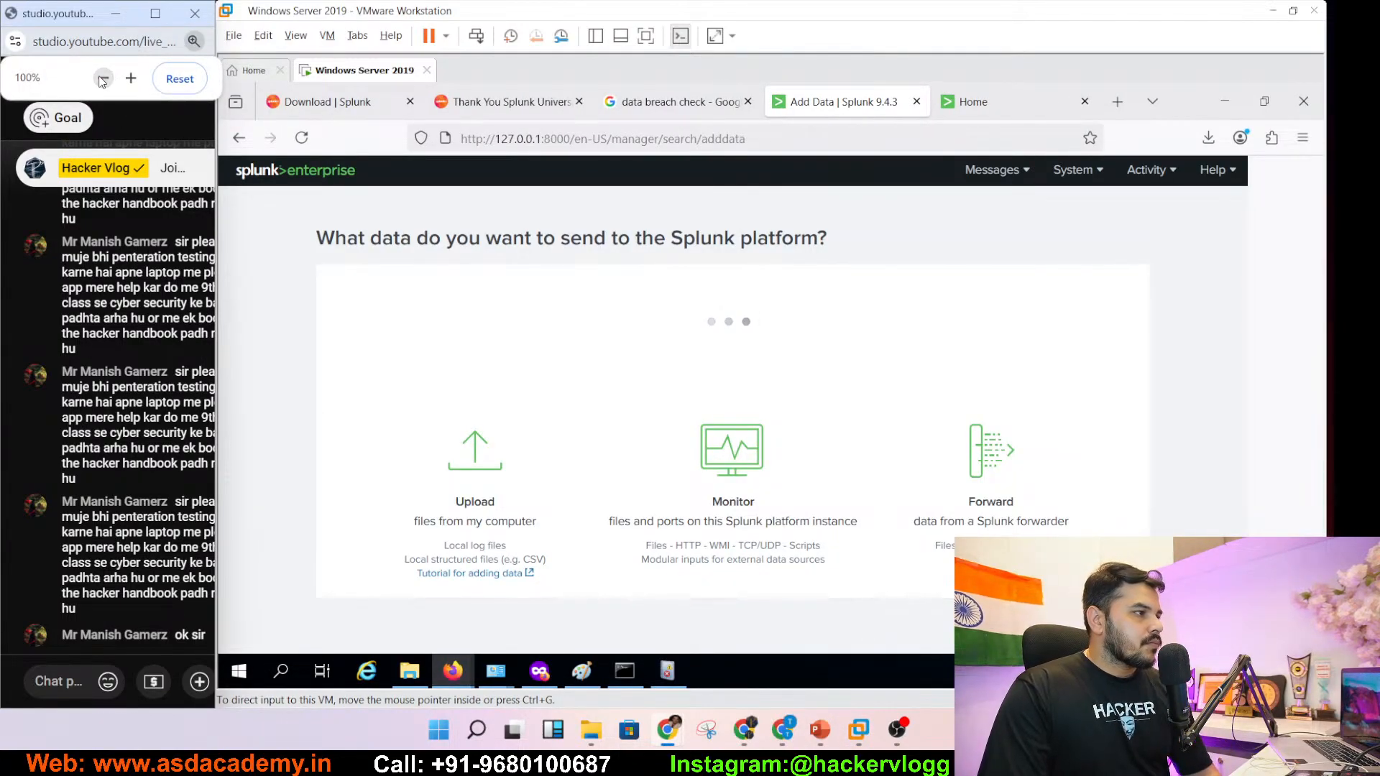
click(103, 79)
click(102, 80)
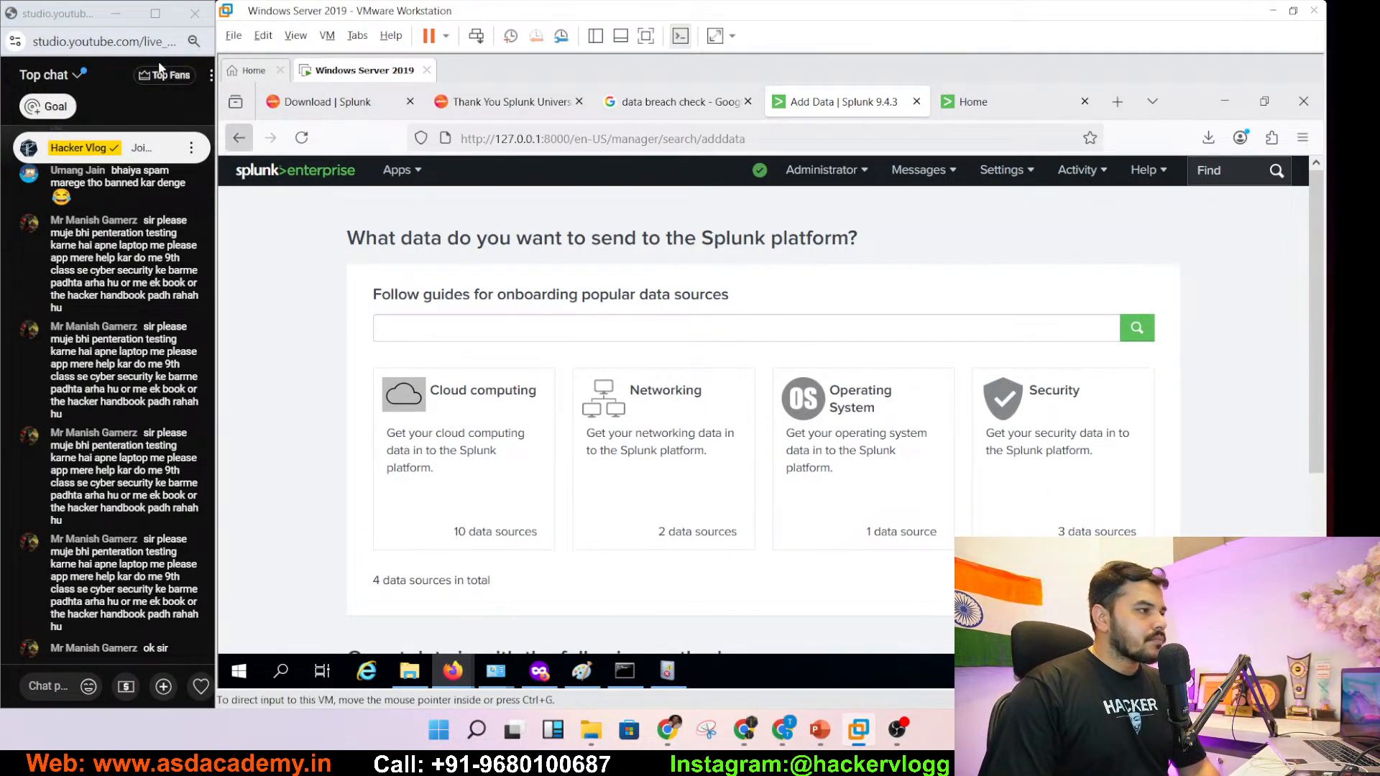
click(164, 75)
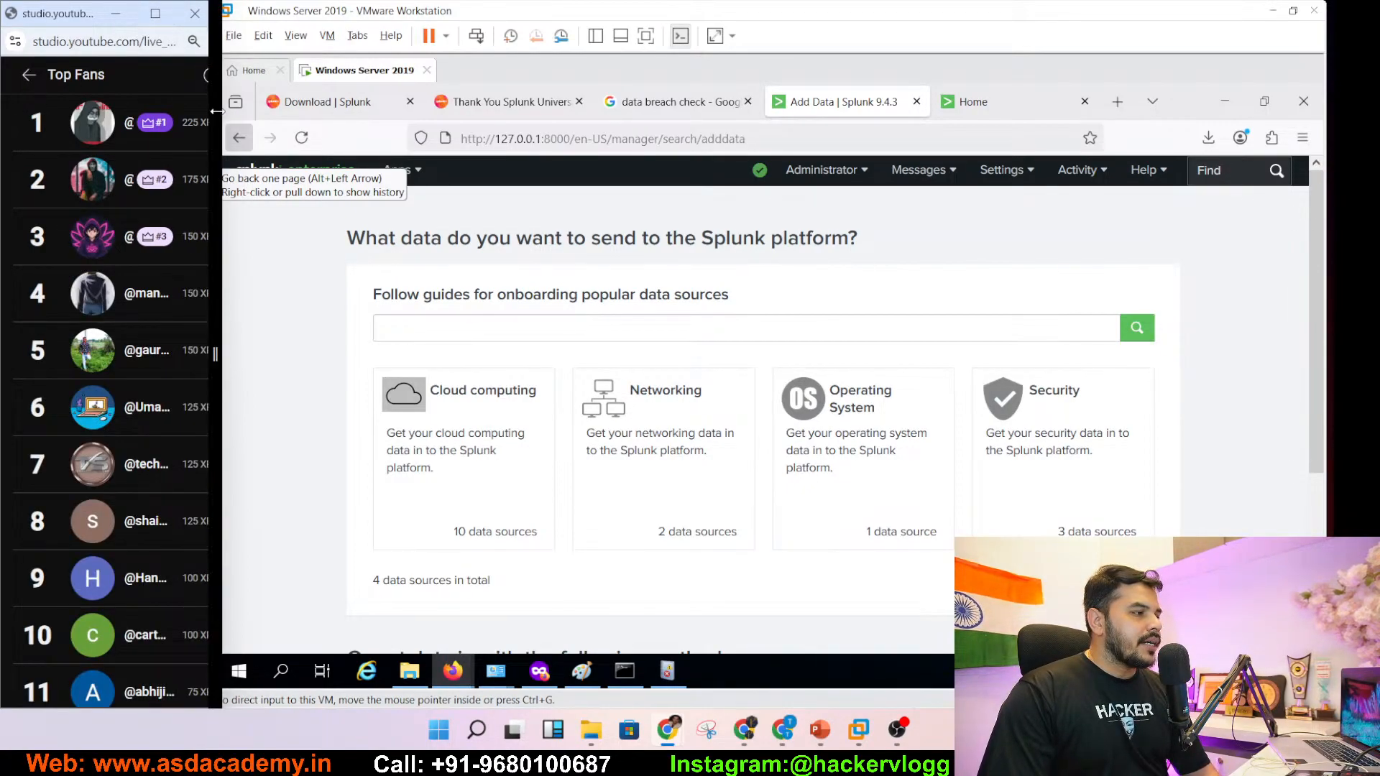
drag(217, 116, 312, 113)
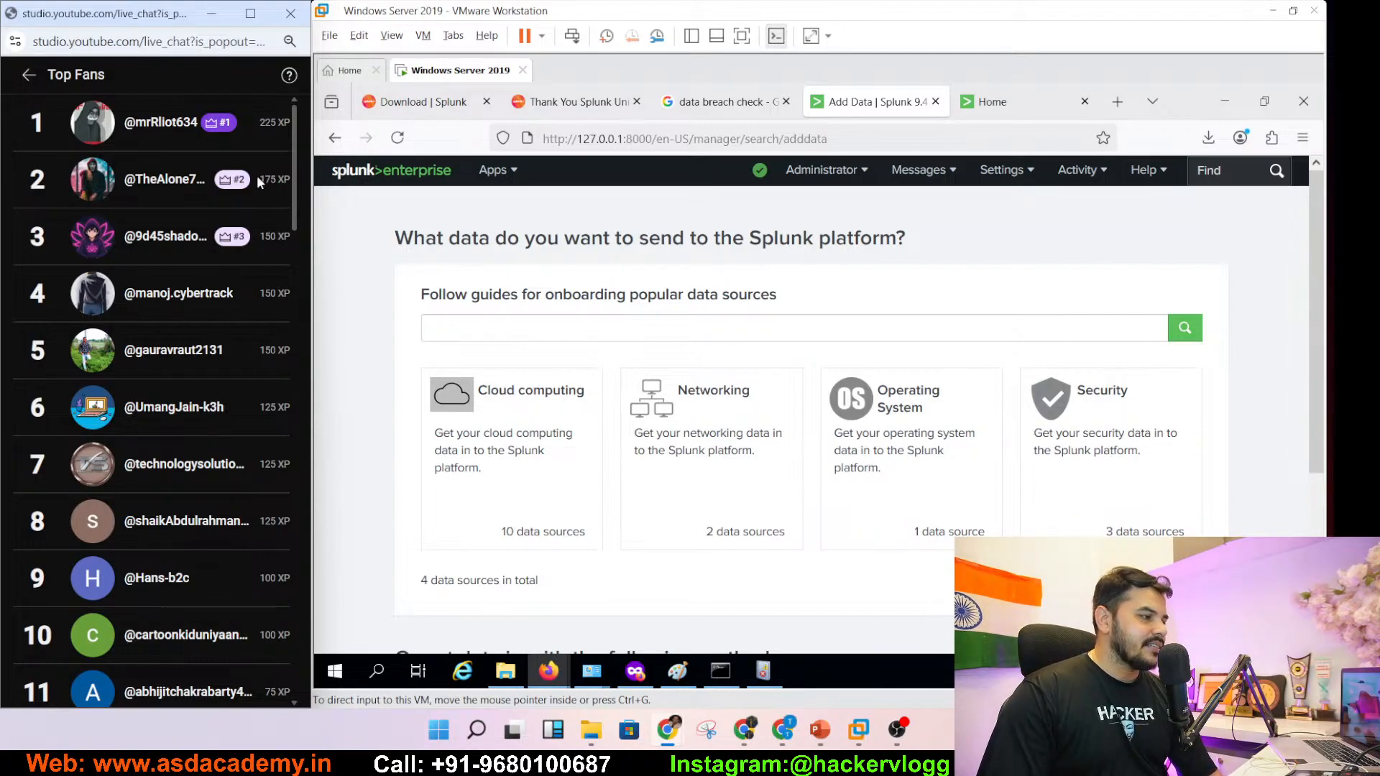
- Scroll the Add Data page down to the Upload and Monitor methods
scroll(286, 364, down, 15)
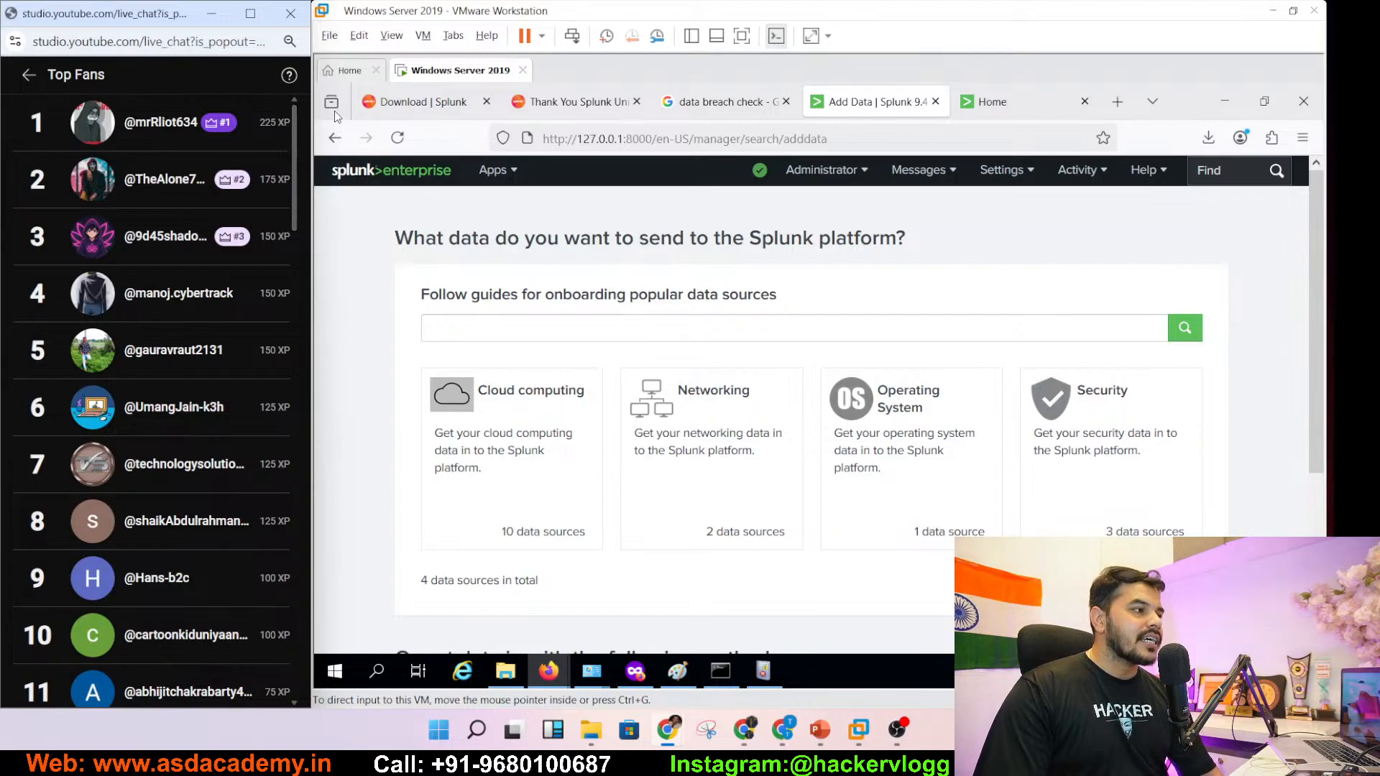
click(28, 75)
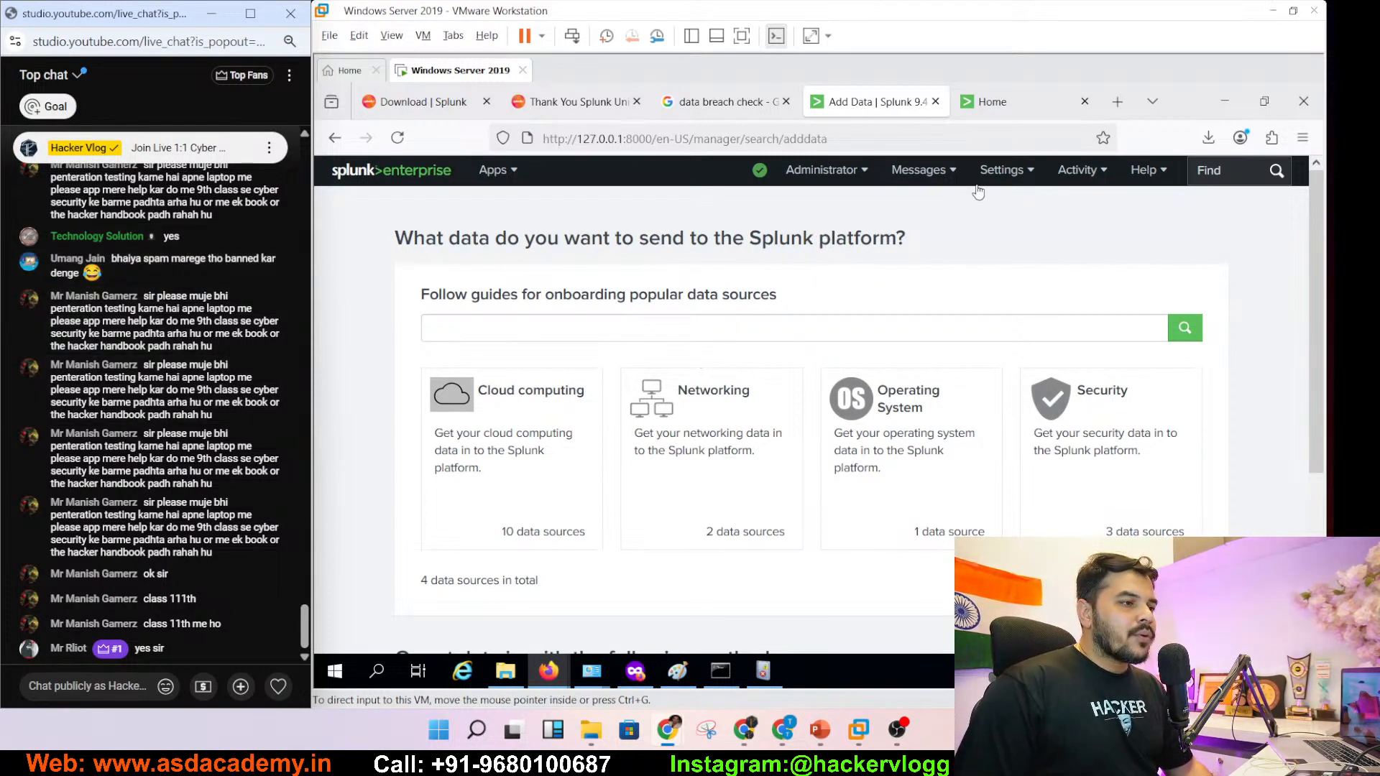
scroll(1315, 251, down, 3)
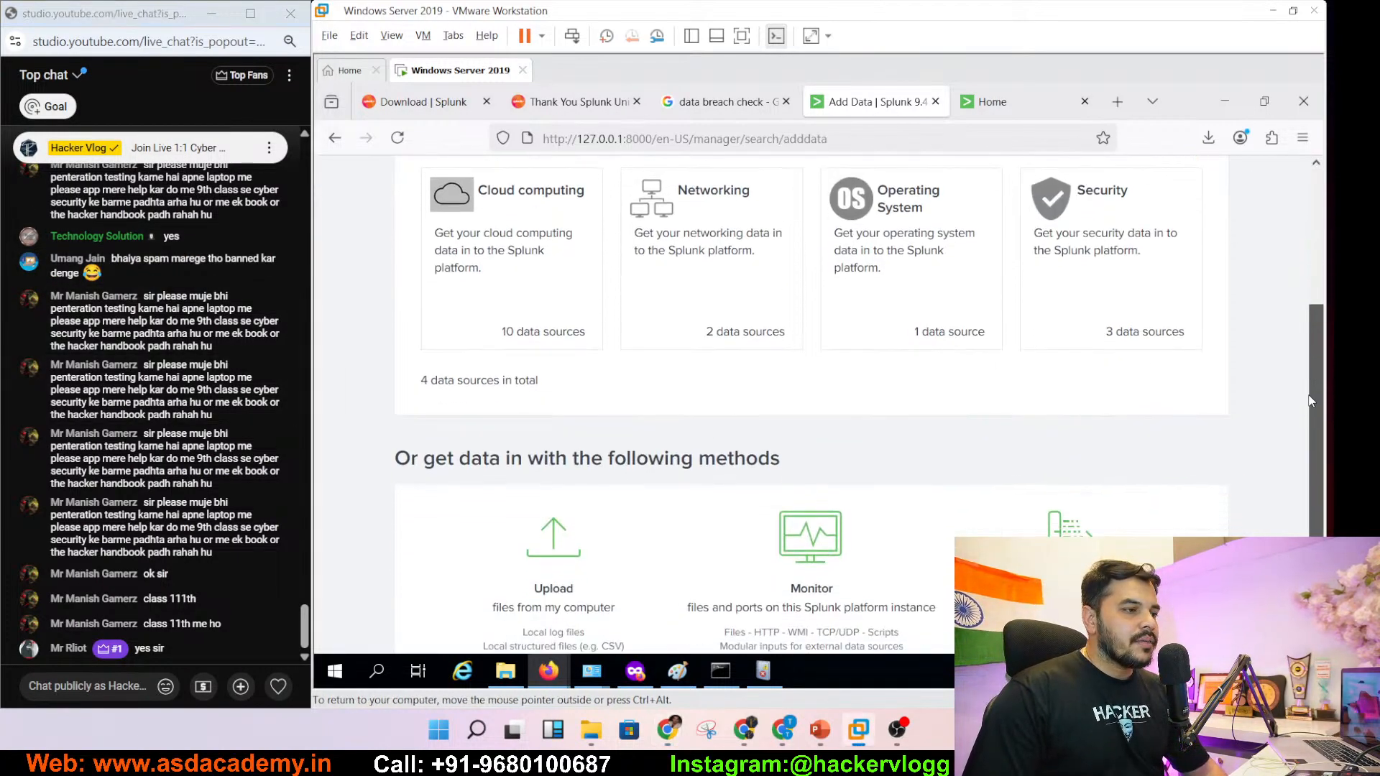
- Choose Upload and select the events.evtx file from the Desktop as the source
click(561, 515)
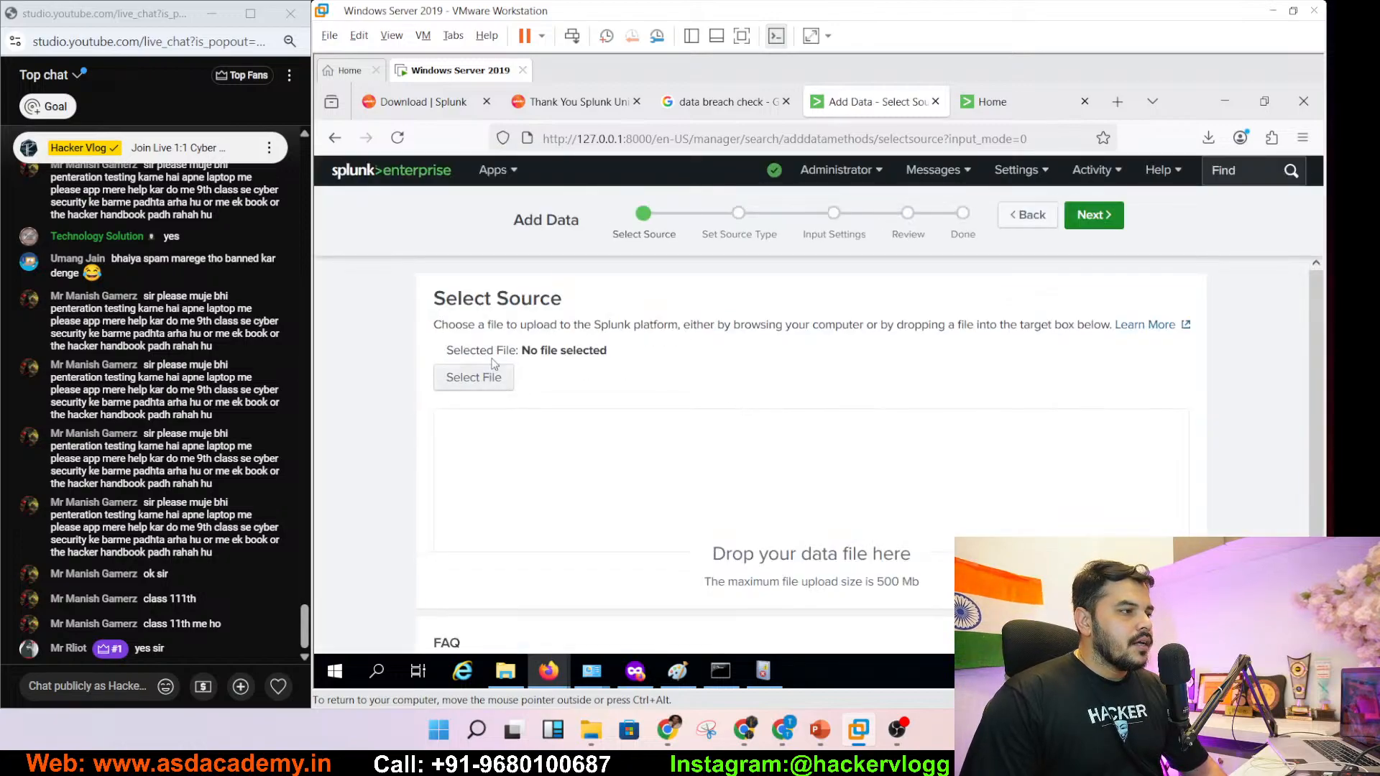
drag(434, 296, 559, 302)
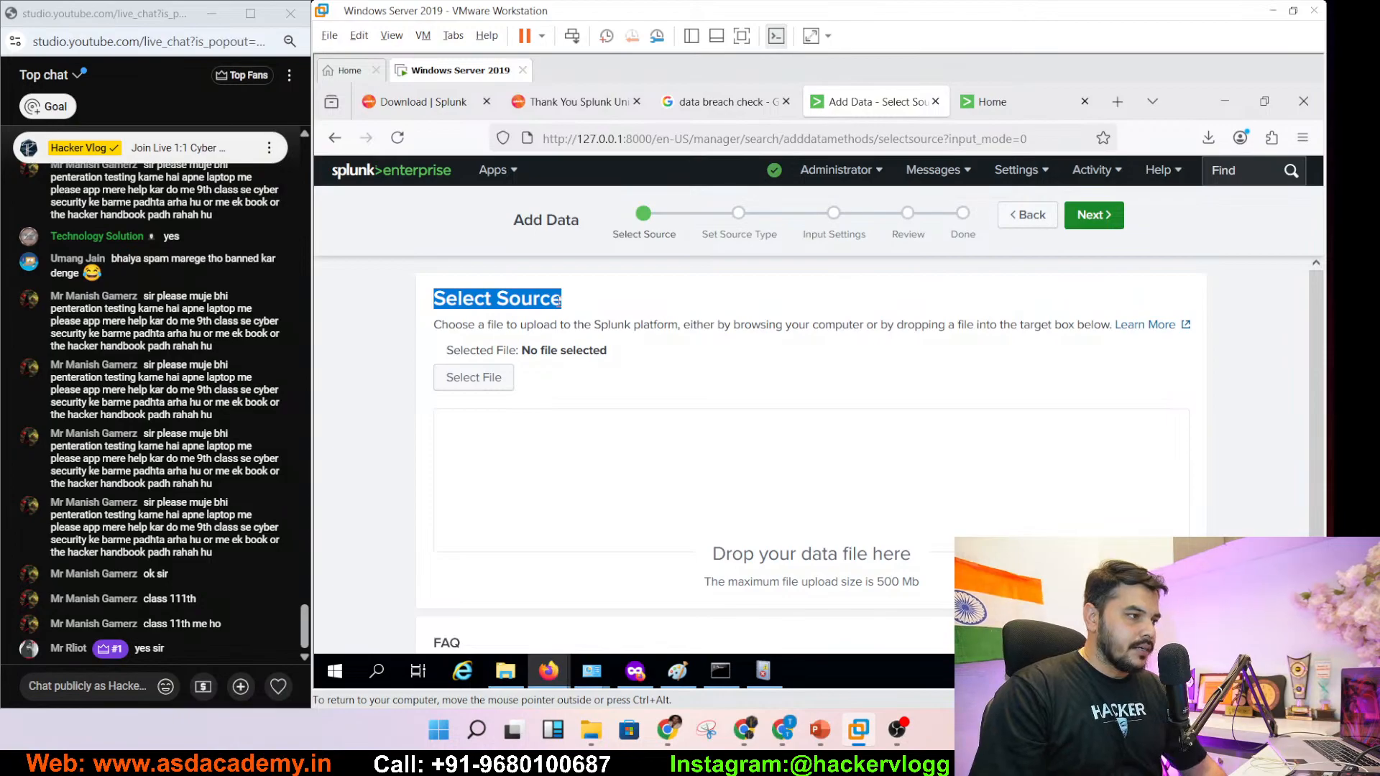
click(501, 378)
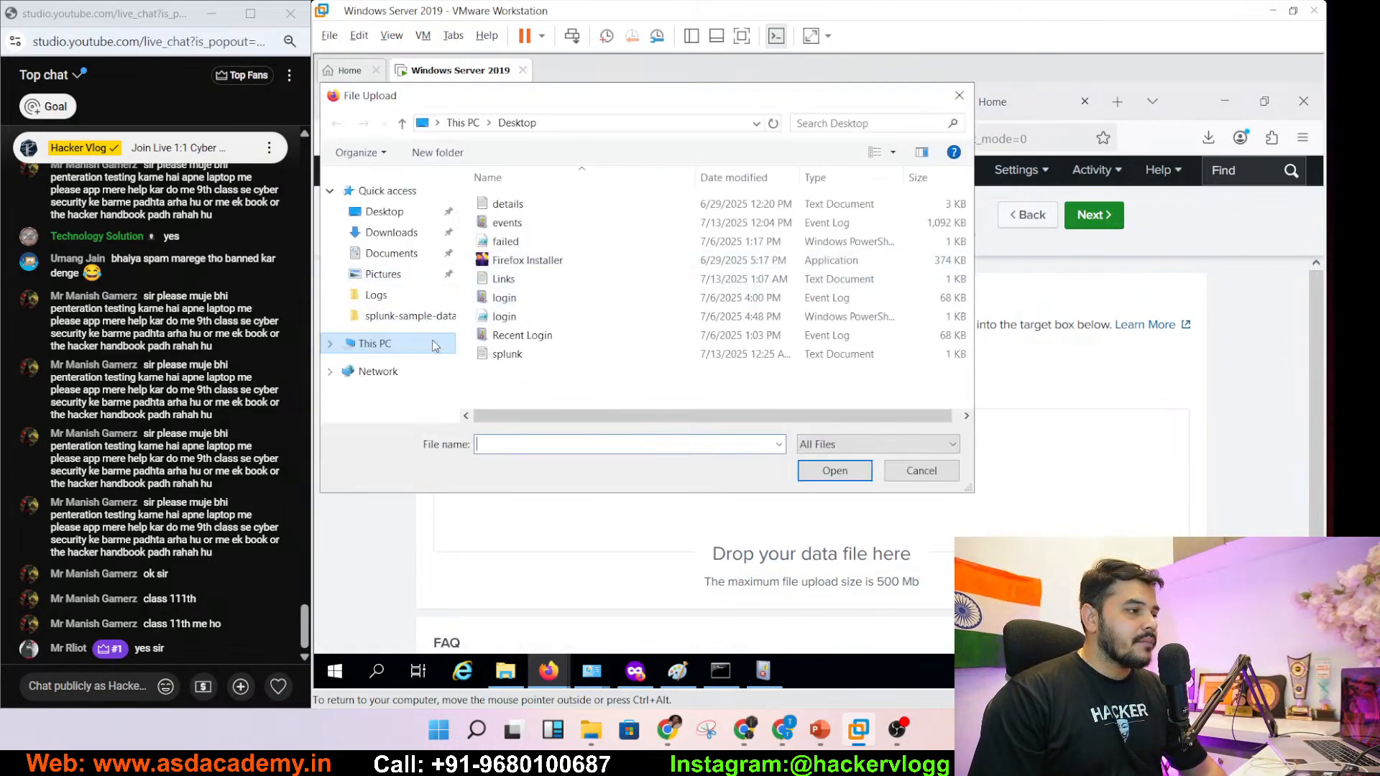
click(506, 223)
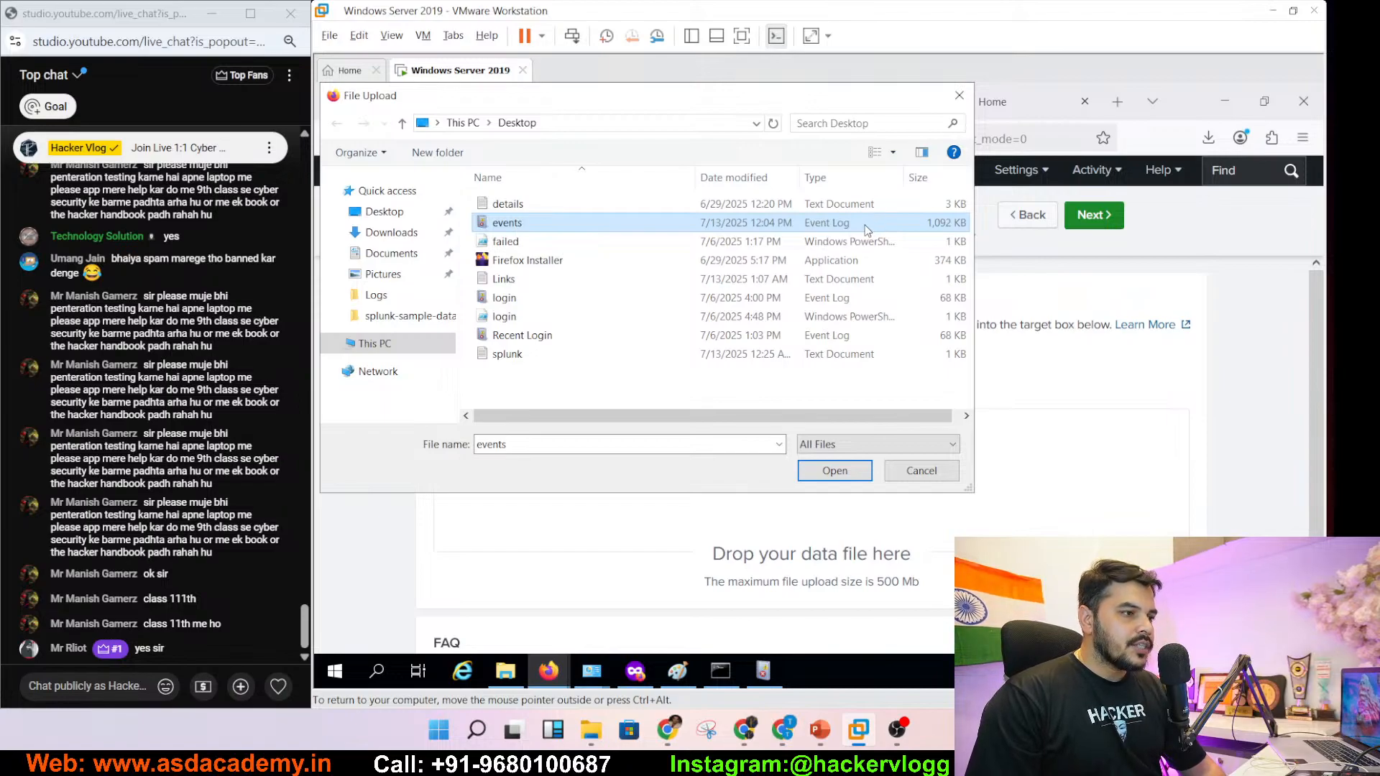
click(824, 476)
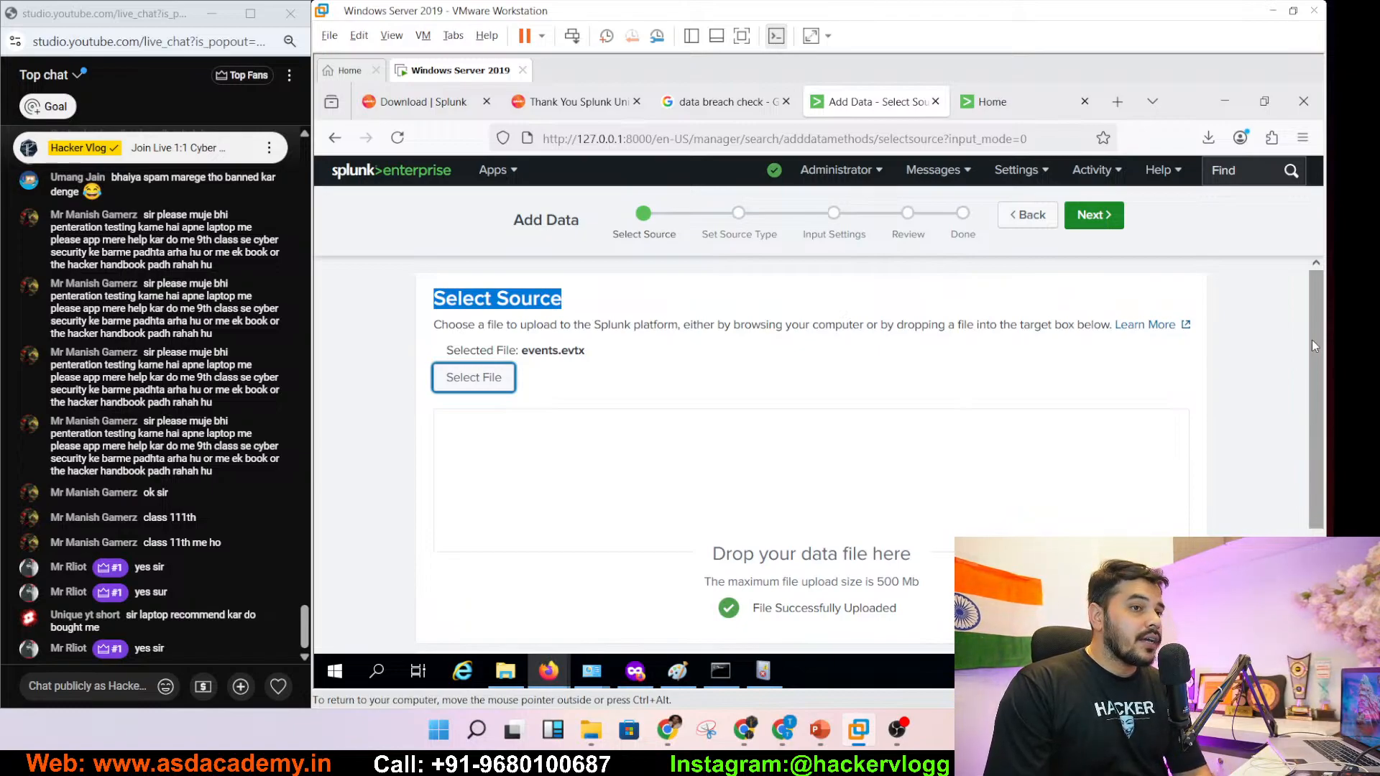
- Advance to Set Source Type, previewing events.evtx as preprocess-winevt
mouse_move(1313, 340)
mouse_down()
mouse_move(1321, 478)
mouse_move(1325, 363)
mouse_up()
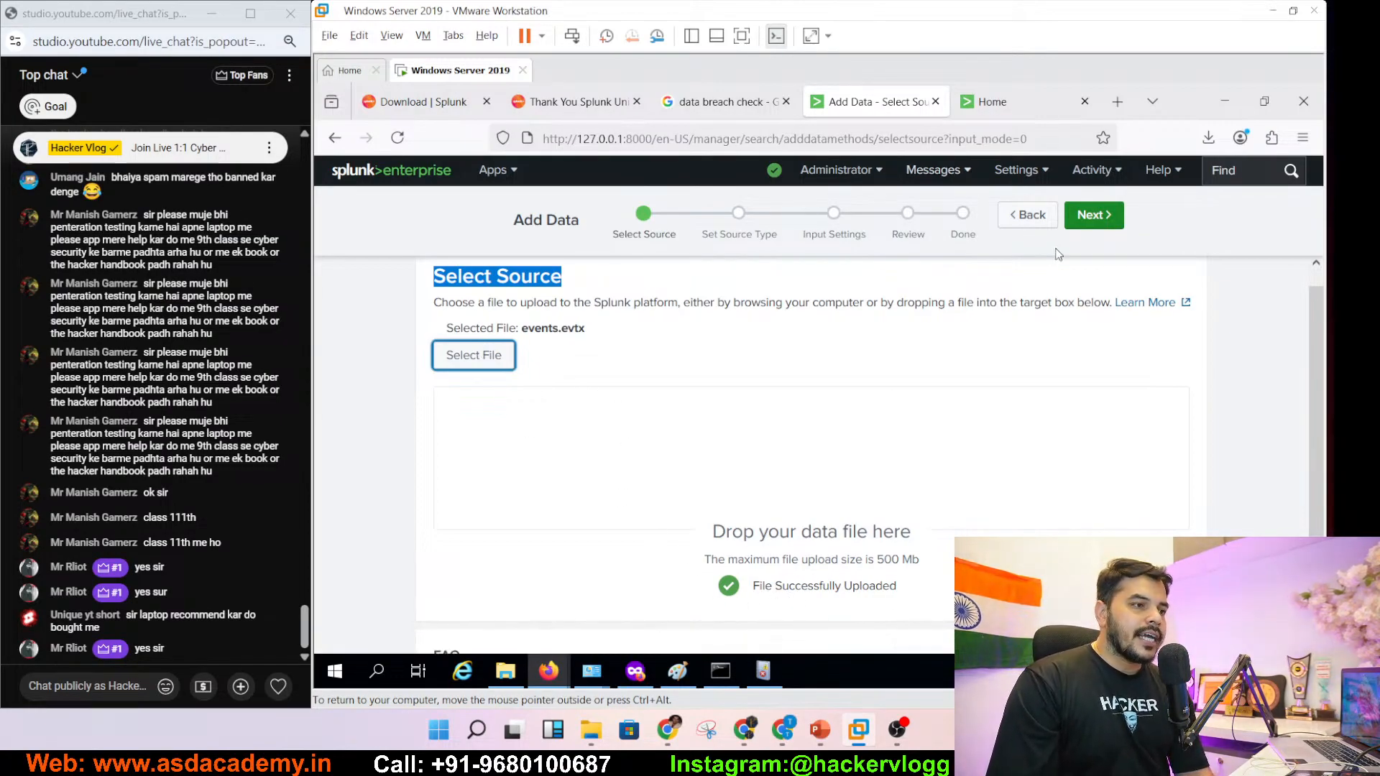
click(1094, 222)
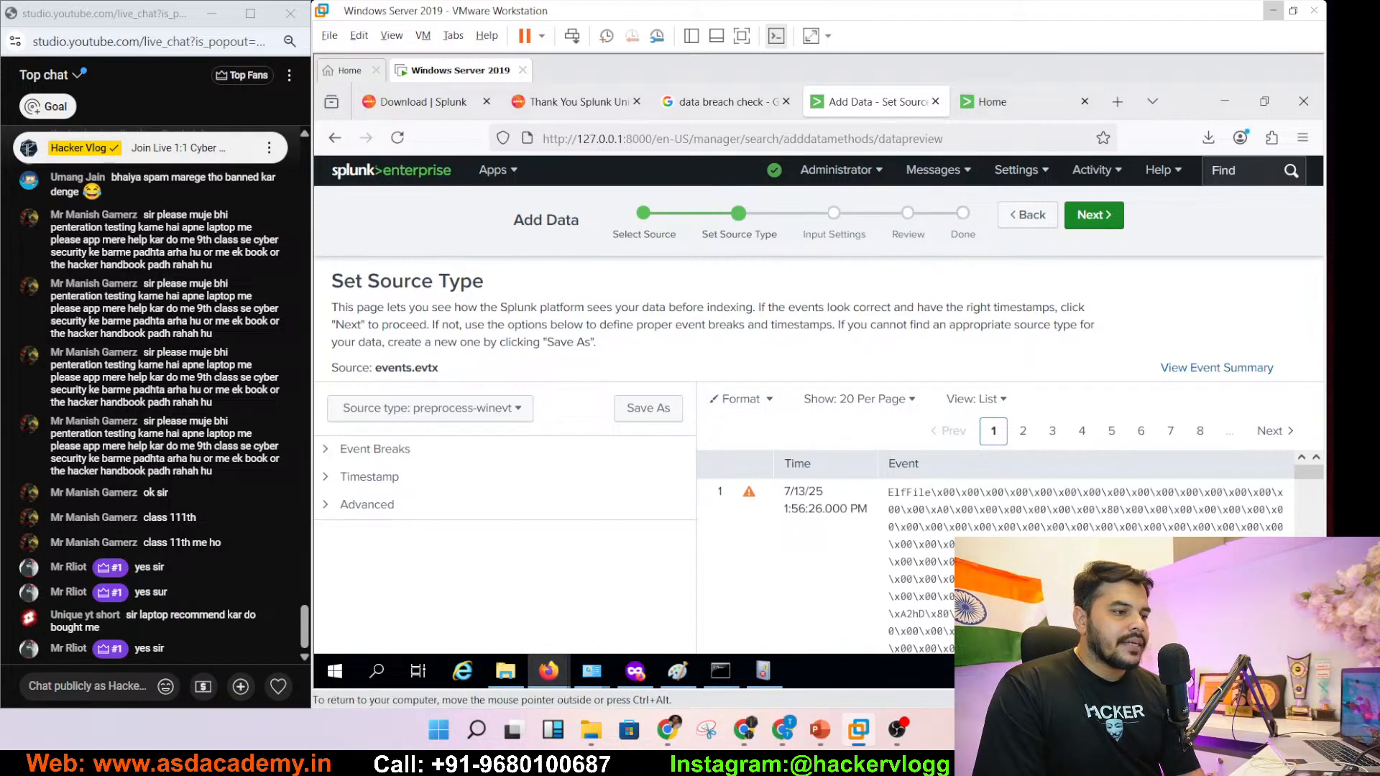
- Scroll through the events.evtx preview and page to pages 2 and 4
scroll(1299, 517, down, 3)
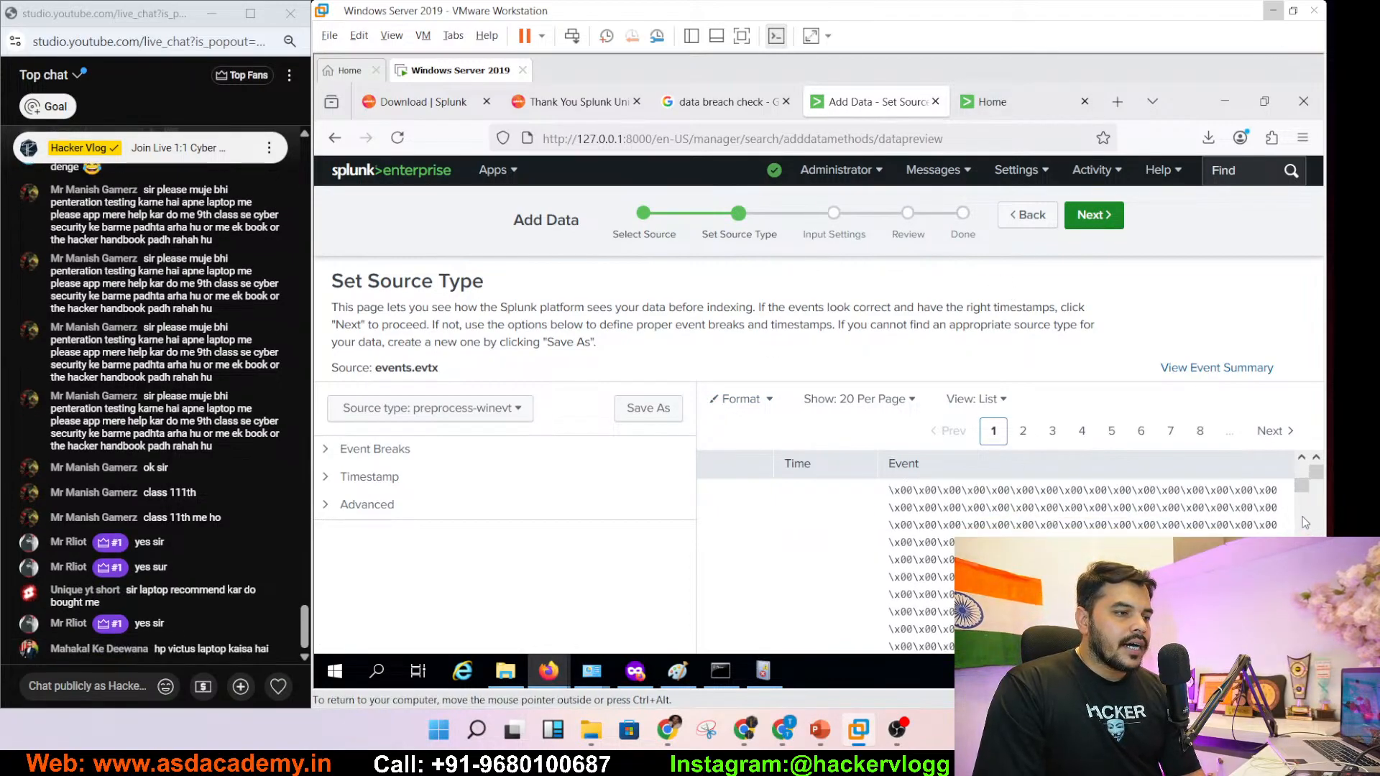
scroll(1303, 516, down, 15)
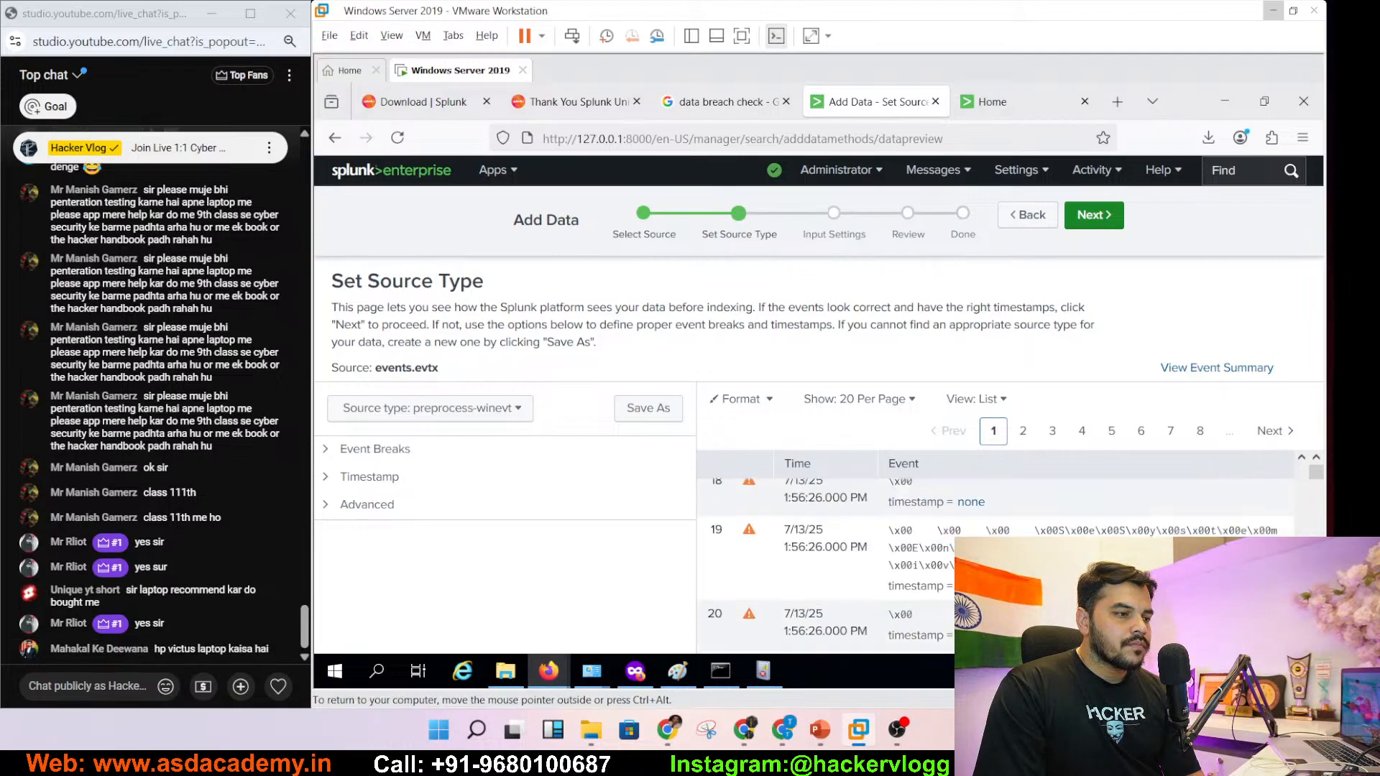
scroll(995, 553, up, 2)
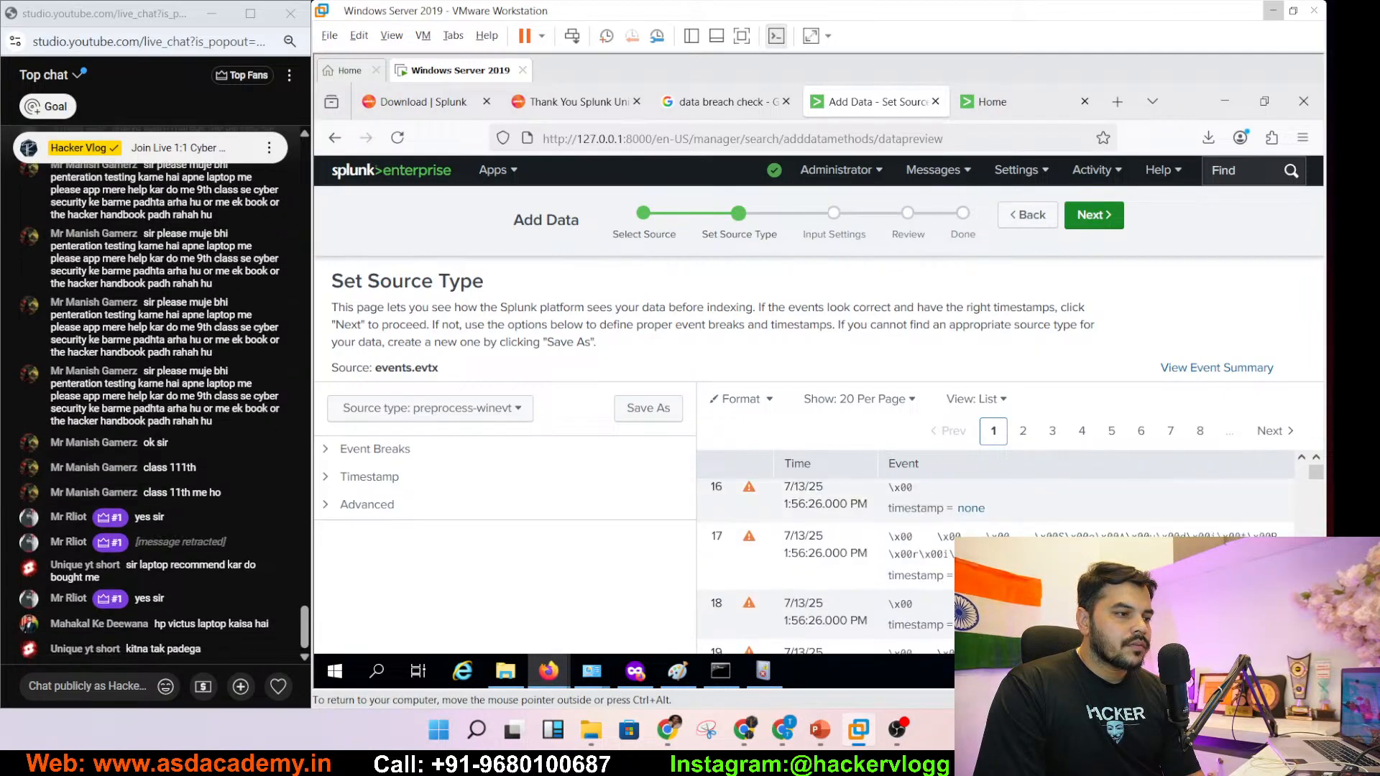
scroll(996, 554, up, 2)
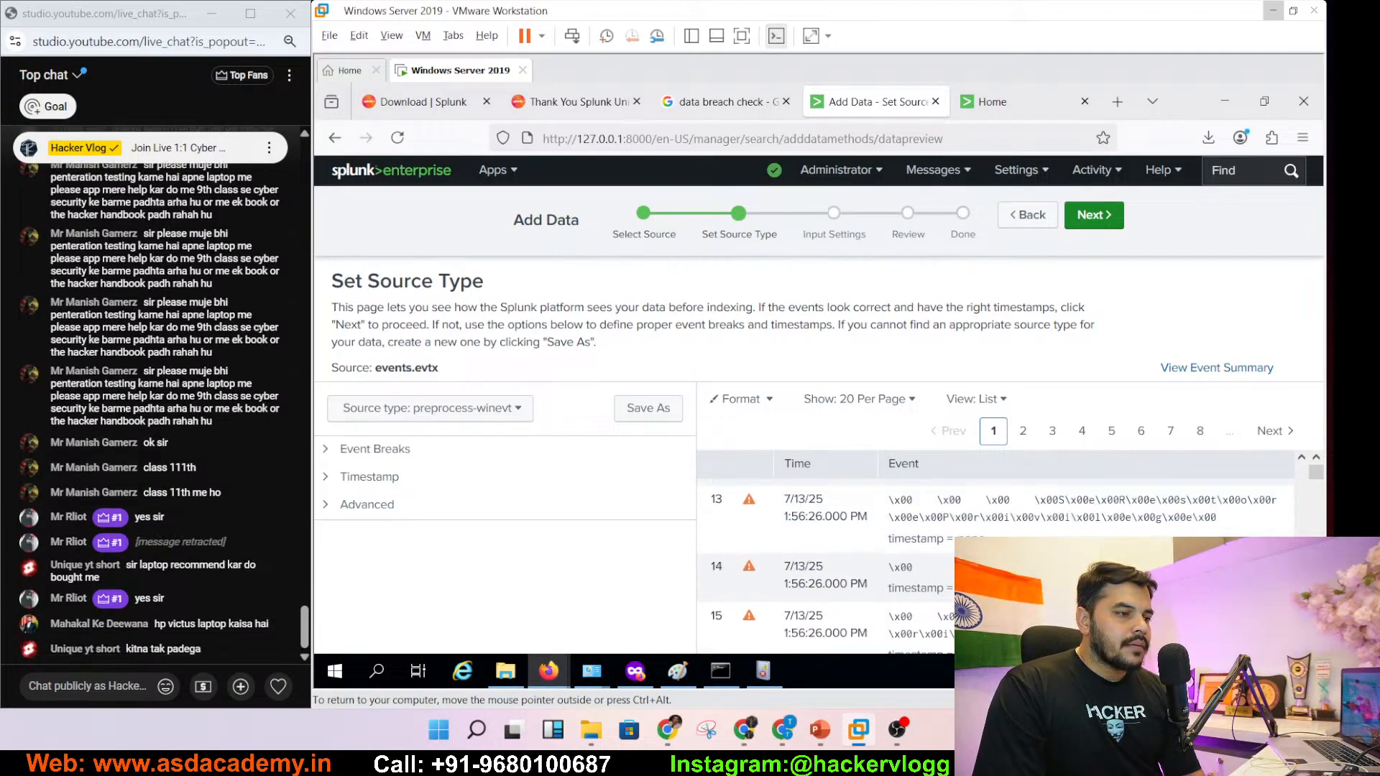
scroll(996, 554, up, 2)
scroll(996, 553, down, 5)
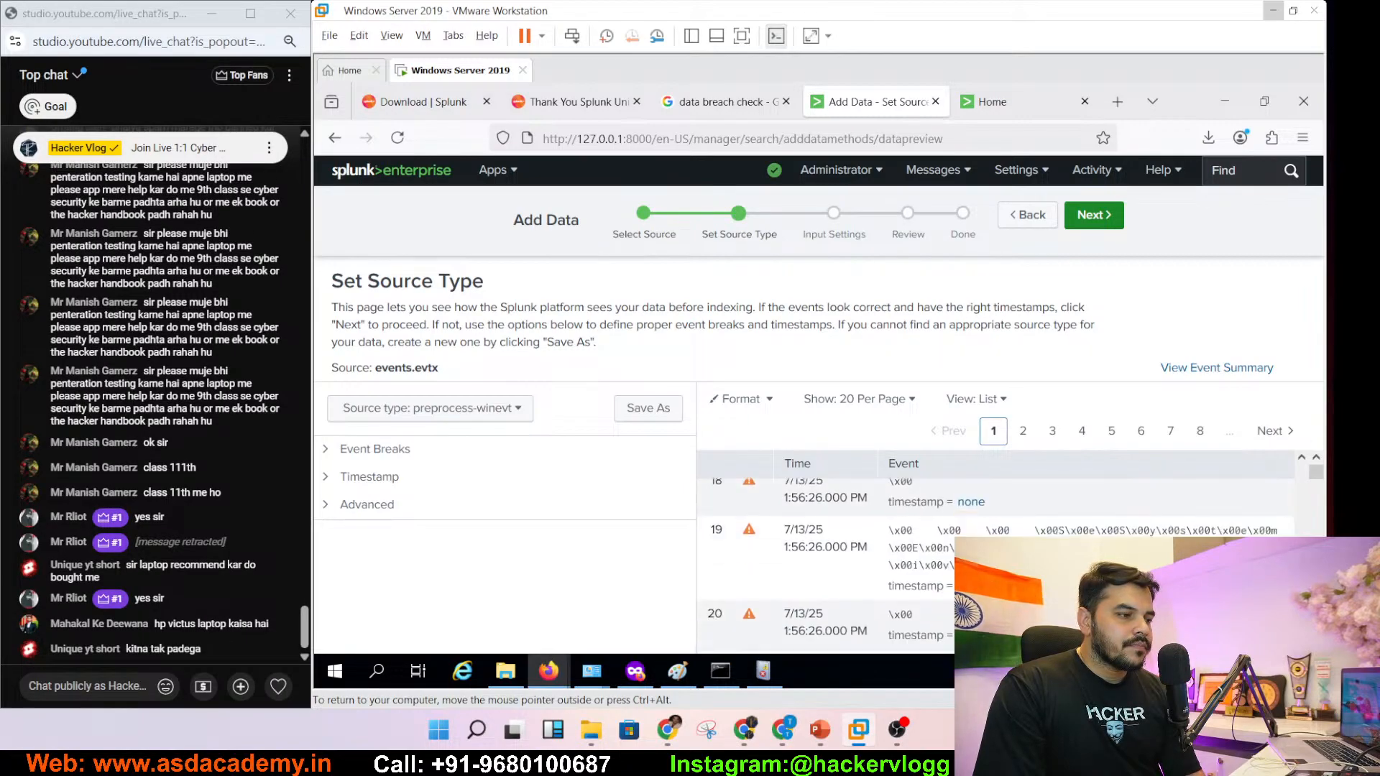
click(1023, 431)
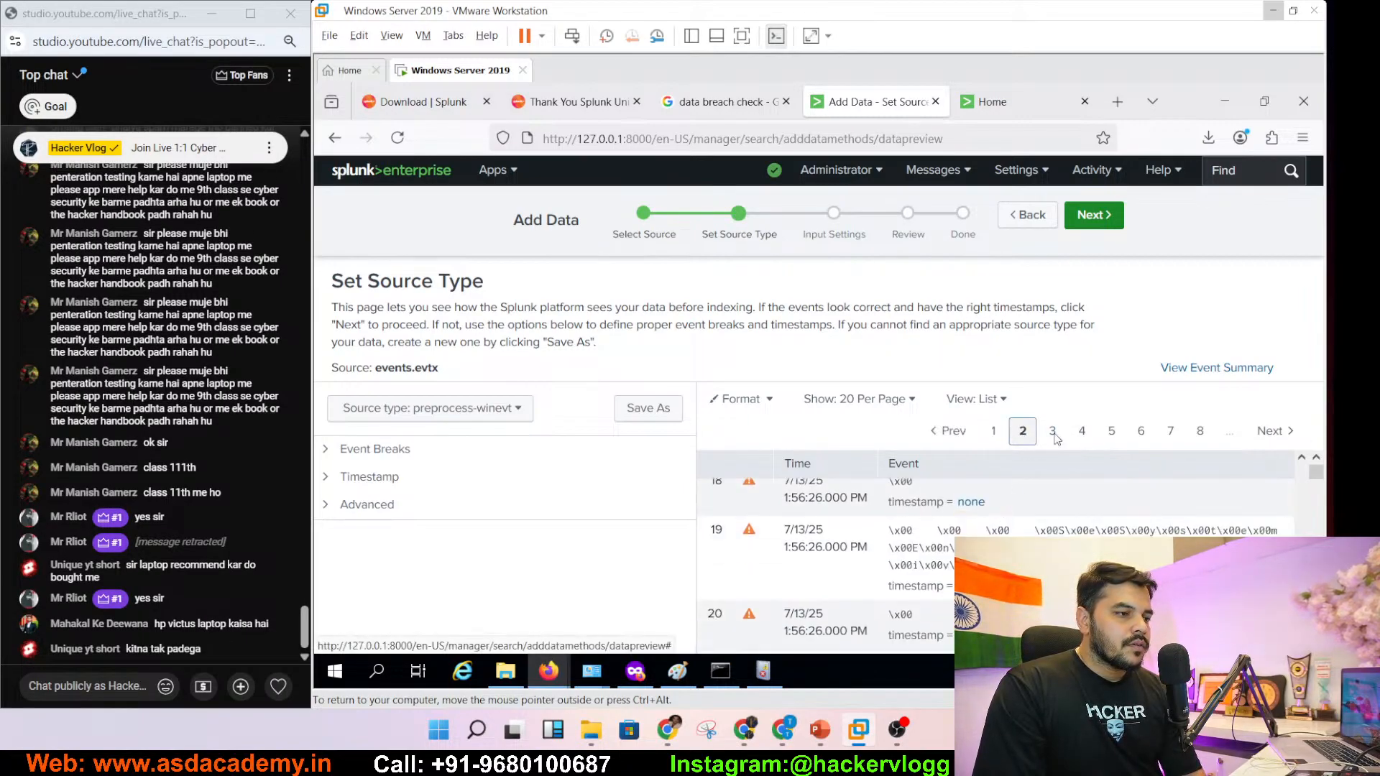
click(1074, 437)
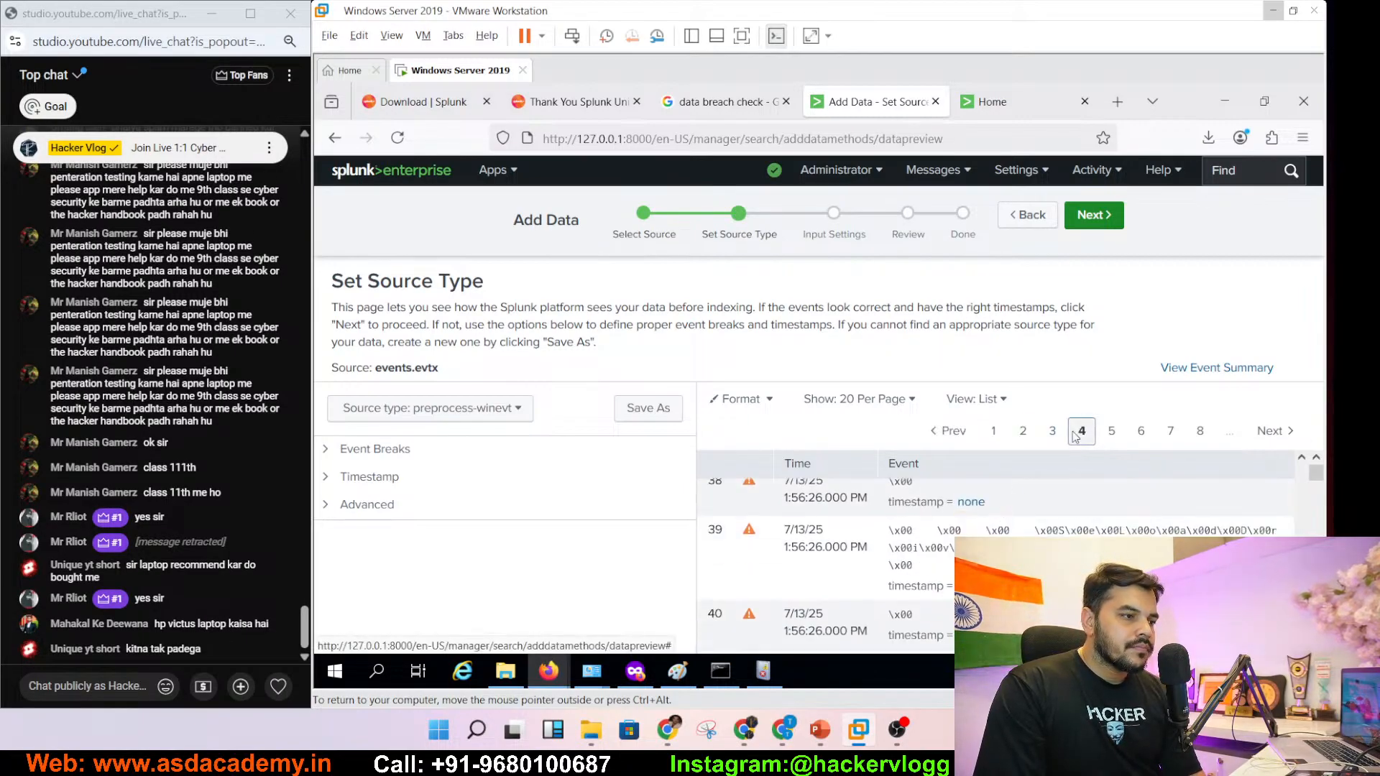
- Switch the preview display to Raw, then Table, leaving events per page unchanged
click(862, 403)
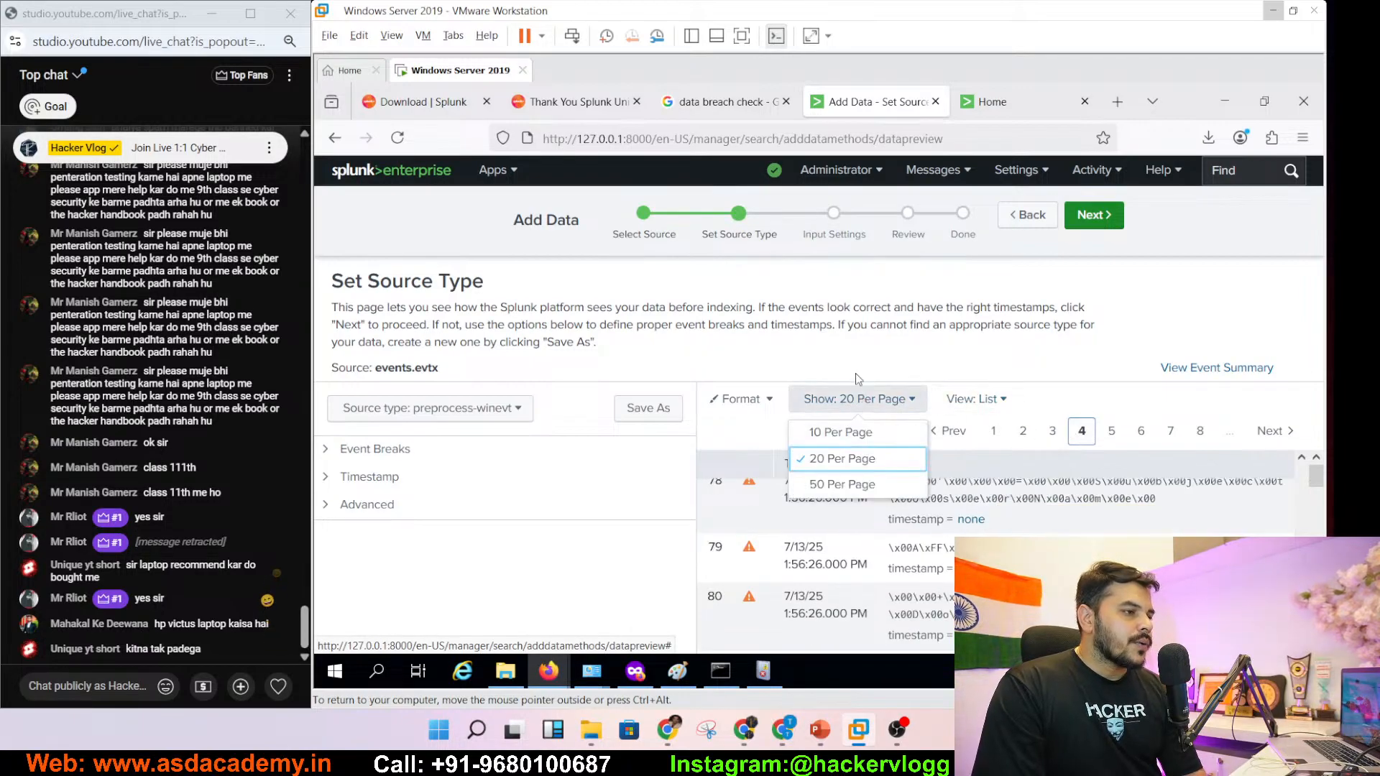
click(857, 374)
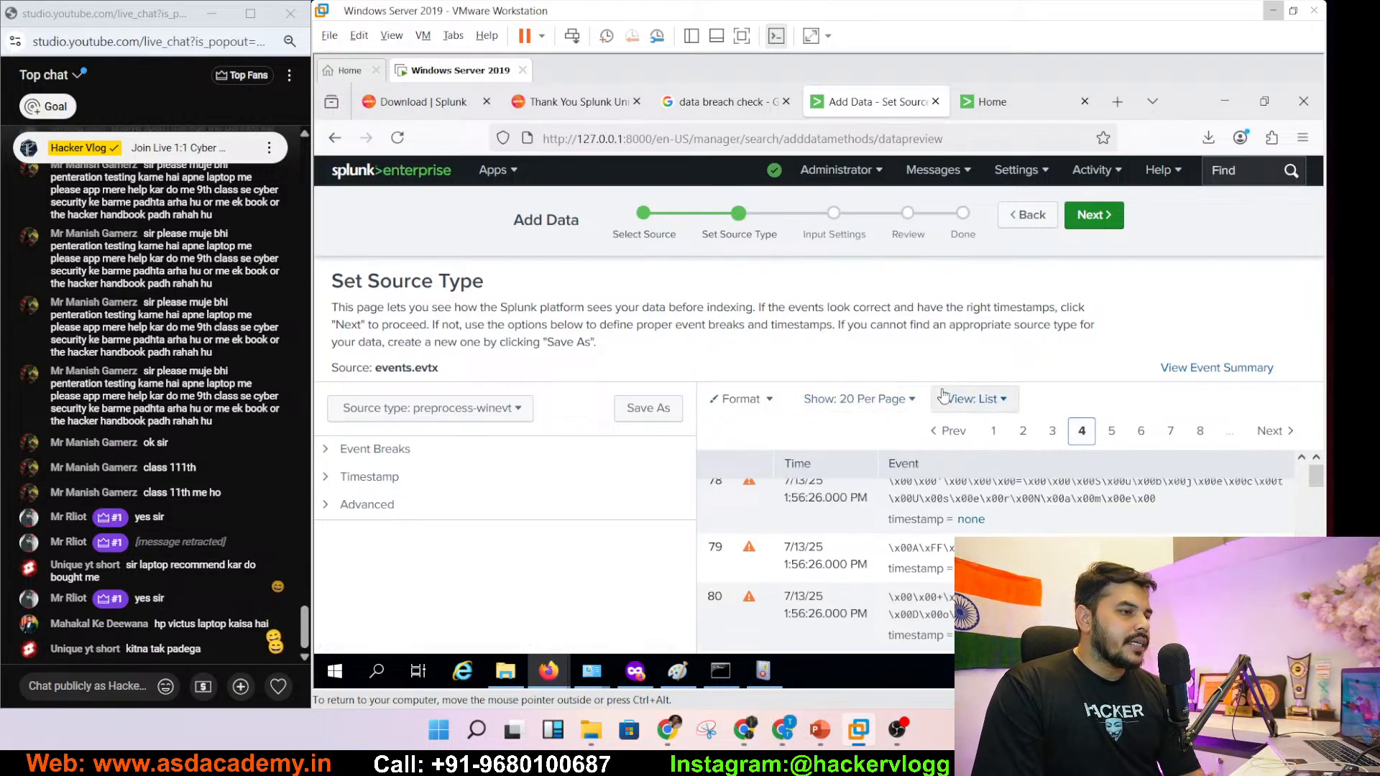
click(985, 400)
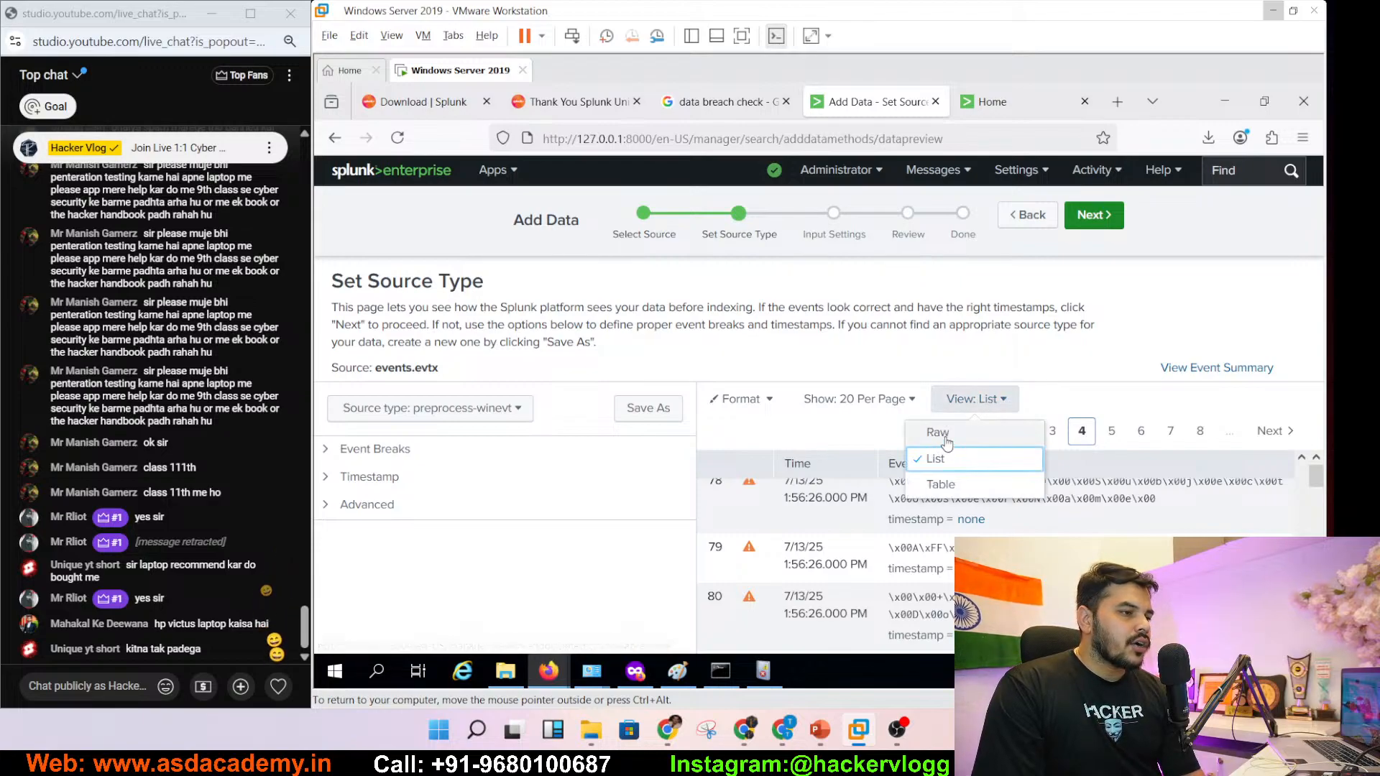
click(962, 432)
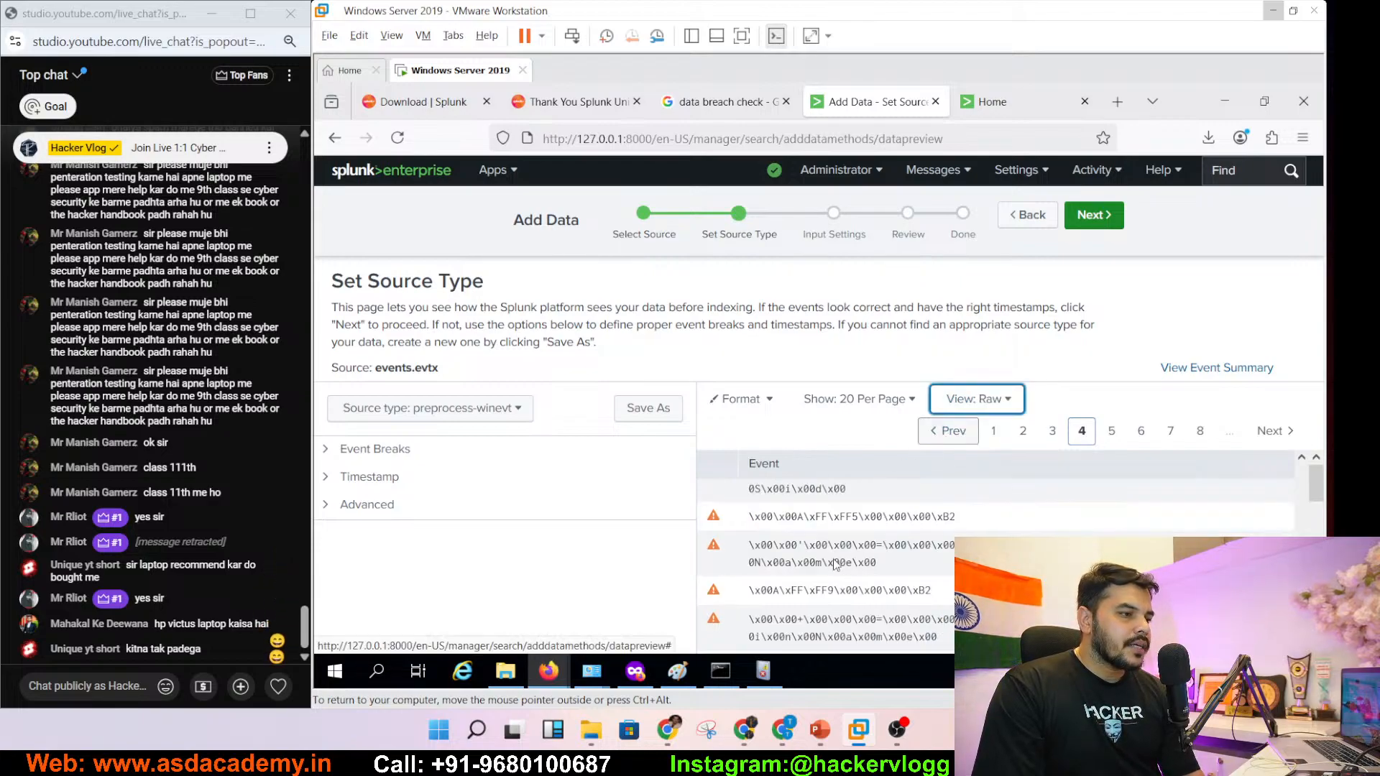
click(994, 399)
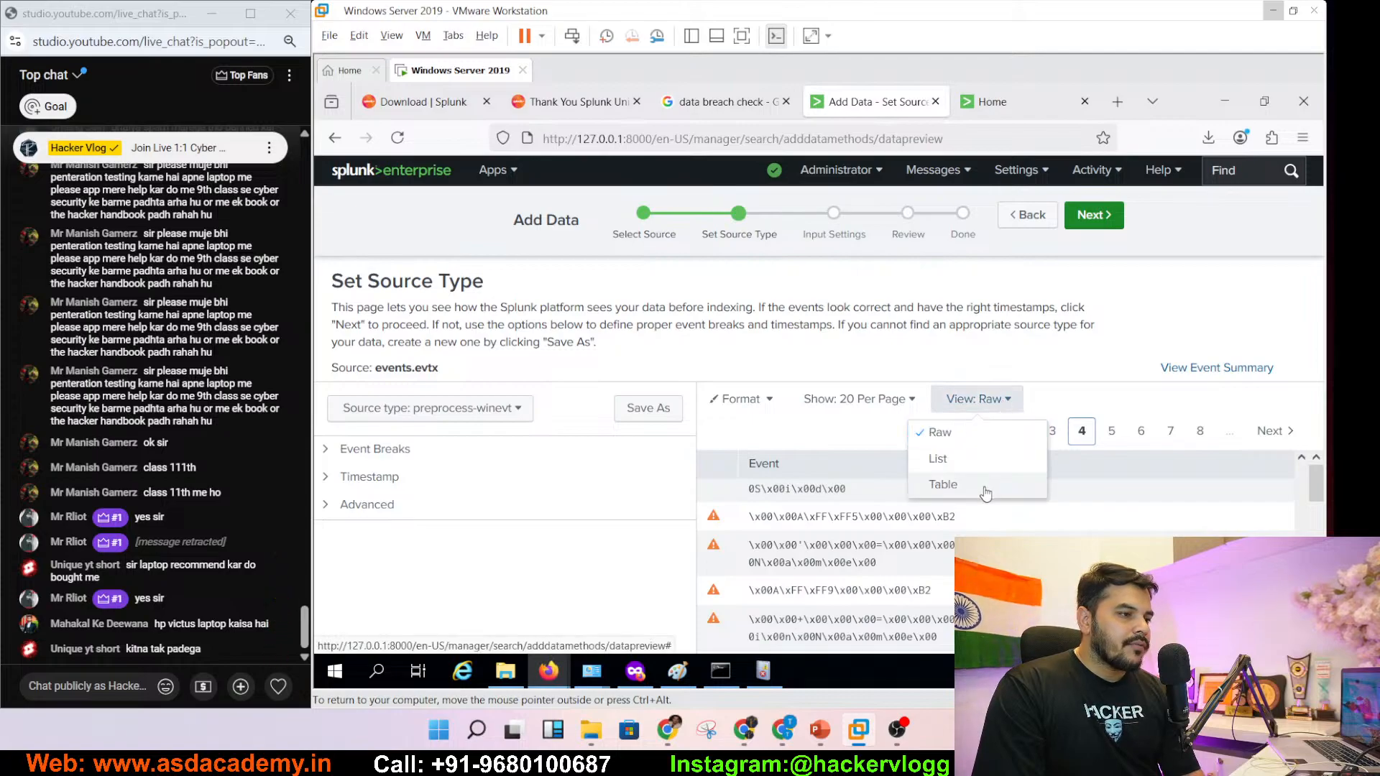
click(985, 492)
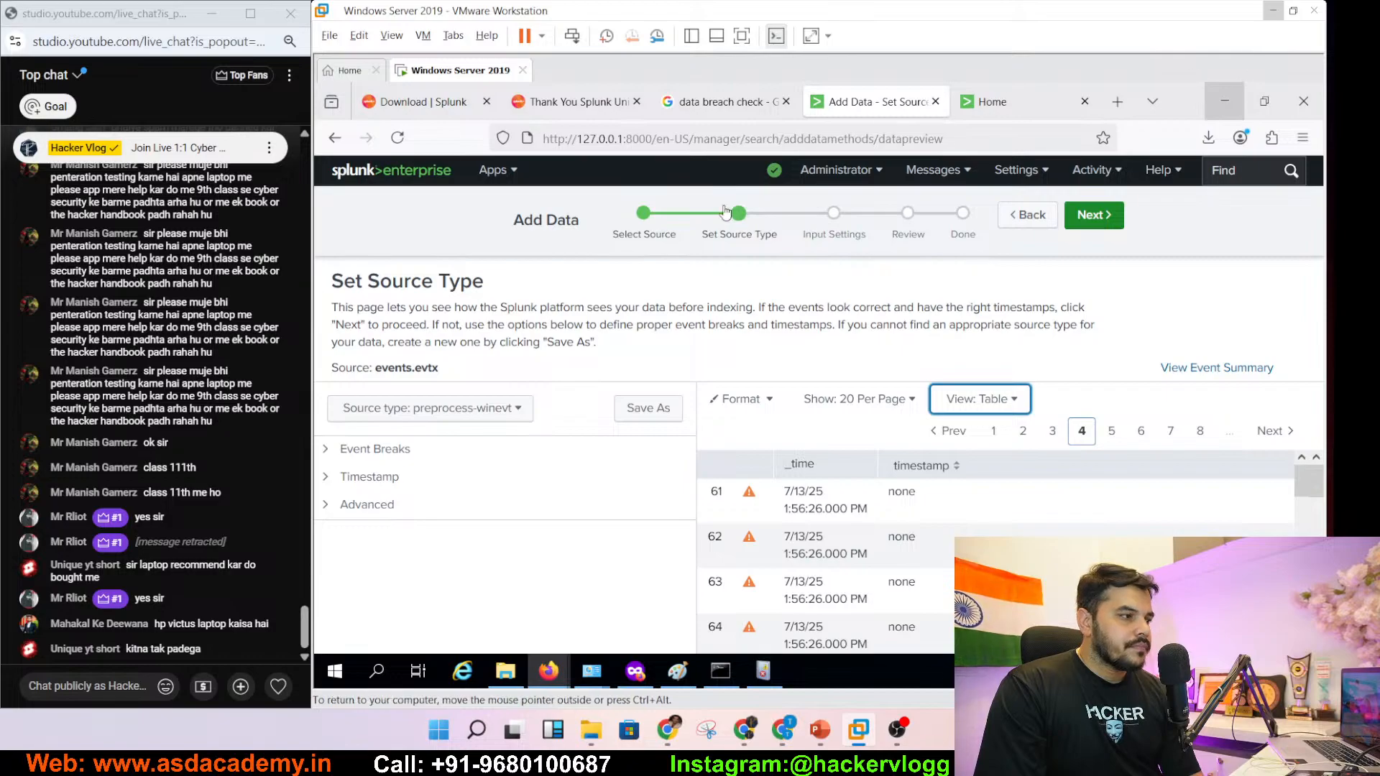
- Inspect the Event Breaks, Timestamp and Advanced settings, then advance to Input Settings
click(324, 449)
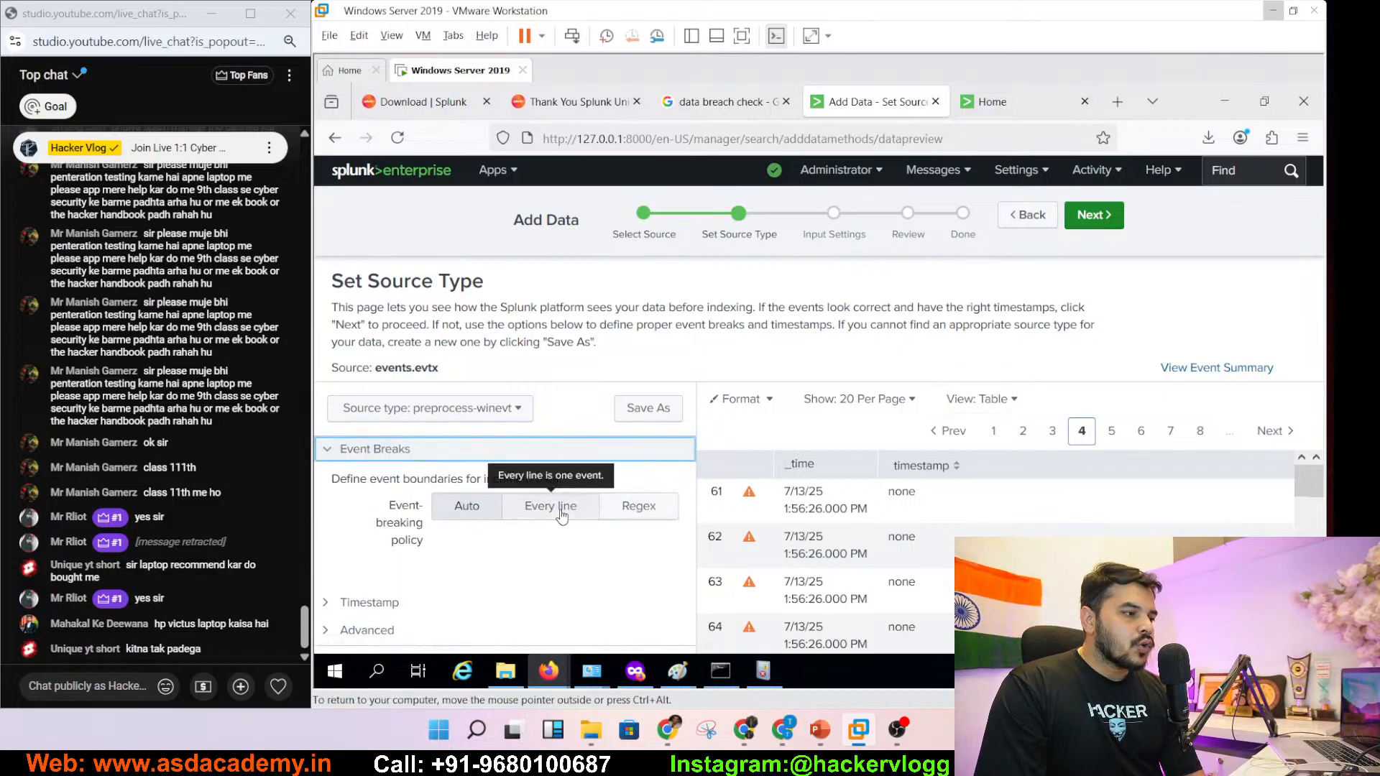
click(329, 457)
click(332, 477)
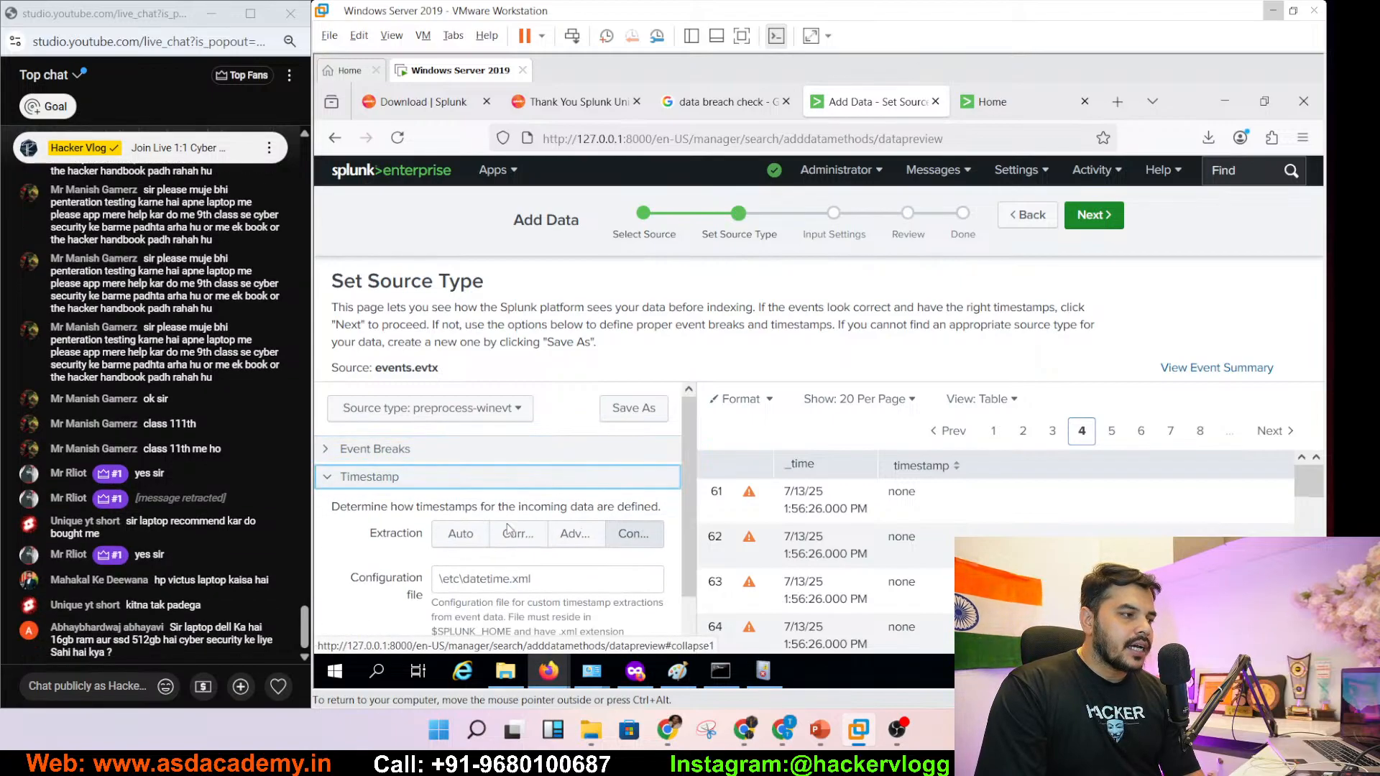
click(331, 478)
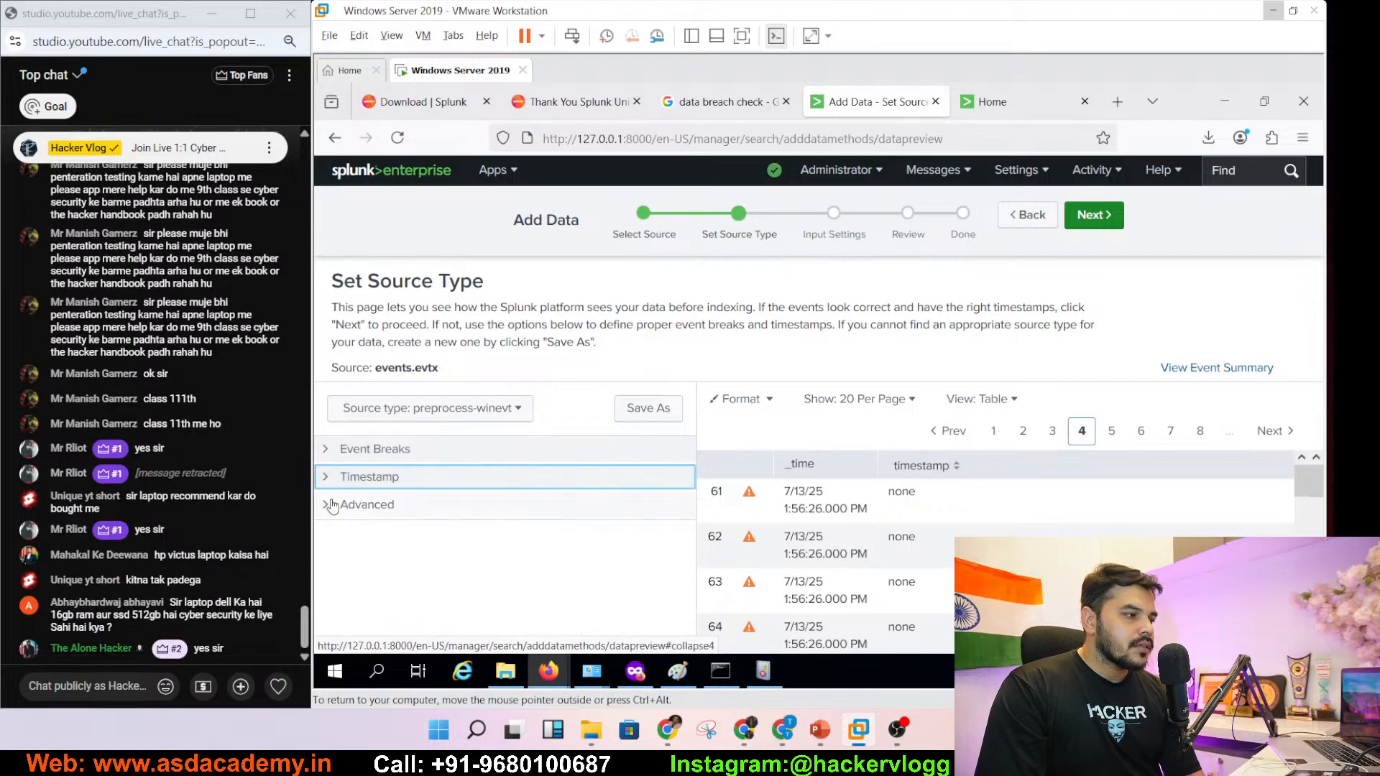
click(330, 506)
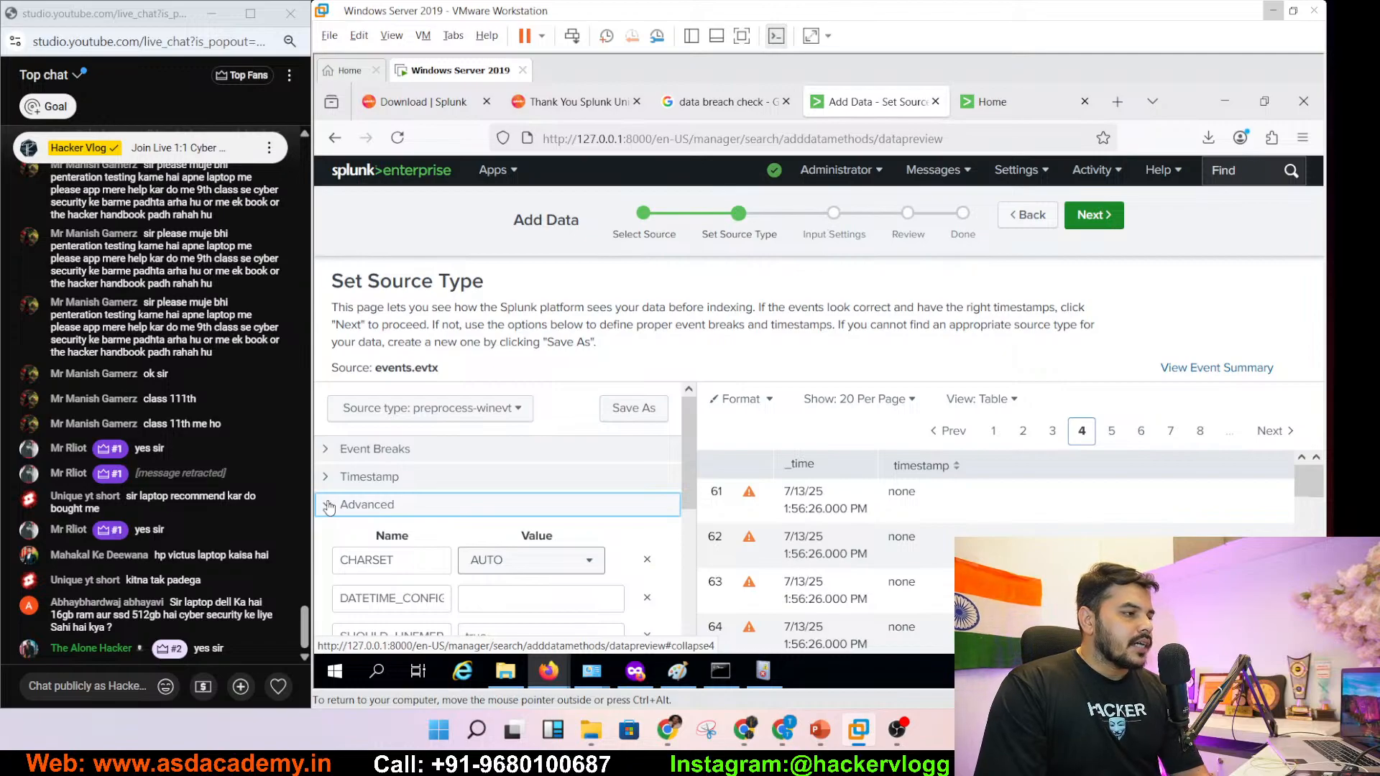
click(329, 506)
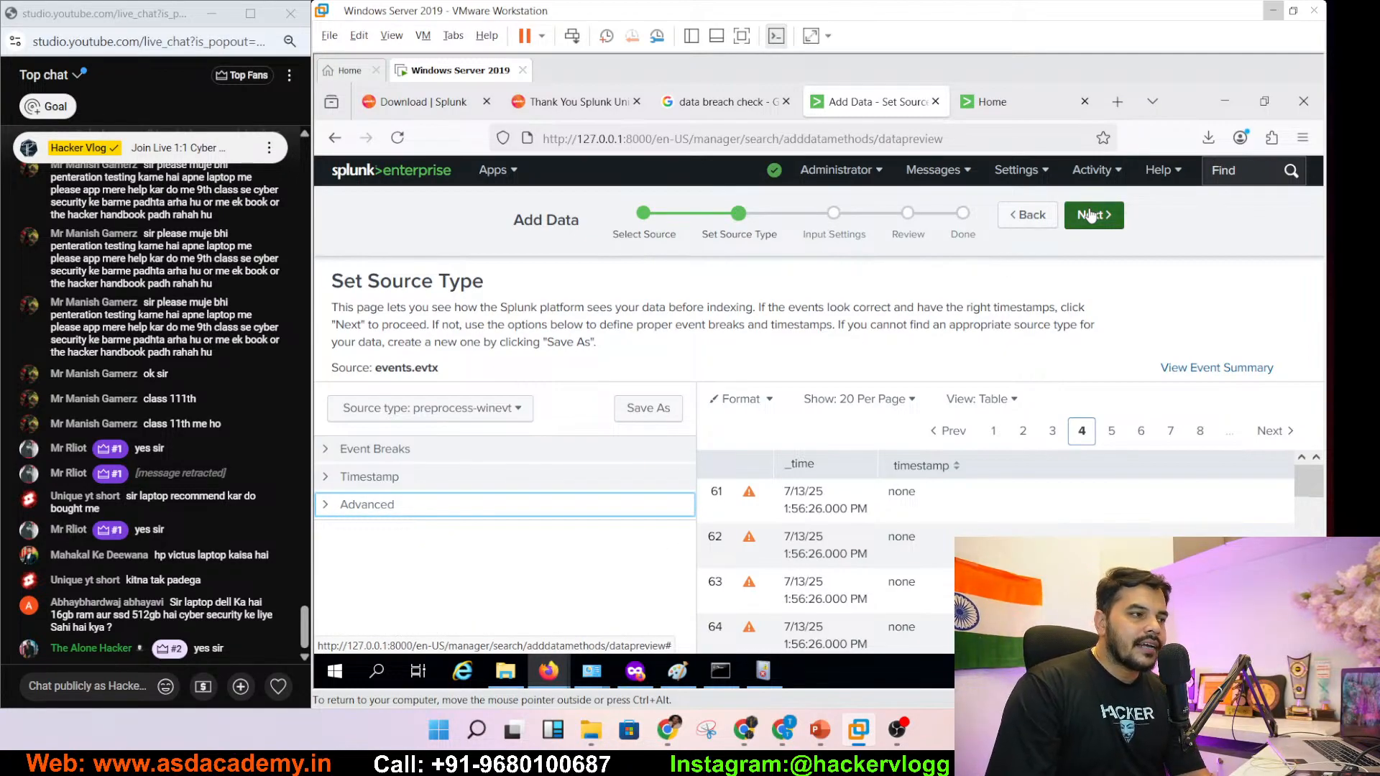
click(1091, 216)
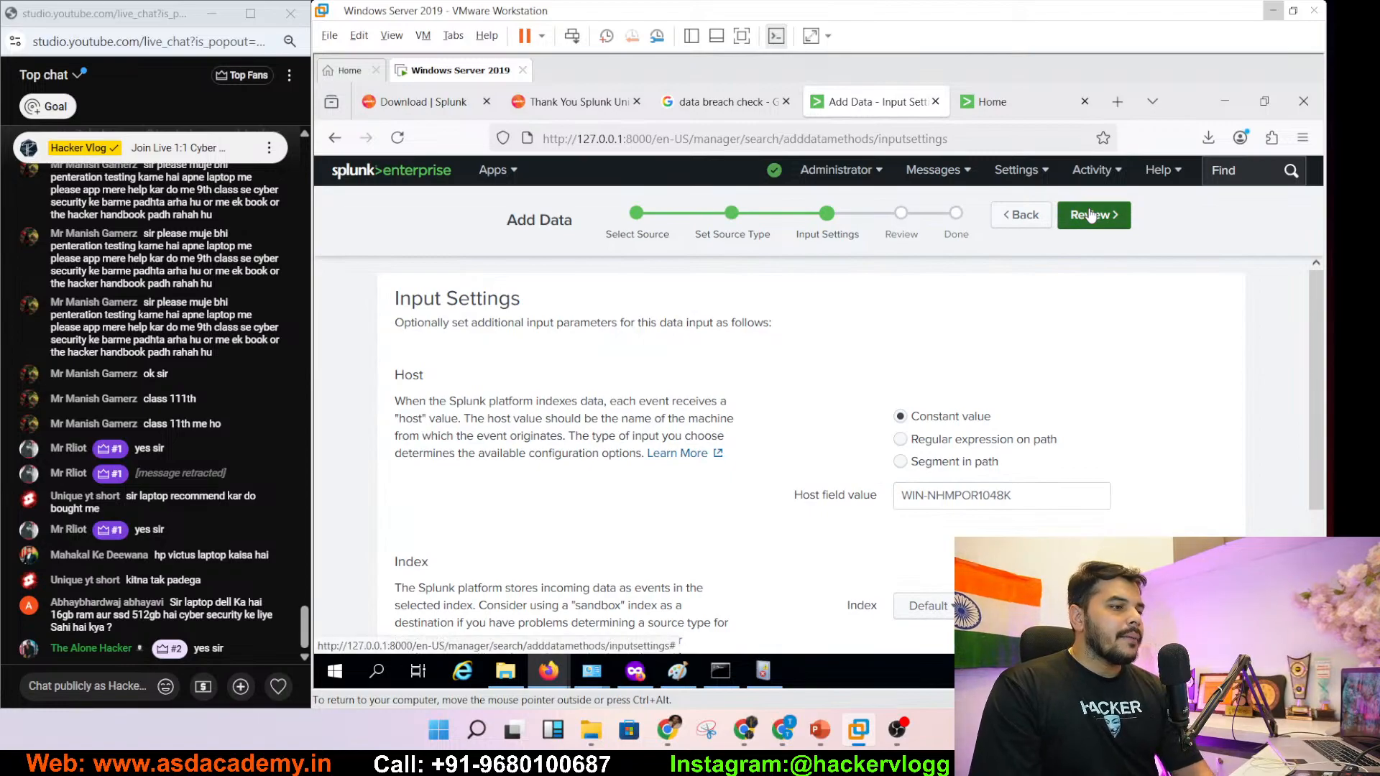
- Check the host value and keep Default as the index
drag(1024, 496, 897, 492)
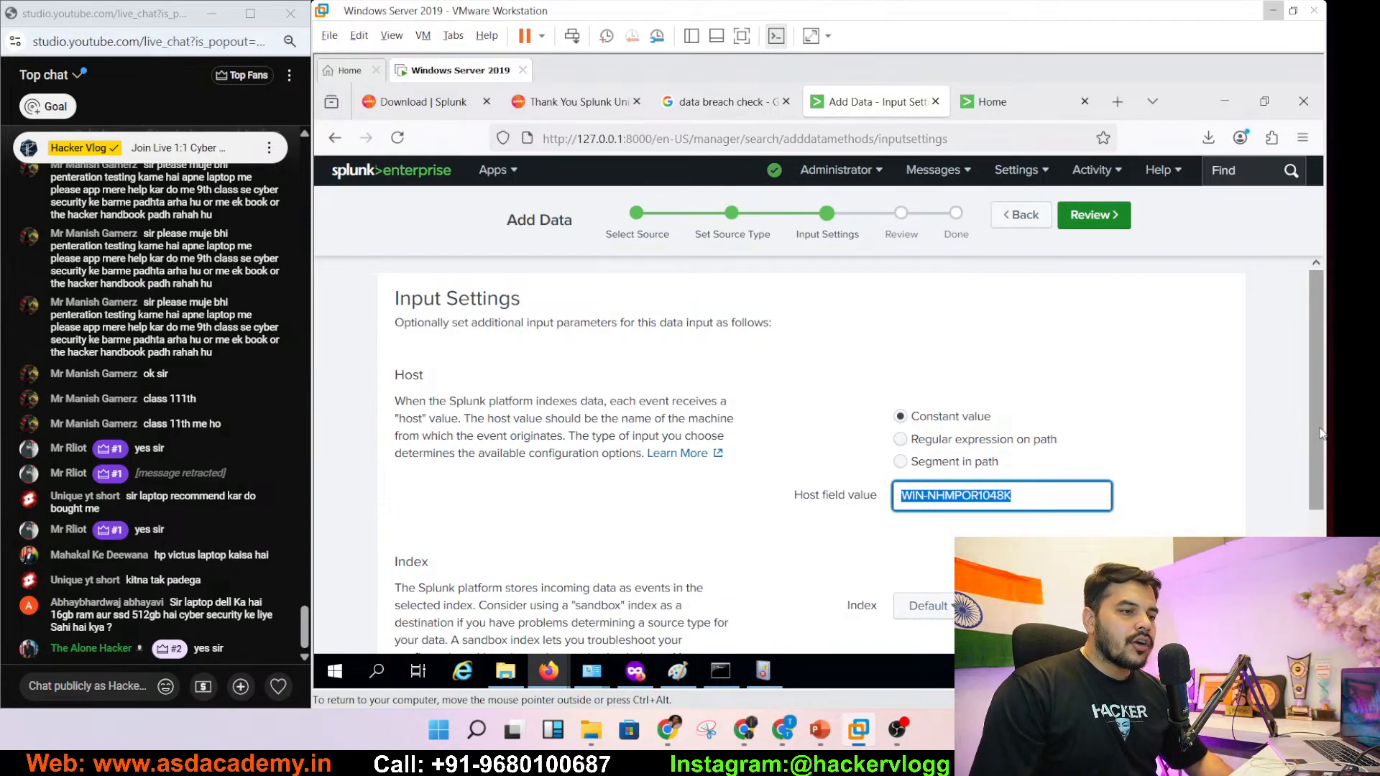
scroll(1320, 433, down, 3)
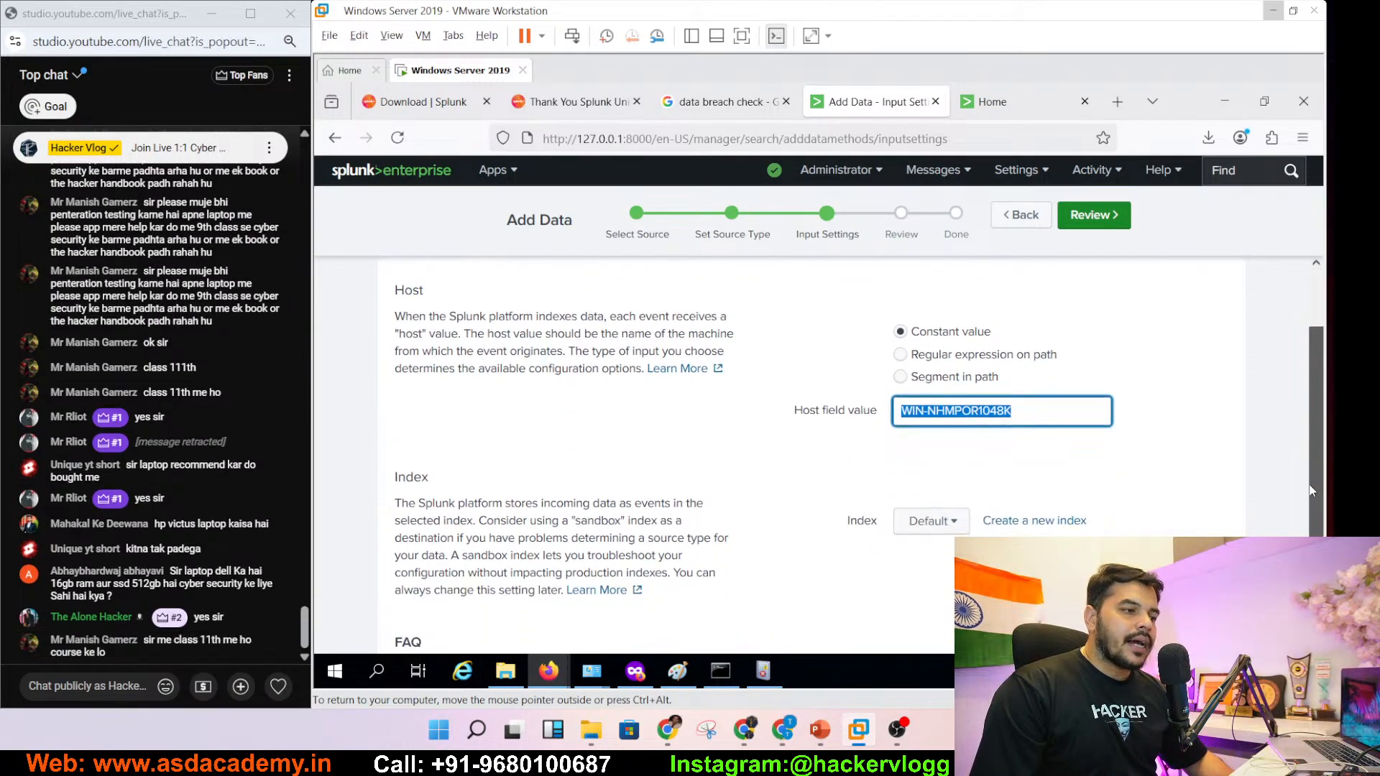
click(949, 504)
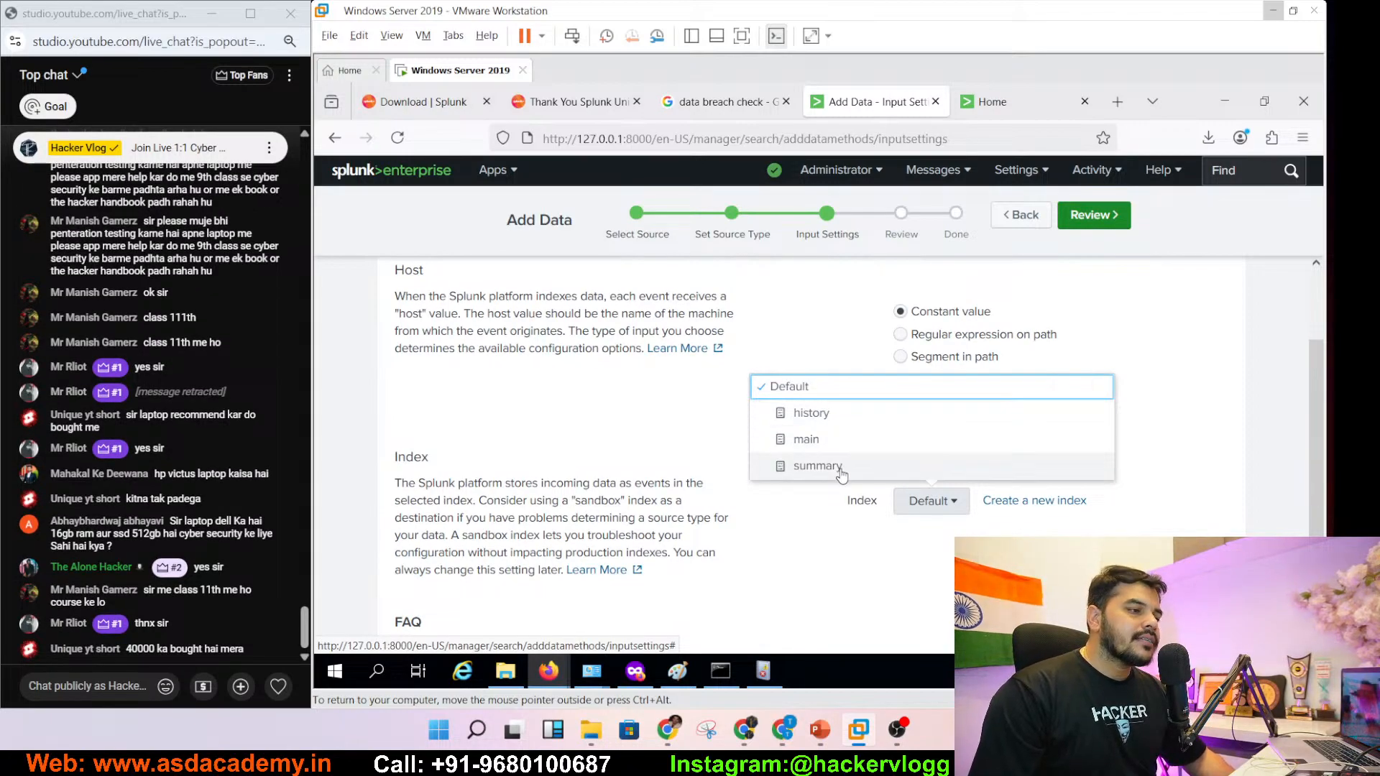
click(852, 390)
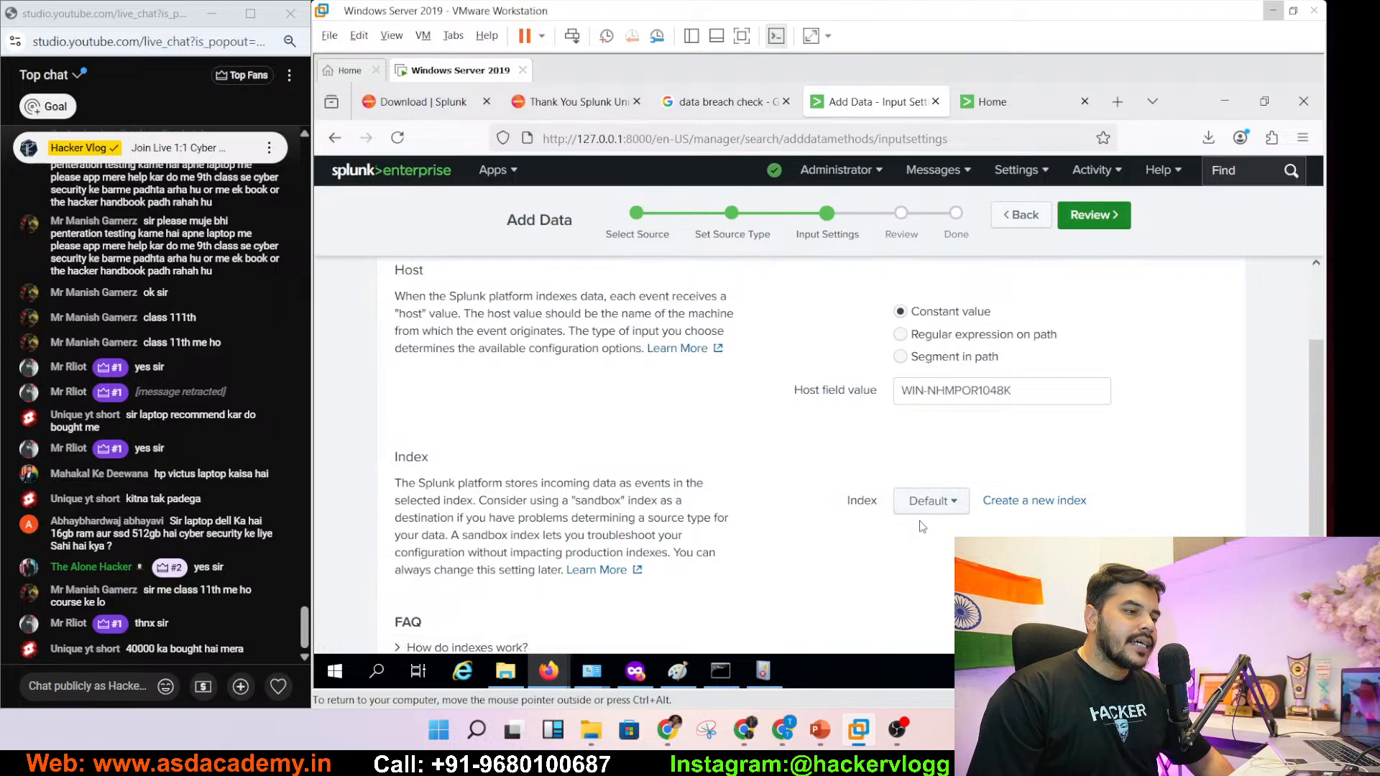
- Try Metrics and Events types in Create a new index, cancel it, and continue to Review
click(1038, 501)
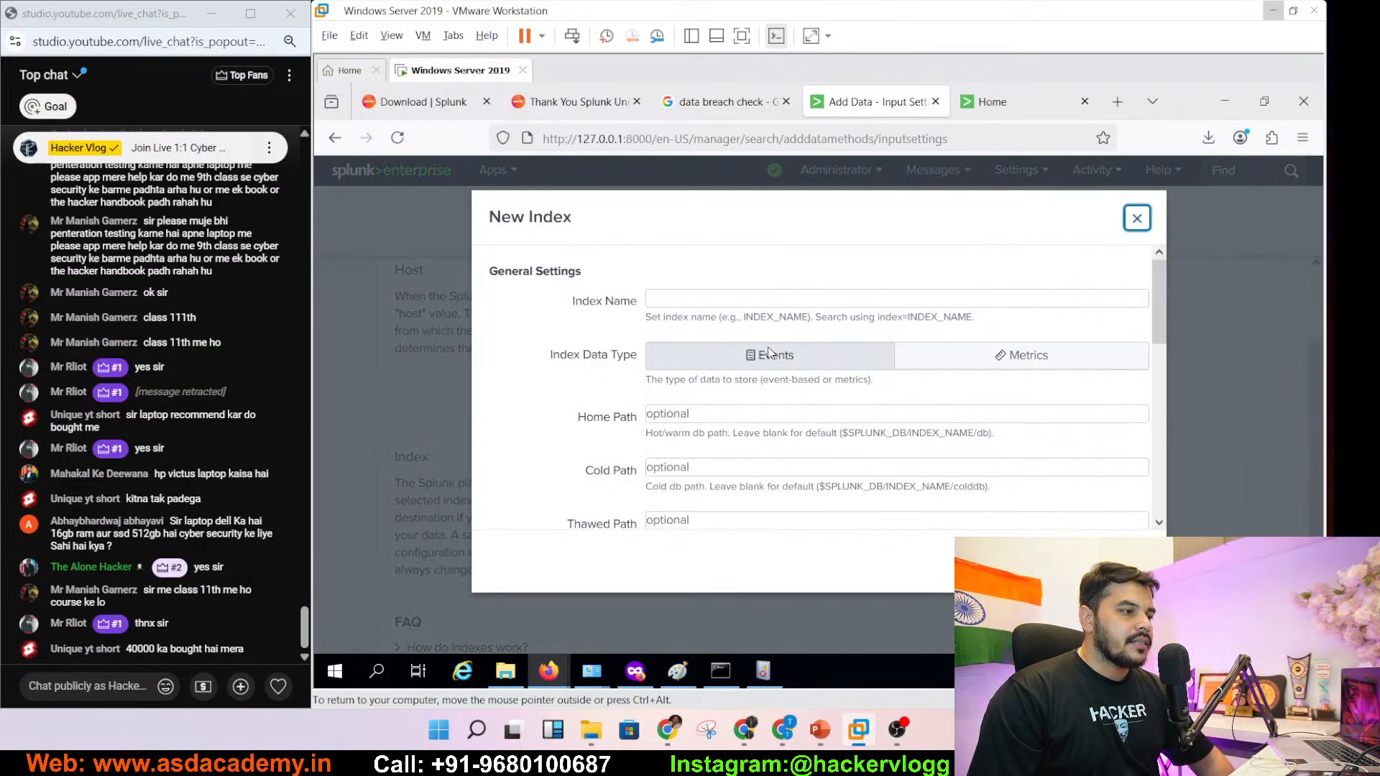
click(1021, 355)
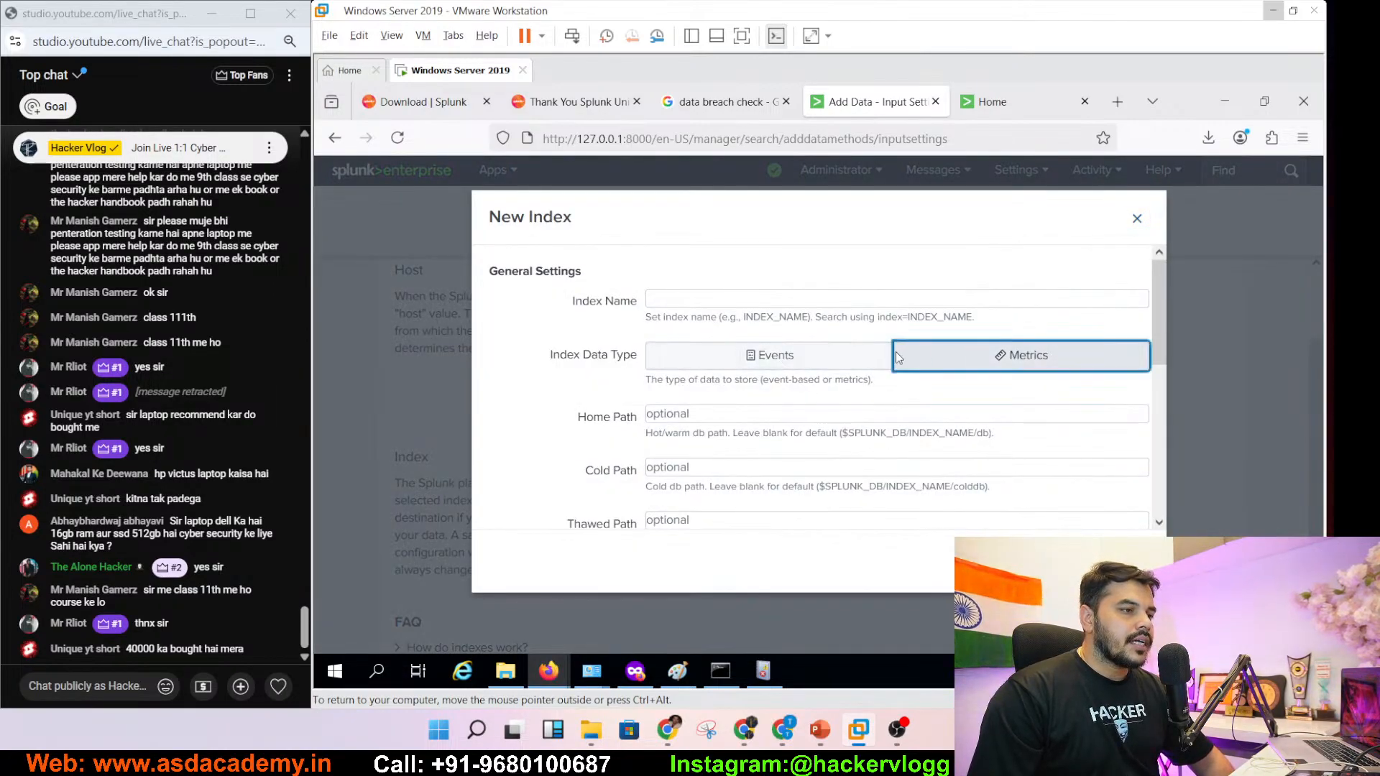
click(814, 353)
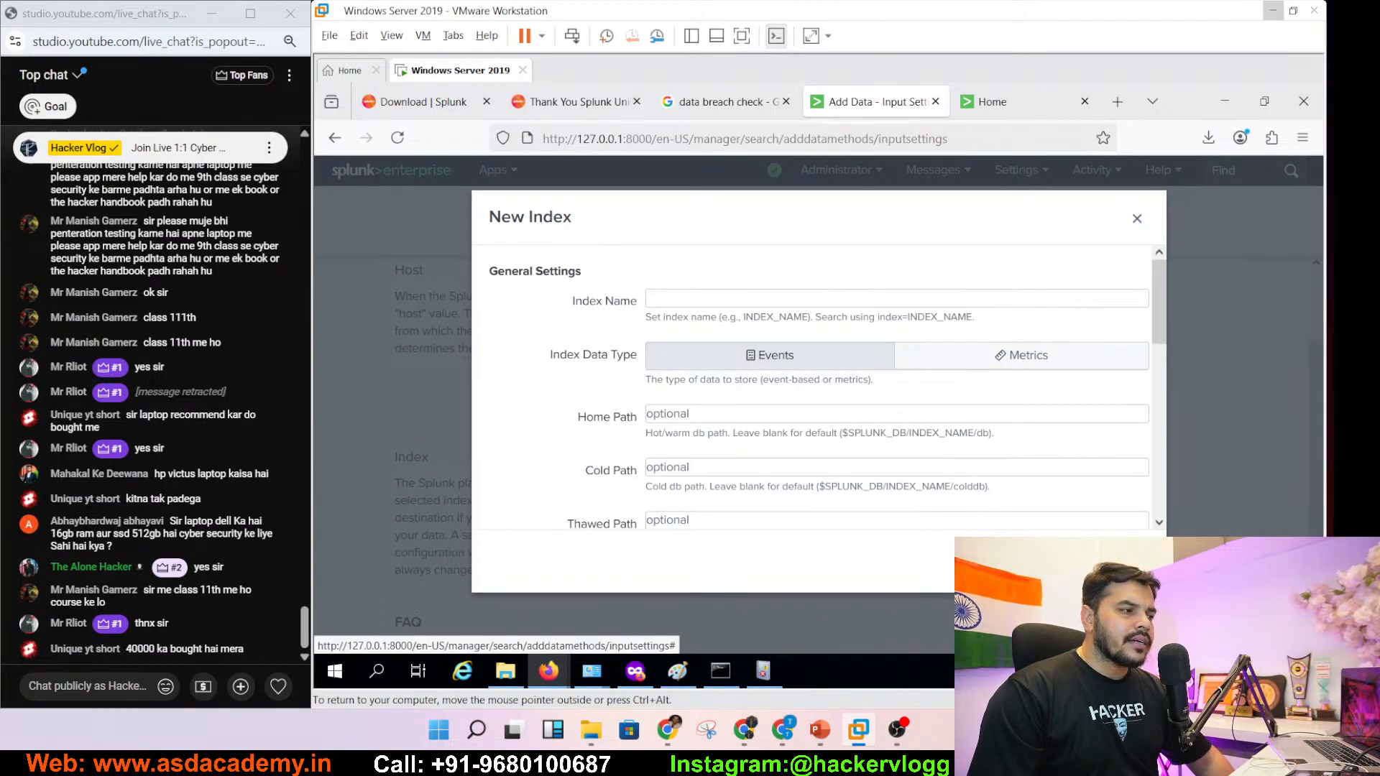
click(1065, 562)
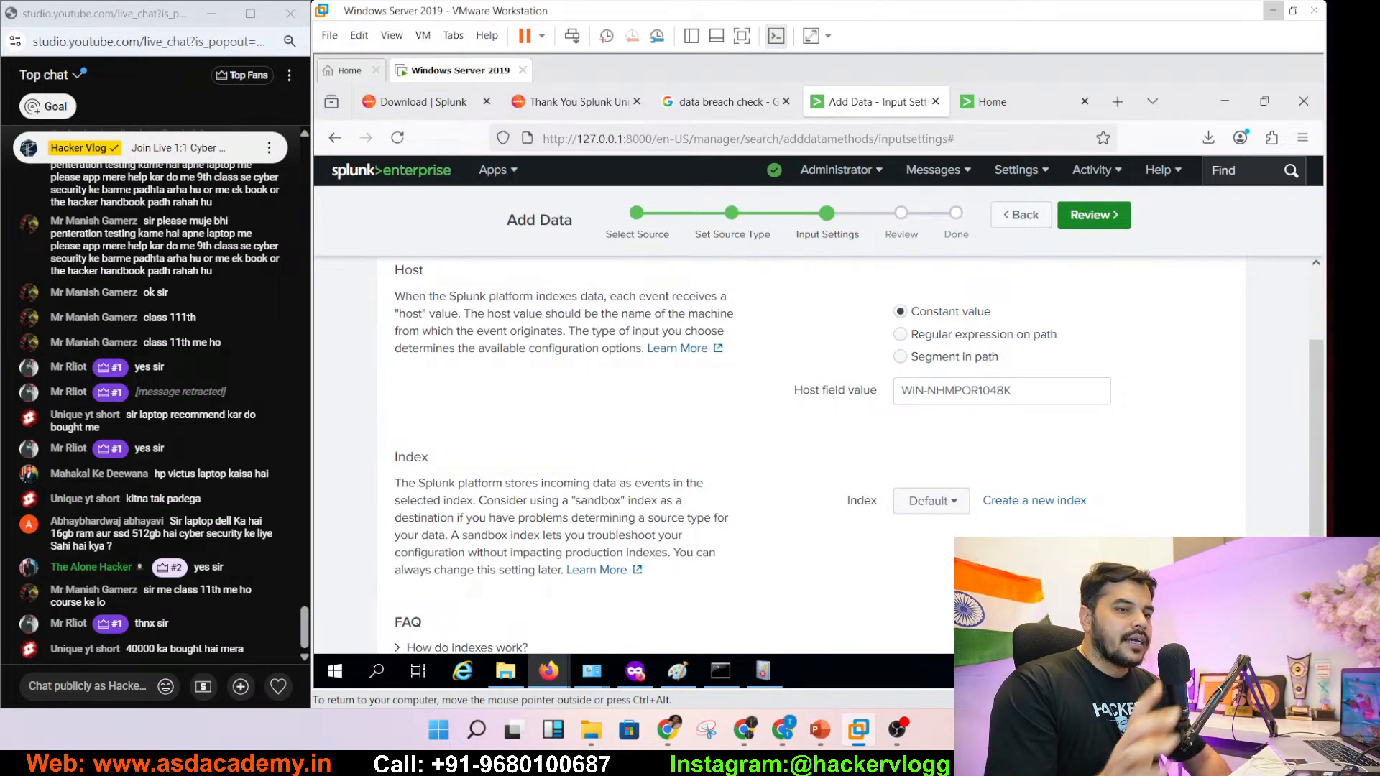
click(1094, 217)
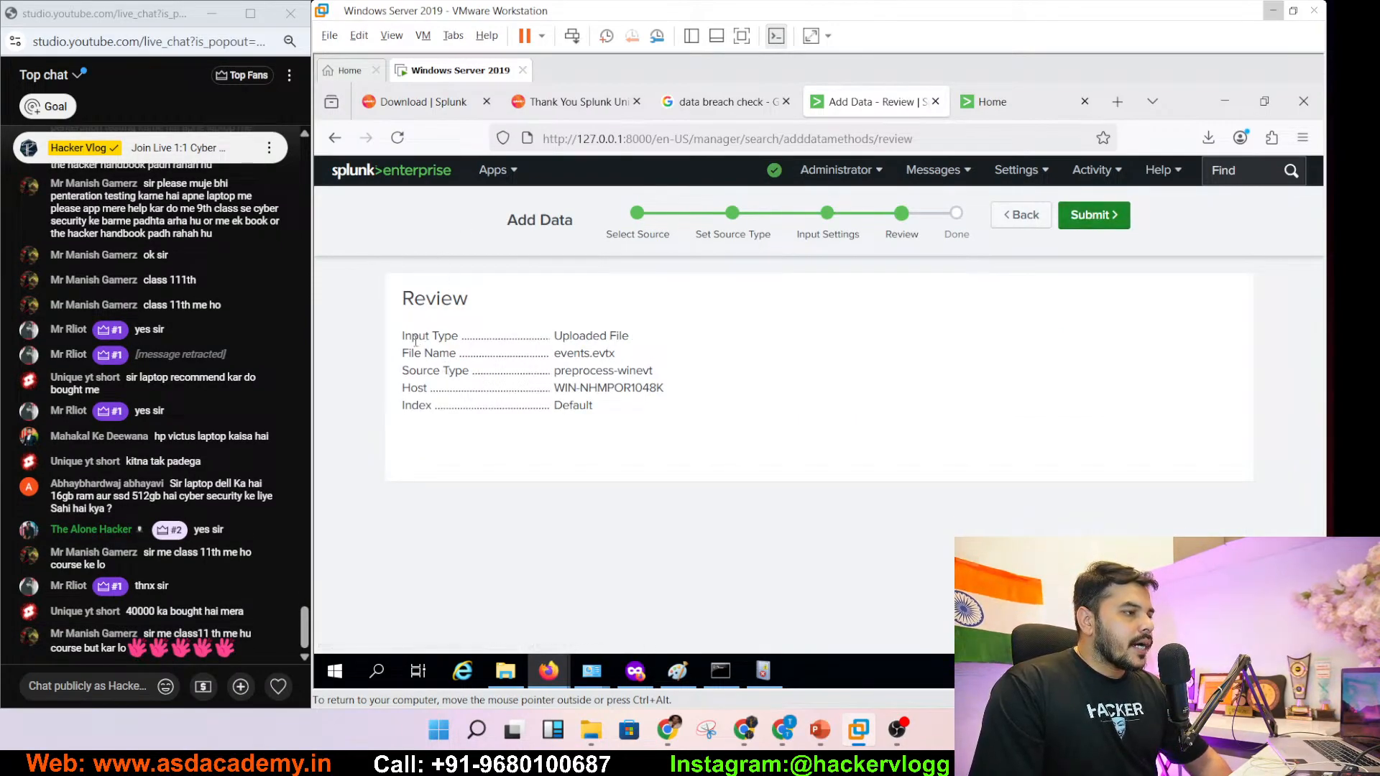
- Enlarge the Review page and check the summary's Uploaded File input type
drag(404, 336, 649, 431)
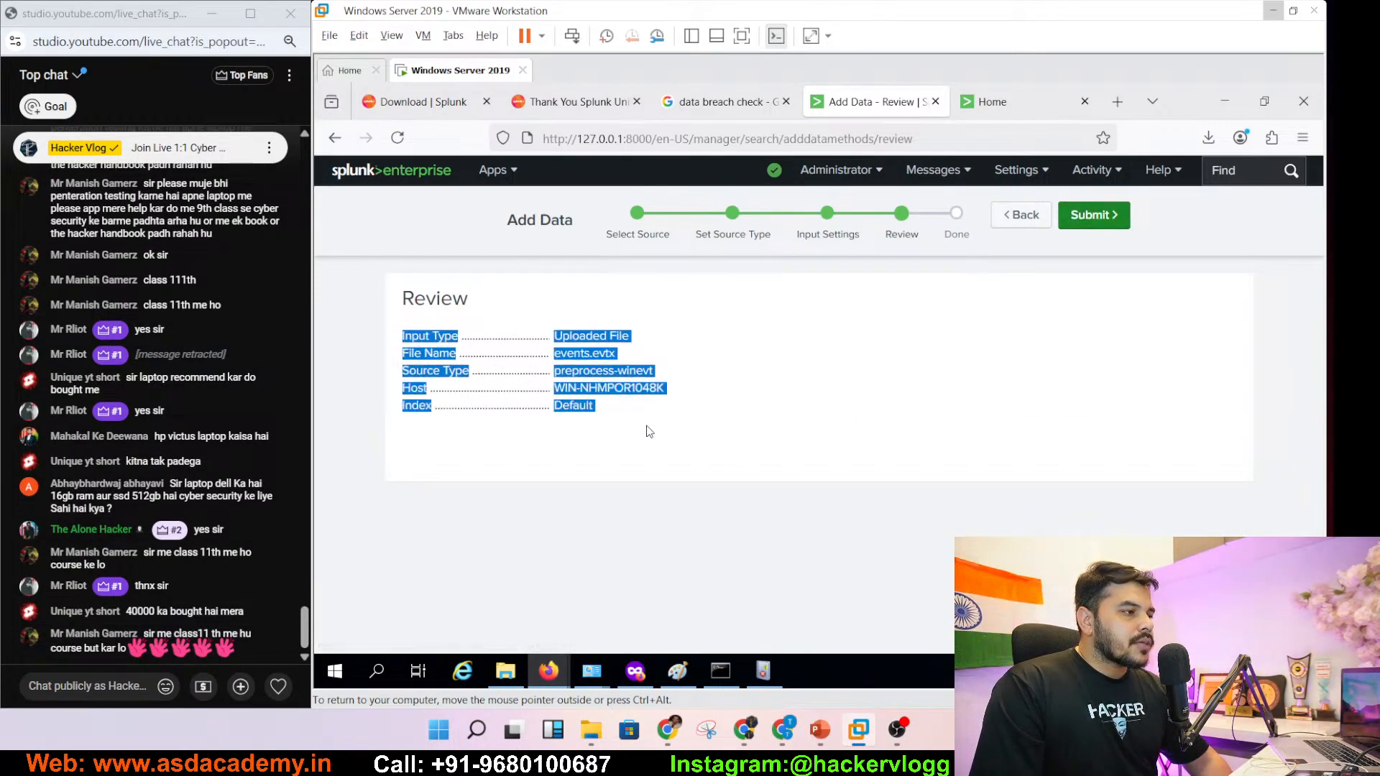
click(643, 428)
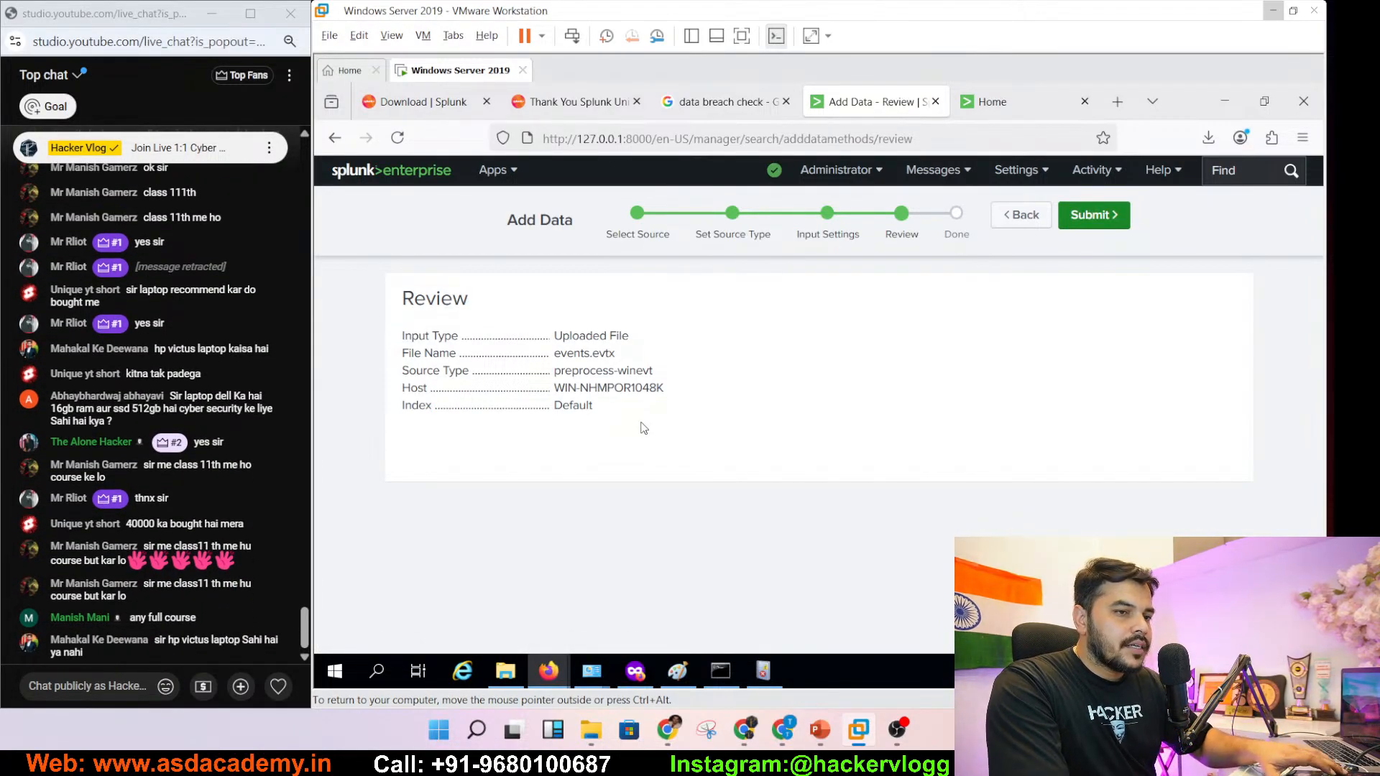
key(ctrl+plus)
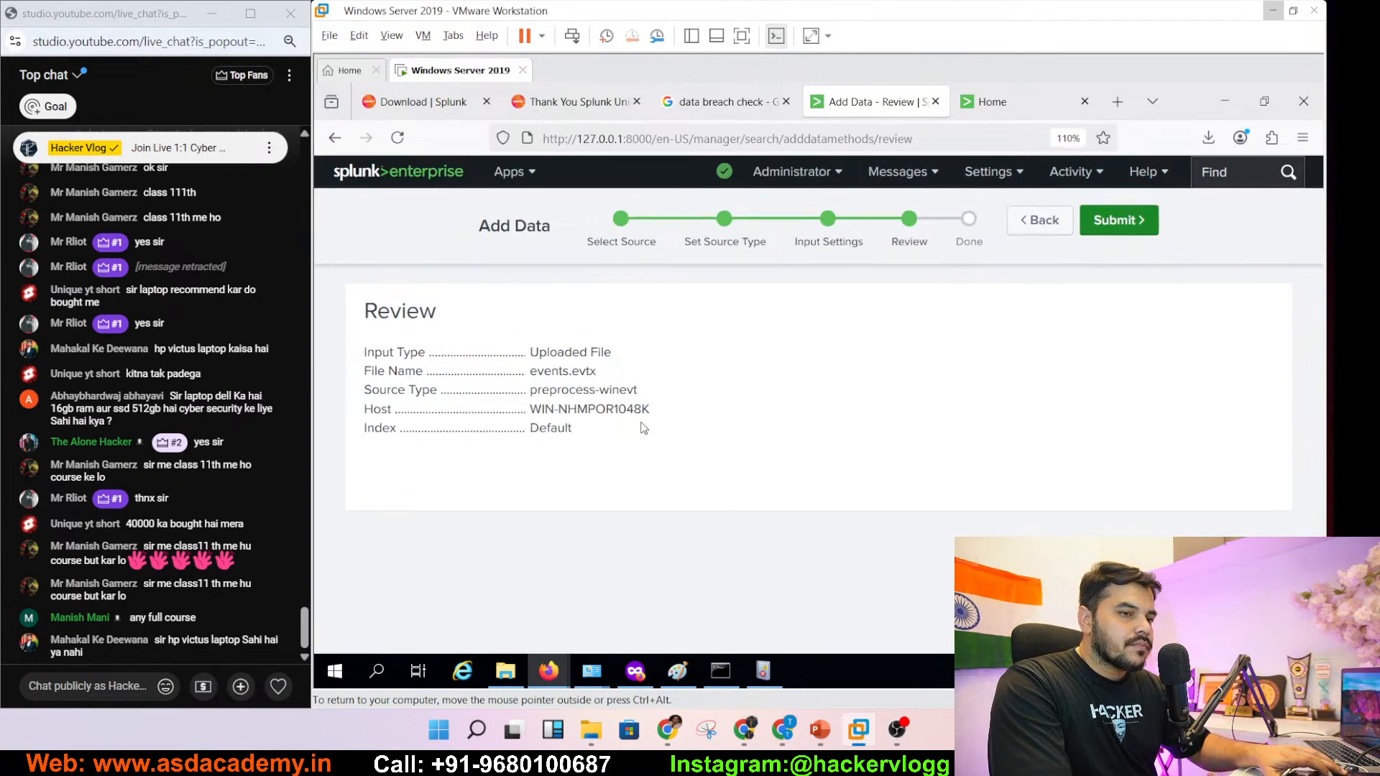
key(ctrl+plus)
key(ctrl+plus)
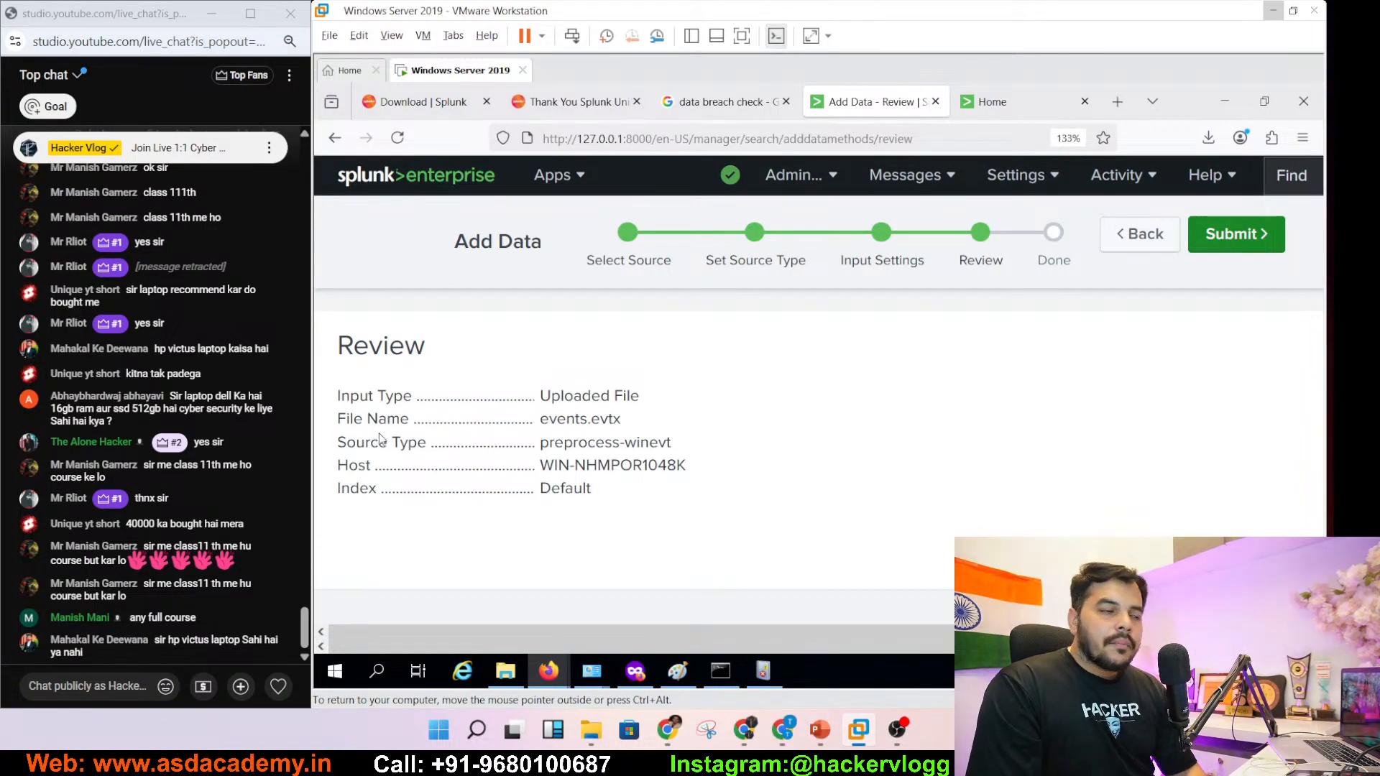
drag(542, 397, 701, 404)
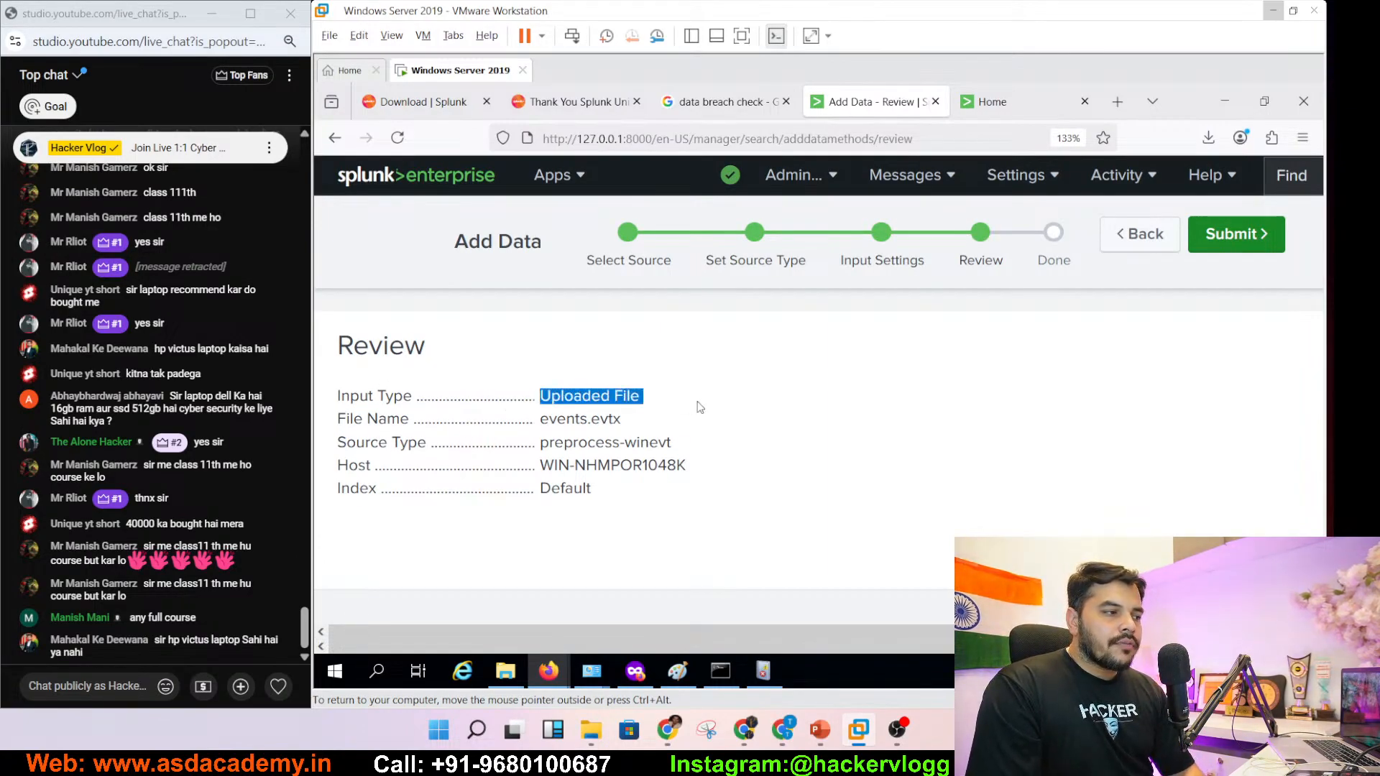
click(564, 432)
- Confirm events.evtx, the preprocess-winevt source type and the Default index, then submit the upload
drag(541, 420, 616, 424)
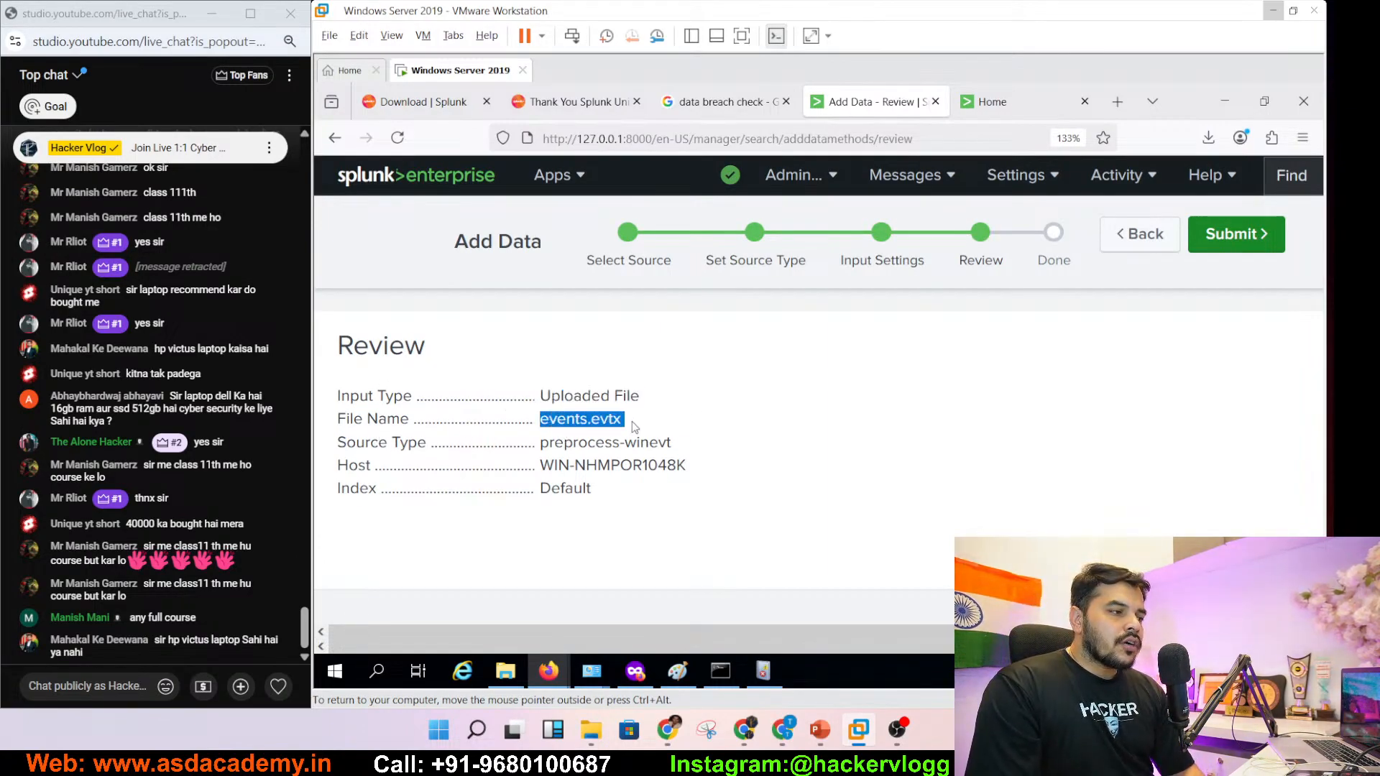
click(631, 438)
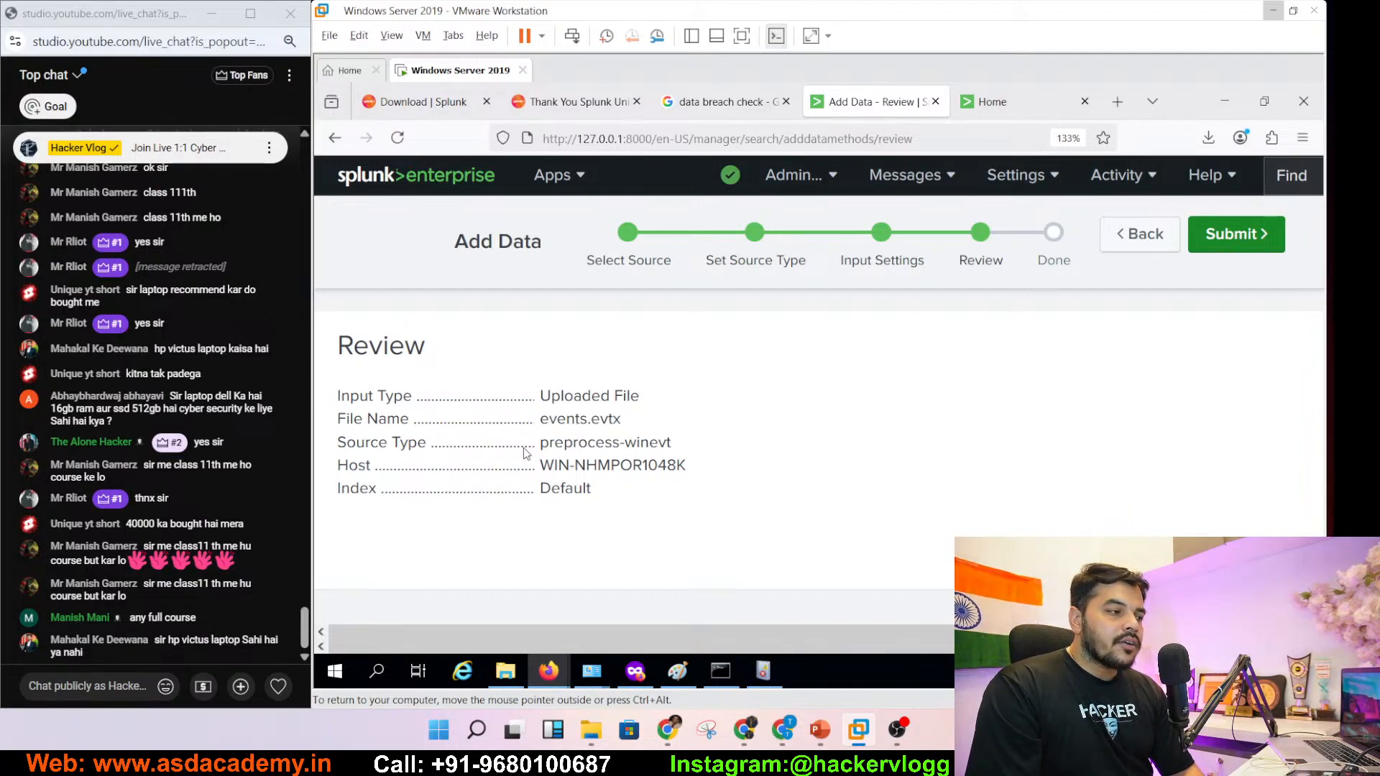
drag(542, 443, 694, 446)
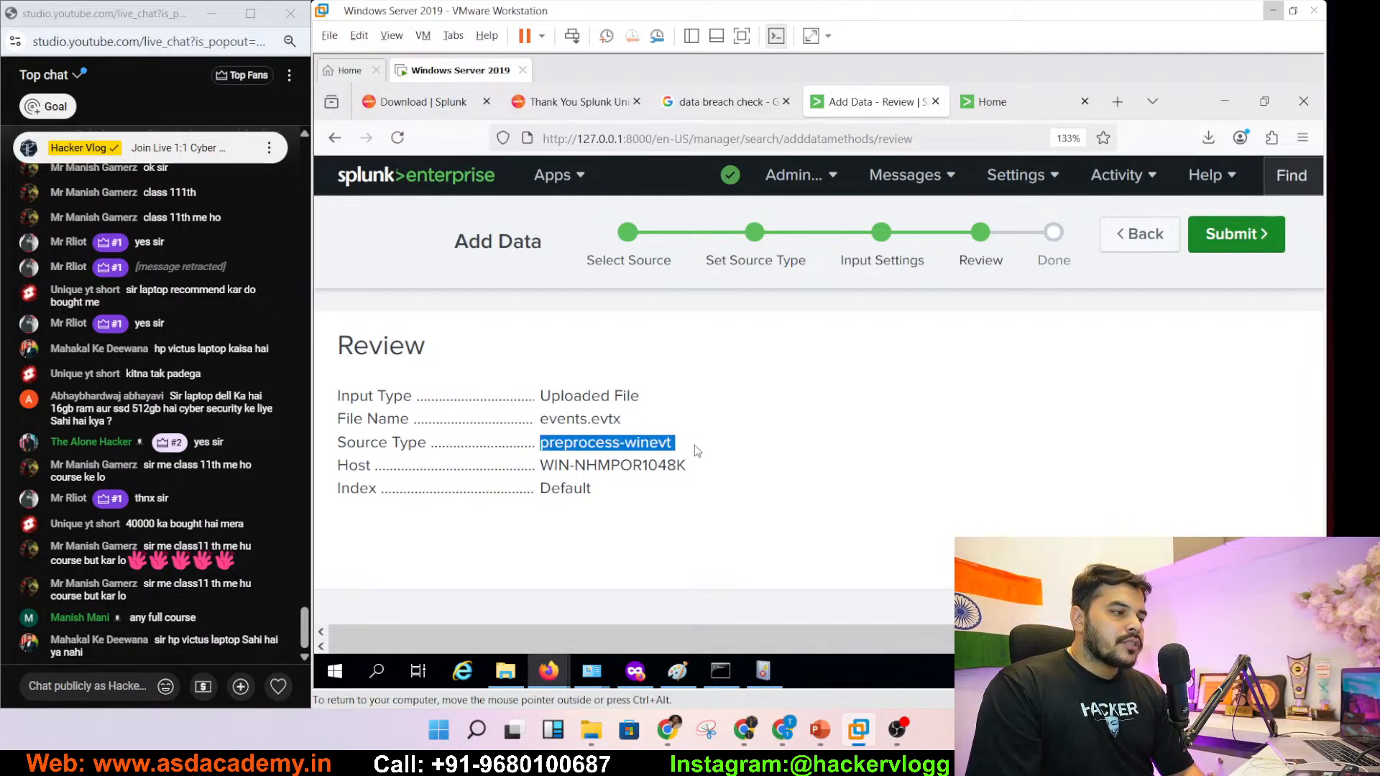
click(576, 484)
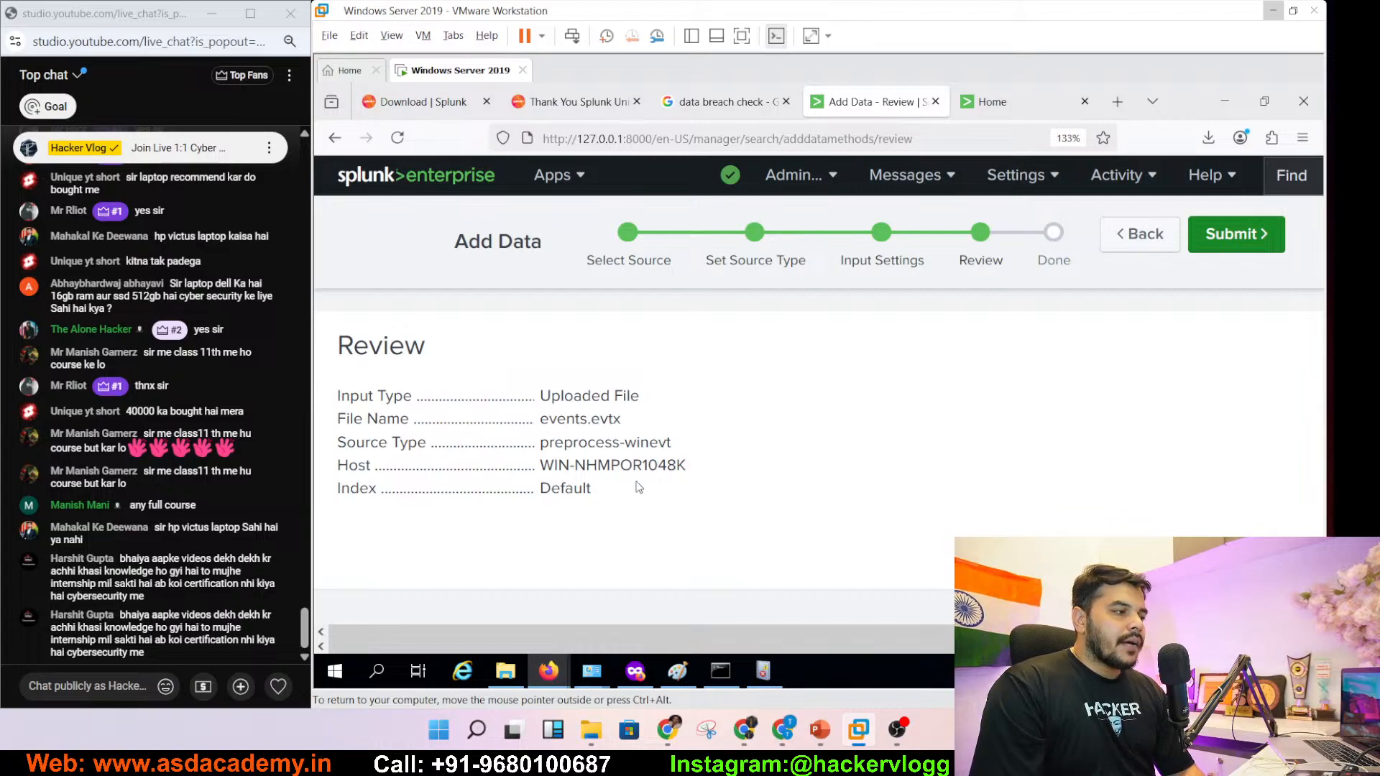
double_click(545, 488)
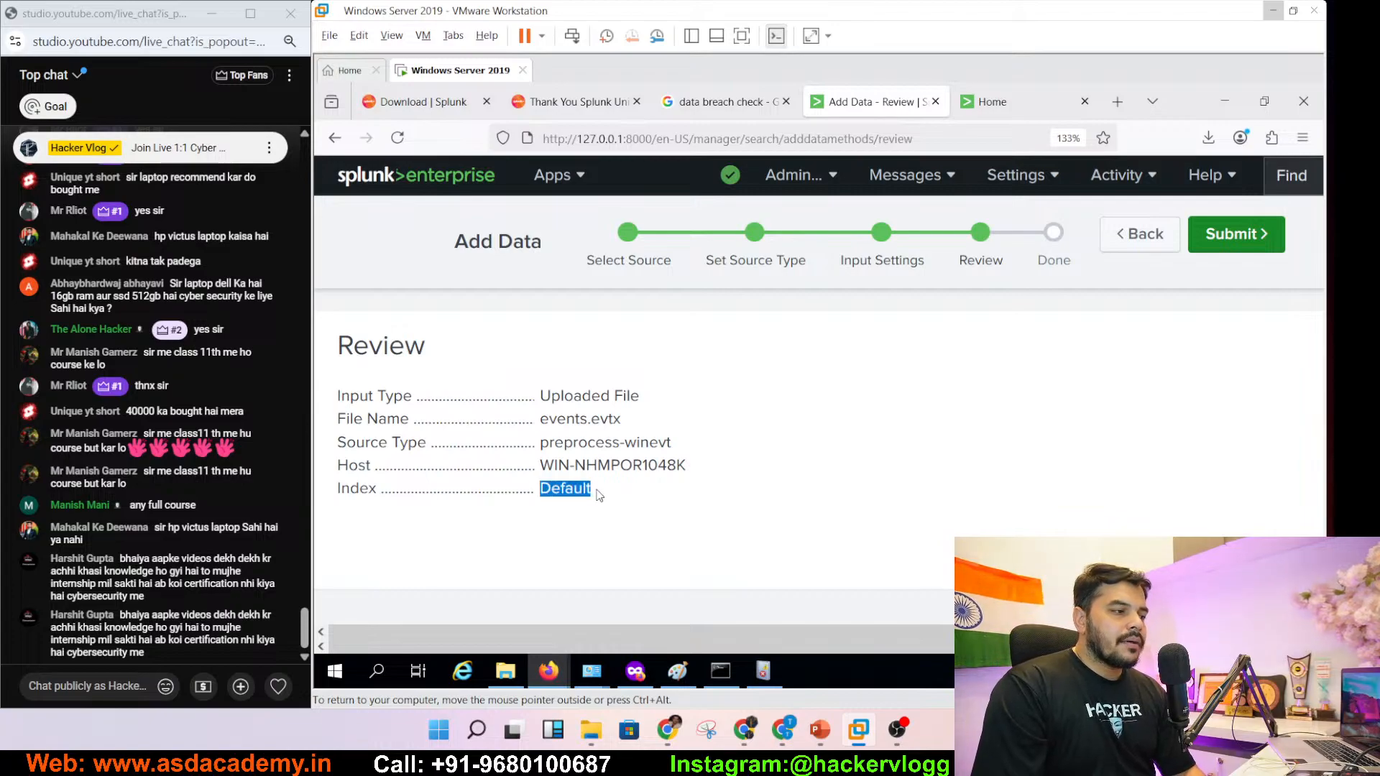
click(1212, 246)
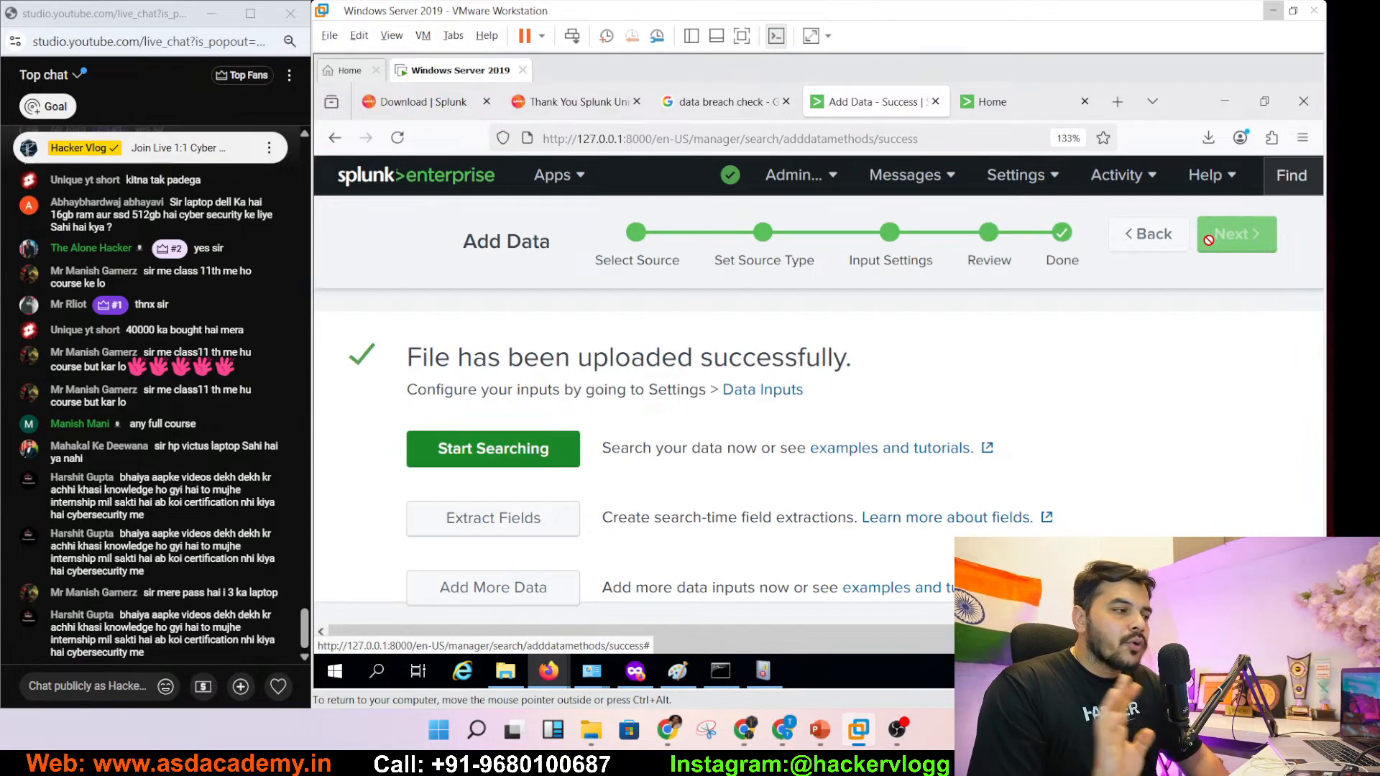
- Start a New Search on the uploaded events.evtx data from the success page
click(483, 450)
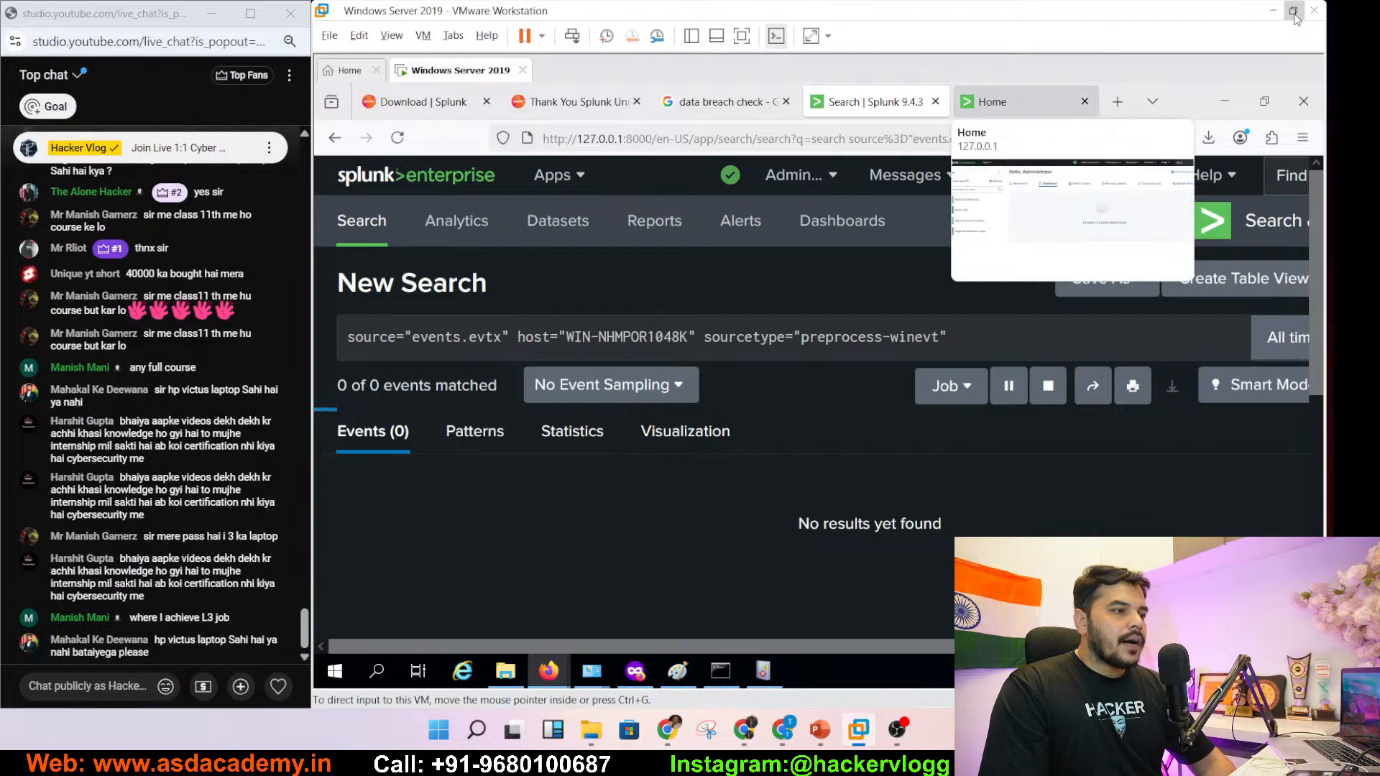
- Switch the virtual machine window to full screen
mouse_move(1296, 18)
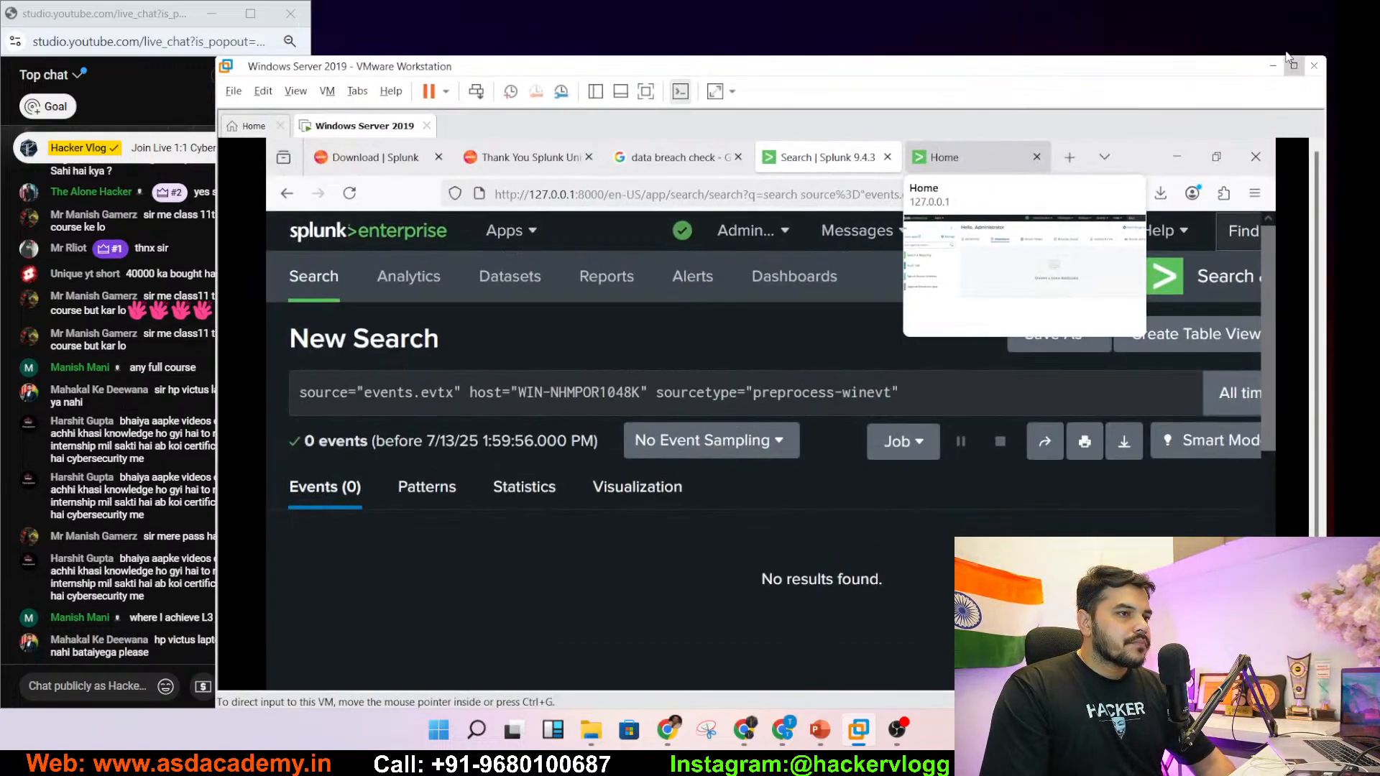
click(1292, 11)
click(1294, 54)
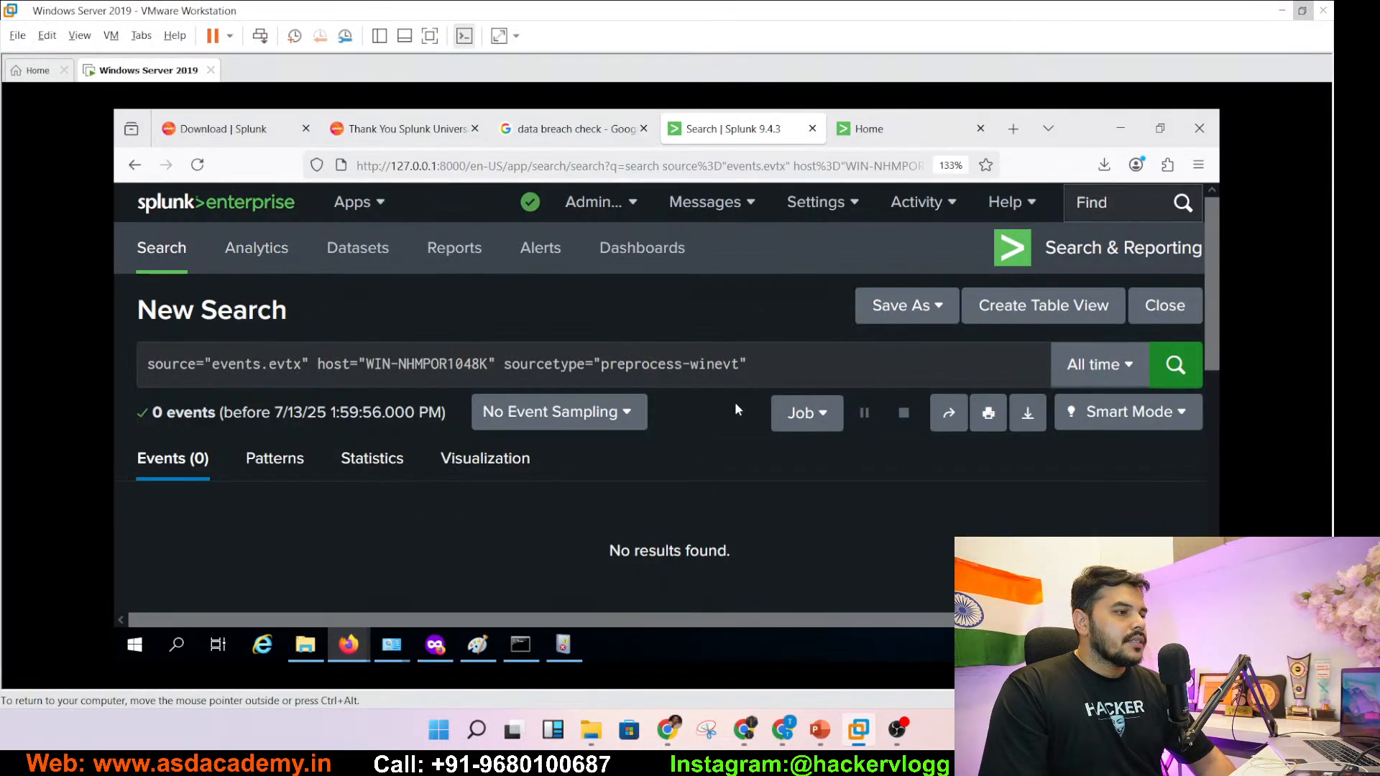
click(430, 37)
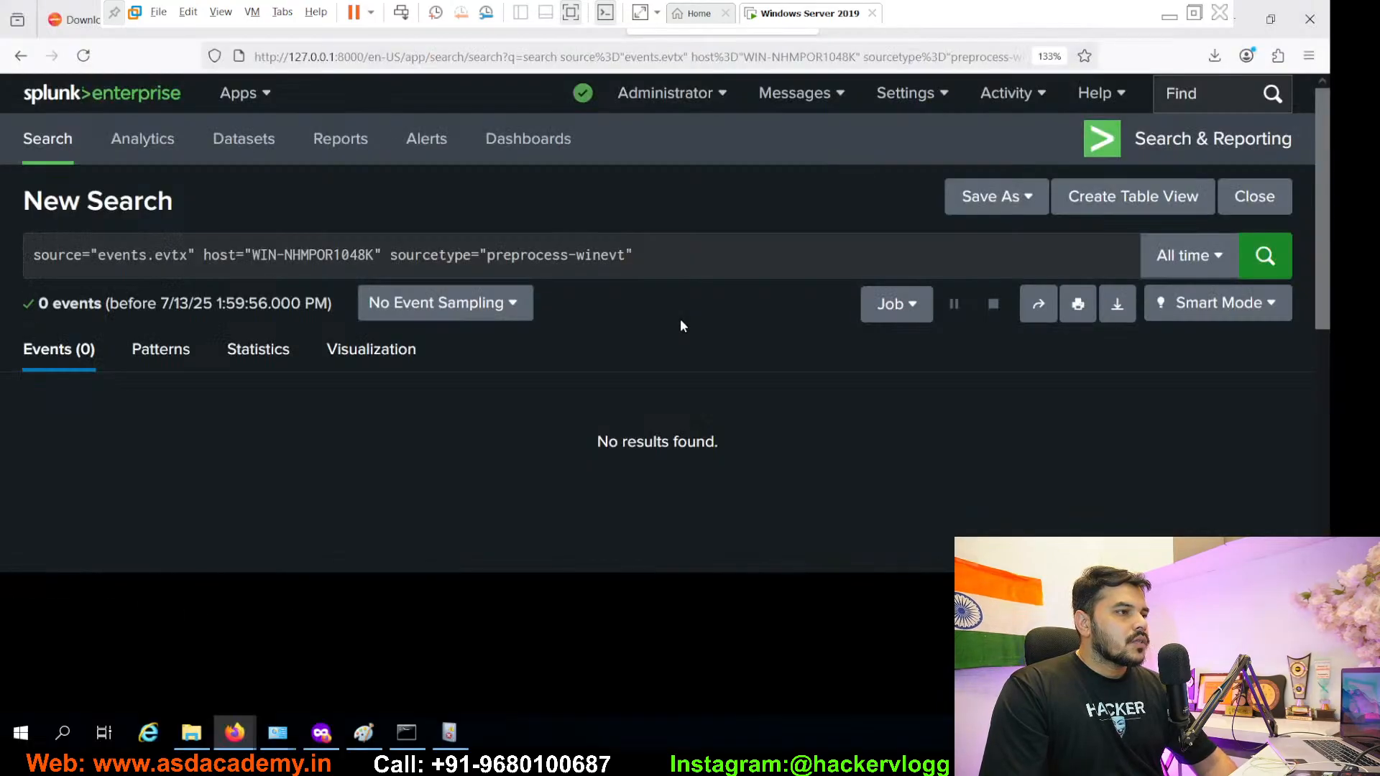
- Remove the sourcetype and host terms so the search is just source="events.evtx" (703 events)
click(653, 256)
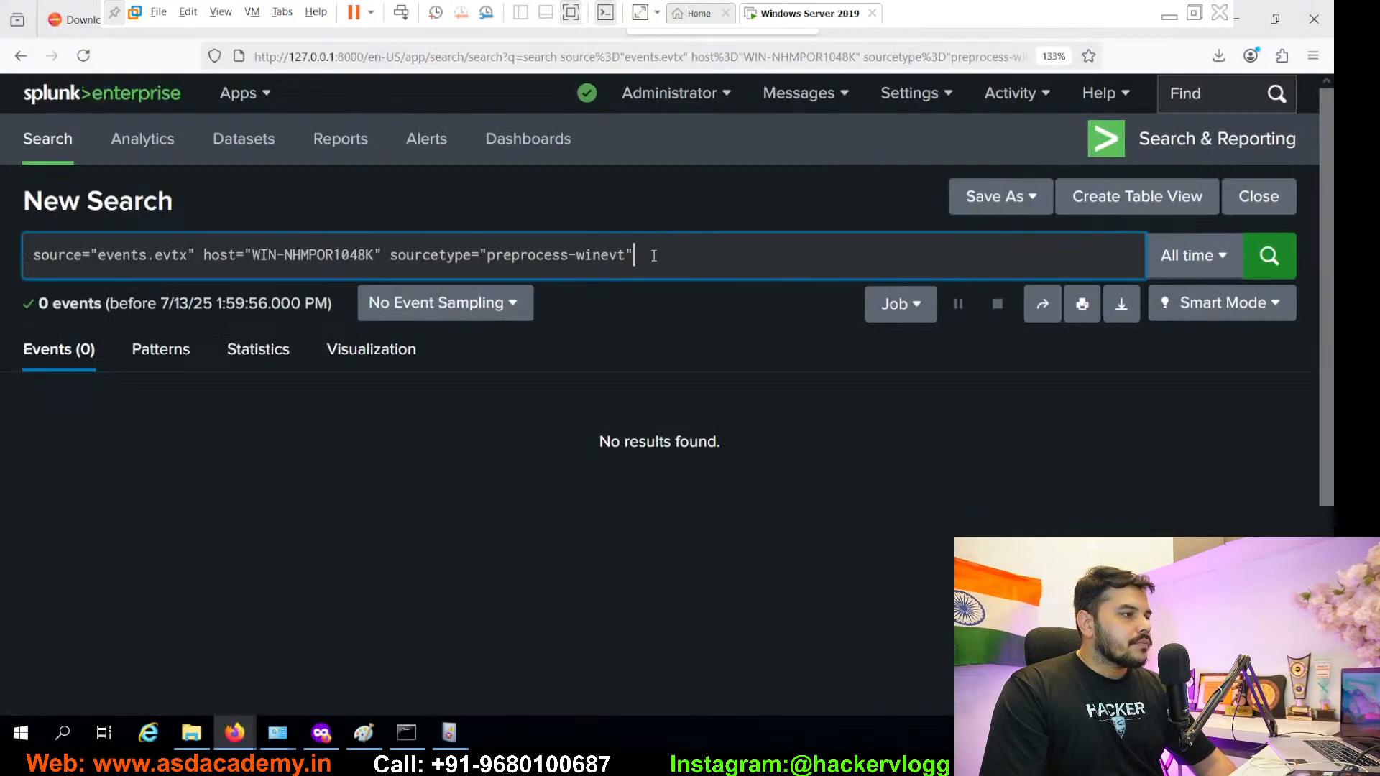
drag(654, 256, 390, 255)
key(BackSpace)
key(BackSpace)
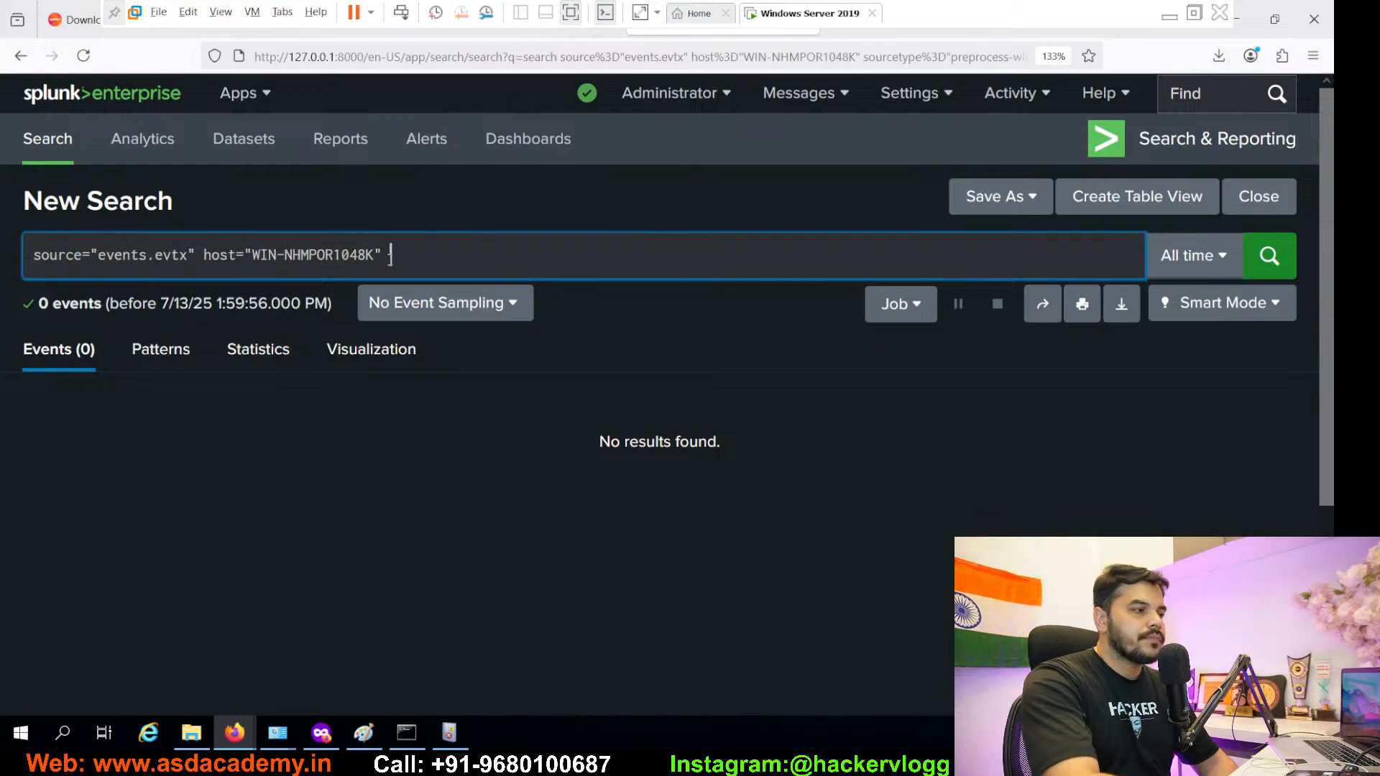
key(Return)
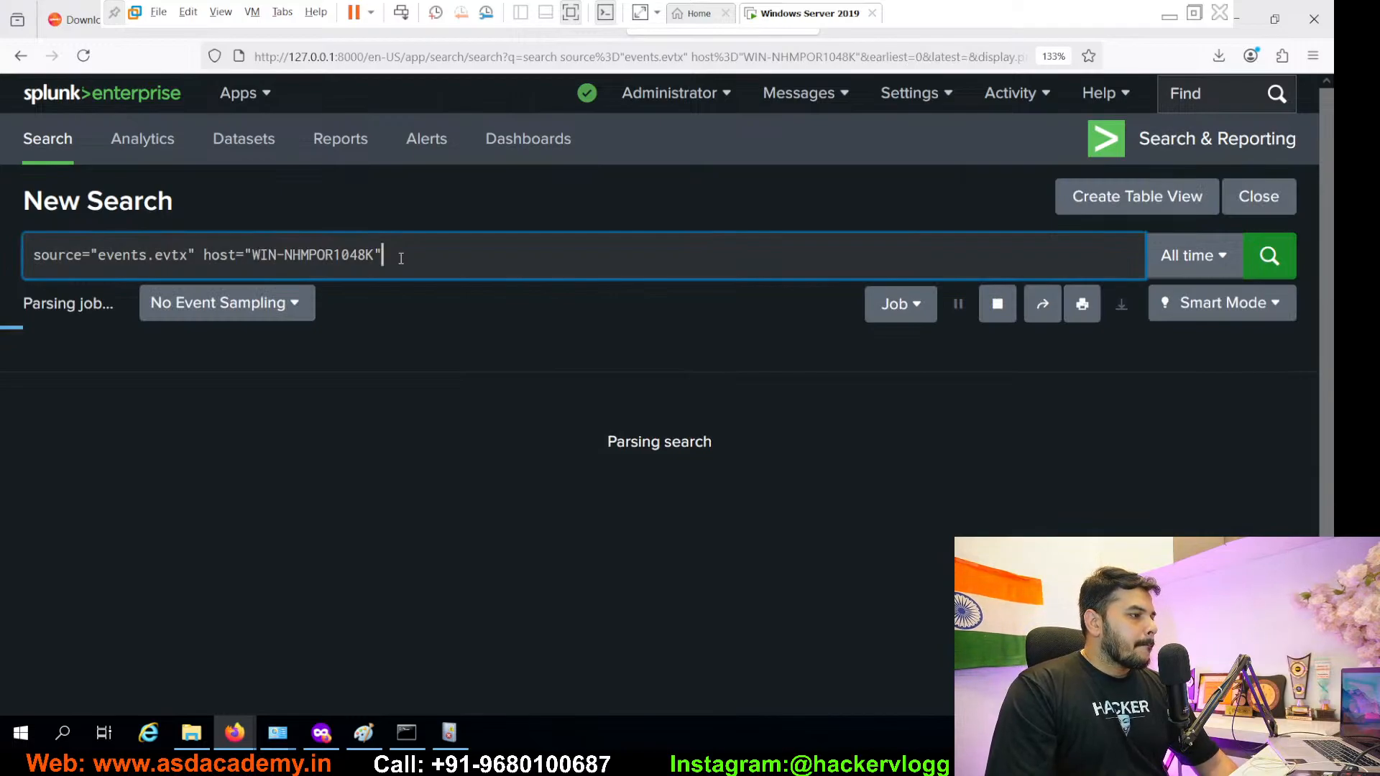
drag(383, 255, 205, 255)
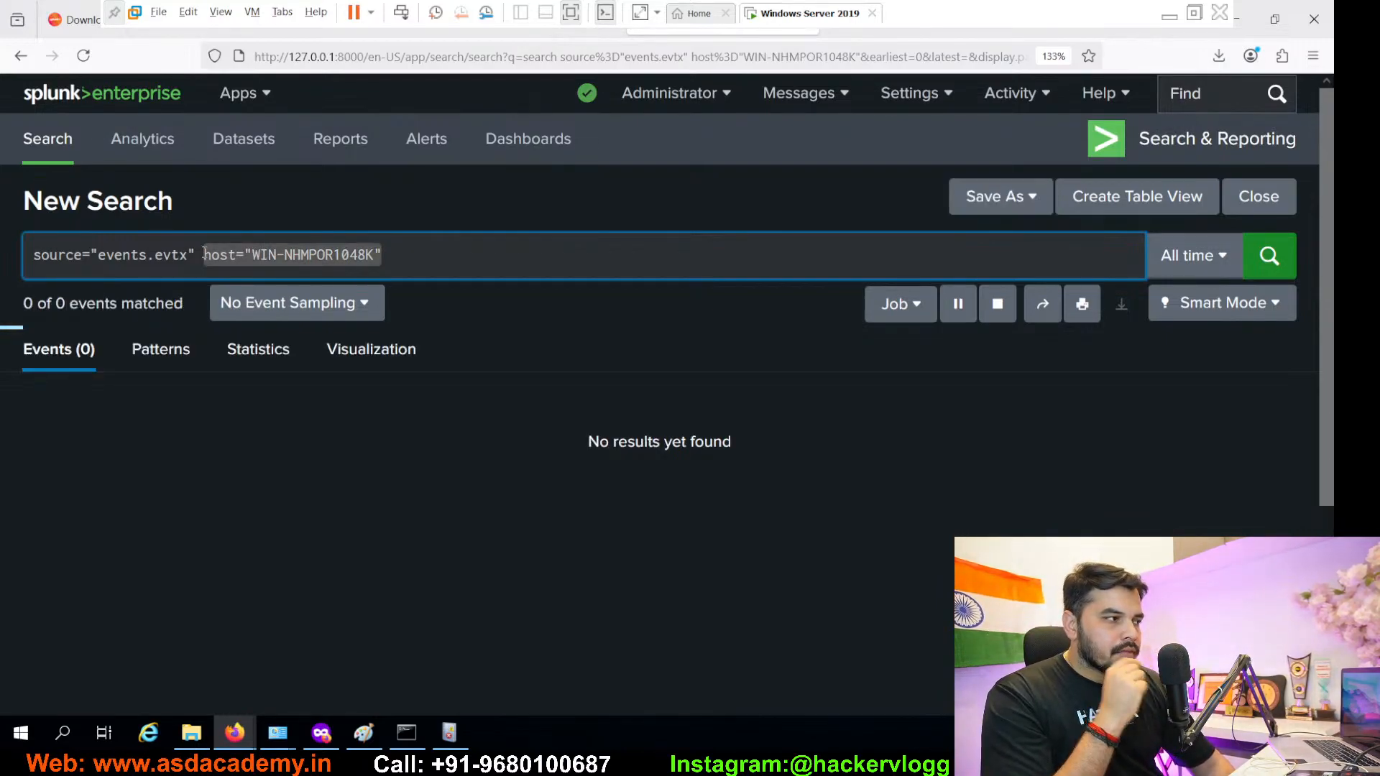
key(BackSpace)
key(BackSpace)
key(Return)
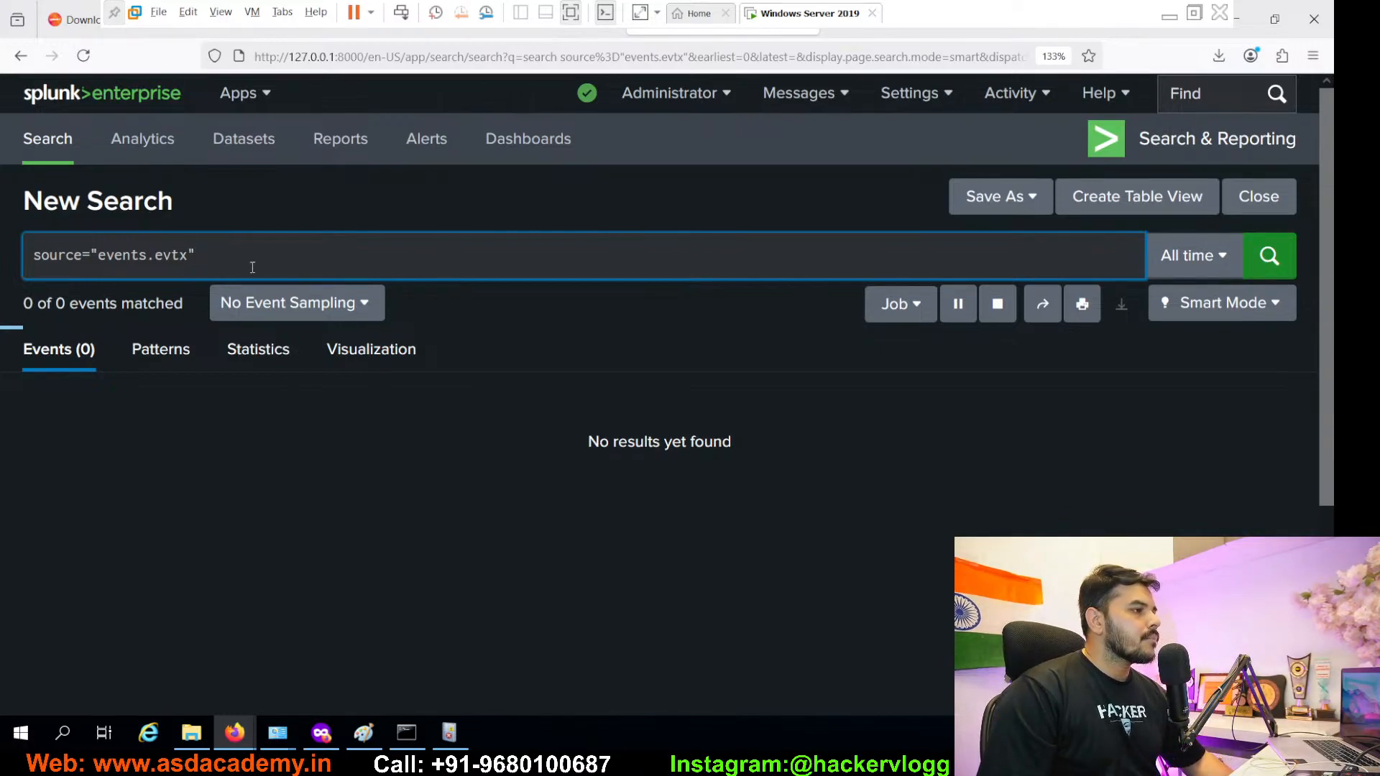
drag(211, 258, 30, 258)
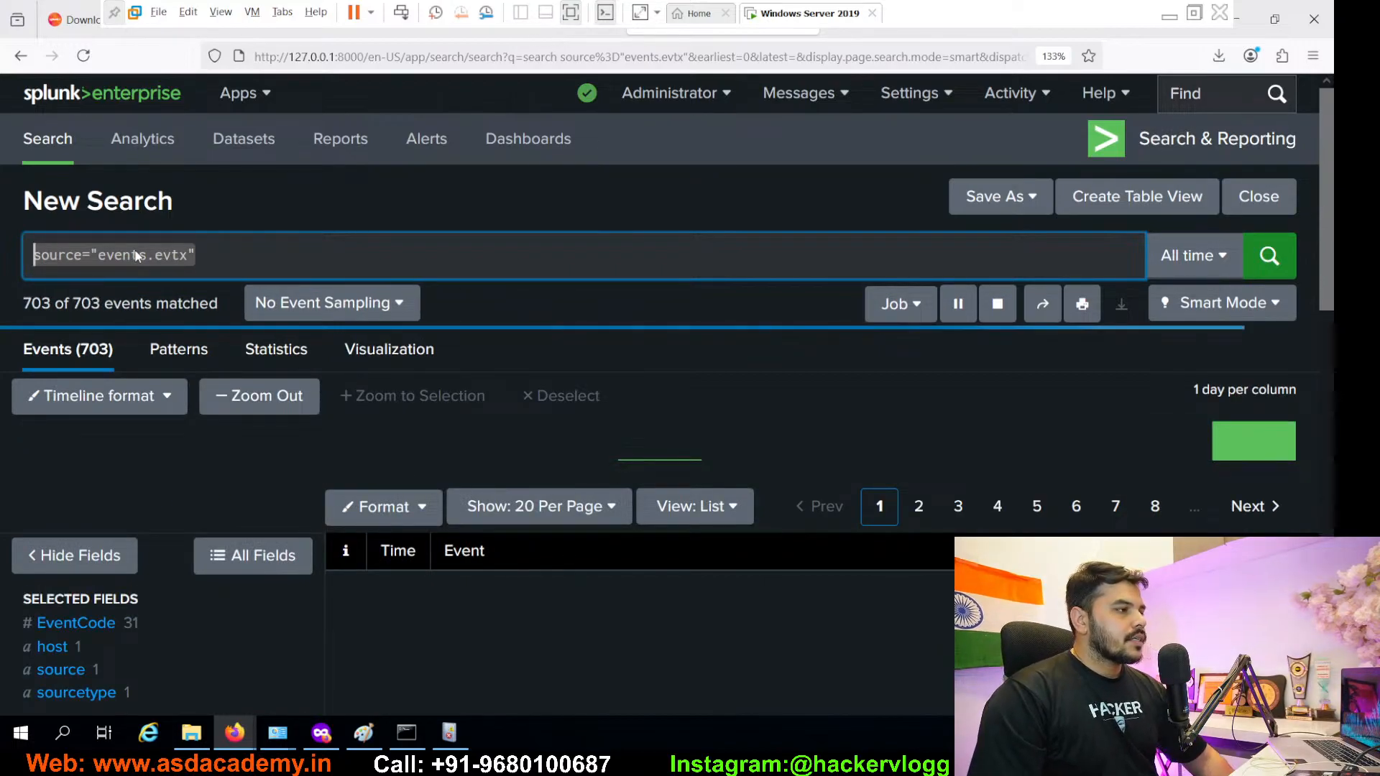
click(343, 252)
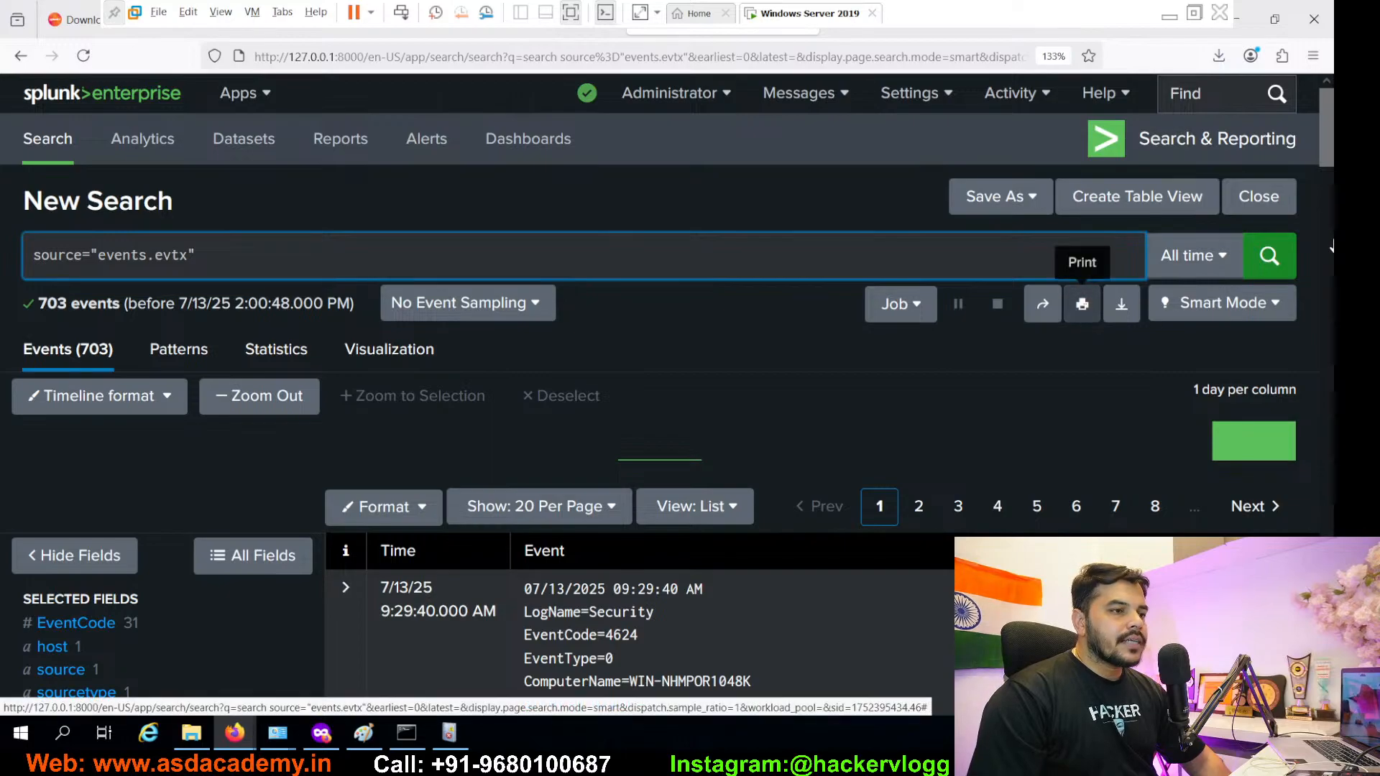
- Set the Splunk theme to Default System Theme in Preferences and reload the page
click(670, 96)
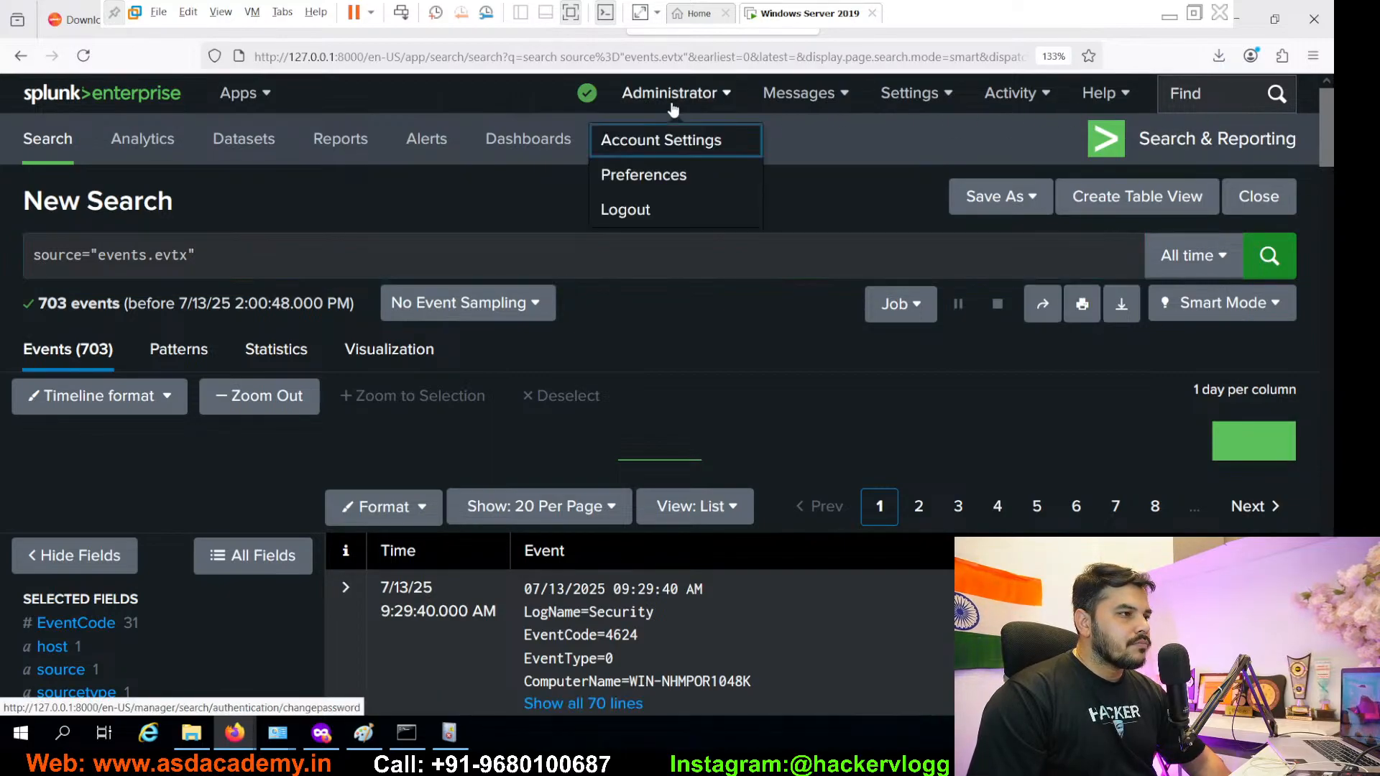
click(636, 180)
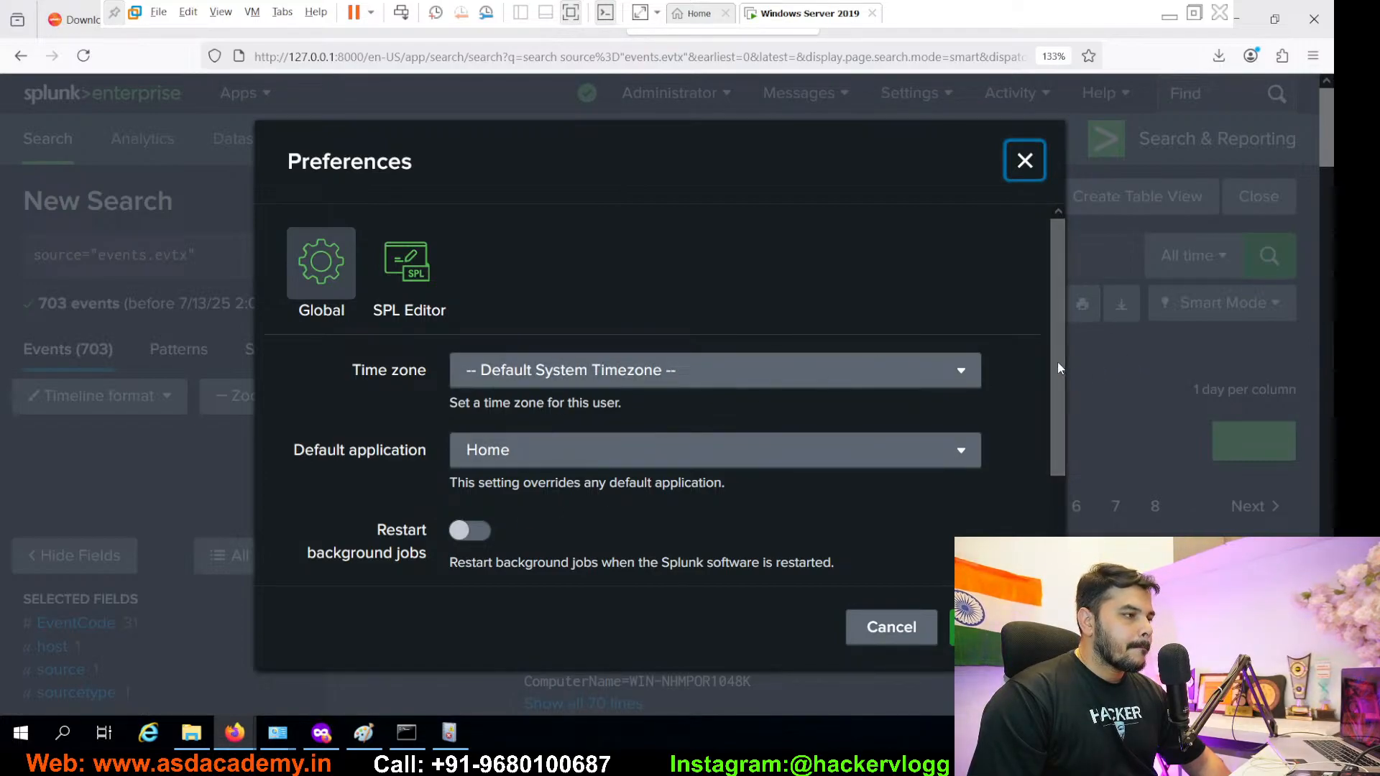
drag(1058, 360, 1058, 519)
click(503, 493)
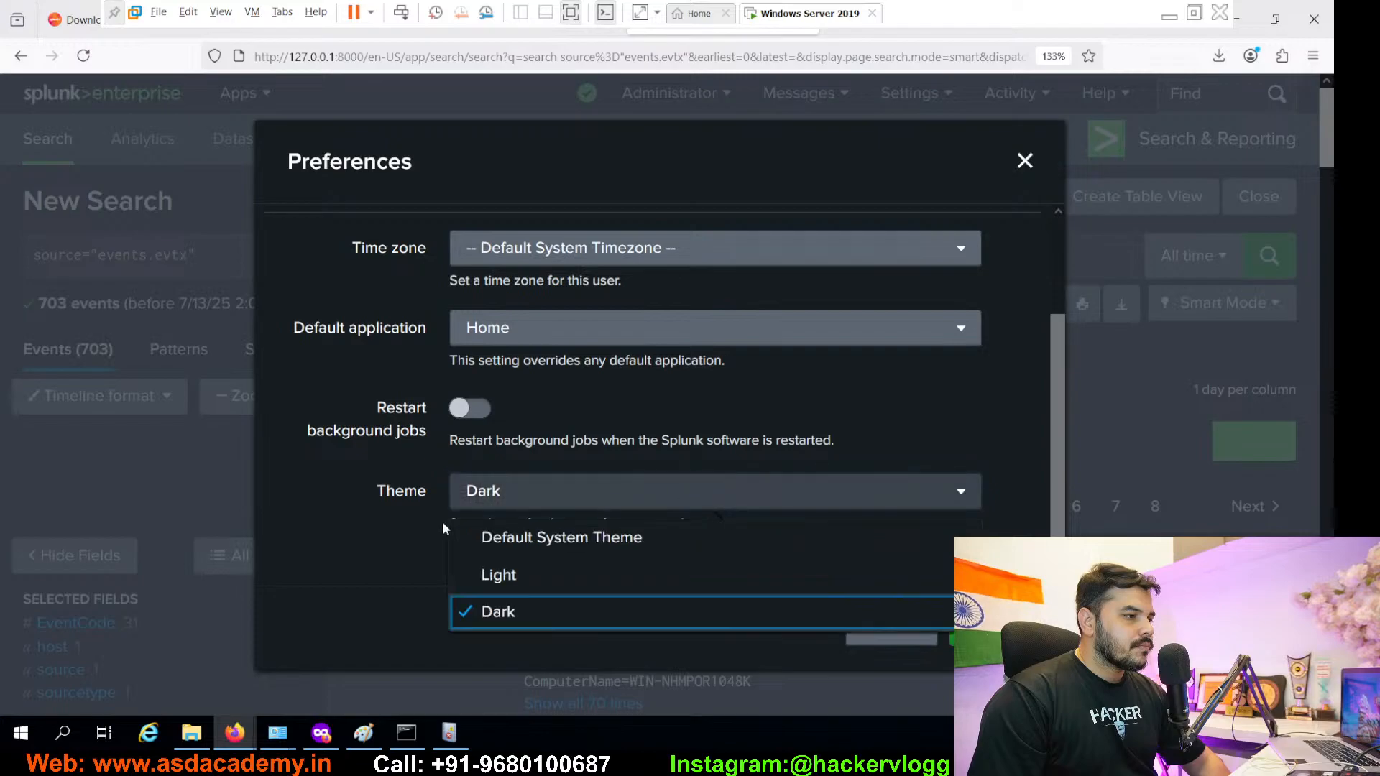
click(496, 575)
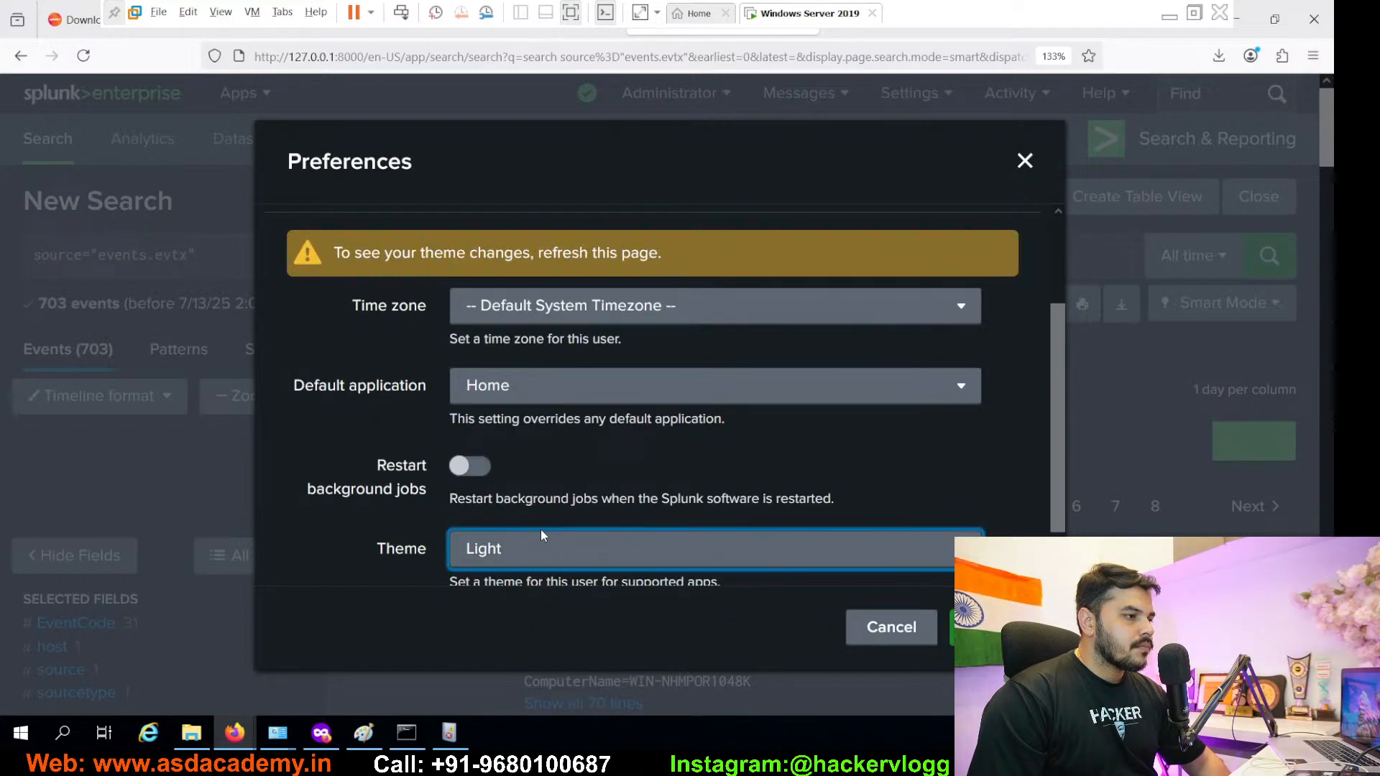
click(539, 553)
click(555, 610)
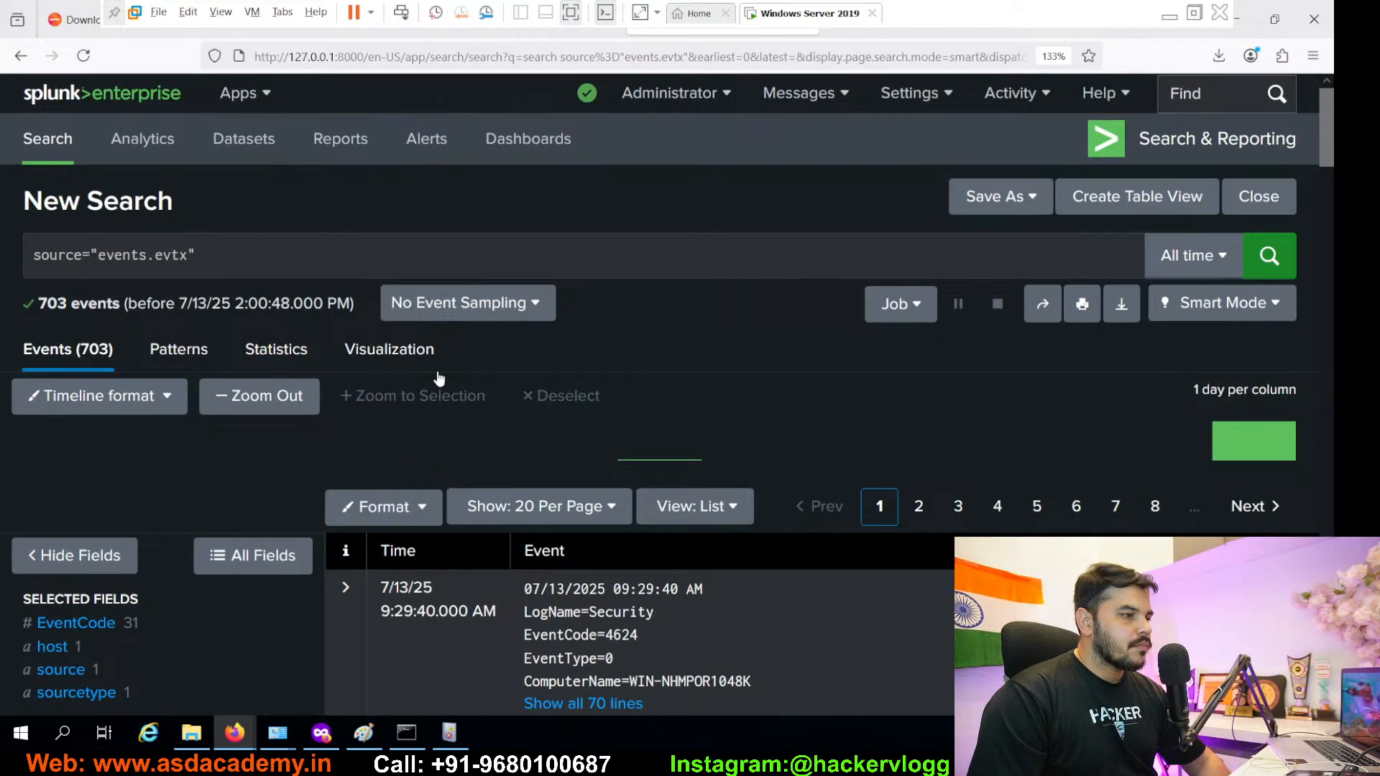
click(84, 57)
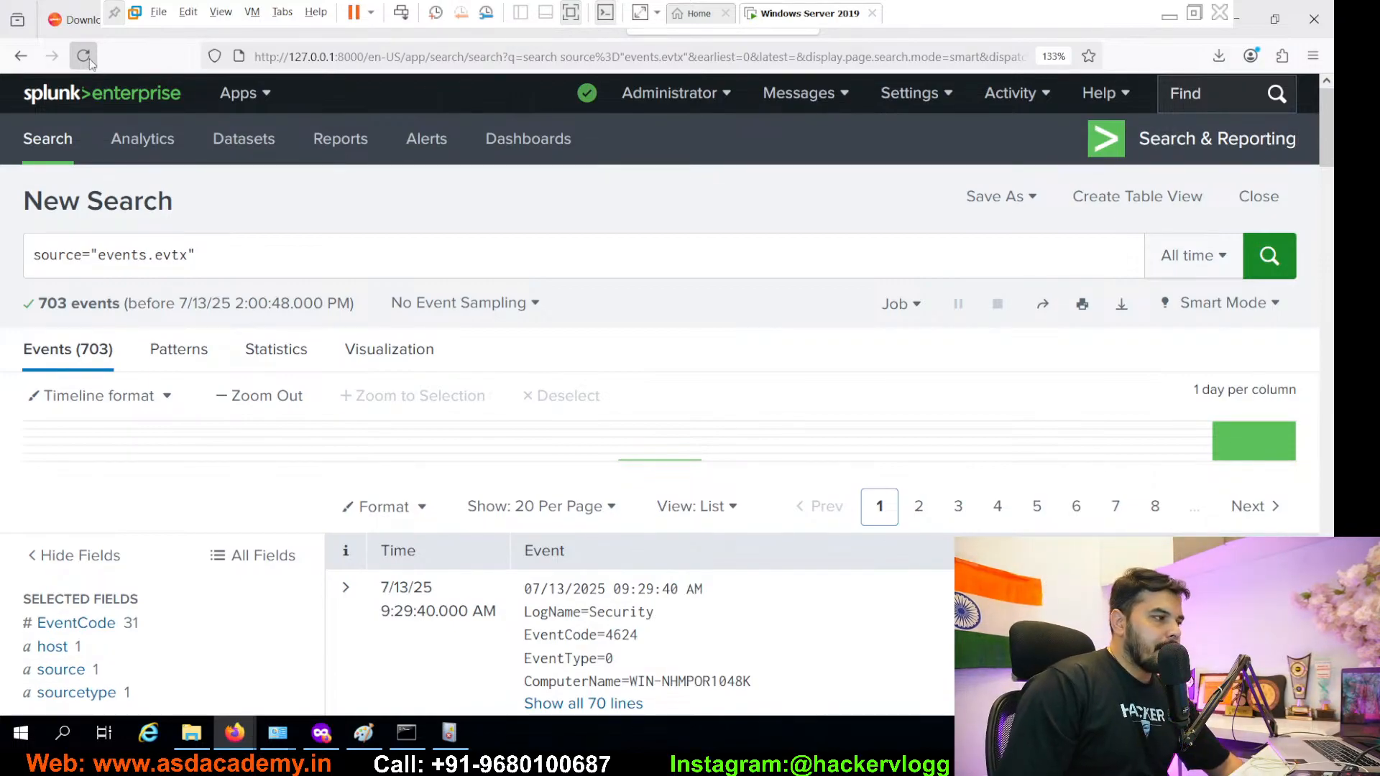
- Expand the first event's field details, showing EventCode 4624 from WinEventLog:Security
click(213, 263)
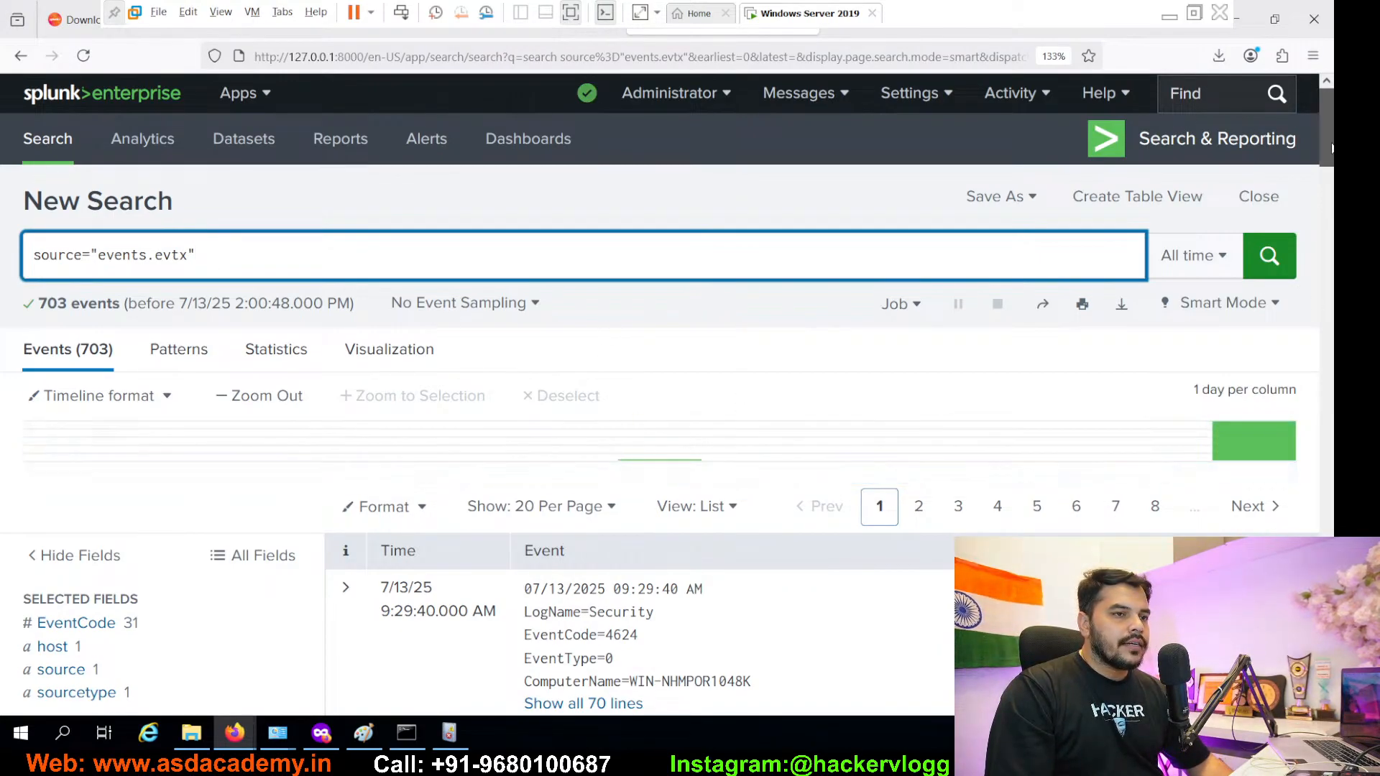
drag(1330, 151, 1242, 206)
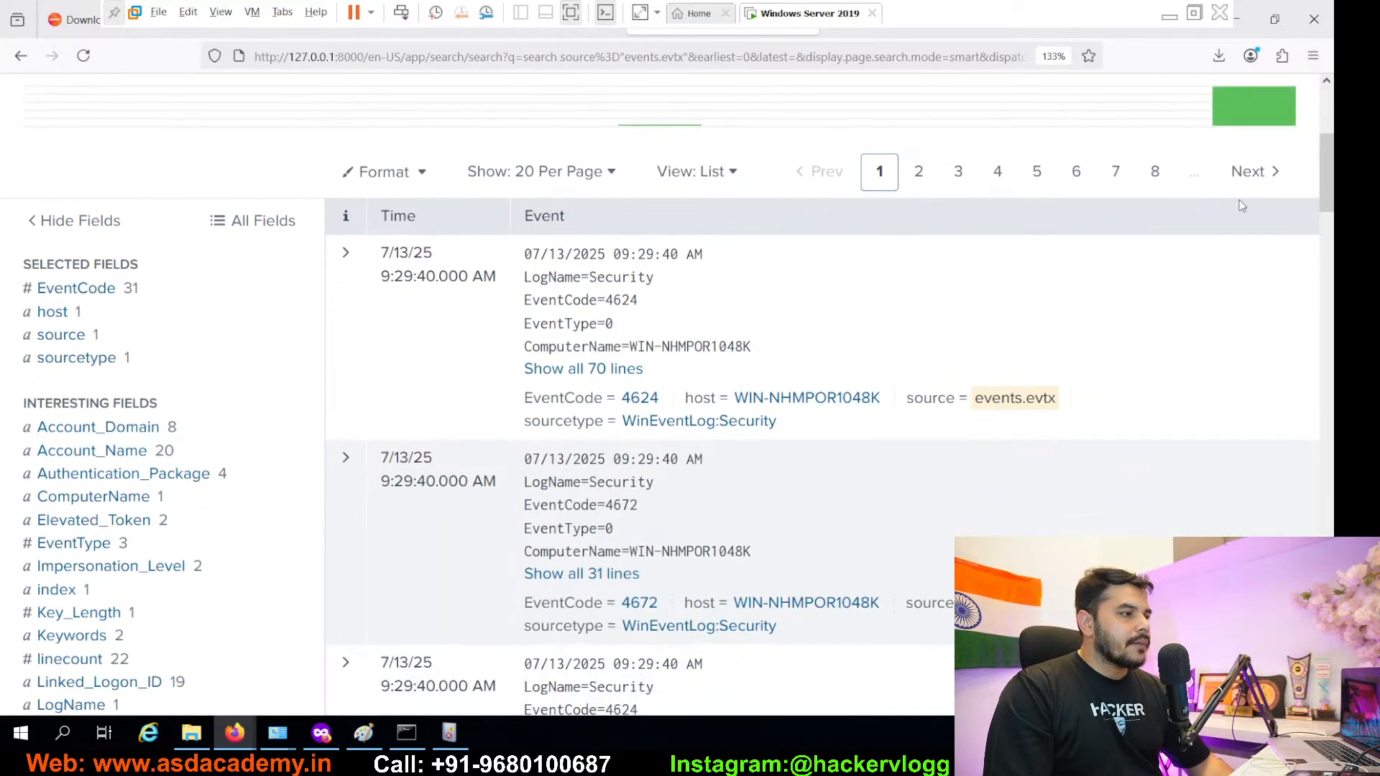
click(345, 255)
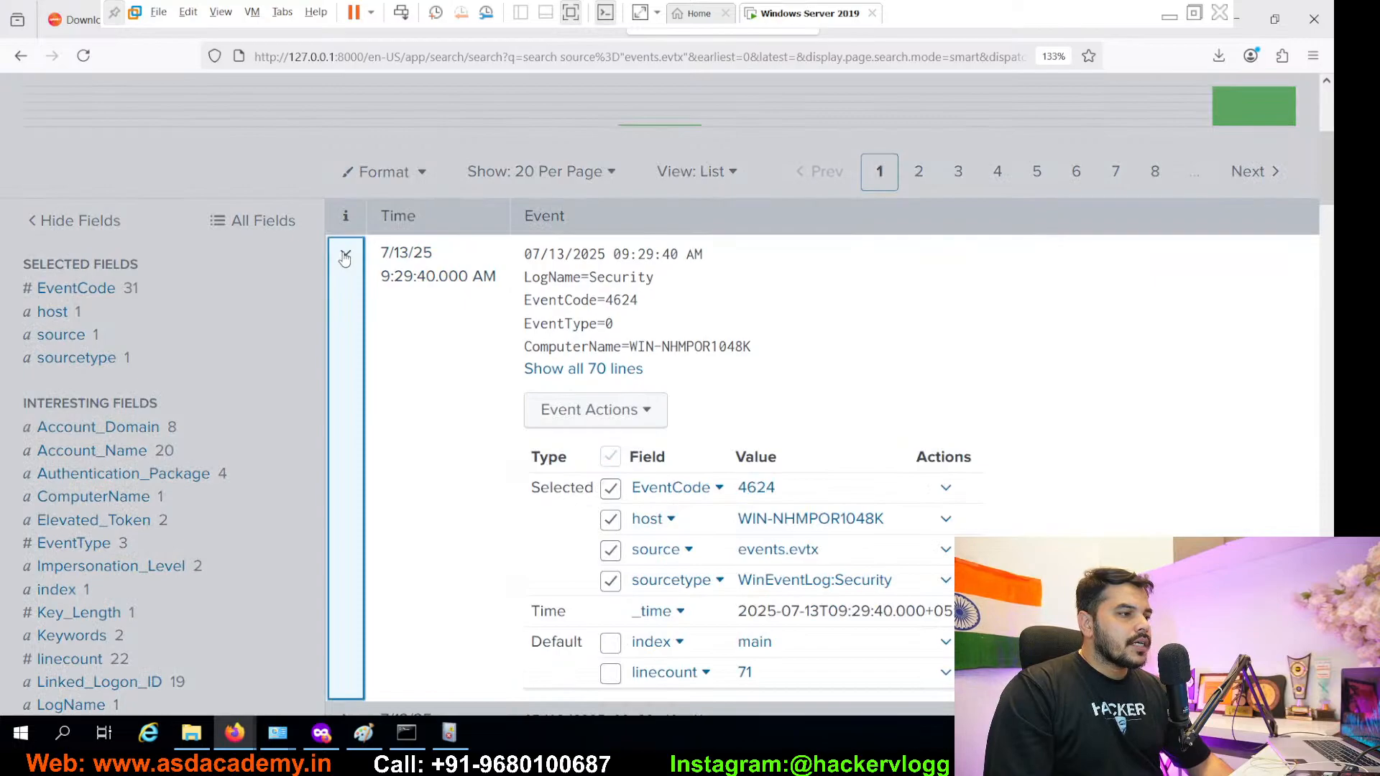
- Collapse the field table and show all 70 lines, highlighting 'An account was successfully logged on'
click(345, 256)
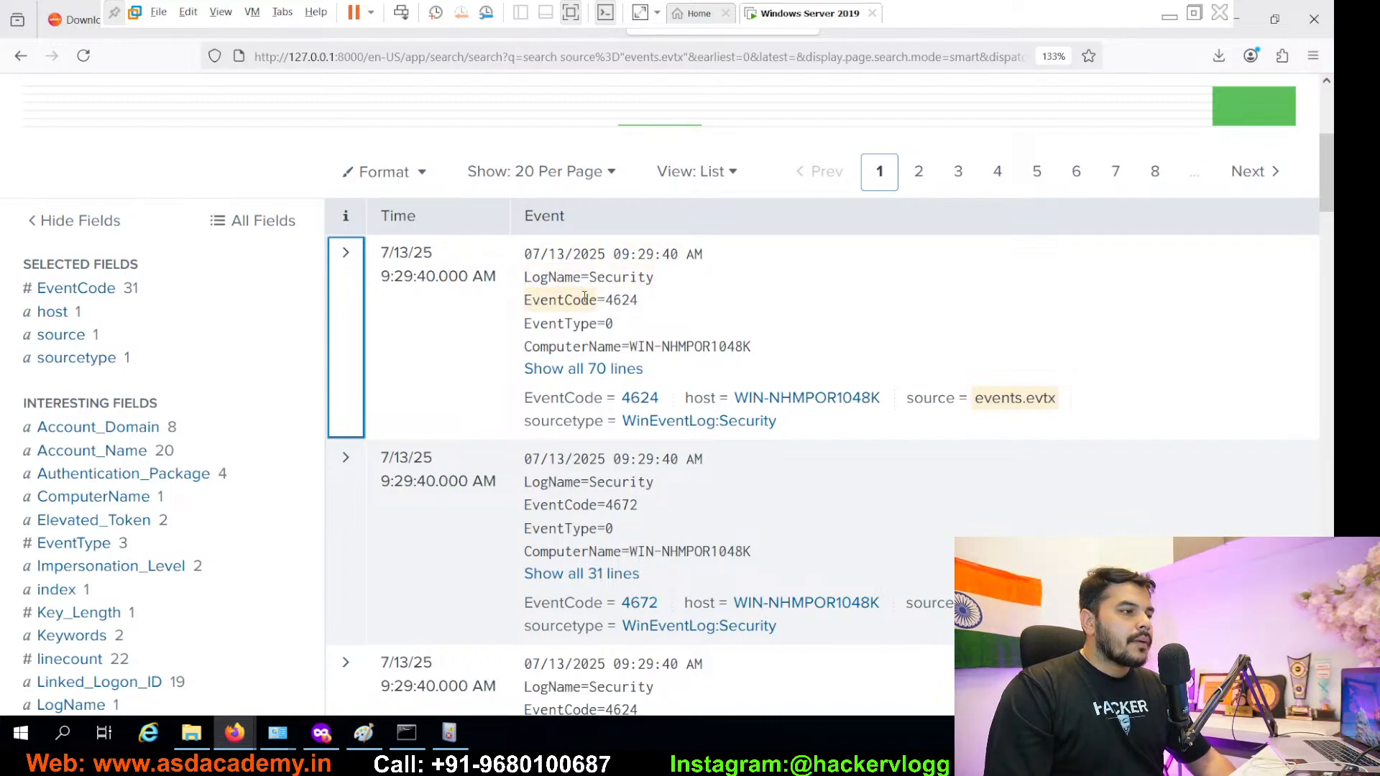
click(598, 369)
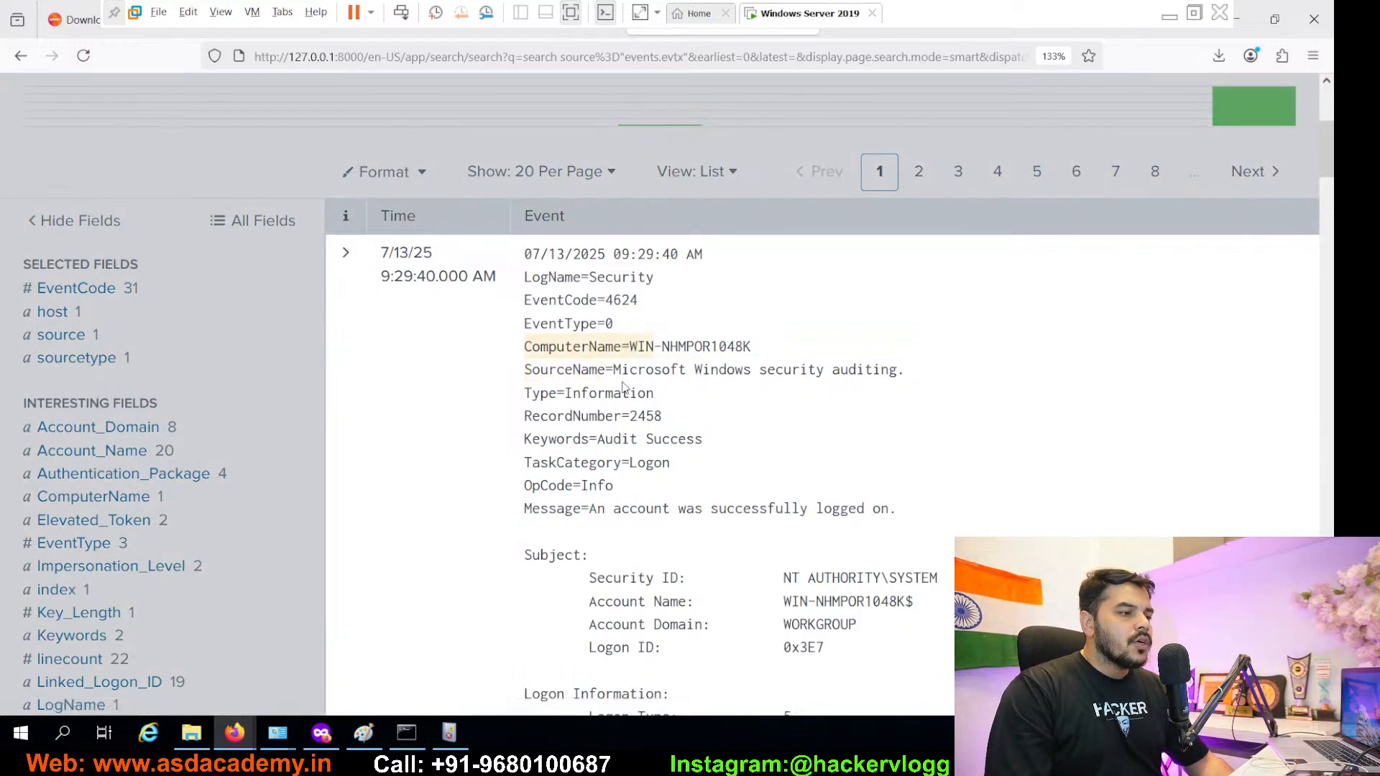
scroll(627, 573, down, 3)
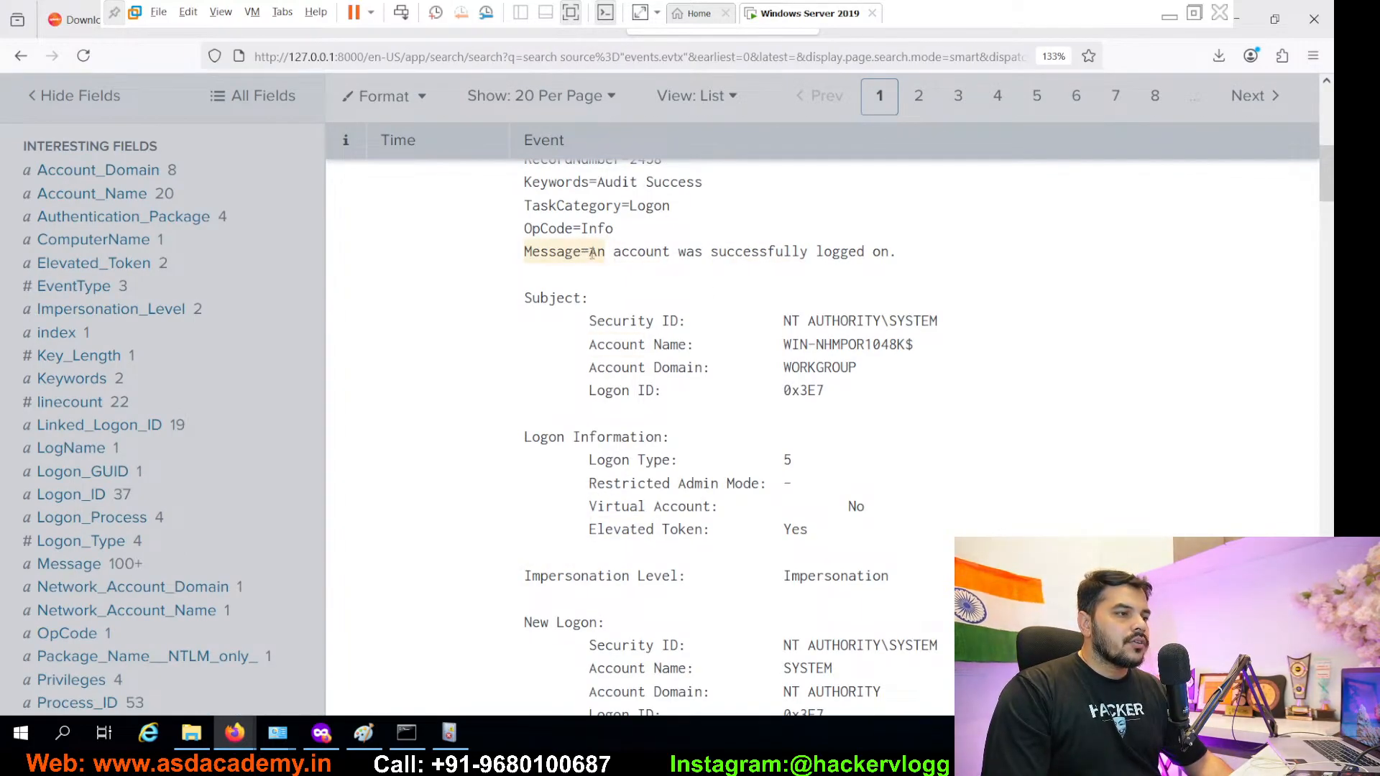
drag(592, 253, 892, 257)
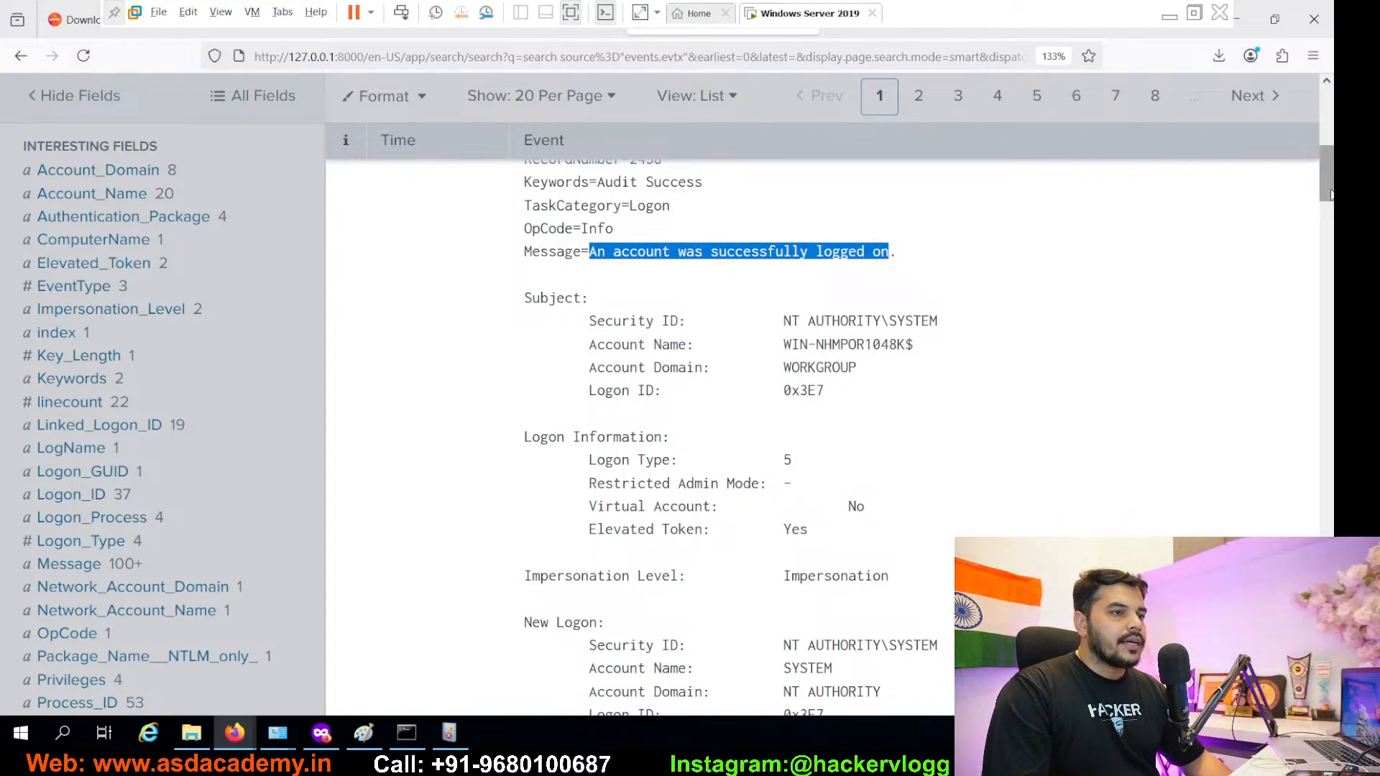
scroll(826, 244, up, 5)
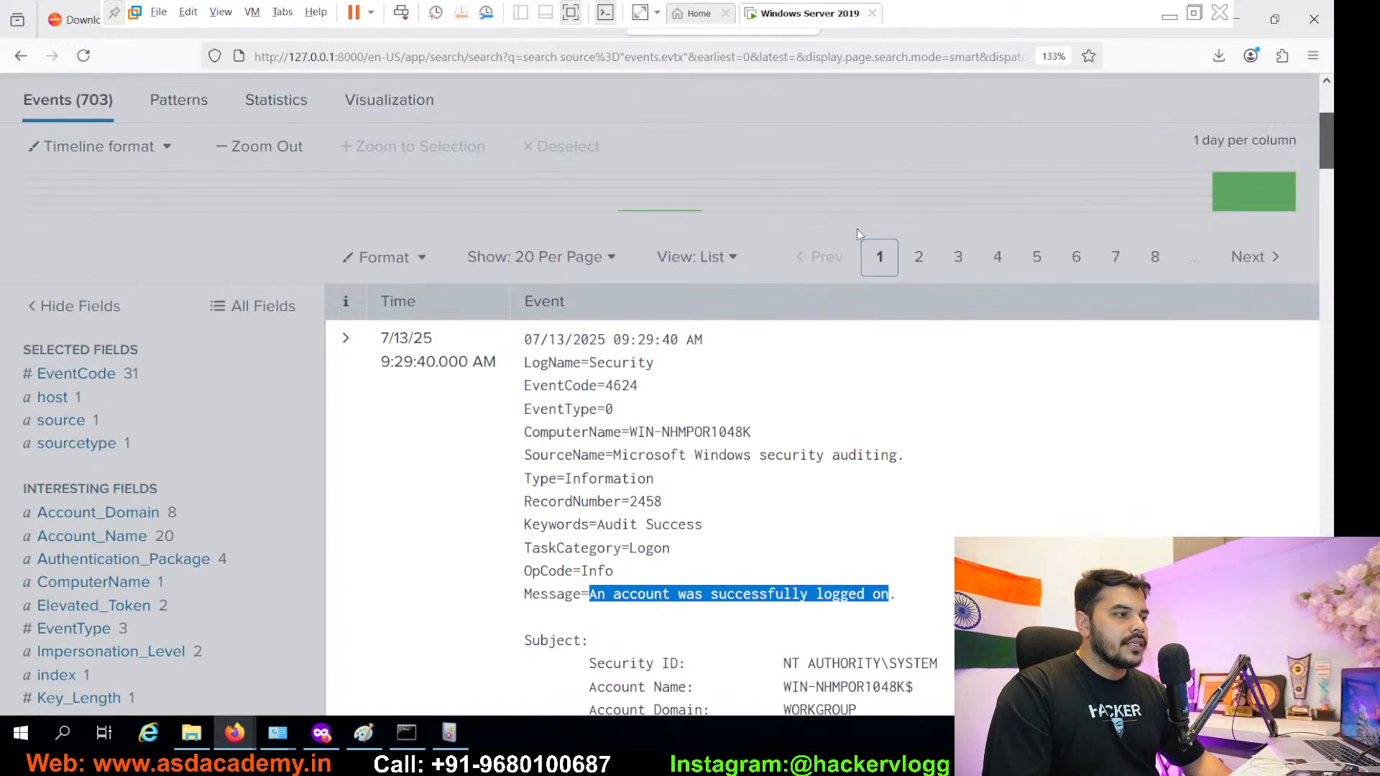
- Look at the LogName=Security value actions, then exit full screen and un-maximize the VM window
click(640, 362)
scroll(1328, 341, down, 7)
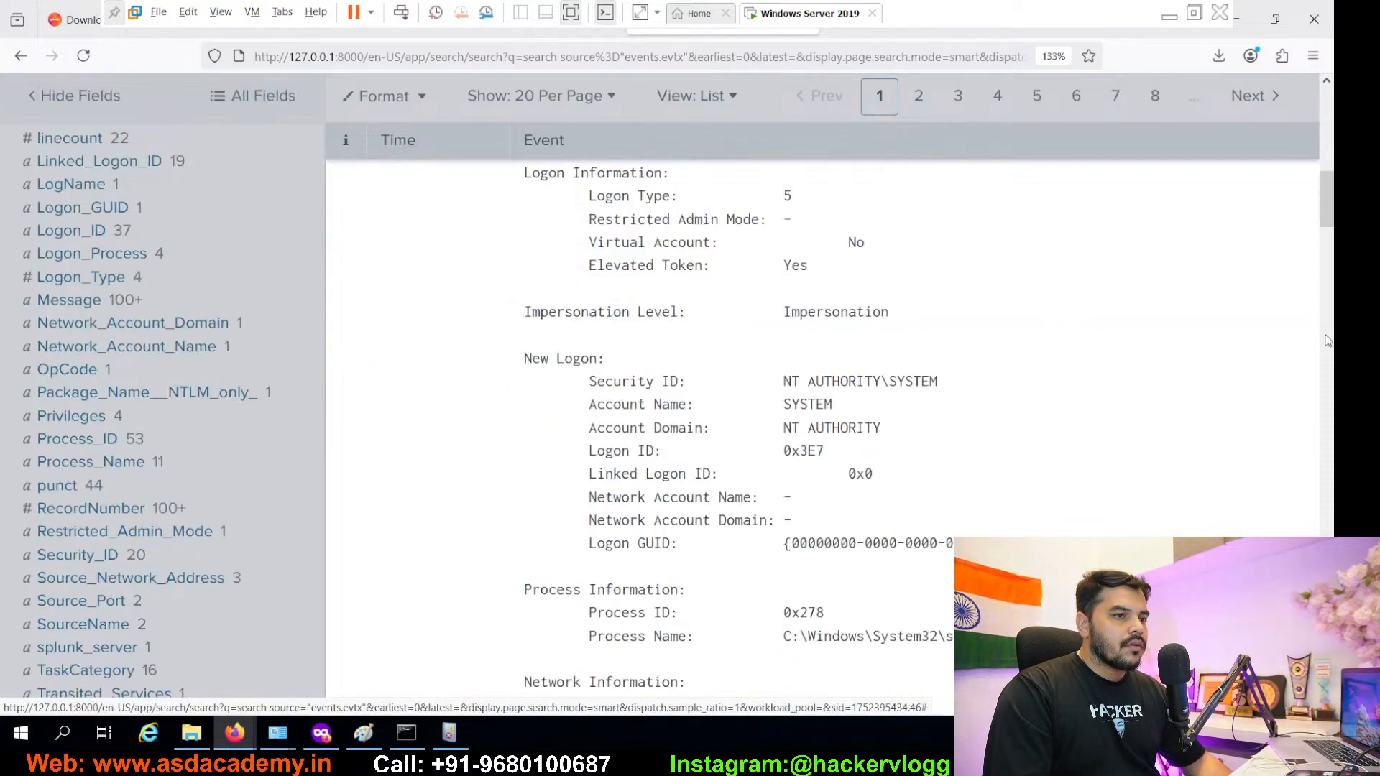
drag(1322, 217, 1313, 347)
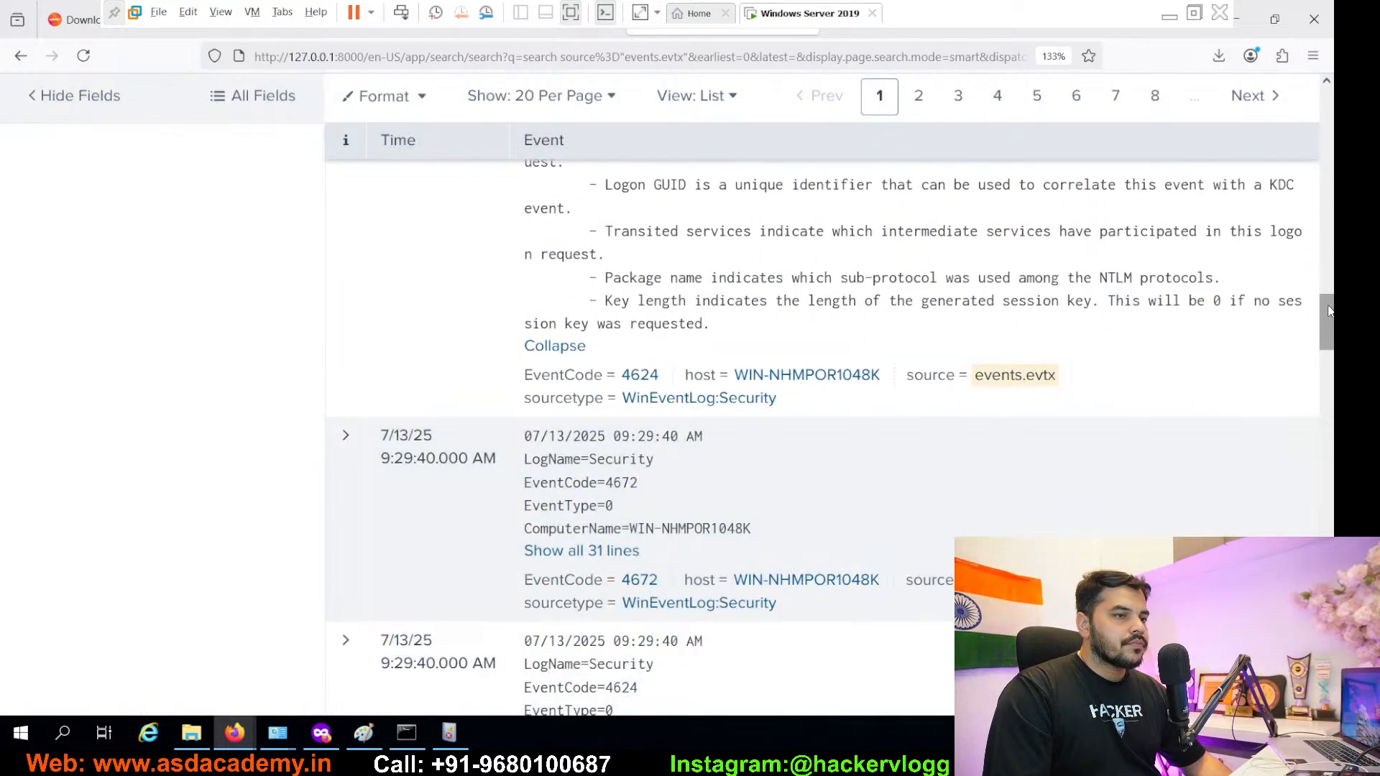
drag(1327, 310, 1298, 90)
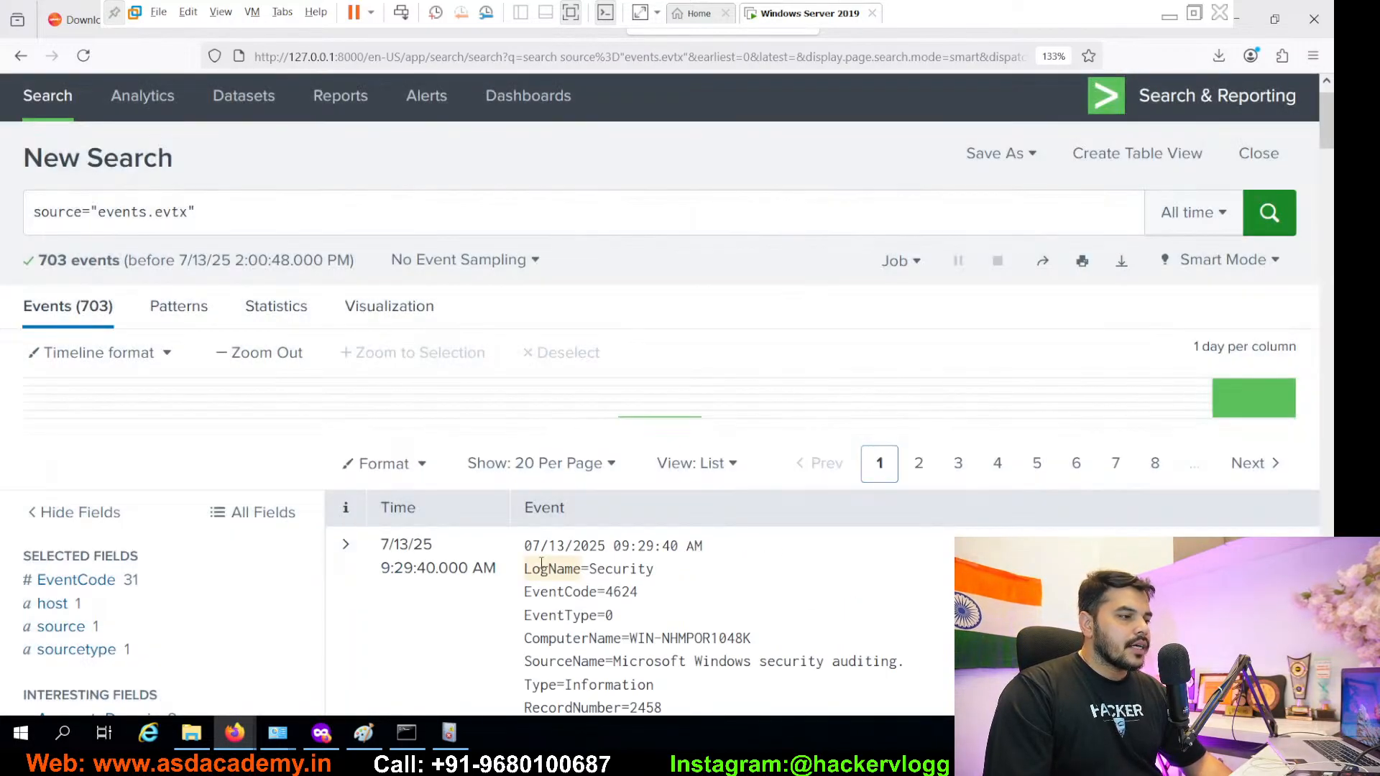
click(541, 566)
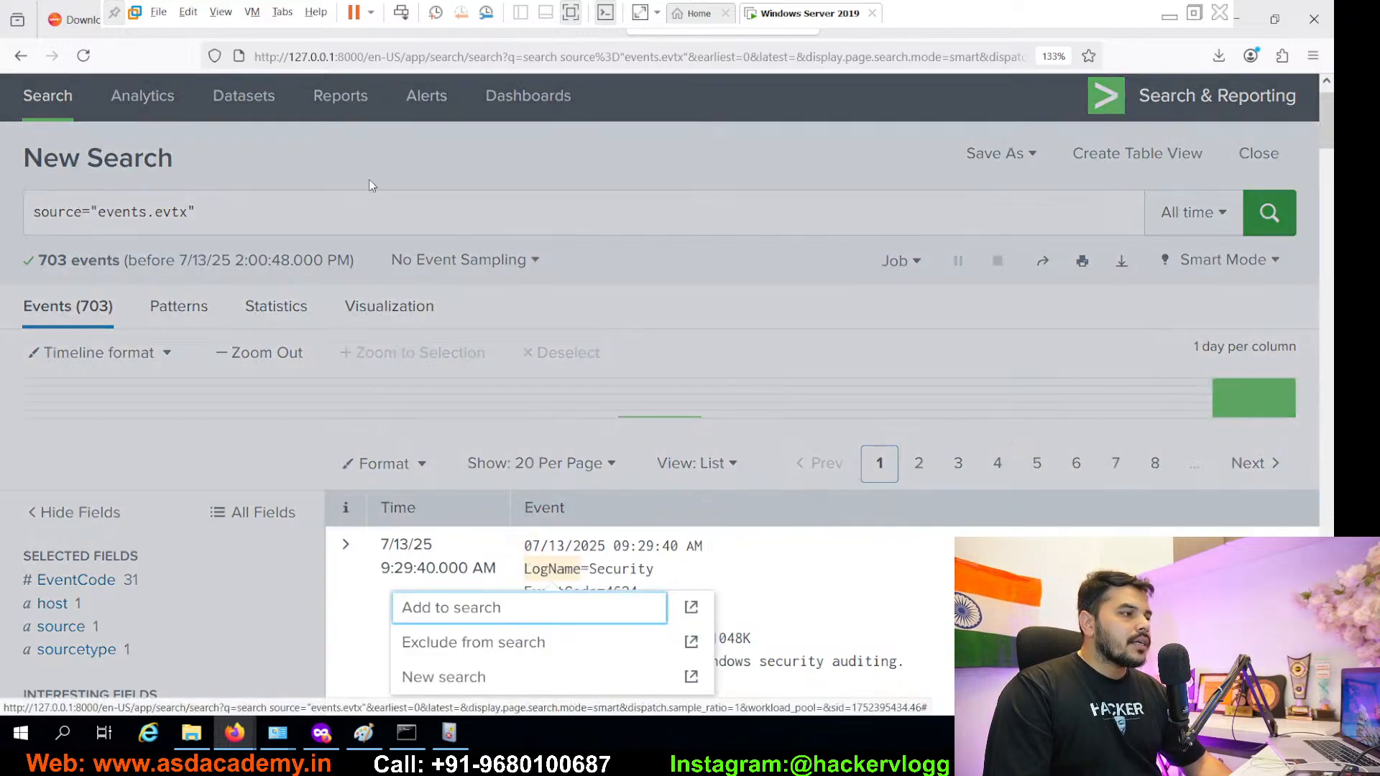
click(379, 206)
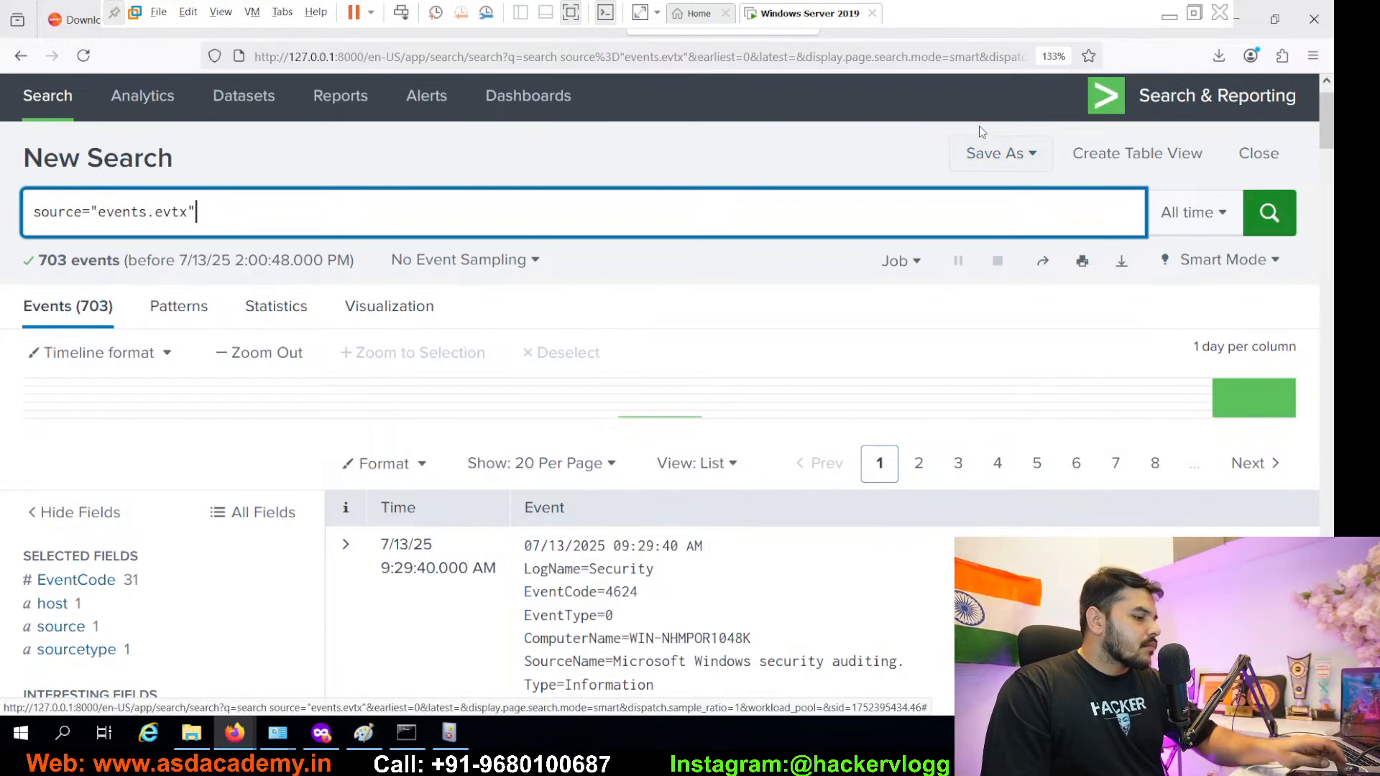
click(1194, 13)
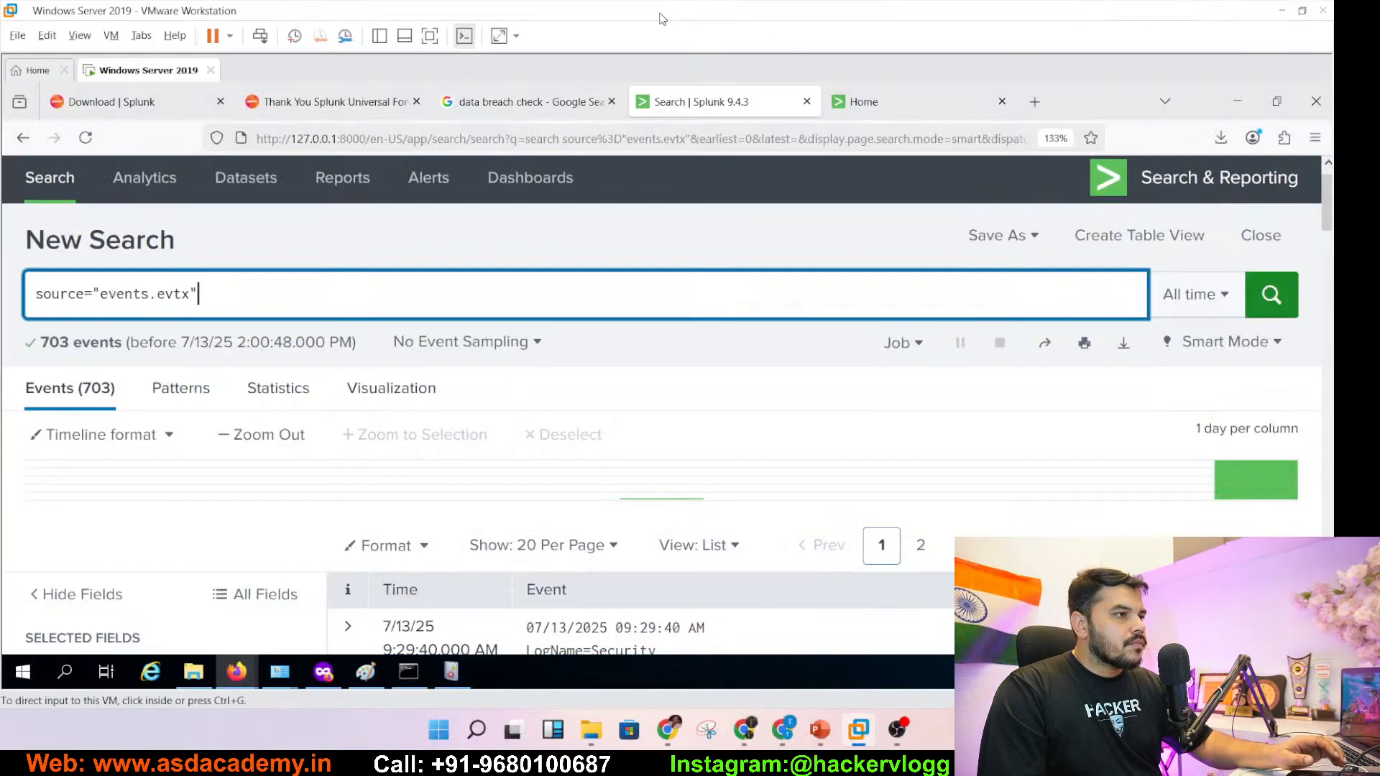
drag(660, 14, 863, 168)
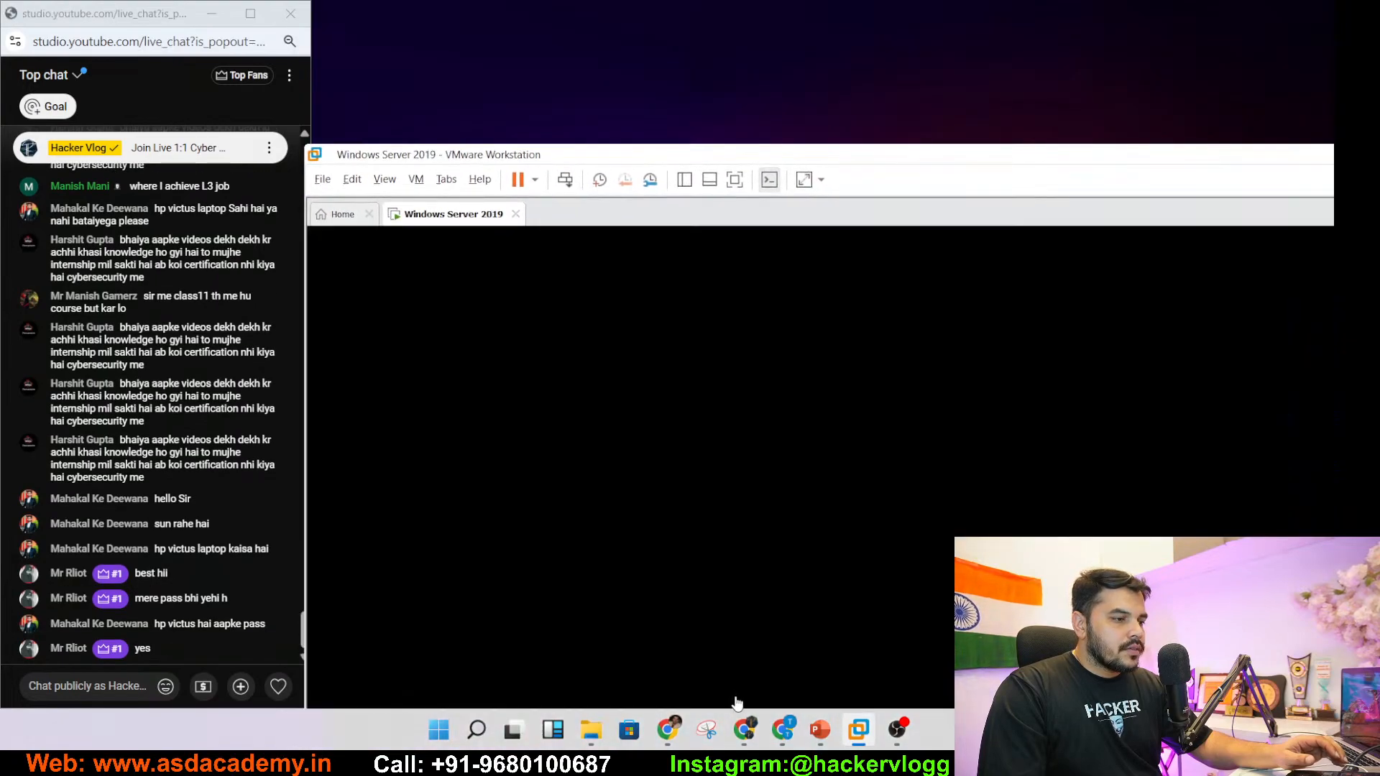
- Bring the SOC Analyst Workshop deck forward and snap it to the left half
click(821, 730)
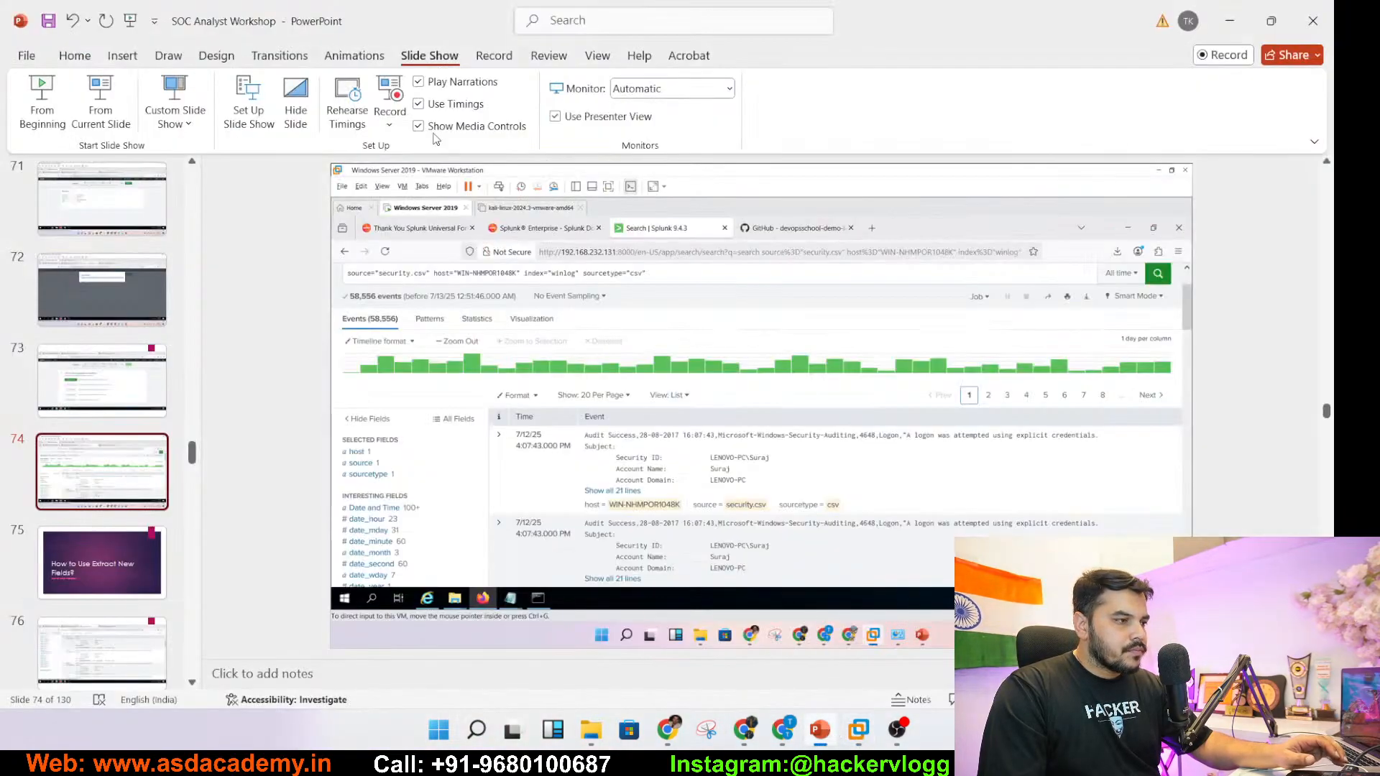
drag(867, 30, 2, 205)
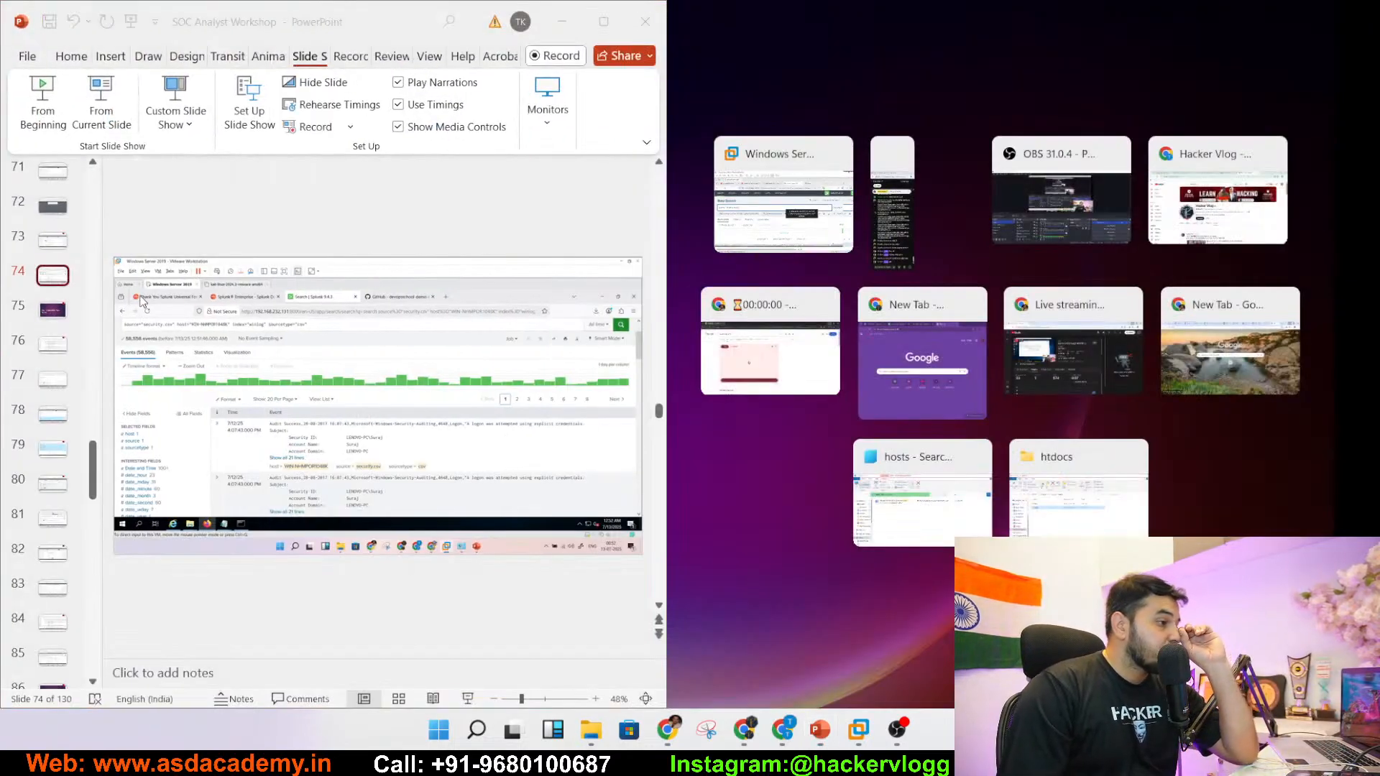
click(51, 317)
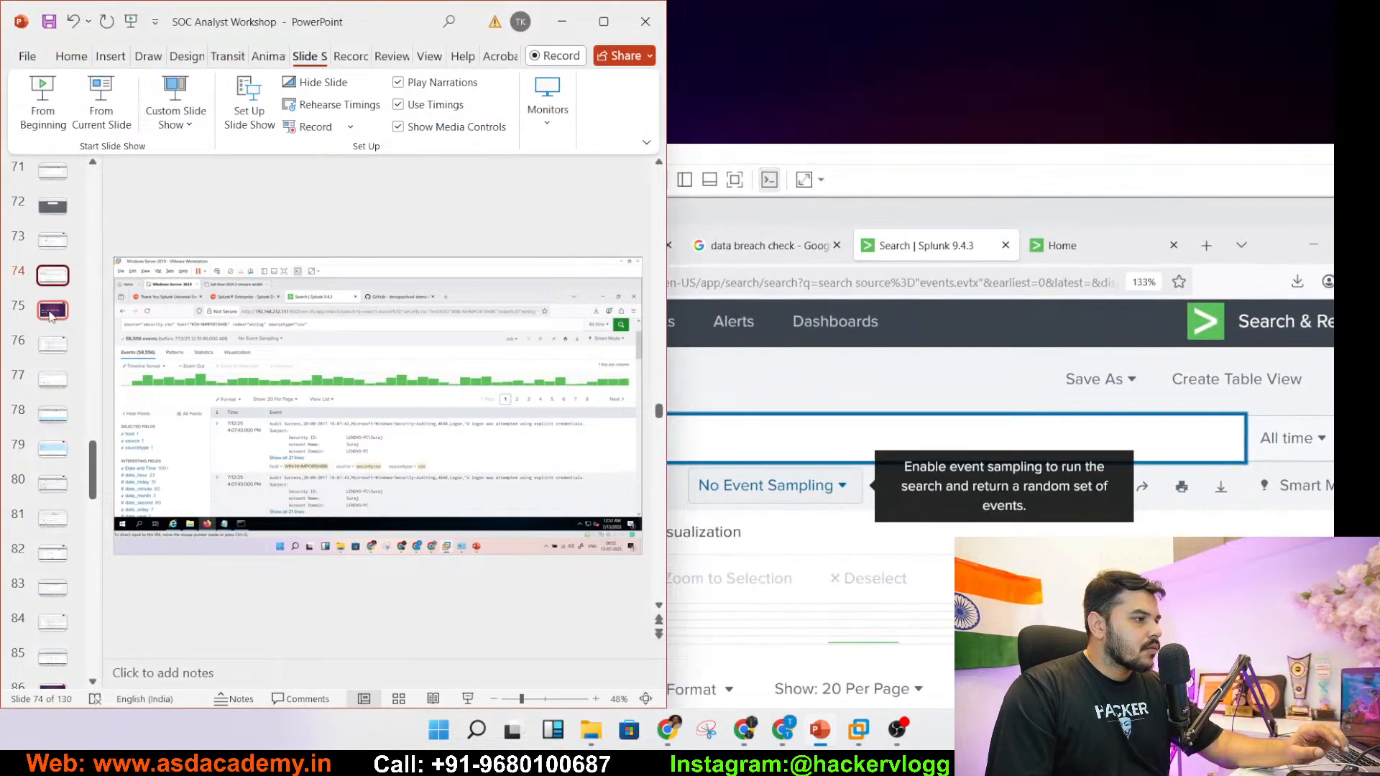
- Browse to slide 113, the SPL Queries title, and snap the VM to the right half
click(51, 317)
key(Down)
key(Down)
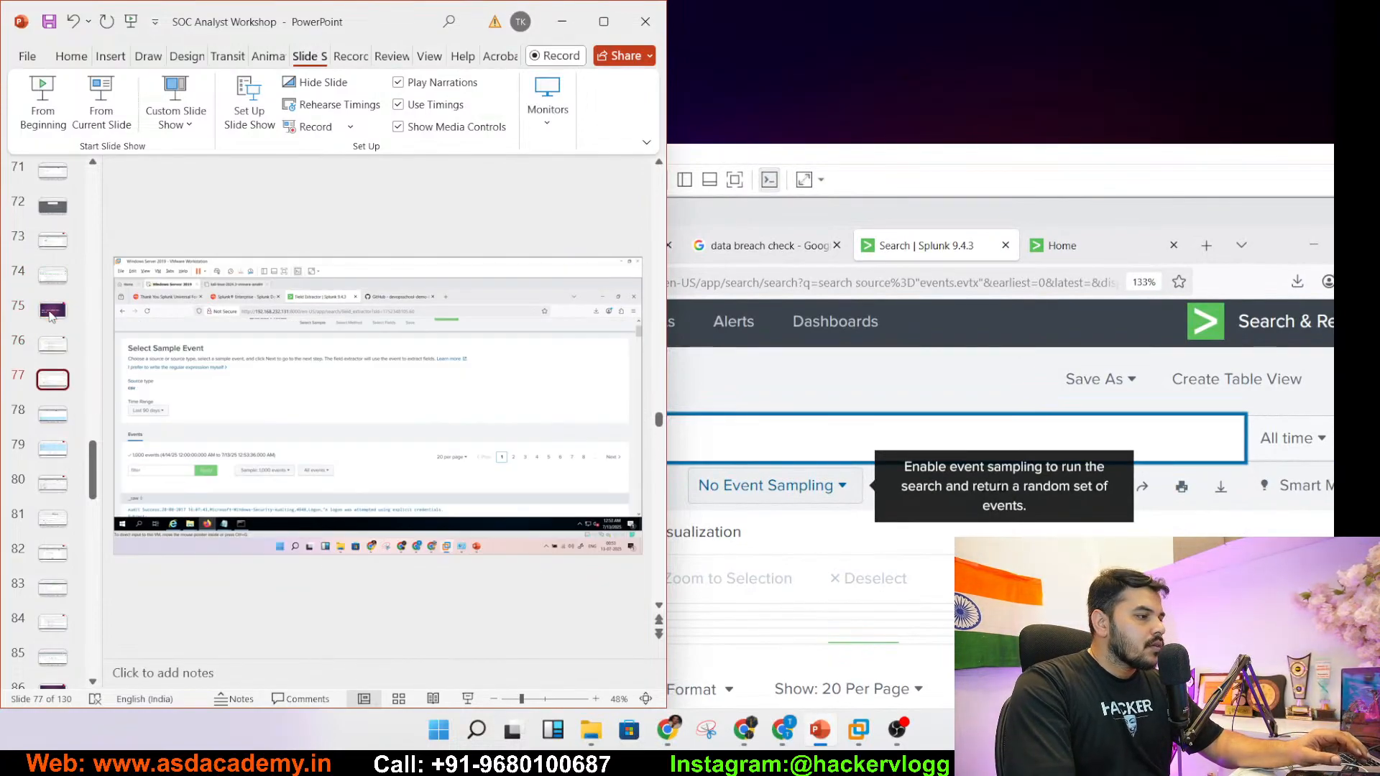
key(Down)
key(Down)
key(Down)
key(Down)
key(Down)
key(Down)
key(Down)
key(Down)
key(Down)
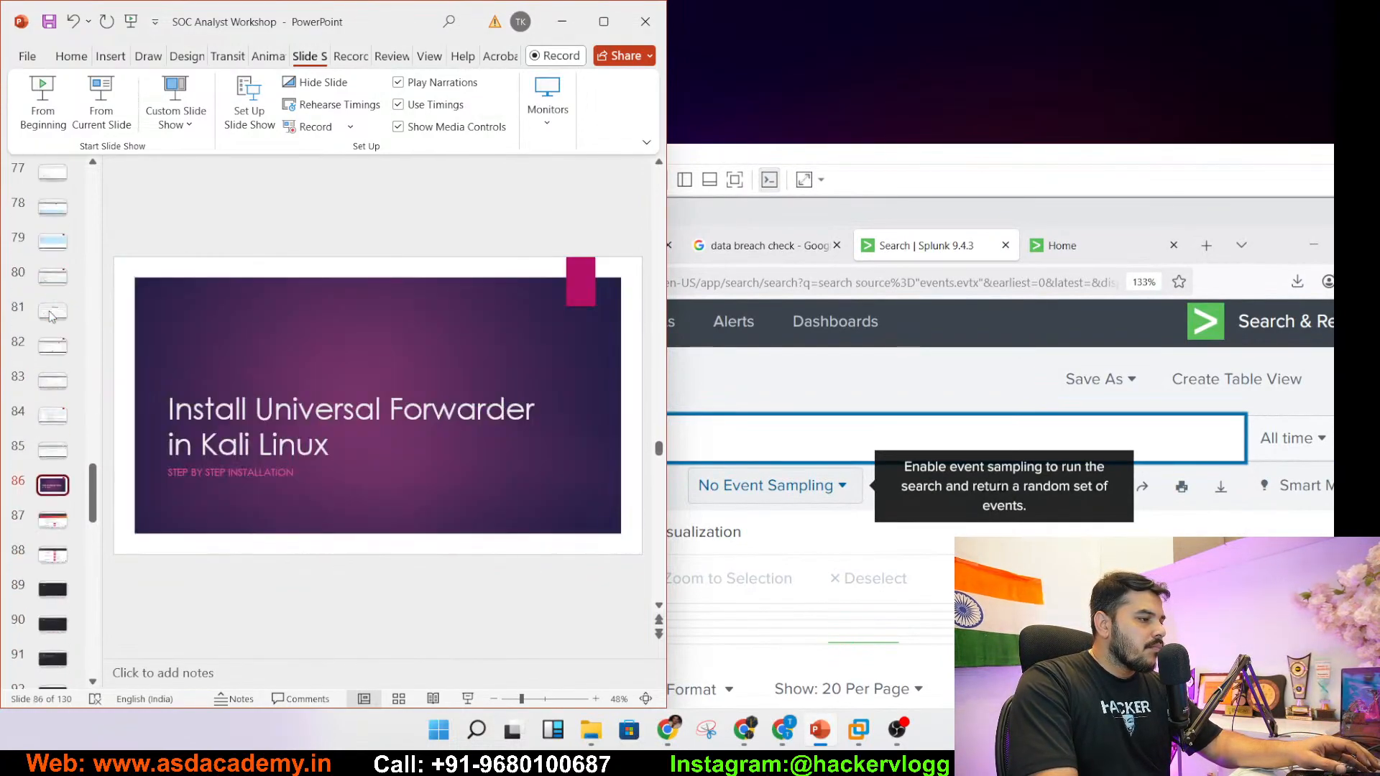
key(Down)
key(Down)
key(Down)
key(Down)
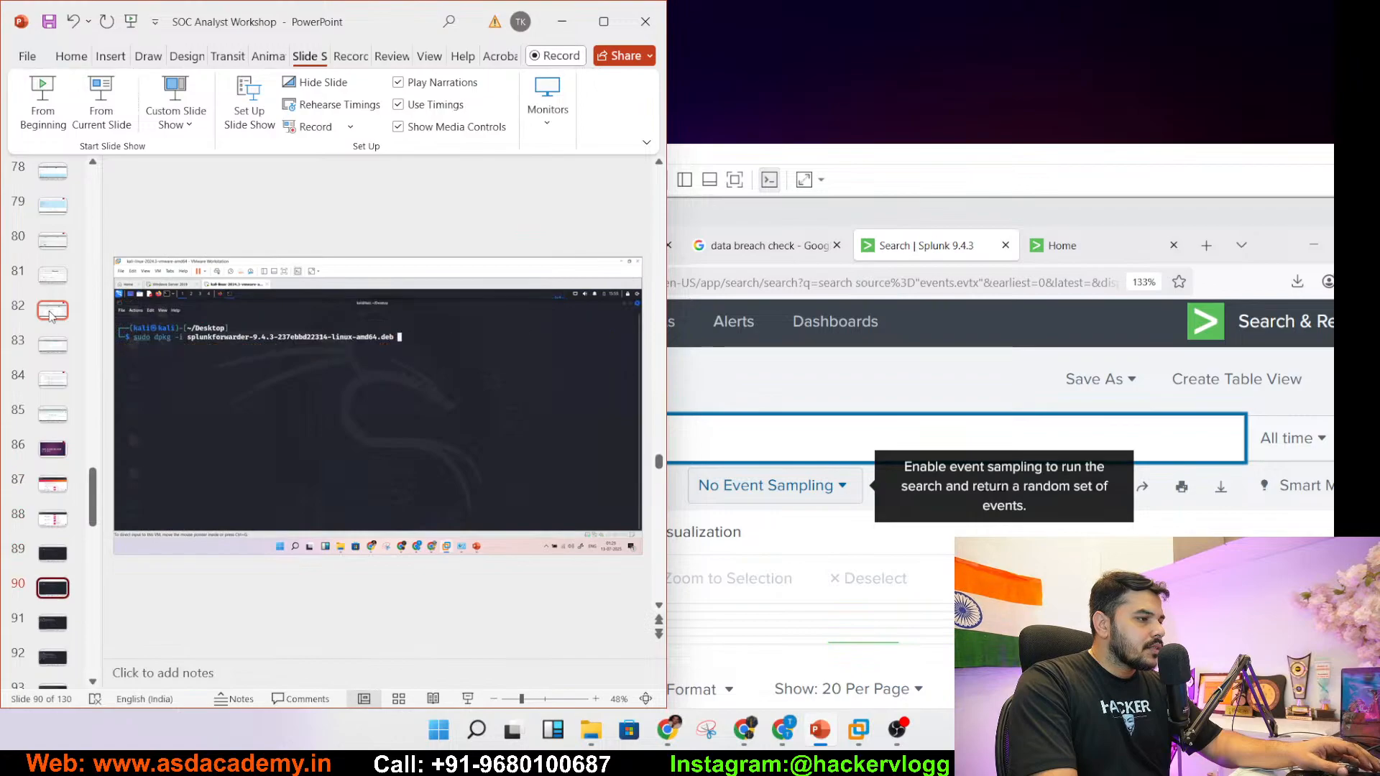
key(Down)
key(Down)
key(Down)
key(Down)
key(Down)
key(Down)
key(Down)
key(Down)
key(Down)
key(Down)
key(Down)
key(Down)
key(Down)
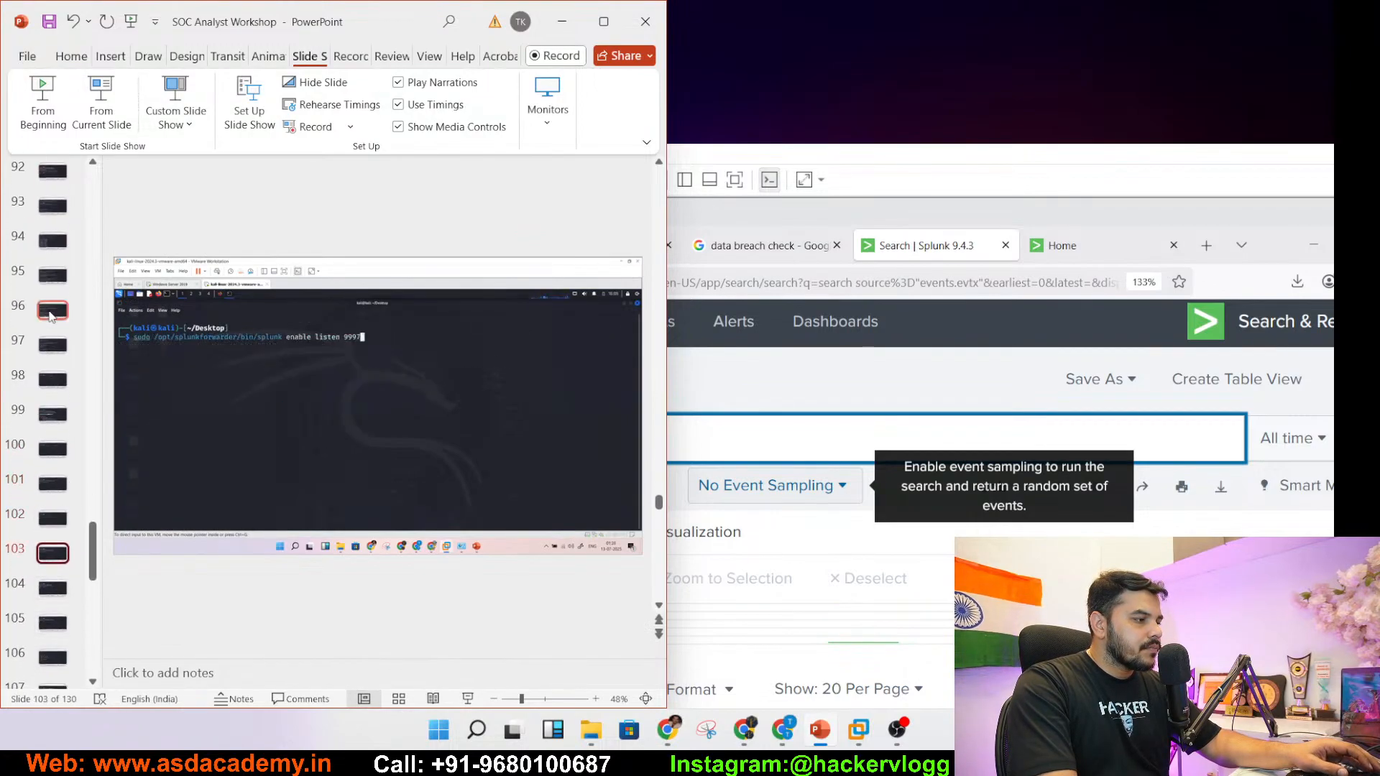
key(Down)
key(Down)
key(Down)
key(Down)
key(Down)
key(Down)
key(Down)
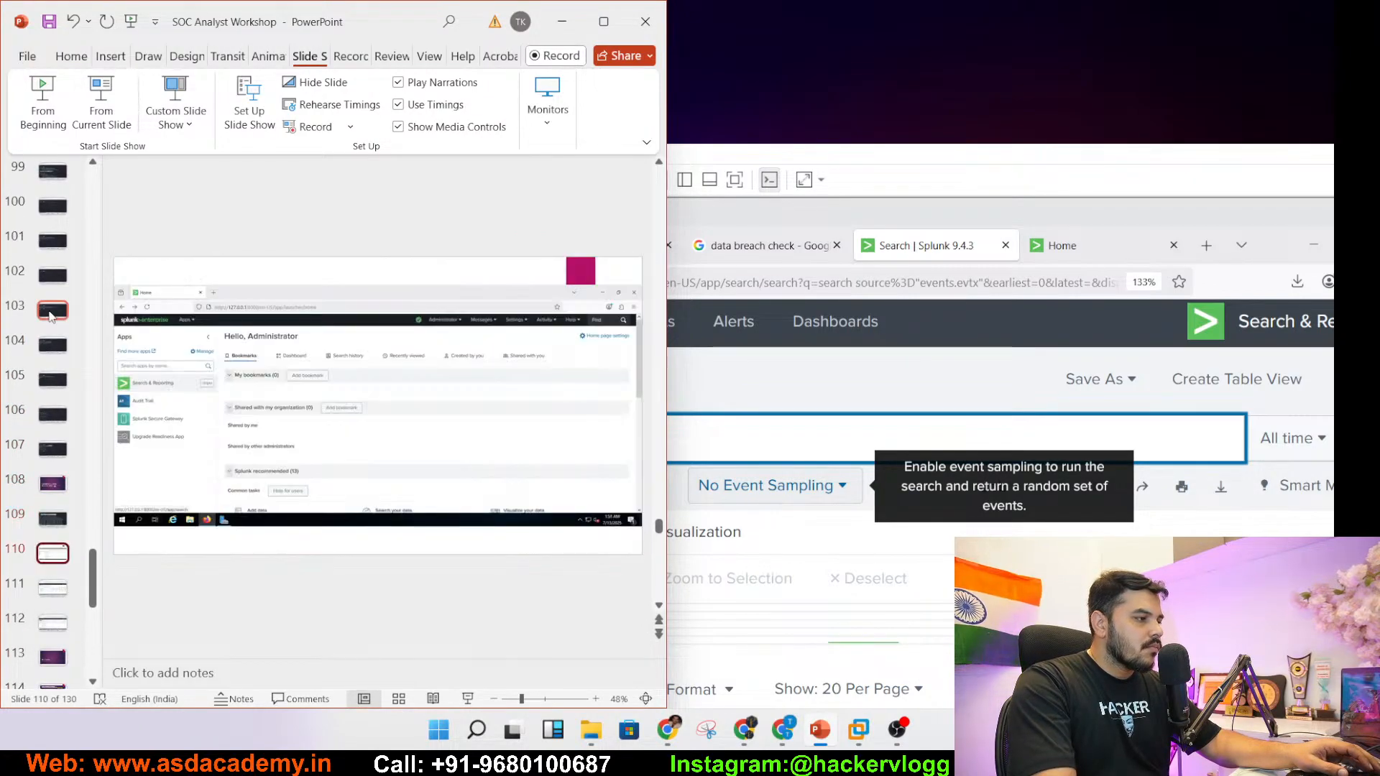
key(Up)
key(Up)
key(Down)
key(Down)
key(Down)
key(Down)
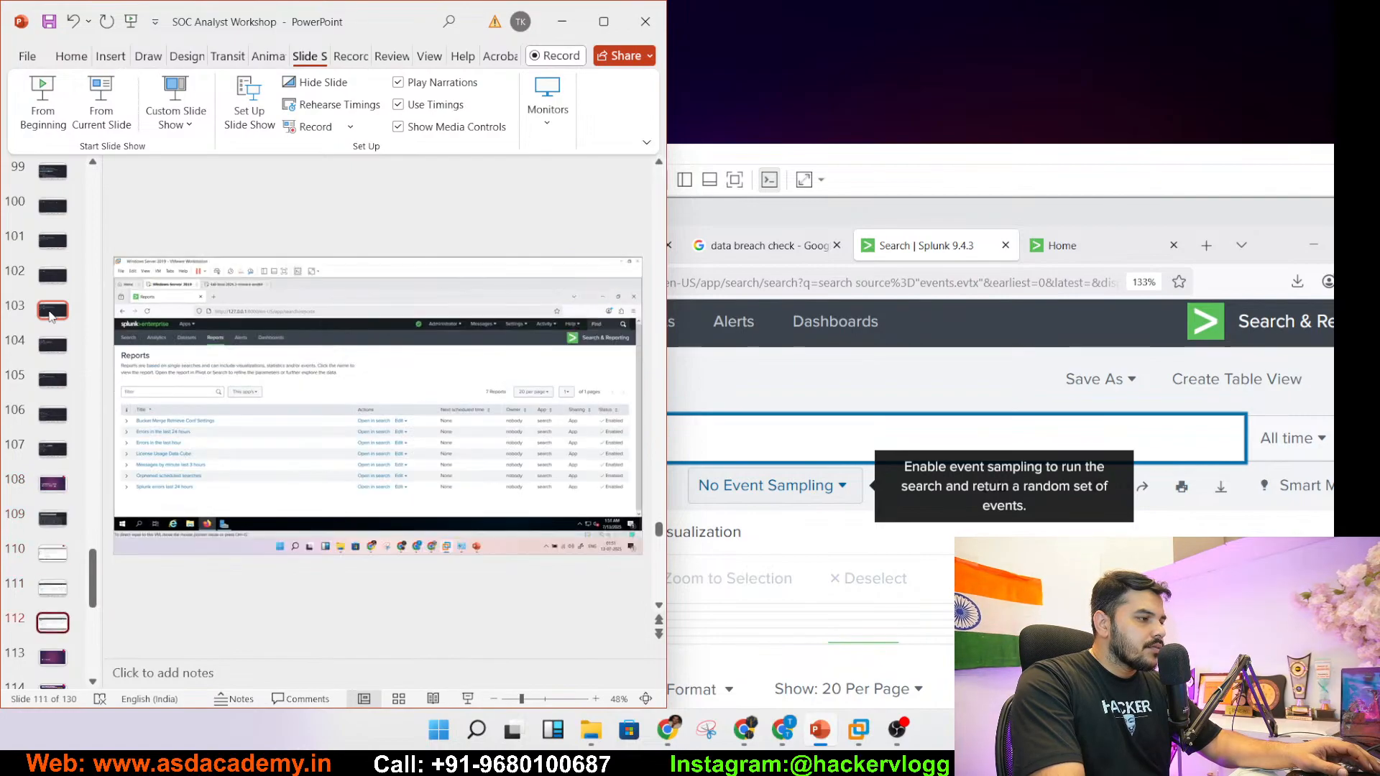
key(Down)
key(Down)
key(Down)
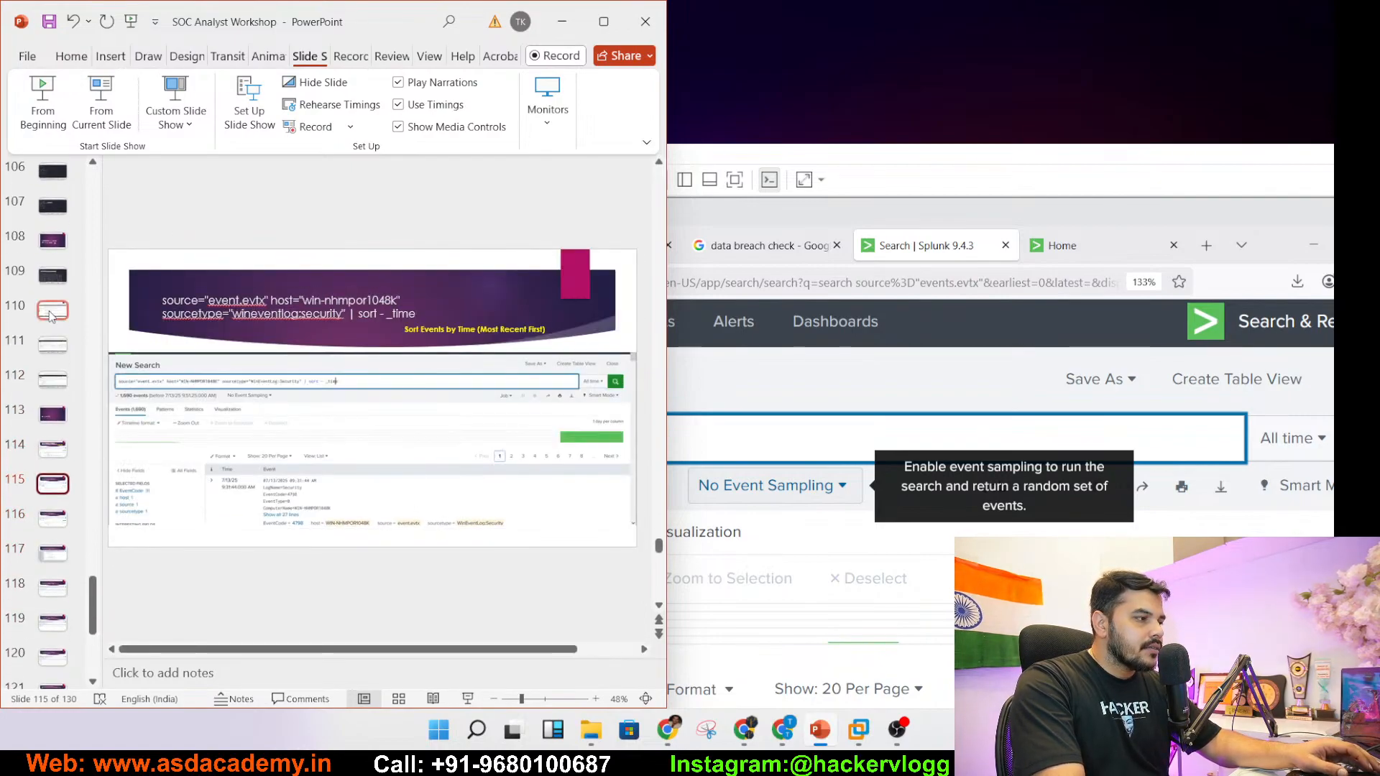
key(Up)
key(Up)
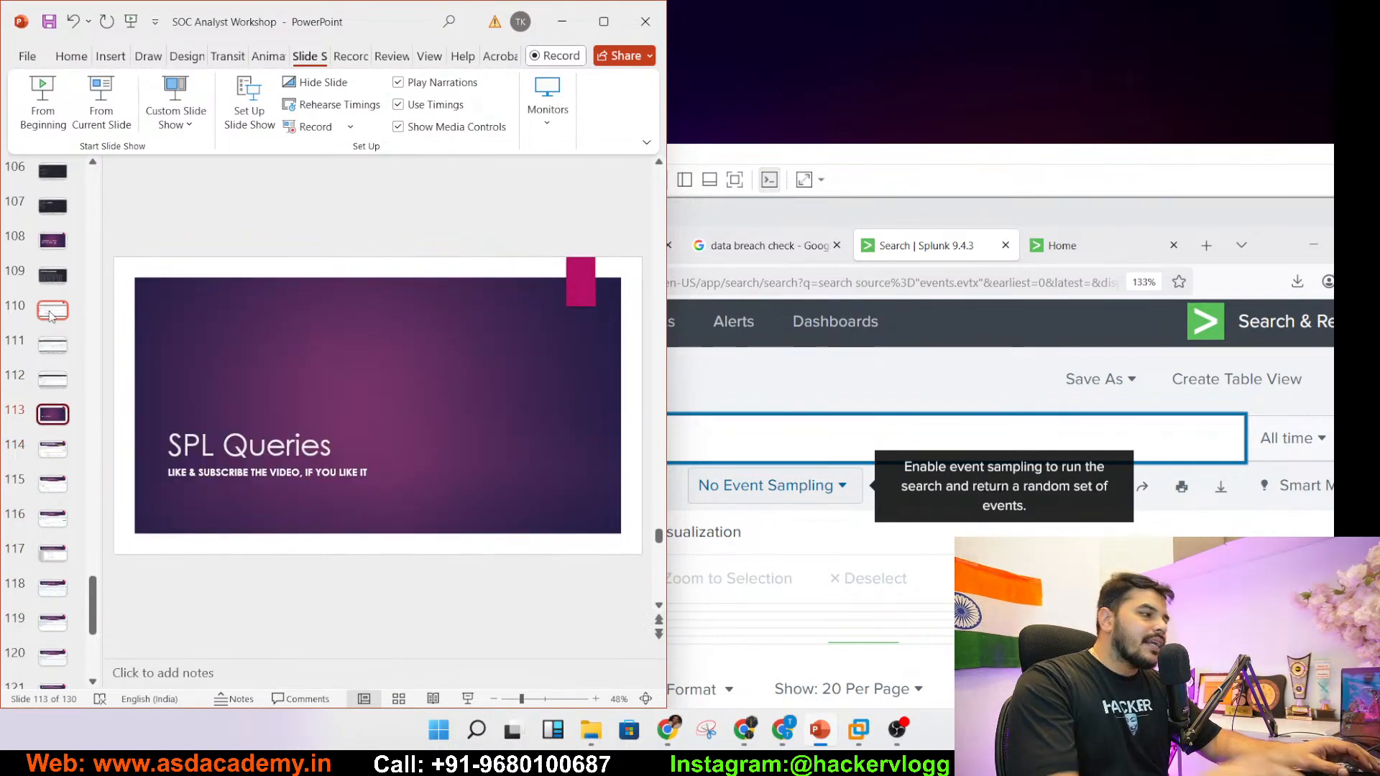
drag(1038, 160, 1333, 137)
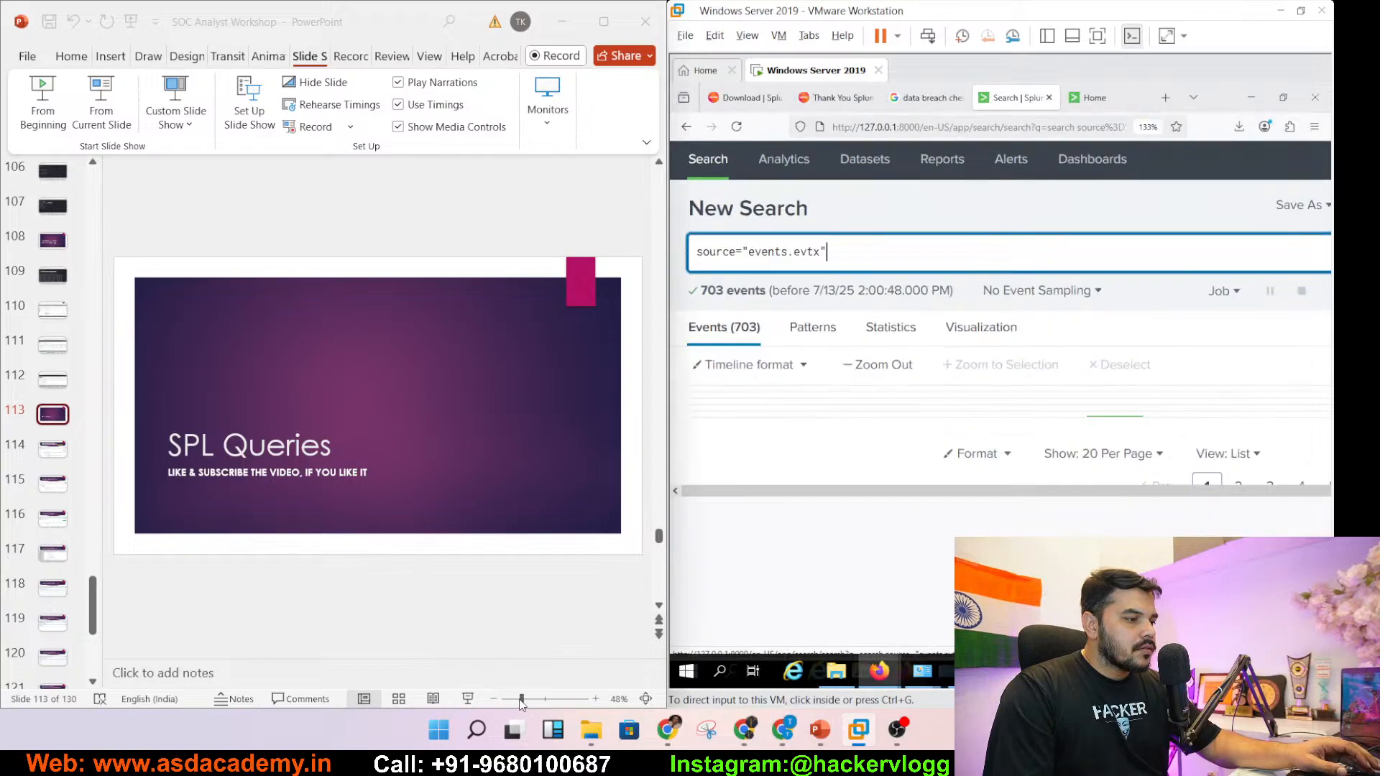
- Zoom in on the deck and display slide 114, the EventCode 4624 Successful Logon query
click(532, 704)
drag(532, 703, 531, 704)
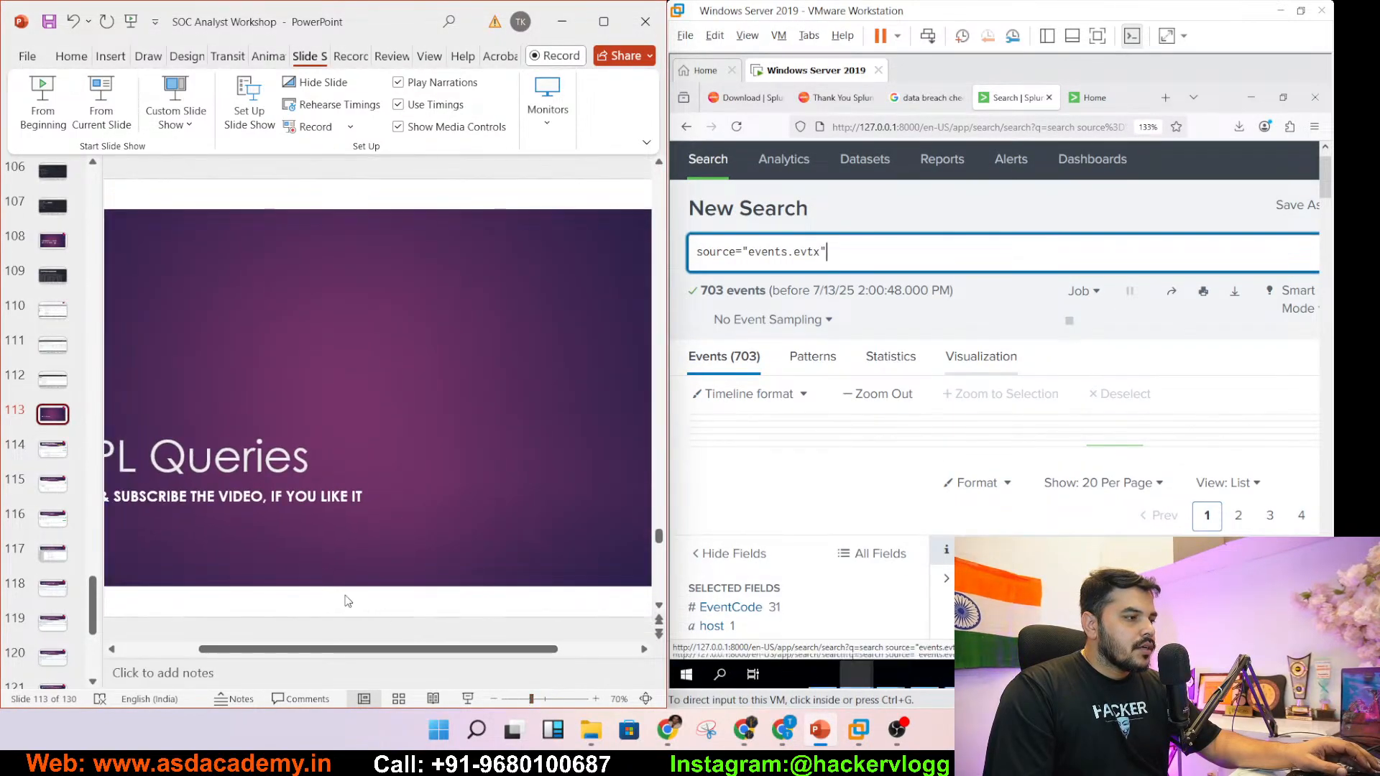
drag(285, 654, 264, 653)
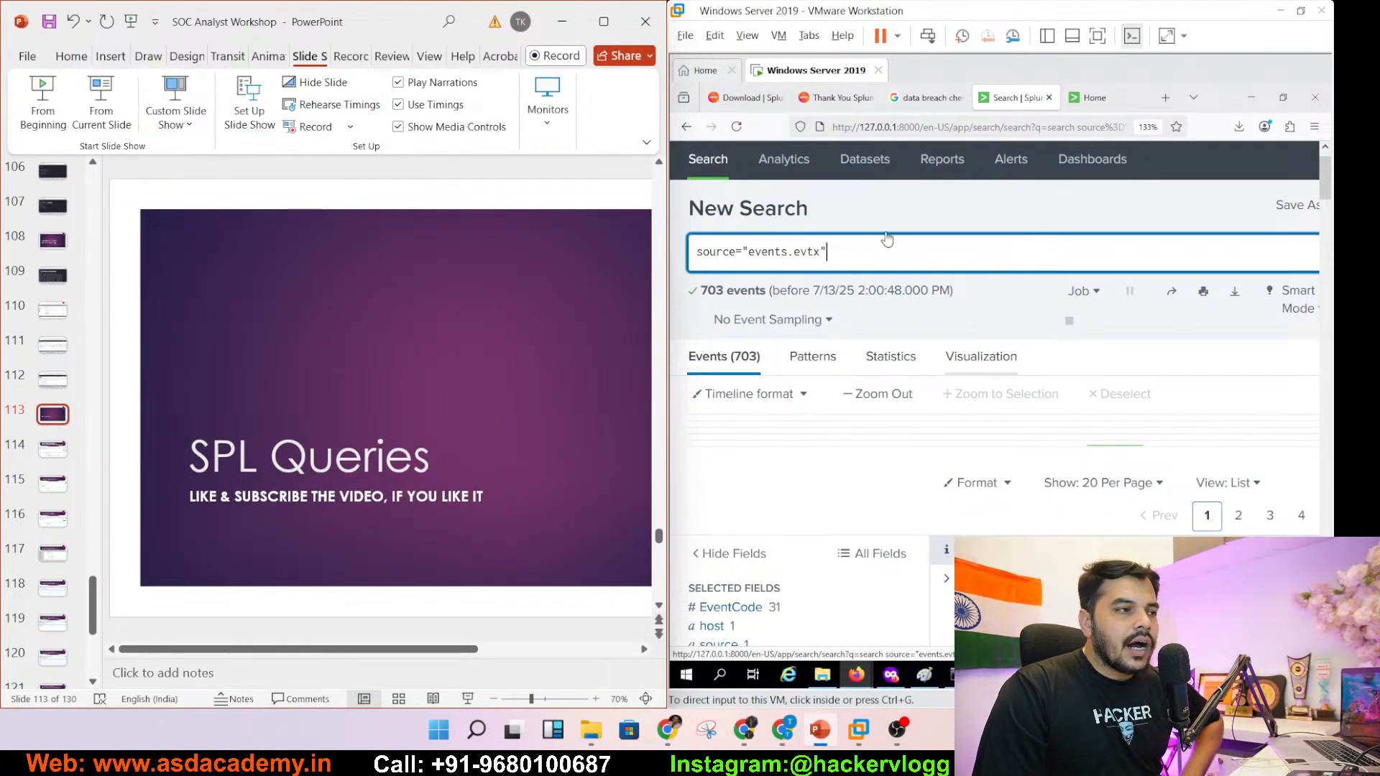
click(905, 257)
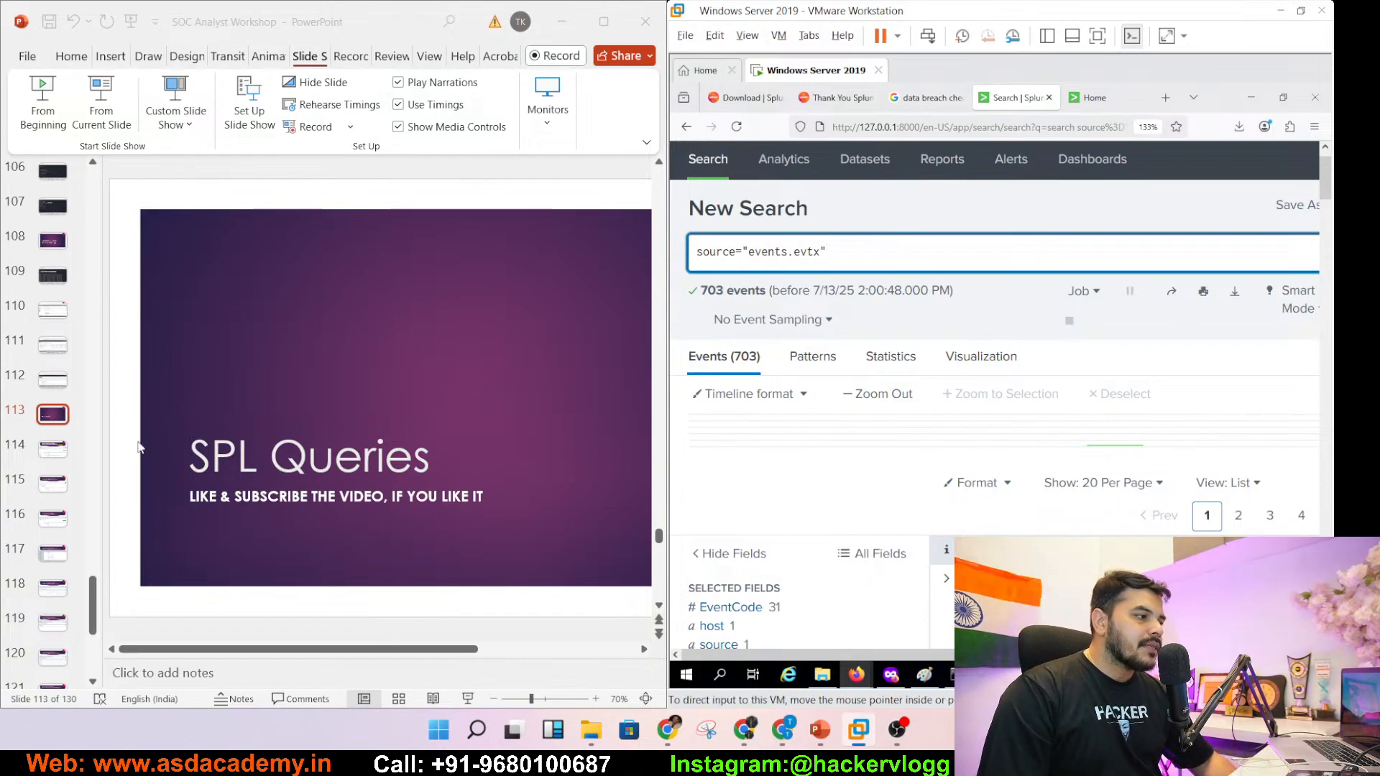
click(48, 456)
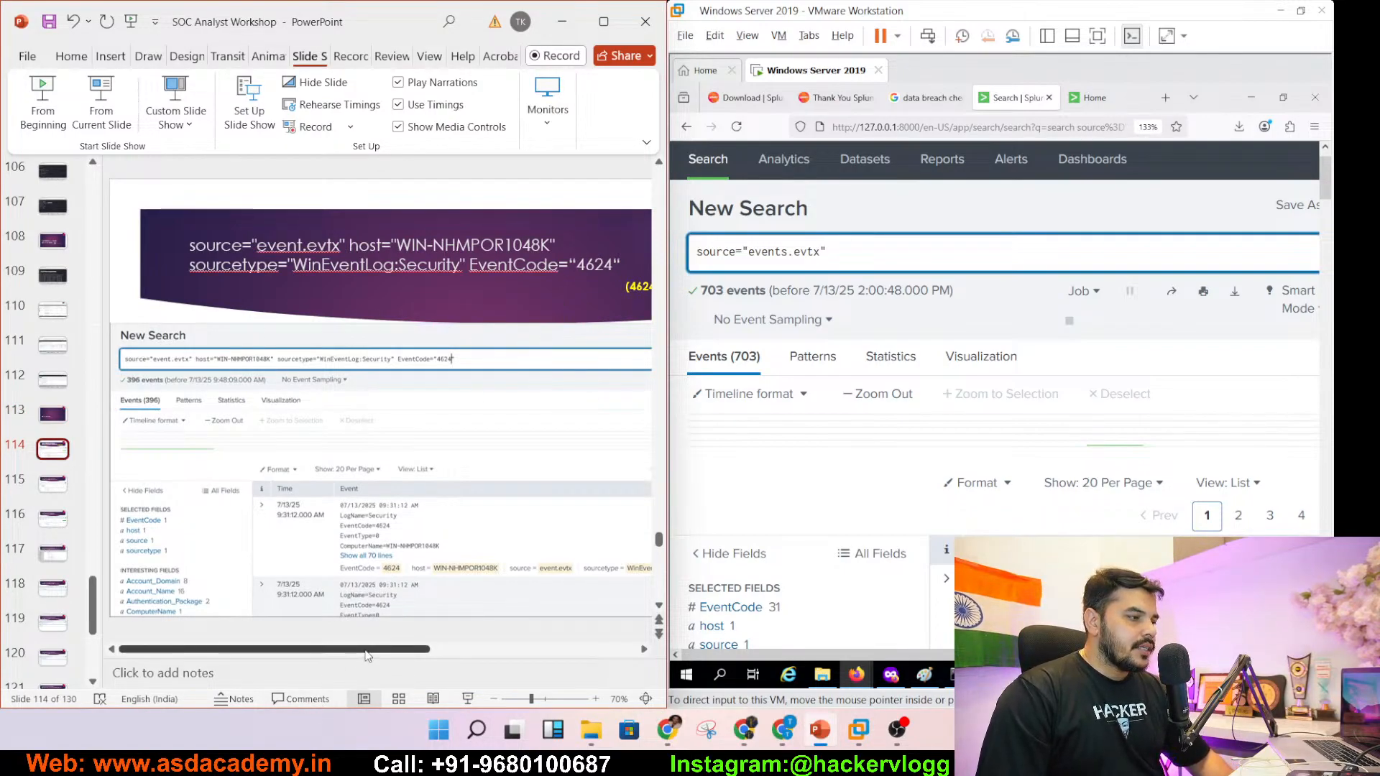
drag(368, 652, 482, 652)
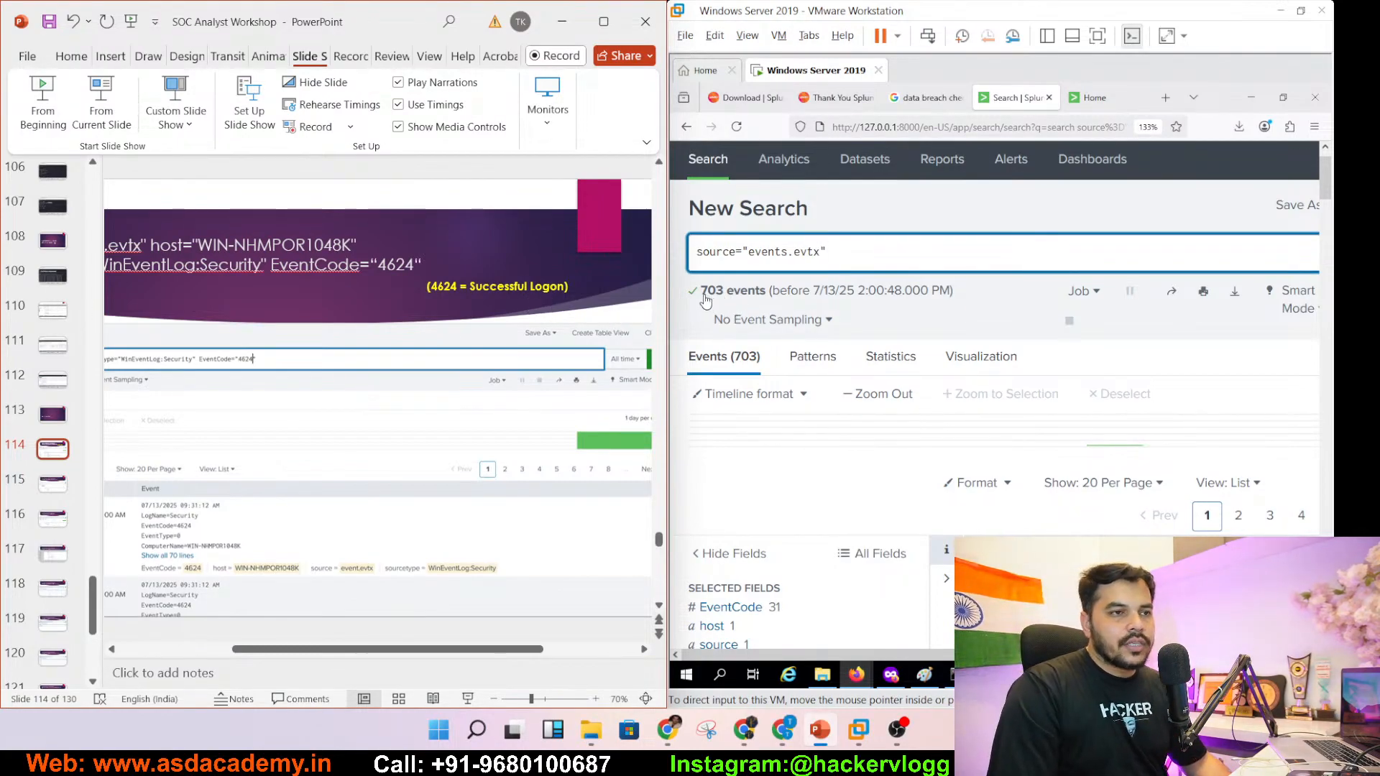
click(963, 255)
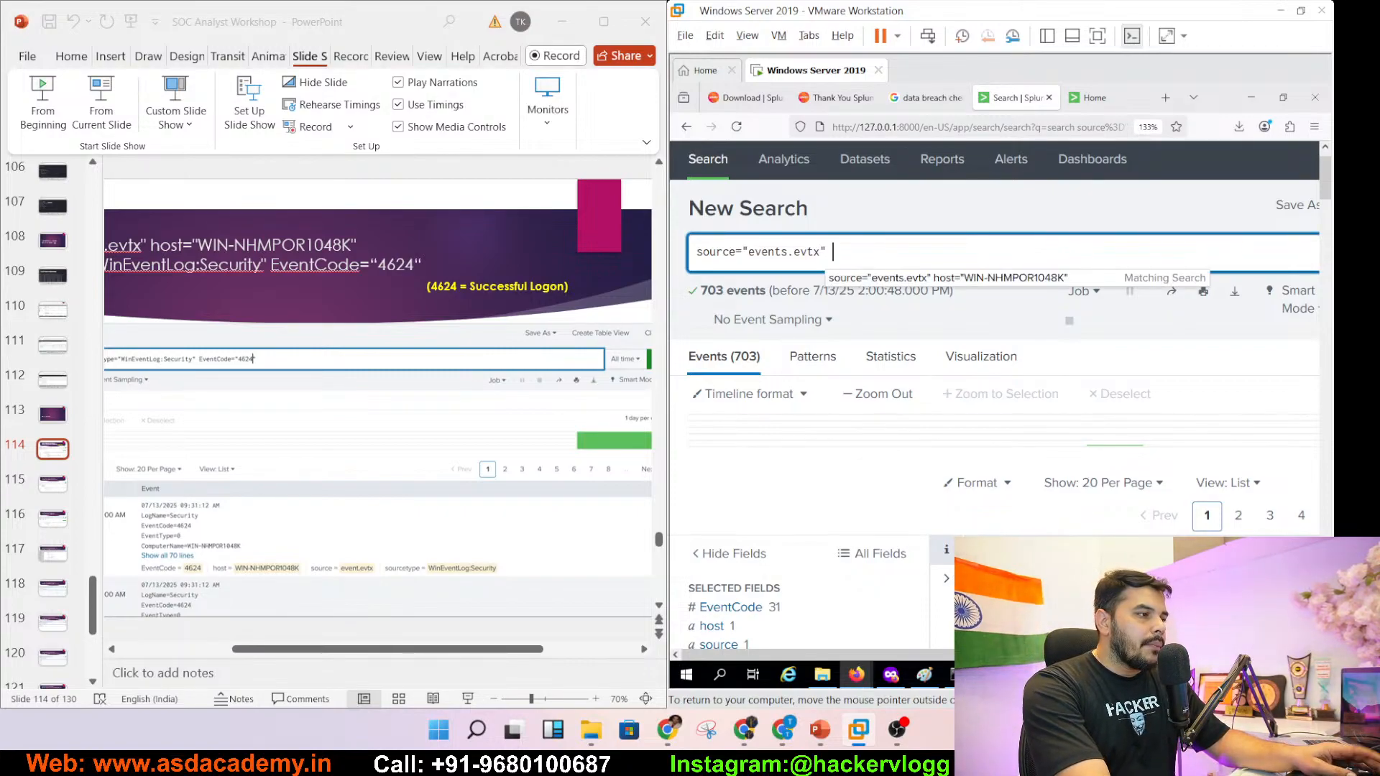
text(eventCo)
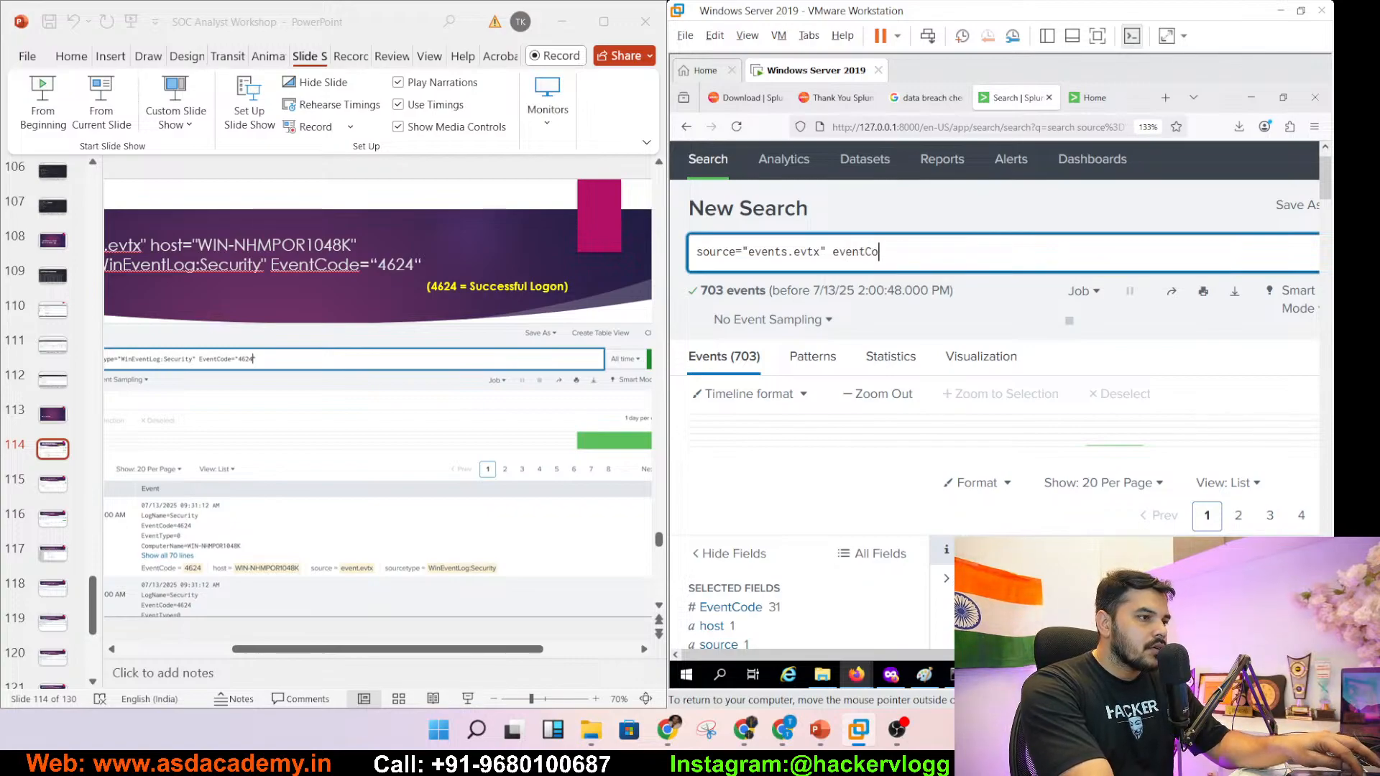
key(BackSpace)
key(BackSpace)
key(BackSpace)
key(BackSpace)
key(BackSpace)
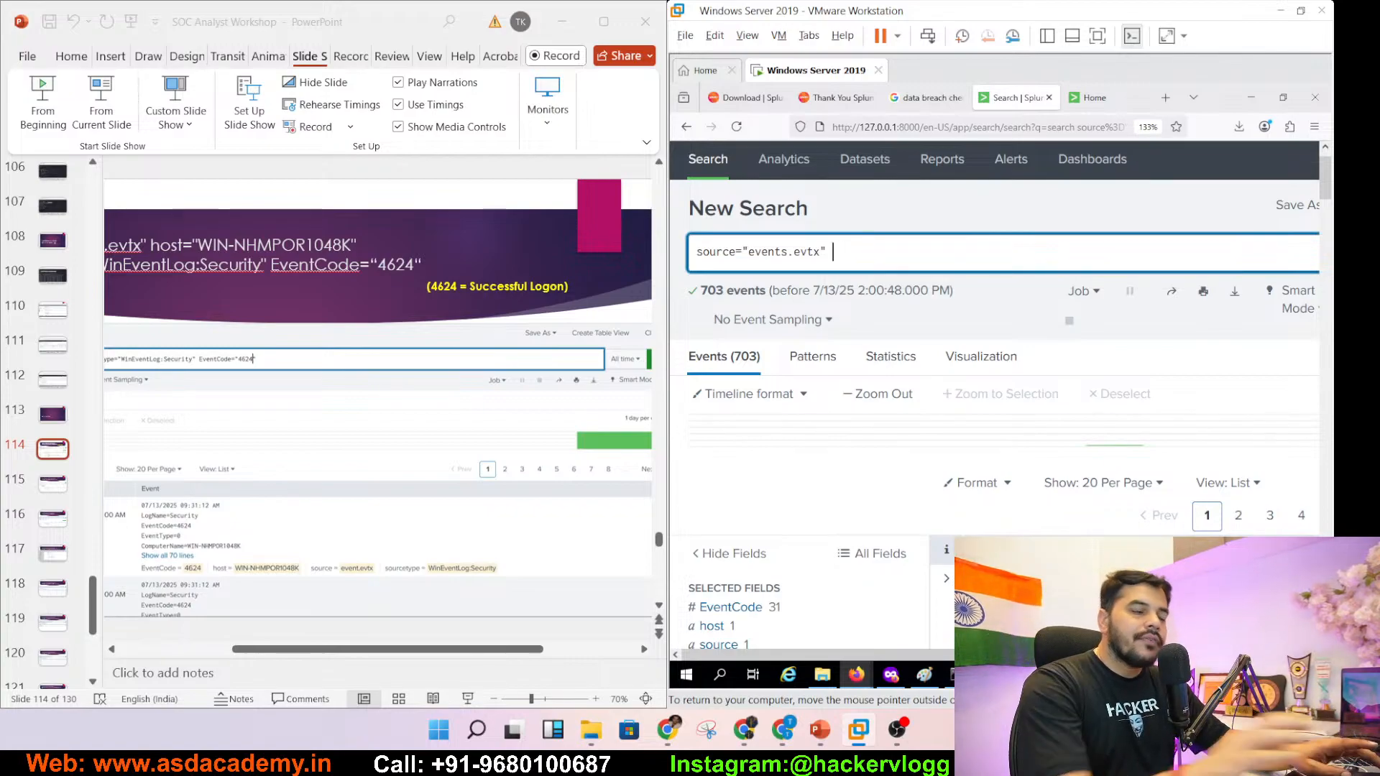
drag(1322, 164, 1329, 225)
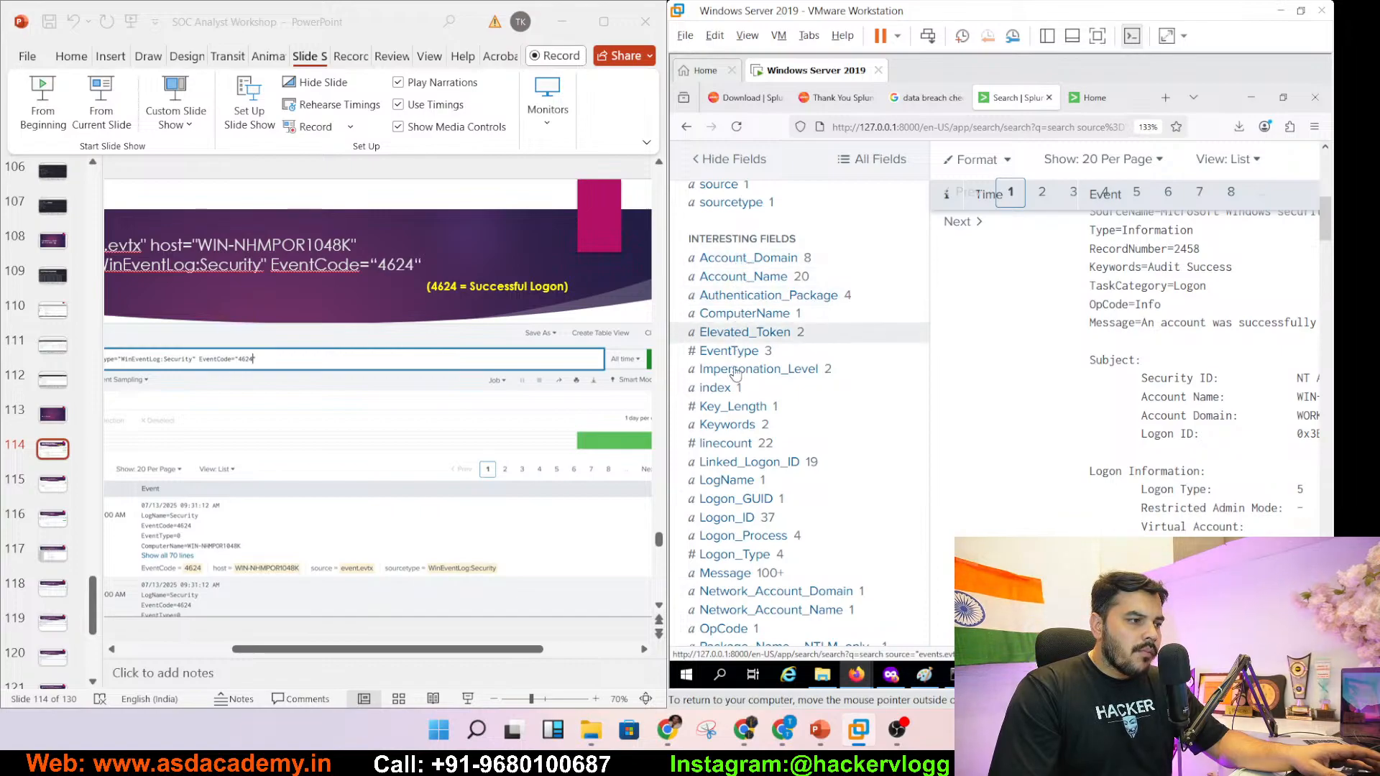
- Add the first event's EventCode field to the search, giving source="events.evtx" EventCode
mouse_move(1326, 236)
mouse_down()
mouse_move(1325, 267)
mouse_move(1325, 256)
mouse_up()
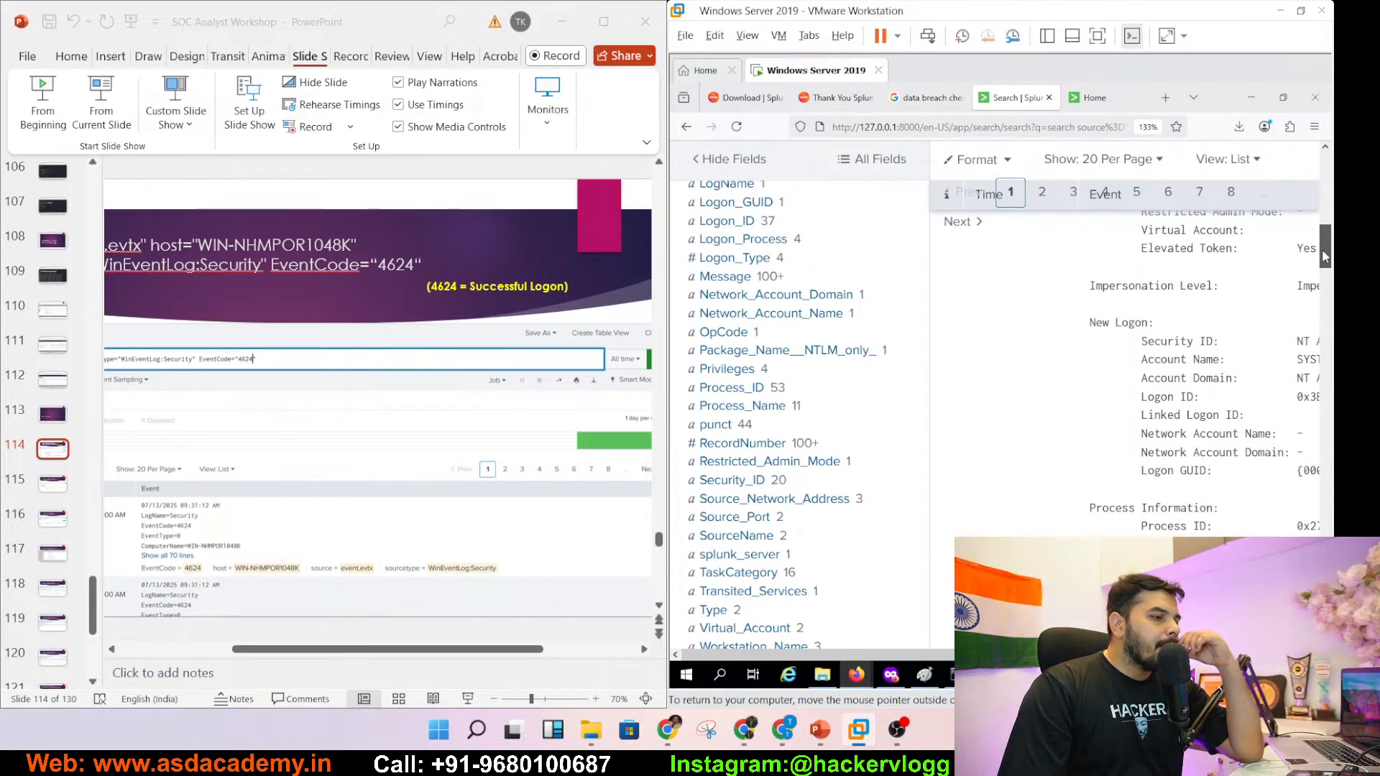
drag(1325, 257, 1320, 234)
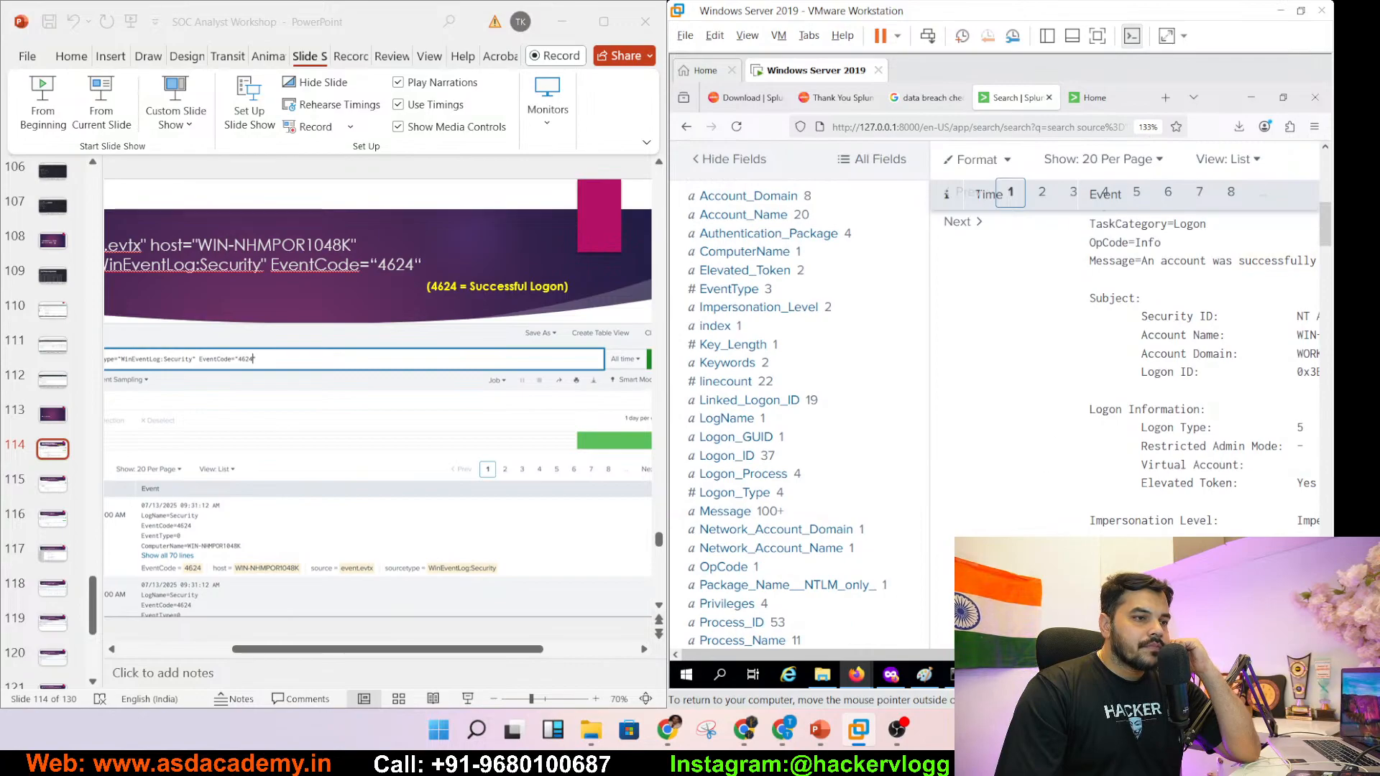
drag(1042, 655, 1217, 655)
drag(1327, 239, 1329, 219)
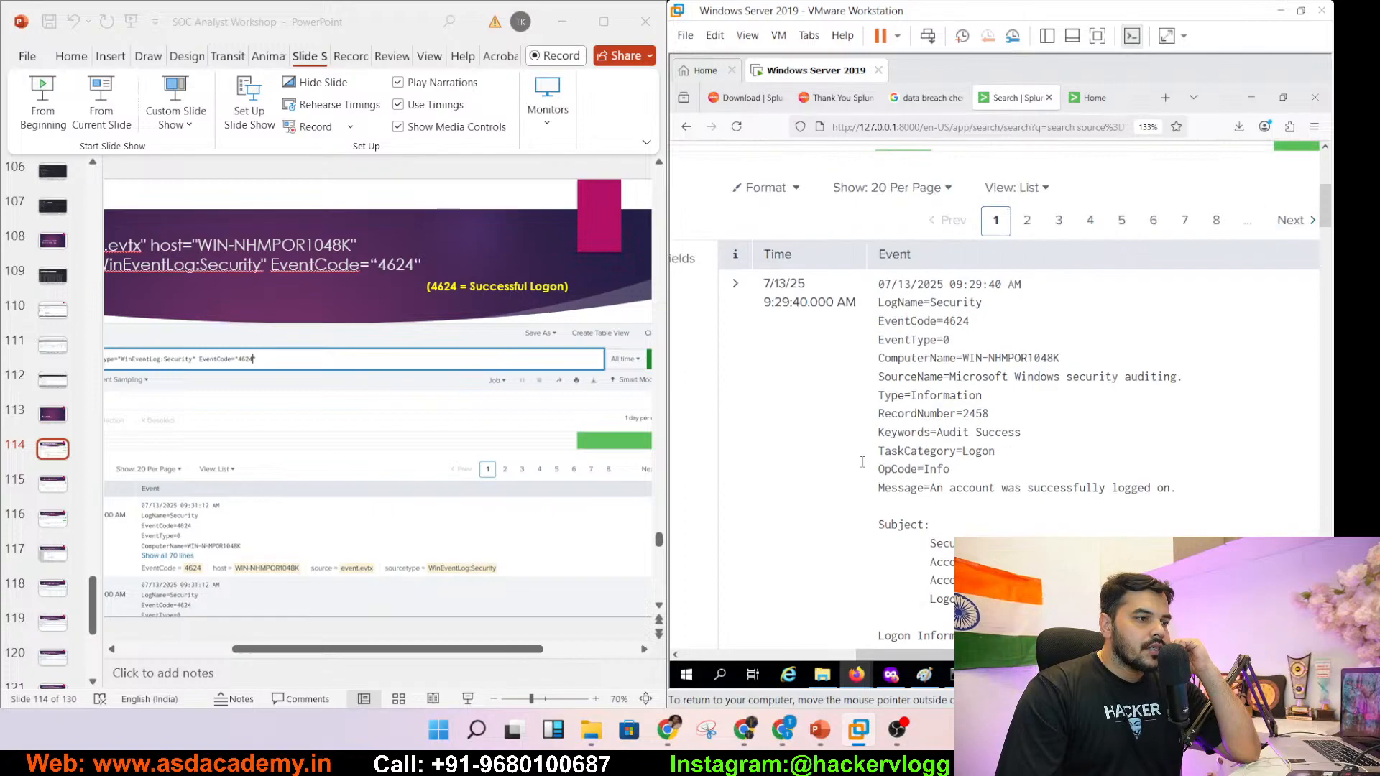
double_click(881, 320)
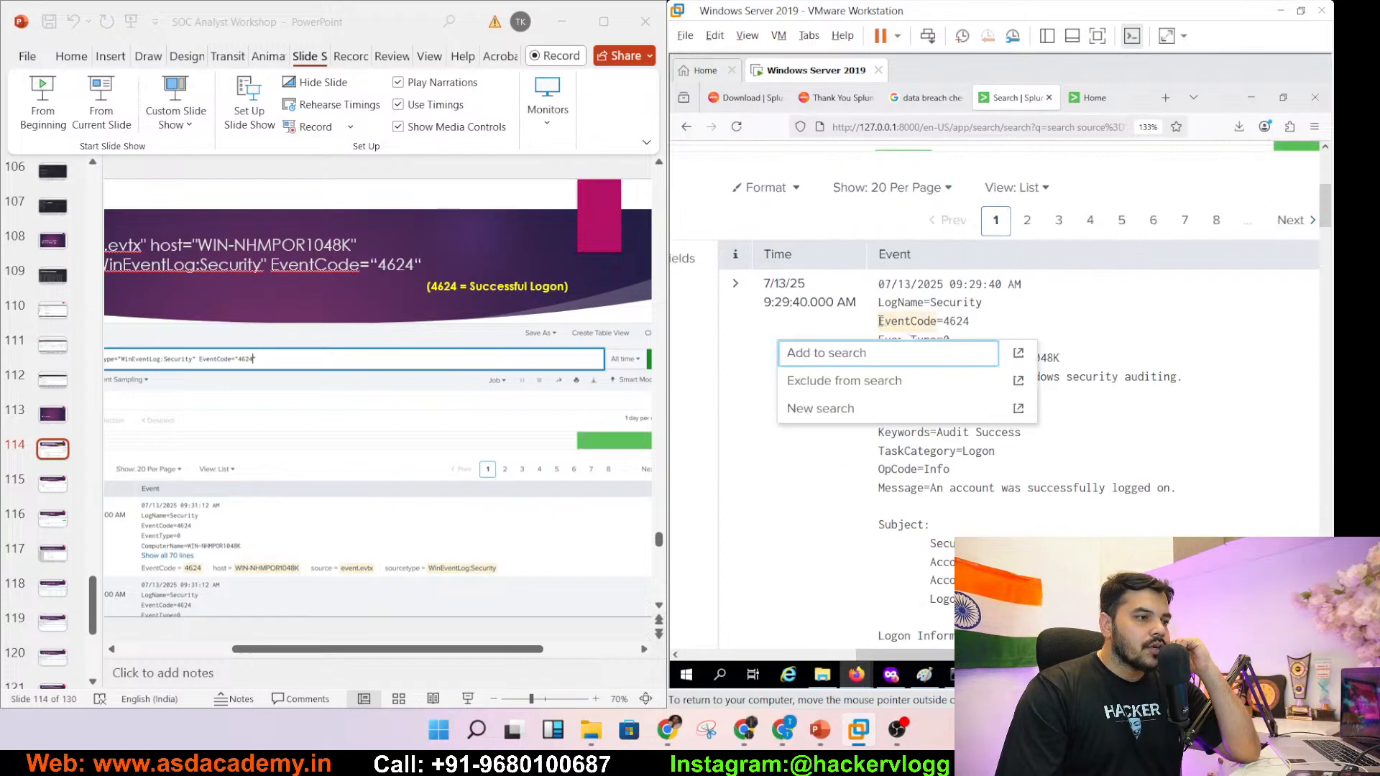
click(882, 321)
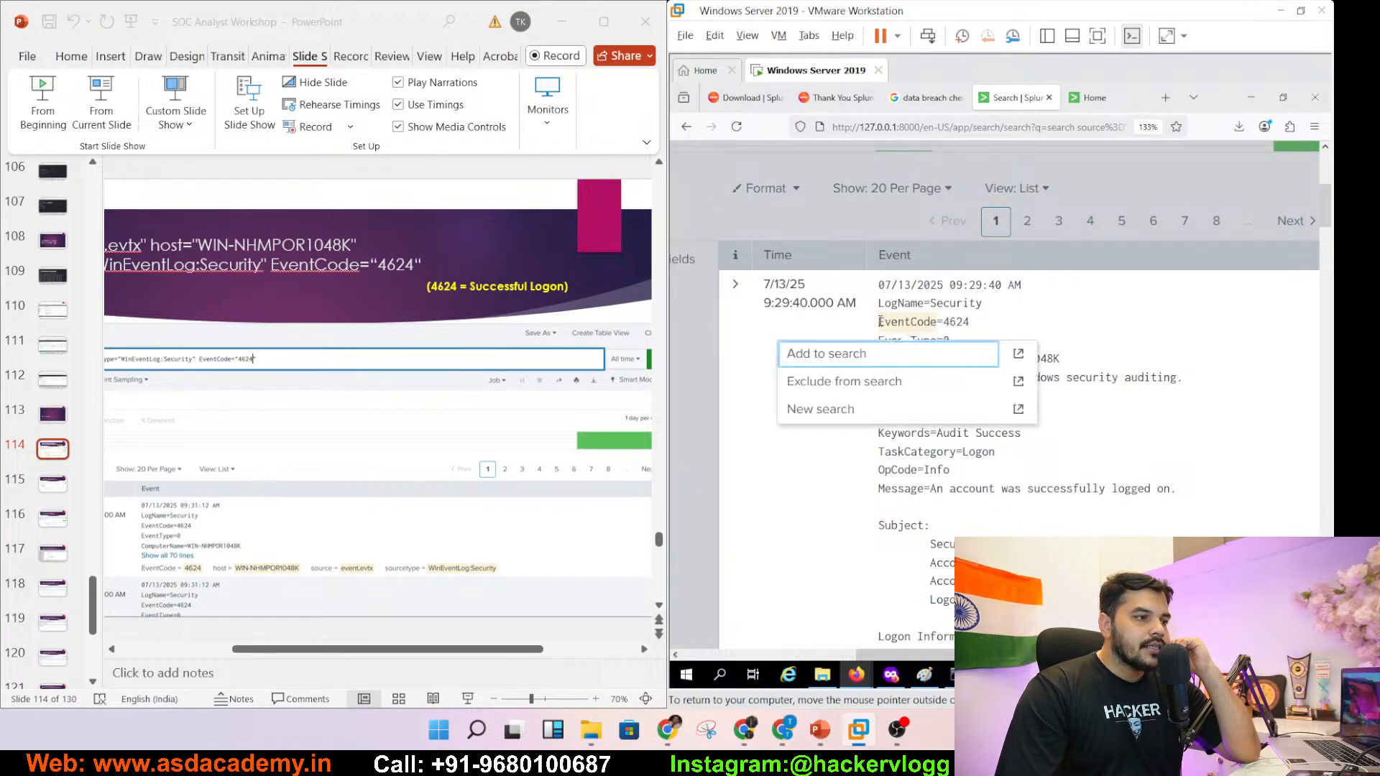
click(878, 362)
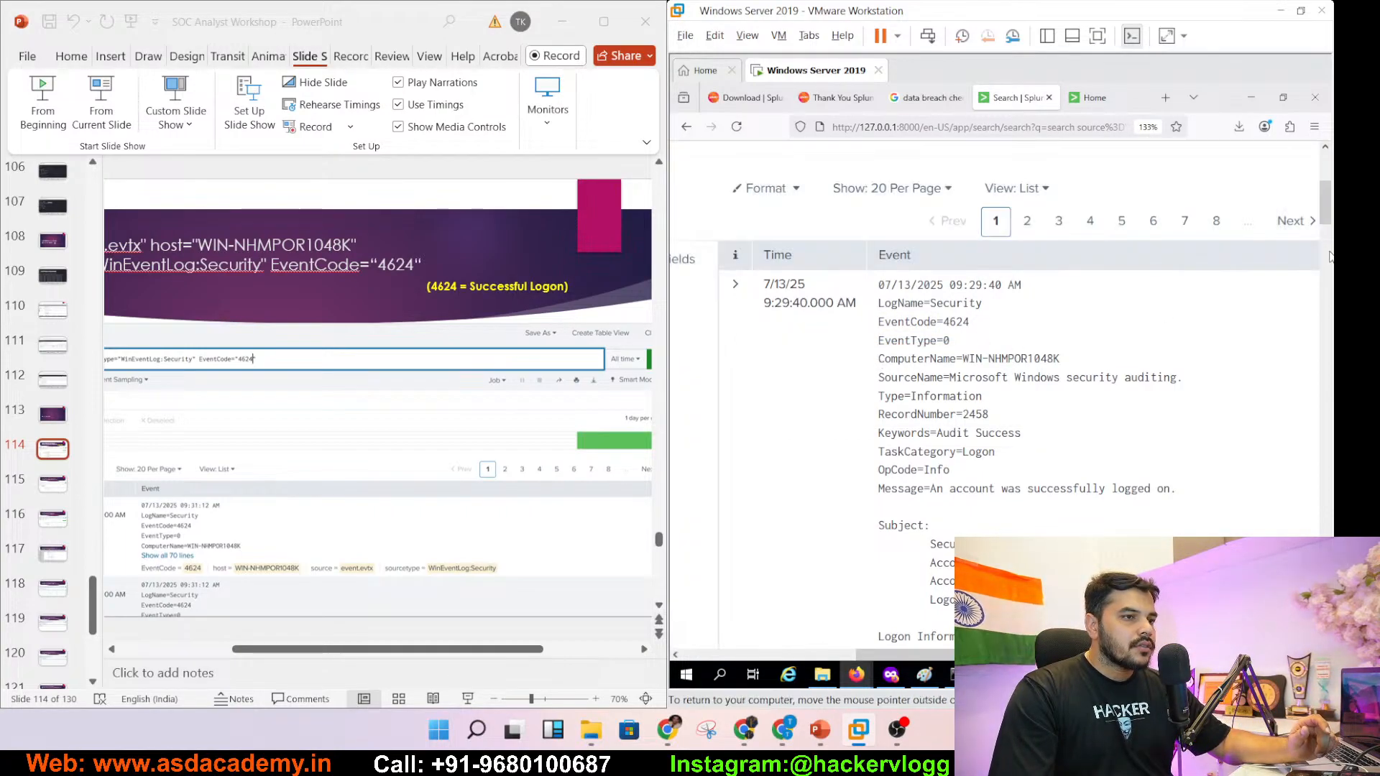
drag(1327, 208, 1325, 177)
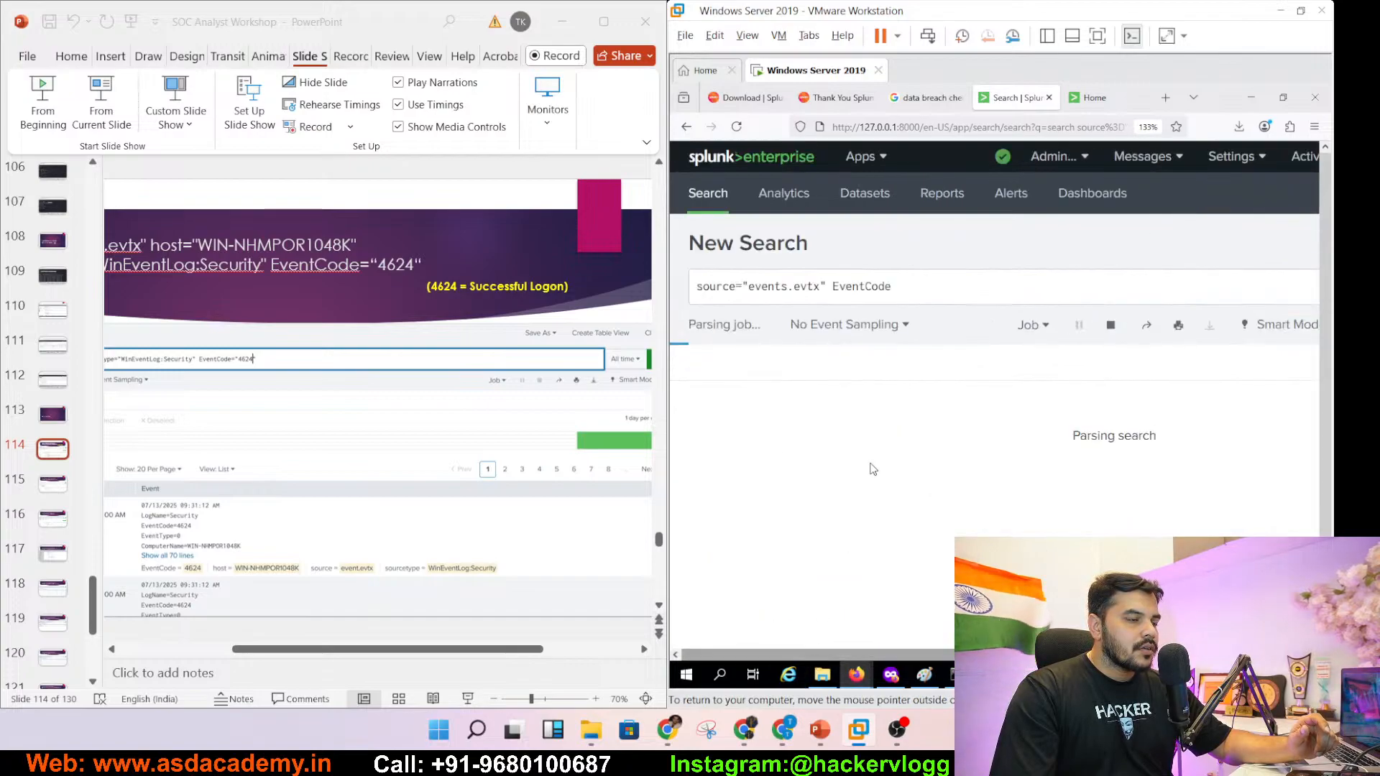
- Complete the query as EventCode="4624" and run it, returning 218 matching events
click(926, 290)
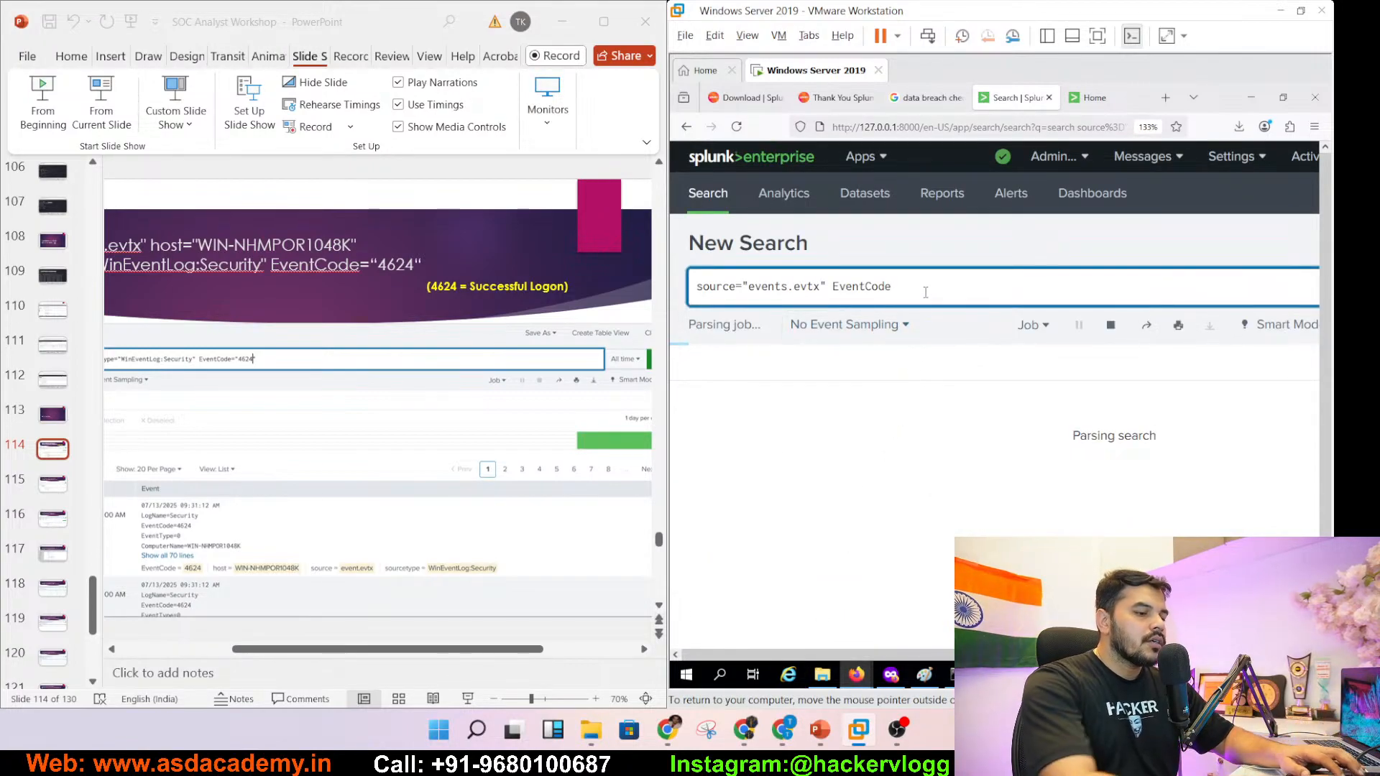
text(="")
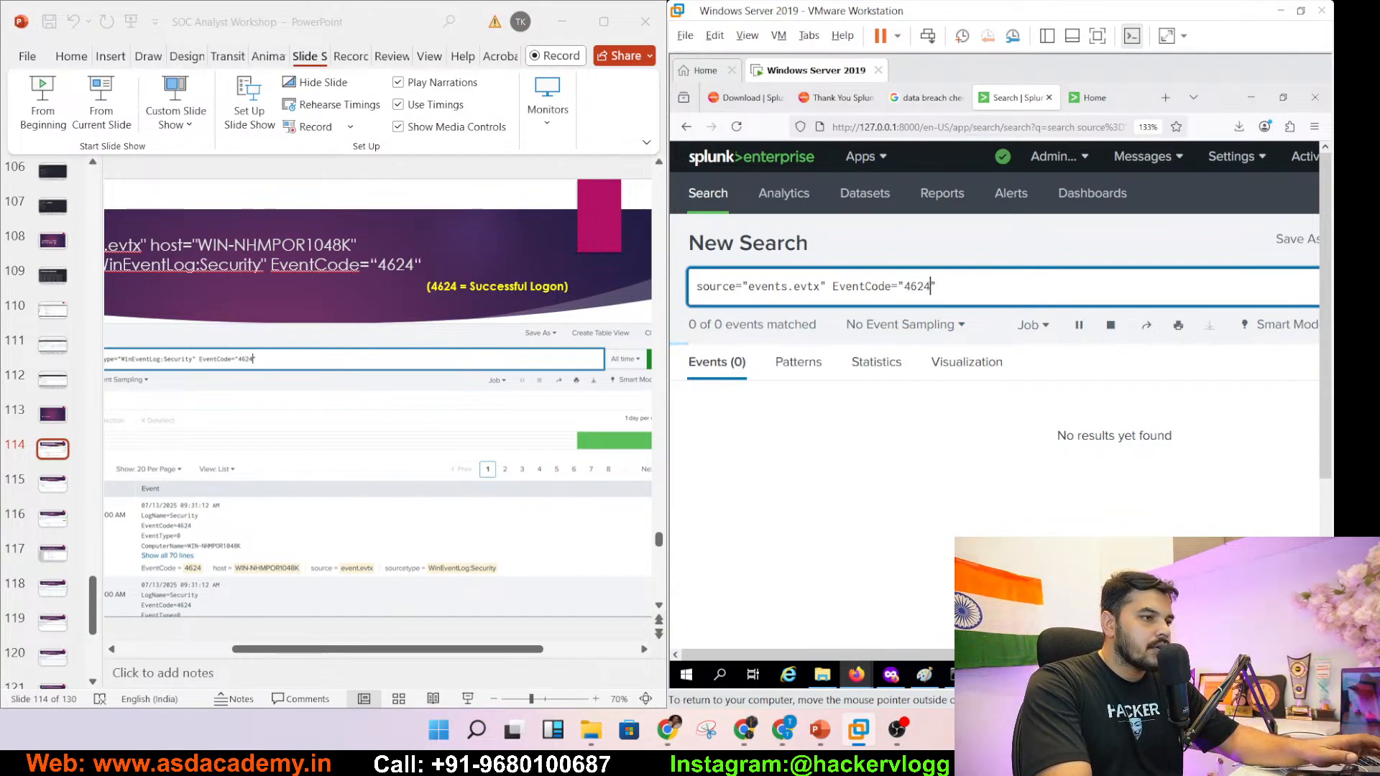
key(Return)
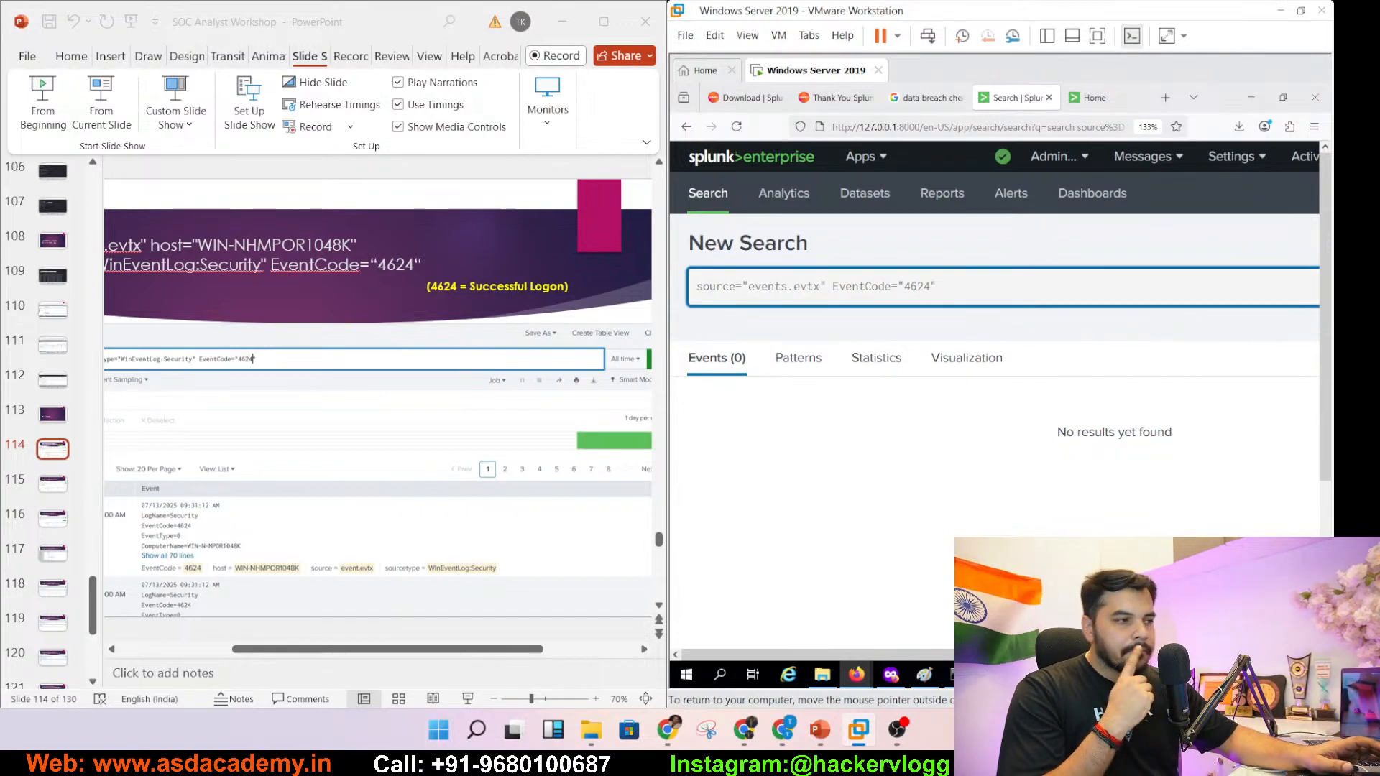
key(Return)
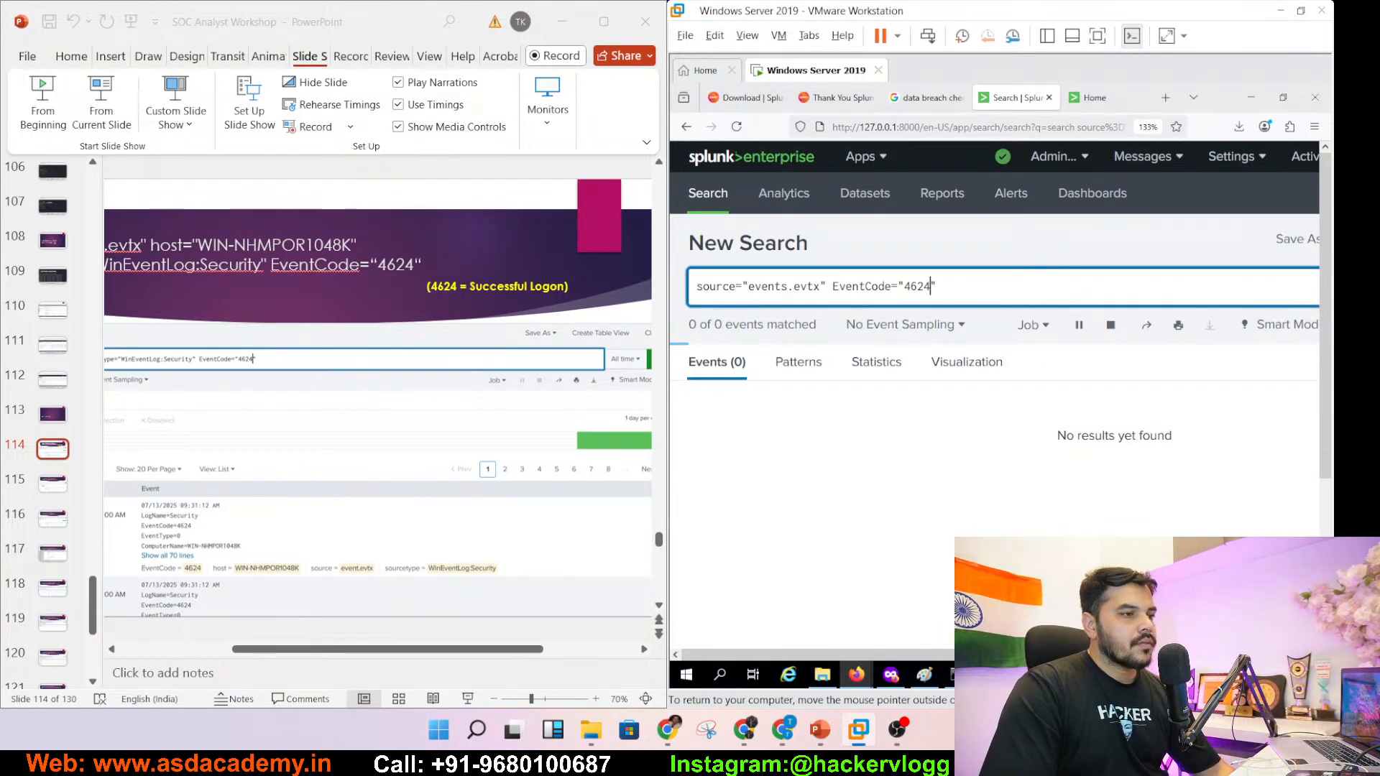
click(977, 287)
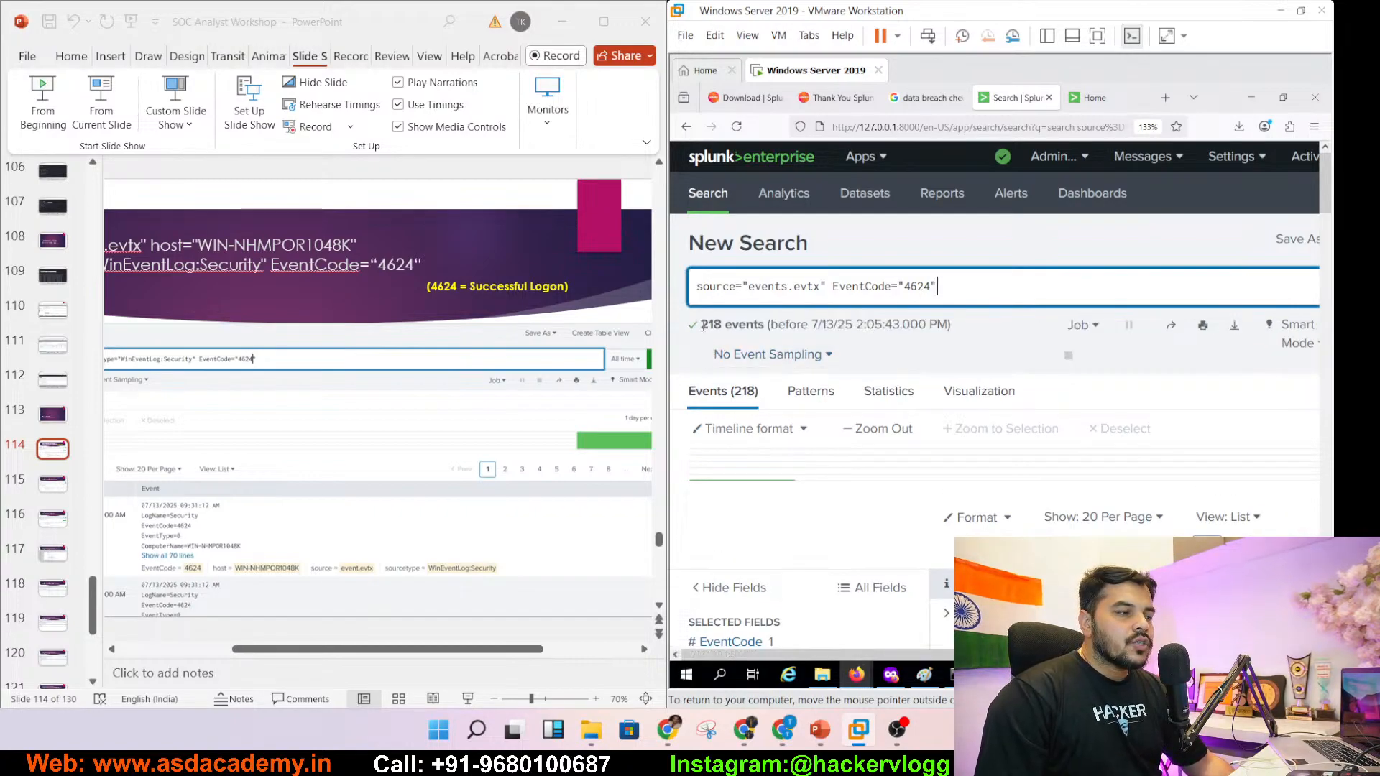
drag(721, 324, 708, 324)
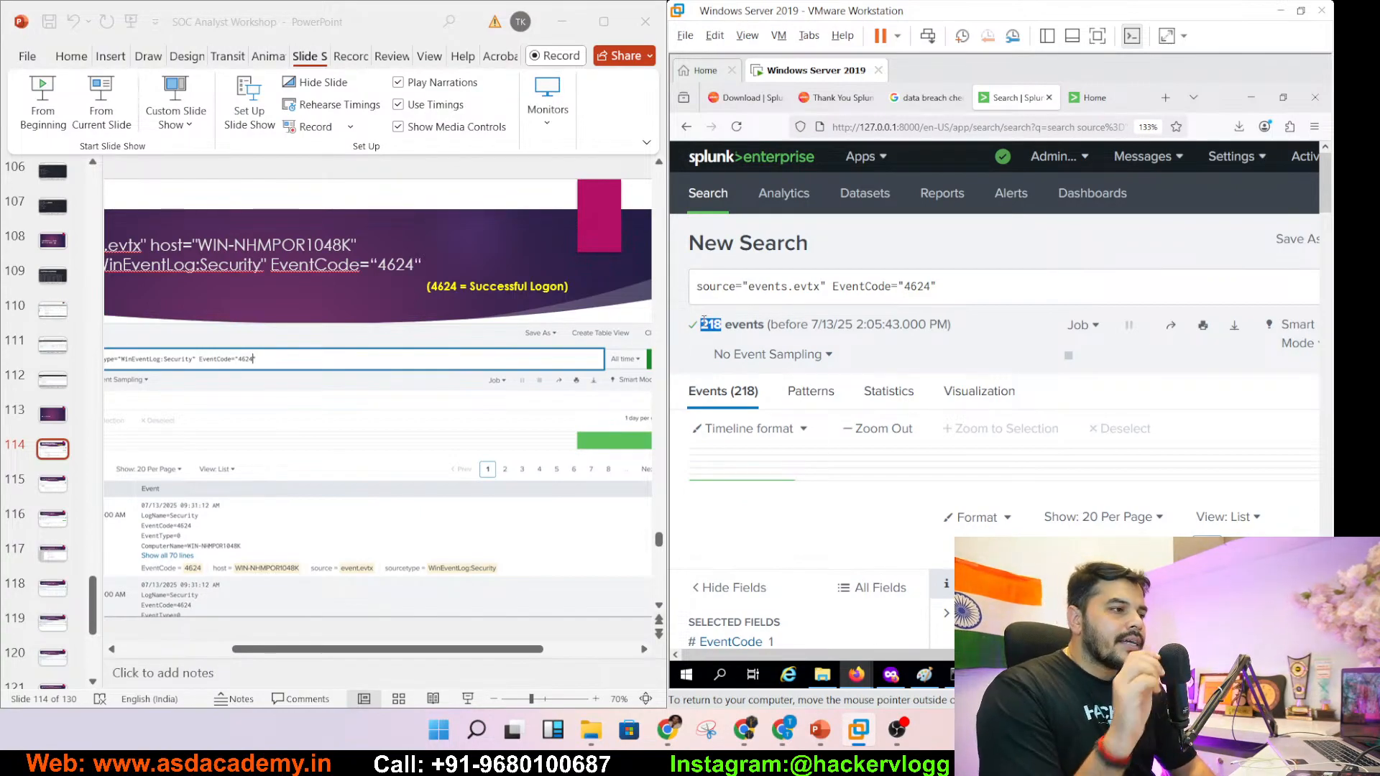
- Maximize the Windows Server 2019 VM and show it full screen with the 4624 results
click(1301, 11)
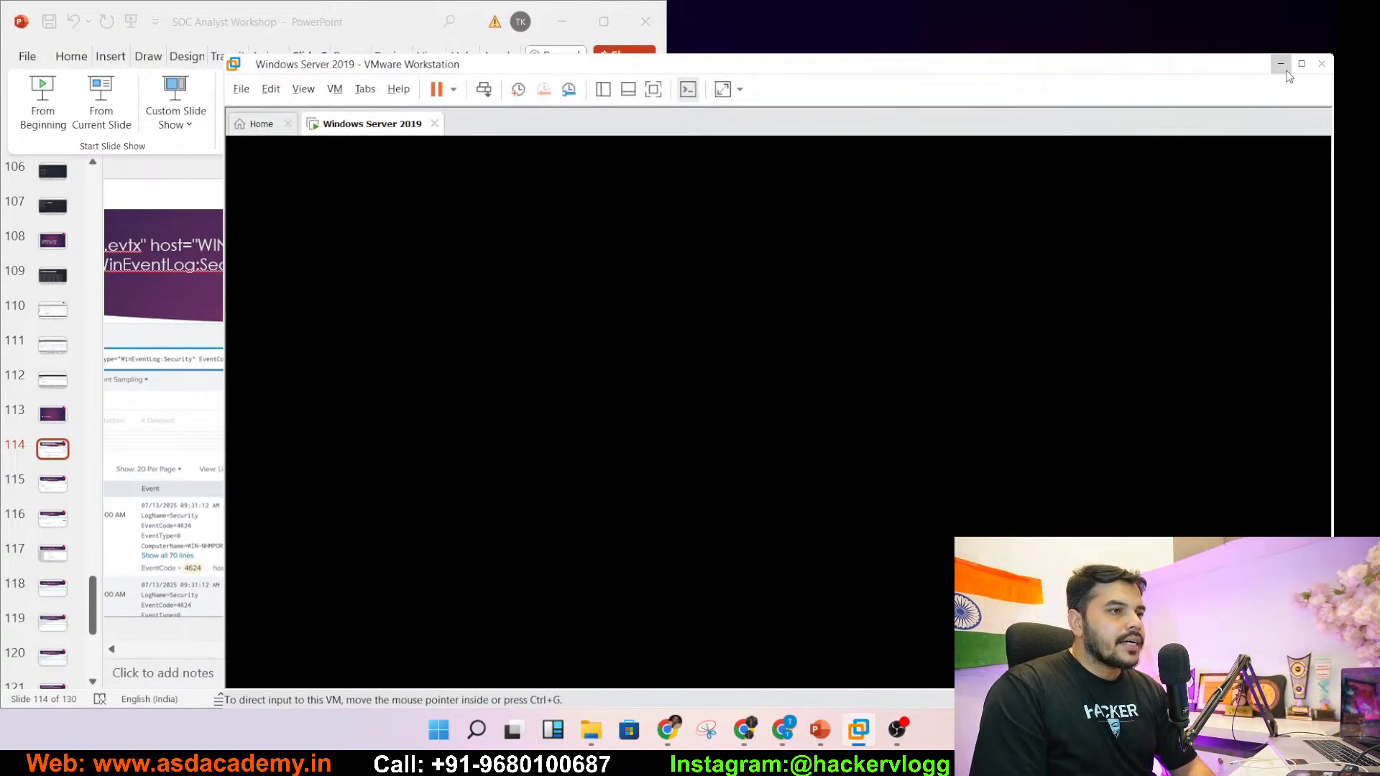
click(1282, 65)
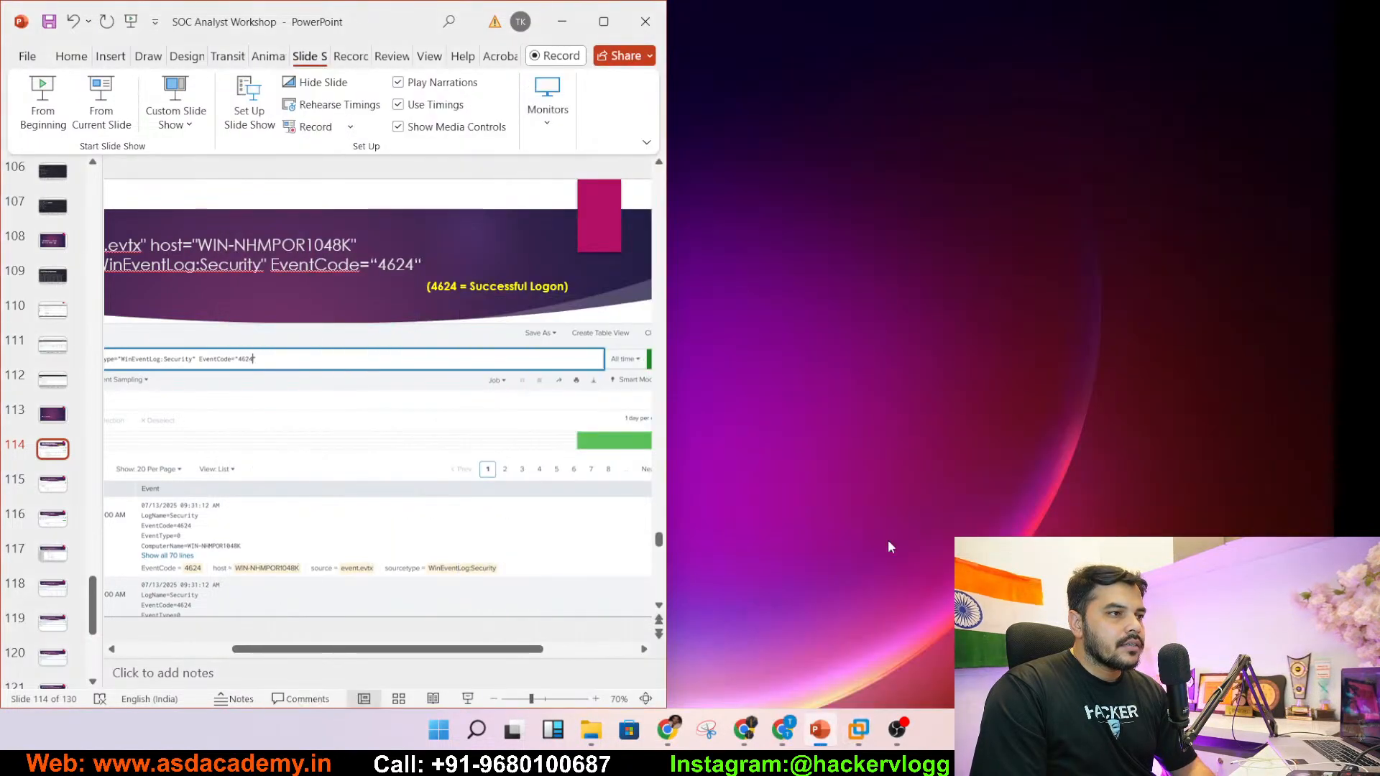
click(859, 743)
click(923, 633)
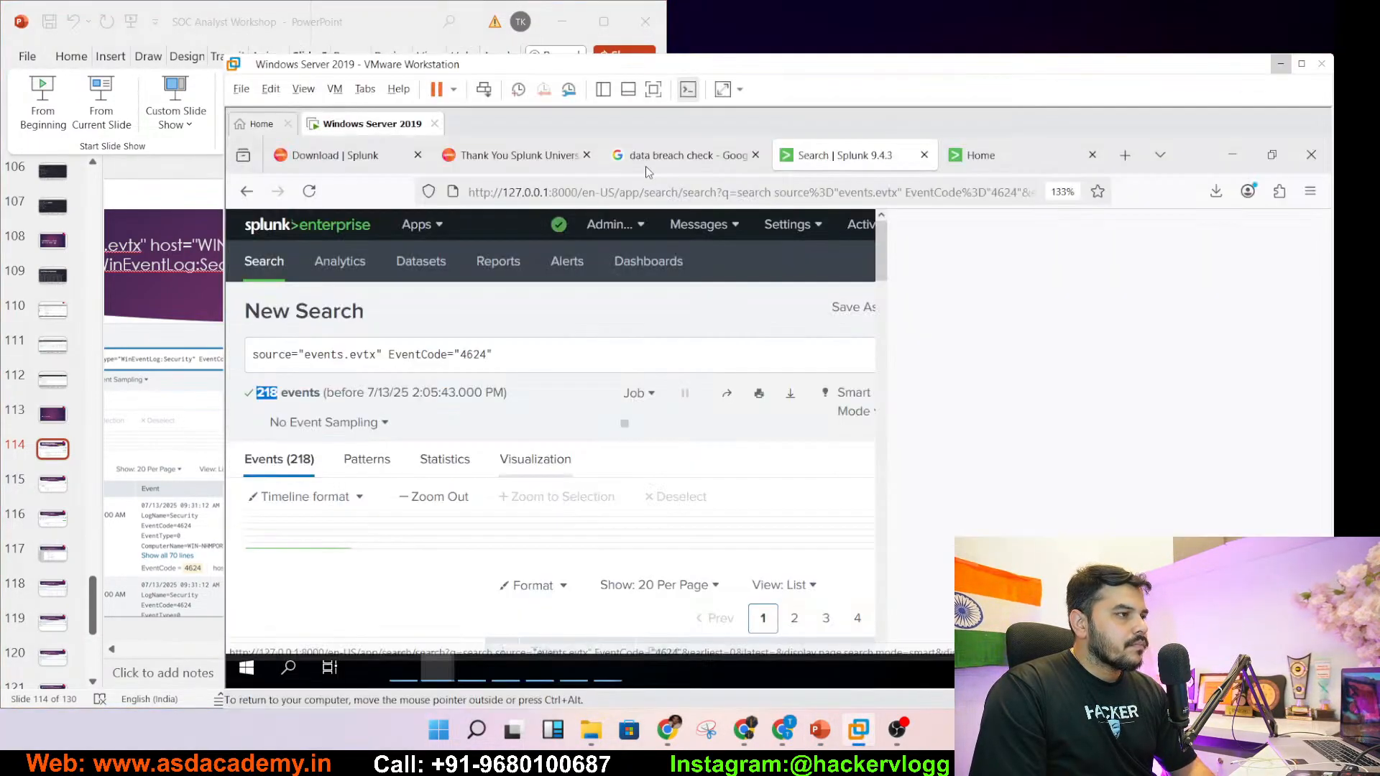
click(1298, 65)
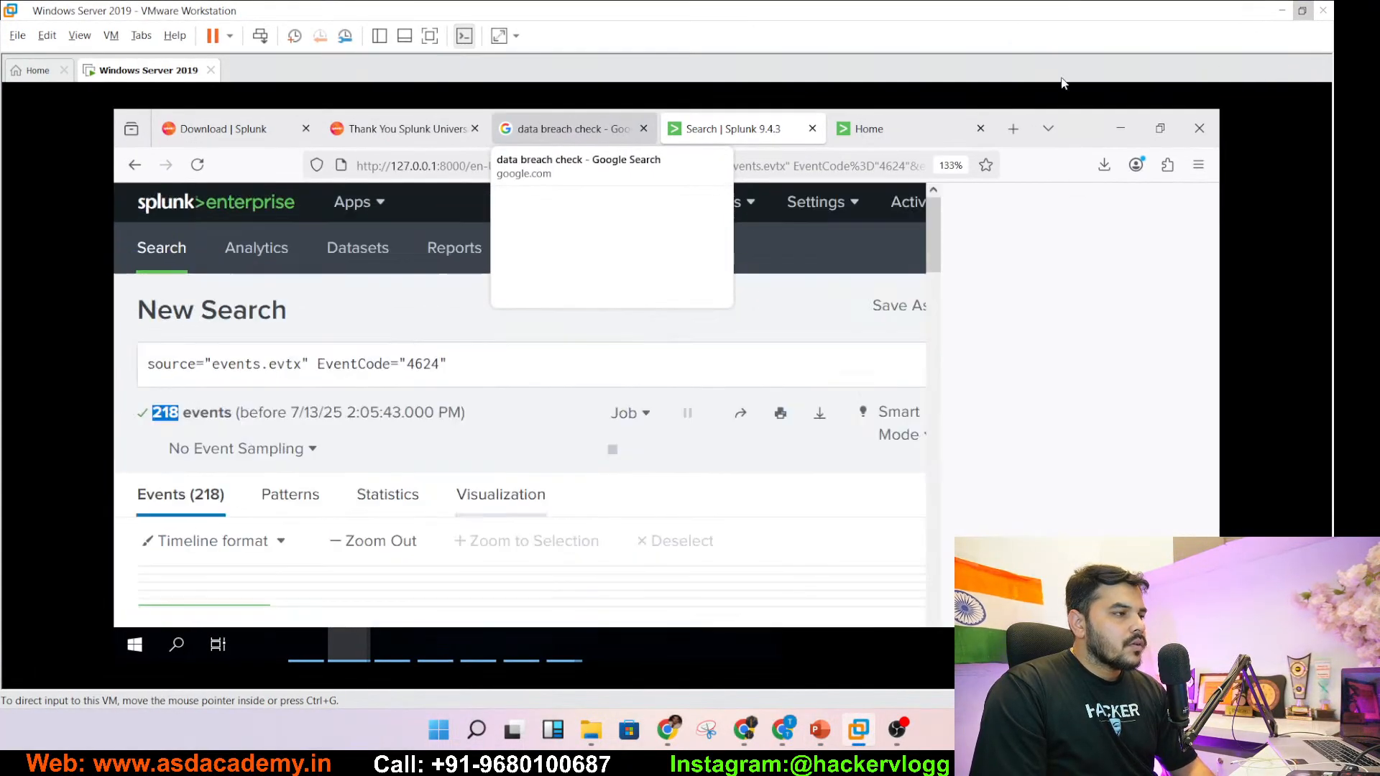
click(432, 38)
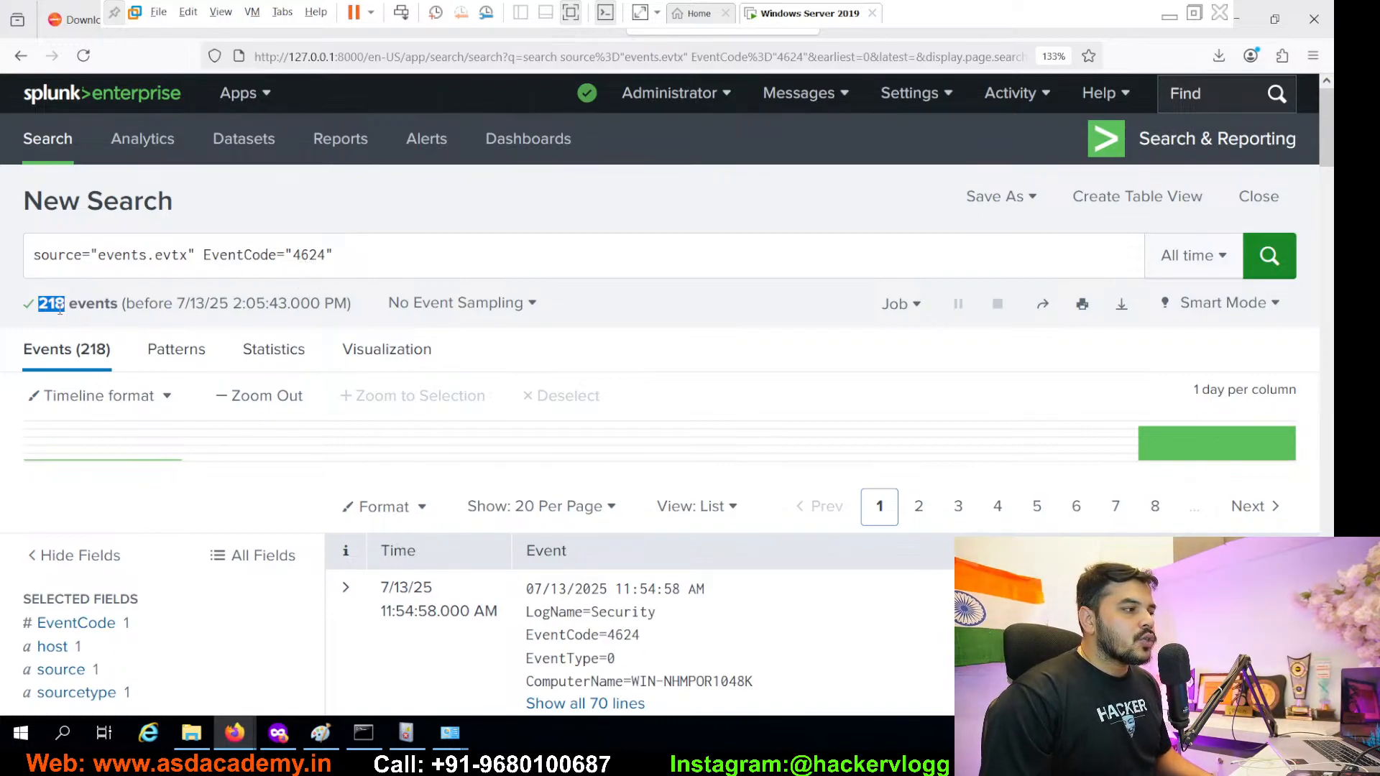
- Scroll through the 218 EventCode 4624 events, jumping to page 3 and then page 6
drag(1326, 149, 1325, 213)
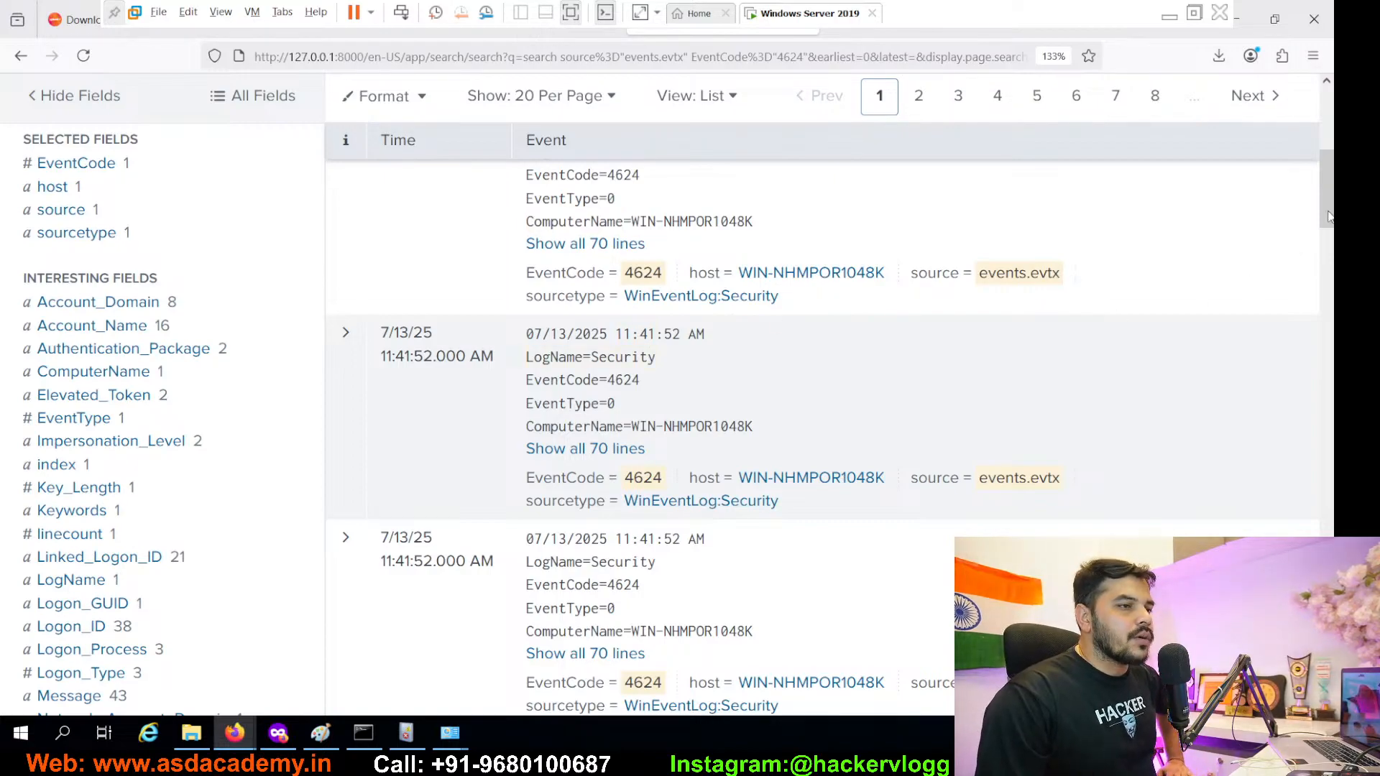
drag(1328, 198, 1329, 184)
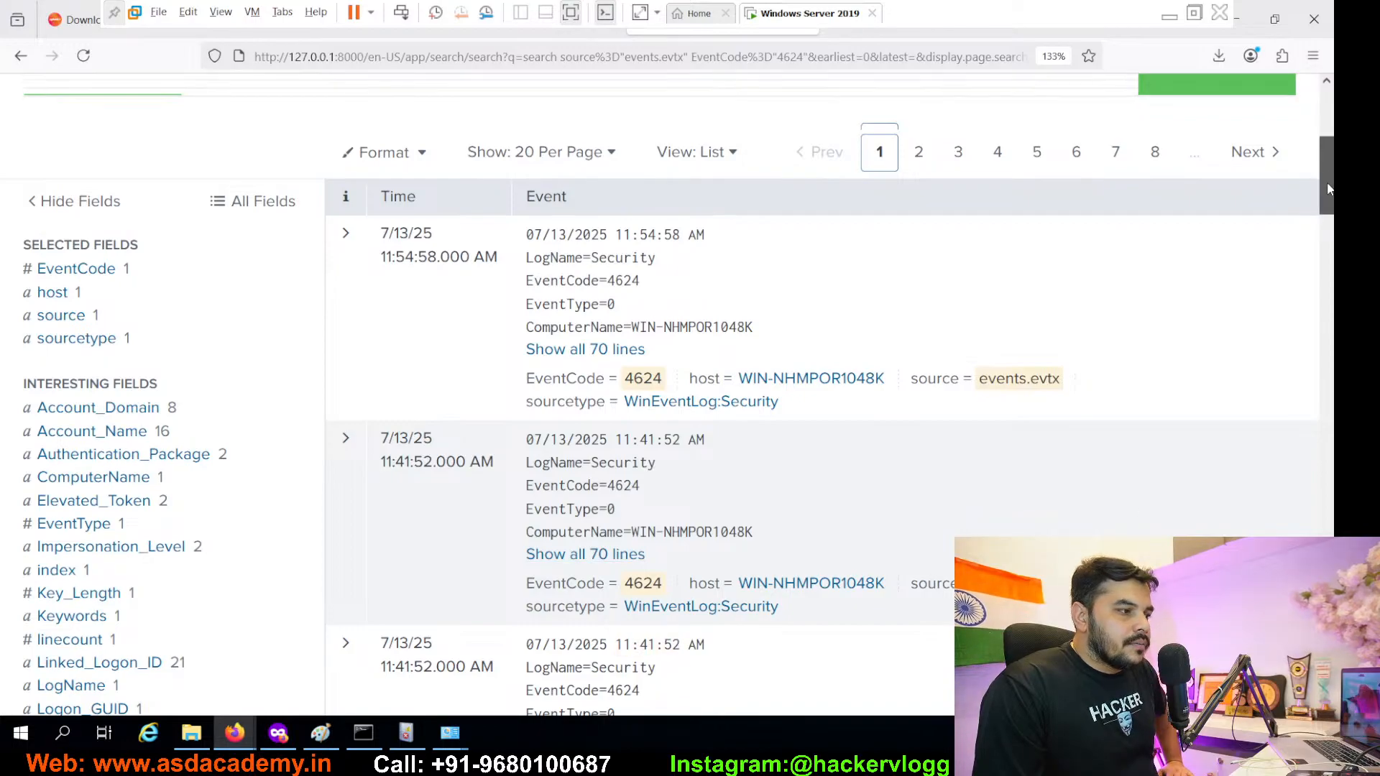
drag(1329, 175, 1299, 624)
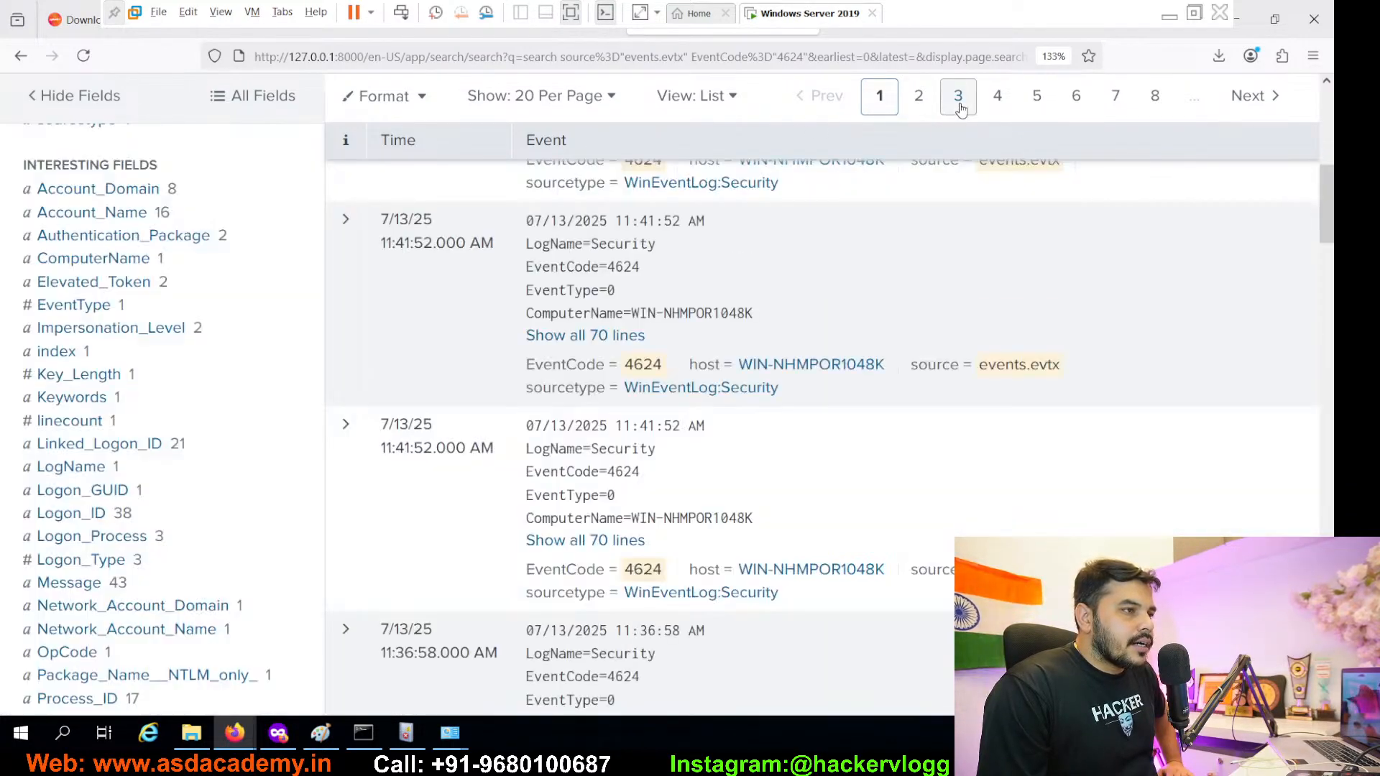
click(959, 107)
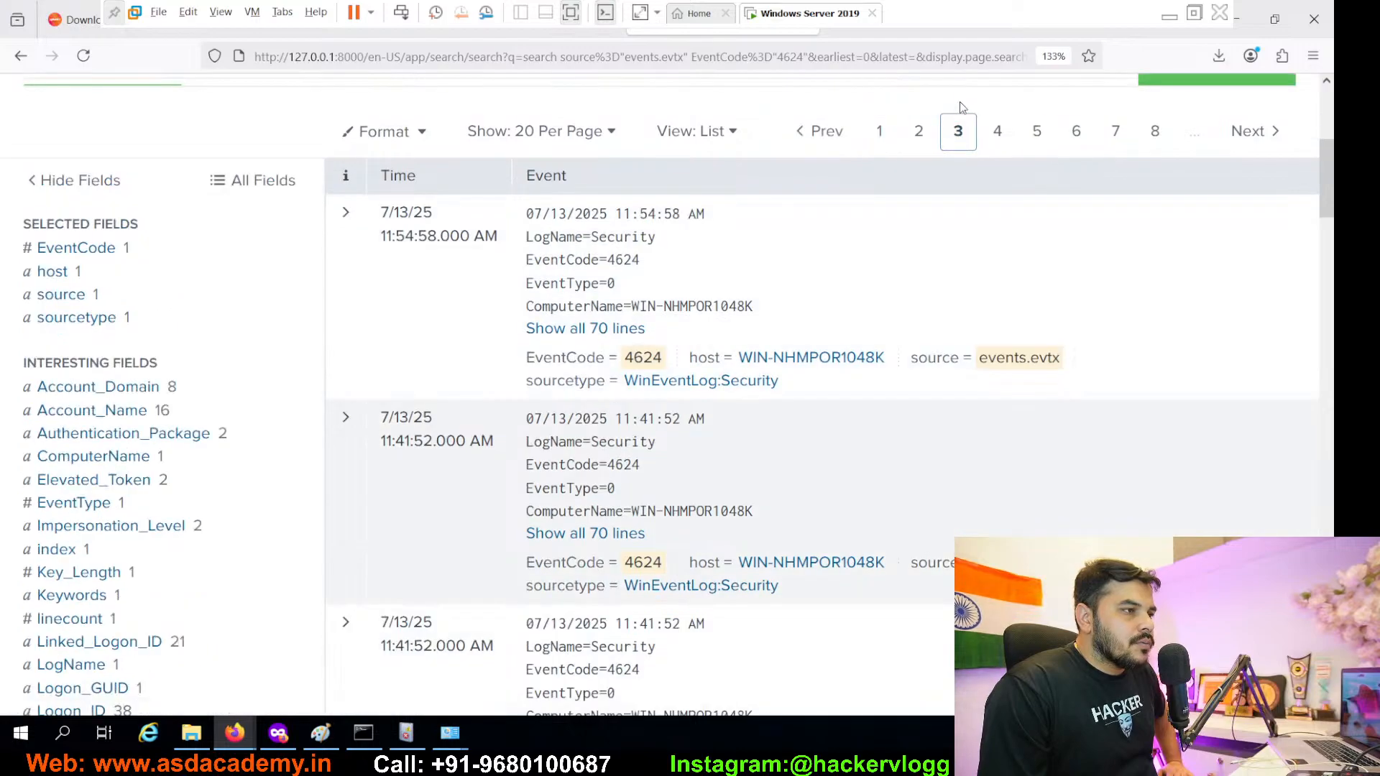
drag(1327, 201, 1294, 107)
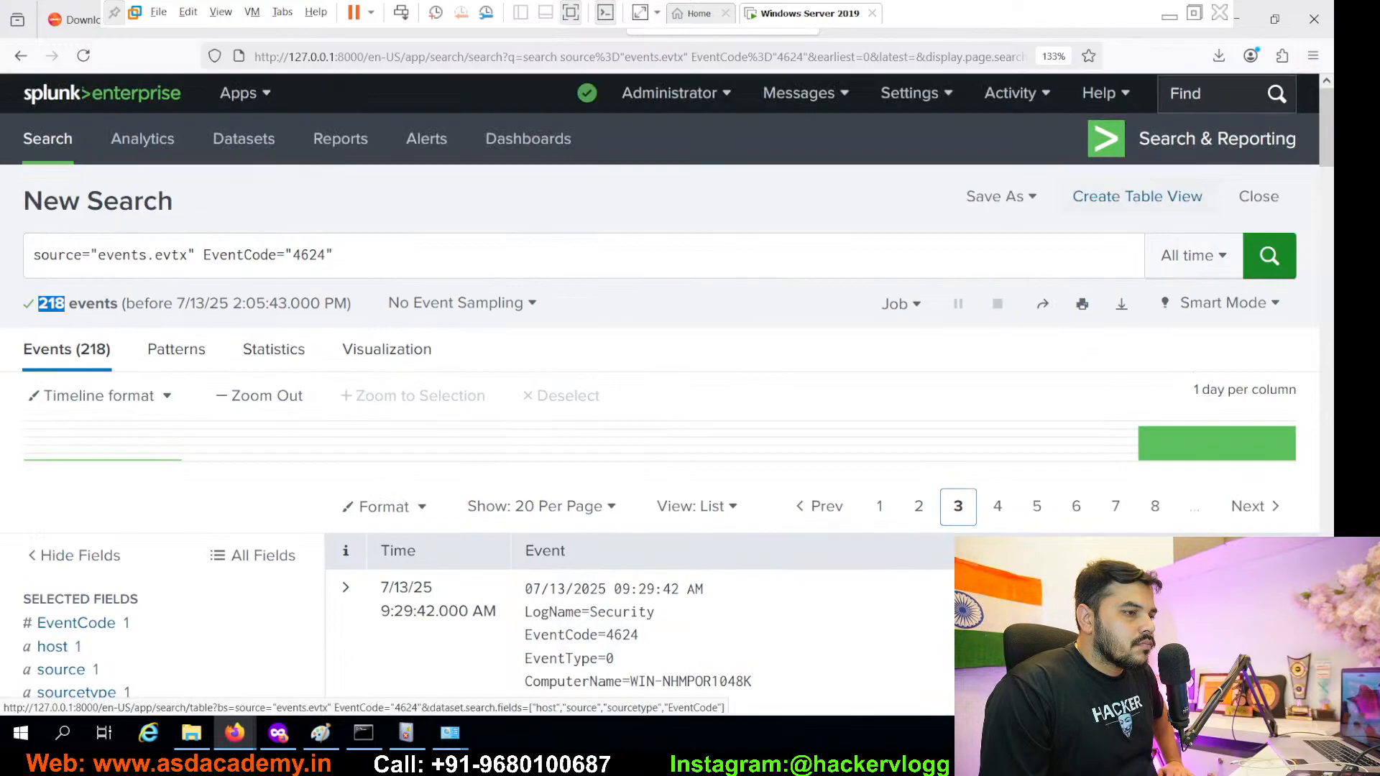
click(1076, 506)
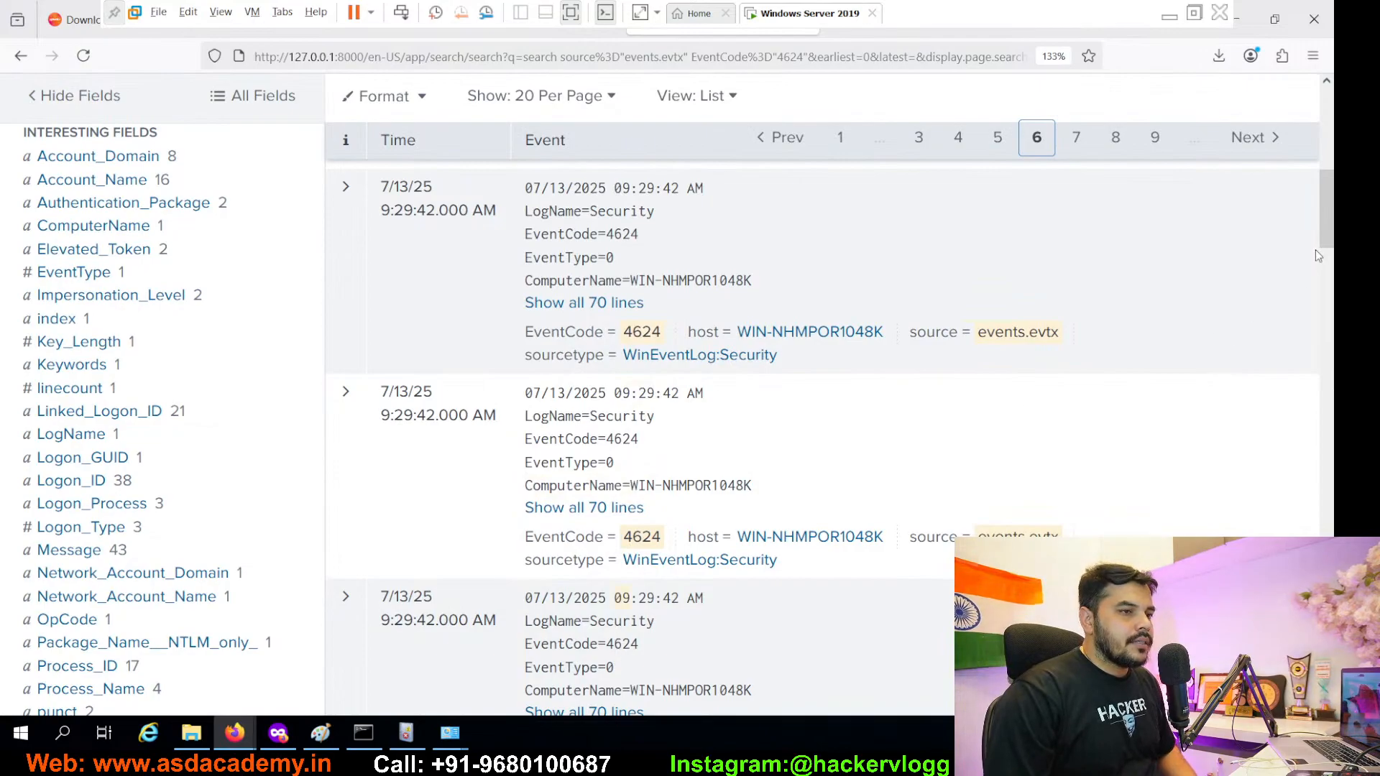
drag(1327, 245, 1330, 179)
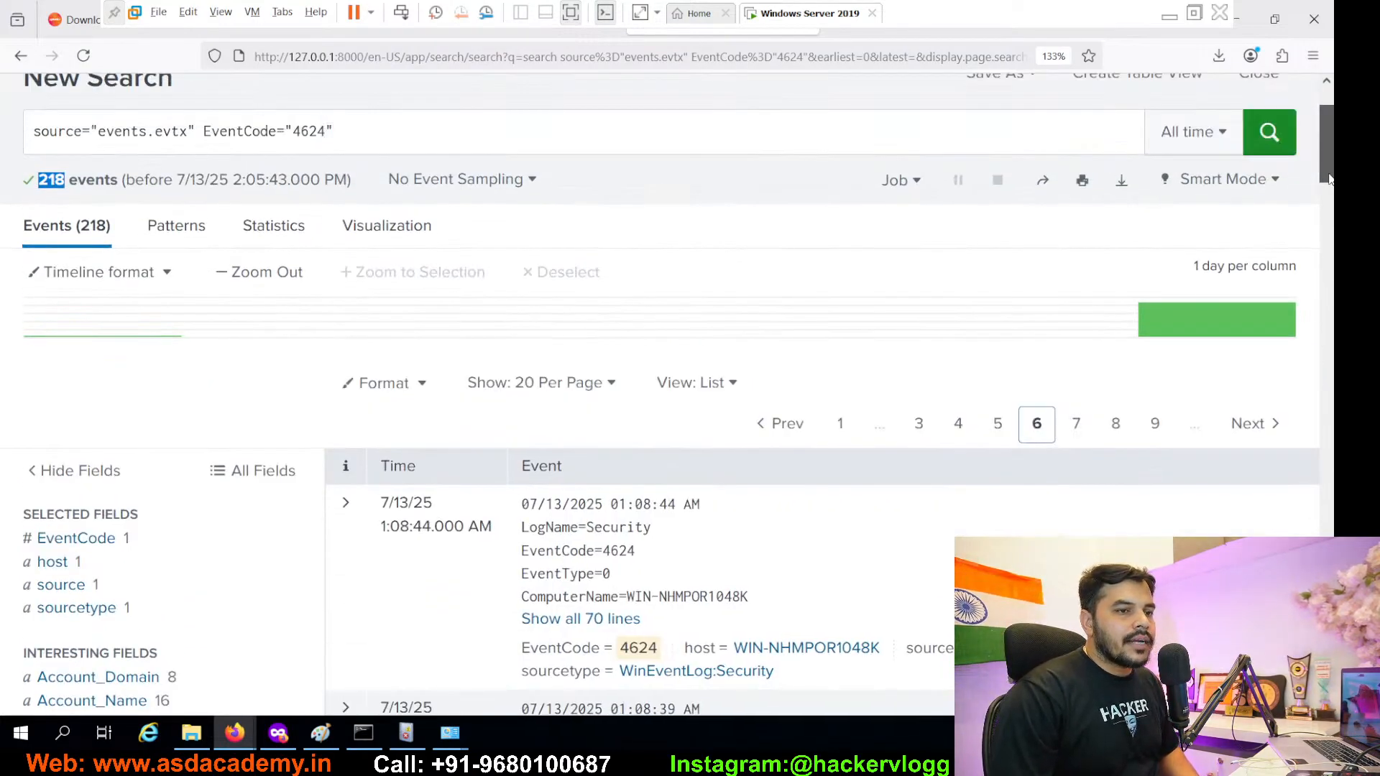
- Leave VM full screen and open slide 115 on failed logons in maximized PowerPoint
click(1194, 12)
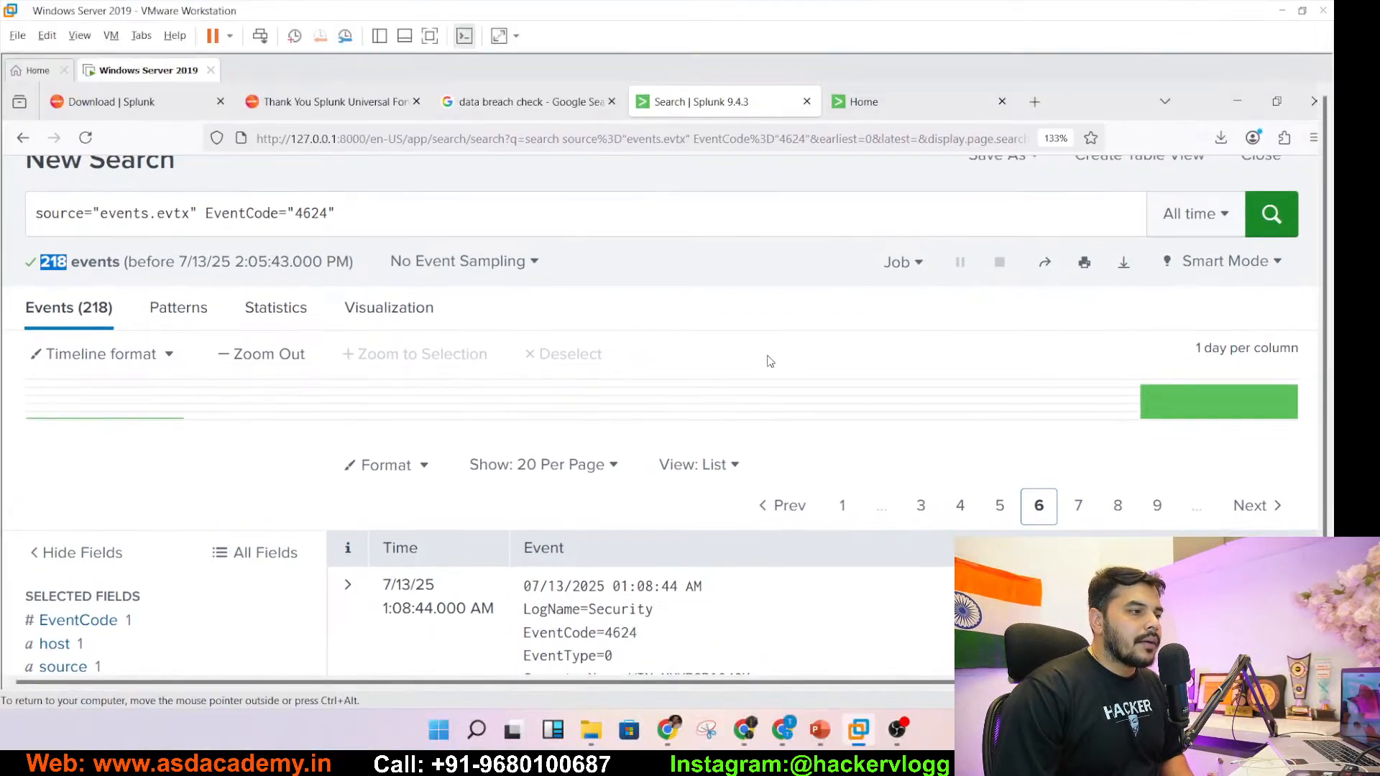
click(820, 730)
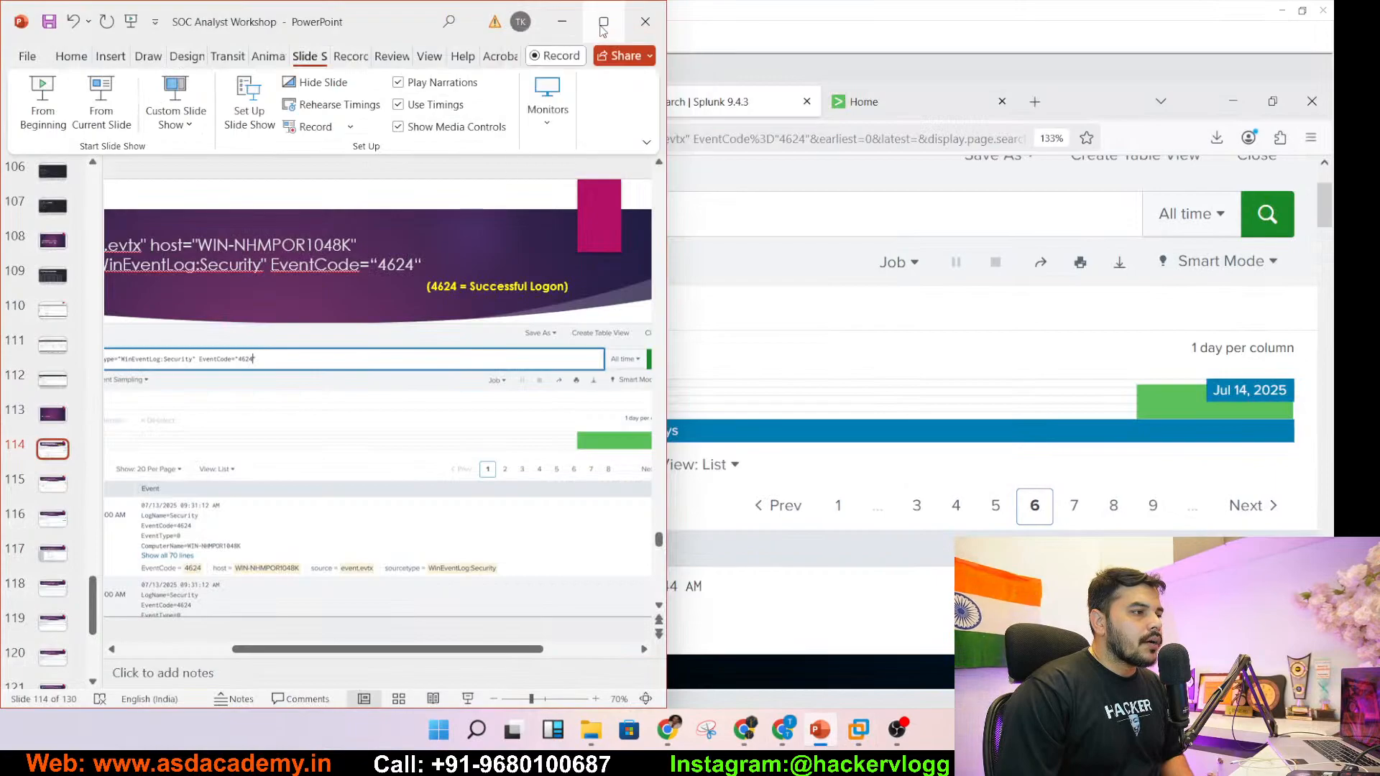
click(602, 27)
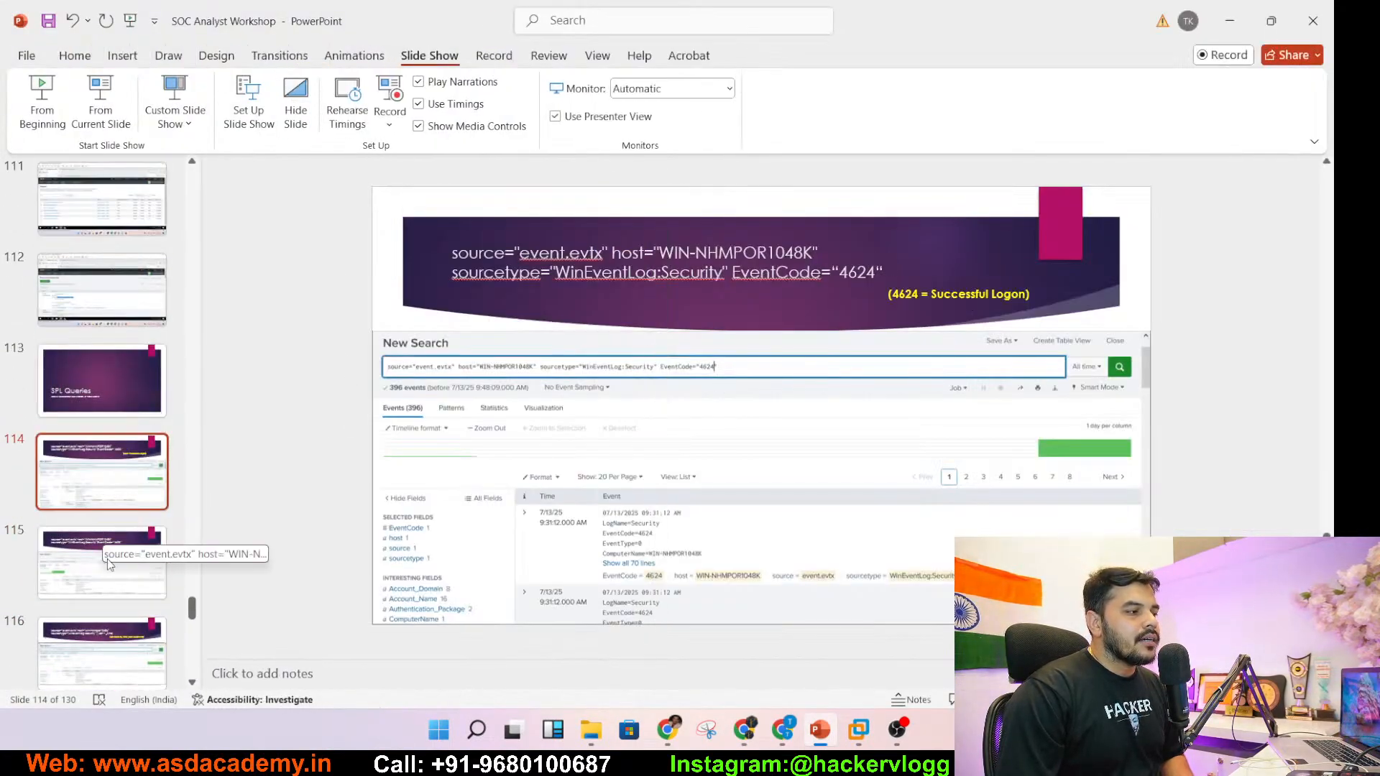
click(80, 578)
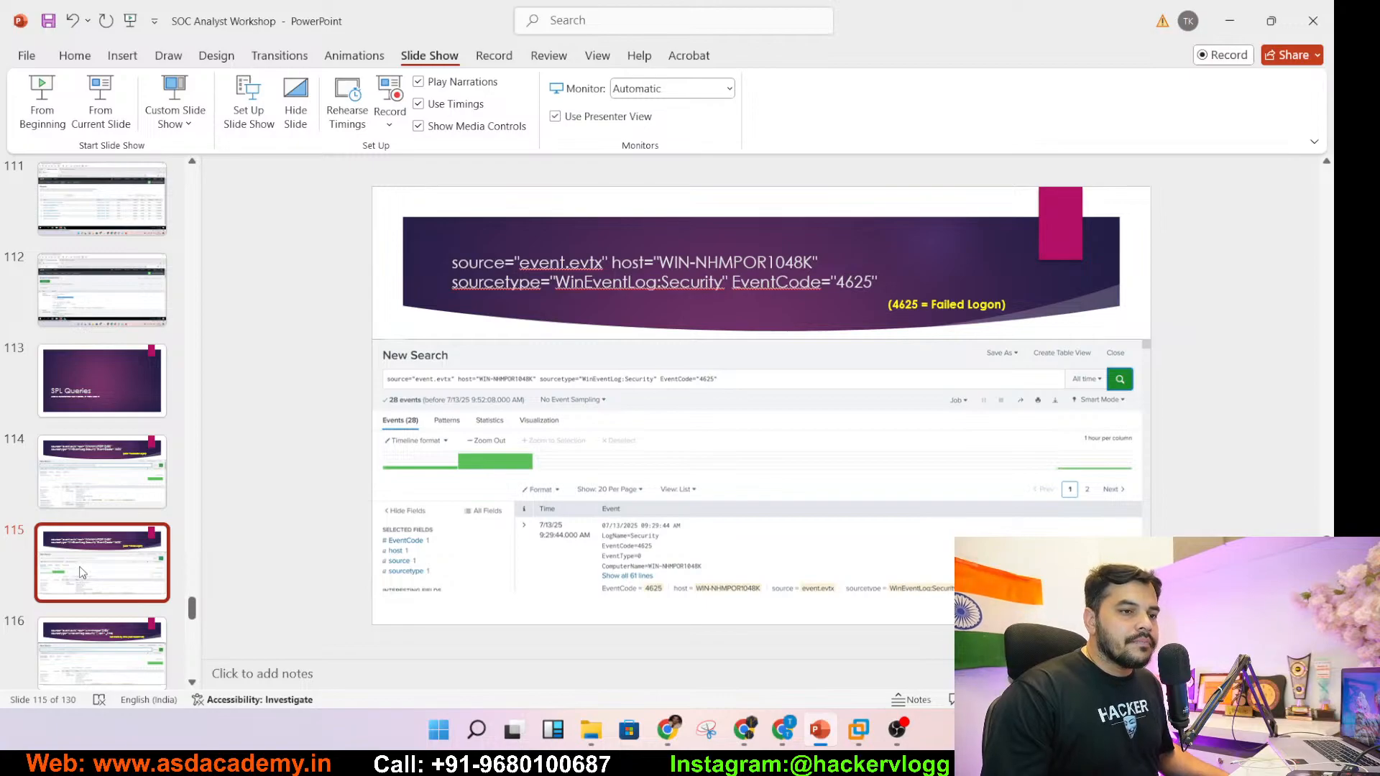
- Highlight 4625 in the slide's 'Failed Logon' caption and hide PowerPoint
click(896, 308)
drag(891, 305, 920, 305)
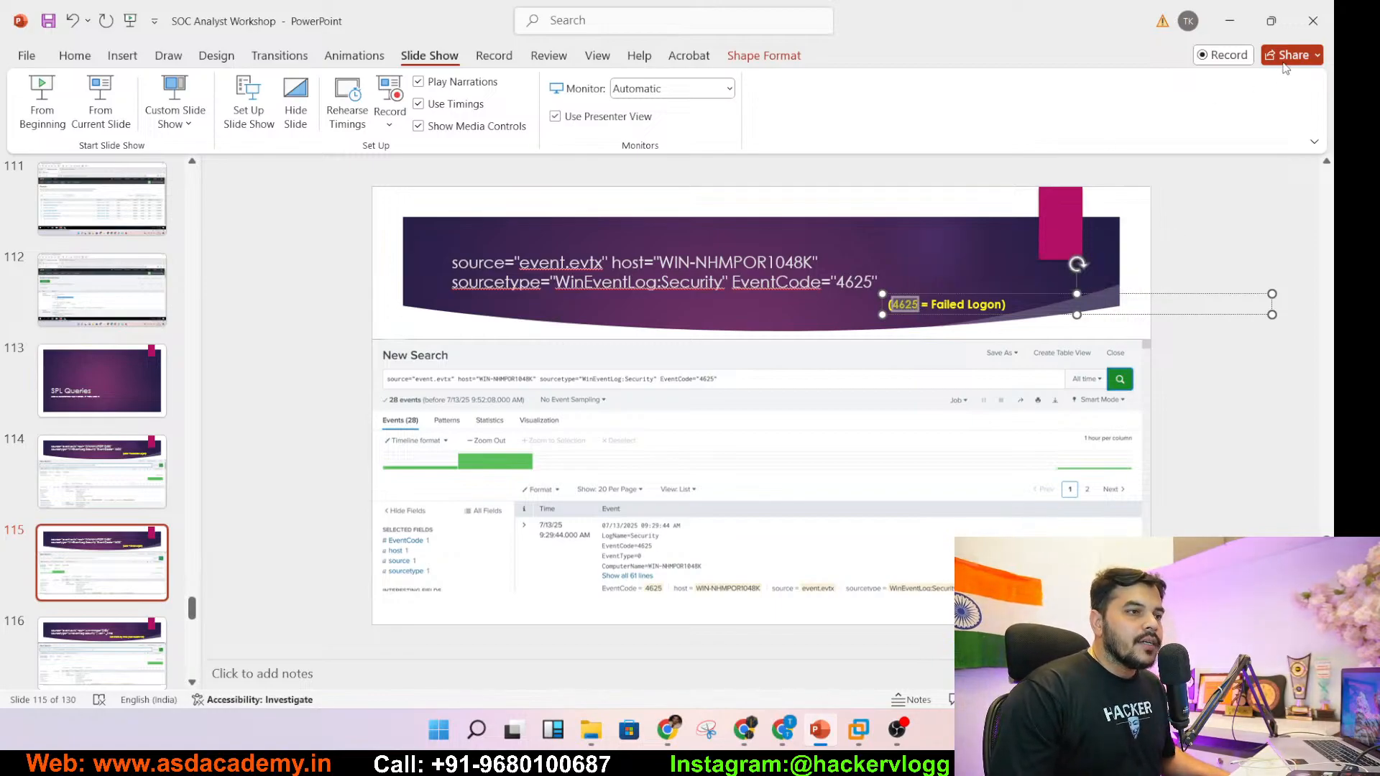
click(1230, 21)
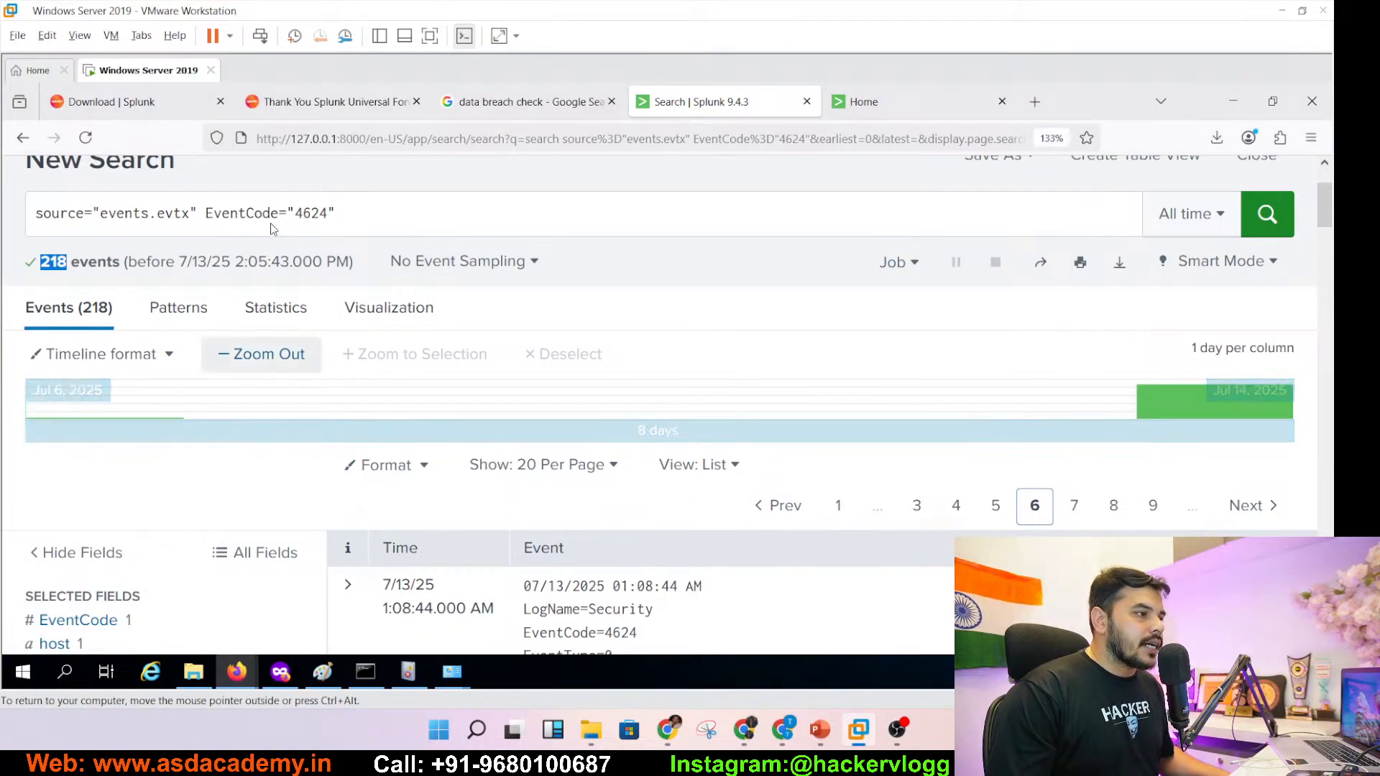
- Change the search's EventCode from 4624 to 4625 and run it
click(320, 213)
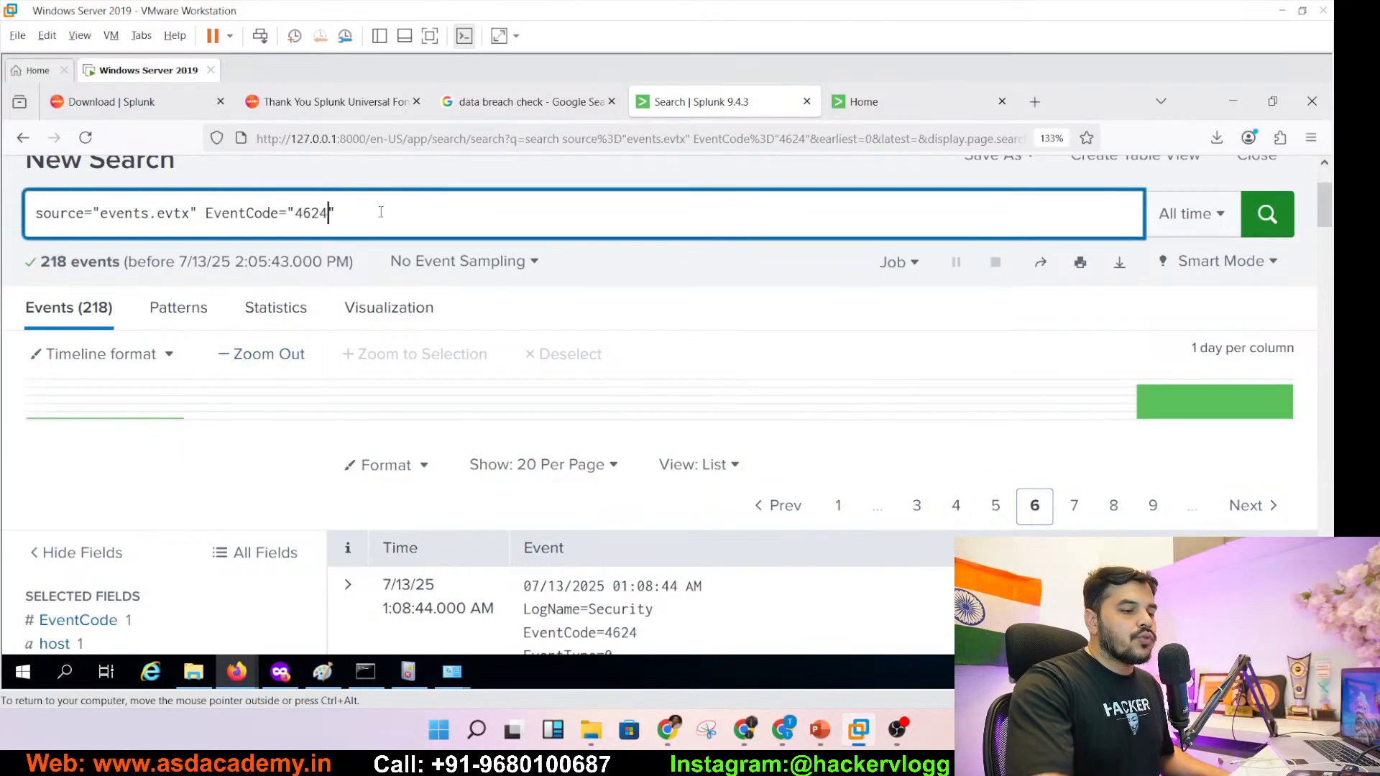
key(BackSpace)
text(5)
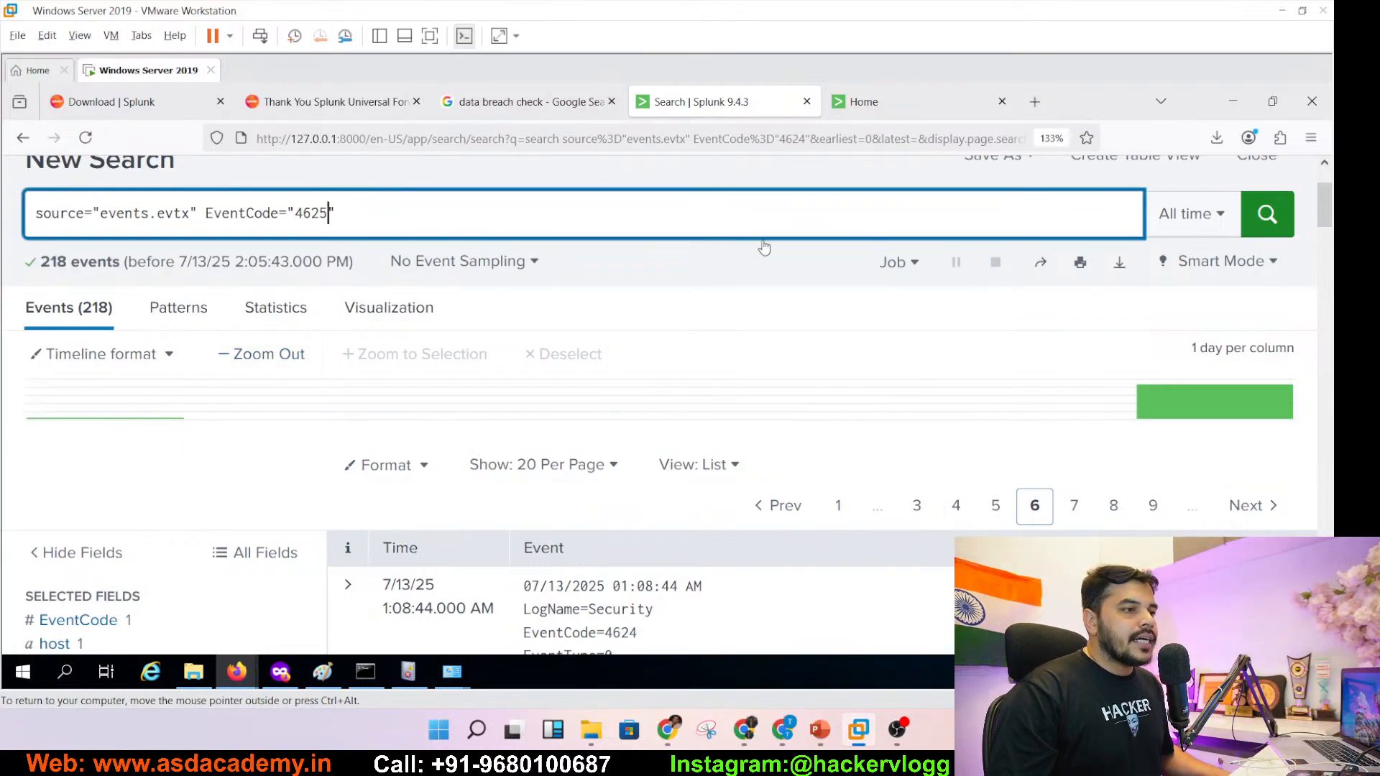
click(1268, 213)
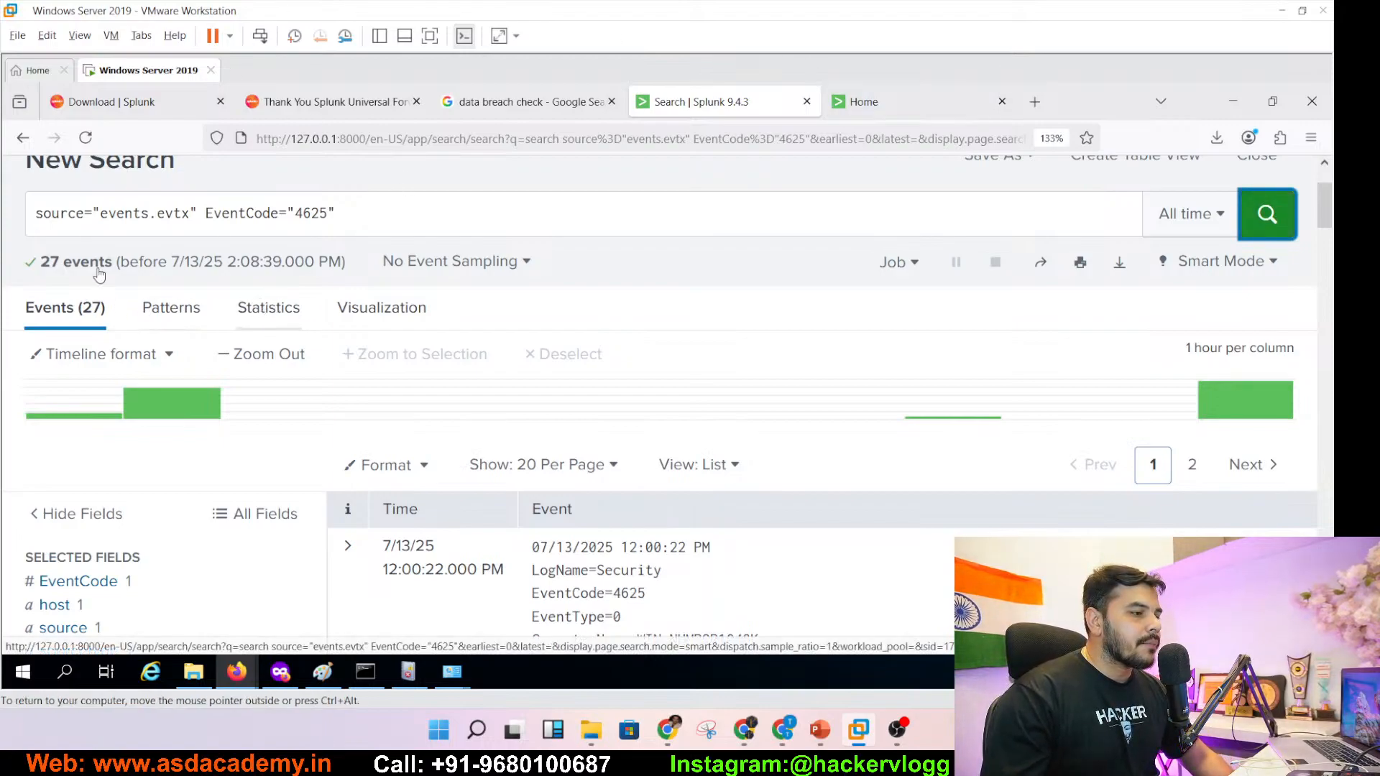
- Review the 27 failed-logon events and their visualization, then return to PowerPoint
drag(40, 261, 114, 262)
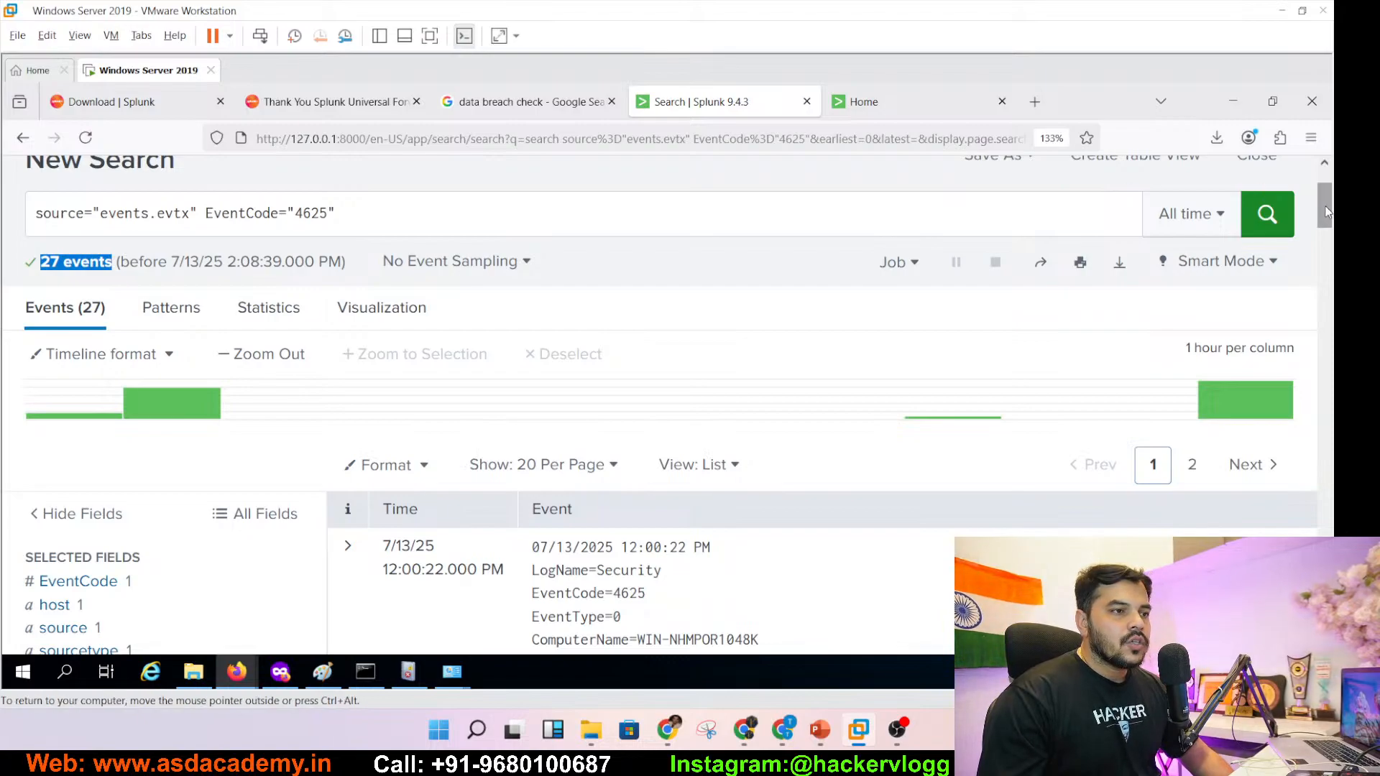
mouse_move(1327, 208)
mouse_down()
mouse_move(1328, 251)
mouse_move(1328, 236)
mouse_up()
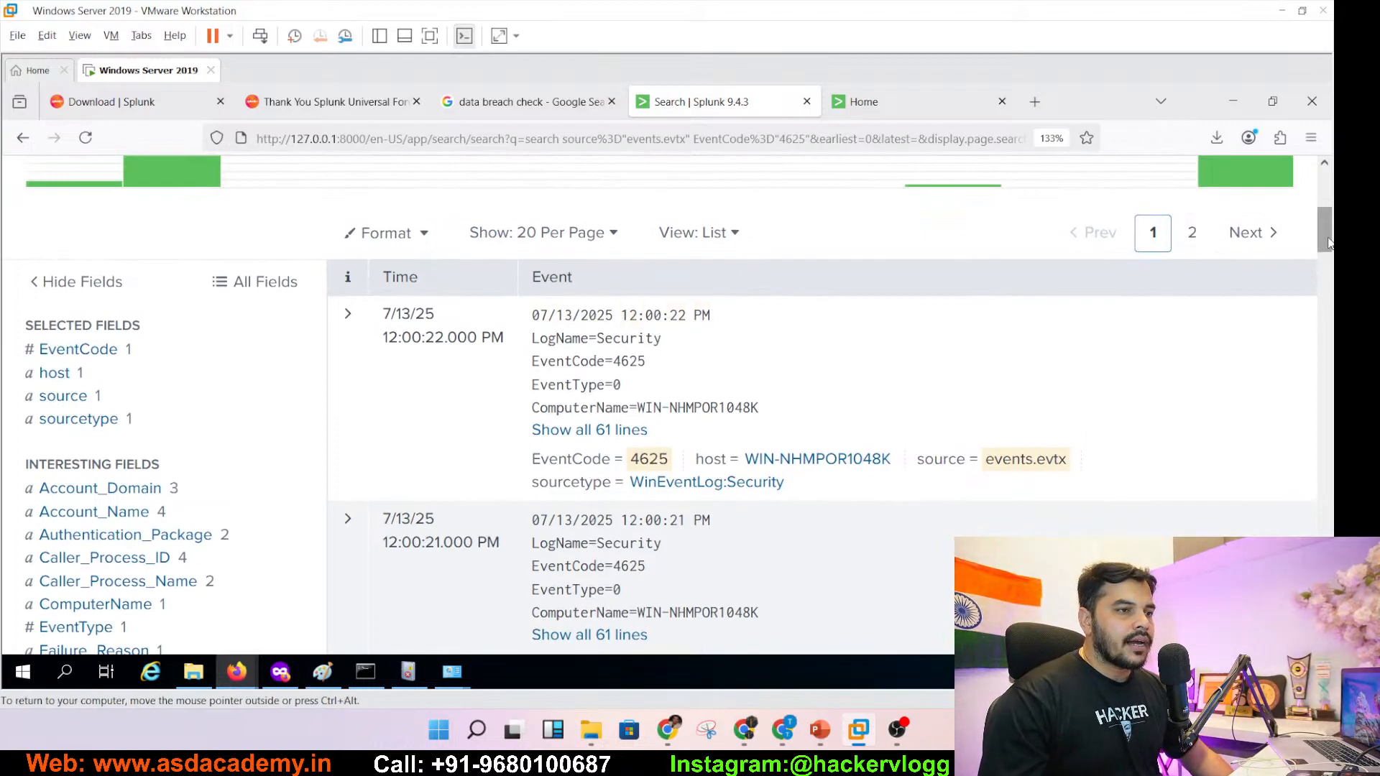
drag(1327, 237, 1310, 614)
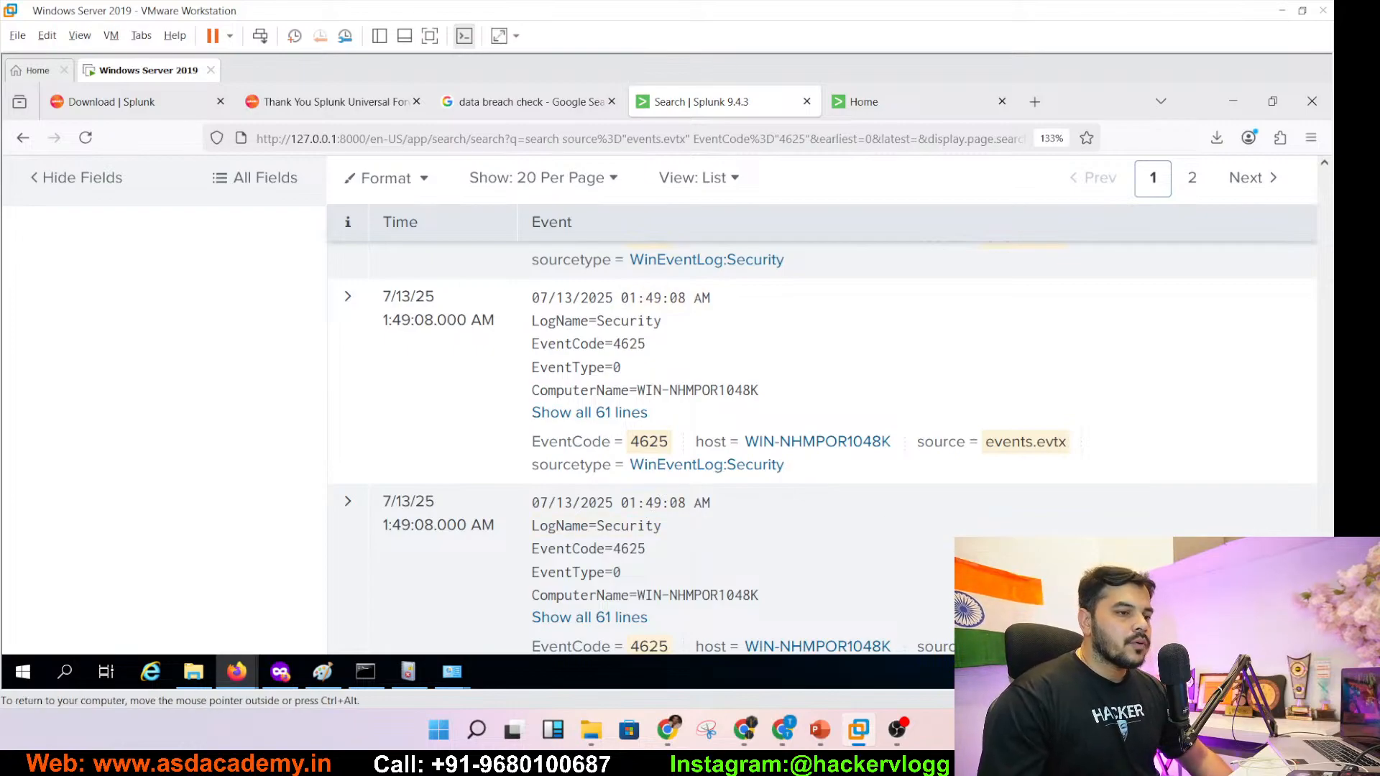
drag(1324, 564, 1327, 211)
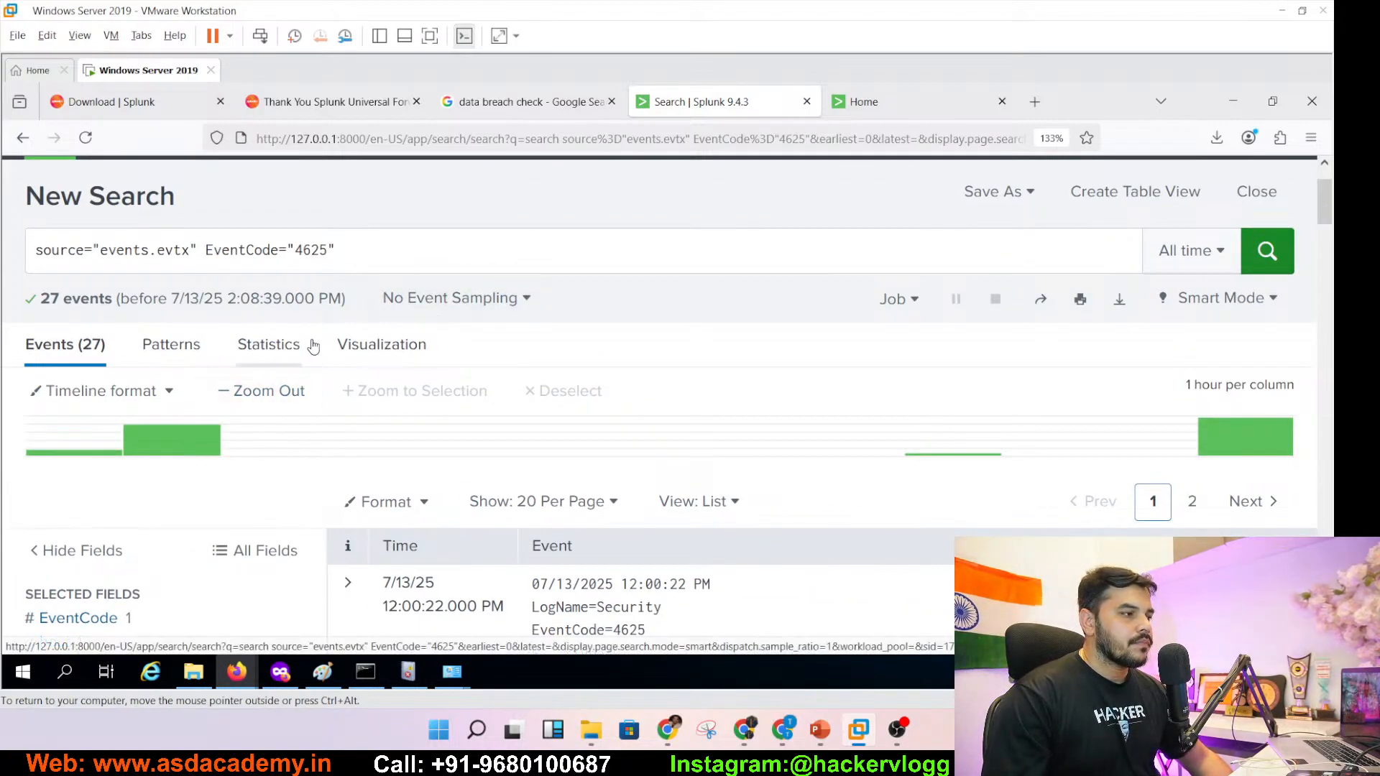
click(370, 346)
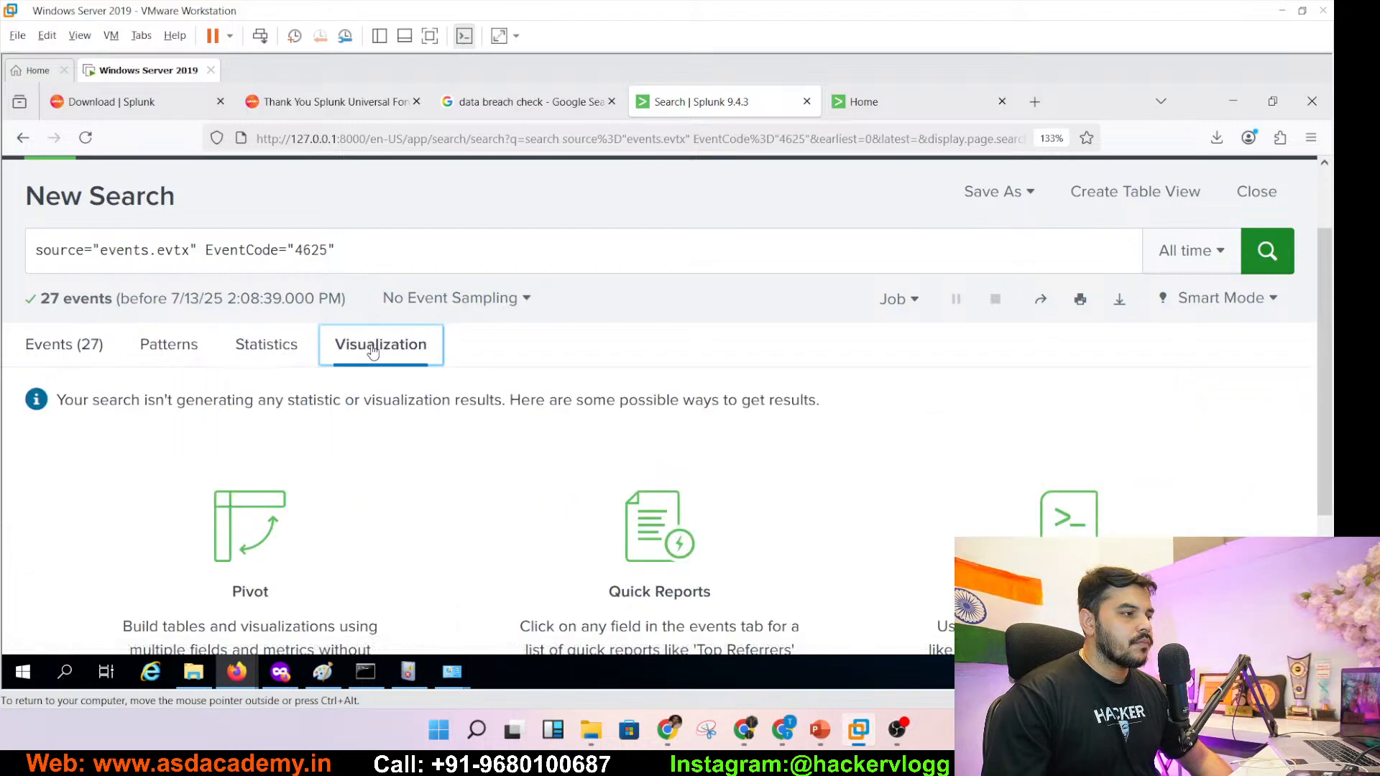
click(62, 345)
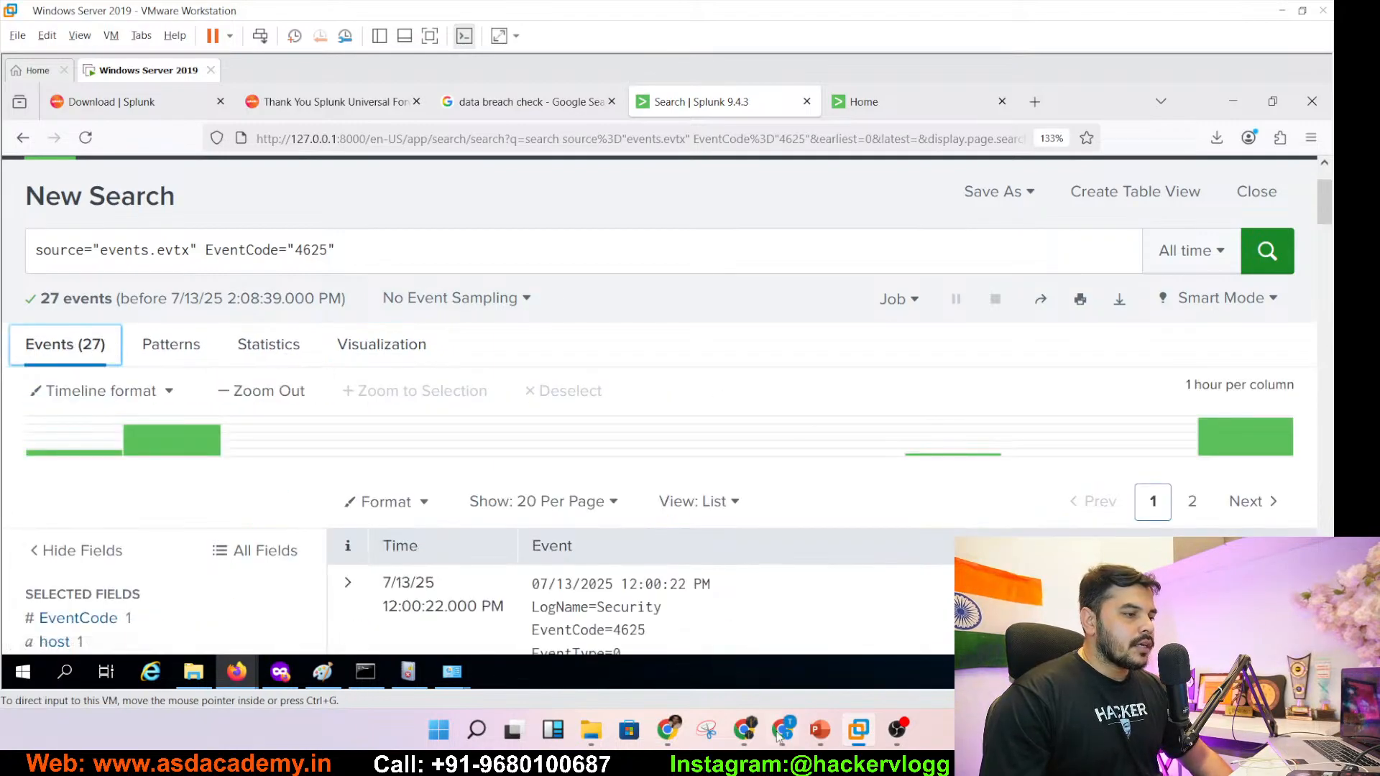
click(820, 730)
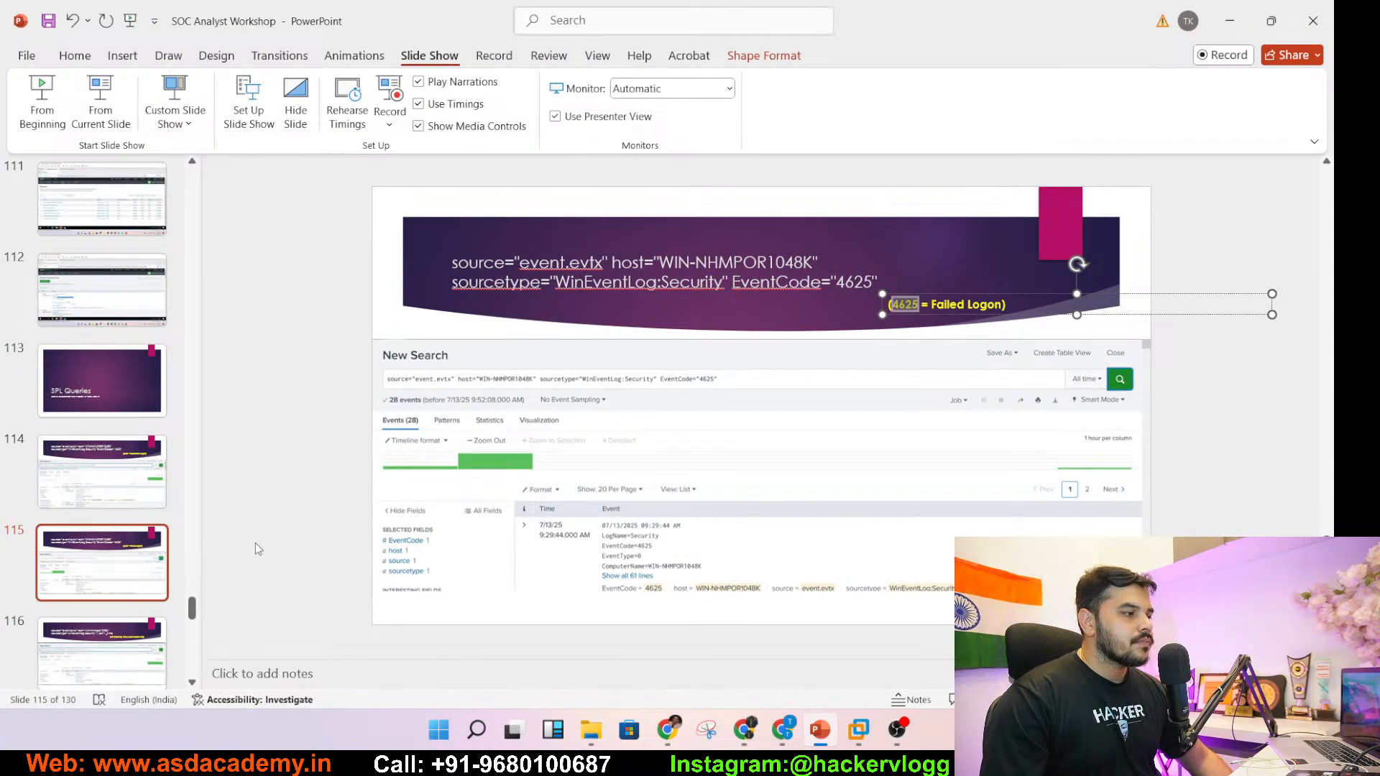
- Present slide 116 on sorting by _time, then exit and select '| sort - _time'
click(102, 651)
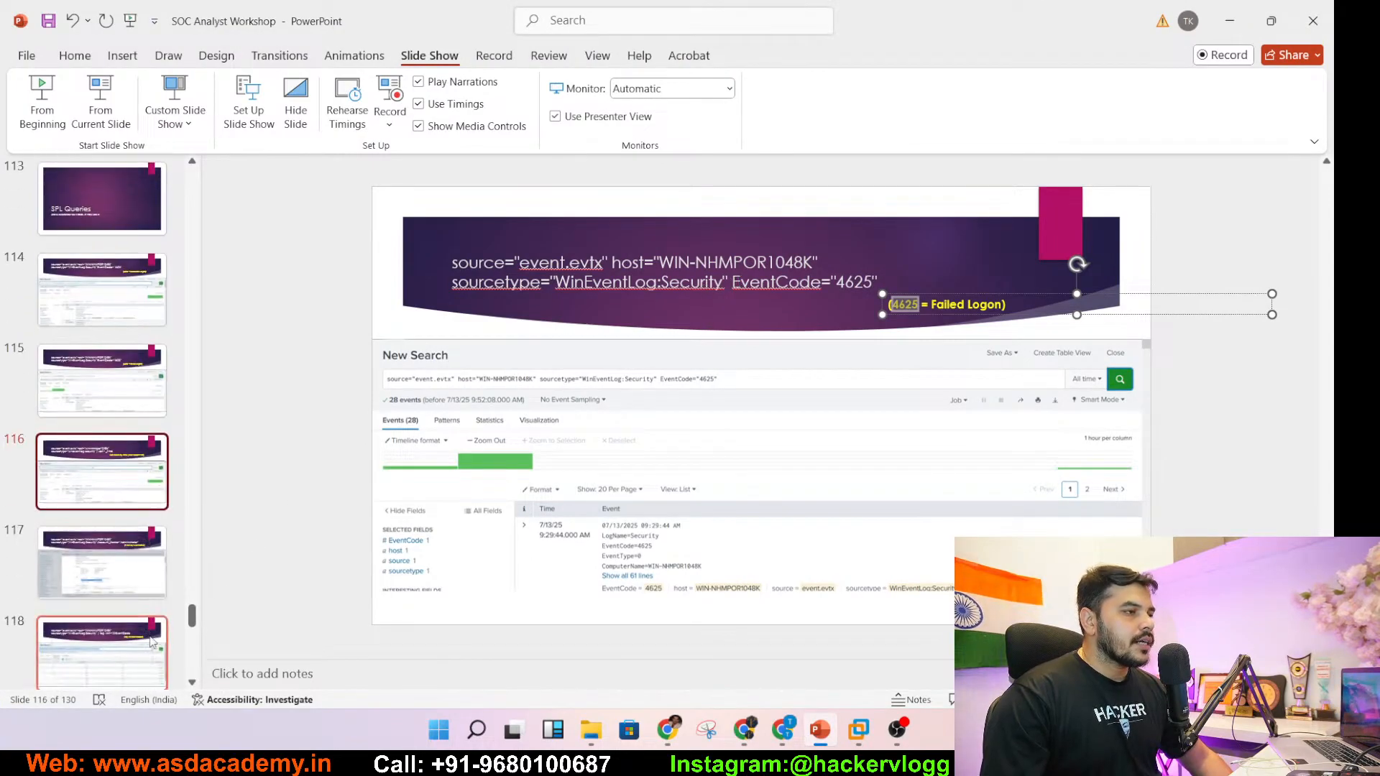
click(93, 128)
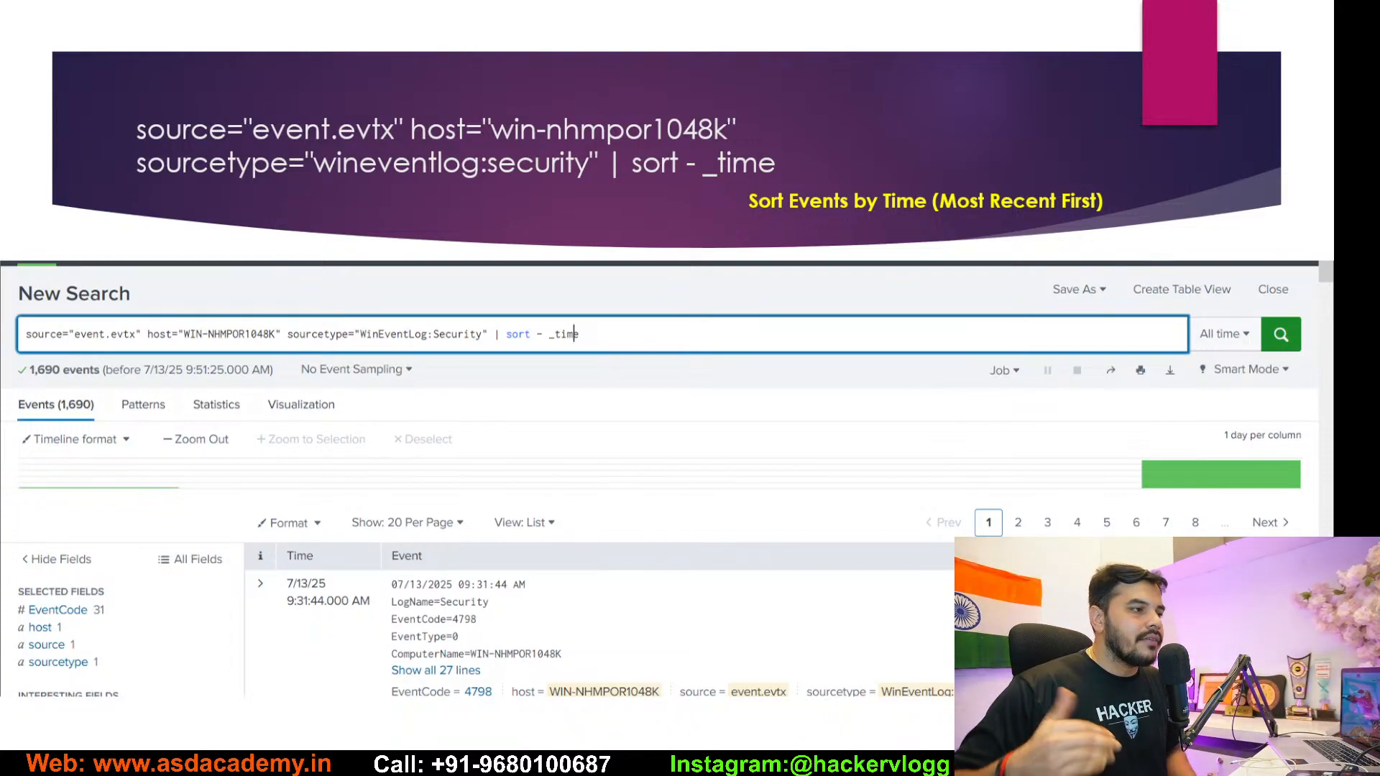
key(Escape)
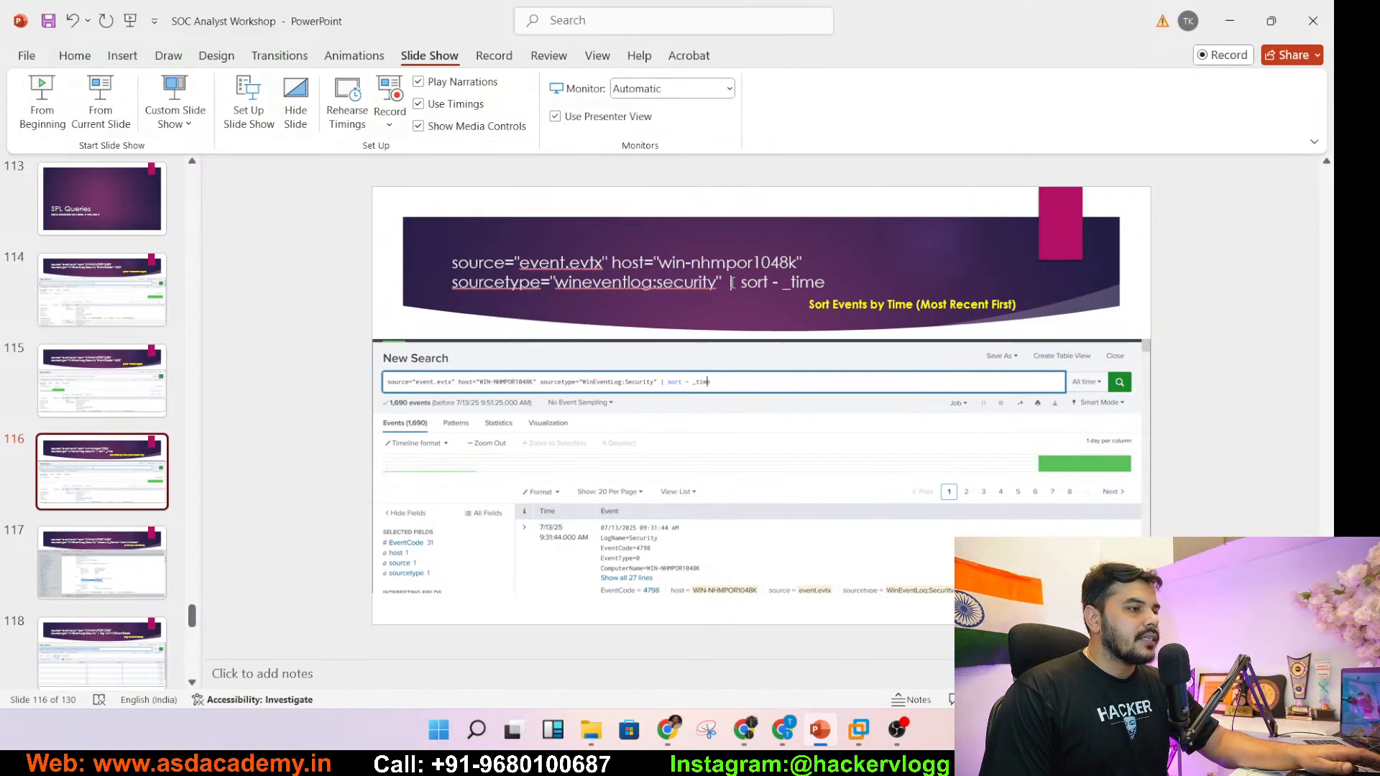
drag(727, 283, 827, 283)
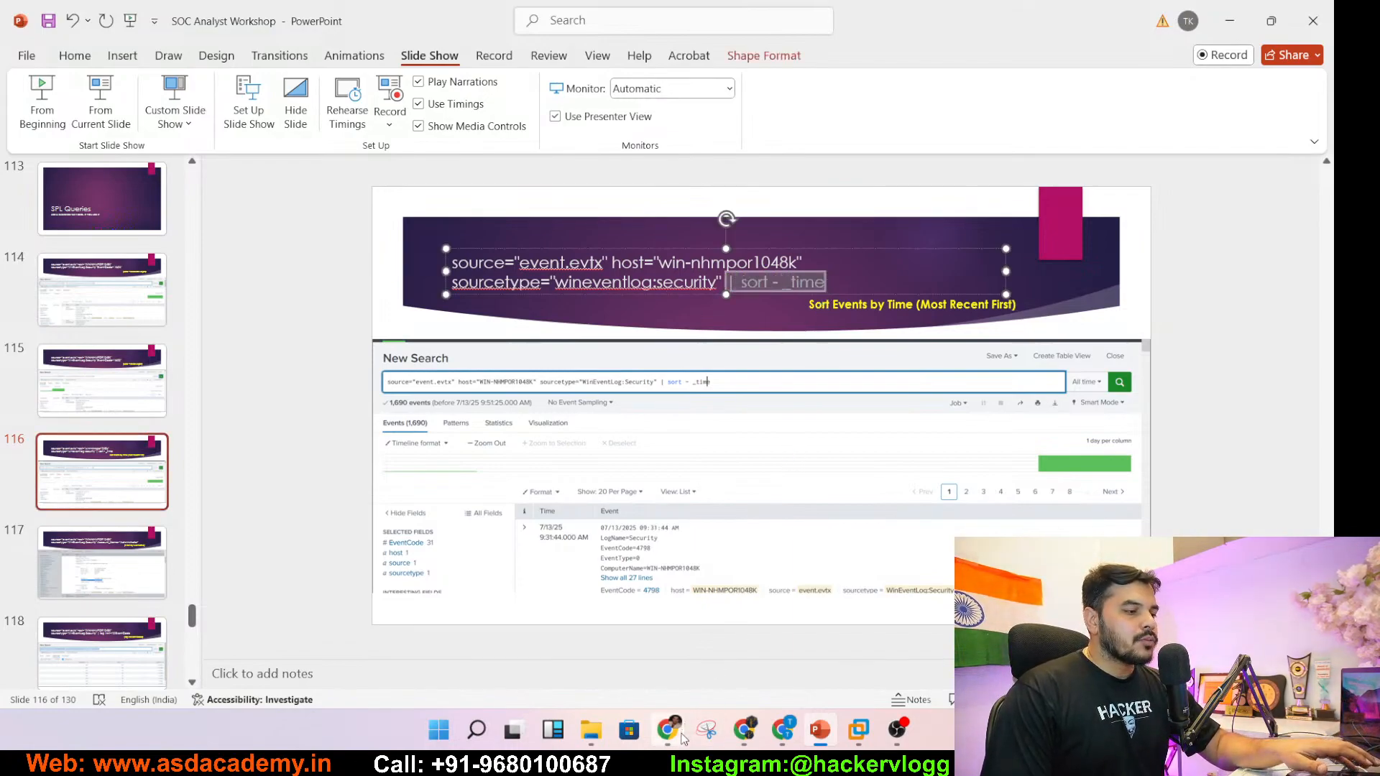
- Post '| sort - _time' to the YouTube Studio live chat, then restore the Splunk VM
mouse_move(668, 730)
click(640, 687)
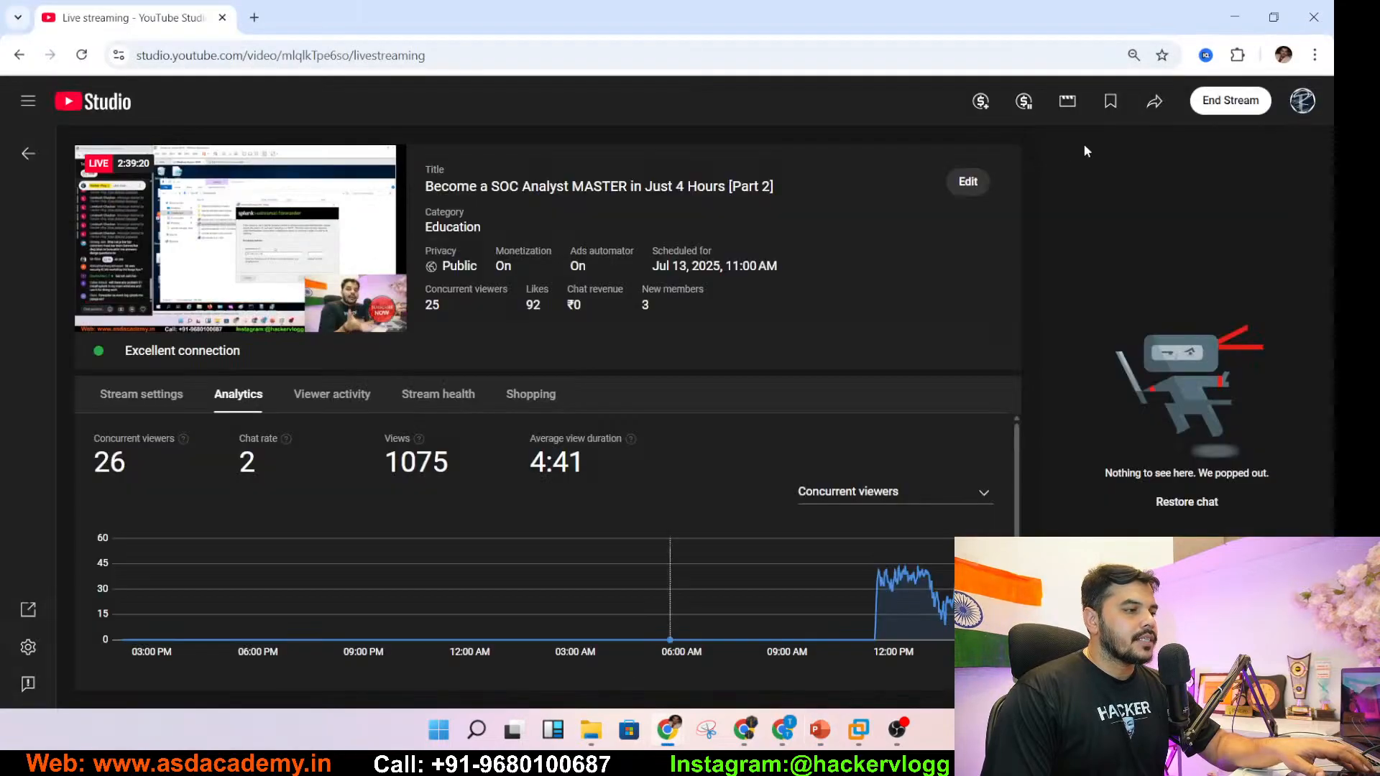
key(alt+Tab)
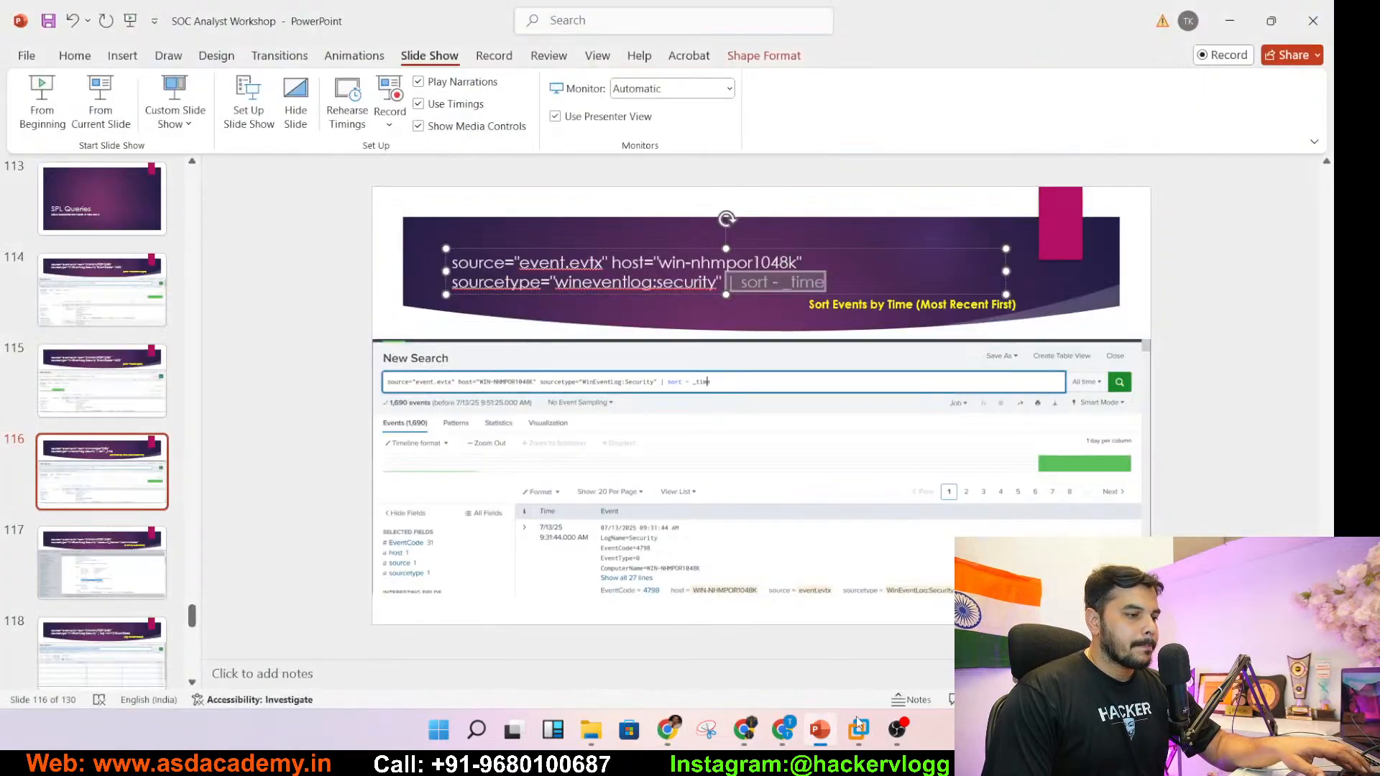
mouse_move(744, 732)
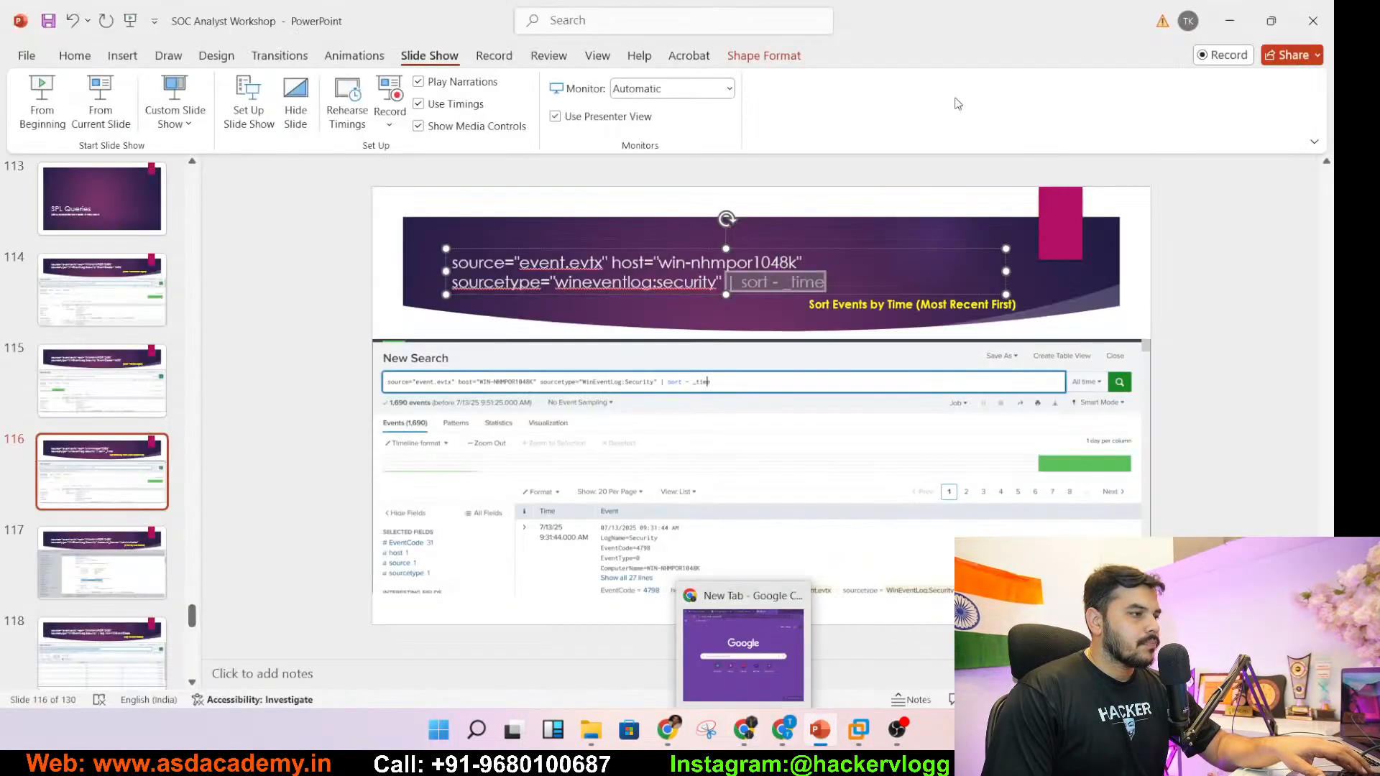
click(859, 730)
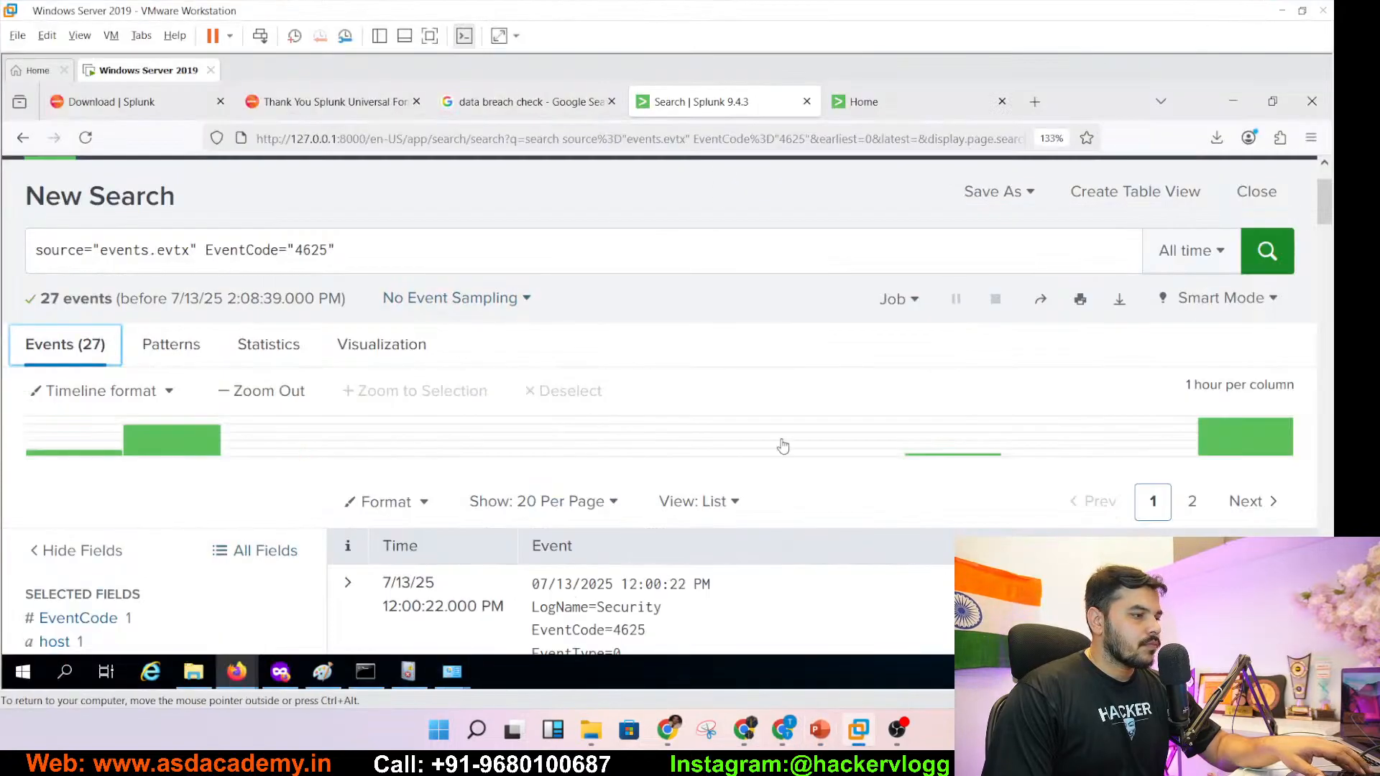
click(1282, 10)
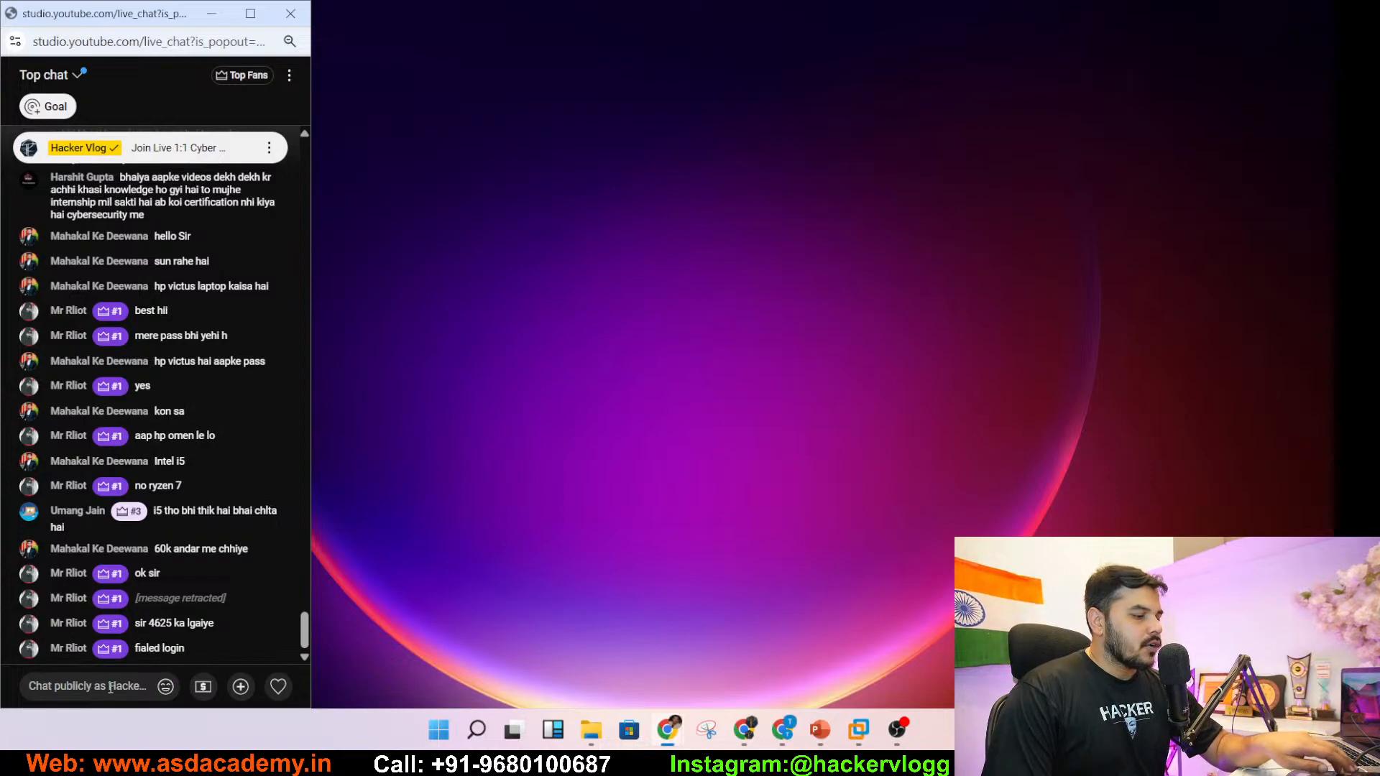
text(| sort - _time)
key(Return)
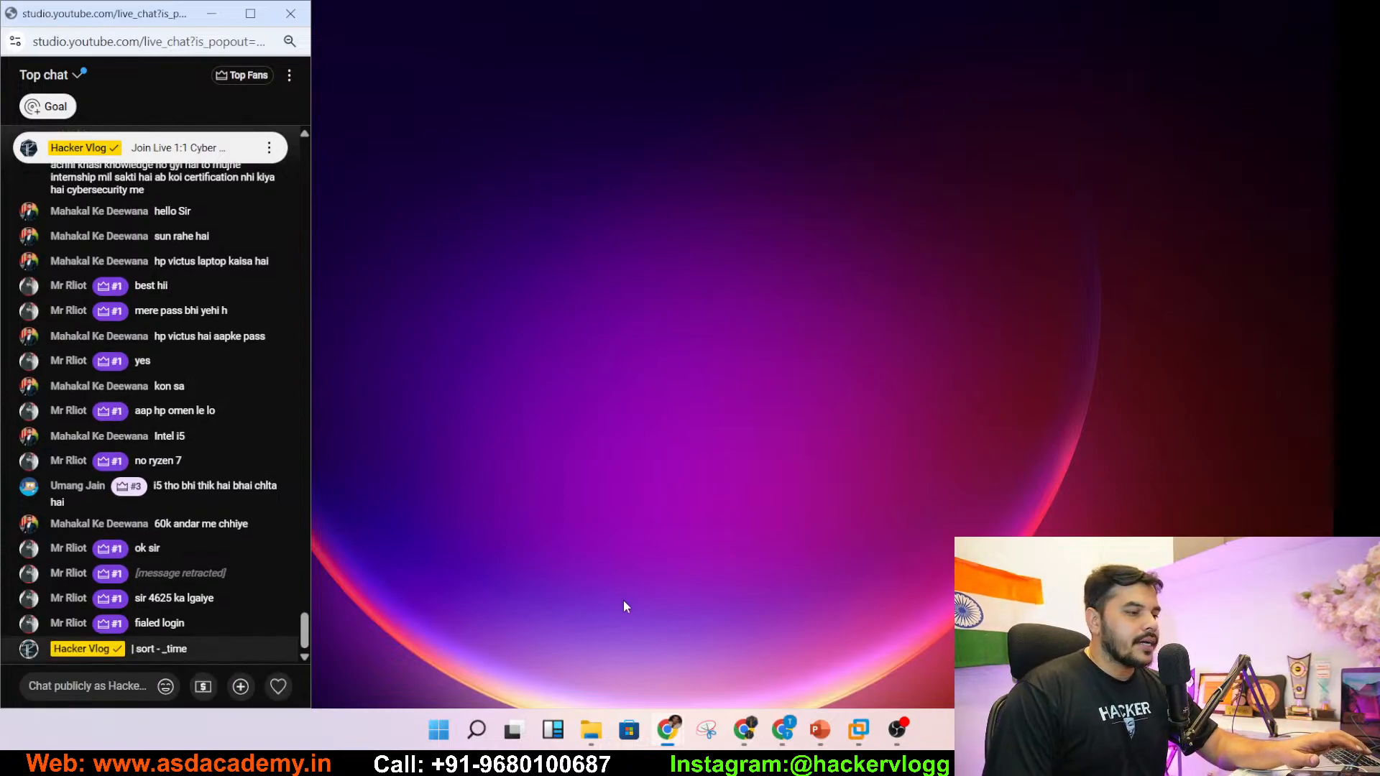
click(859, 730)
click(930, 594)
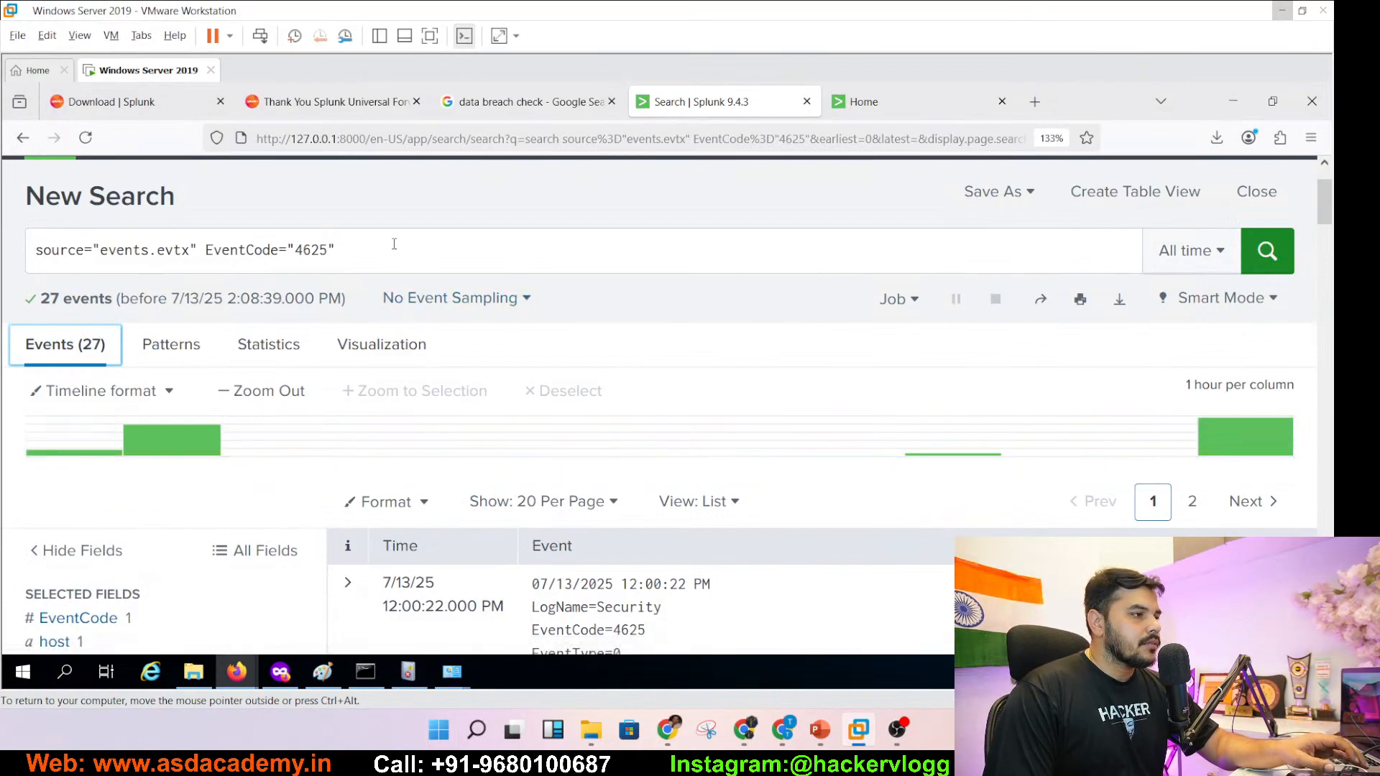
- Replace the EventCode filter with '| sort - _time', run it, and scroll the newest-first events
click(394, 244)
key(BackSpace)
key(BackSpace)
key(BackSpace)
key(BackSpace)
key(BackSpace)
key(BackSpace)
key(BackSpace)
key(BackSpace)
key(BackSpace)
key(BackSpace)
key(BackSpace)
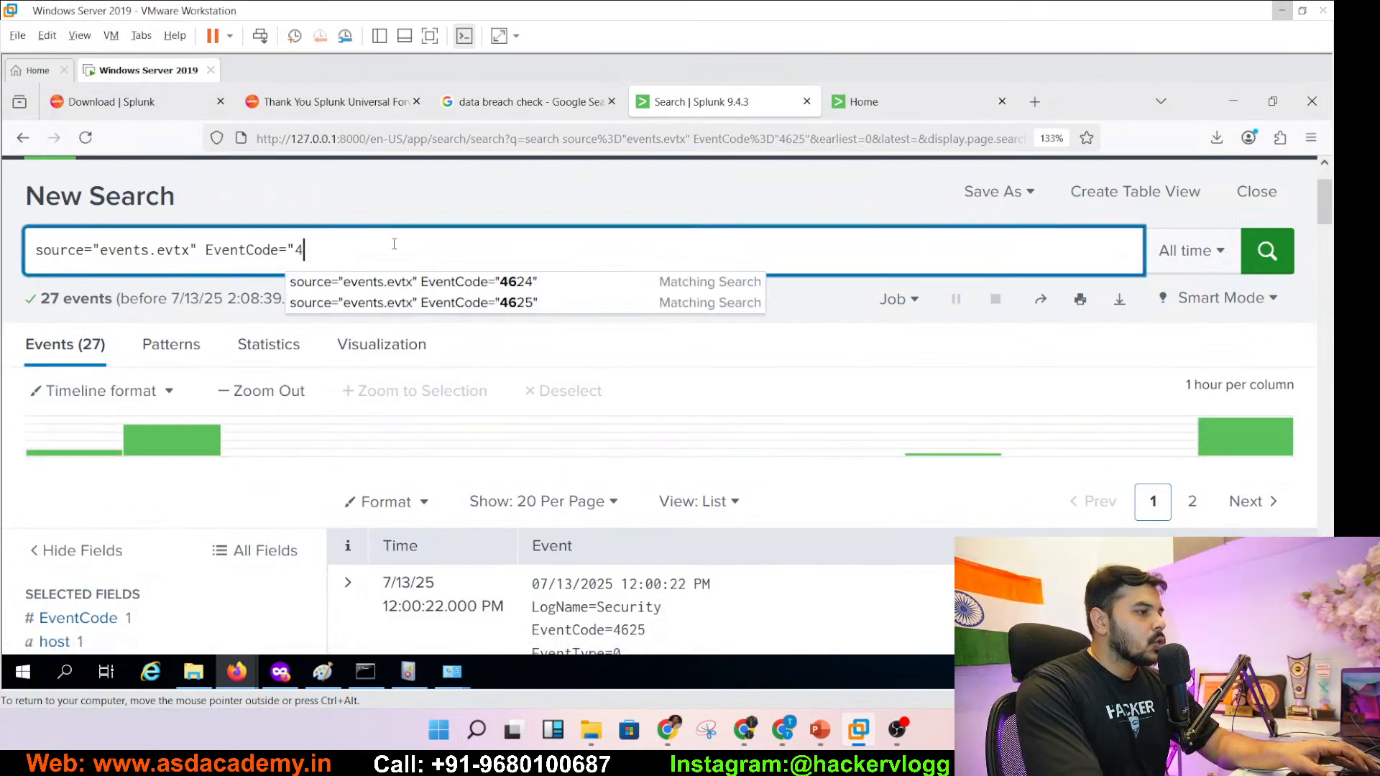
key(BackSpace)
key(BackSpace)
key(BackSpace)
key(BackSpace)
key(BackSpace)
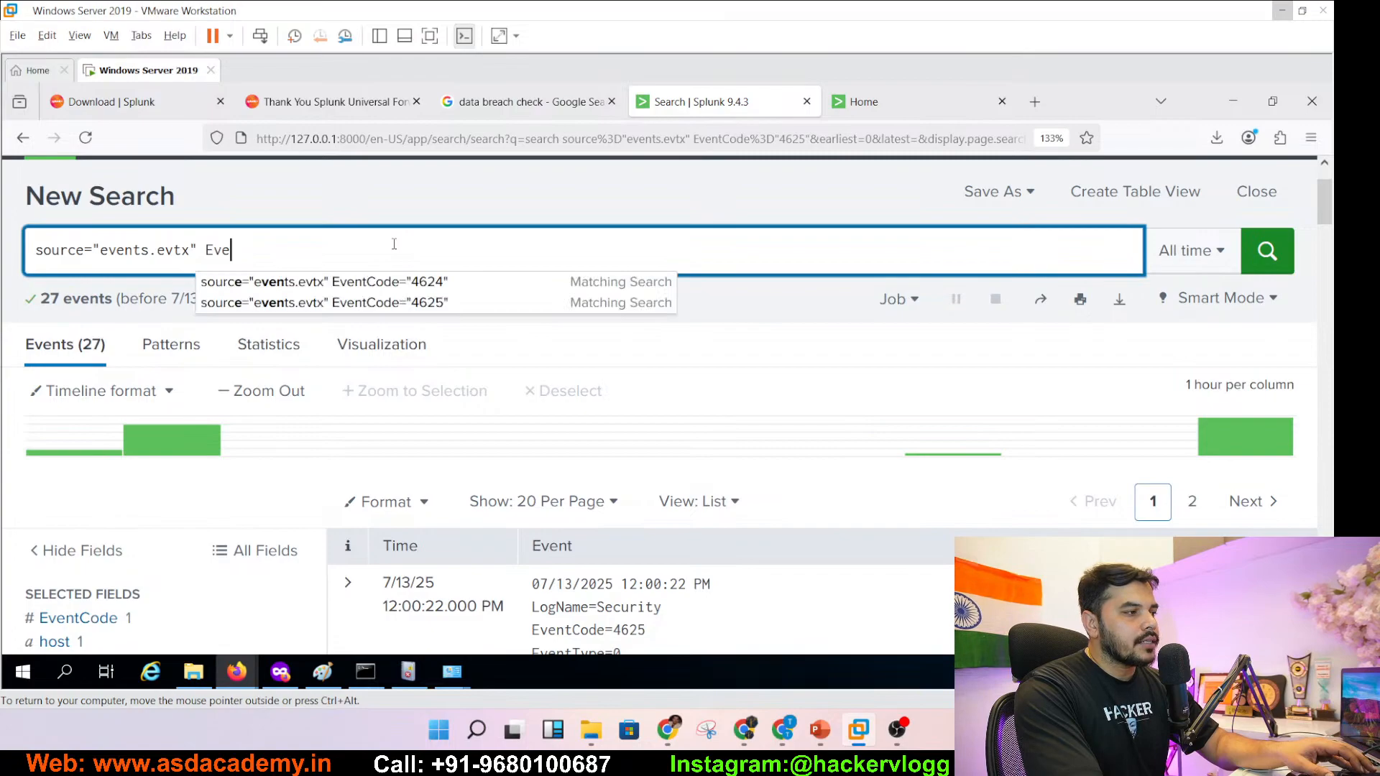
text(|)
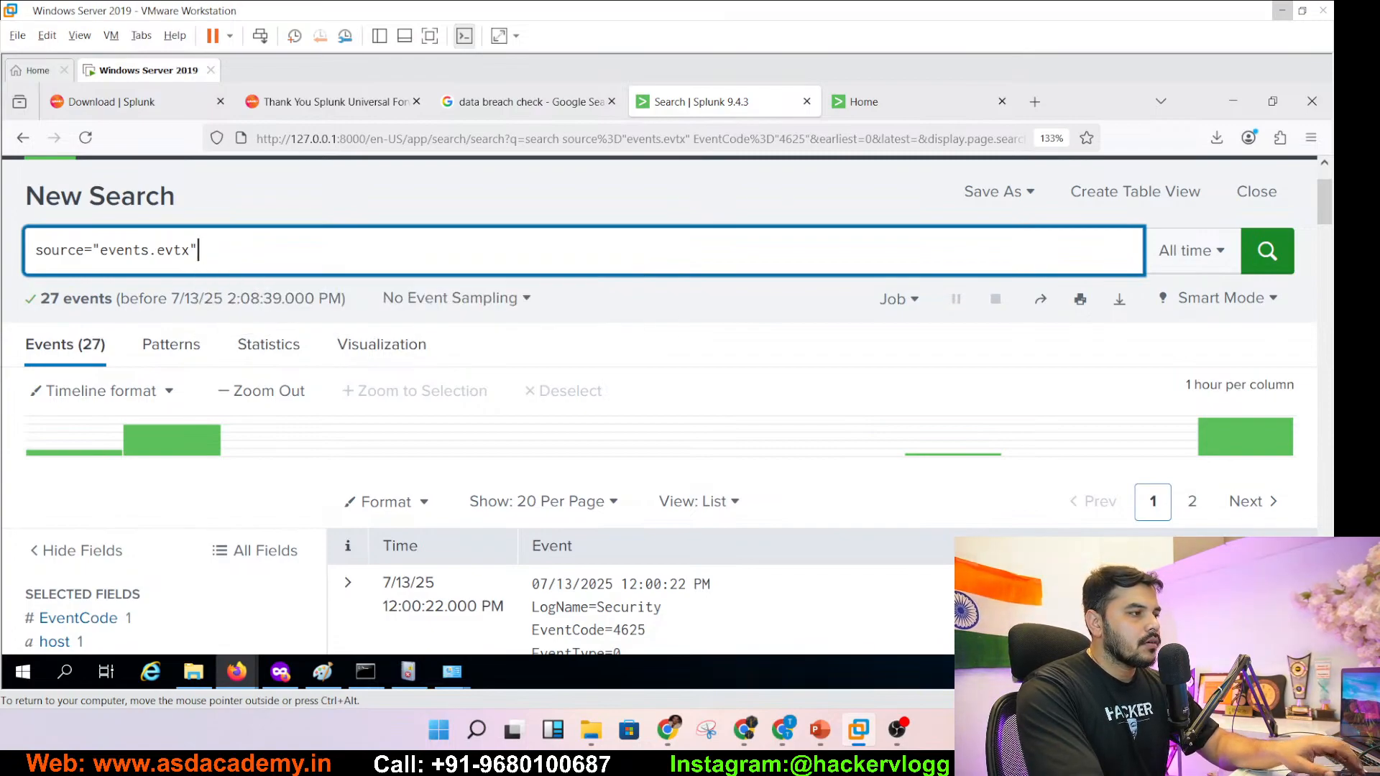
text( sort - _time)
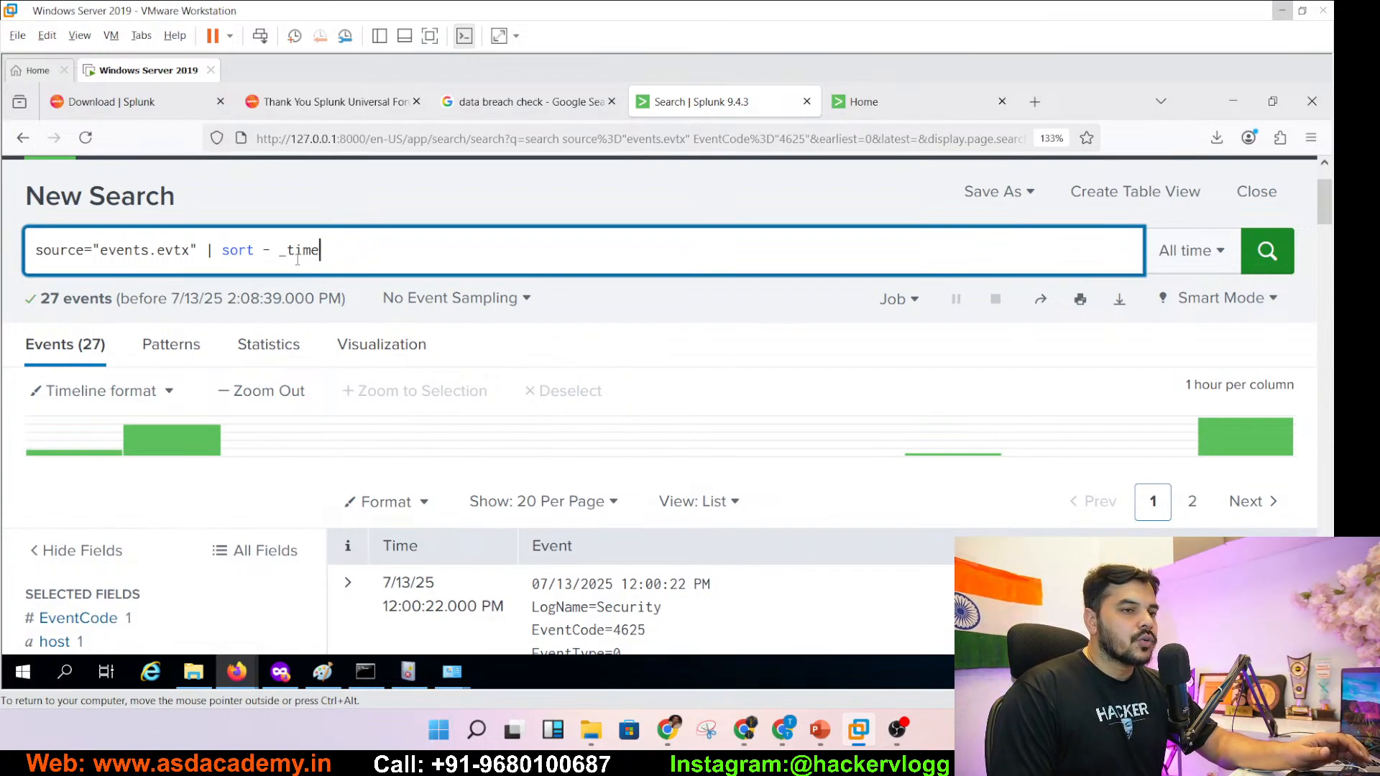
click(1280, 253)
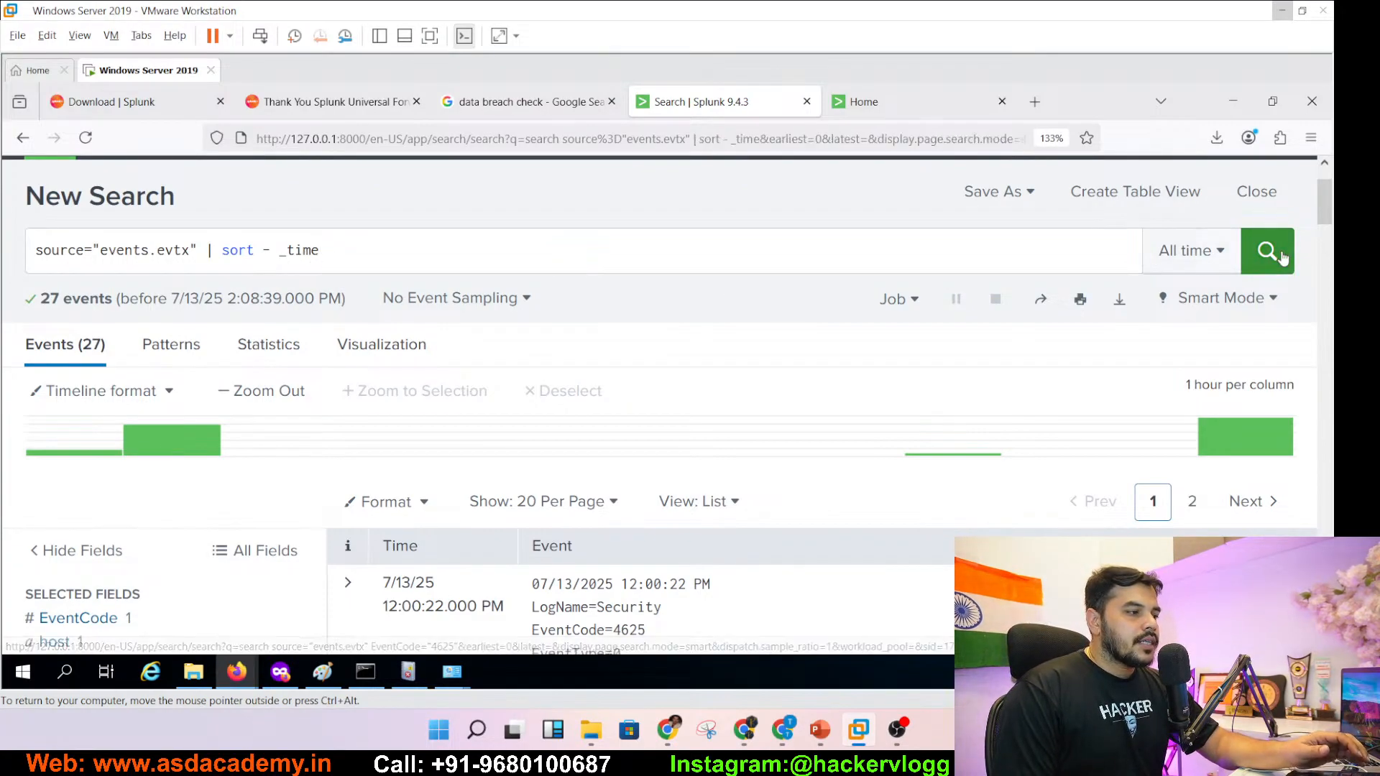
click(1280, 253)
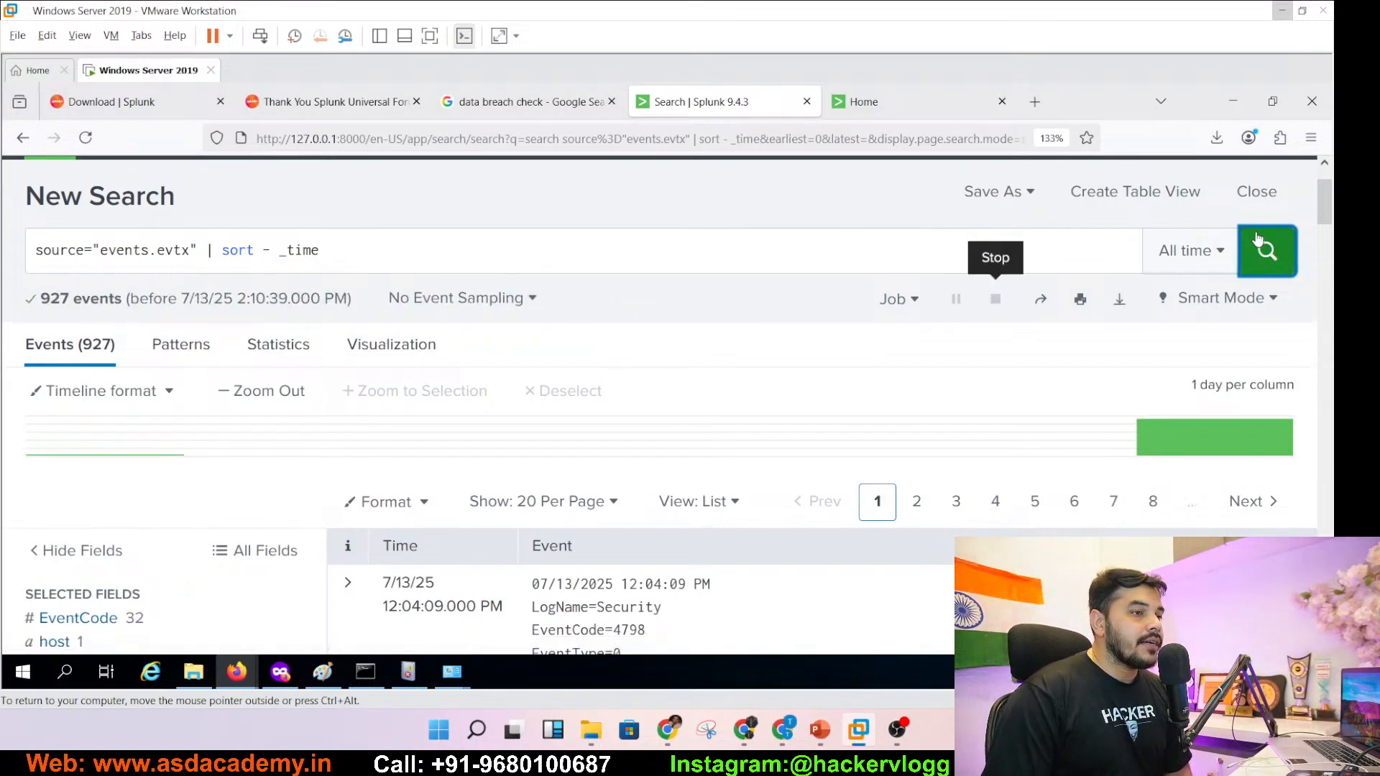
drag(1328, 215, 1329, 239)
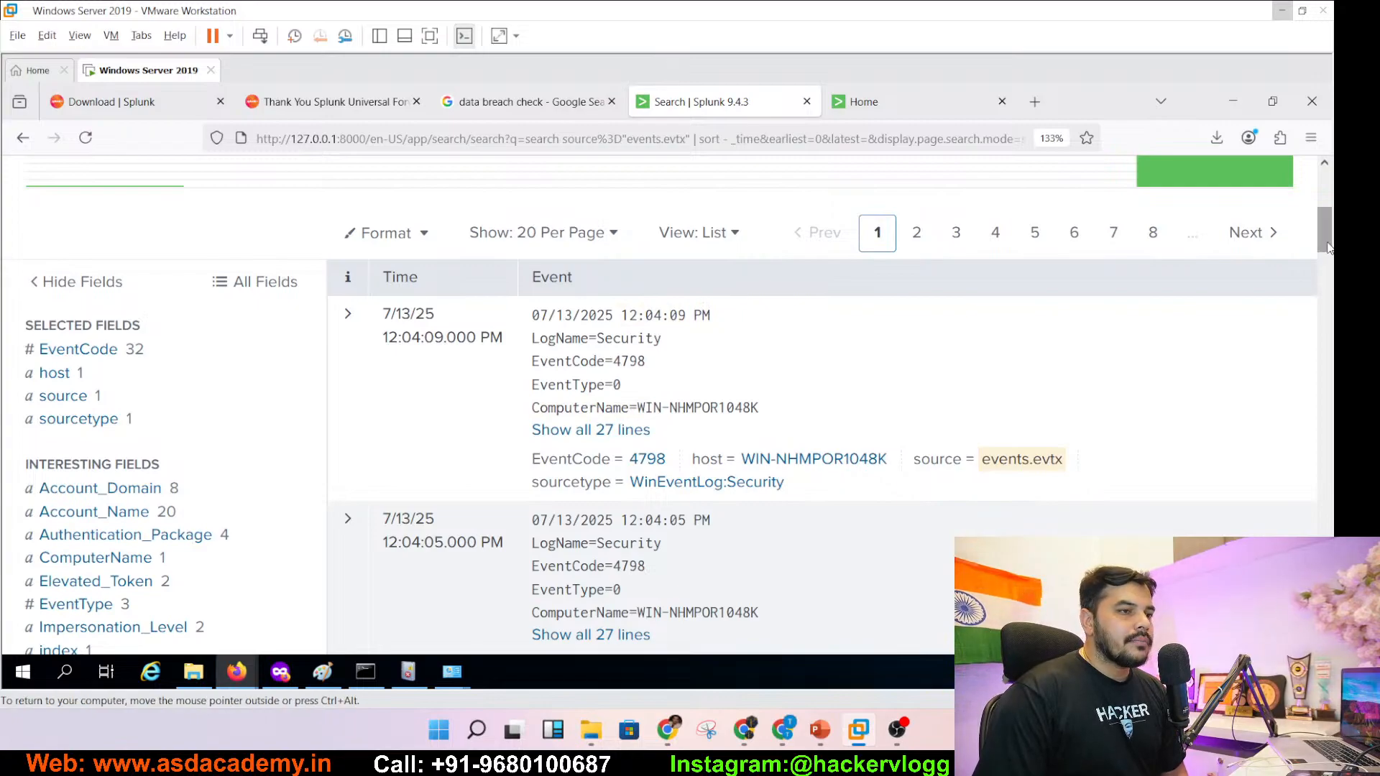
drag(1326, 257, 1315, 602)
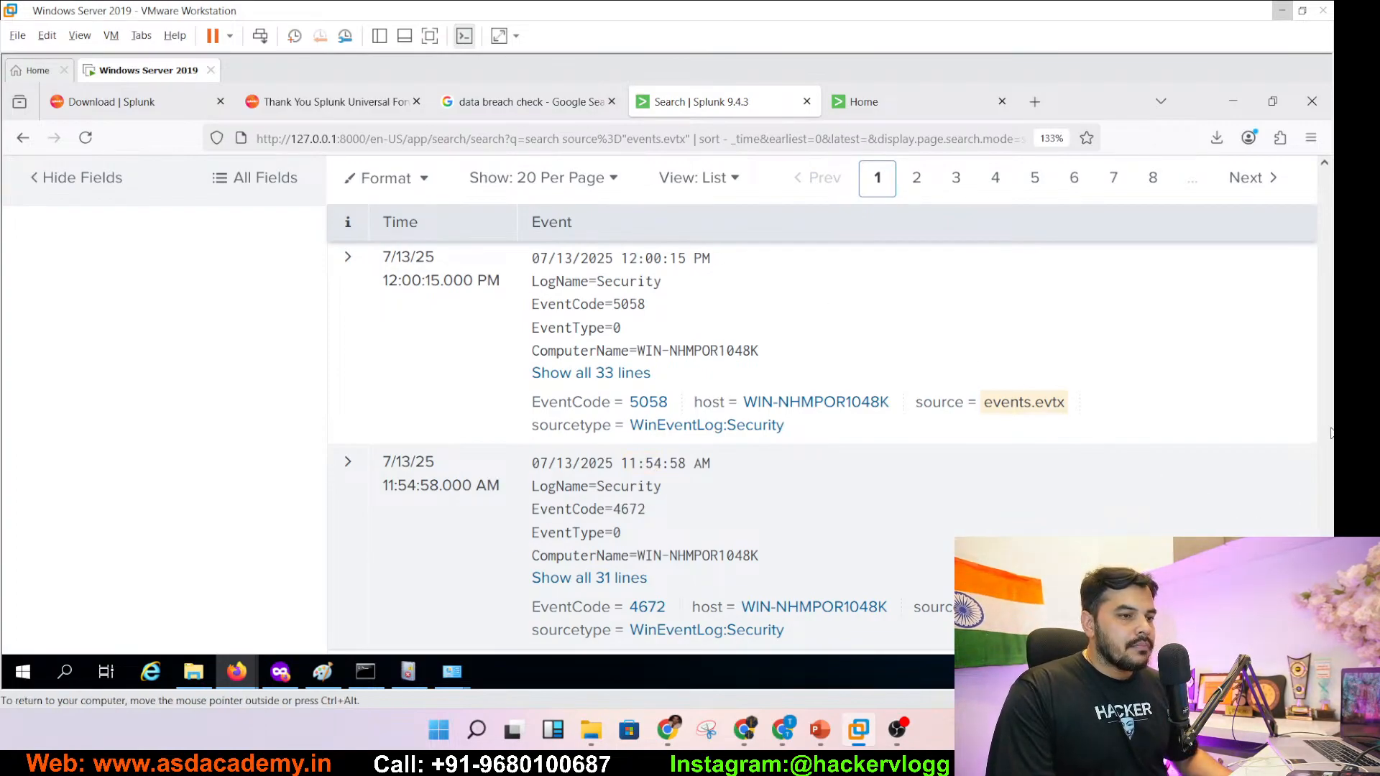
drag(1325, 603, 1329, 190)
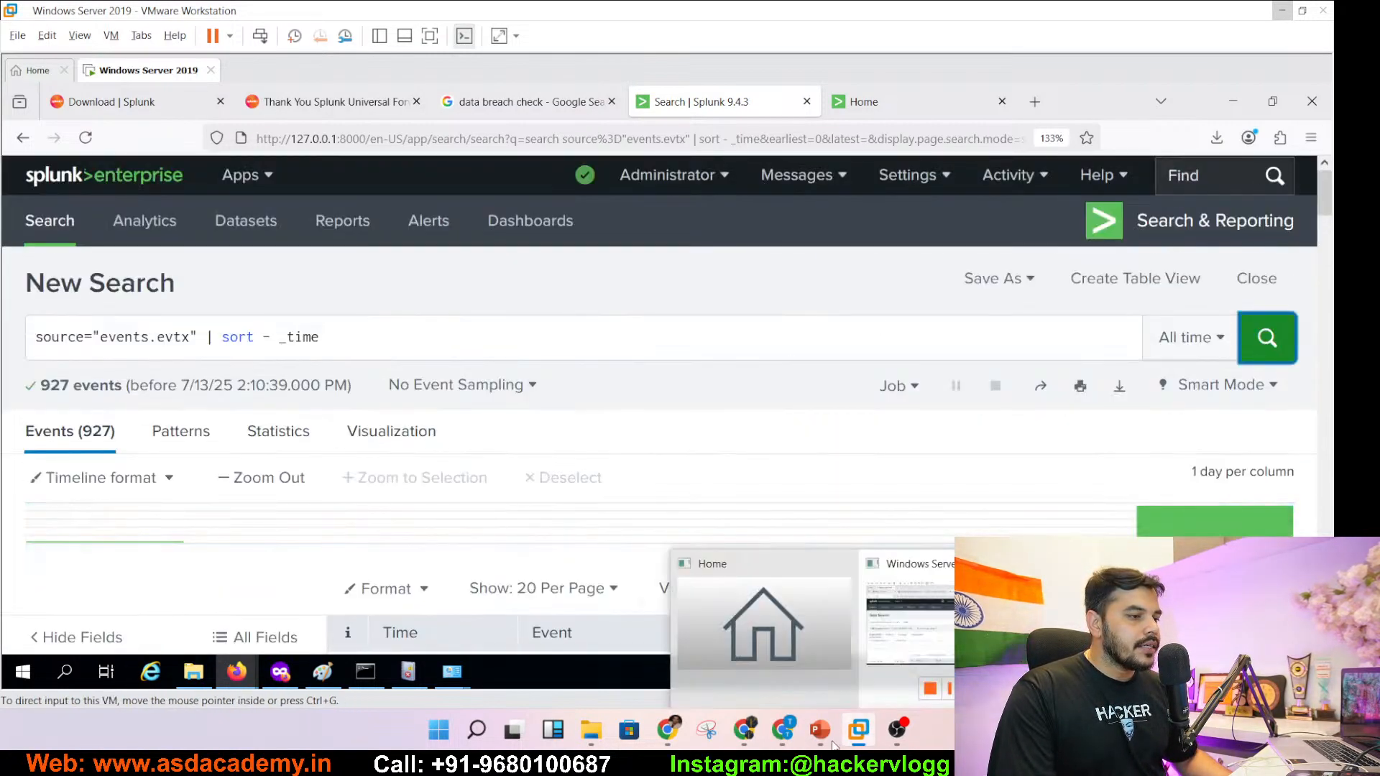
- Copy Account_Name="Administrator" from slide 117's Filter by Username query and return to Splunk
click(826, 736)
click(102, 563)
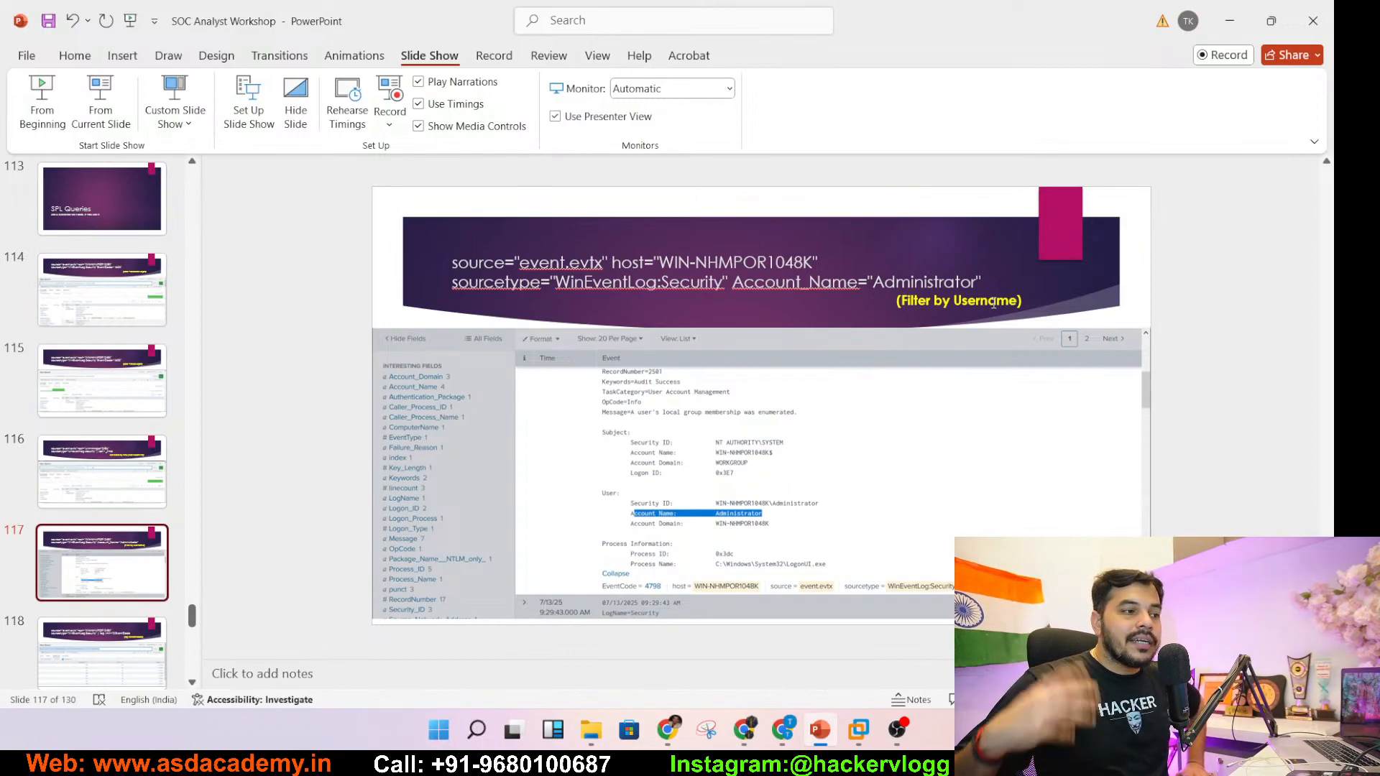
click(788, 281)
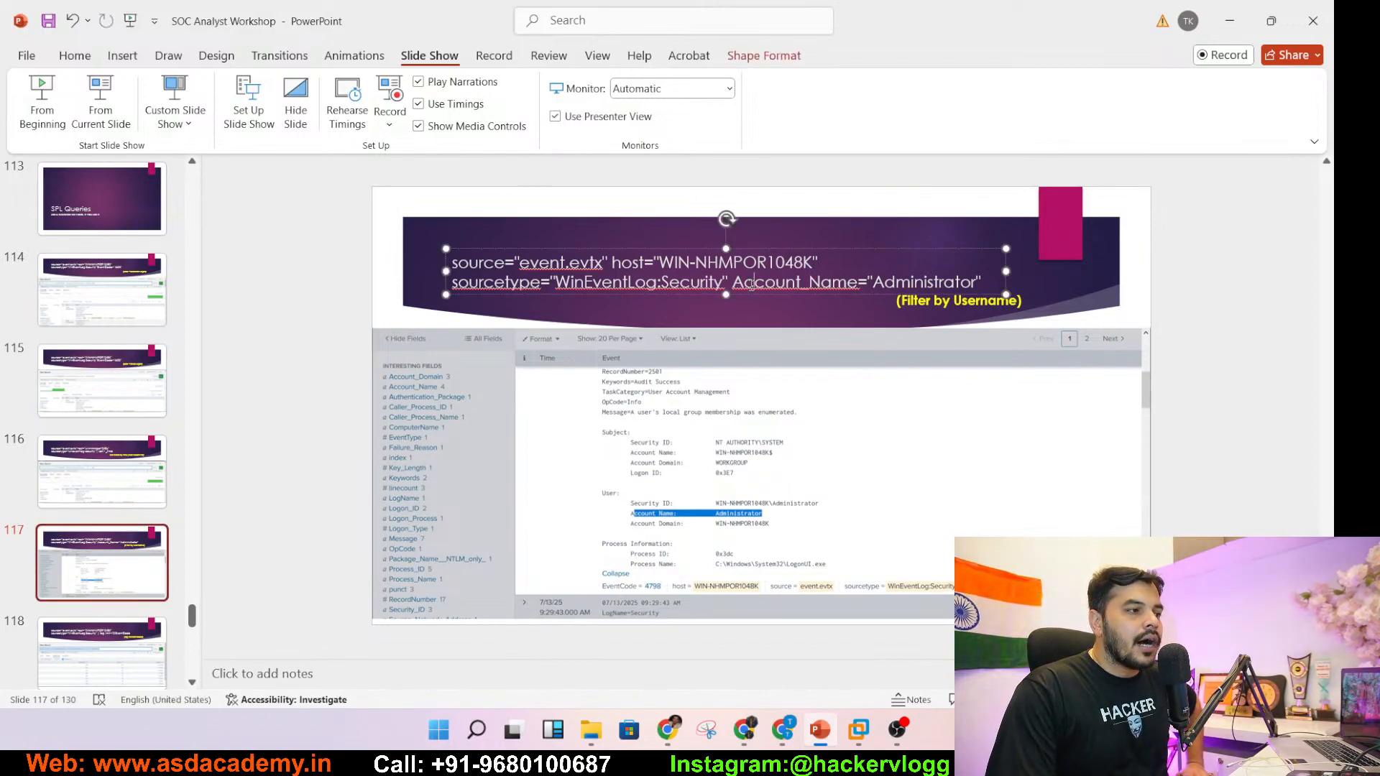
drag(733, 282, 987, 282)
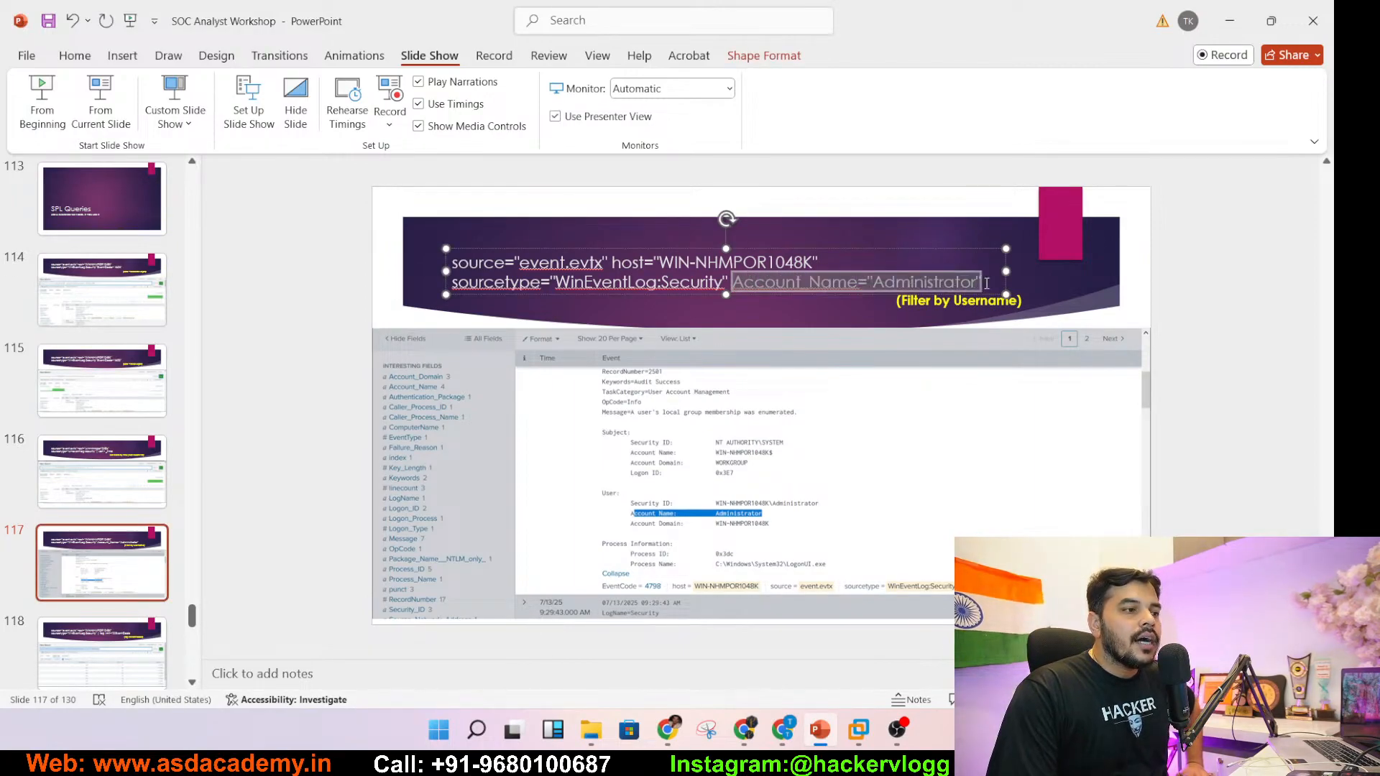
key(ctrl+c)
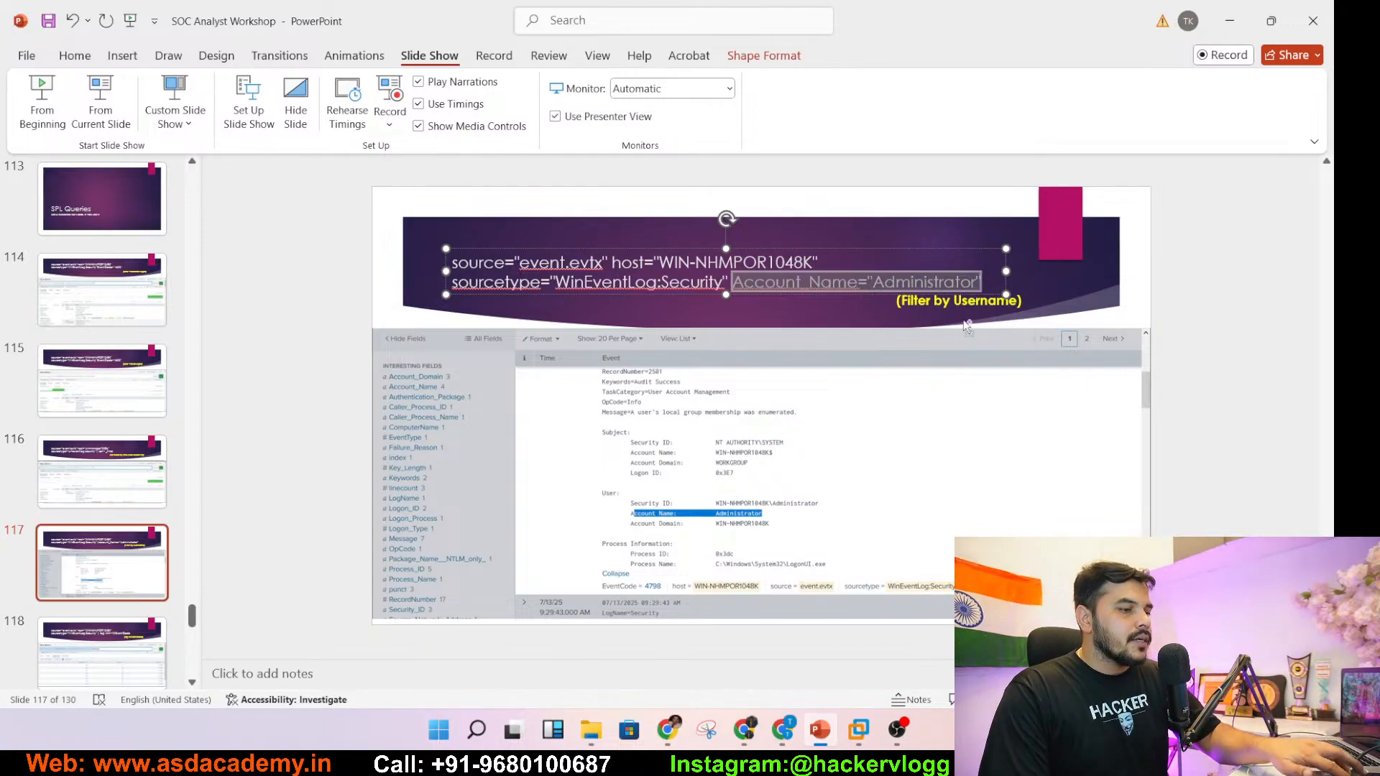
click(859, 729)
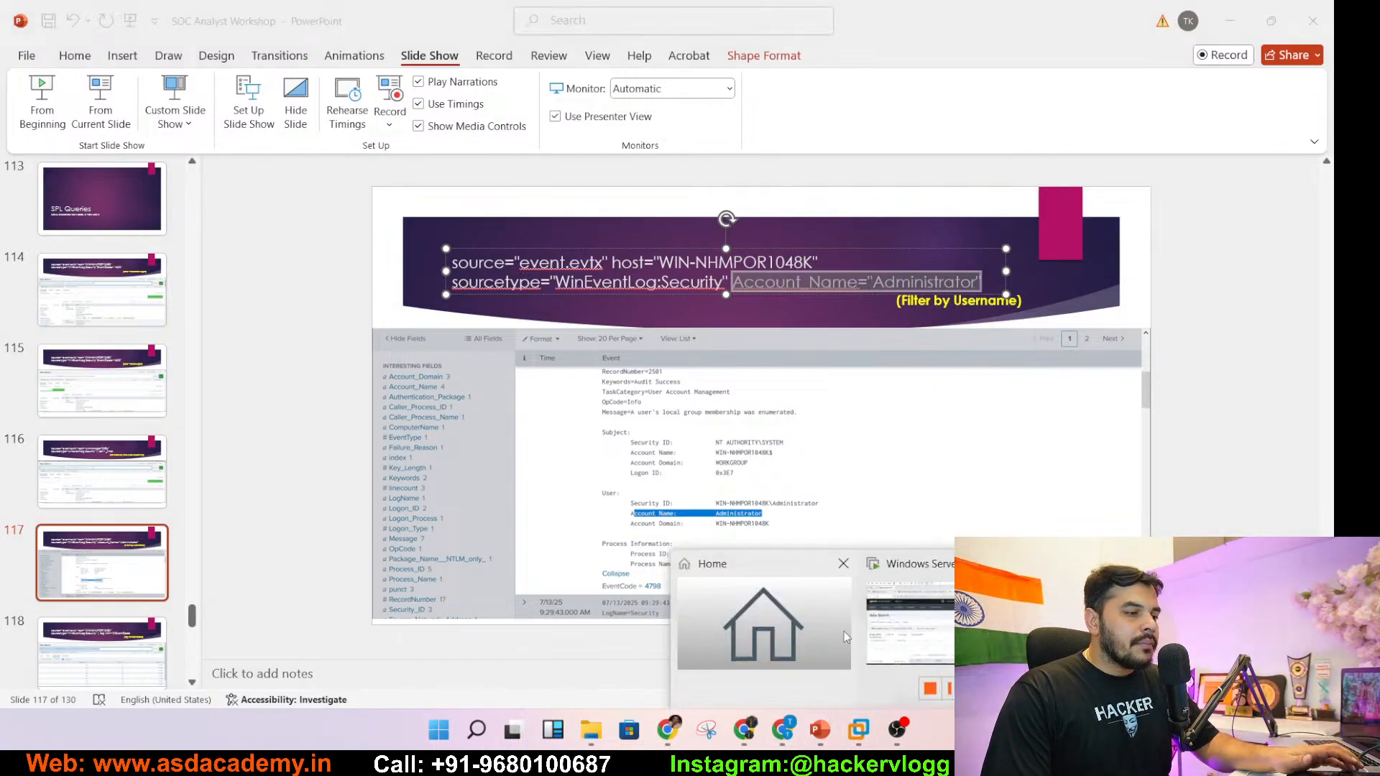
click(889, 619)
- Replace the sort clause with Account_Name="Administrator" and run the search, returning 31 events
double_click(298, 336)
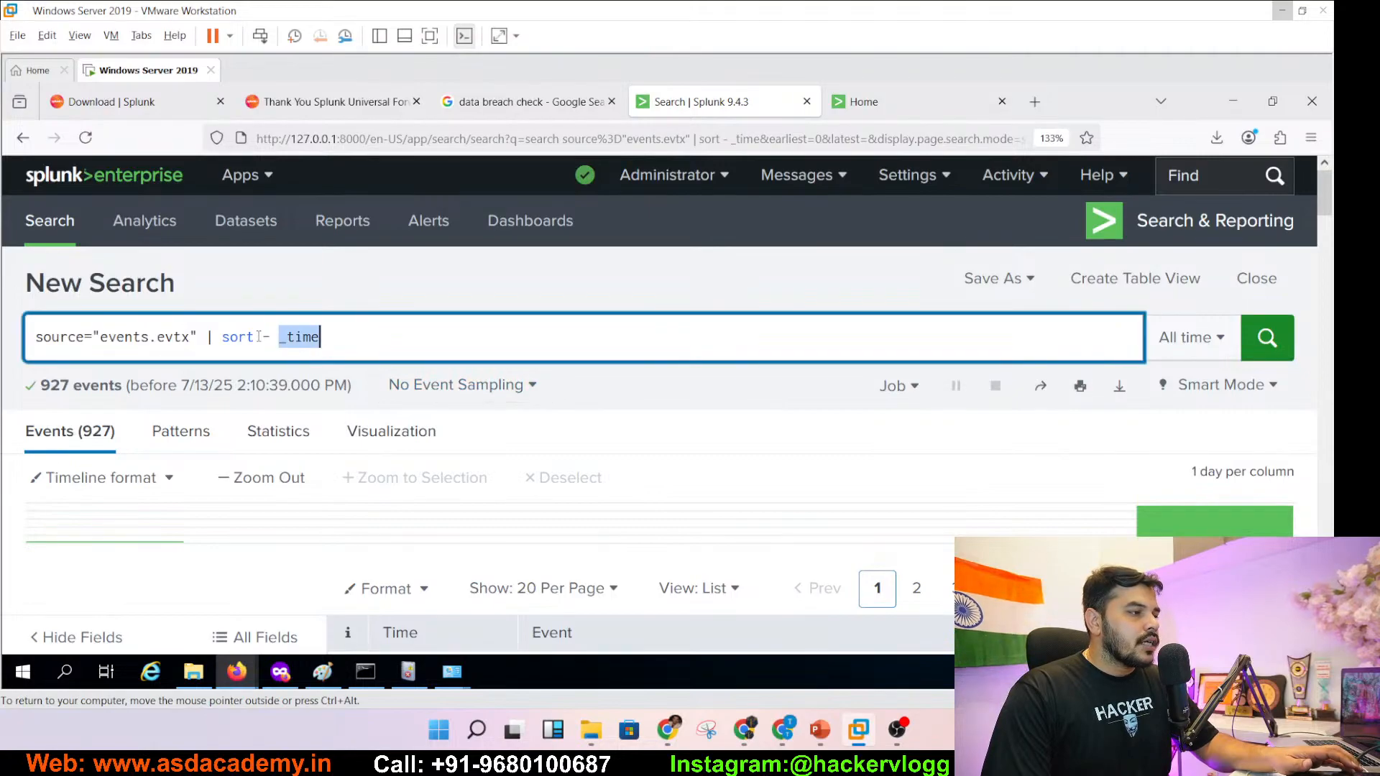
drag(259, 336, 223, 338)
key(BackSpace)
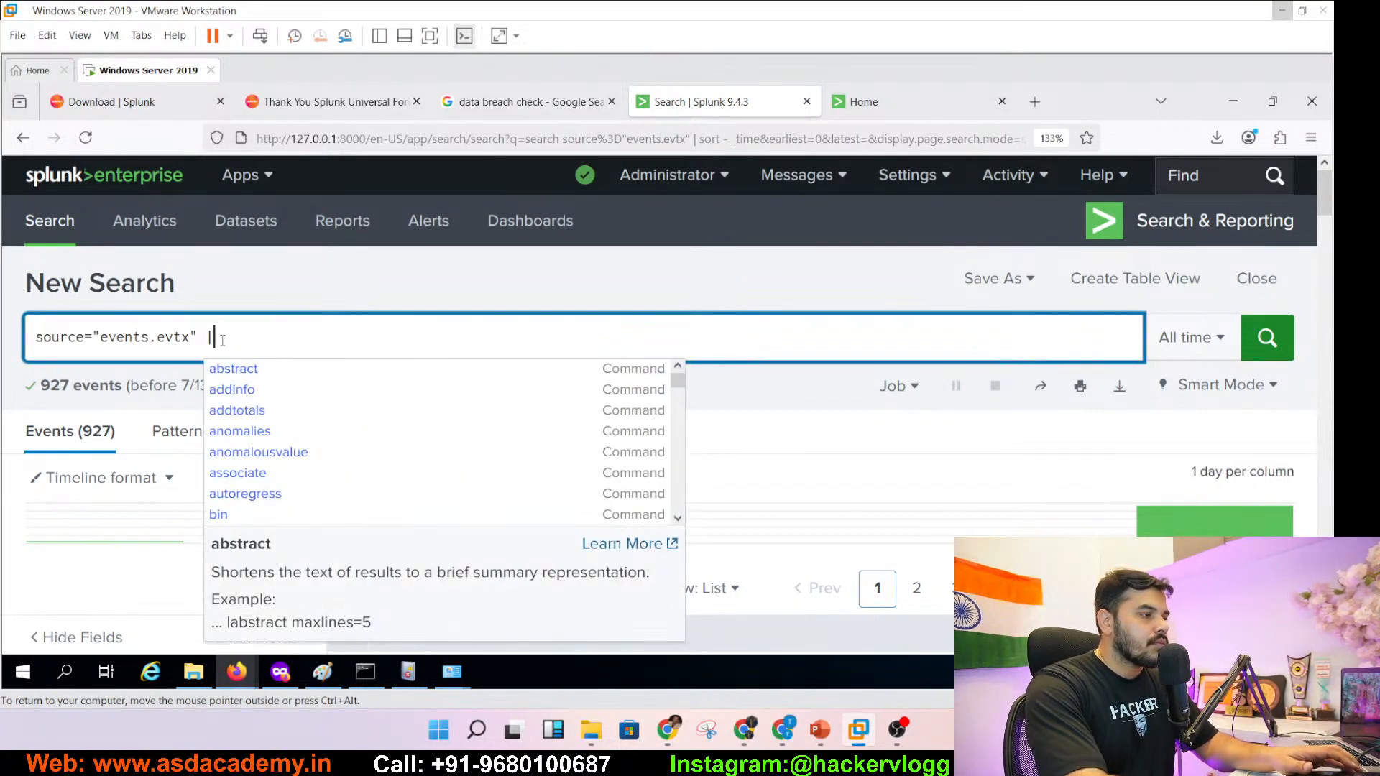
key(BackSpace)
key(BackSpace)
key(ctrl+v)
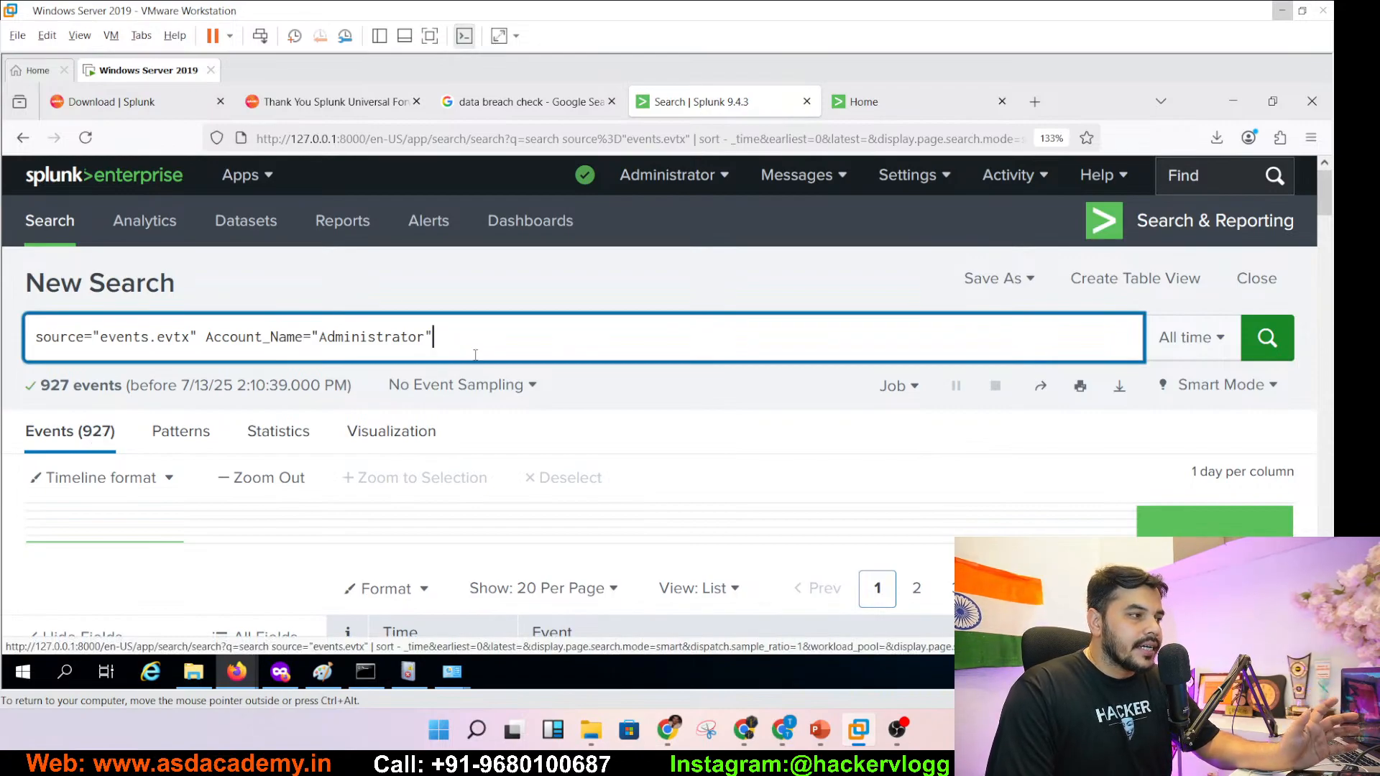
click(1266, 338)
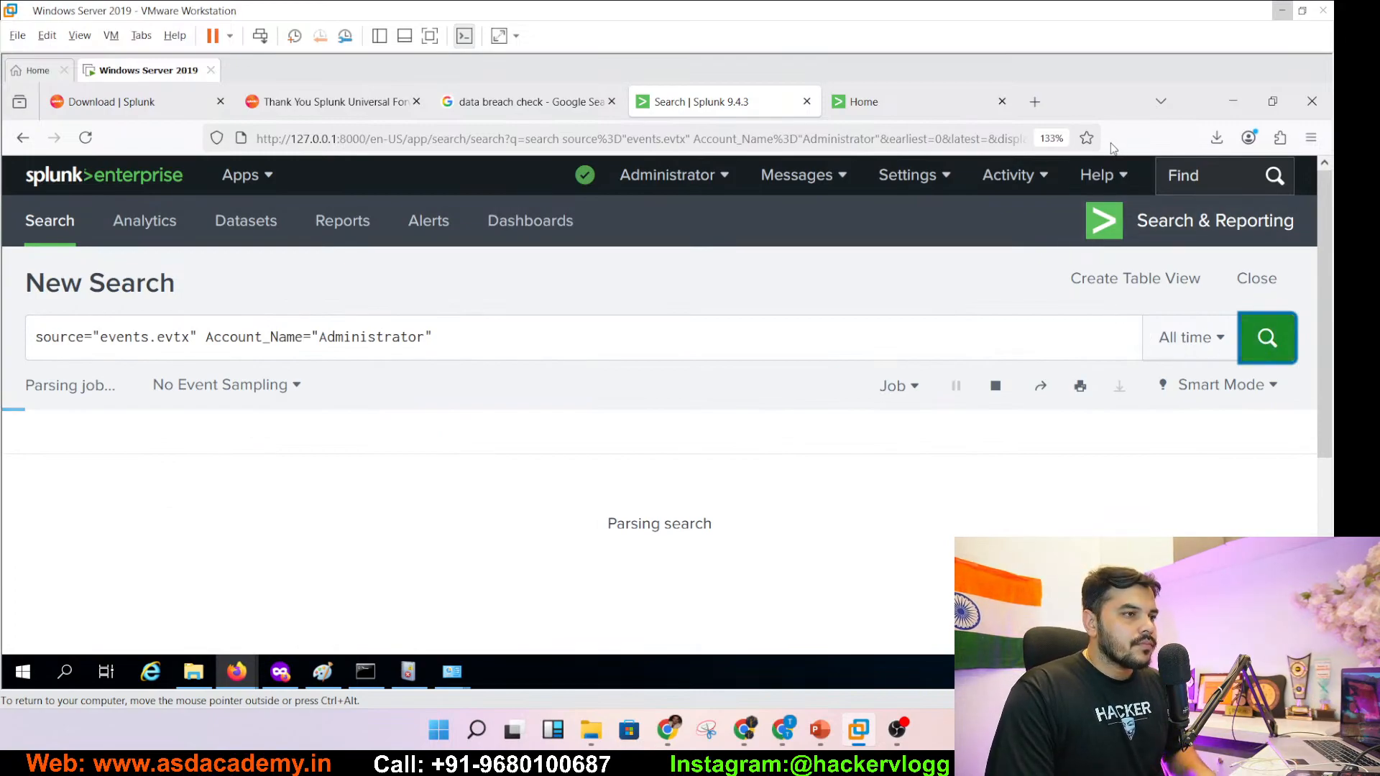
click(1054, 138)
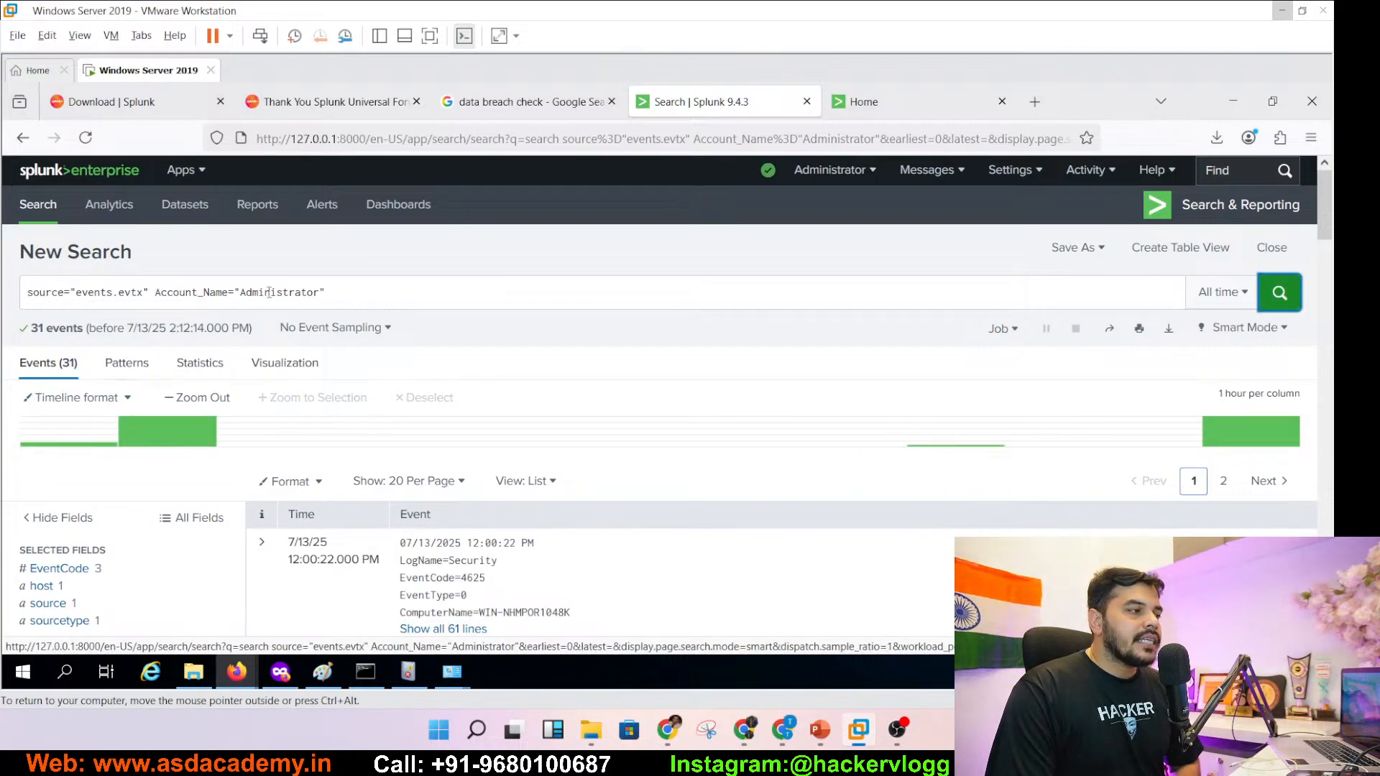
- Expand all 61 lines of the first failed-logon event and highlight the administrator account name
drag(240, 293, 311, 295)
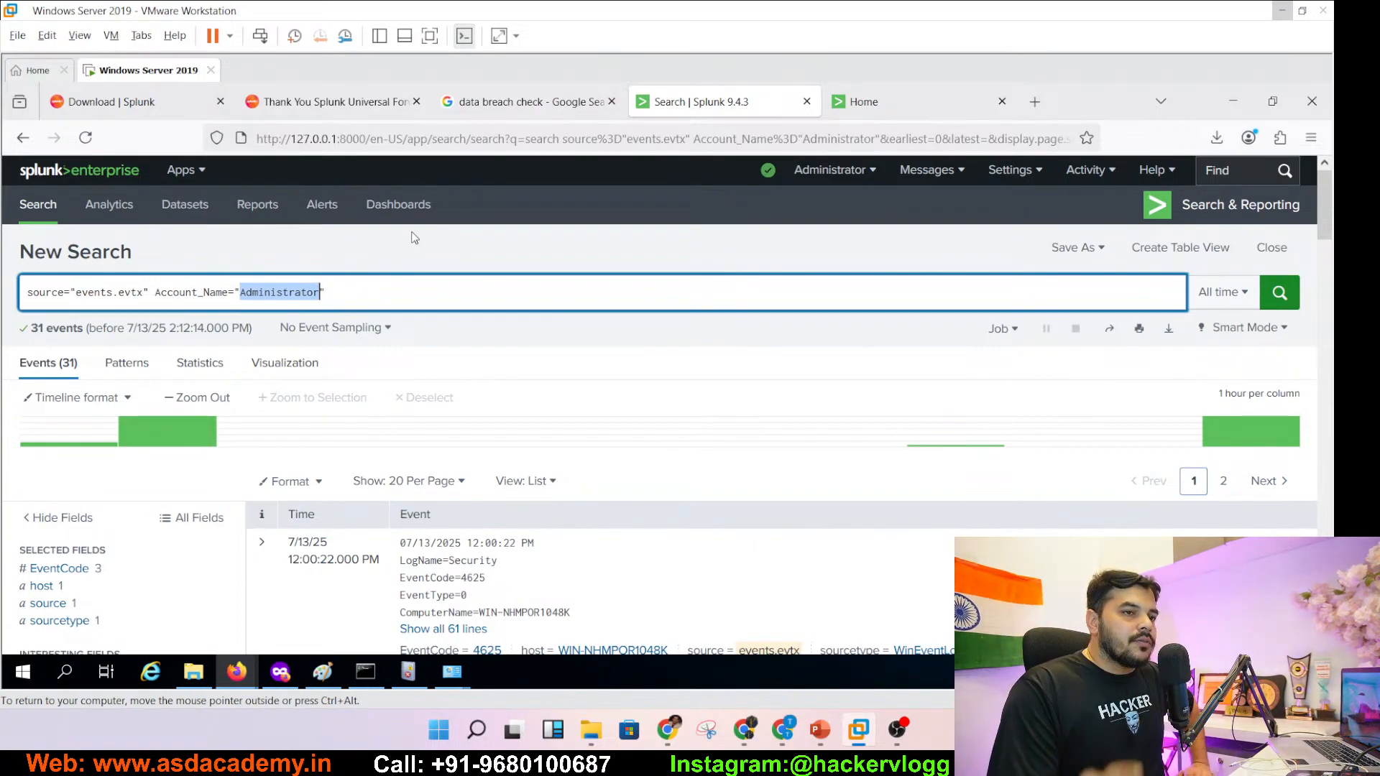
click(1328, 298)
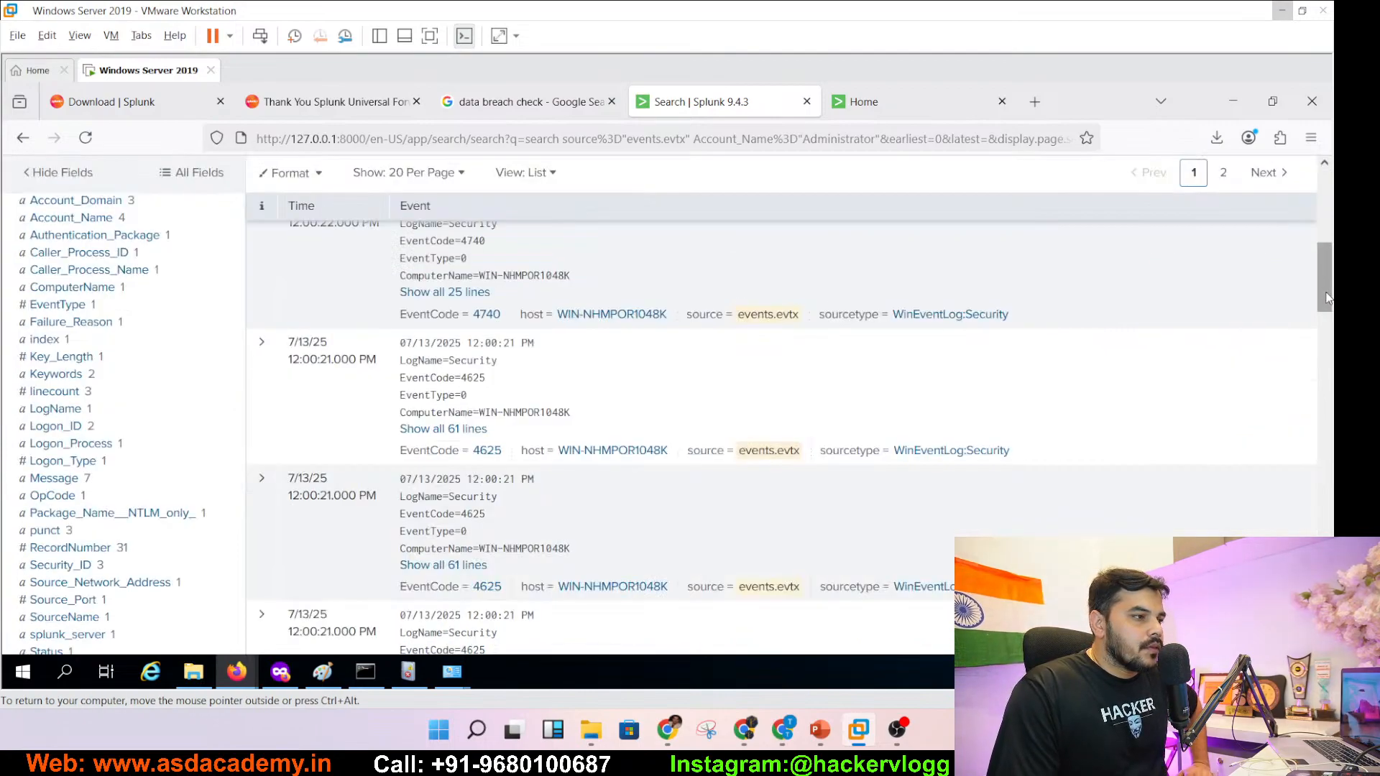
scroll(1328, 298, up, 5)
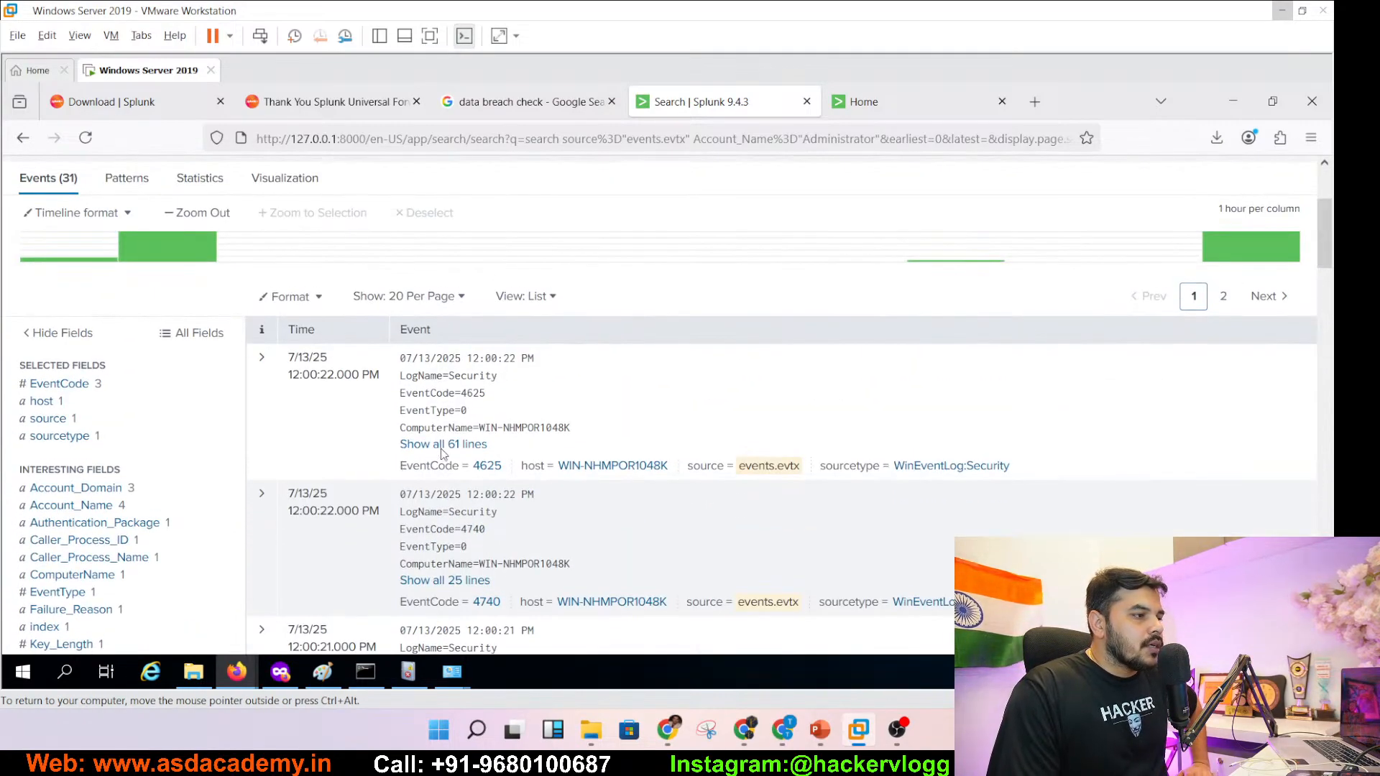
click(444, 446)
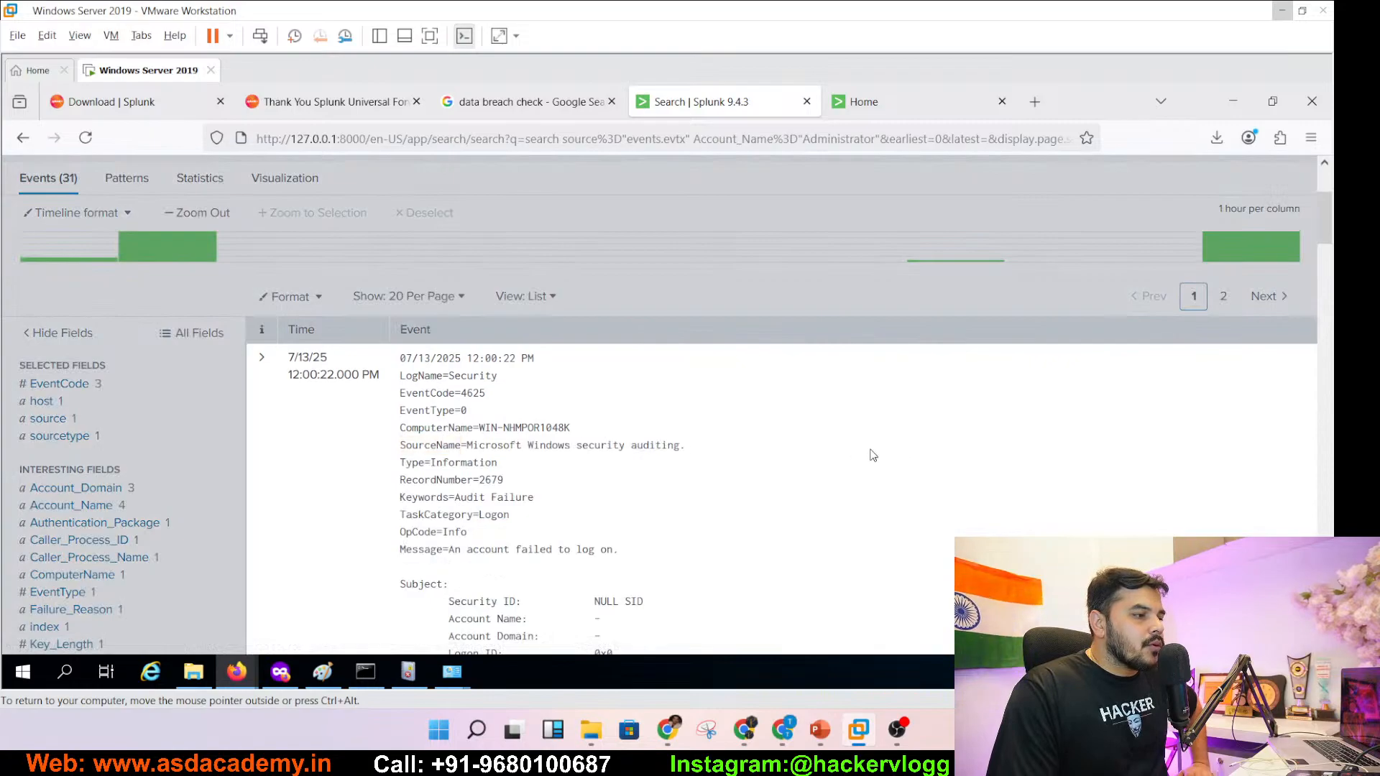
scroll(1328, 231, down, 5)
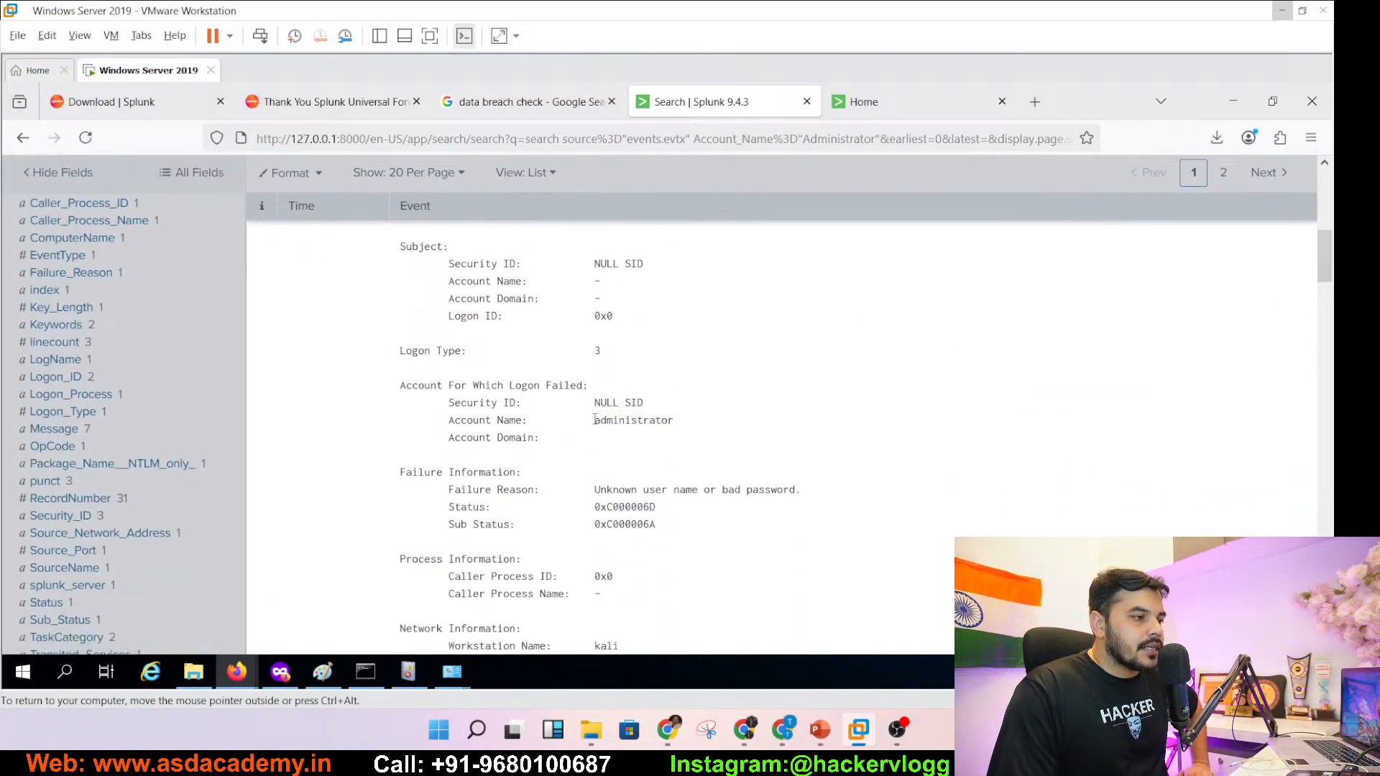
drag(595, 420, 687, 425)
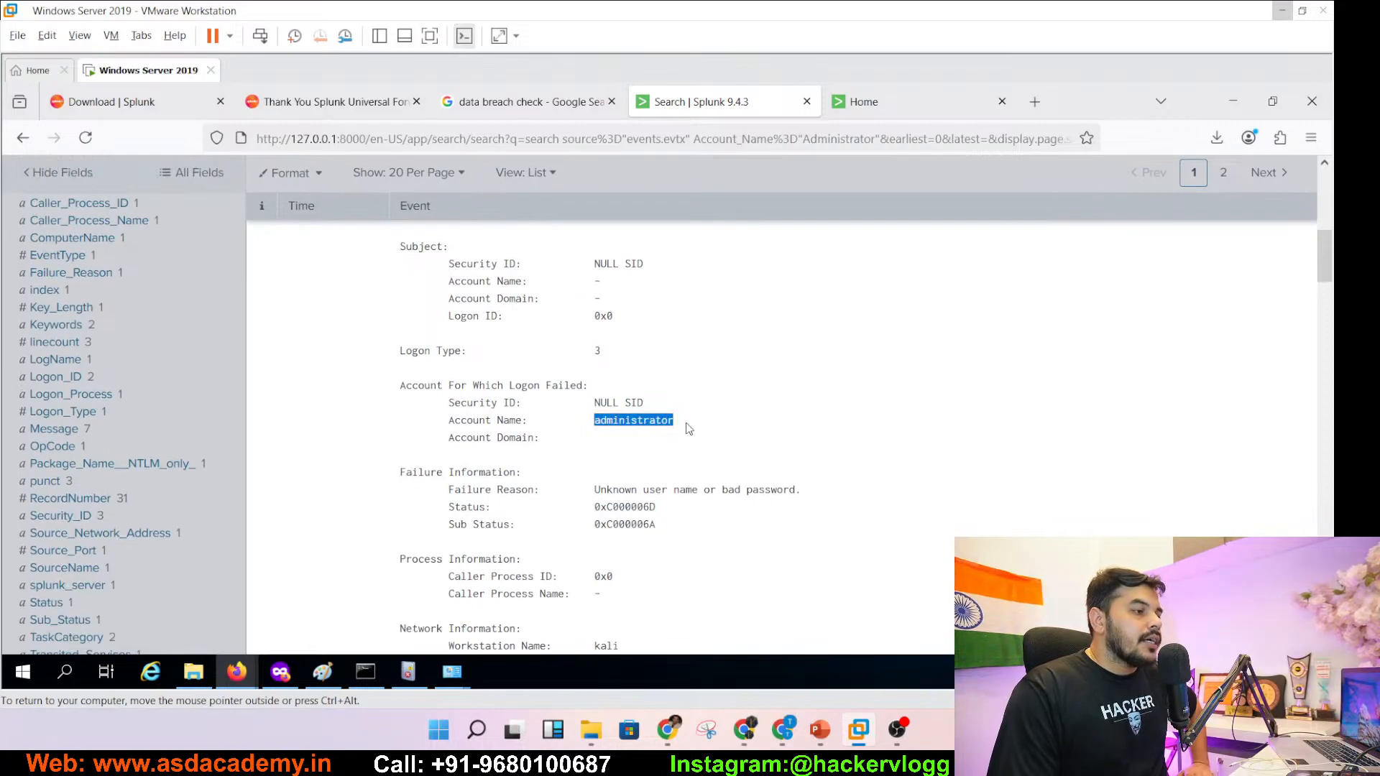
scroll(1036, 418, up, 8)
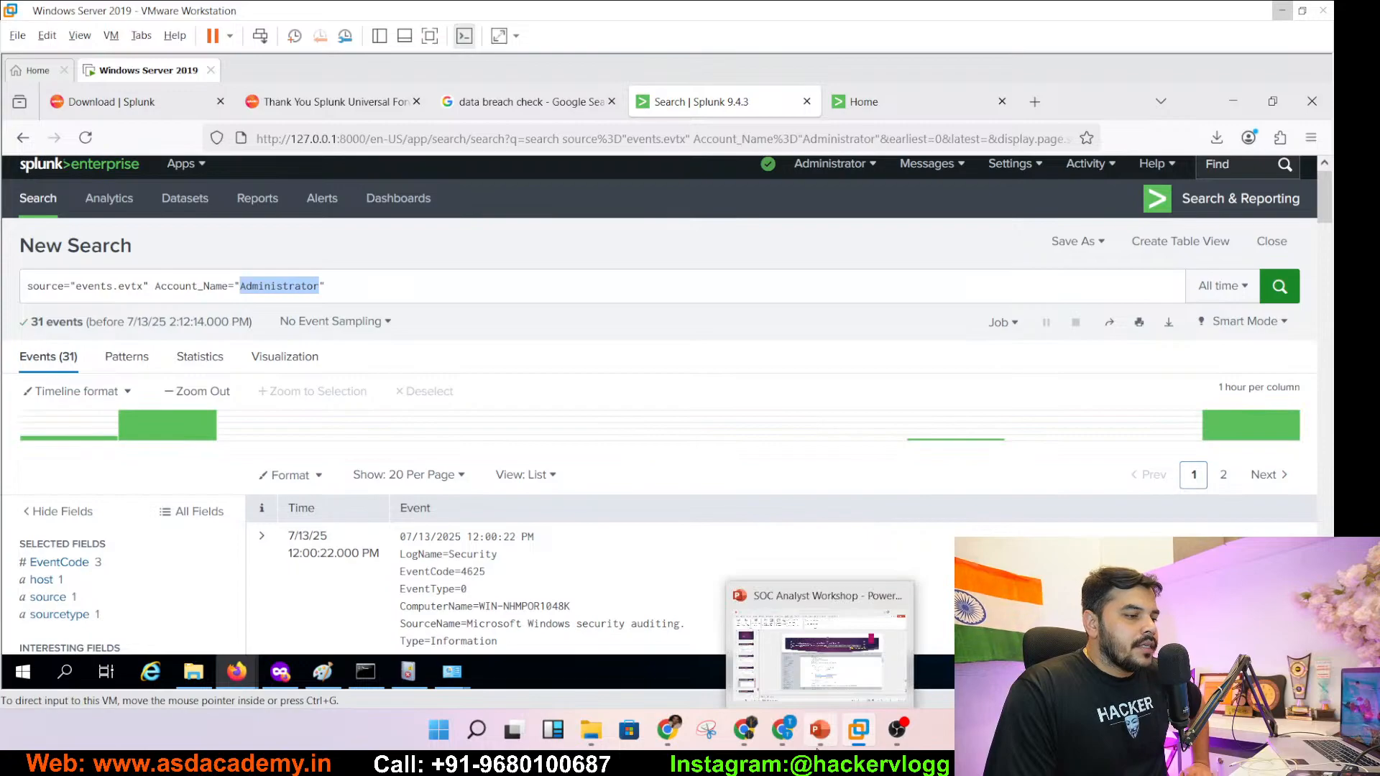
- Copy '| top limit=10 EventCode' from slide 118's query title
click(820, 729)
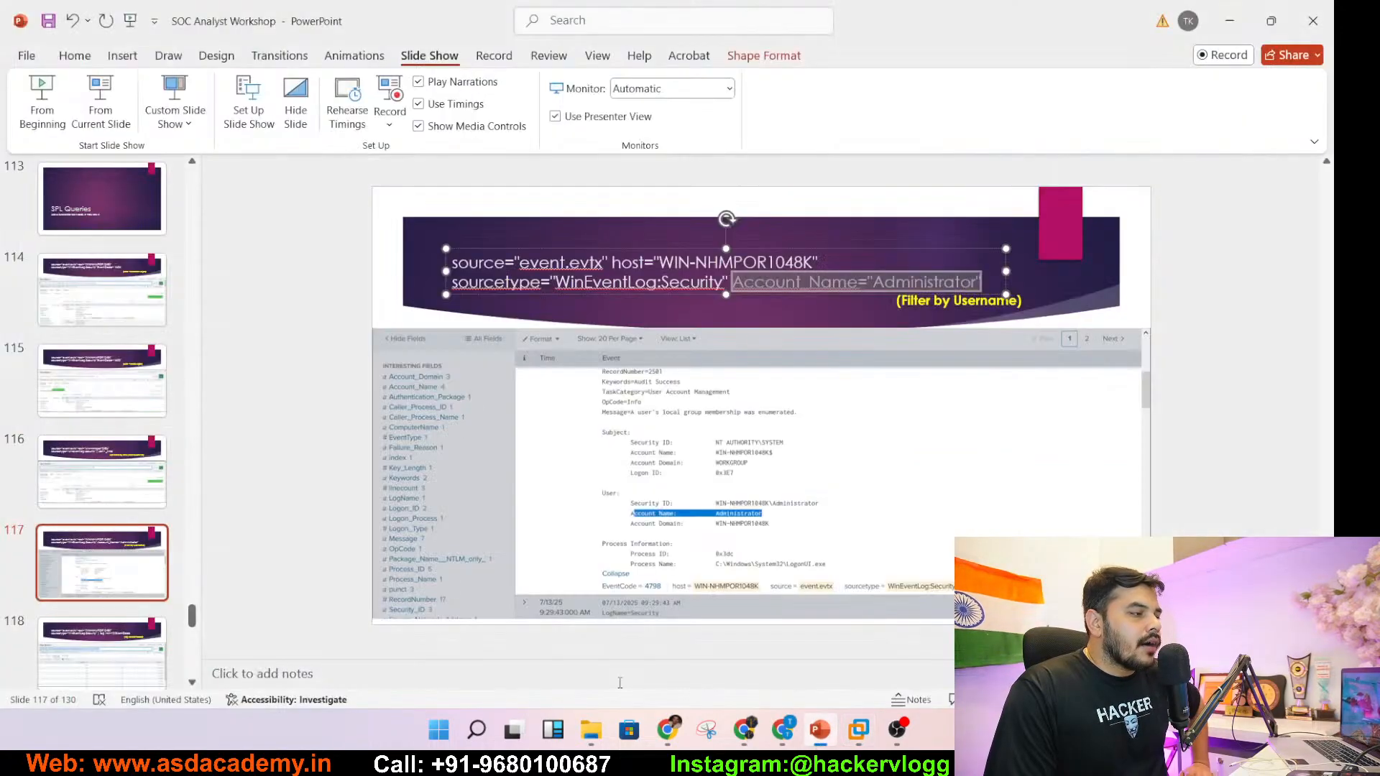
click(129, 651)
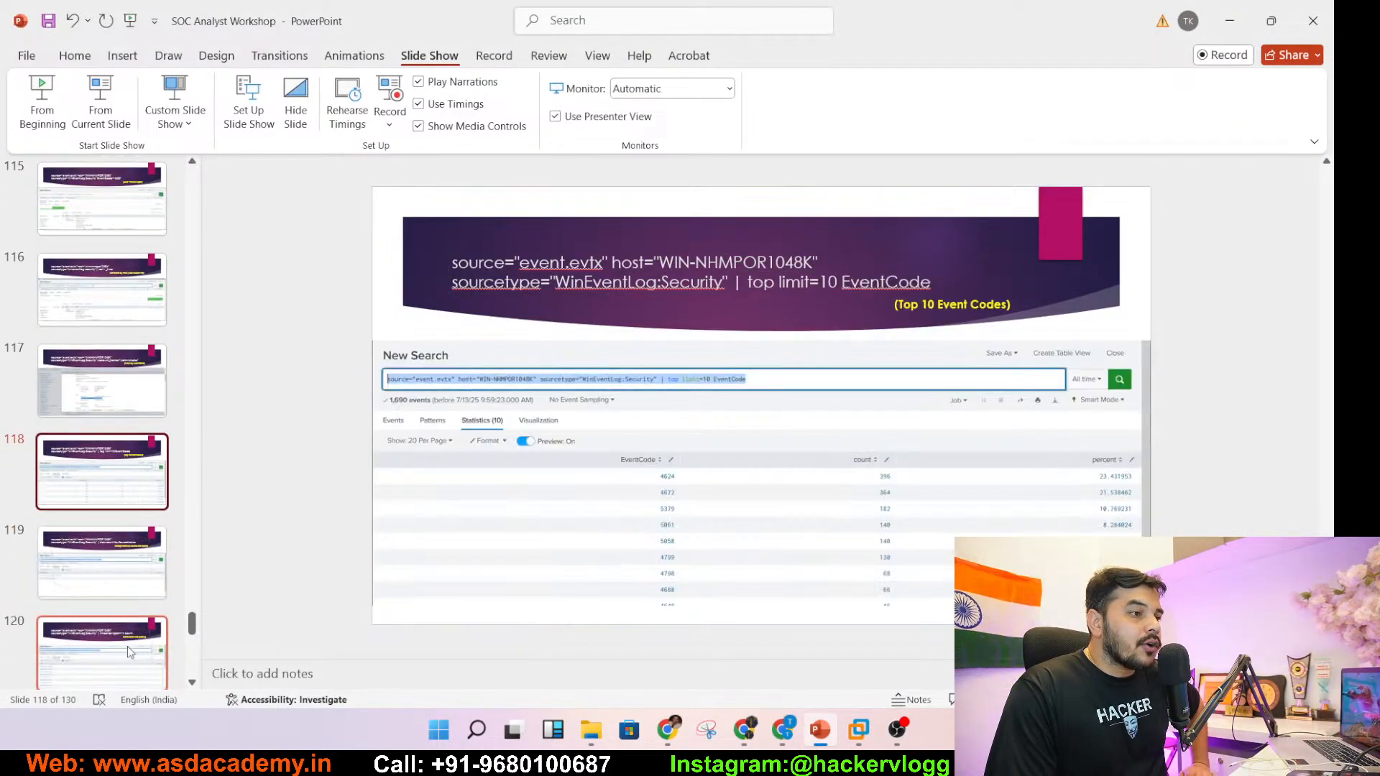
click(908, 280)
drag(939, 285, 738, 278)
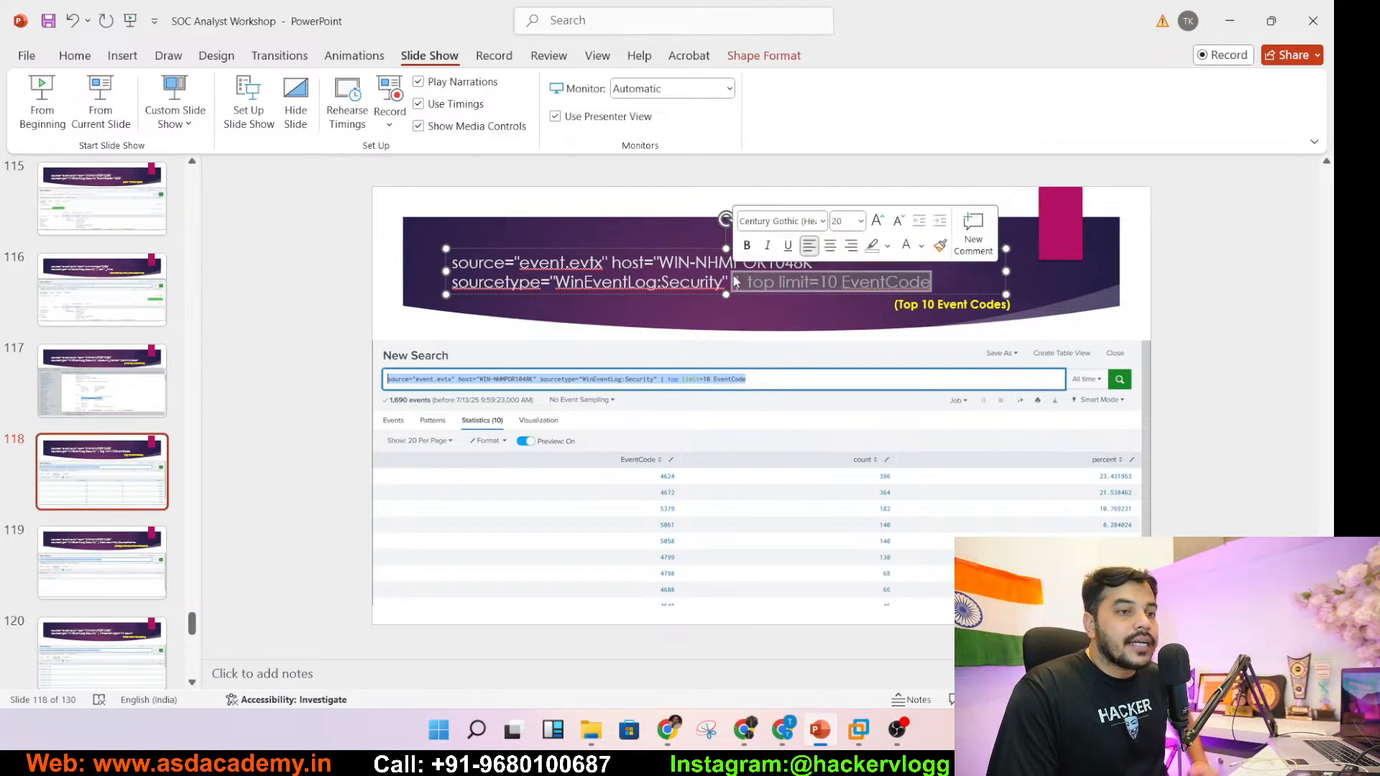
key(ctrl+c)
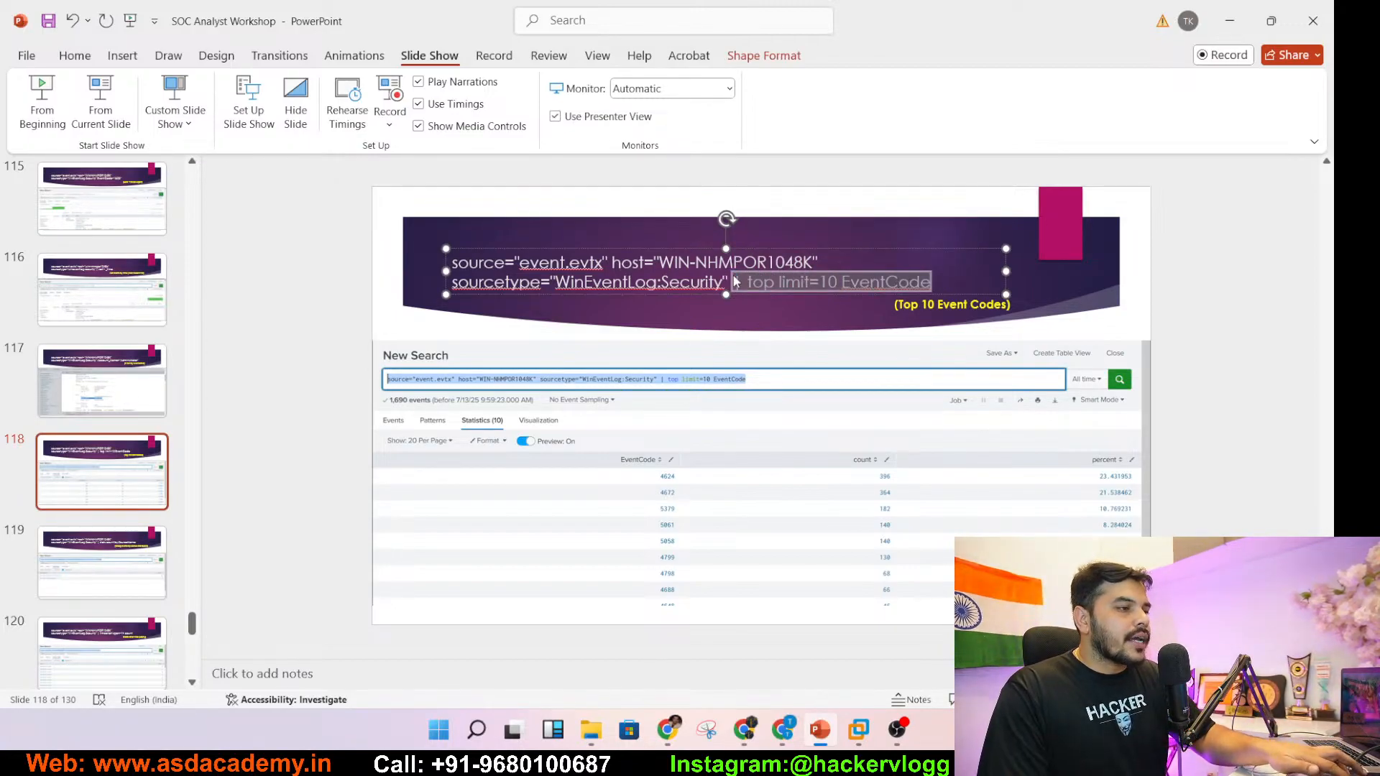
- Replace the Account_Name="Administrator" filter with '| top limit=10 EventCode' and run the search
click(1242, 27)
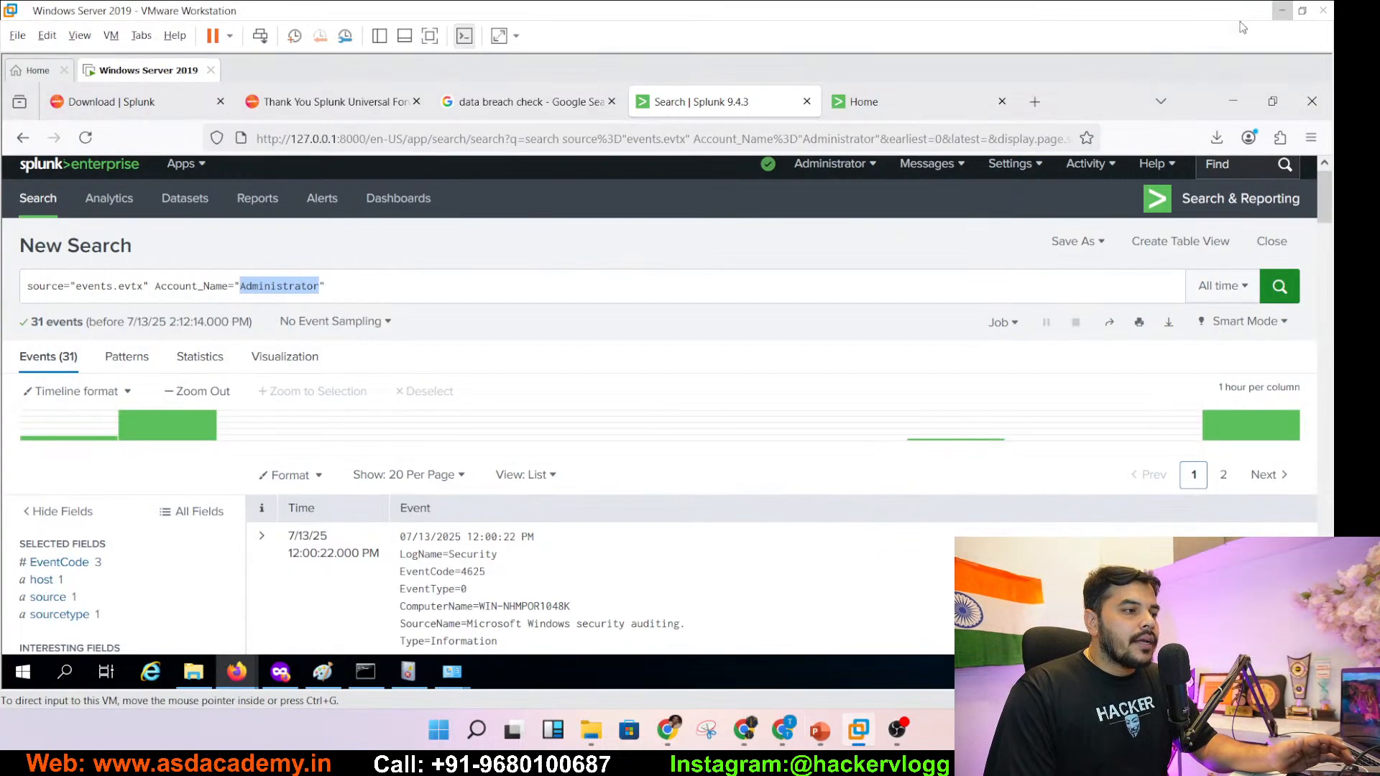
drag(337, 286, 156, 286)
key(ctrl+v)
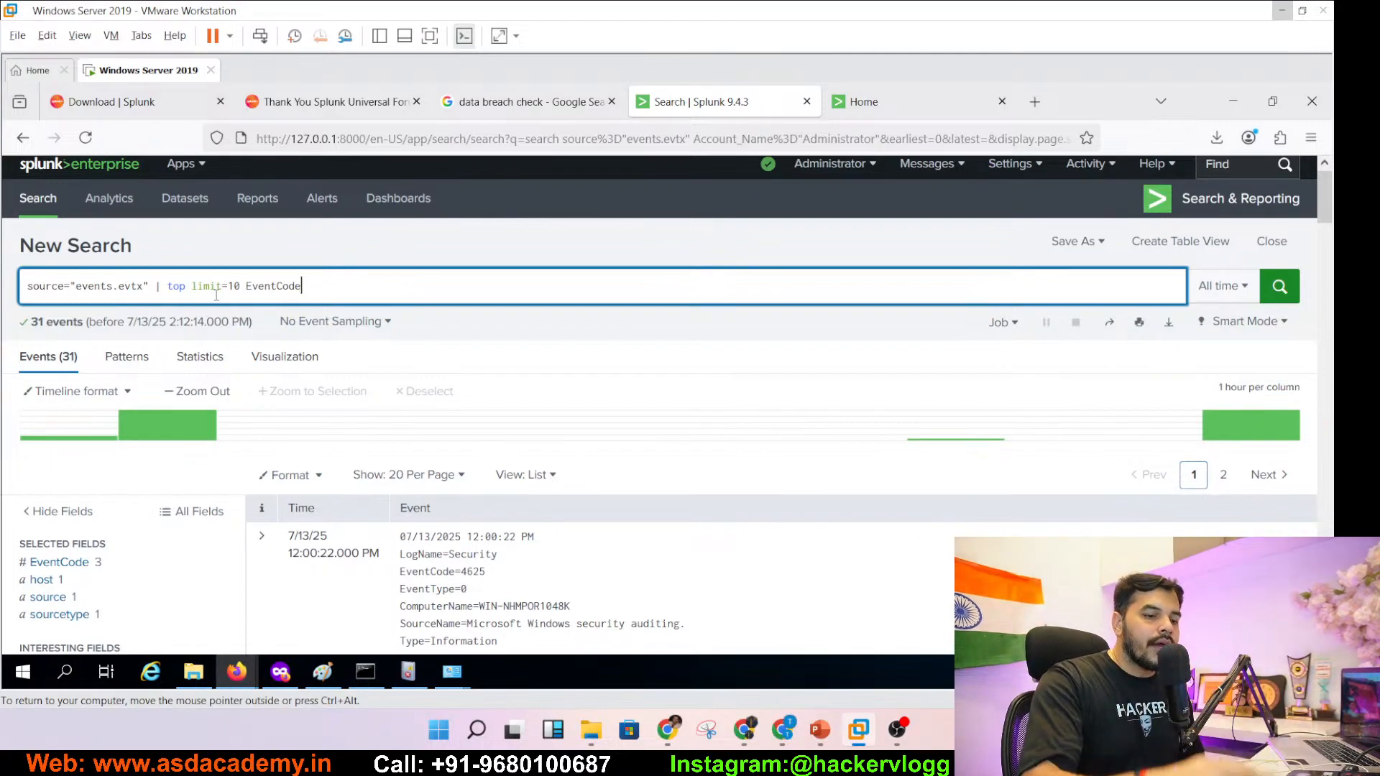
key(Return)
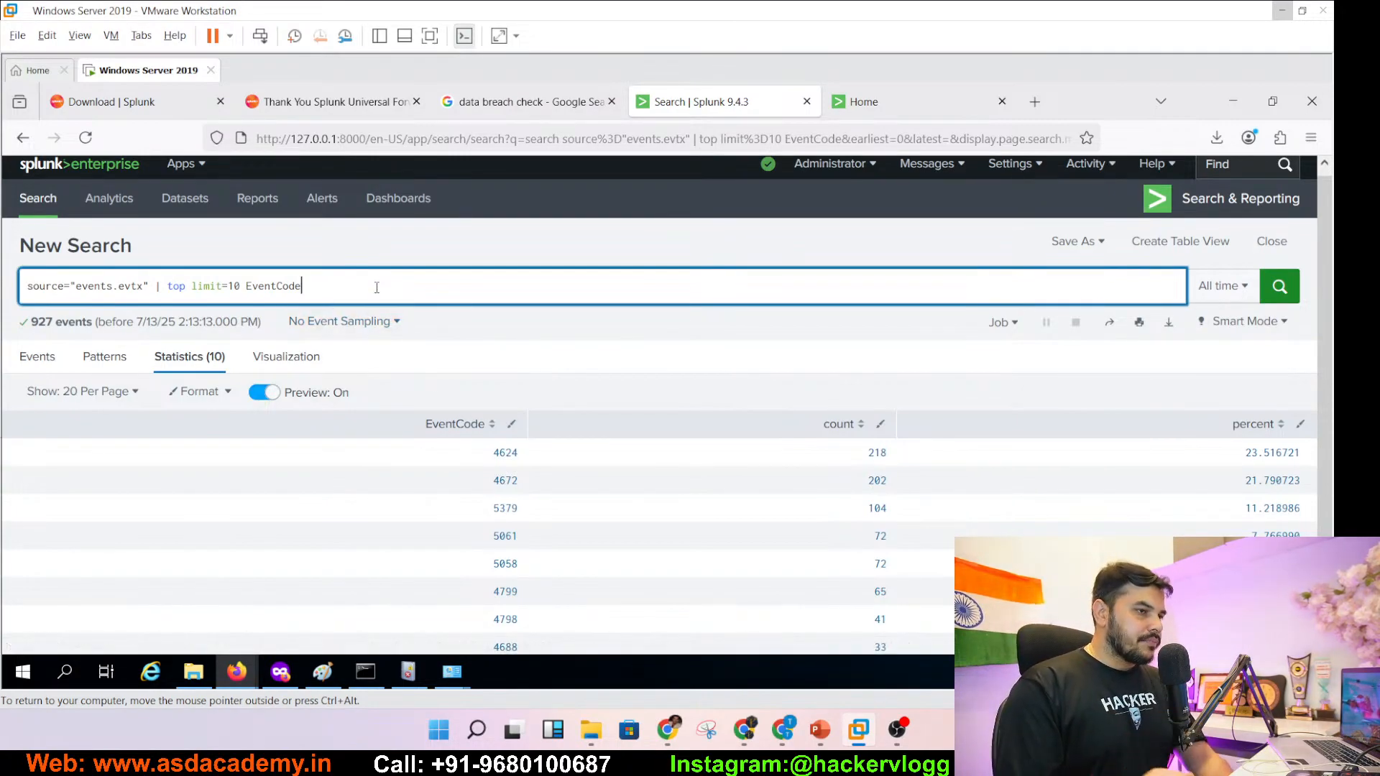
- Start saving to a new dashboard titled Password_Attack with description 'Brute Force Attack'
click(1098, 253)
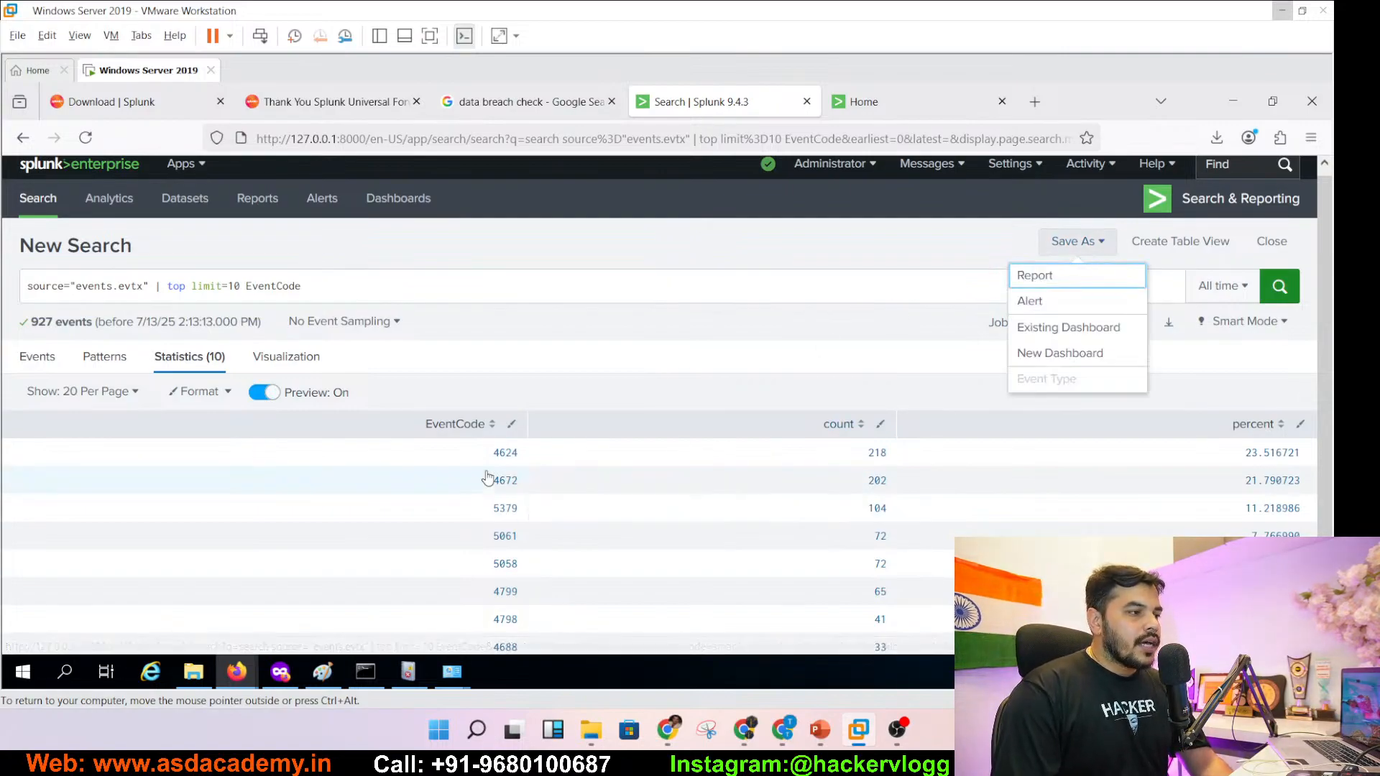
click(648, 363)
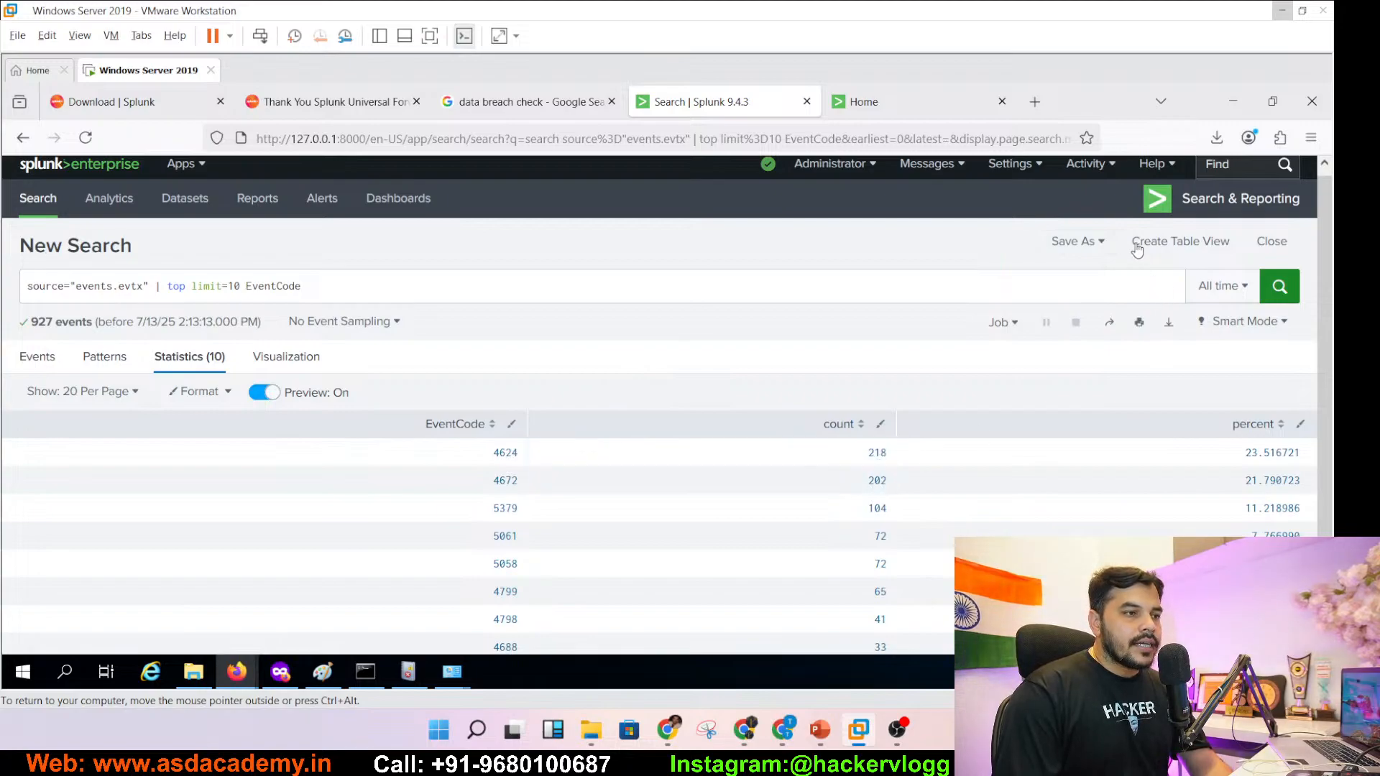
click(1085, 245)
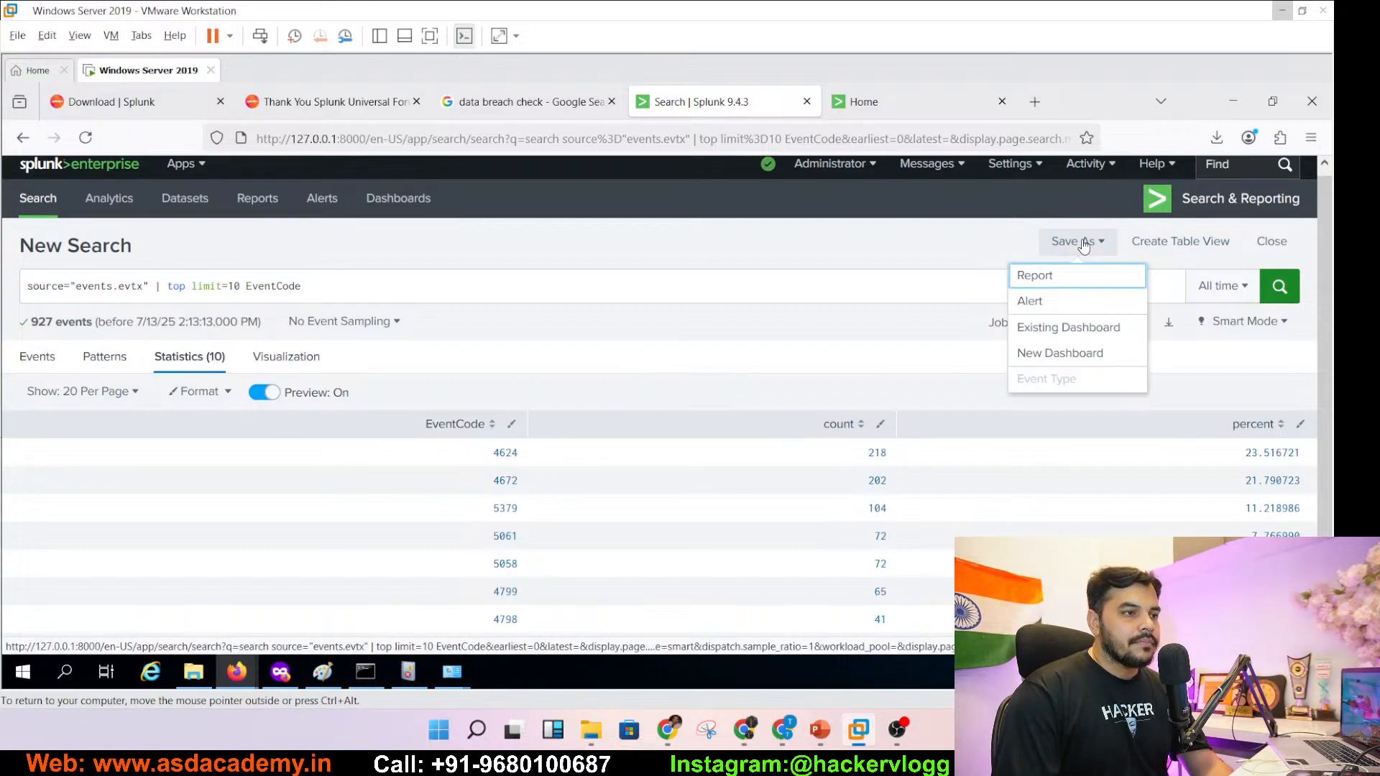
click(1056, 355)
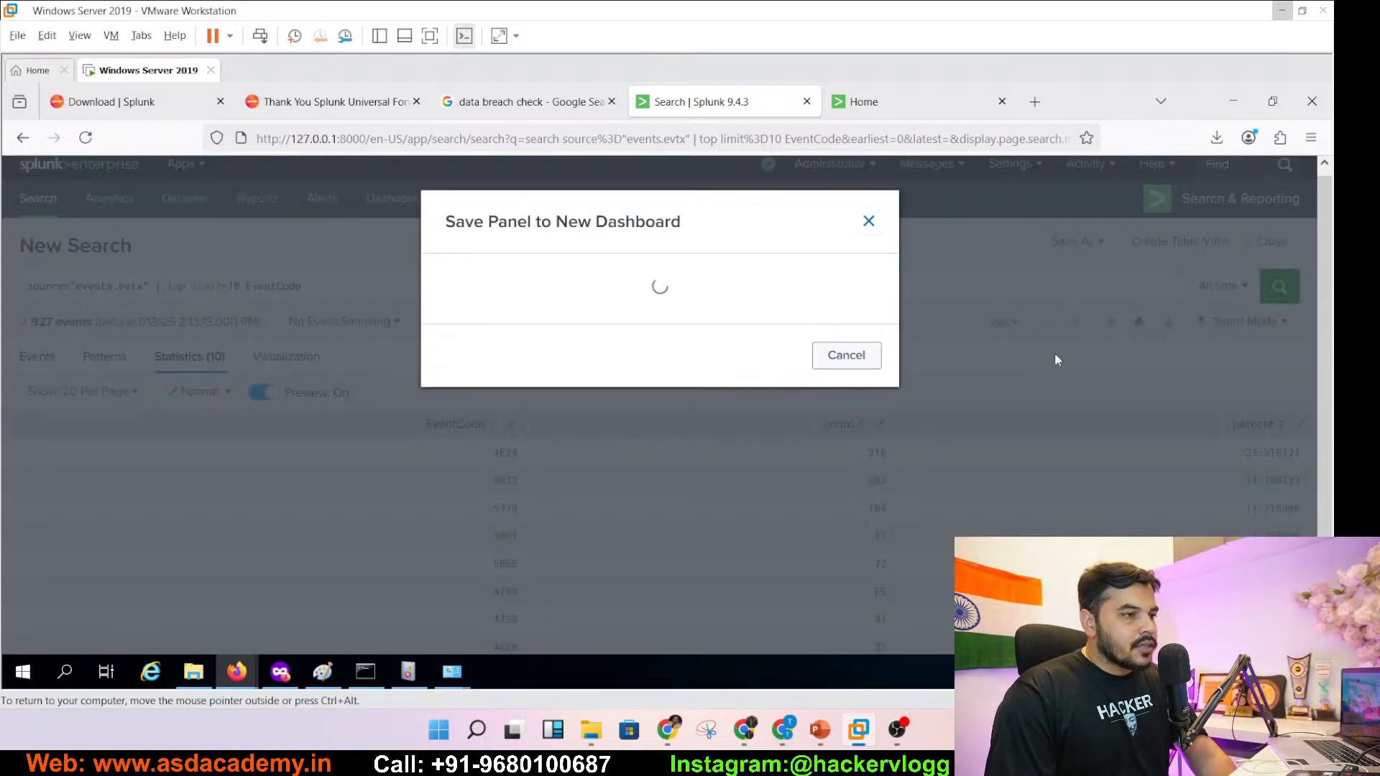
click(647, 291)
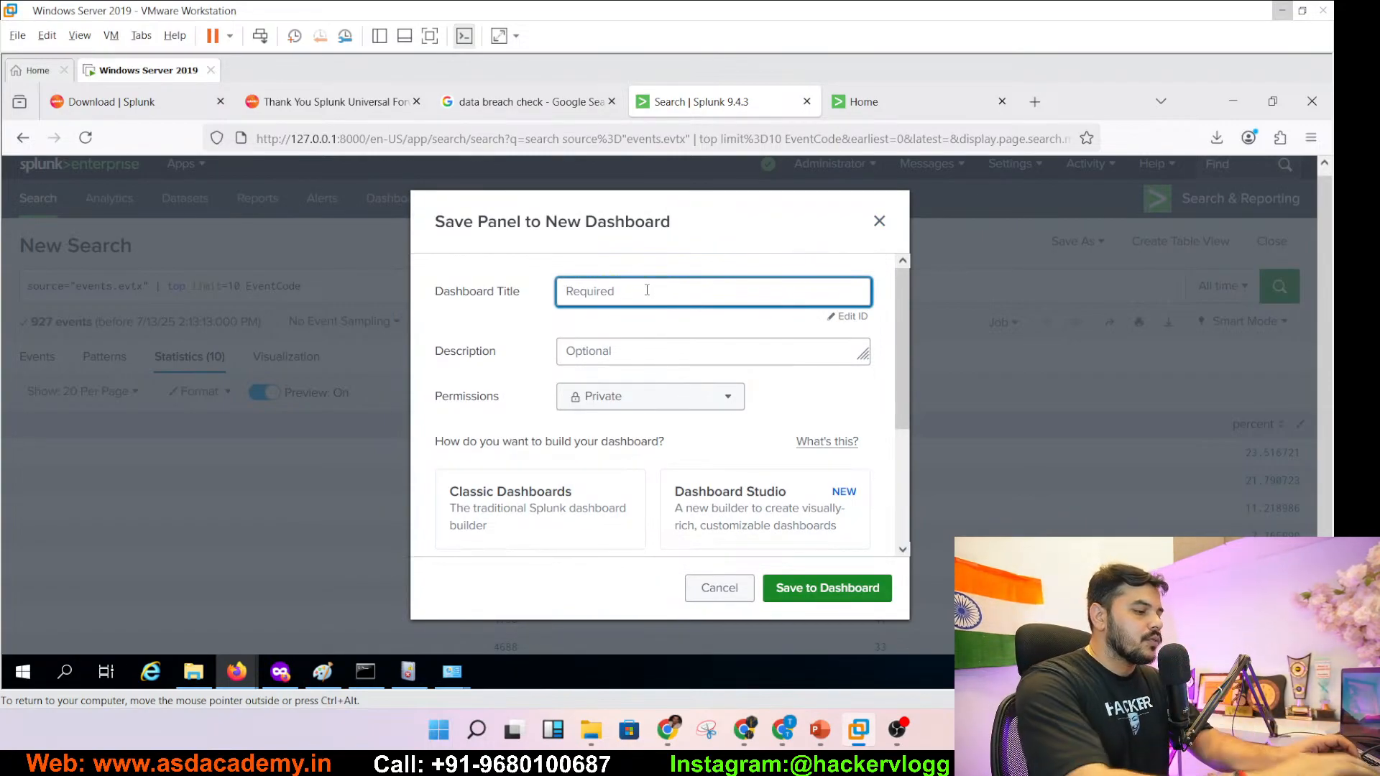
text(Password )
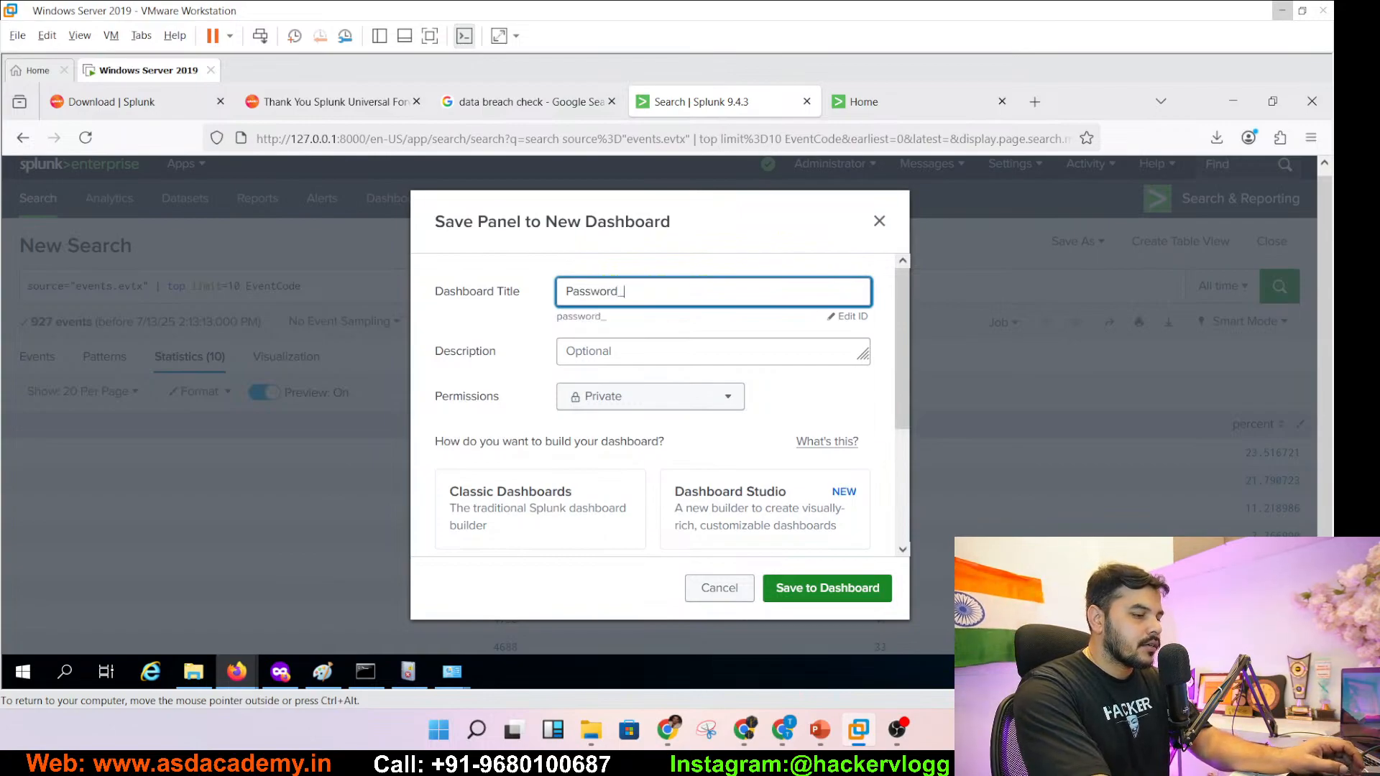
text(Attack)
key(Tab)
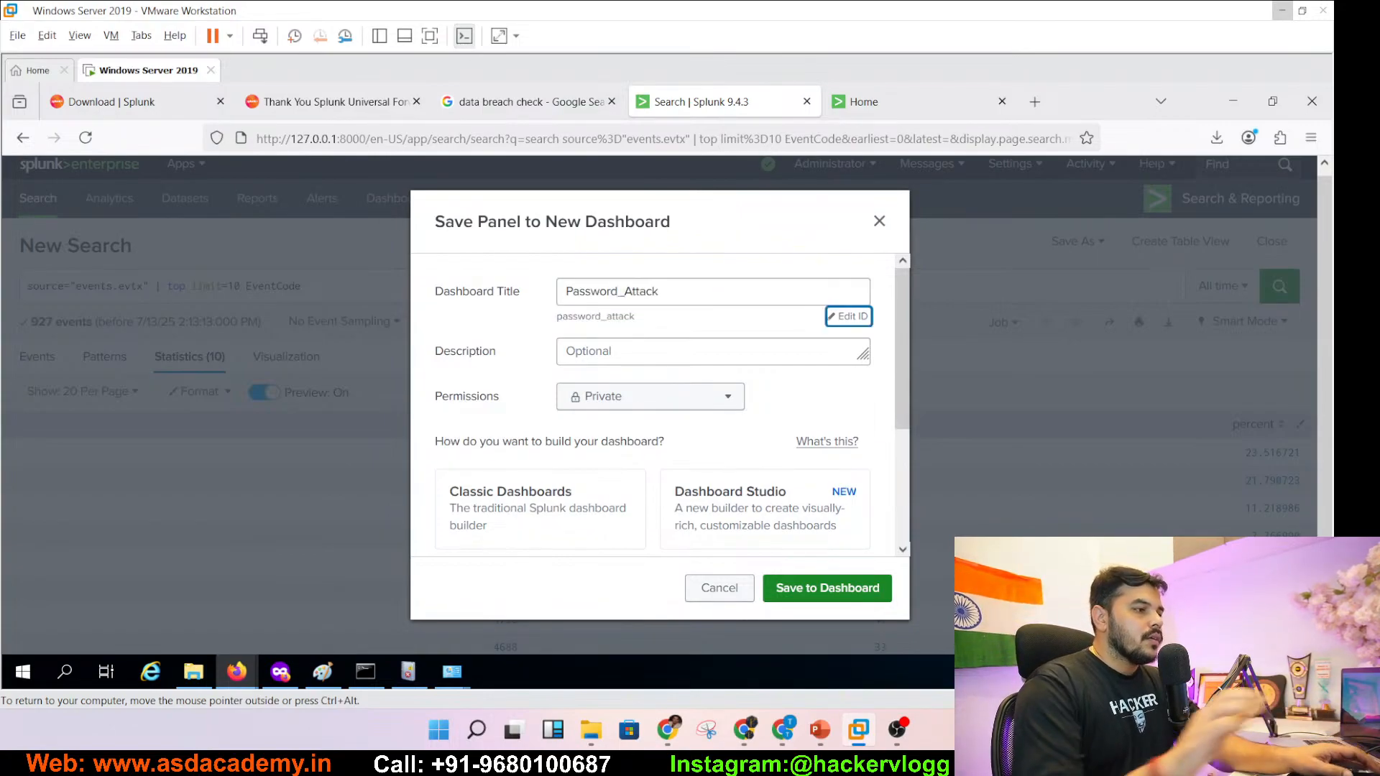
key(Tab)
text(Brut)
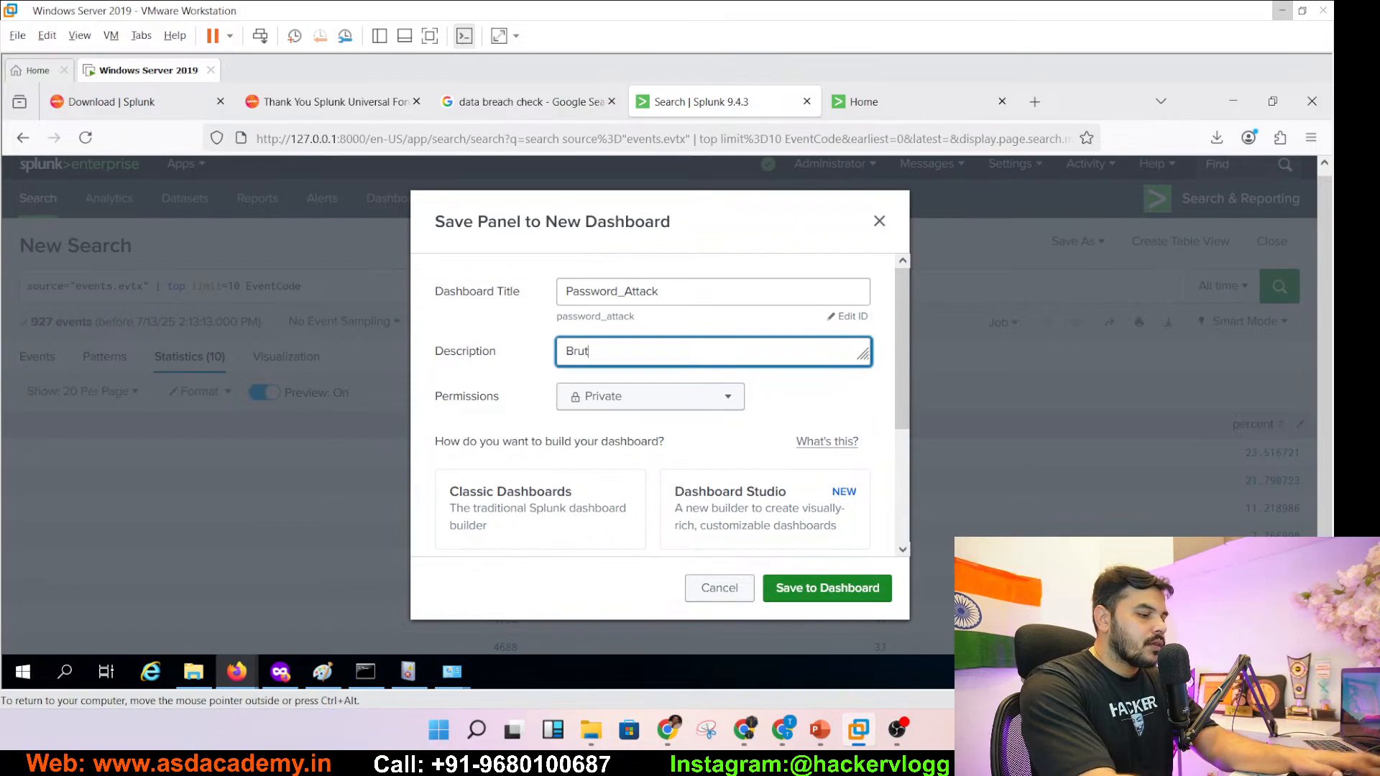
text(e Force Atta)
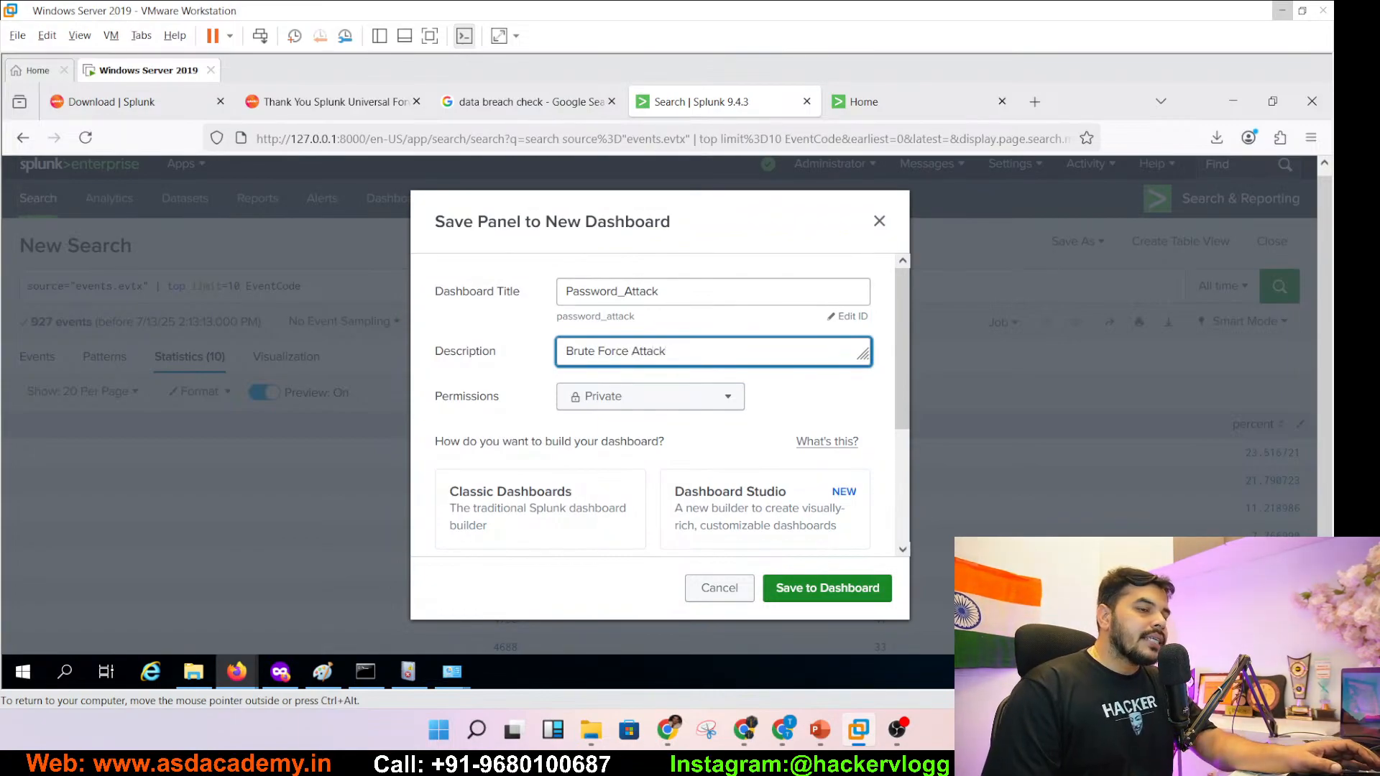
text(ck)
- Make the dashboard Shared in App, built in Dashboard Studio with Grid layout, and save the panel
click(637, 402)
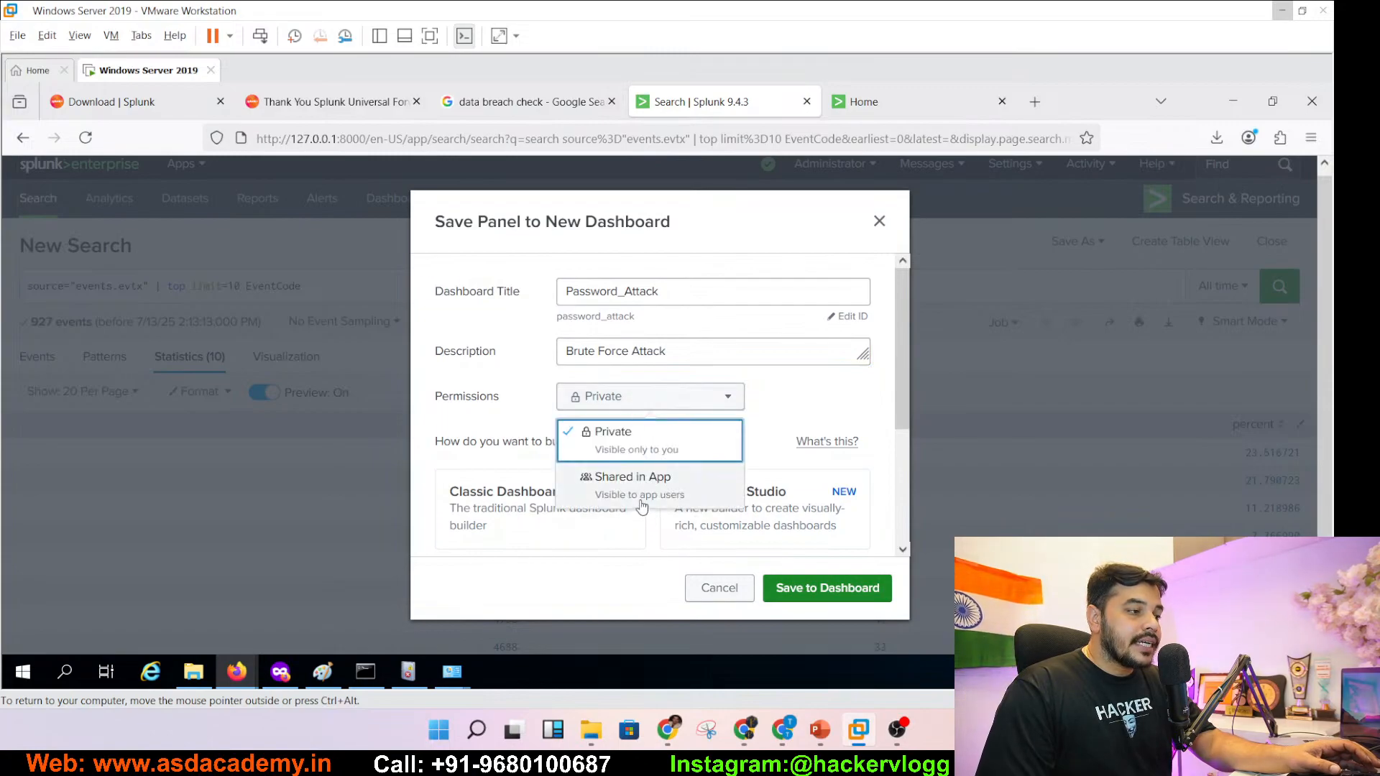
click(642, 503)
click(706, 505)
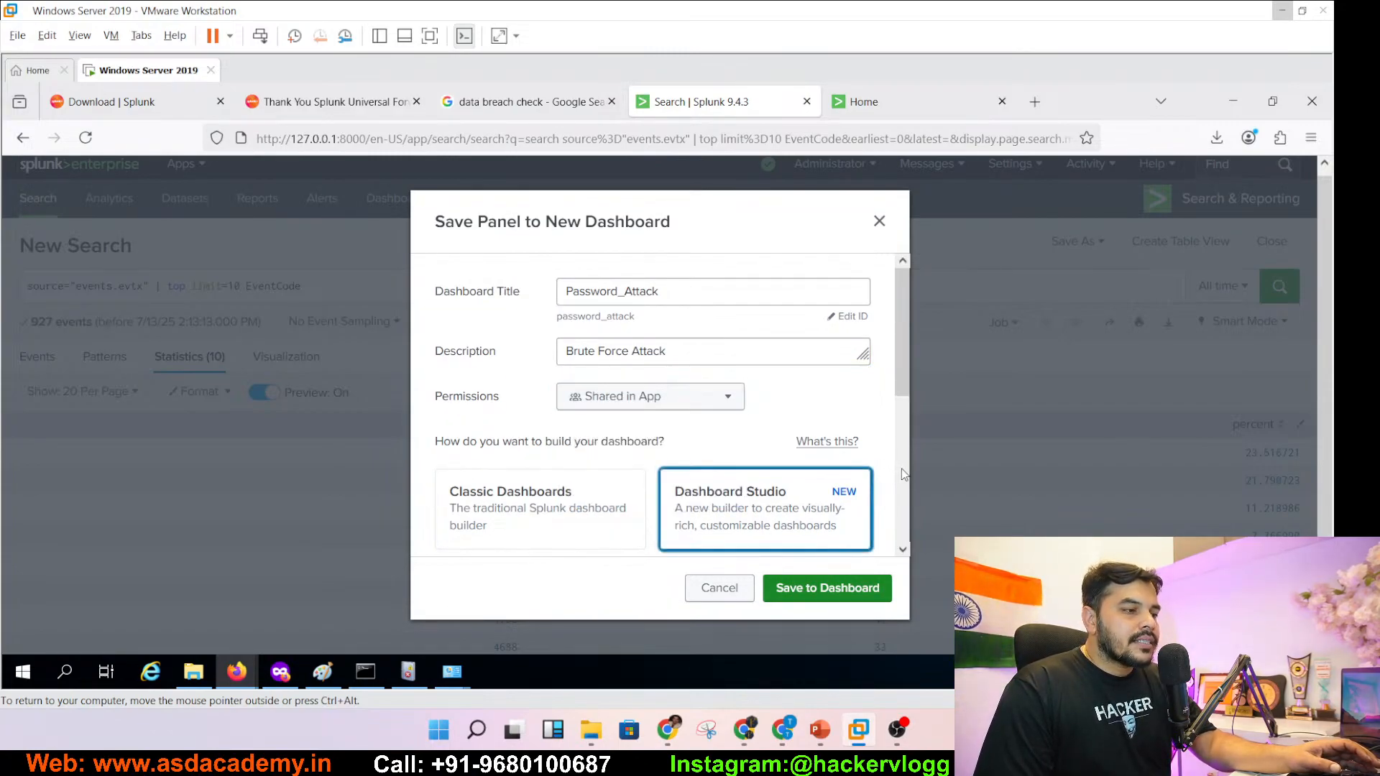
scroll(904, 474, down, 4)
click(793, 382)
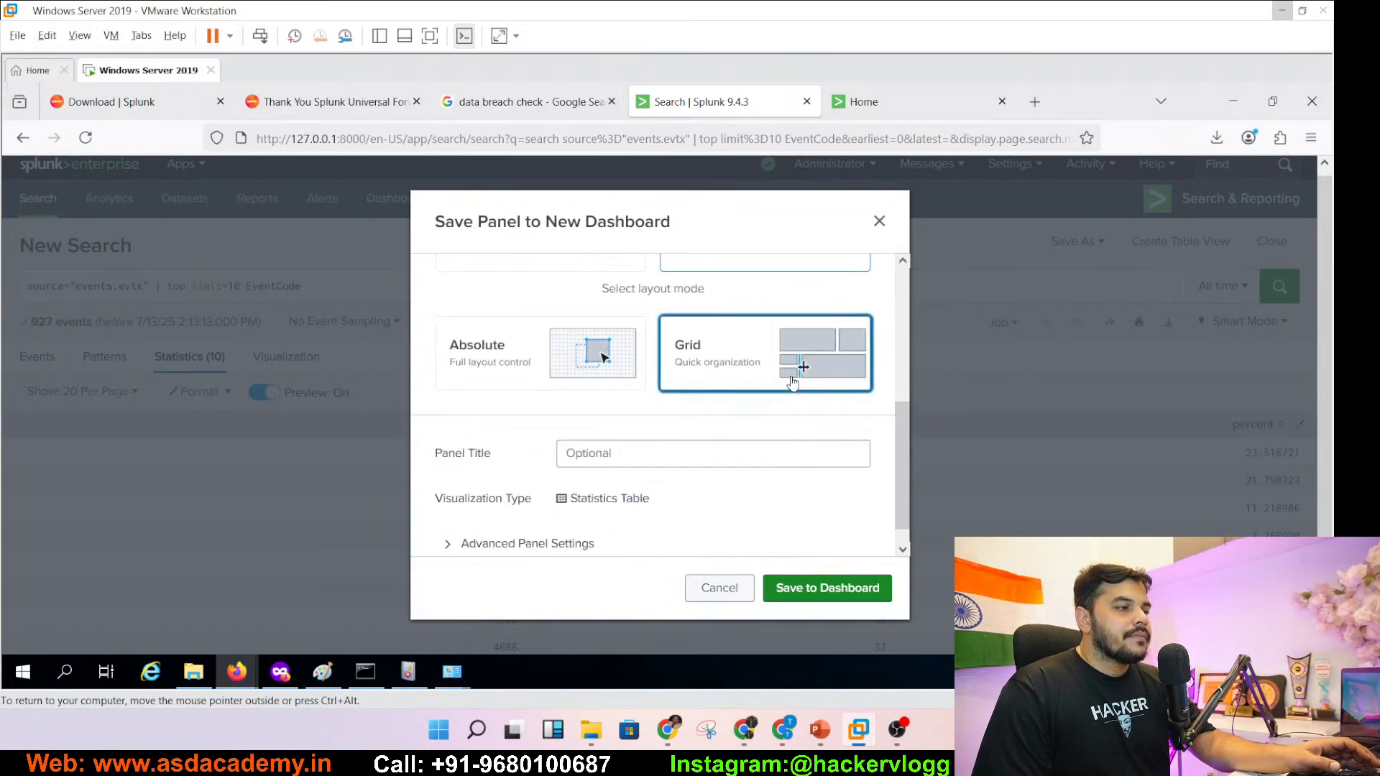
scroll(897, 435, up, 4)
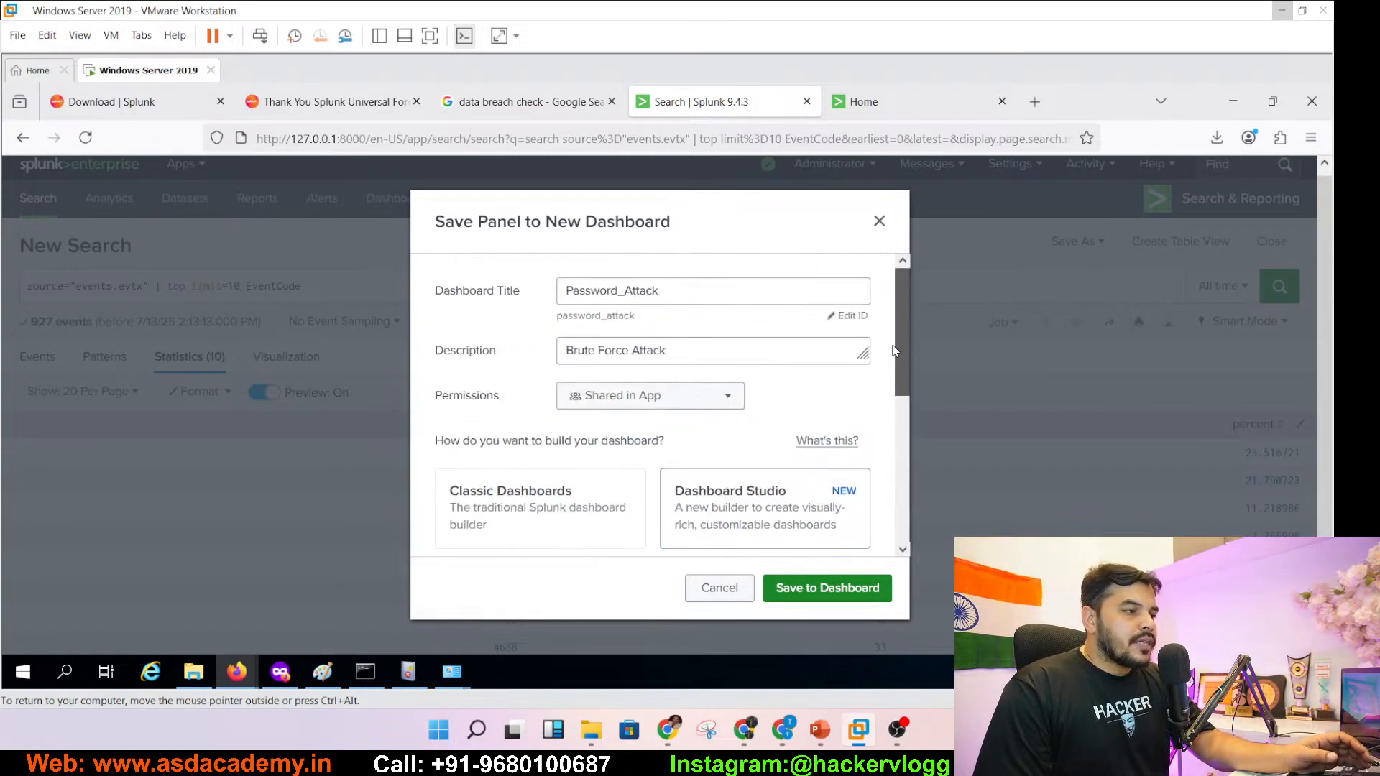
click(709, 294)
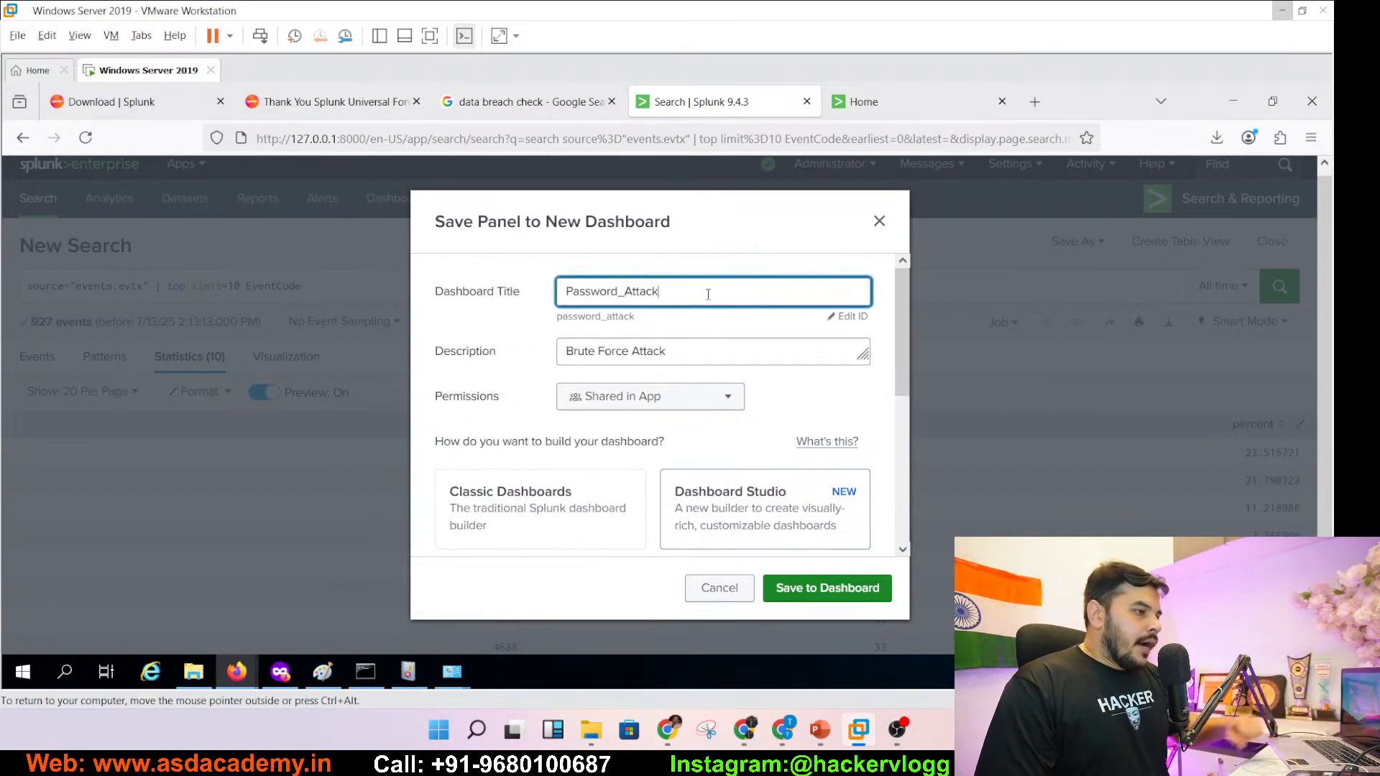
click(701, 351)
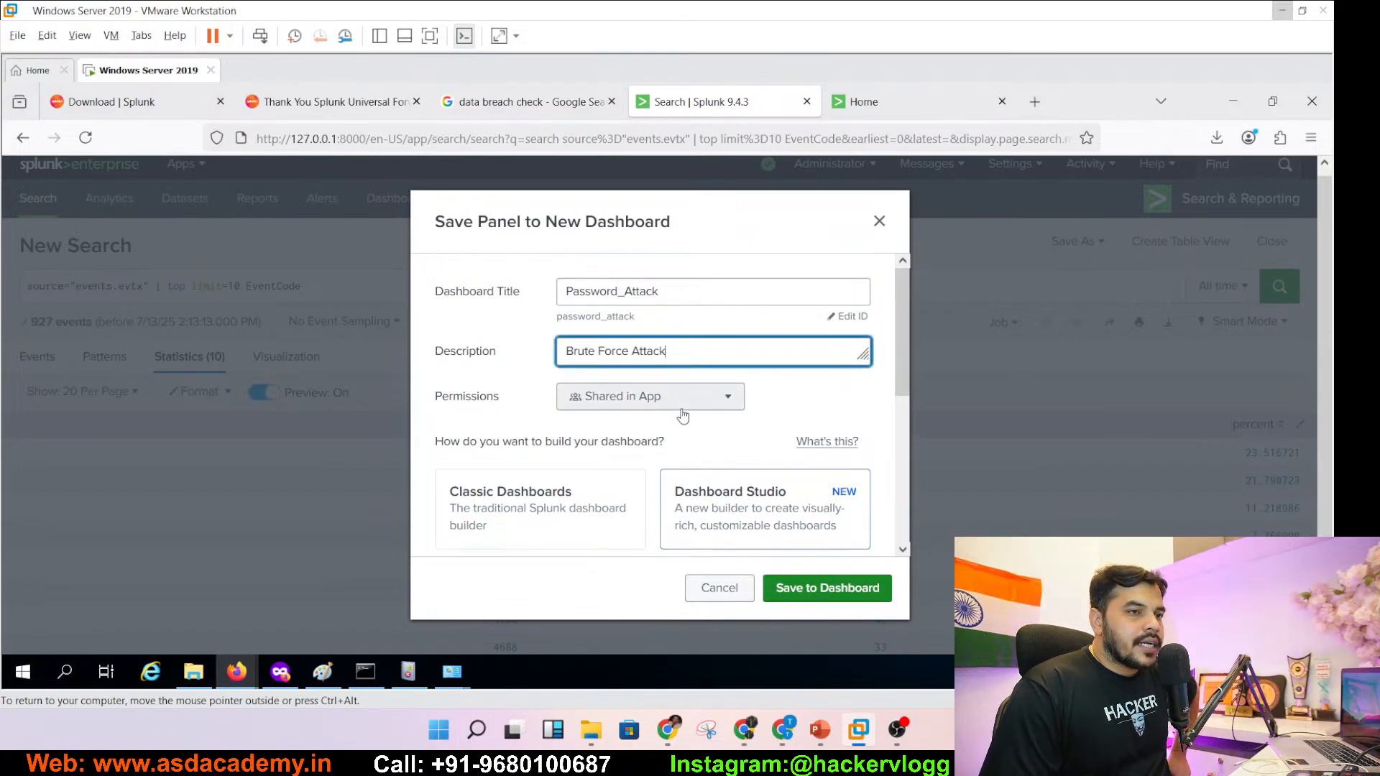
drag(902, 369, 902, 412)
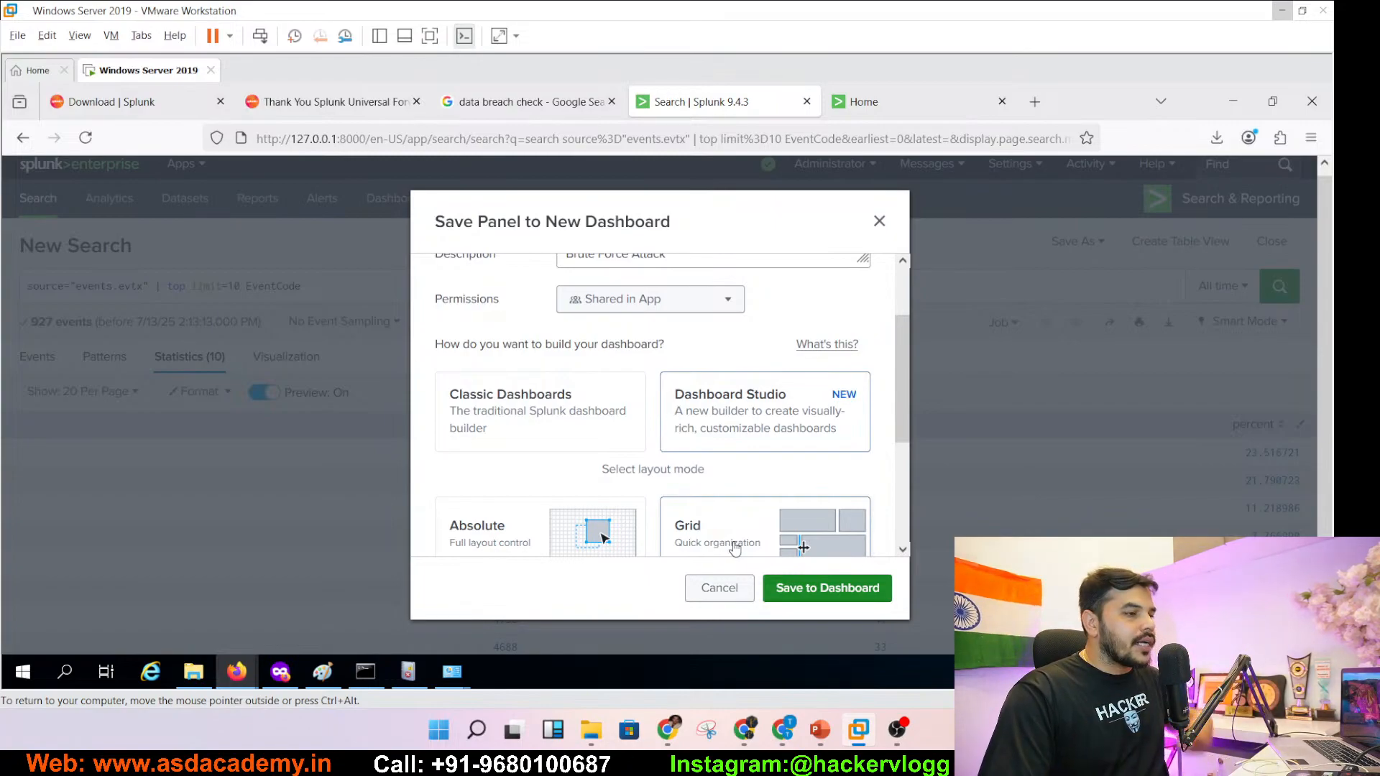
click(905, 480)
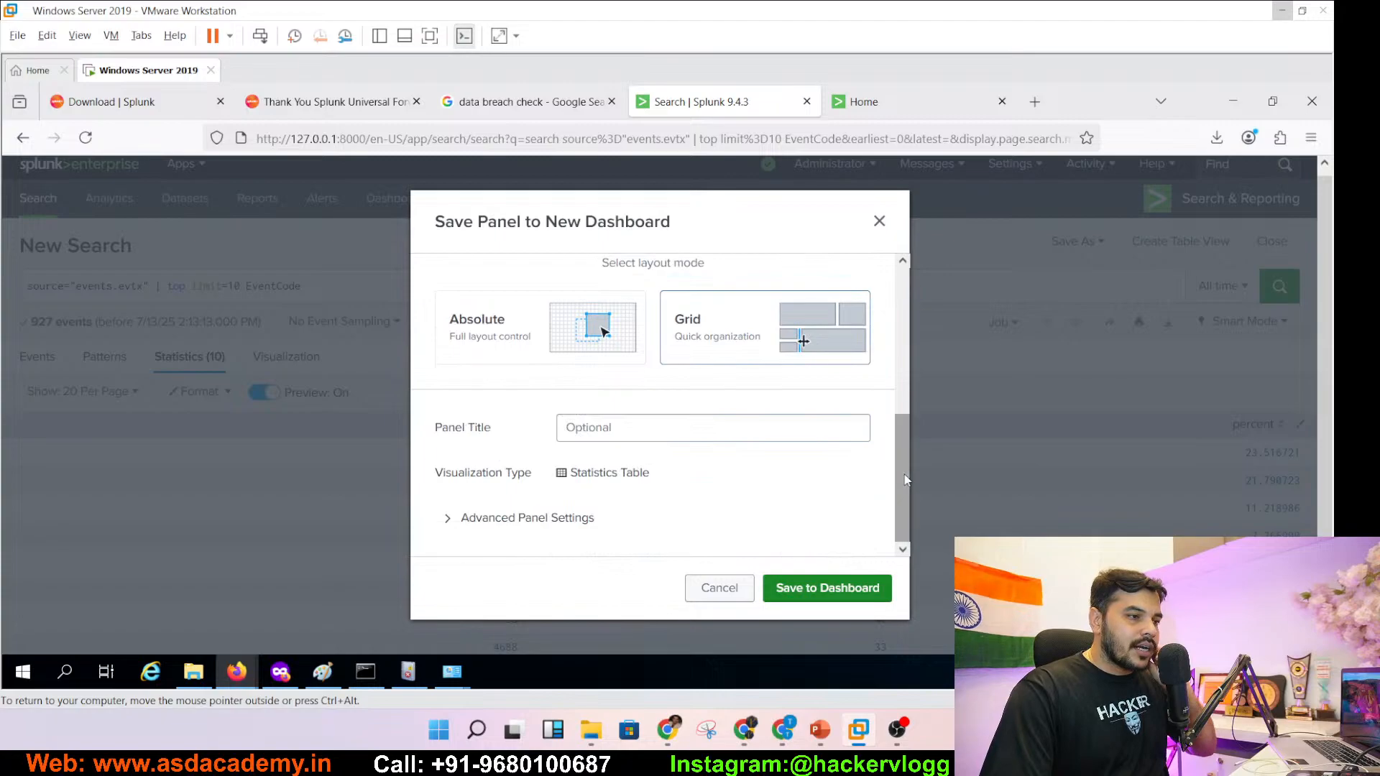
click(827, 594)
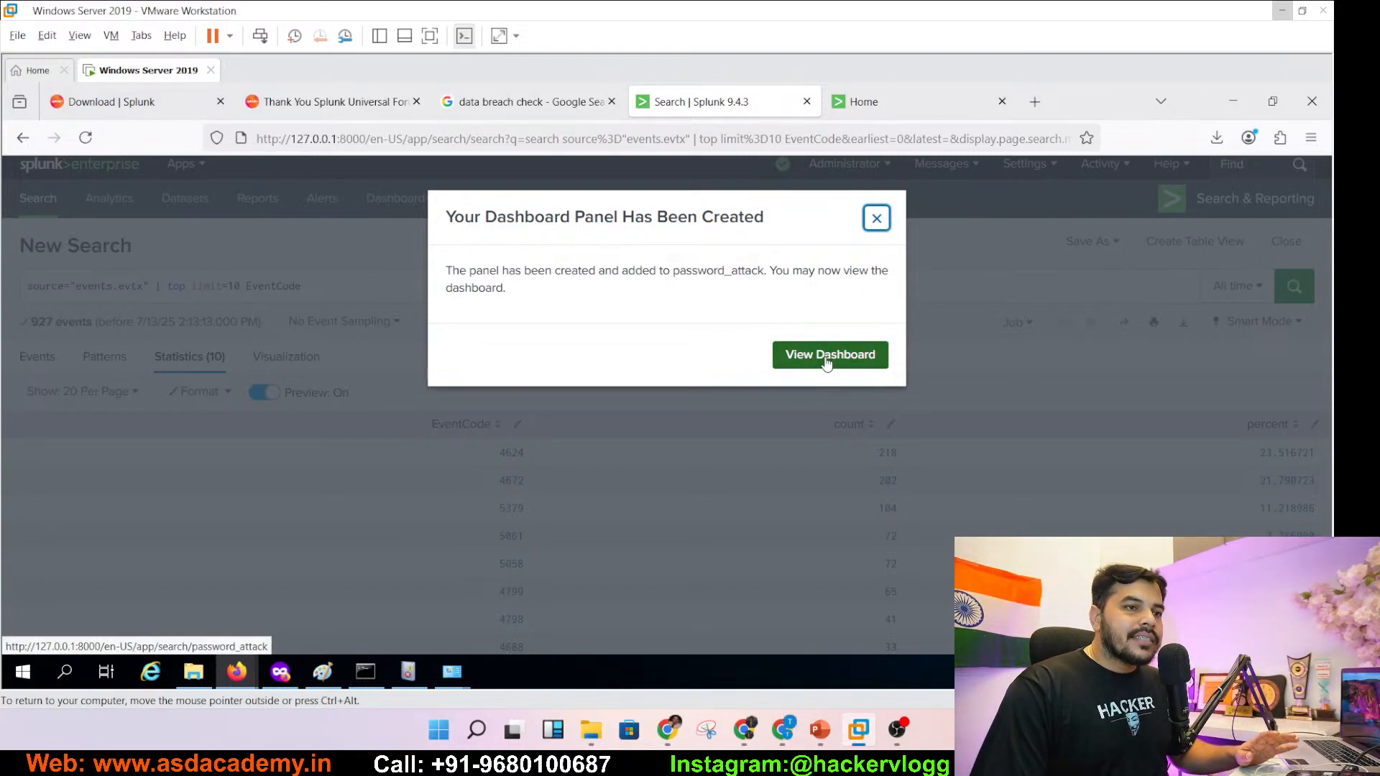
click(876, 218)
- Record 'Top Event:' followed by the top-10 EventCode query in a new Notepad note
click(316, 292)
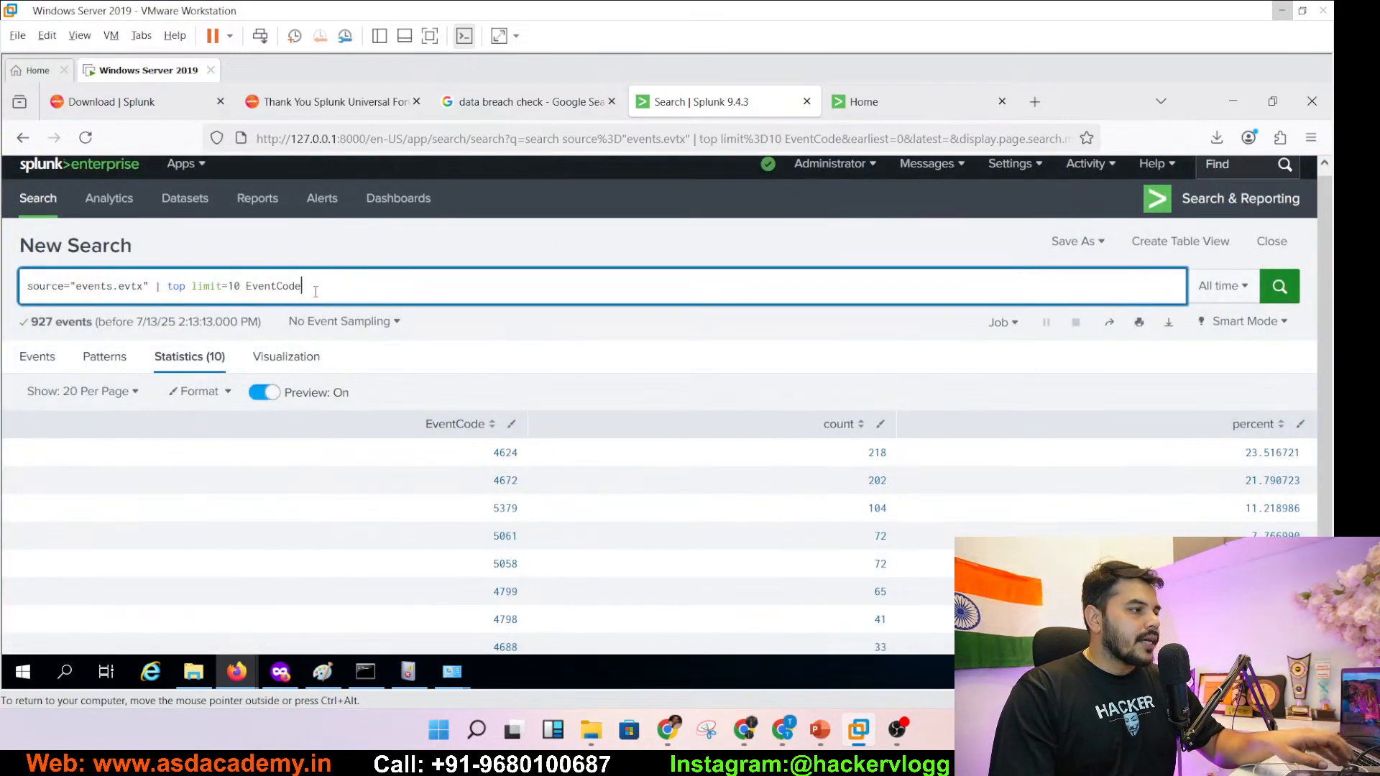
key(ctrl+a)
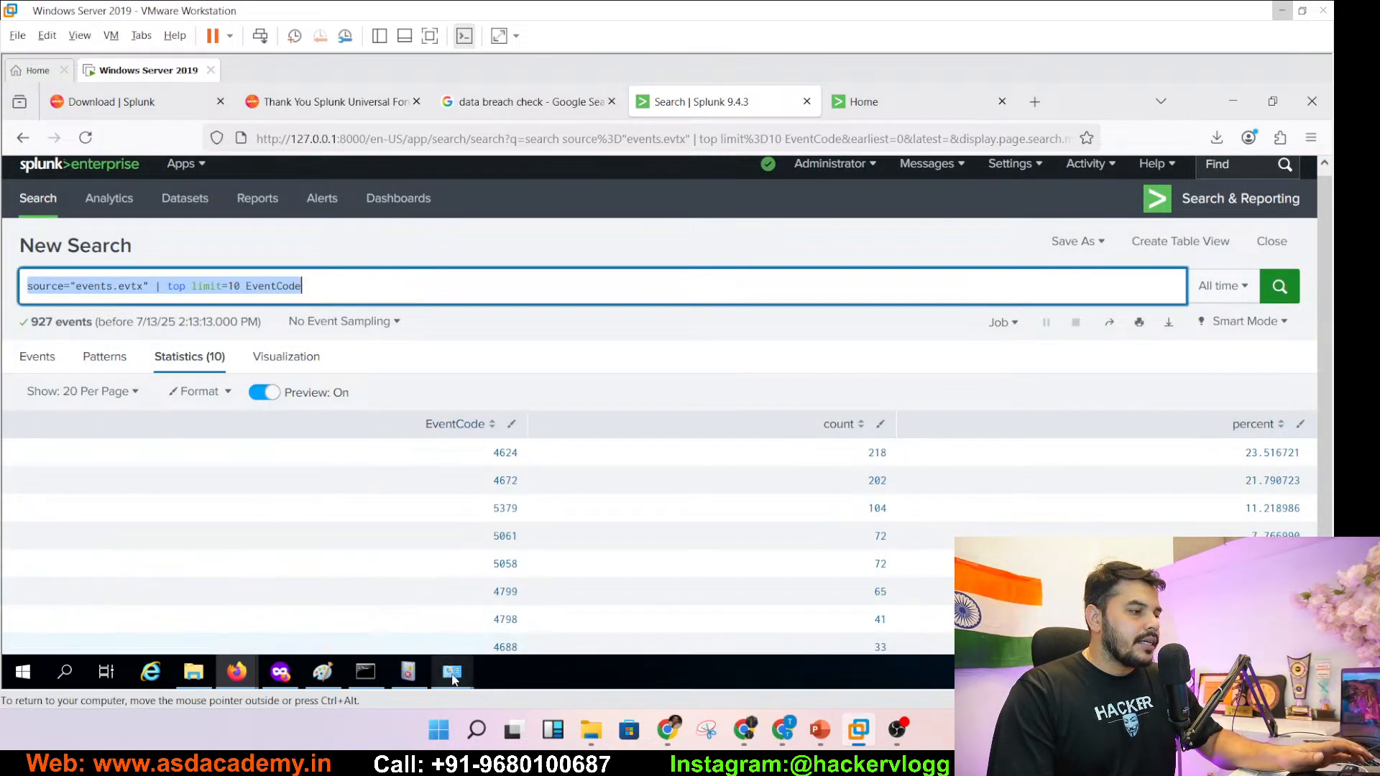
click(61, 678)
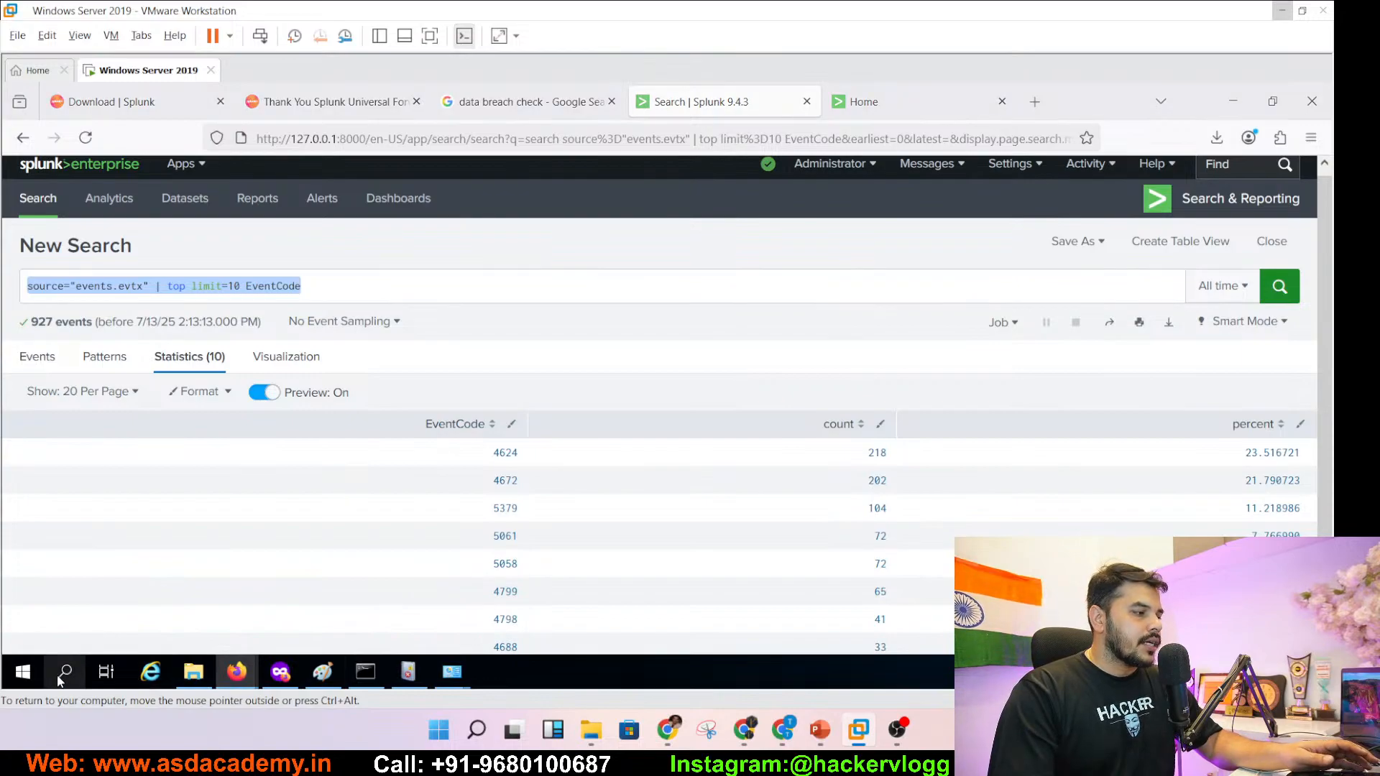
text(notepad)
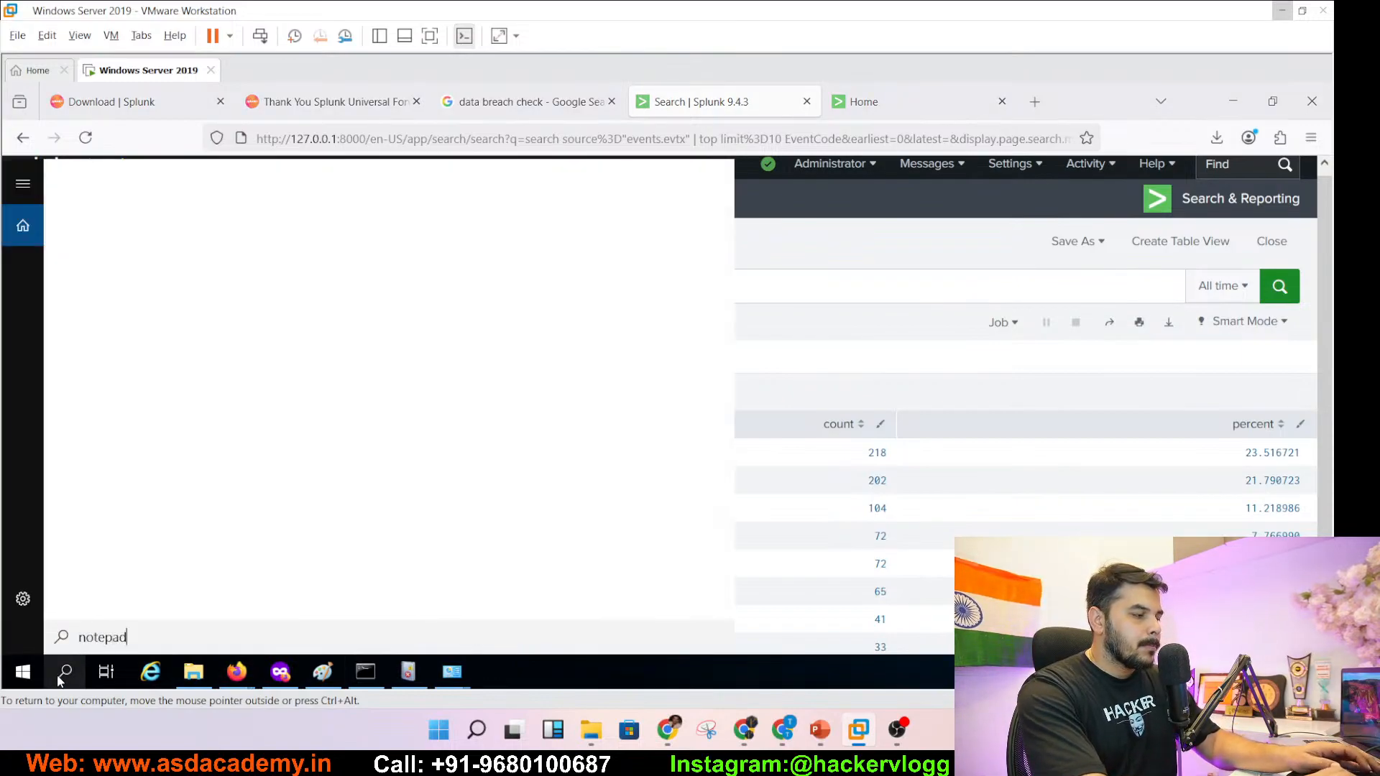
click(60, 679)
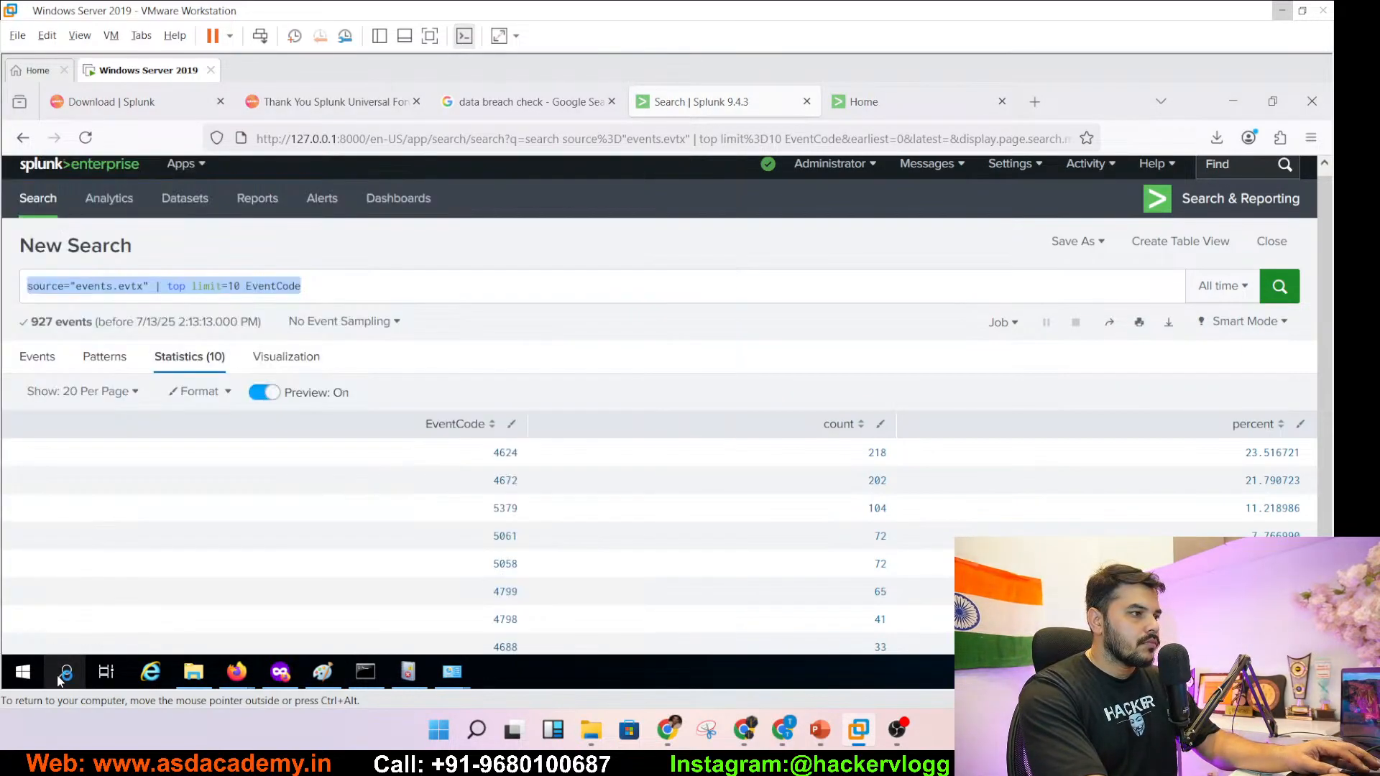
text(Top )
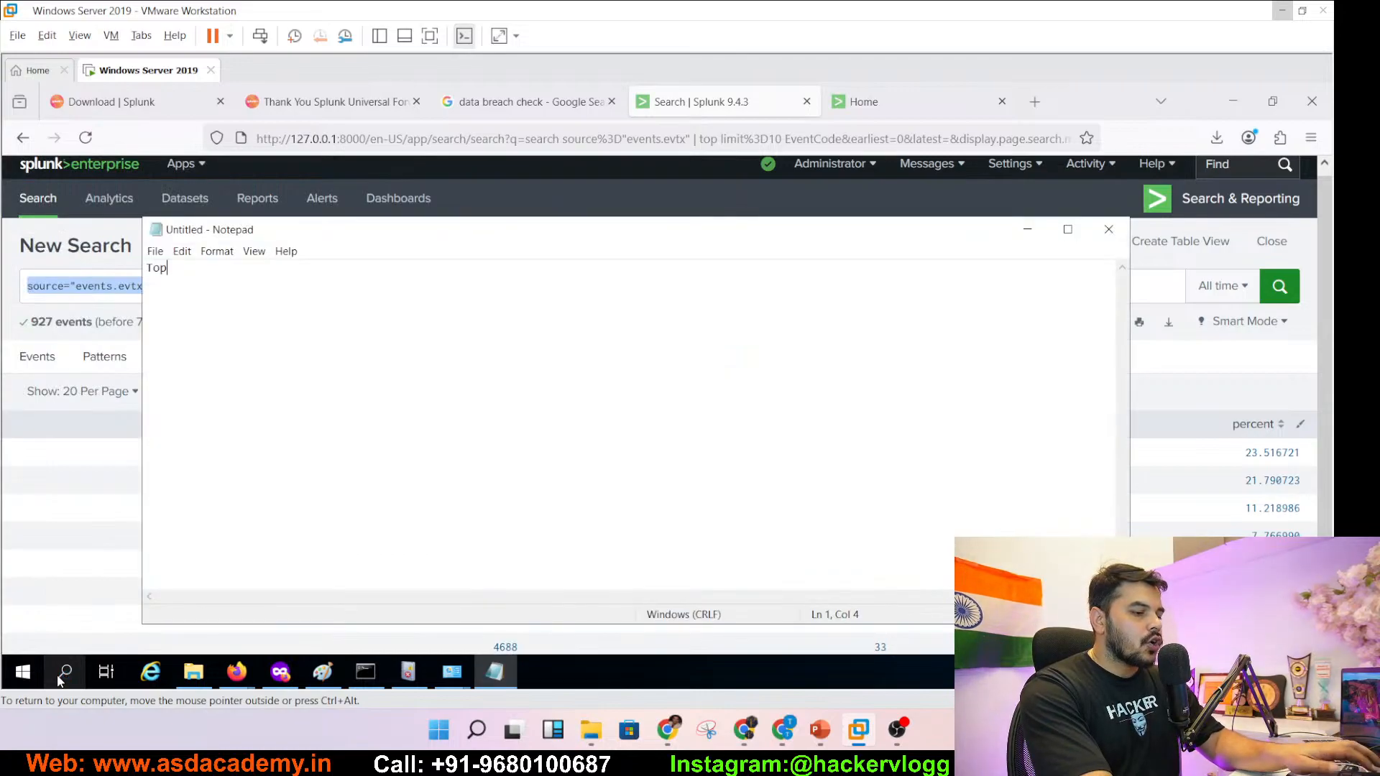
text(Event)
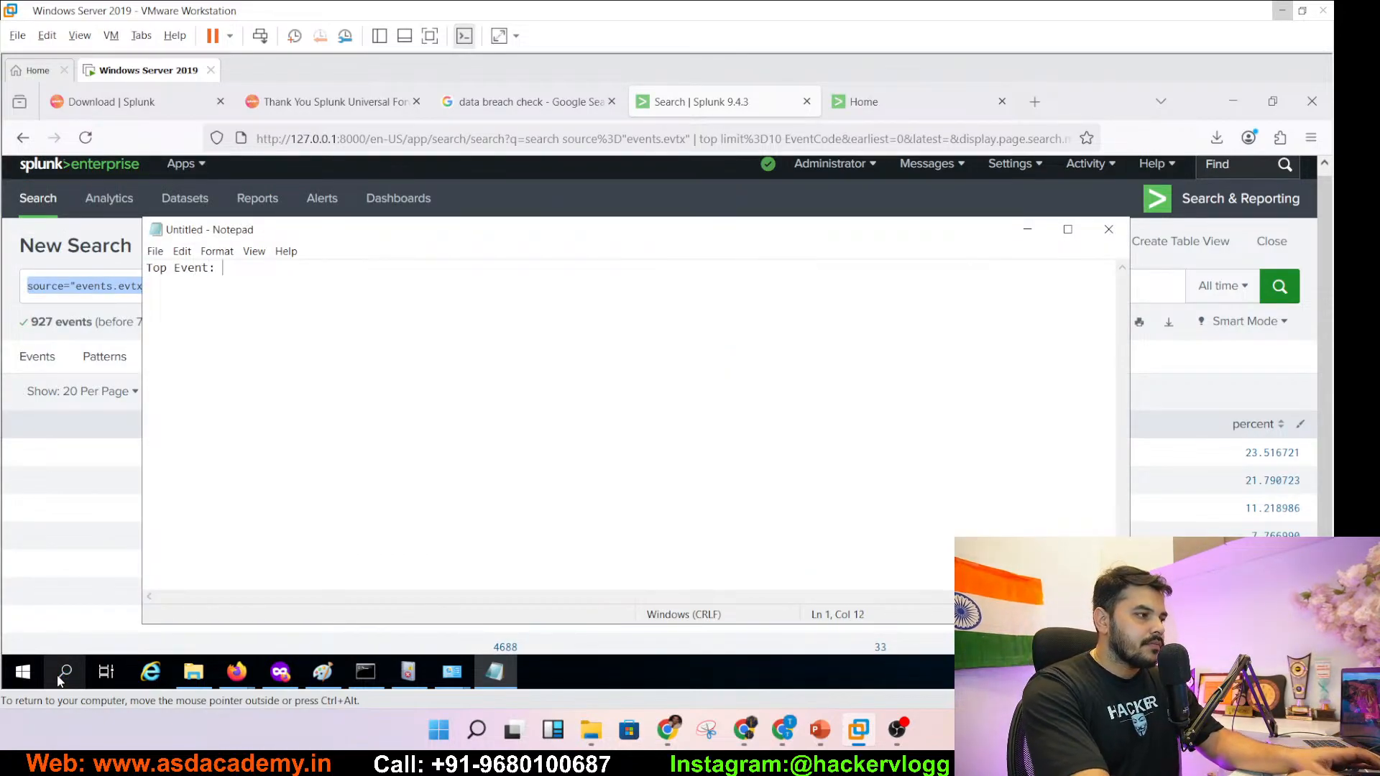
text(:)
text(source="events.evtx" | top limit=10 EventCode)
key(Return)
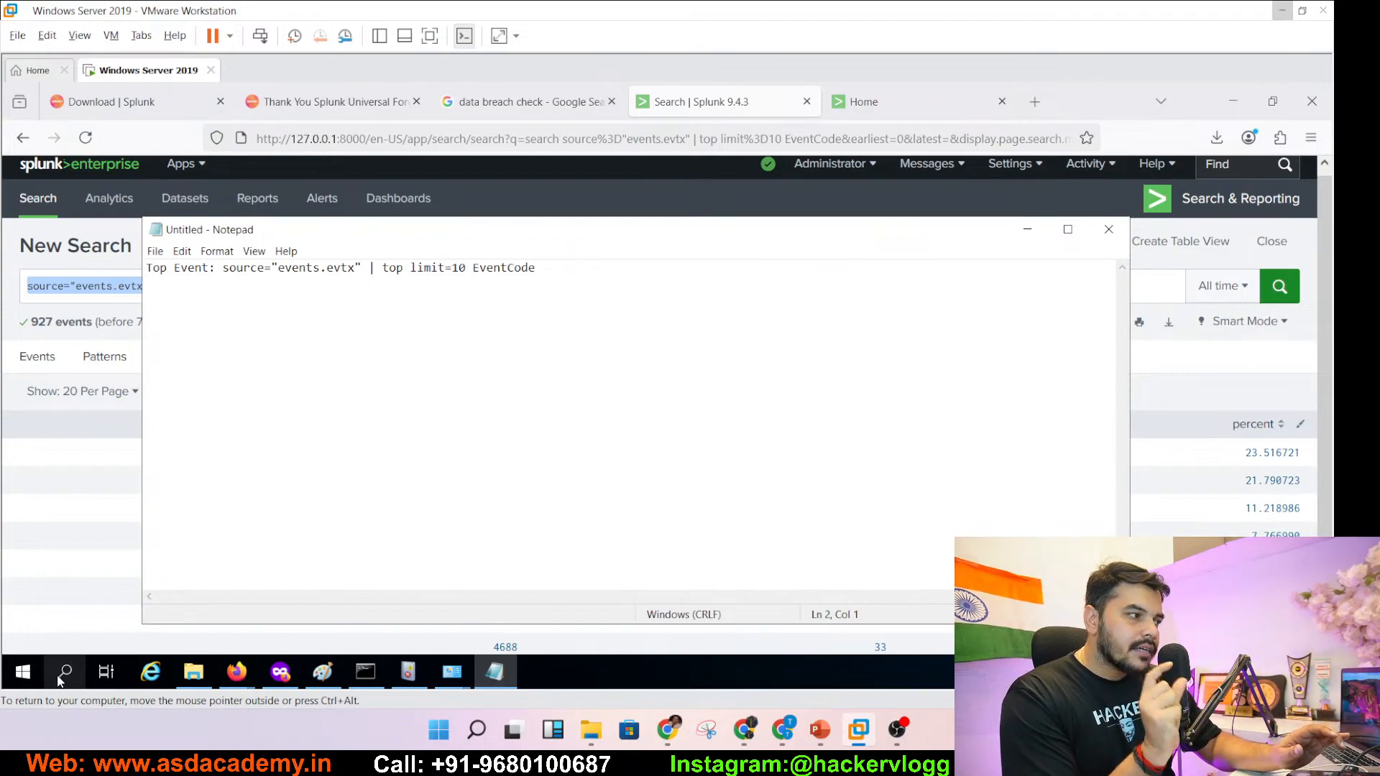
- Minimize Notepad and go to slide 119 on stats count by SourceName
click(1028, 229)
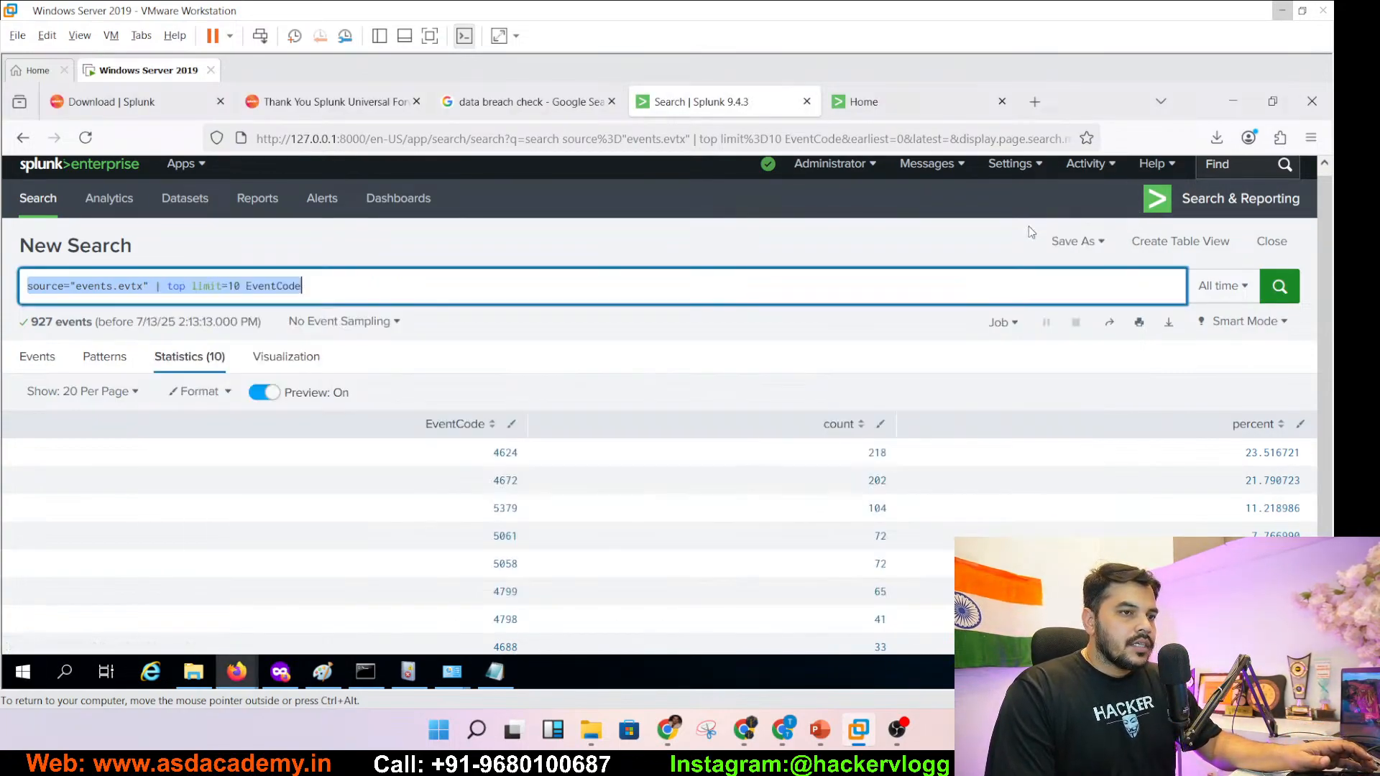
click(820, 730)
click(144, 564)
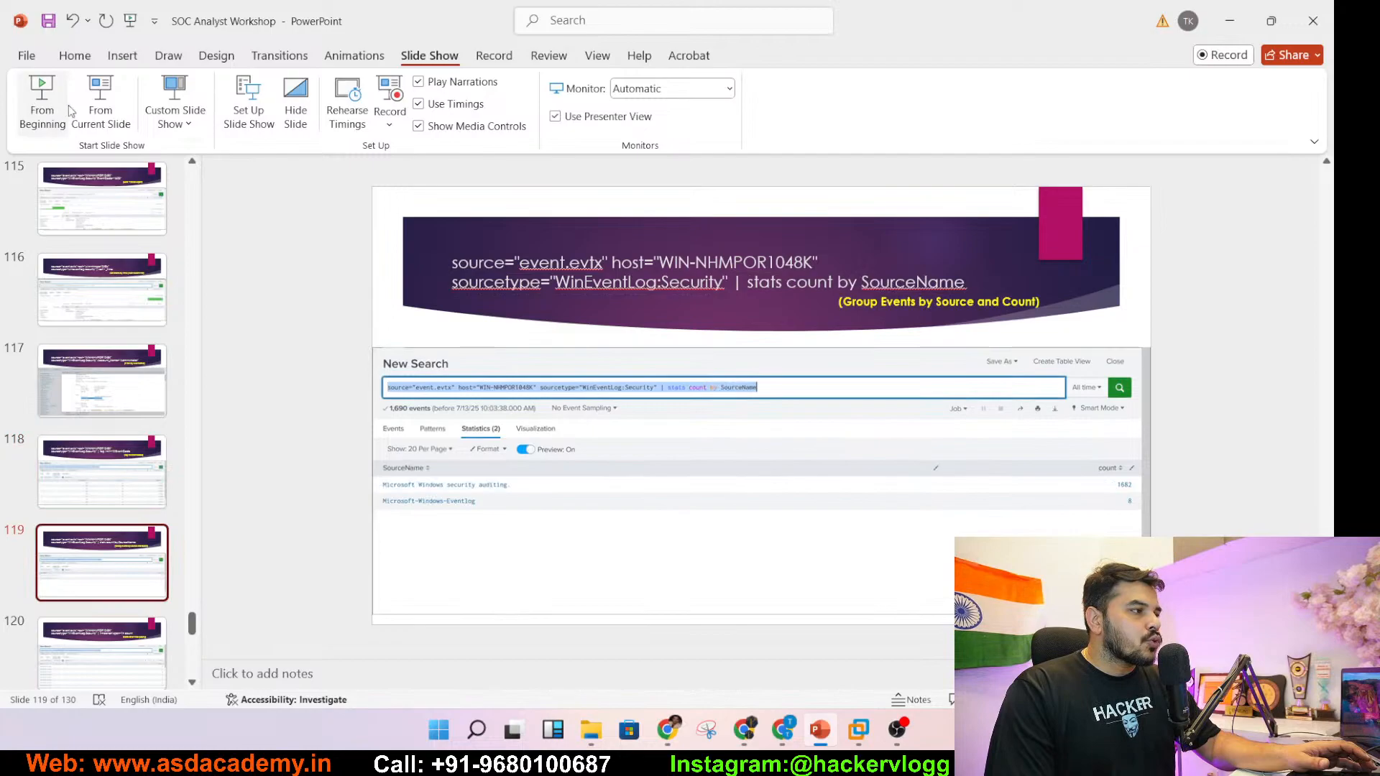
- Present slide 119 and ink-mark the security auditing and Eventlog rows and the 1682 count
click(94, 109)
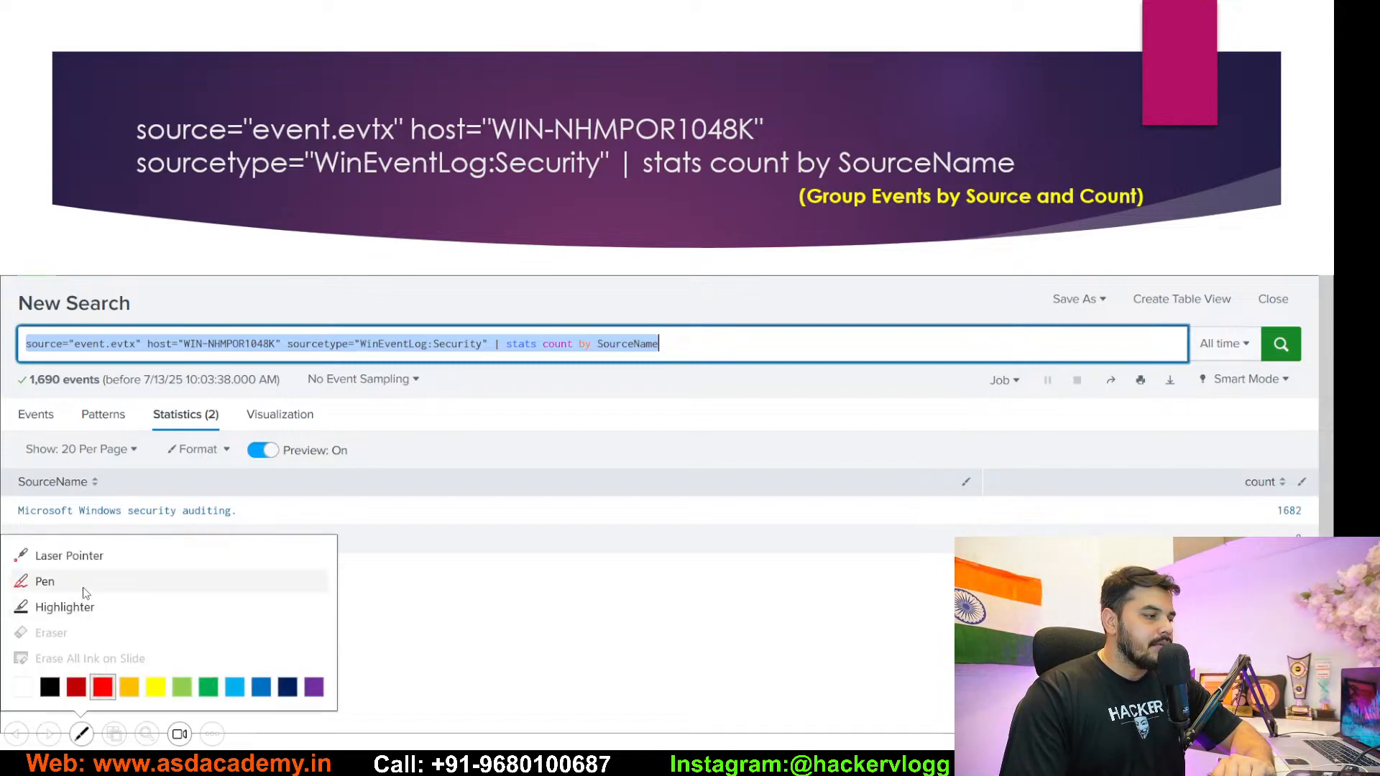
click(44, 582)
drag(267, 526, 317, 491)
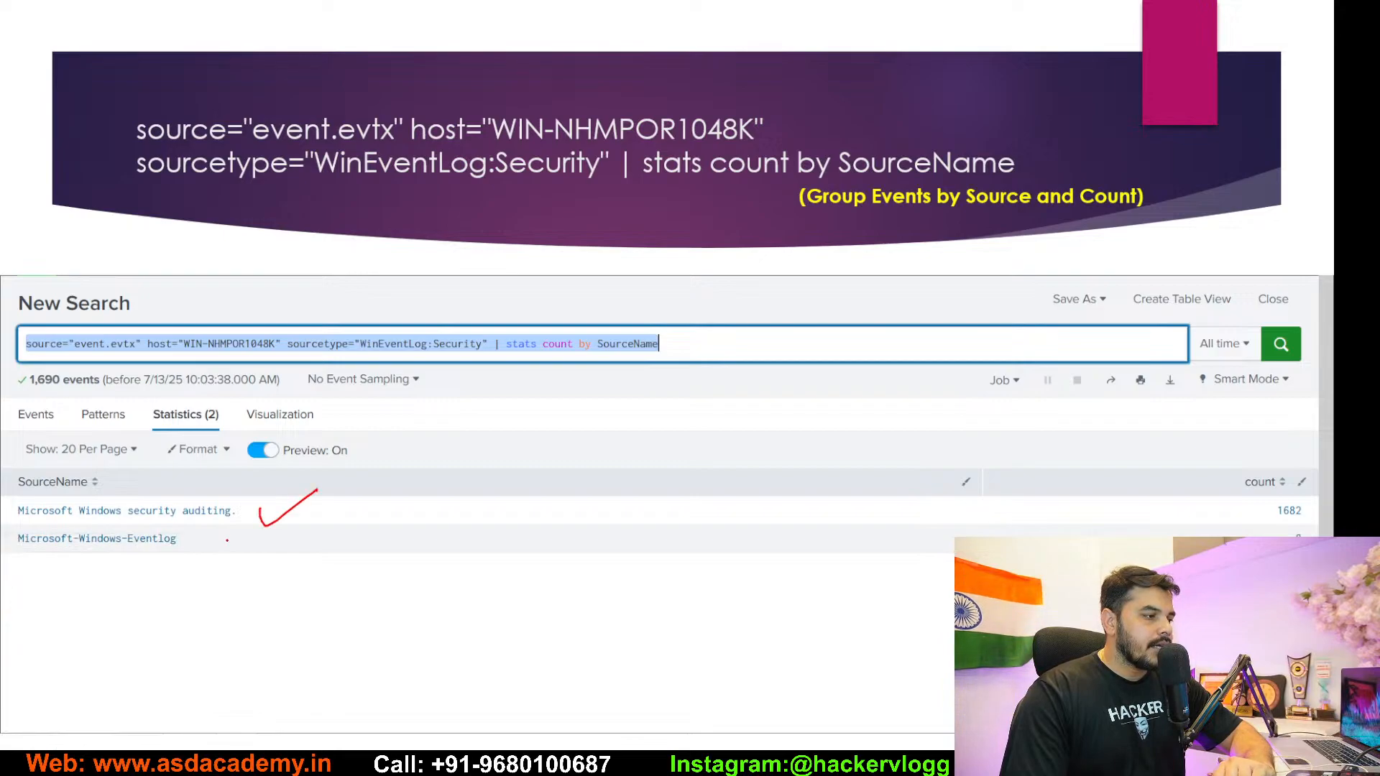
drag(225, 549, 276, 543)
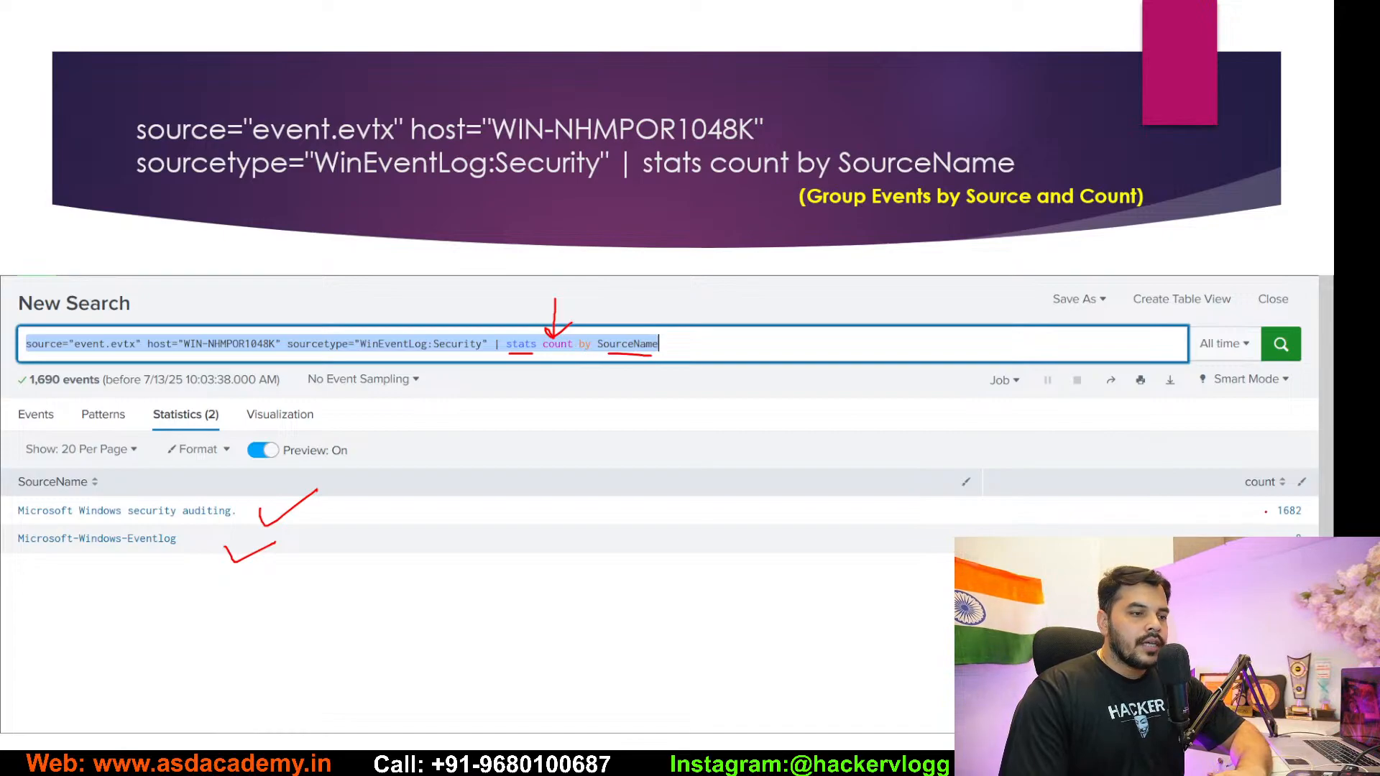
mouse_move(1222, 507)
mouse_down()
mouse_move(1226, 525)
mouse_move(1264, 504)
mouse_up()
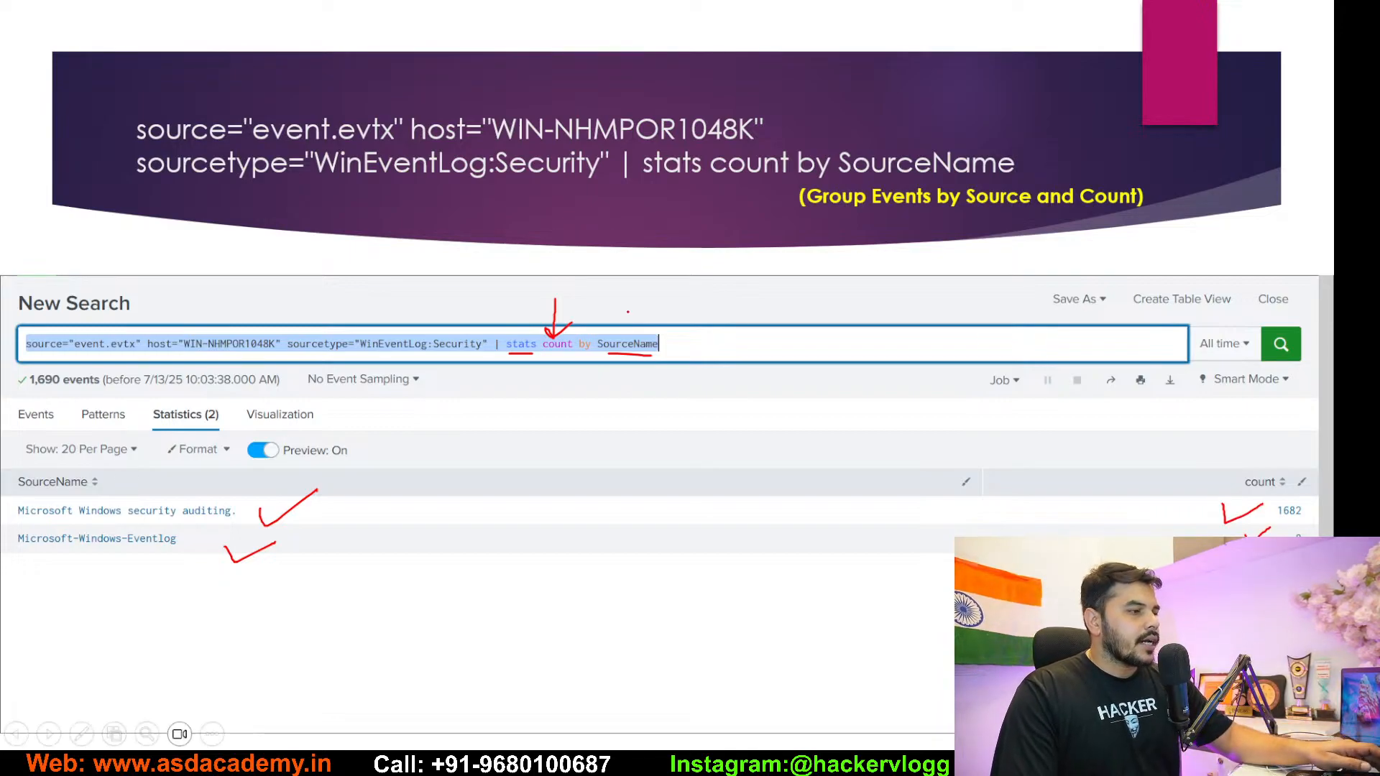
- End the slideshow discarding the ink, select 'stats count by SourceName', and return to the VM
key(Escape)
click(707, 410)
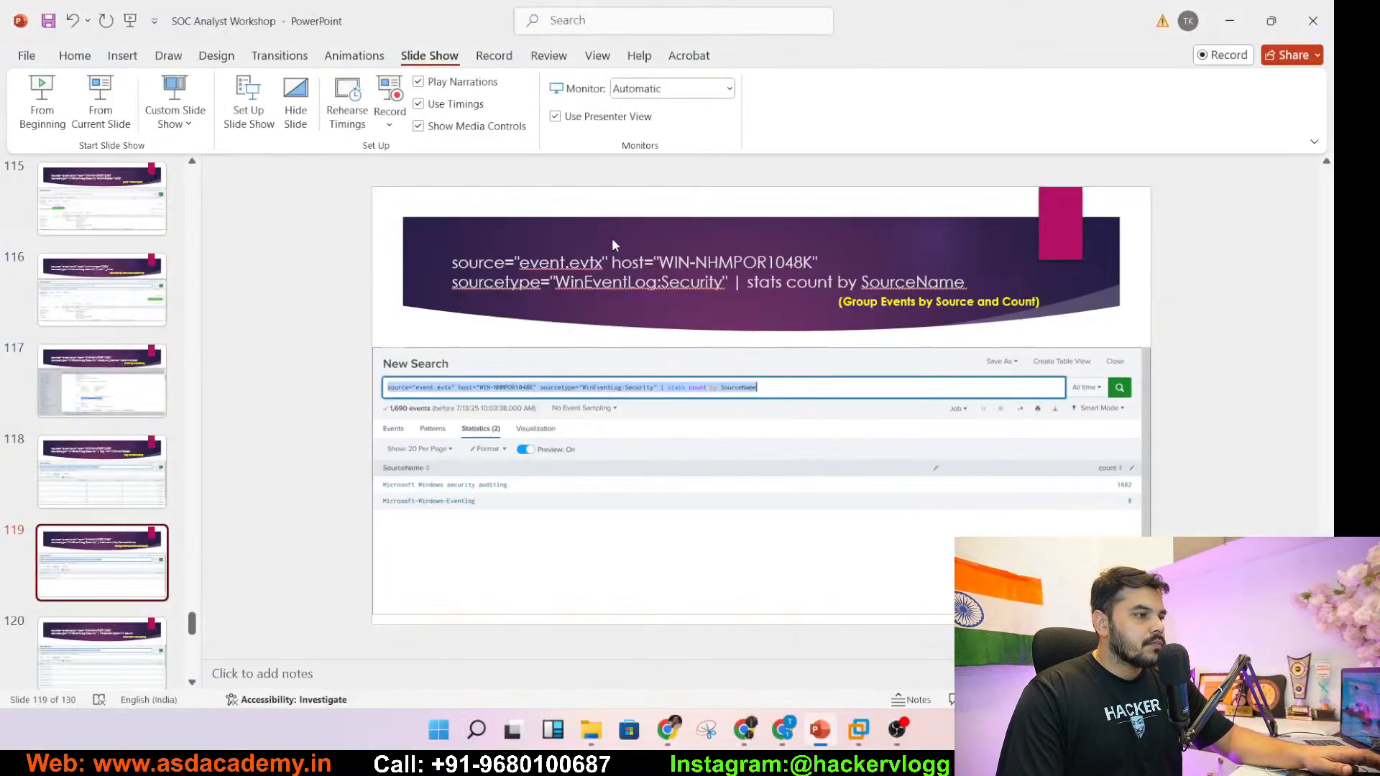
drag(735, 283, 999, 289)
key(ctrl+c)
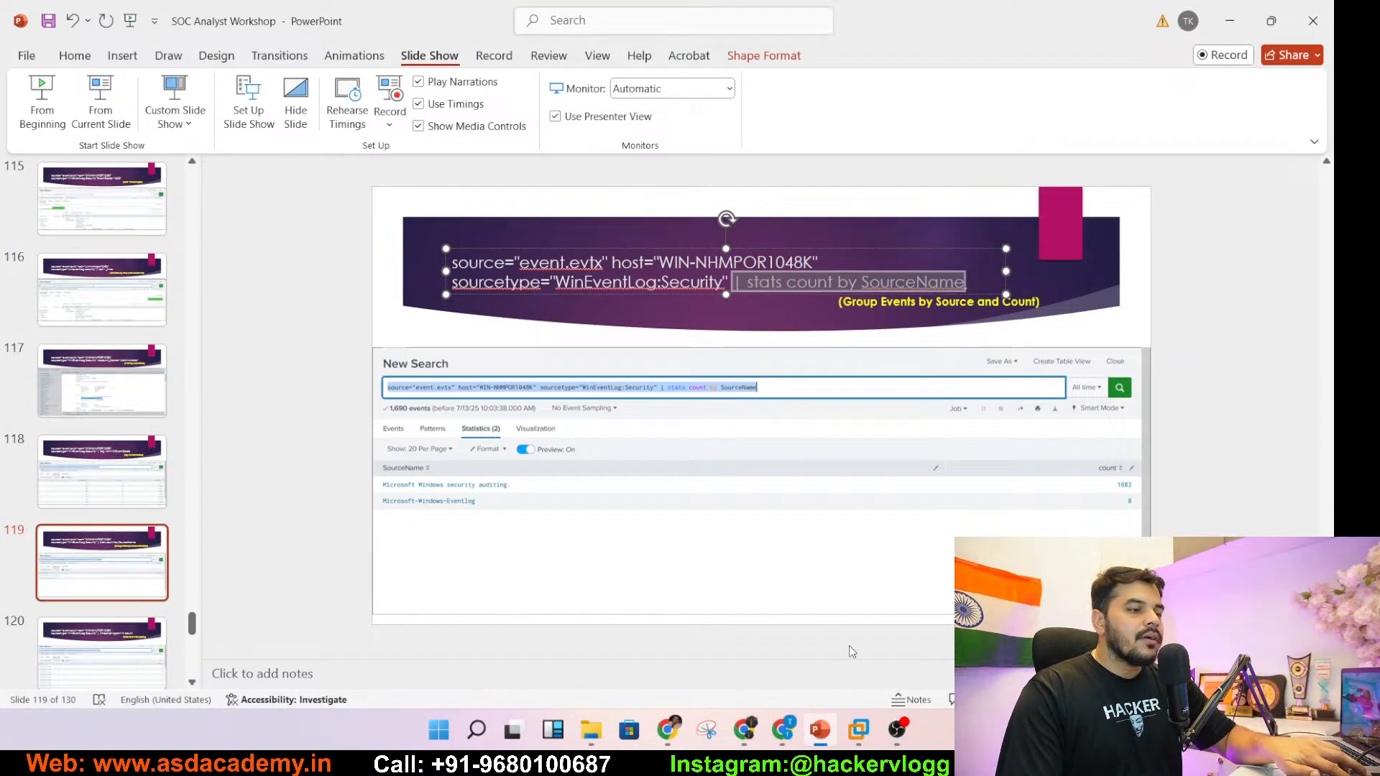
mouse_move(859, 728)
click(909, 624)
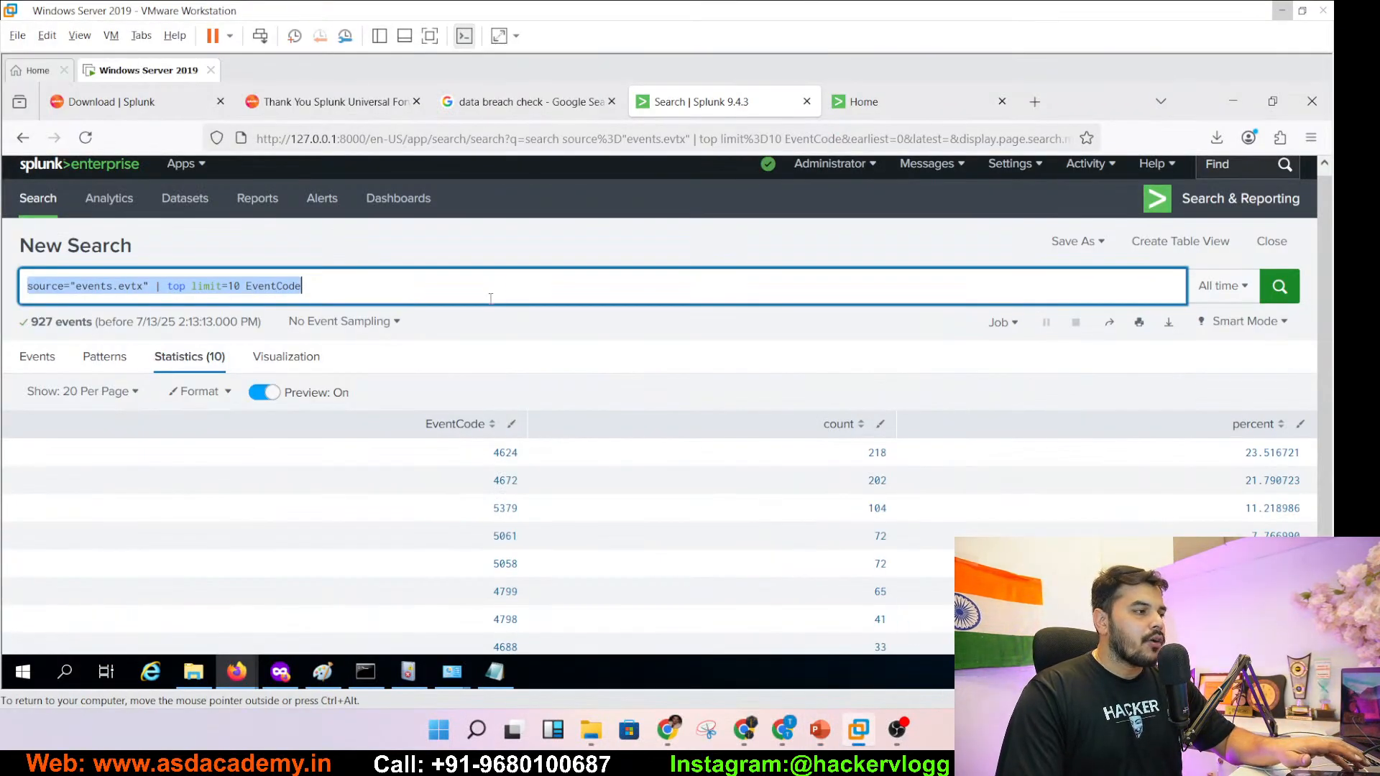
- Replace the top pipe with '| stats count by SourceName' and run the search
click(348, 288)
drag(347, 288, 155, 287)
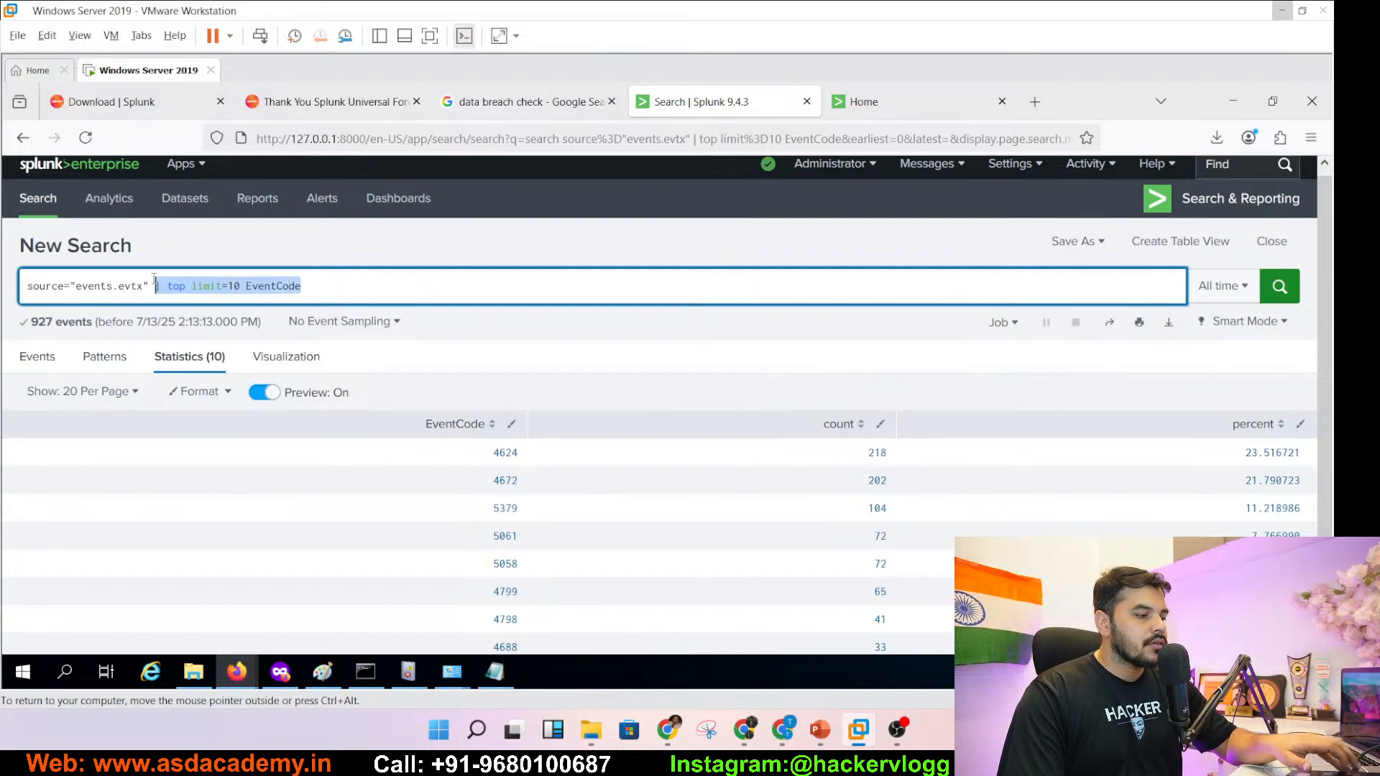
key(ctrl+v)
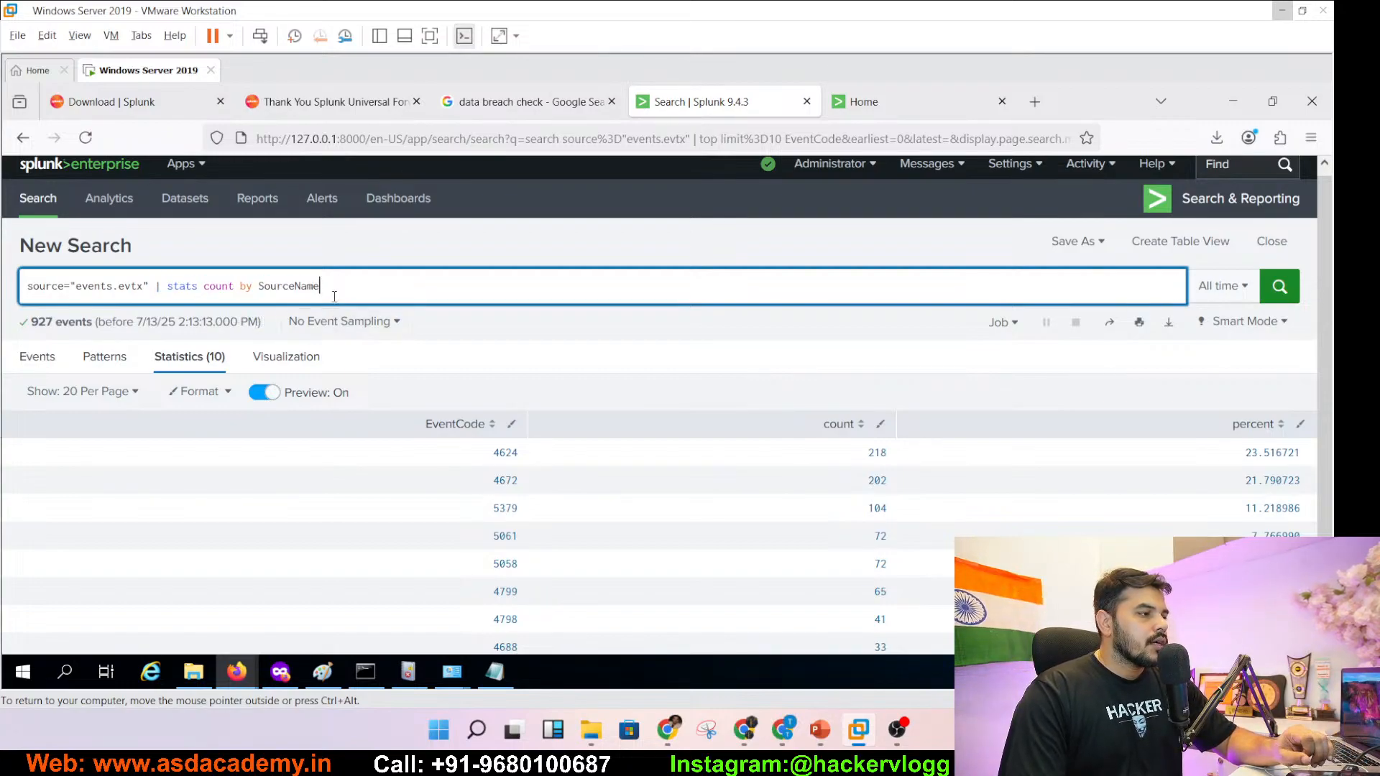
key(Return)
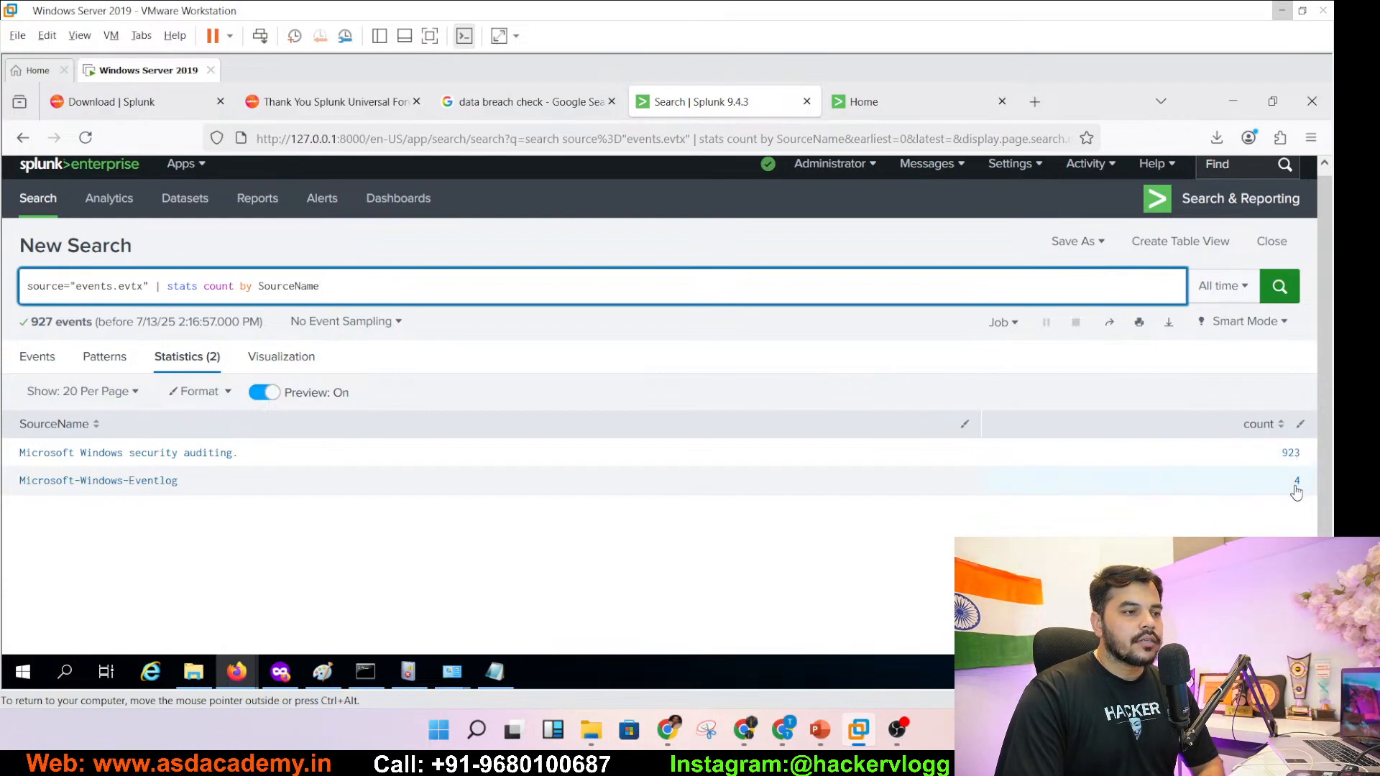
- Add the SourceName count table as a panel on the existing Password_Attack dashboard
click(1075, 241)
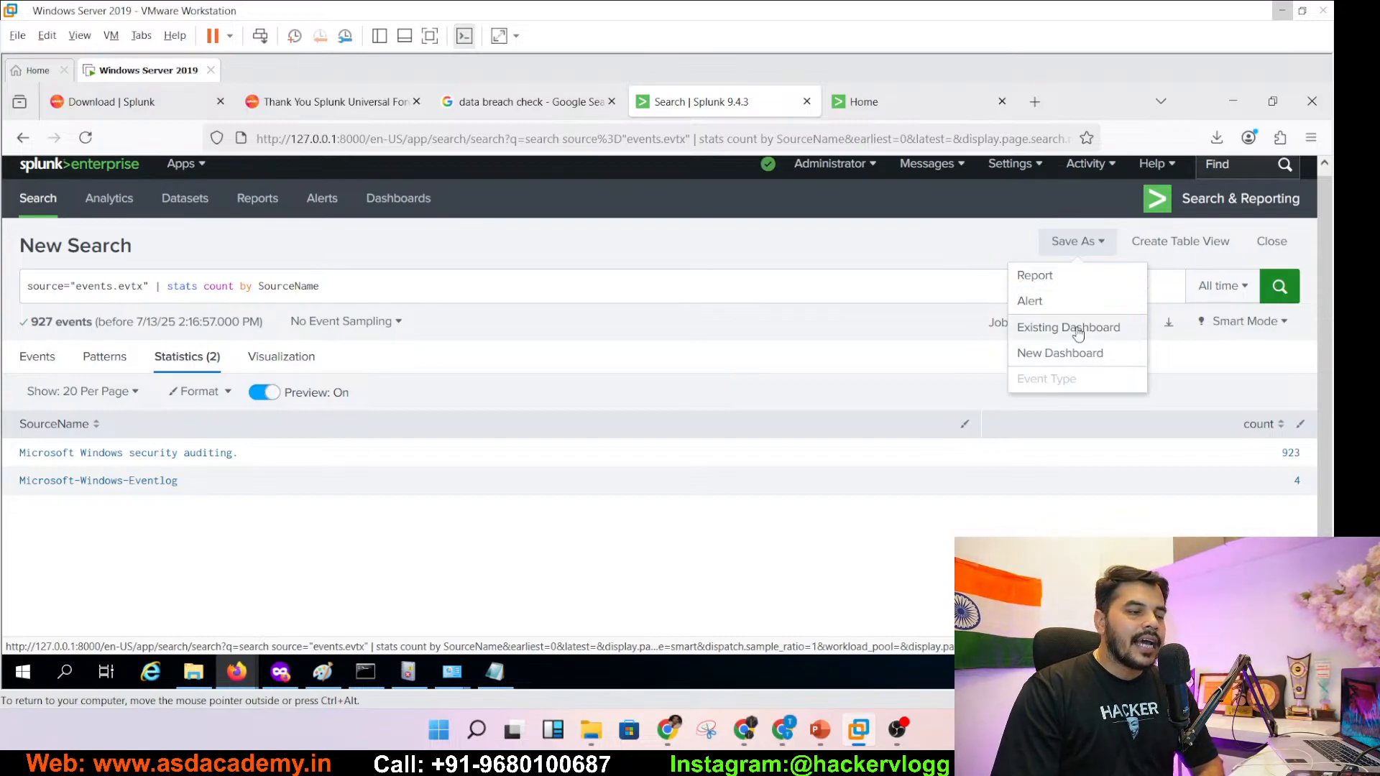
click(1068, 327)
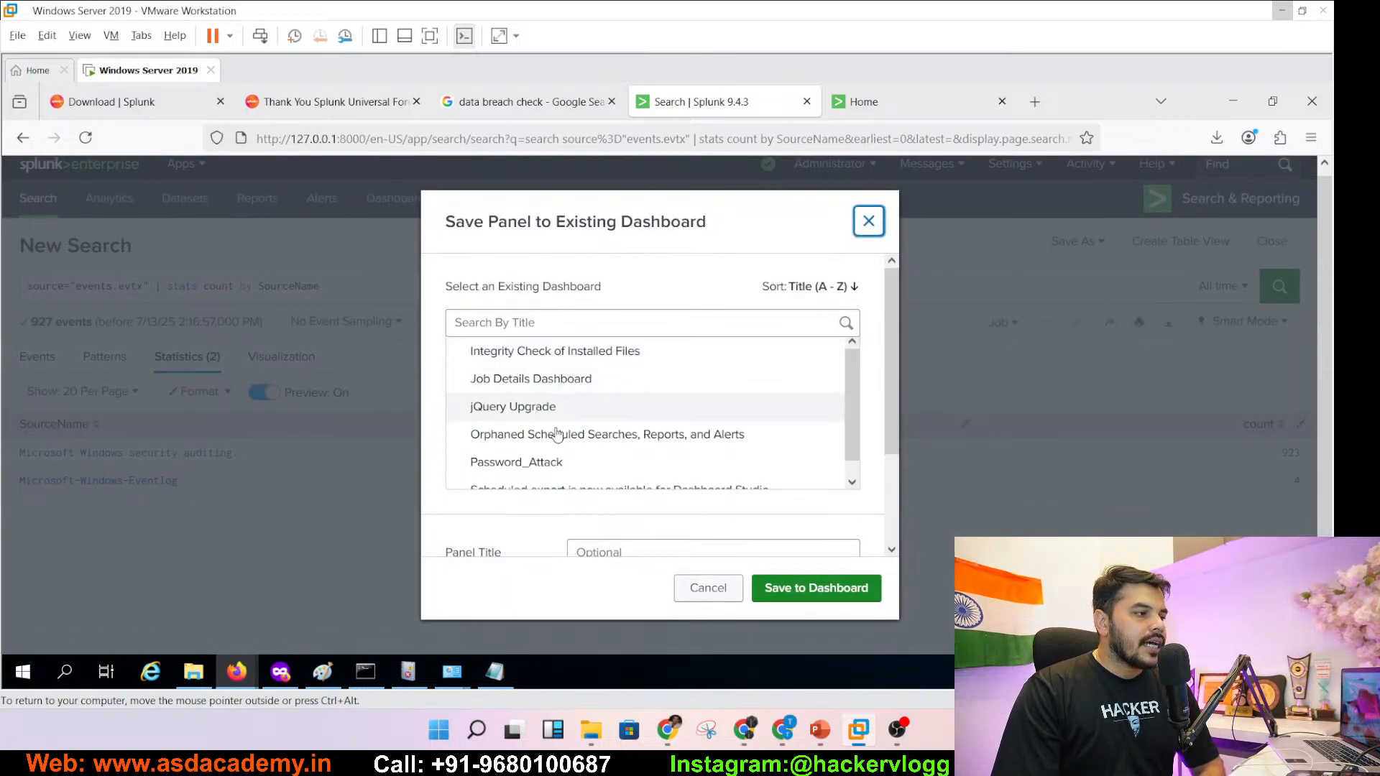
click(519, 468)
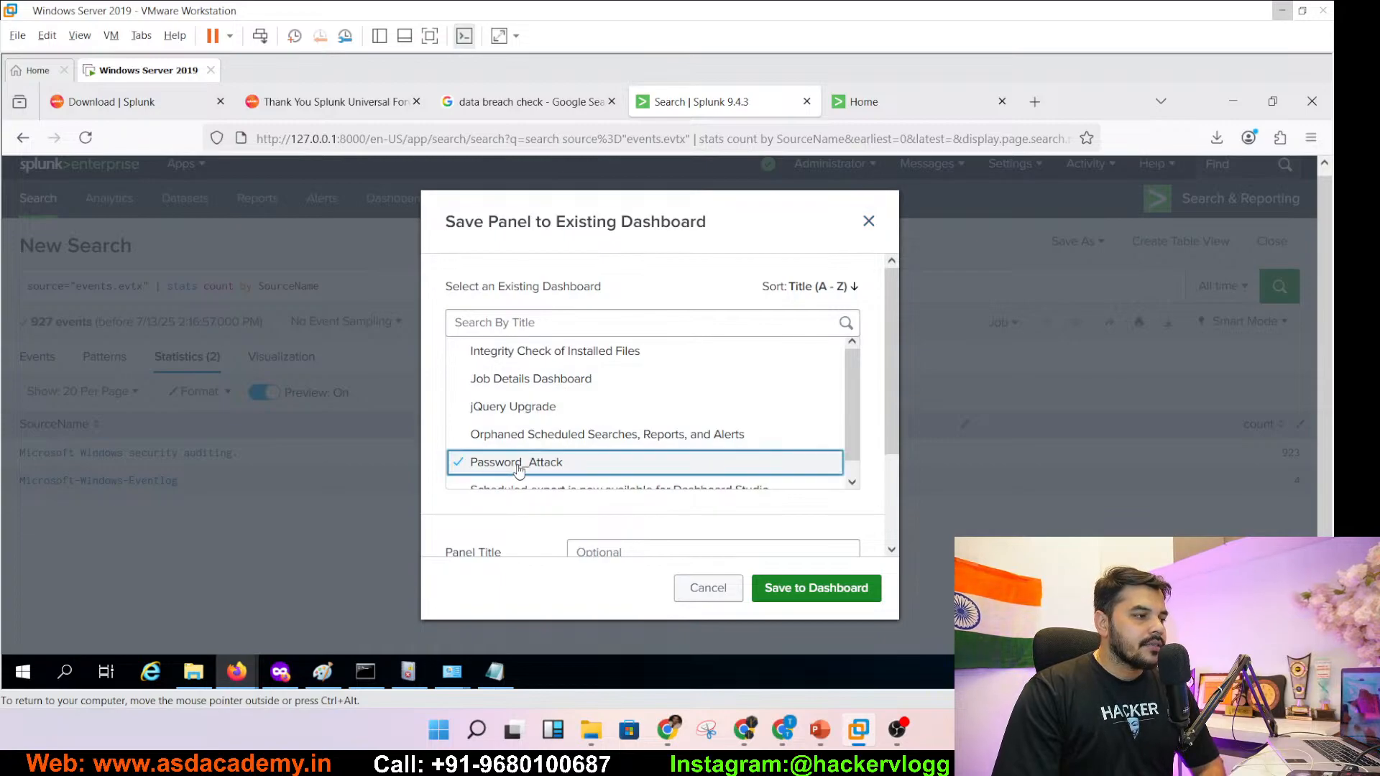
click(824, 602)
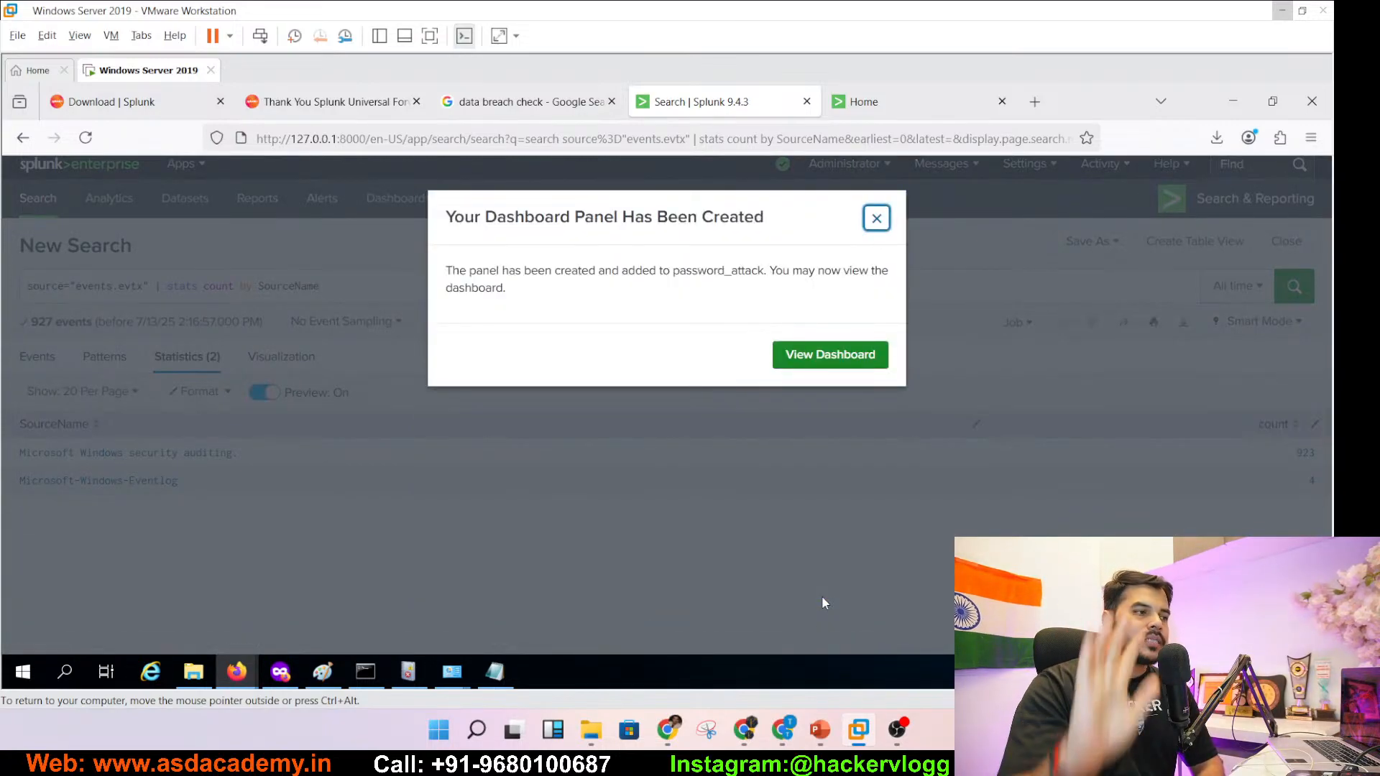
click(876, 220)
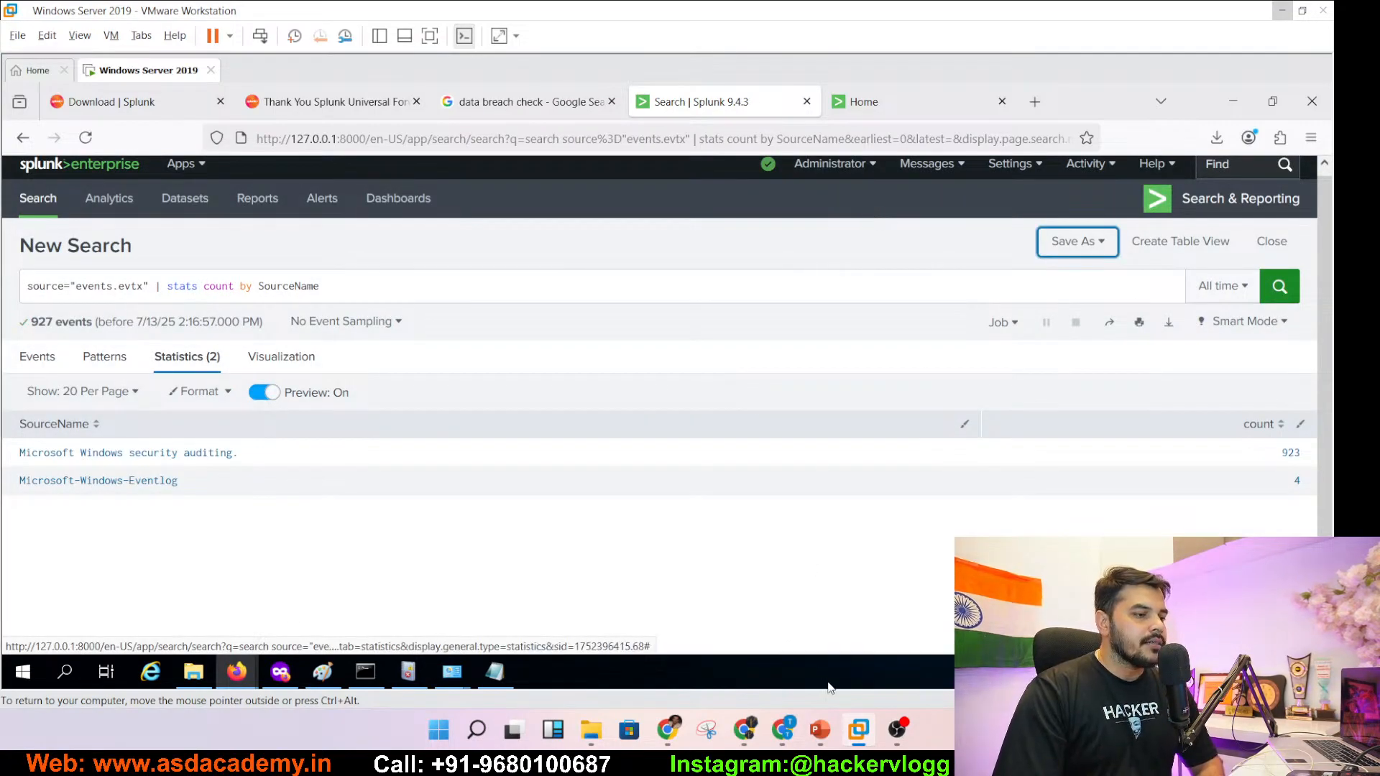
click(820, 731)
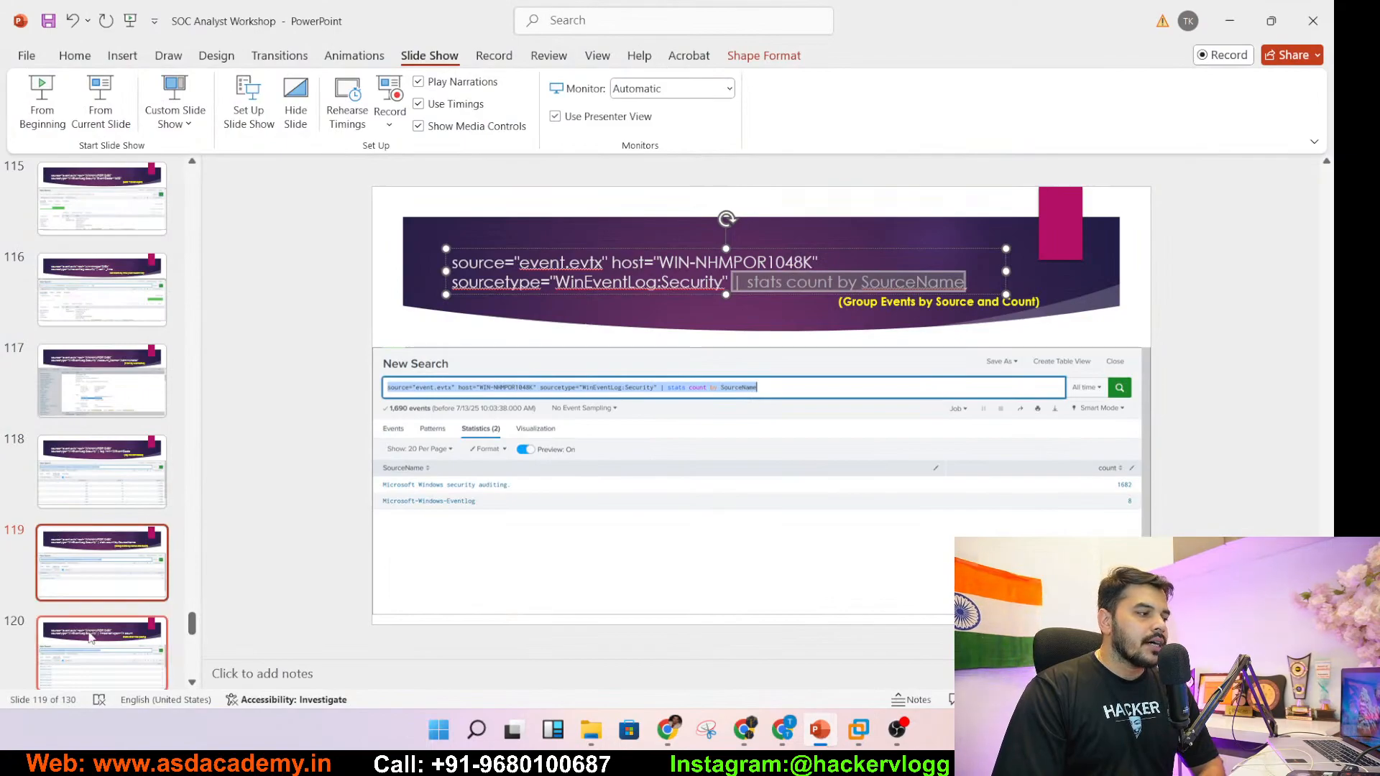
- Go to slide 120, select its '| timechart span=1h count' query, and minimize PowerPoint
click(101, 669)
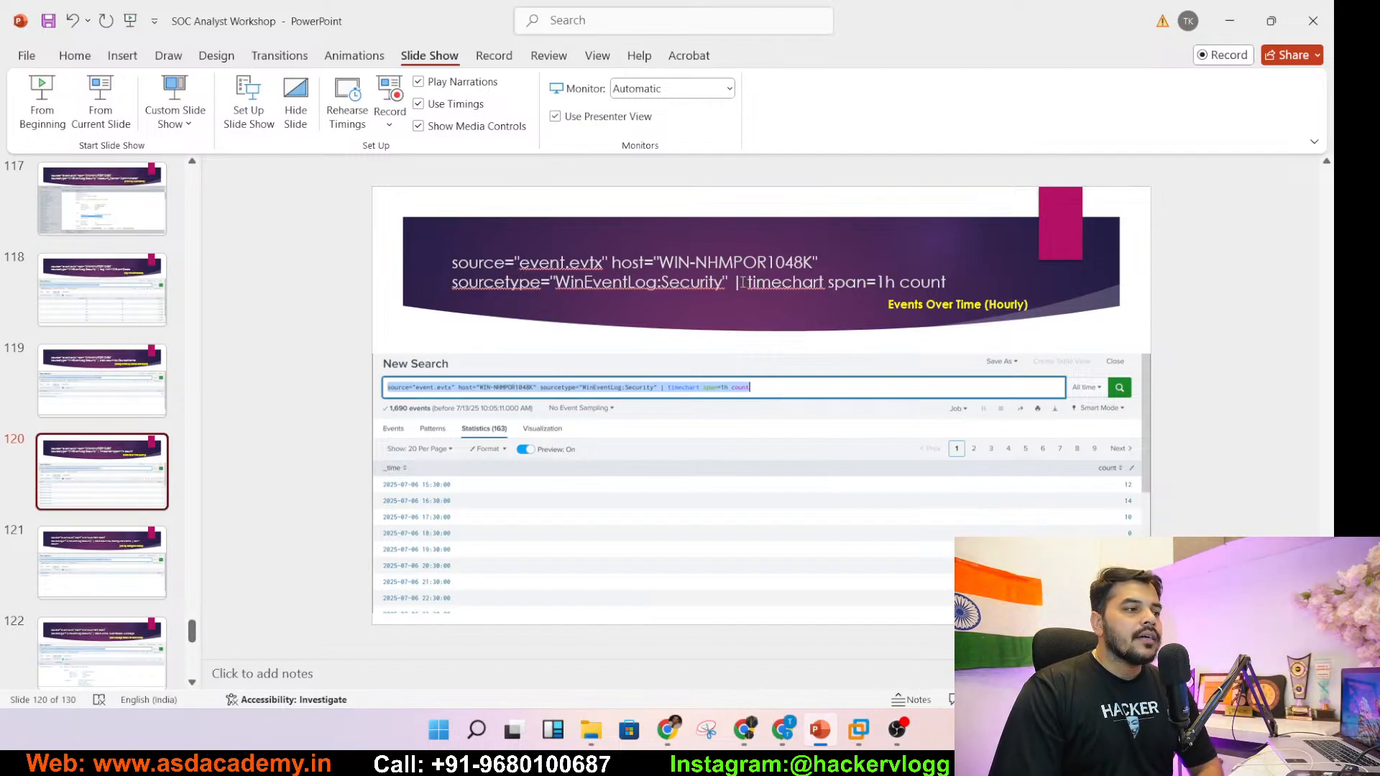
drag(736, 282, 941, 280)
key(ctrl+c)
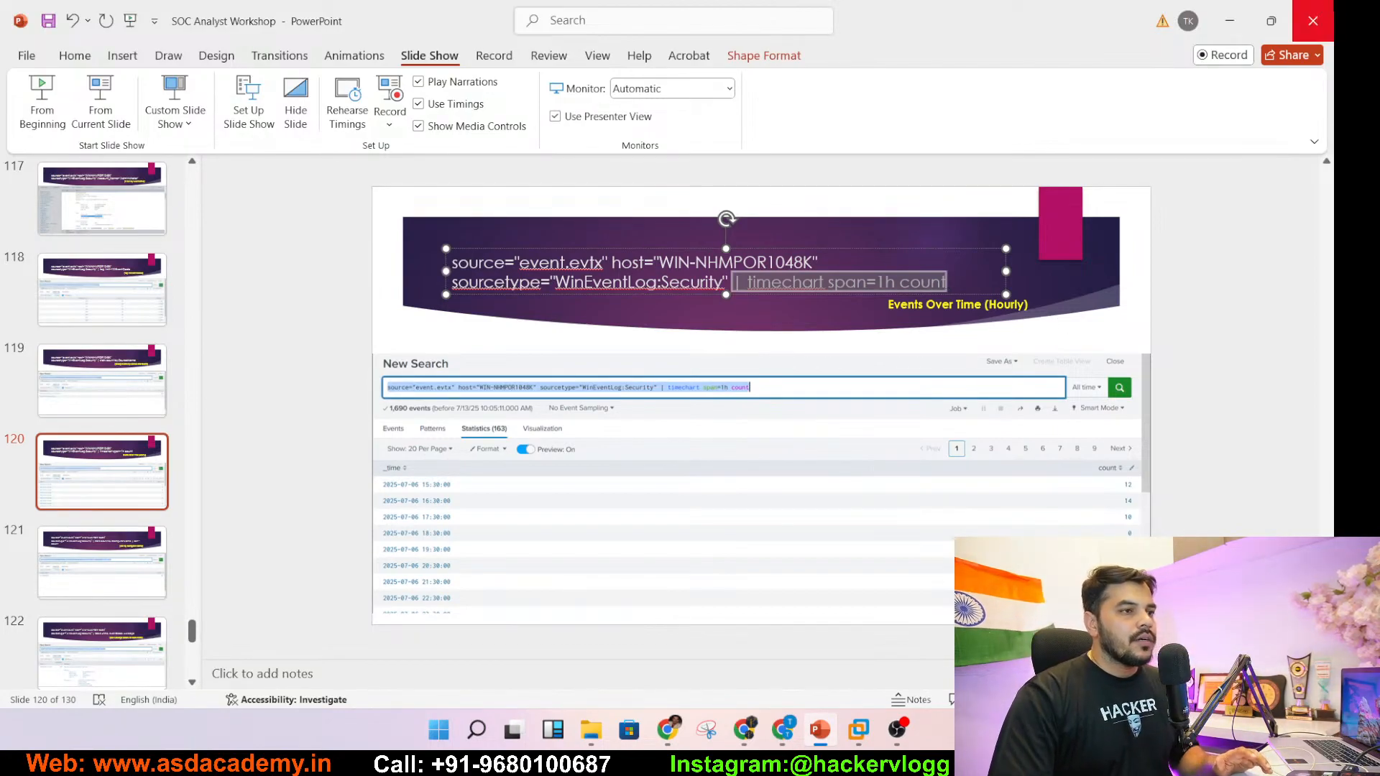
click(1230, 29)
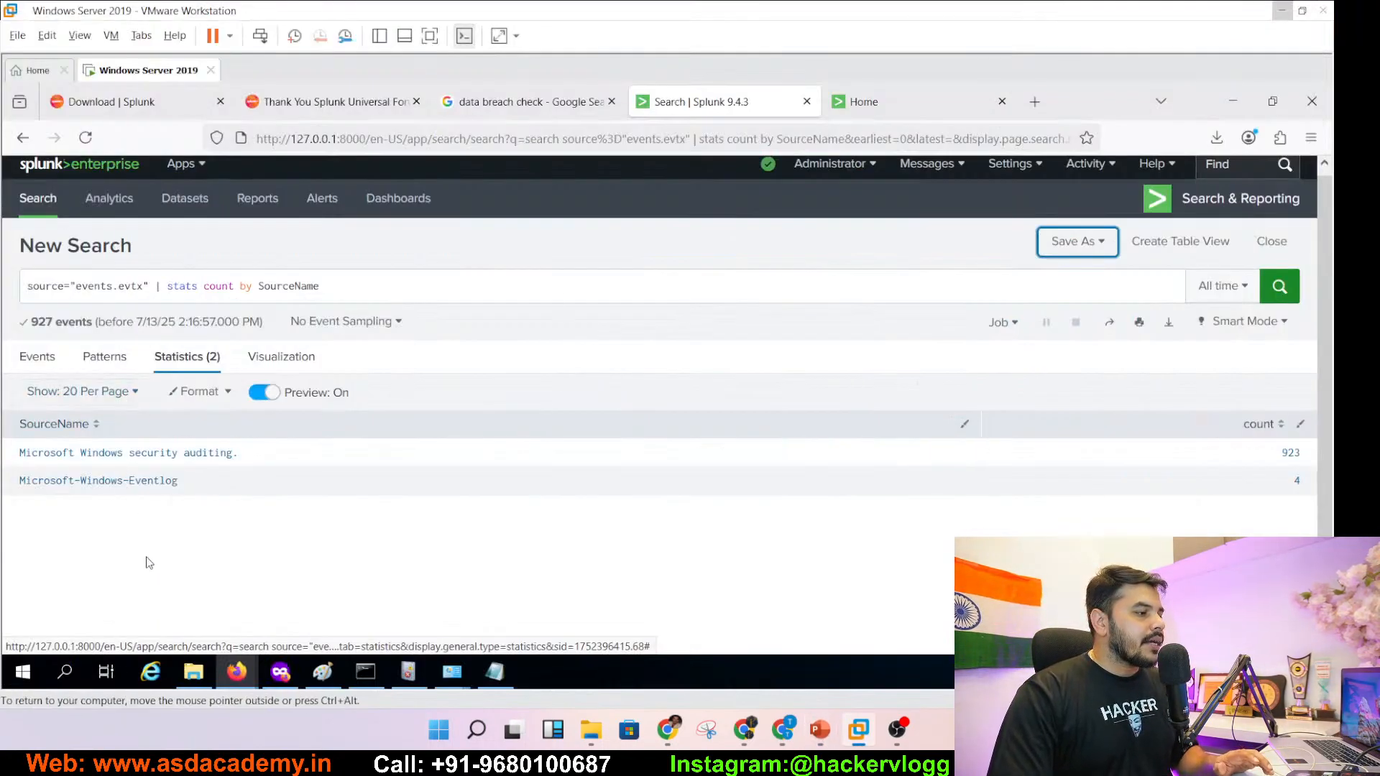
- Replace the stats pipe with '| timechart span=1h count' and run the search
drag(157, 289, 419, 290)
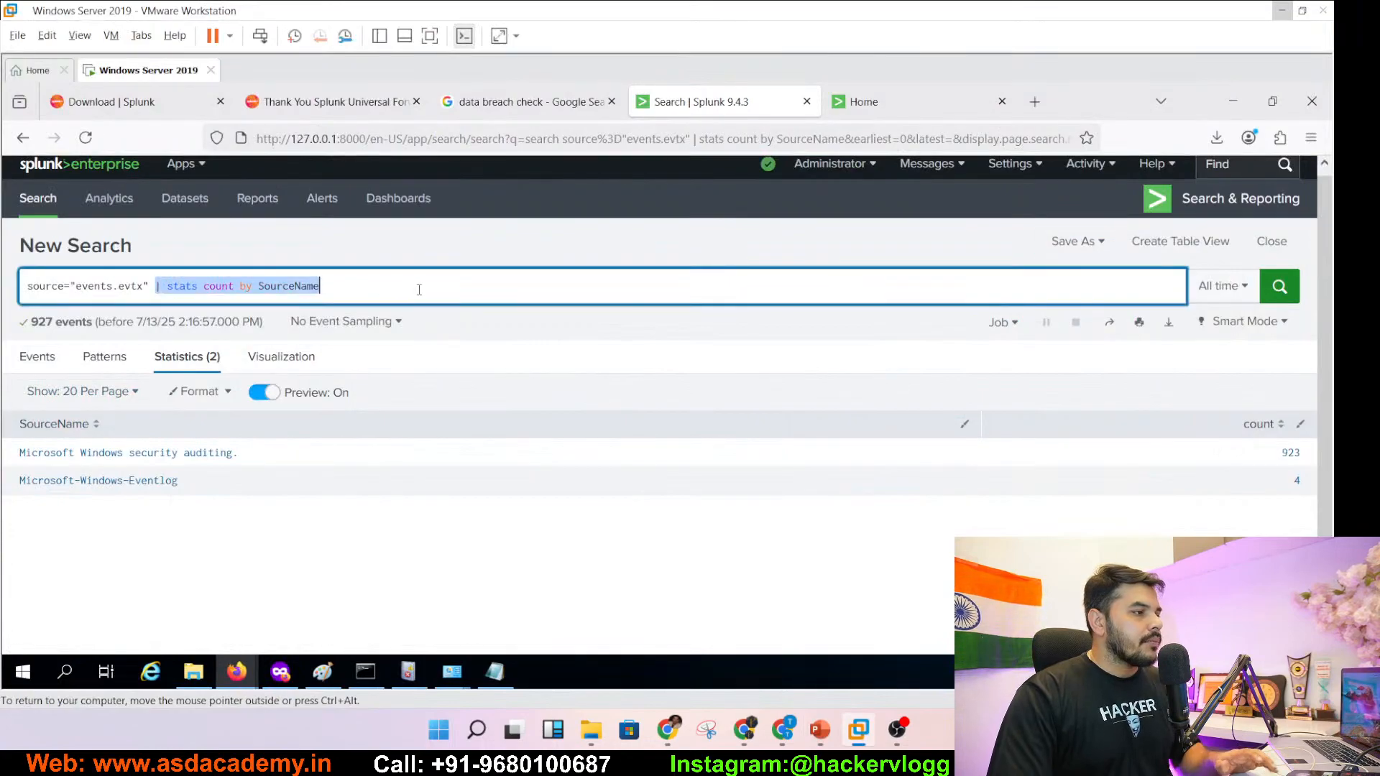
key(ctrl+v)
key(Return)
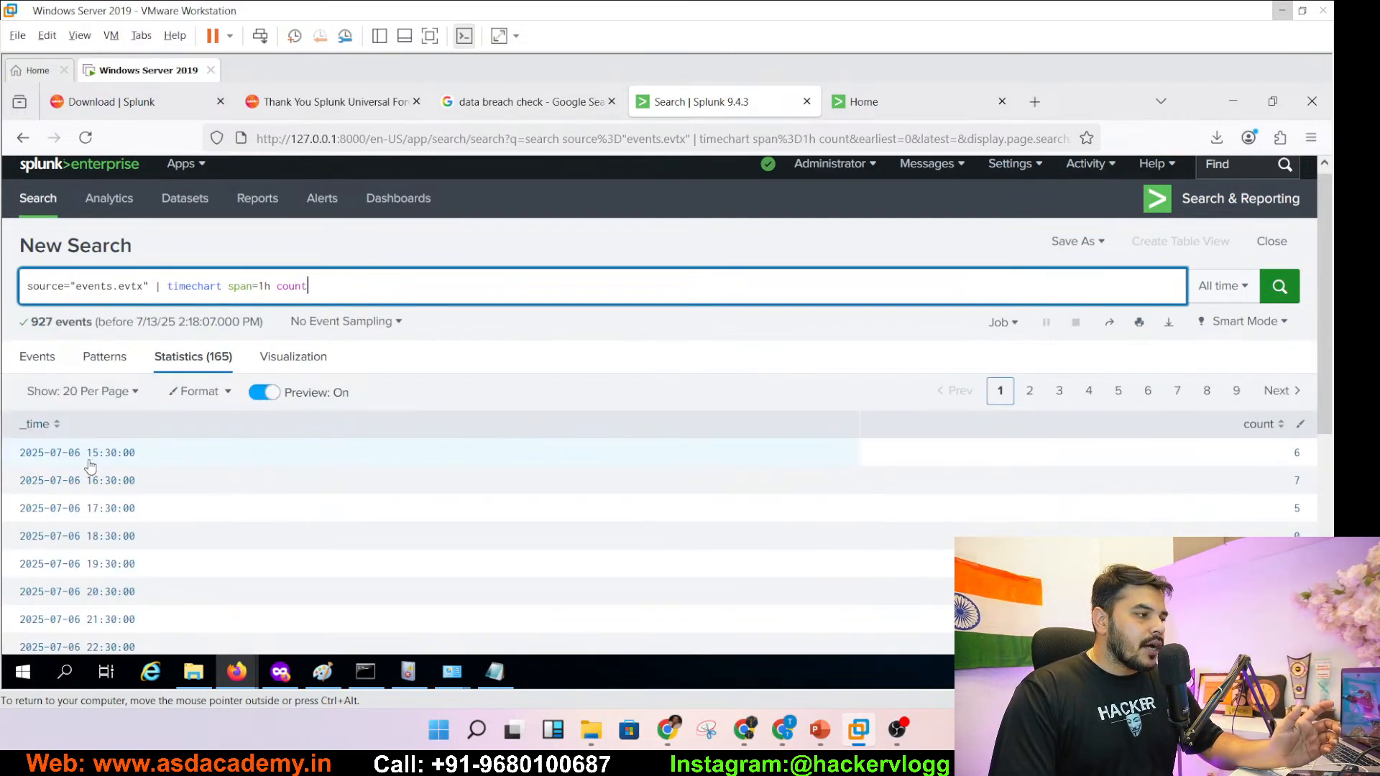
- Zoom the page to 120% and sort the hourly rows by count, highest first
key(ctrl+plus)
key(ctrl+plus)
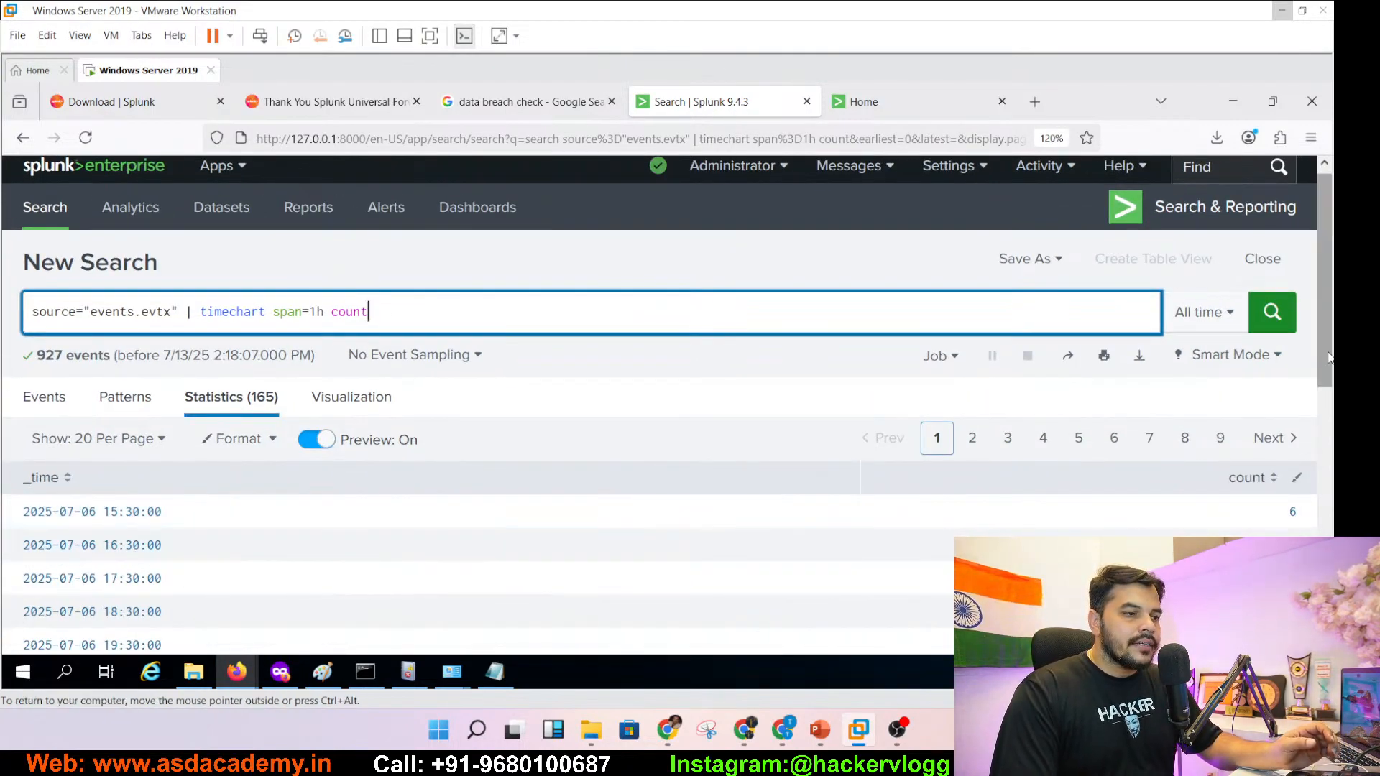
scroll(1323, 387, down, 5)
scroll(1322, 387, up, 5)
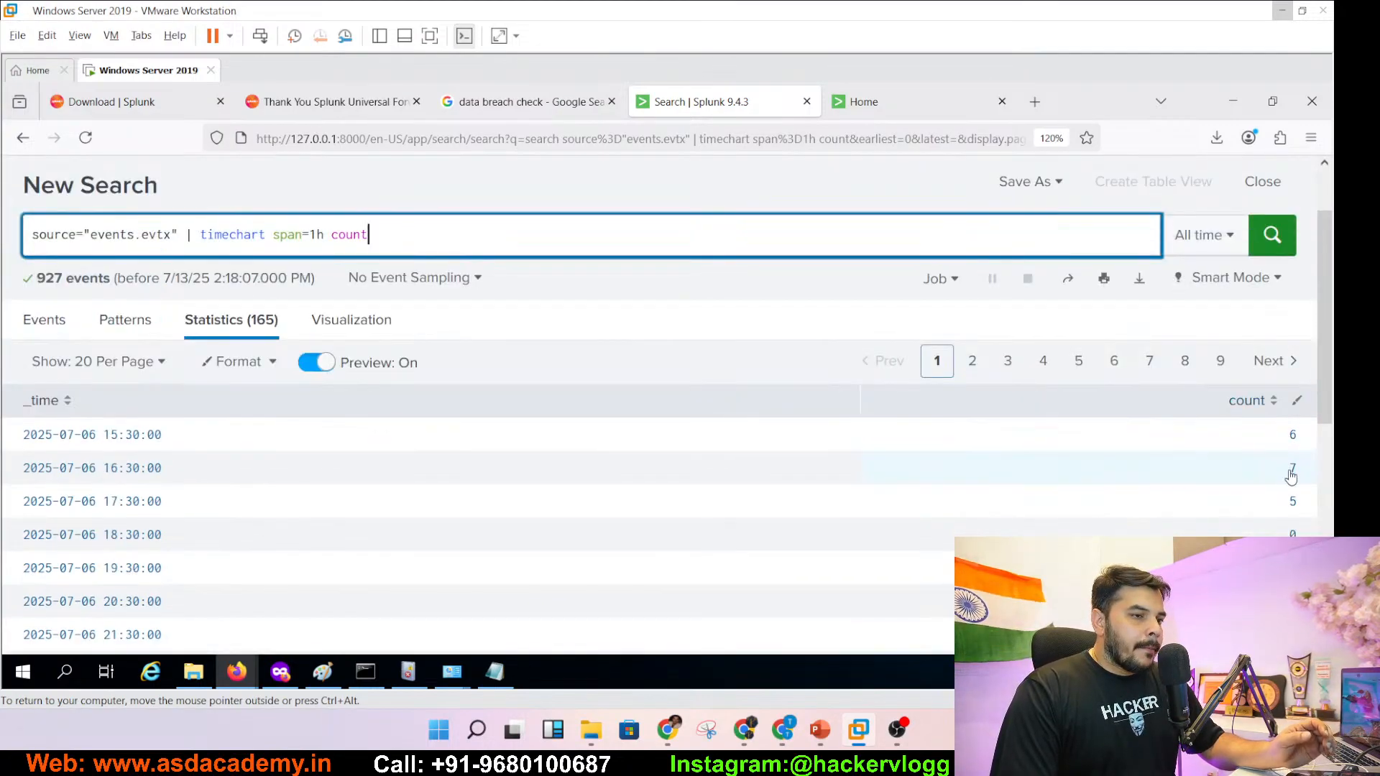
click(1263, 411)
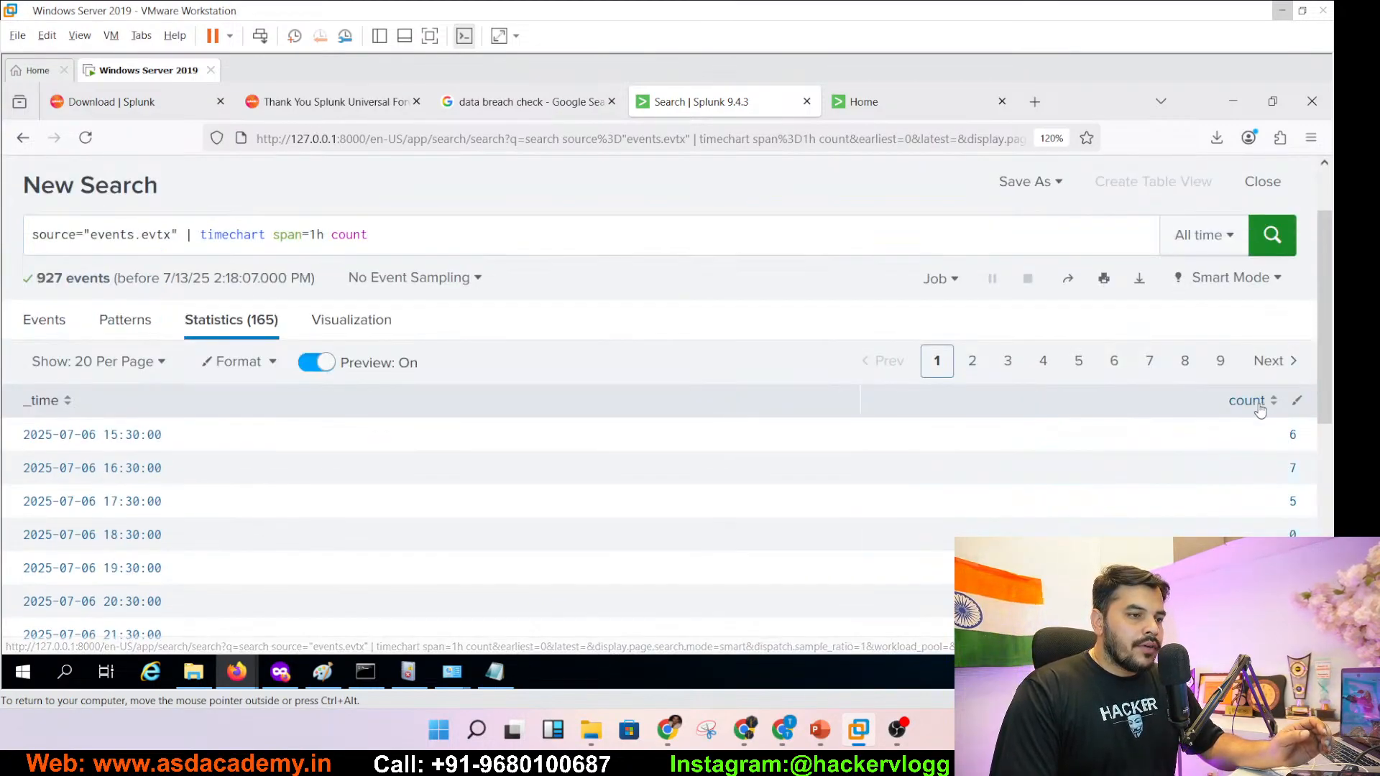
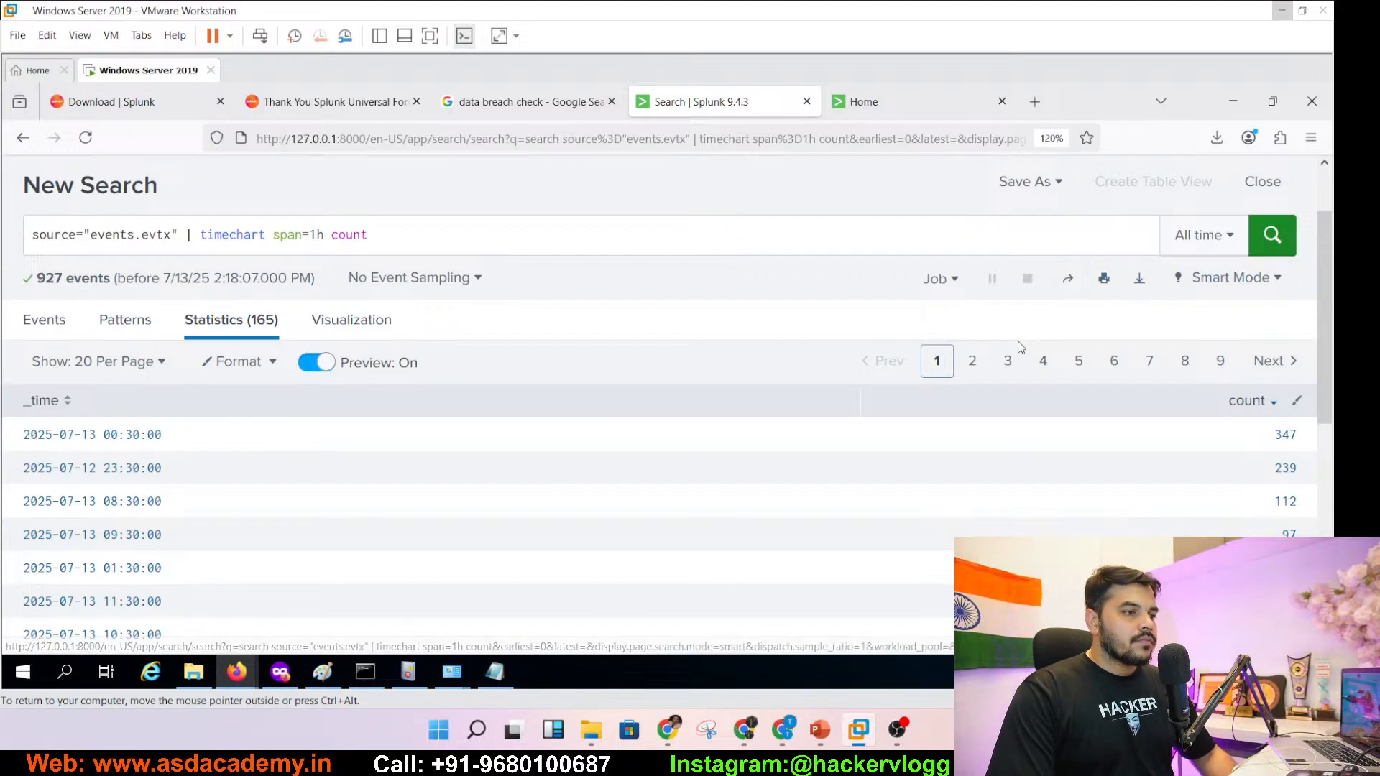
- Save the hourly timechart search as a new panel on the existing Password_Attack dashboard
click(1029, 181)
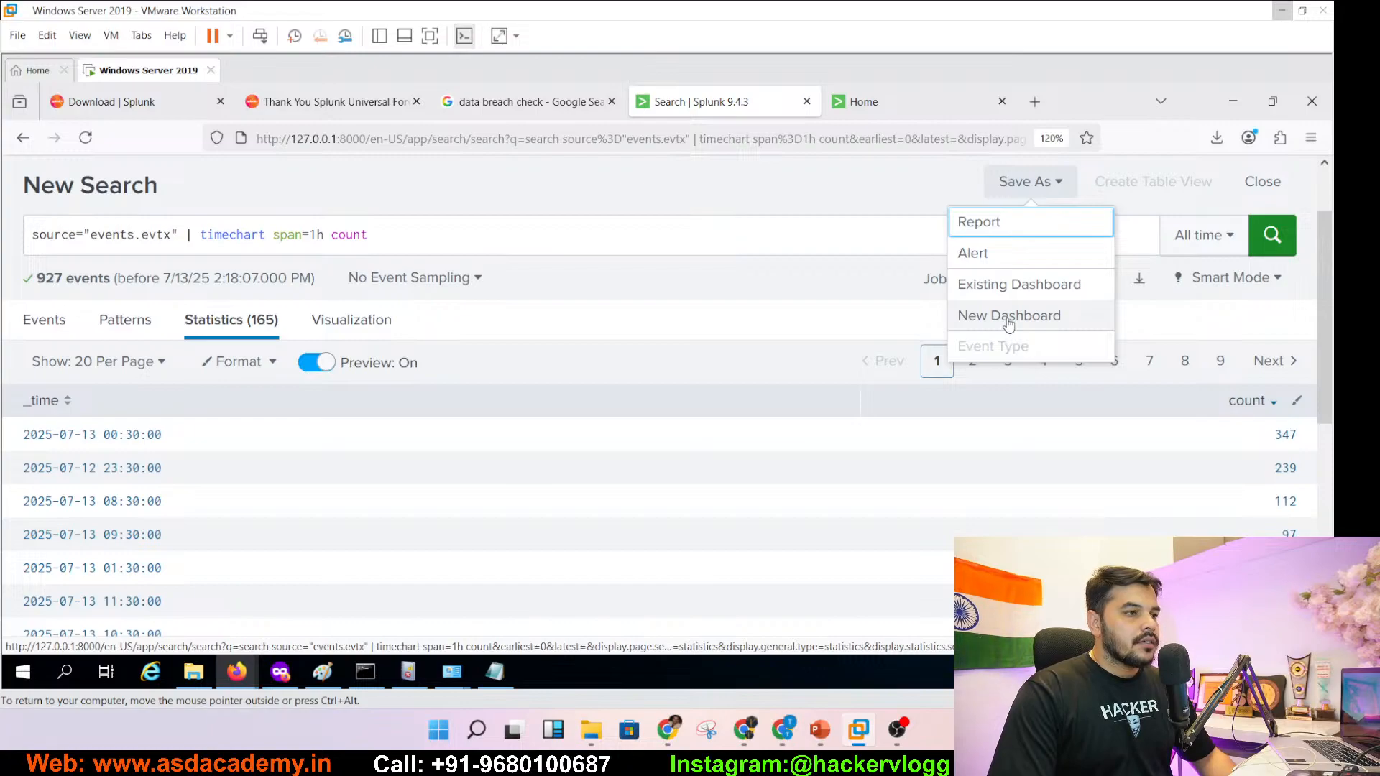
click(1004, 280)
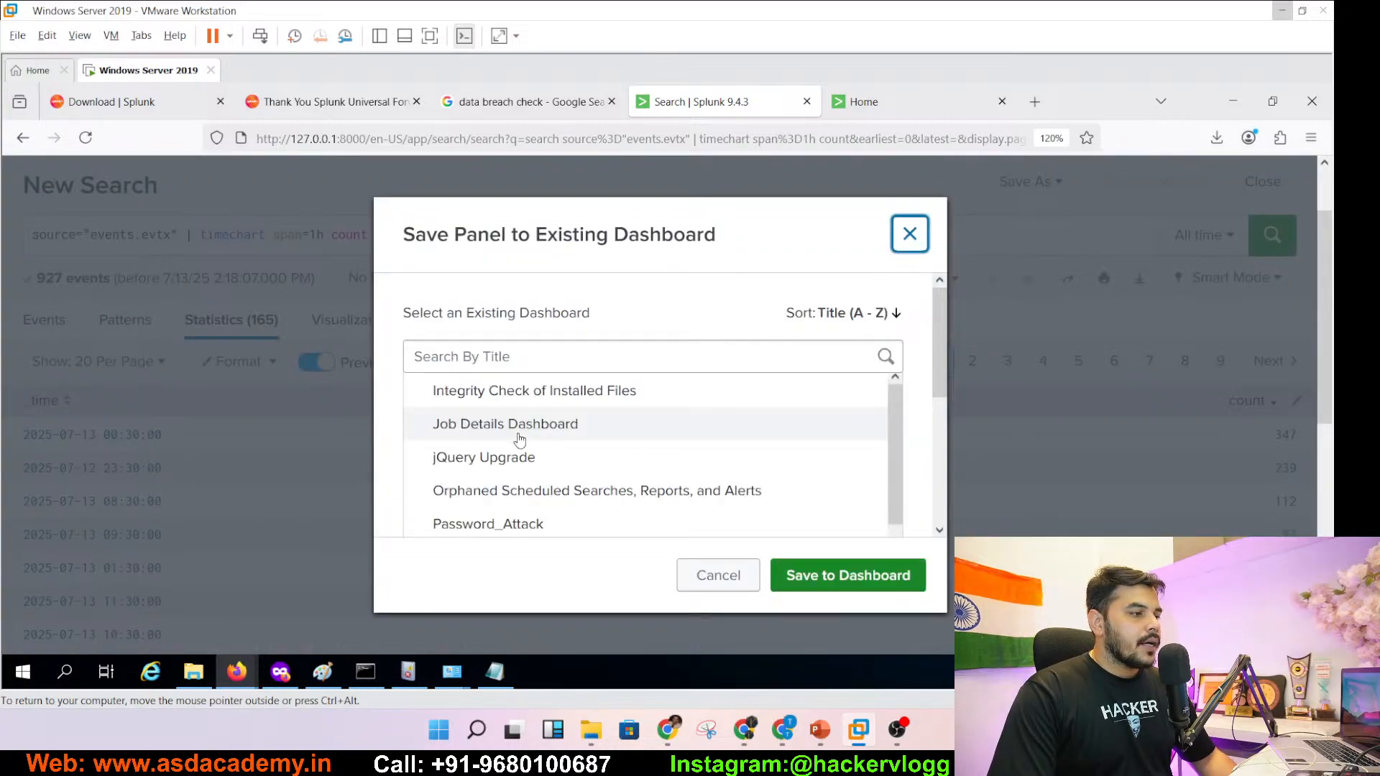
click(506, 532)
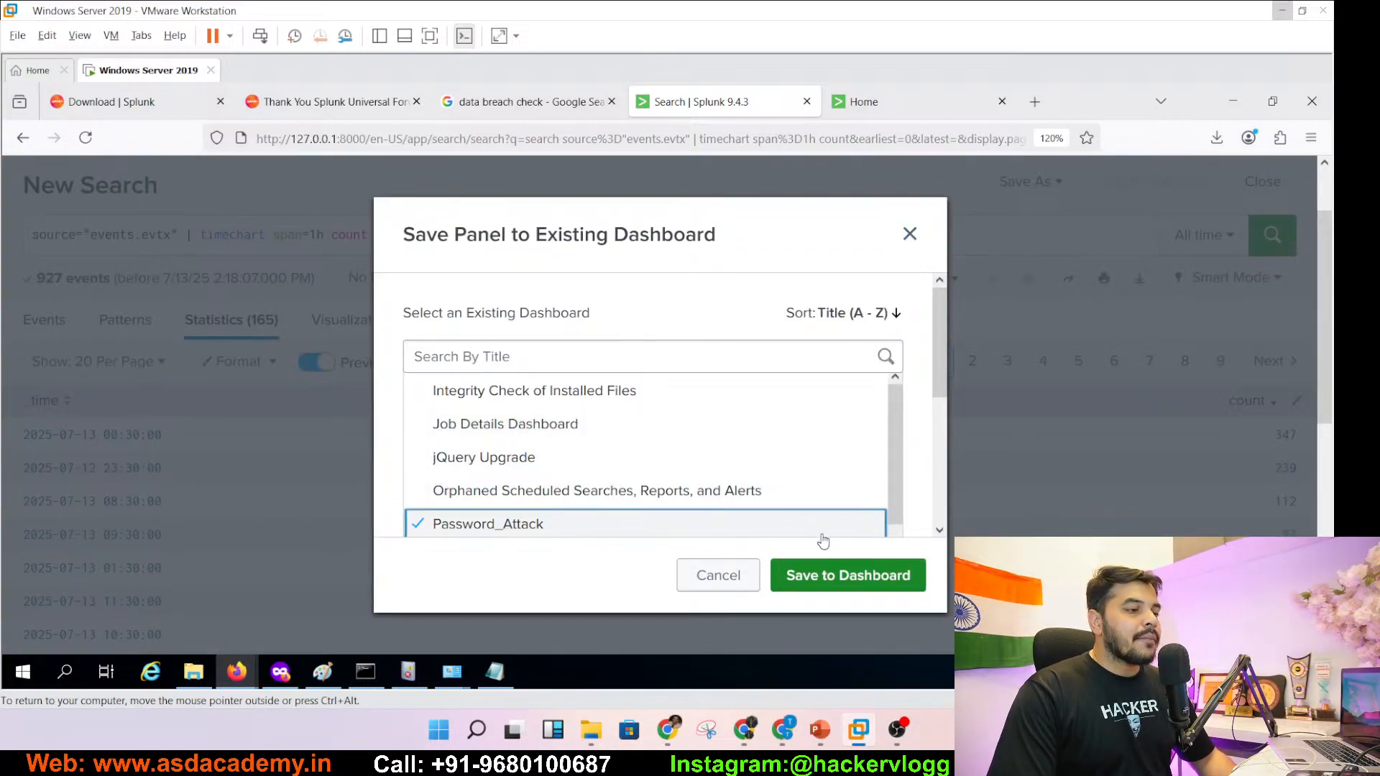
click(835, 584)
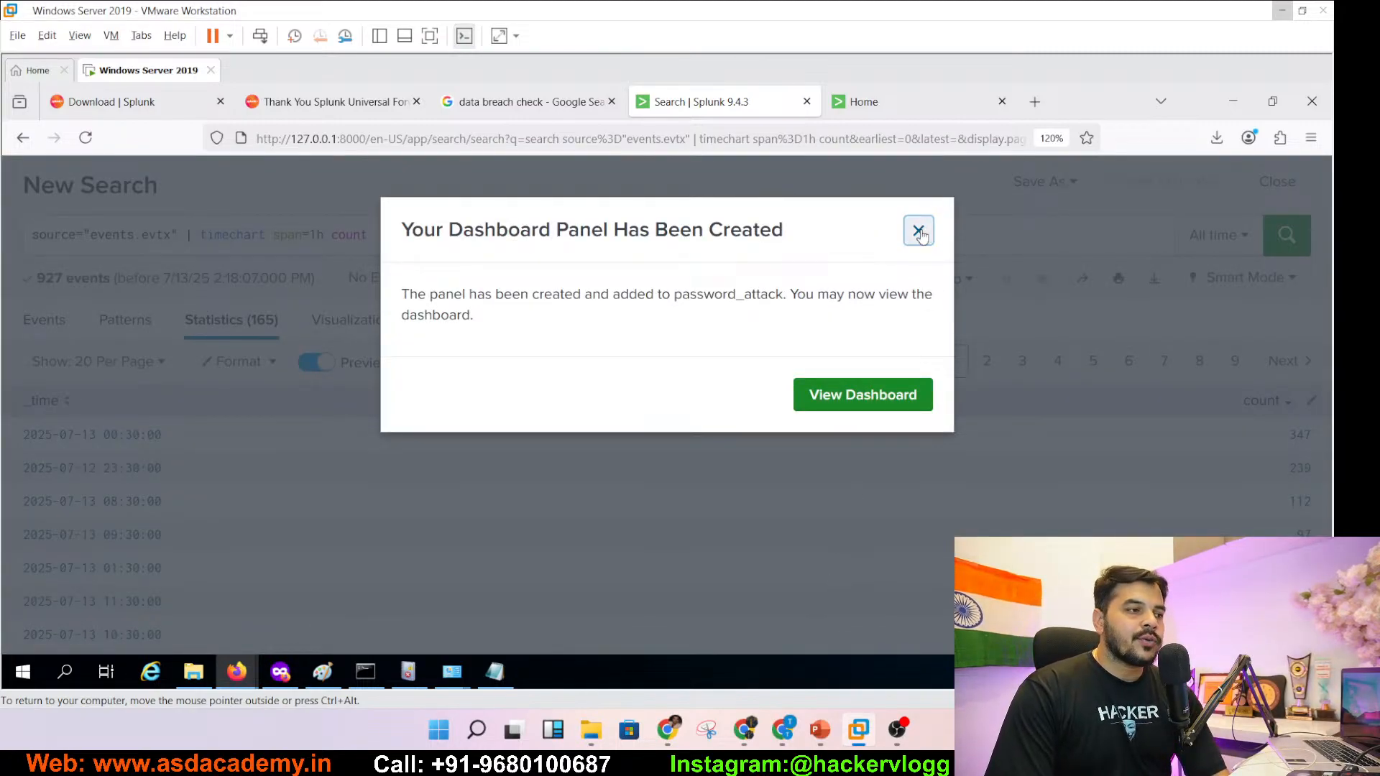
click(920, 231)
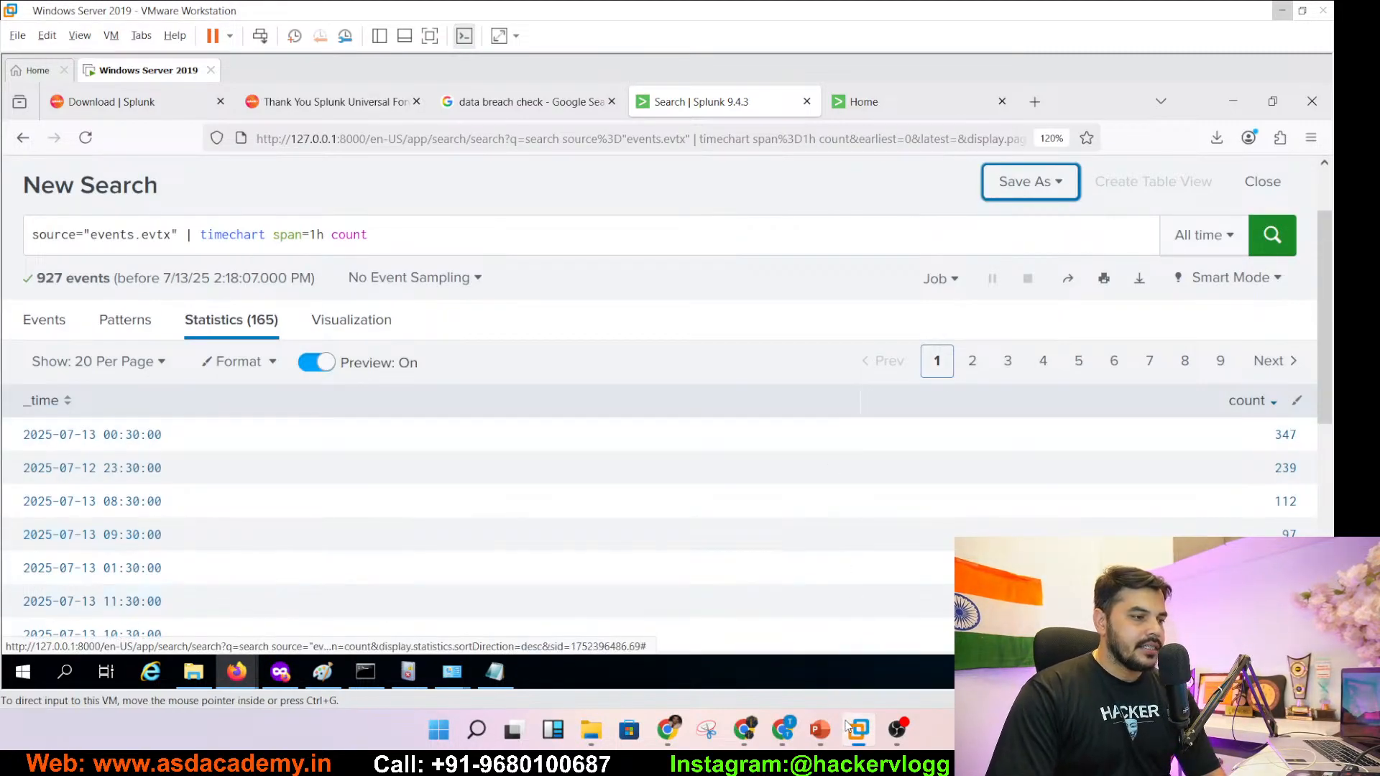
click(821, 730)
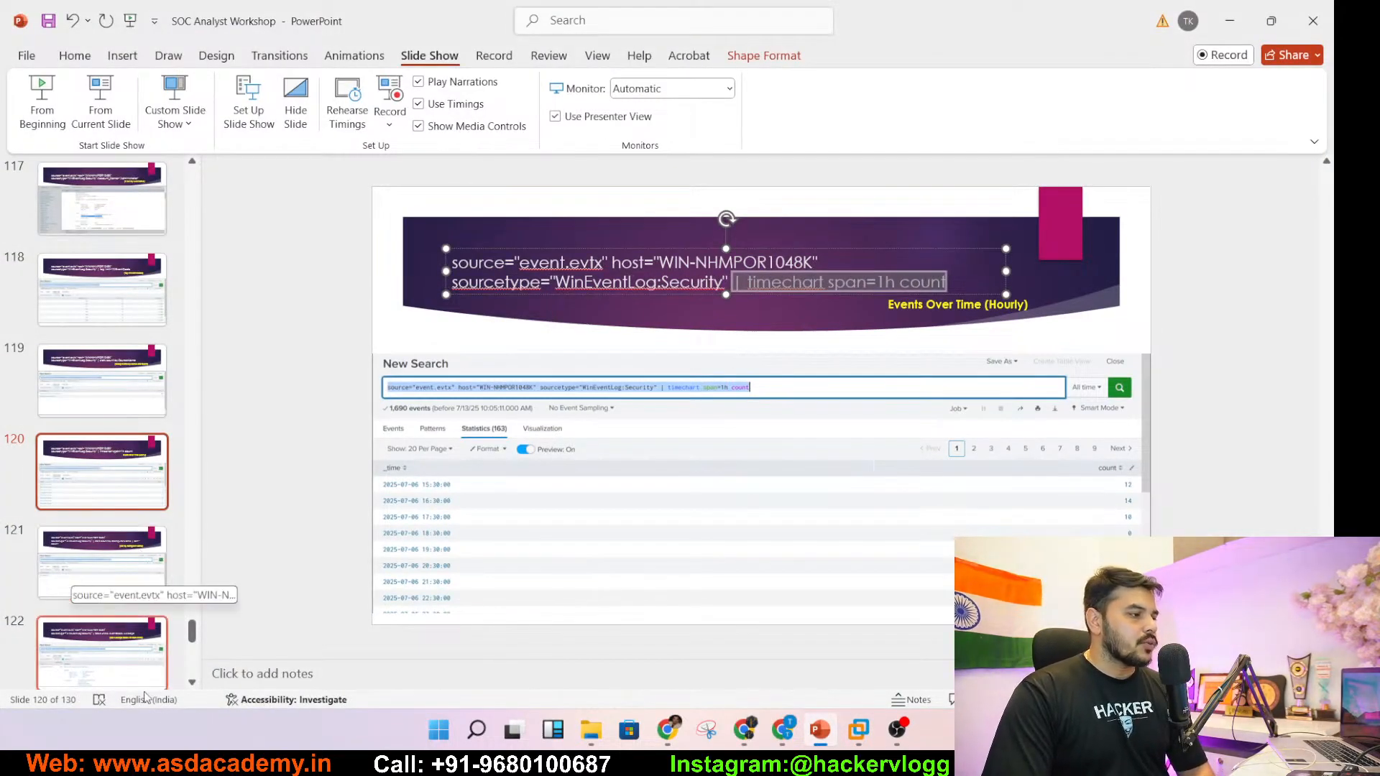
- On slide 121, copy the ' | stats count by ComputerName | sort - count' query part
click(105, 570)
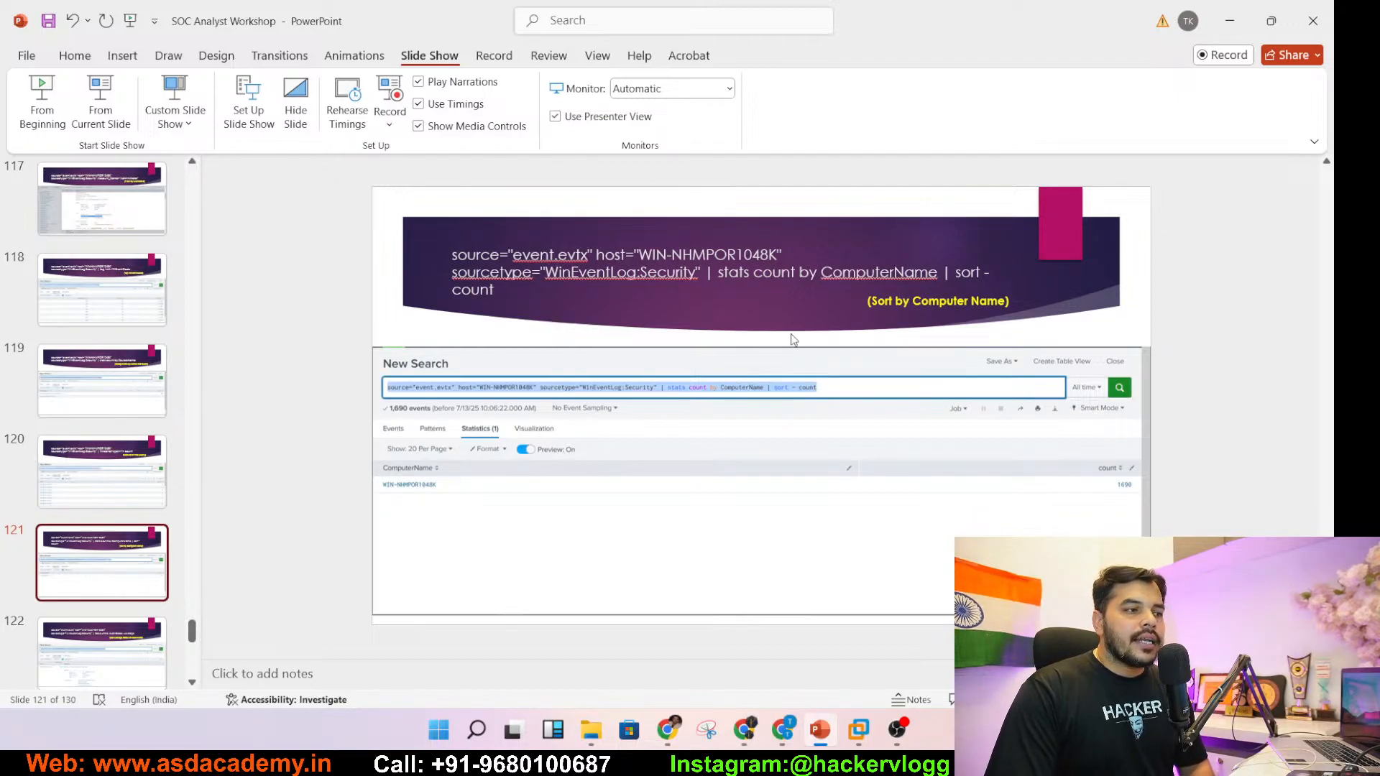
click(782, 273)
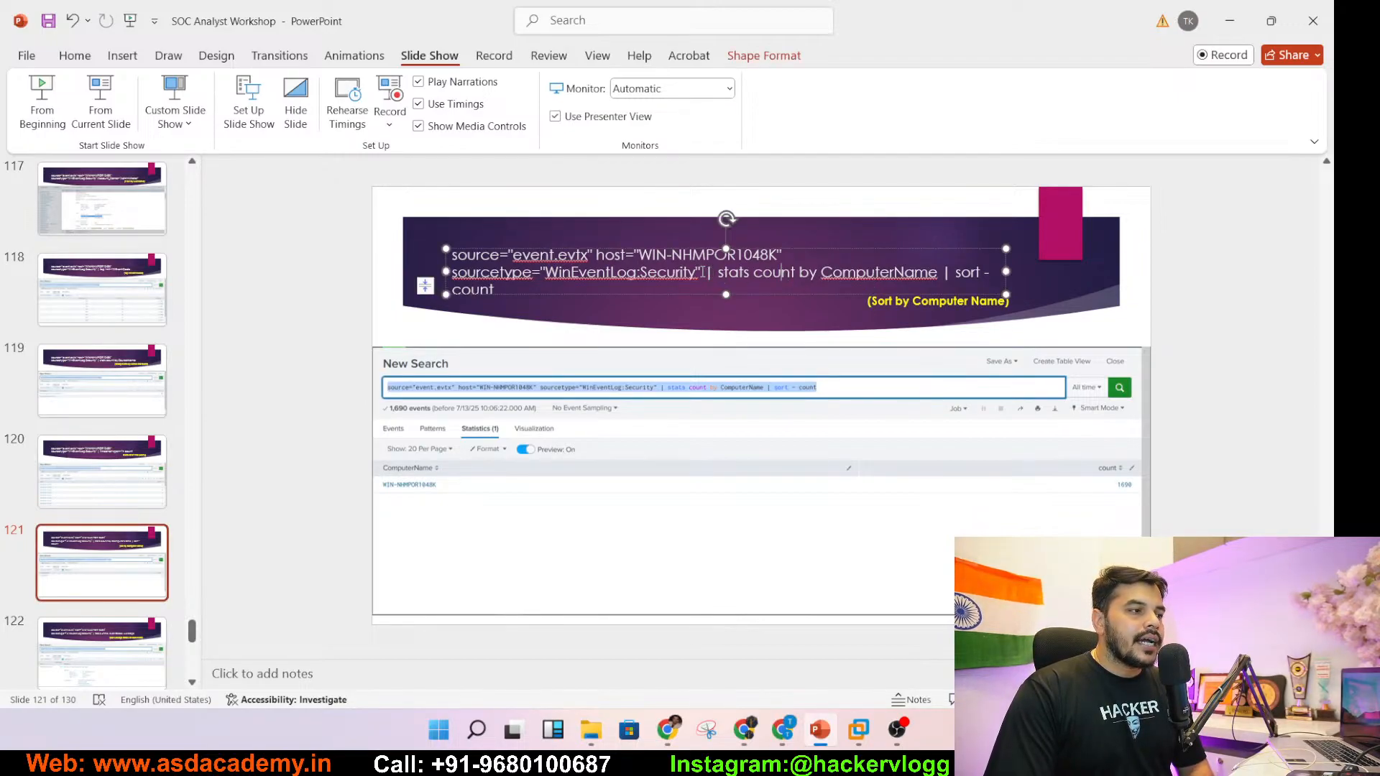
drag(707, 272, 706, 301)
key(ctrl+c)
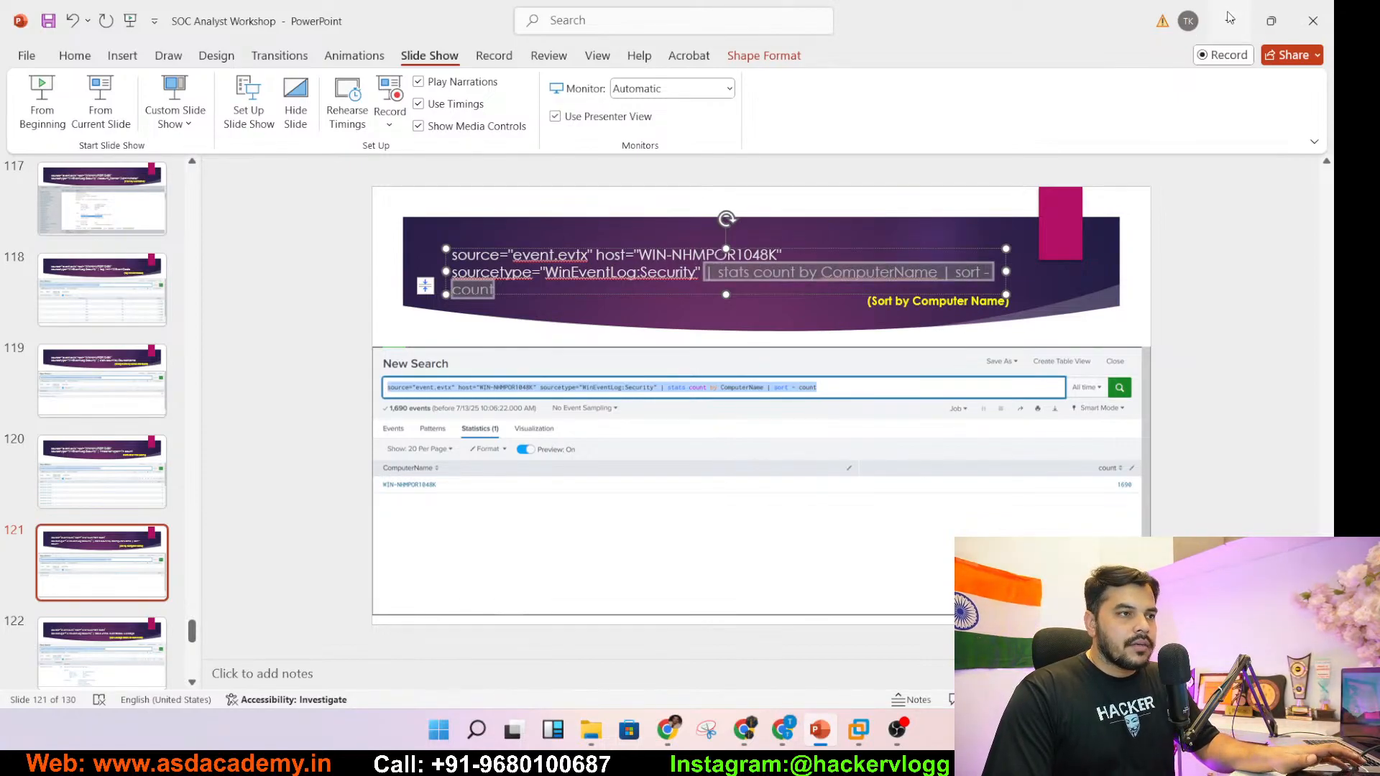
key(alt+Tab)
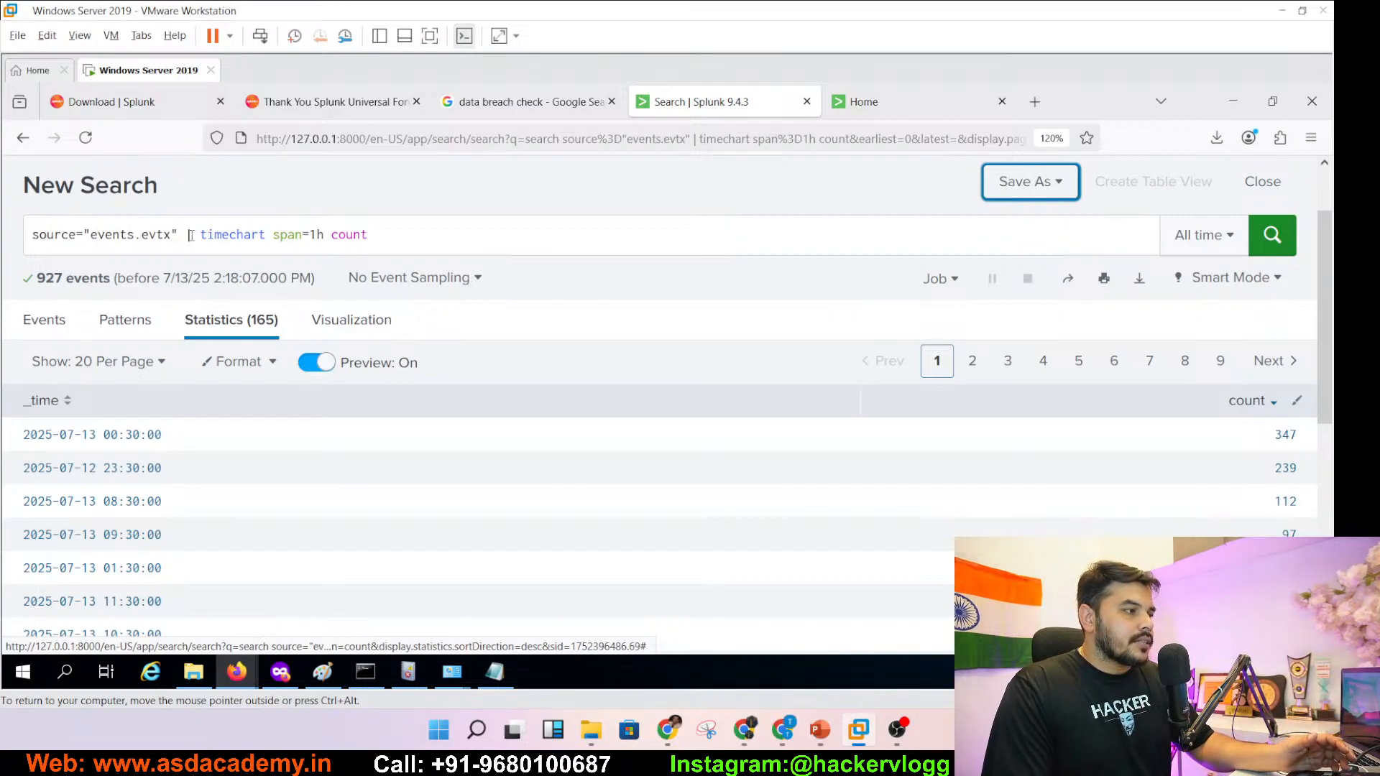
- Replace the timechart pipe with '| stats count by ComputerName | sort - count' and run it
drag(189, 235, 384, 238)
key(ctrl+v)
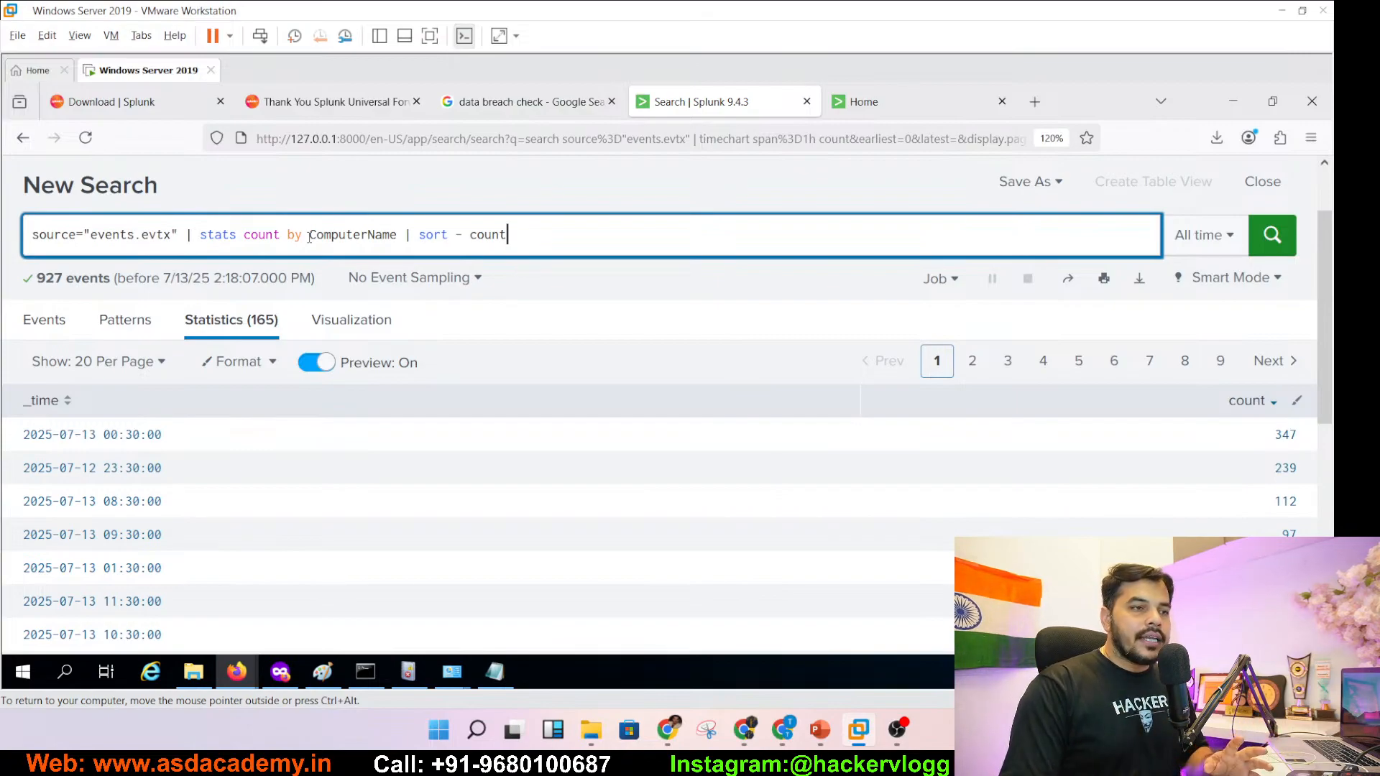
click(1272, 236)
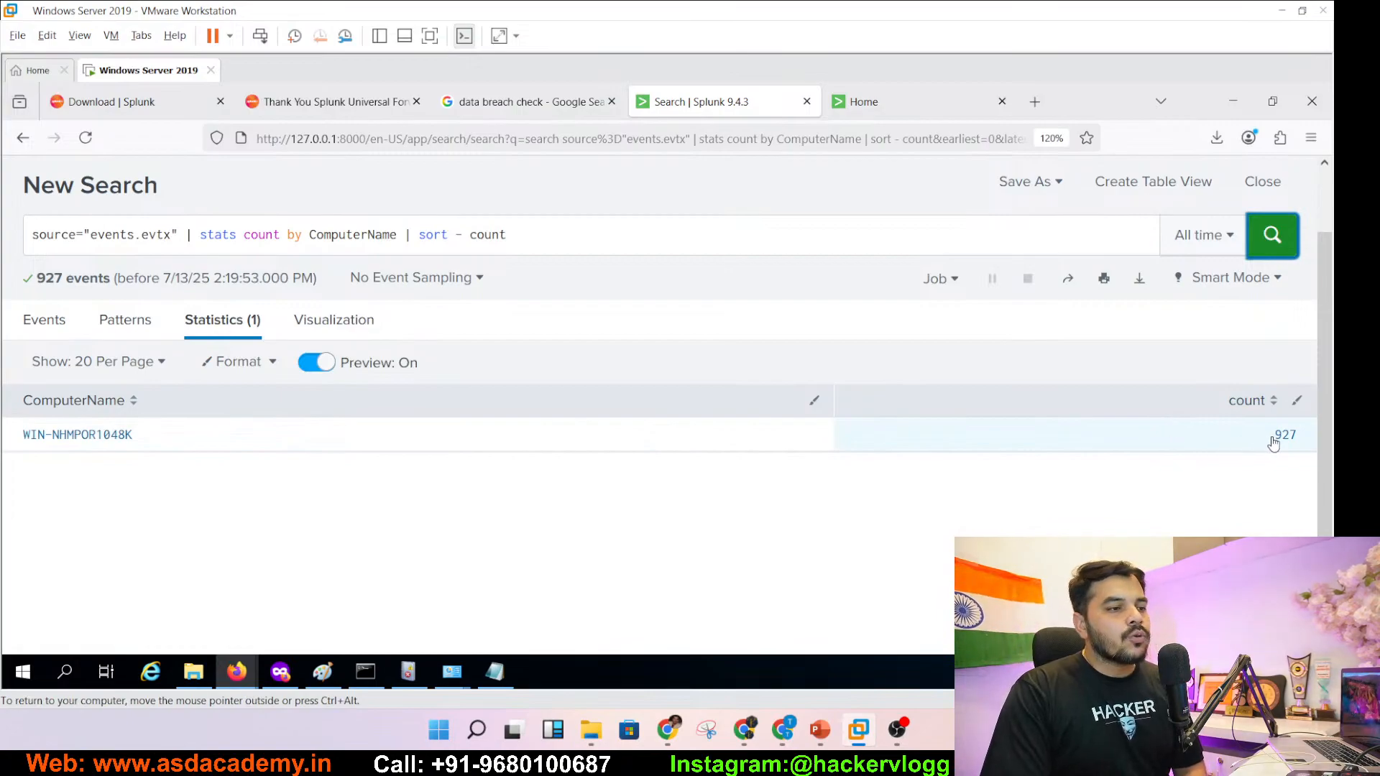
- On slide 122, copy the '| table _time, EventCode, Message' query part
click(825, 730)
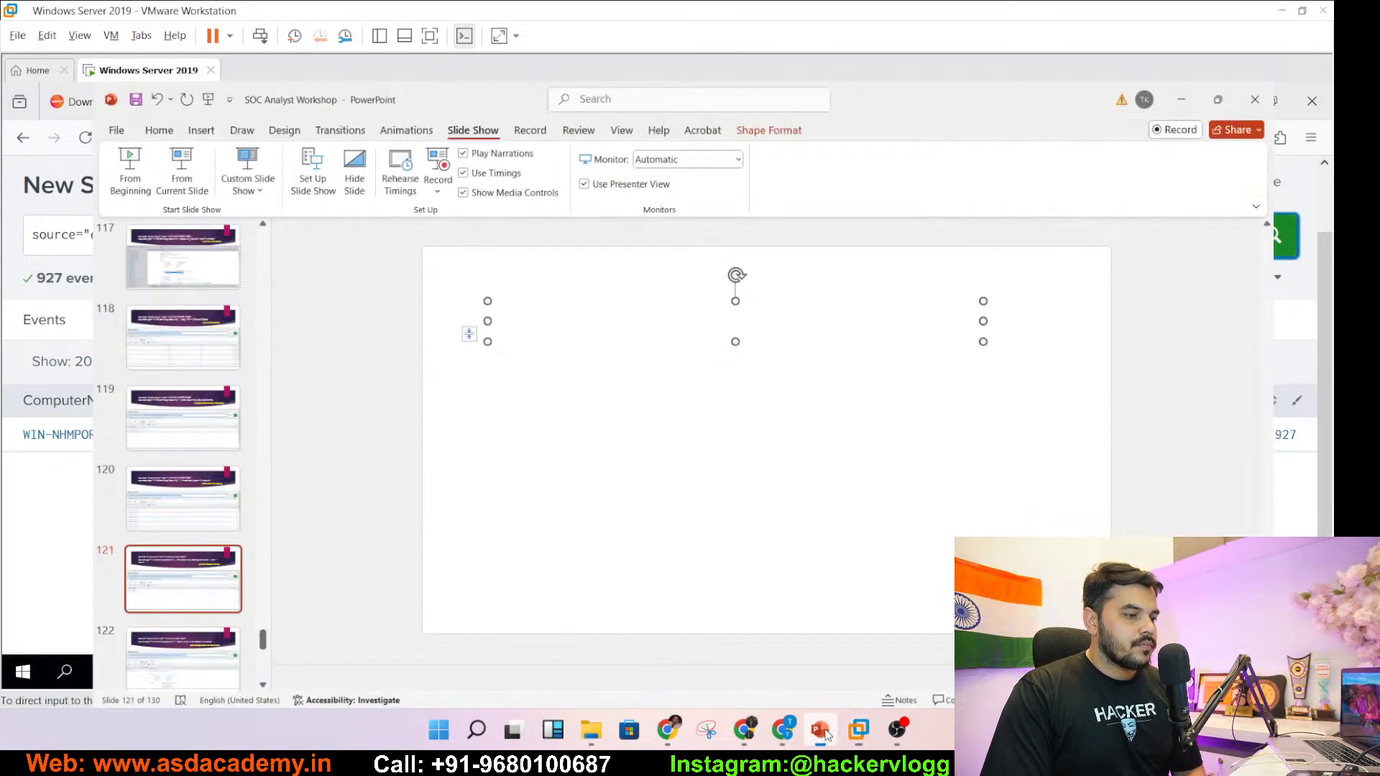
click(101, 650)
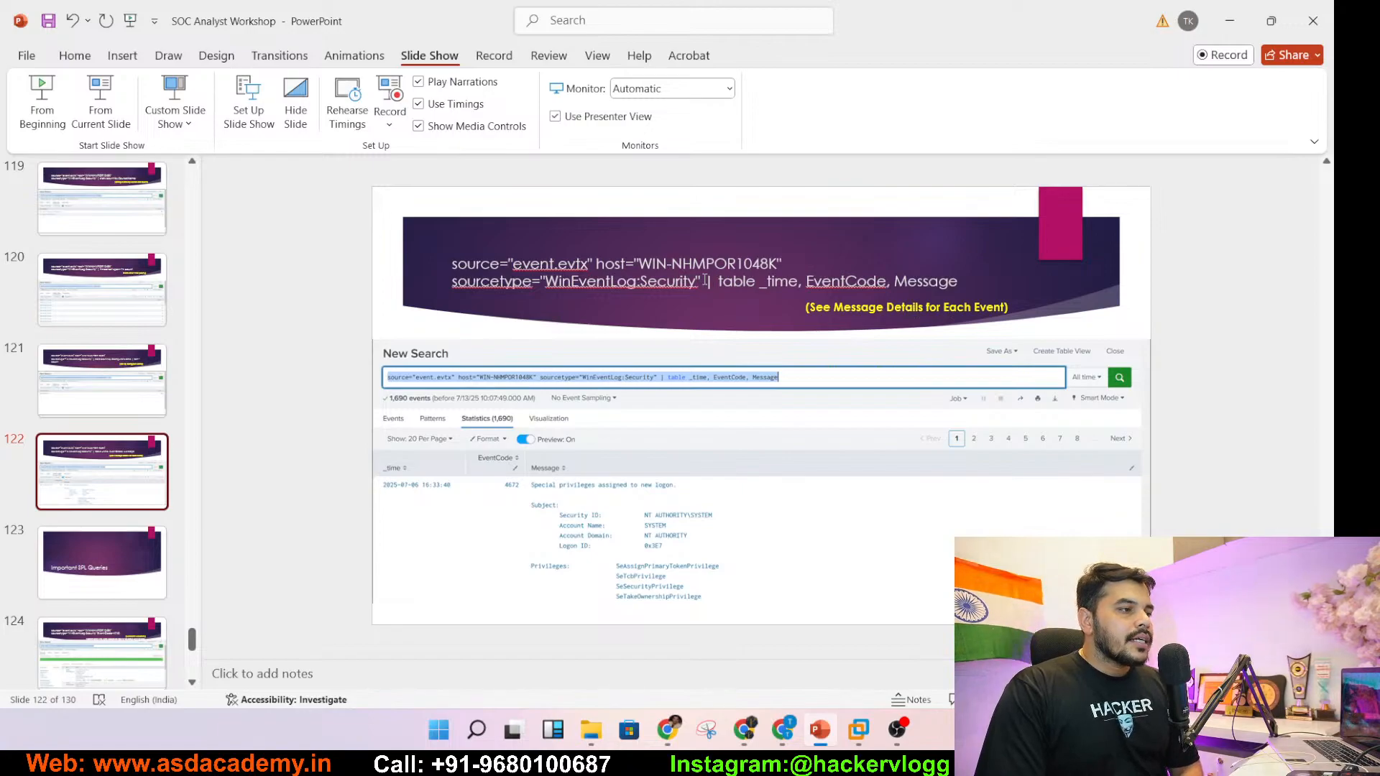
drag(708, 281, 990, 287)
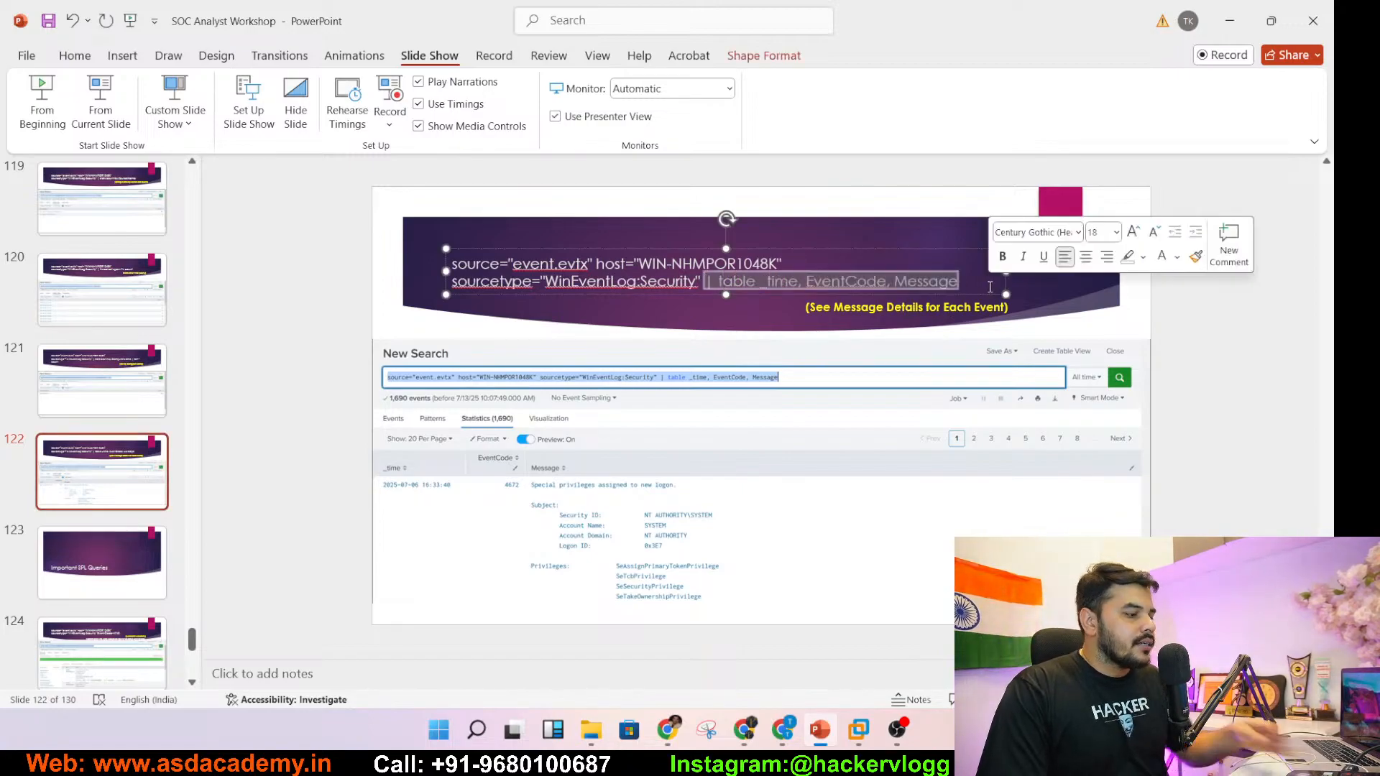
key(alt+Tab)
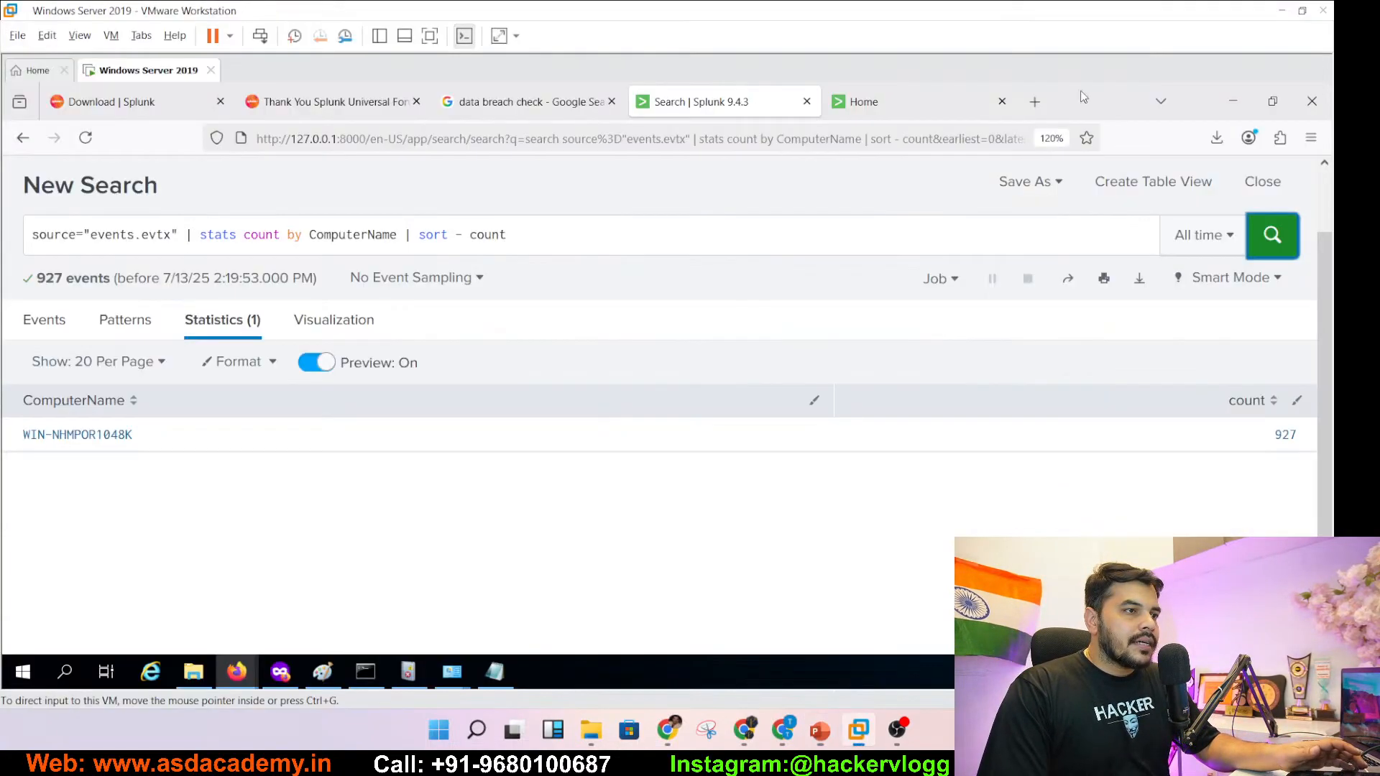
- Delete the stats pipe and rerun the search with only source="events.evtx"
click(186, 233)
key(shift+Home)
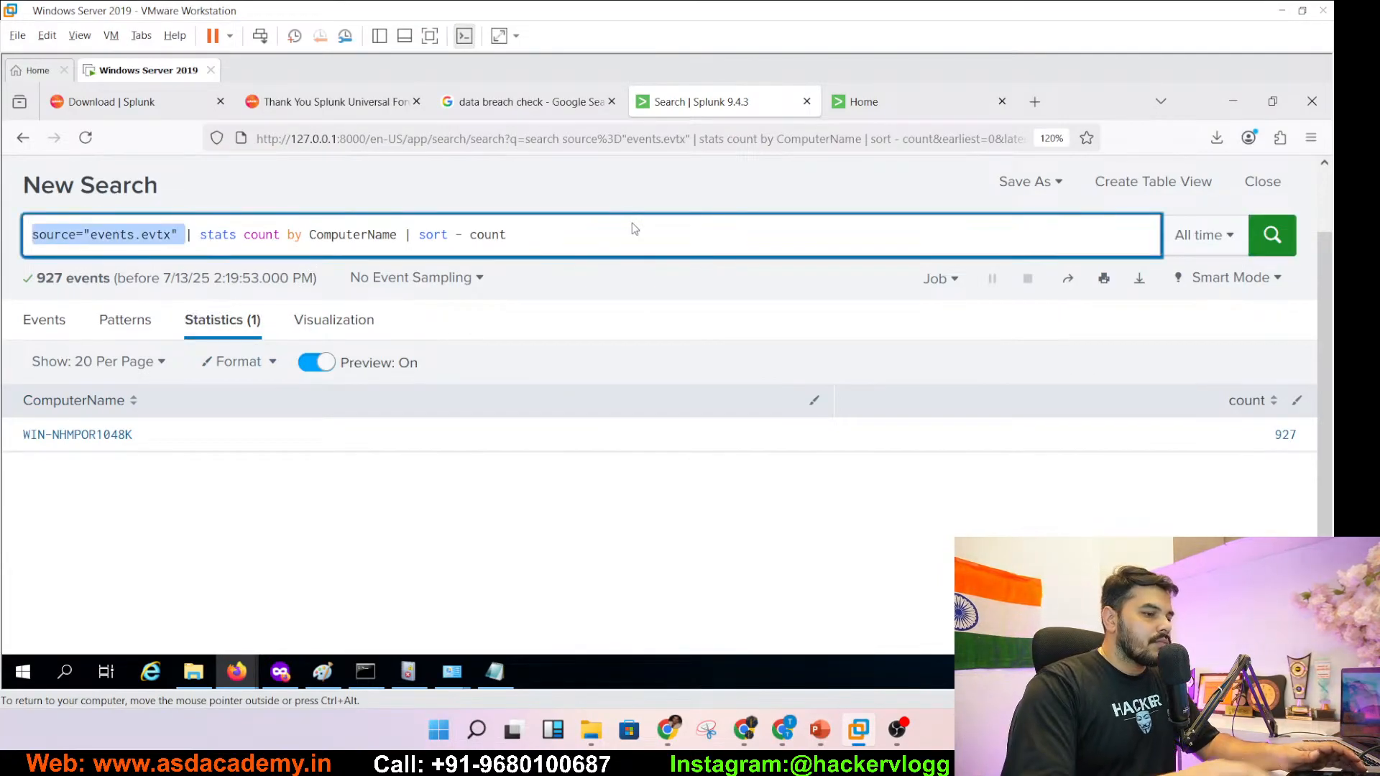
drag(544, 241, 188, 238)
key(BackSpace)
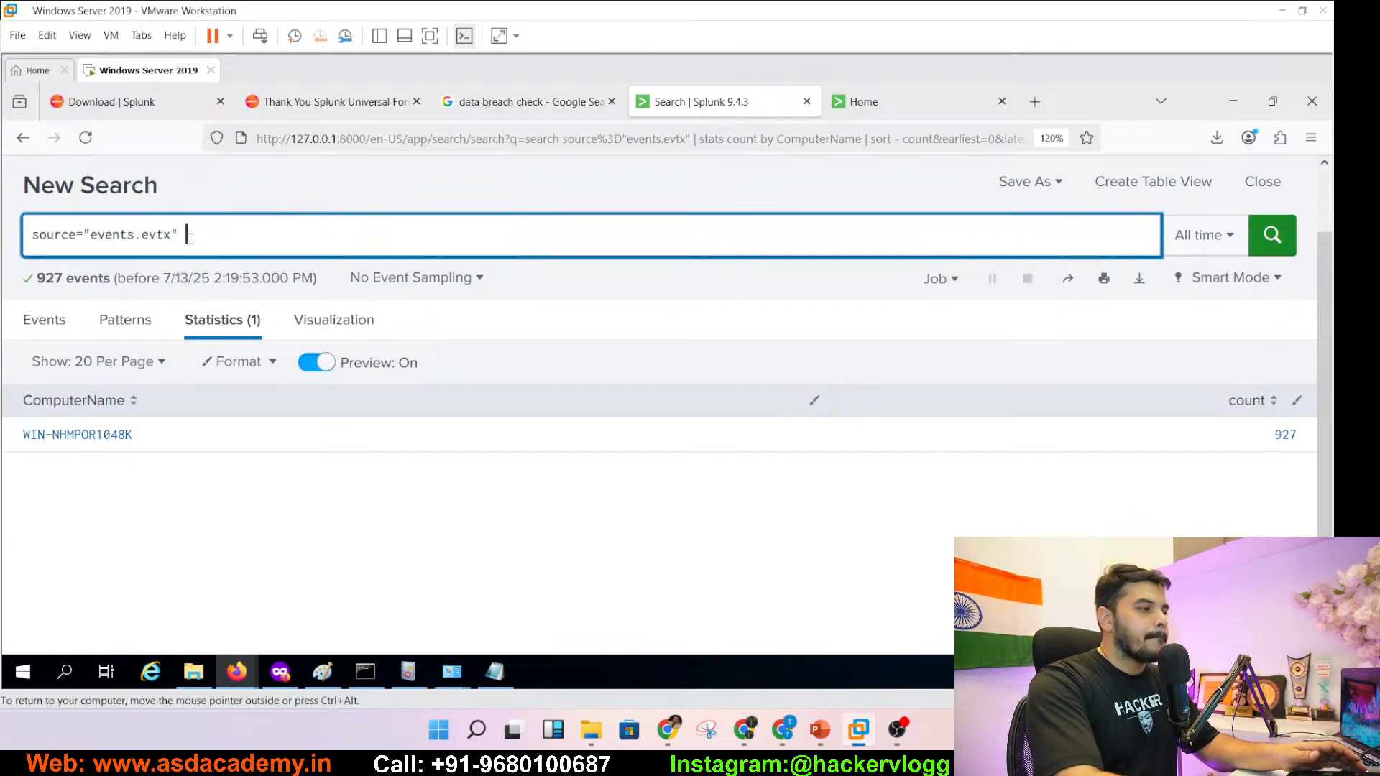
key(Return)
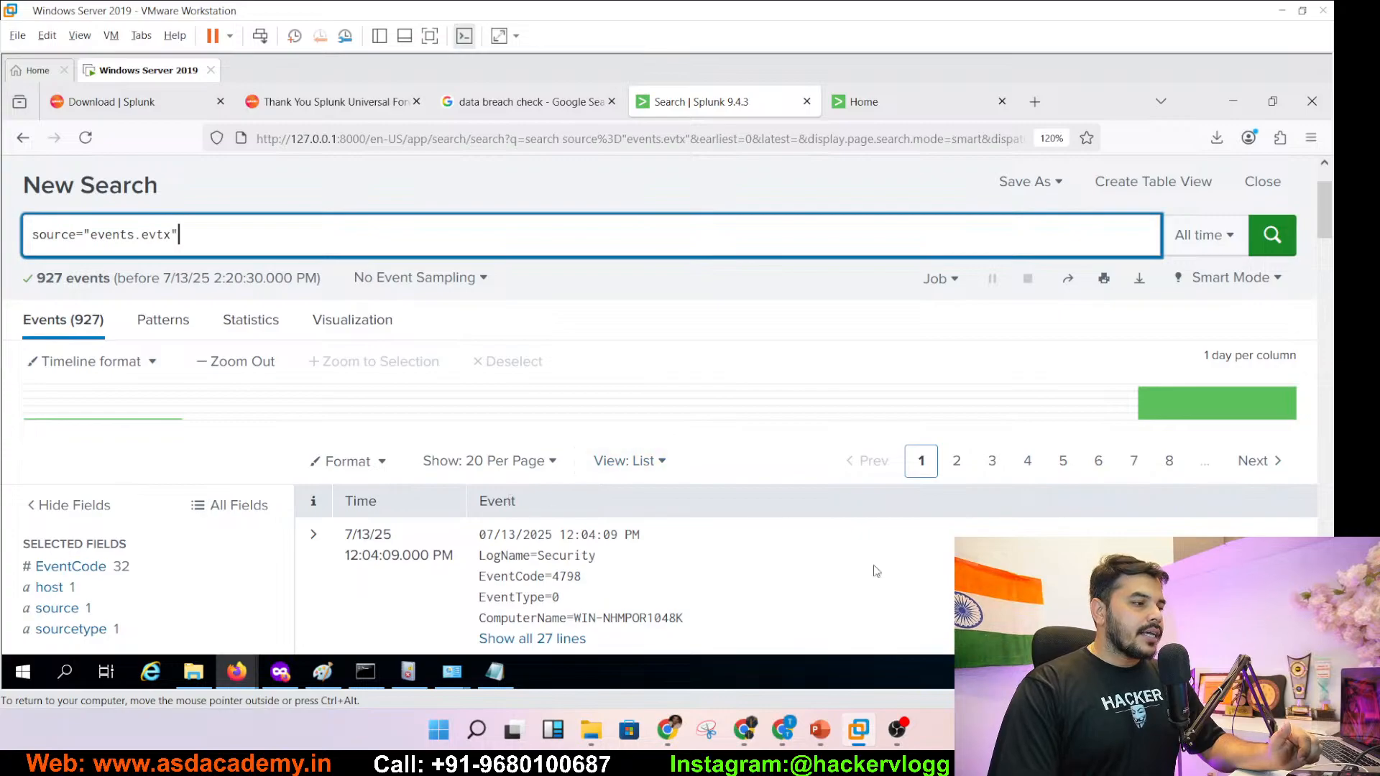
- Append '| table _time, EventCode, Message' to the search and run it
mouse_move(1324, 234)
mouse_down()
mouse_move(1323, 571)
mouse_move(1320, 229)
mouse_up()
click(198, 220)
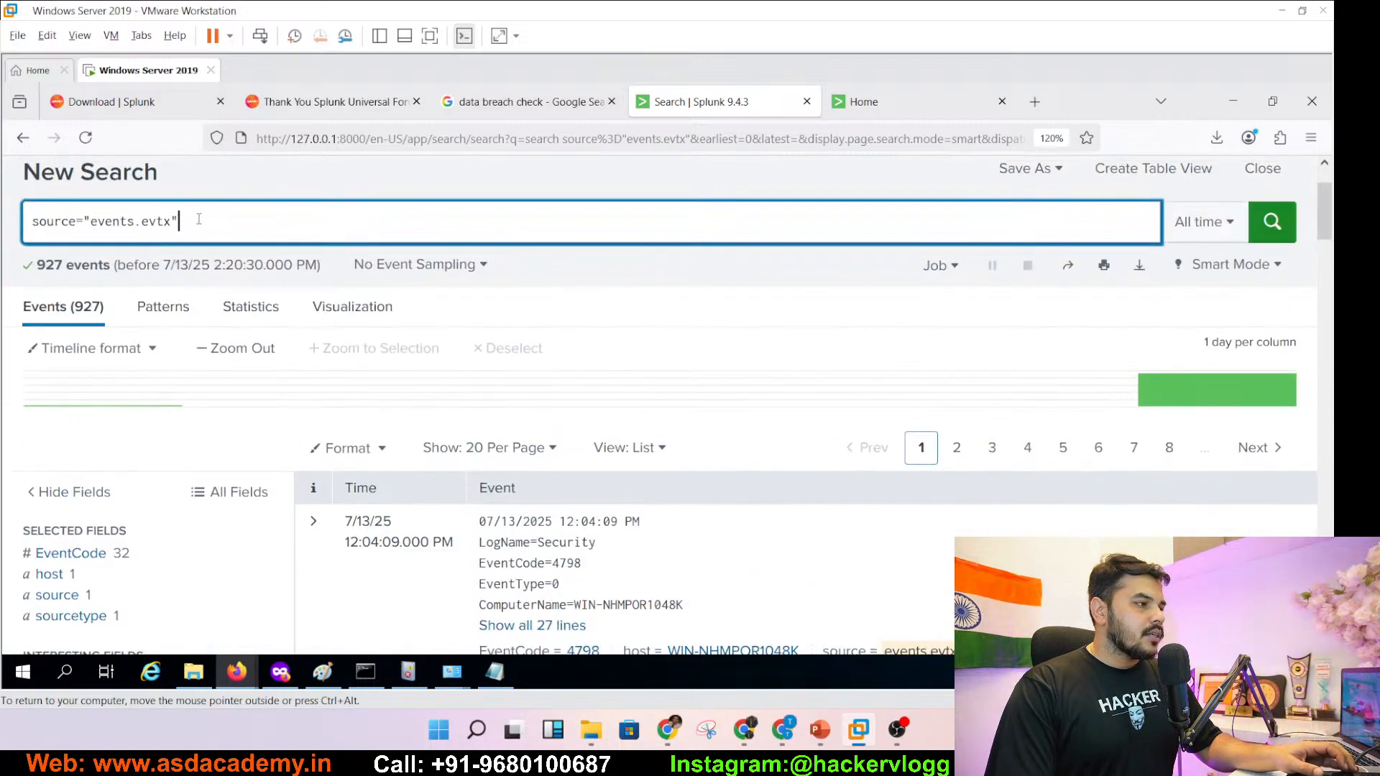
text(| table _time, EventCode, Message)
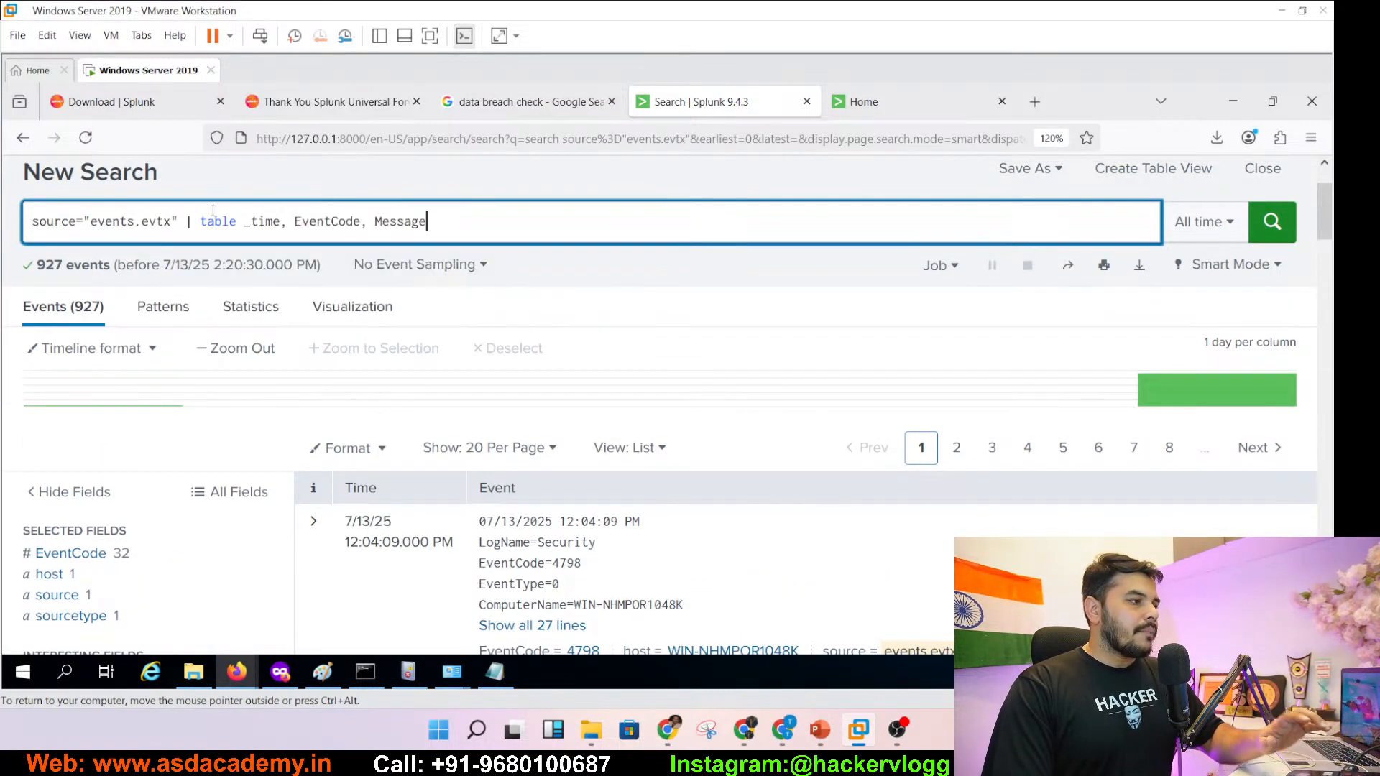
drag(202, 221, 445, 219)
click(376, 223)
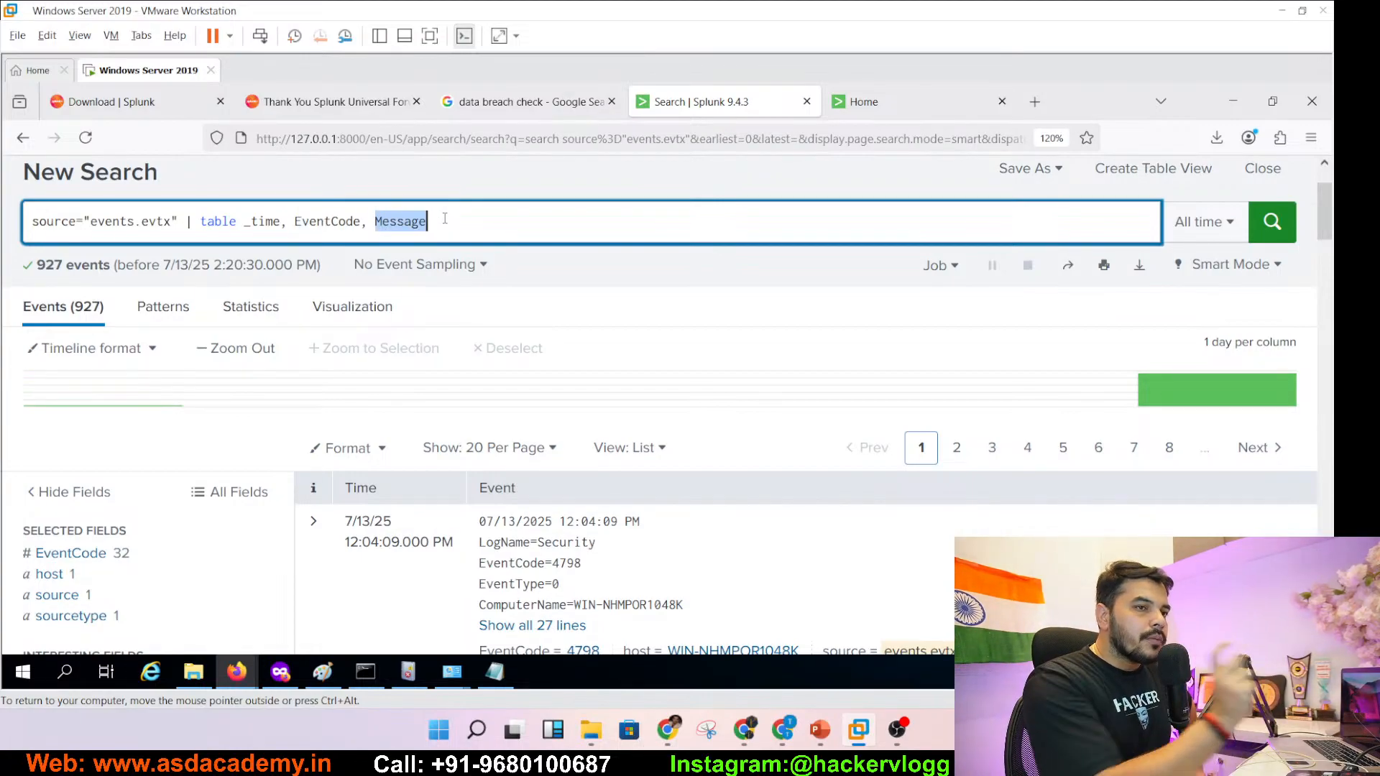
click(1274, 224)
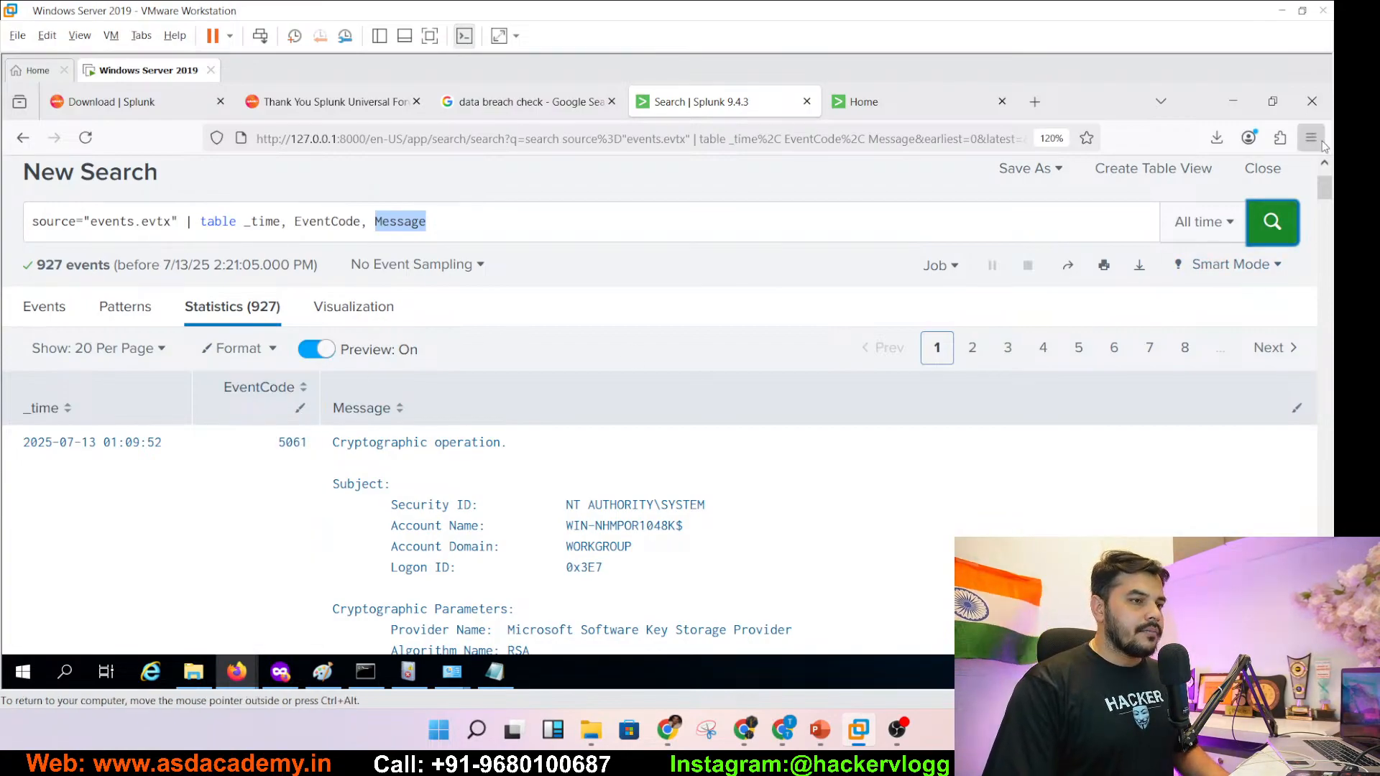
- Scroll the 927-event table and highlight table, _time and EventCode in the query to explain them
drag(1326, 195, 1326, 201)
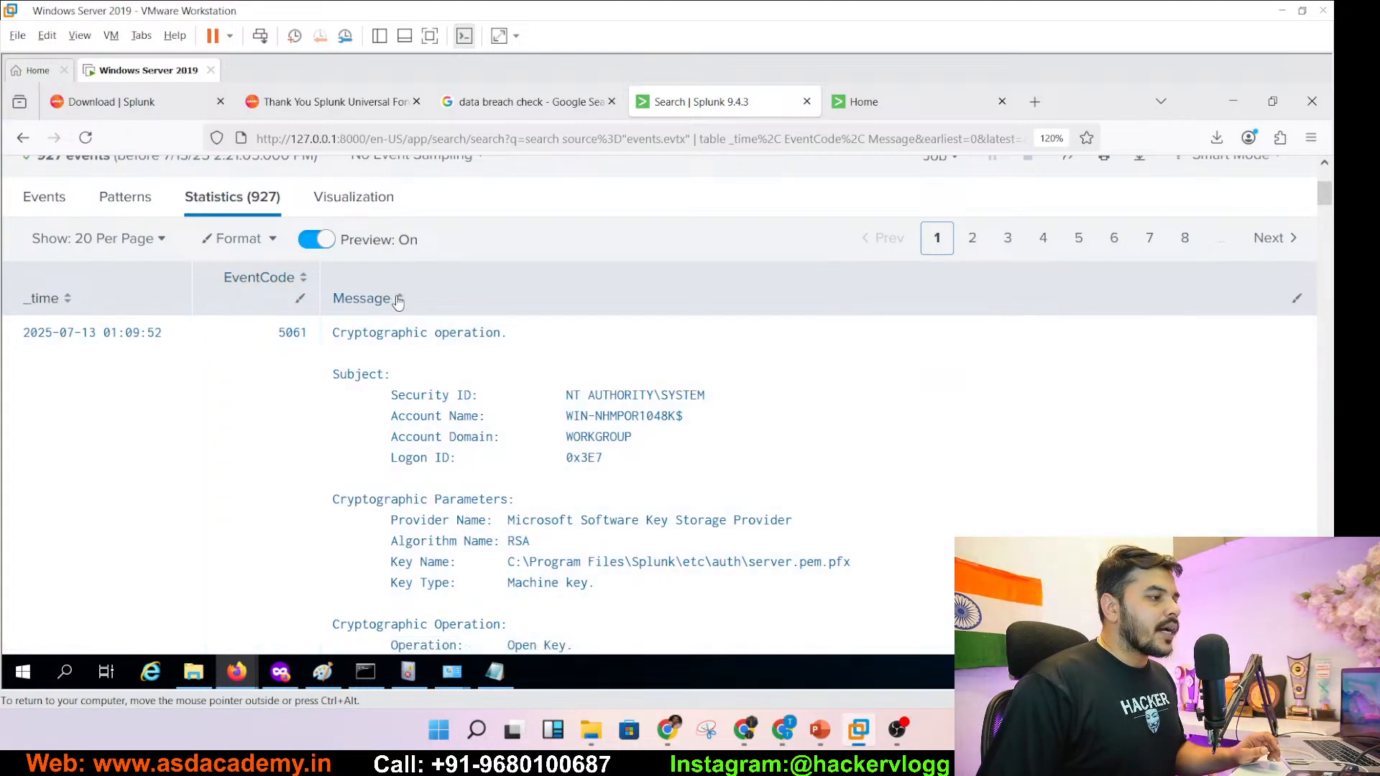
scroll(1327, 199, up, 3)
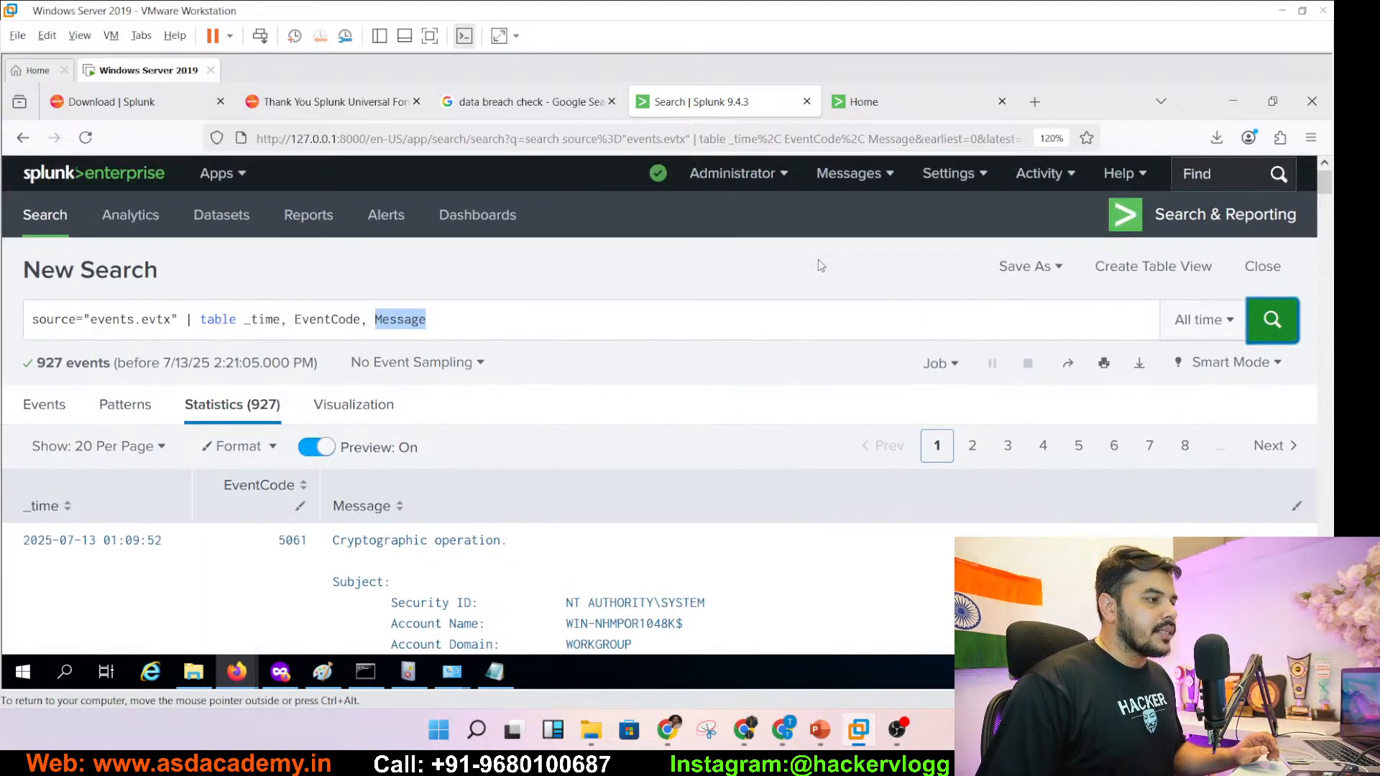
click(201, 321)
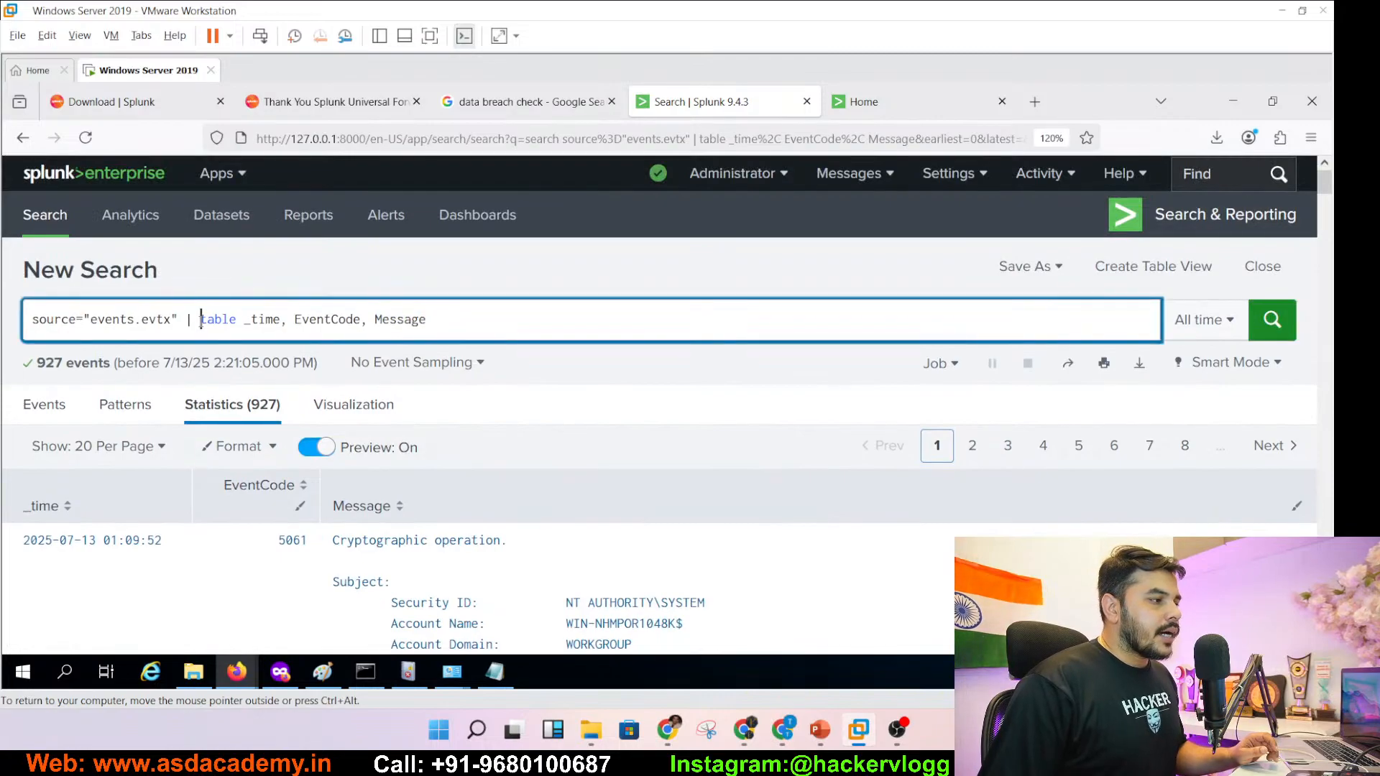
drag(201, 320, 238, 319)
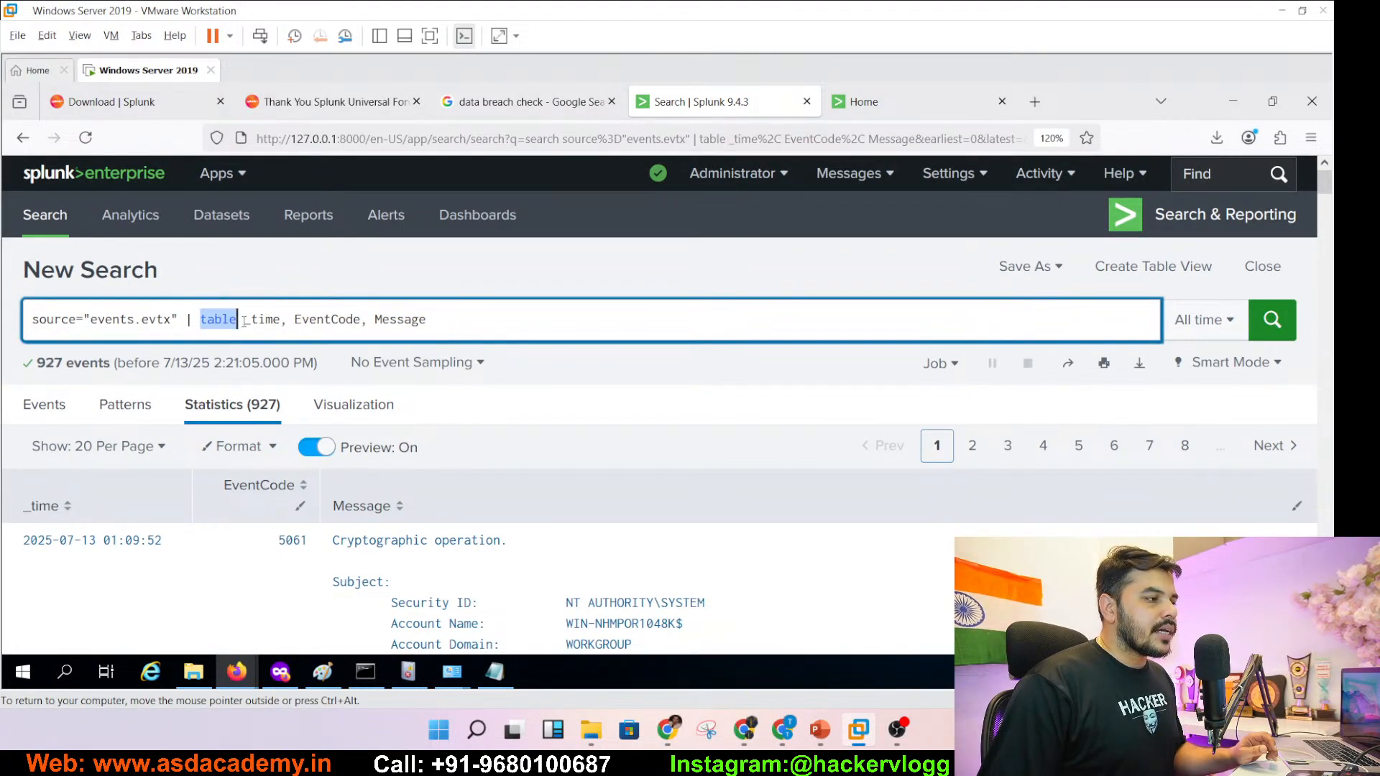
click(245, 321)
double_click(275, 325)
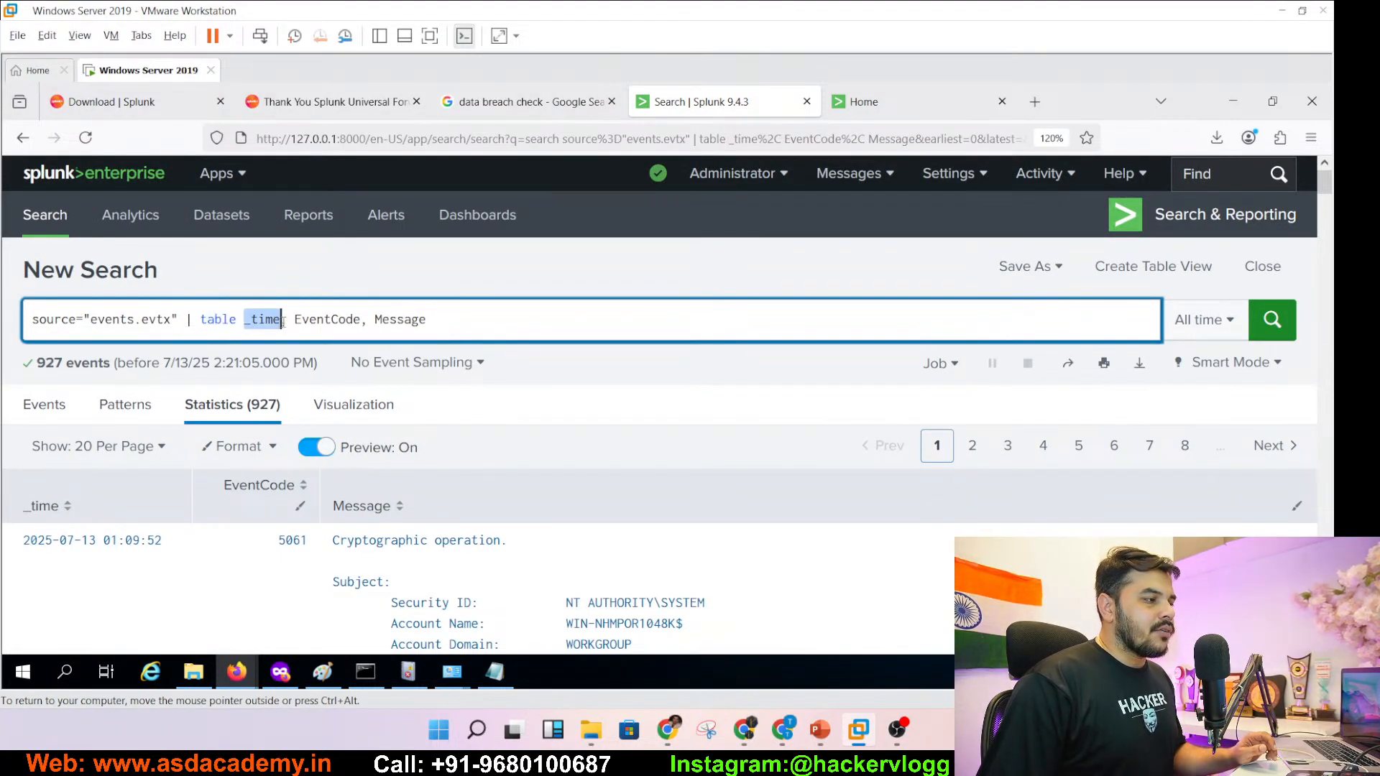
click(285, 322)
click(295, 318)
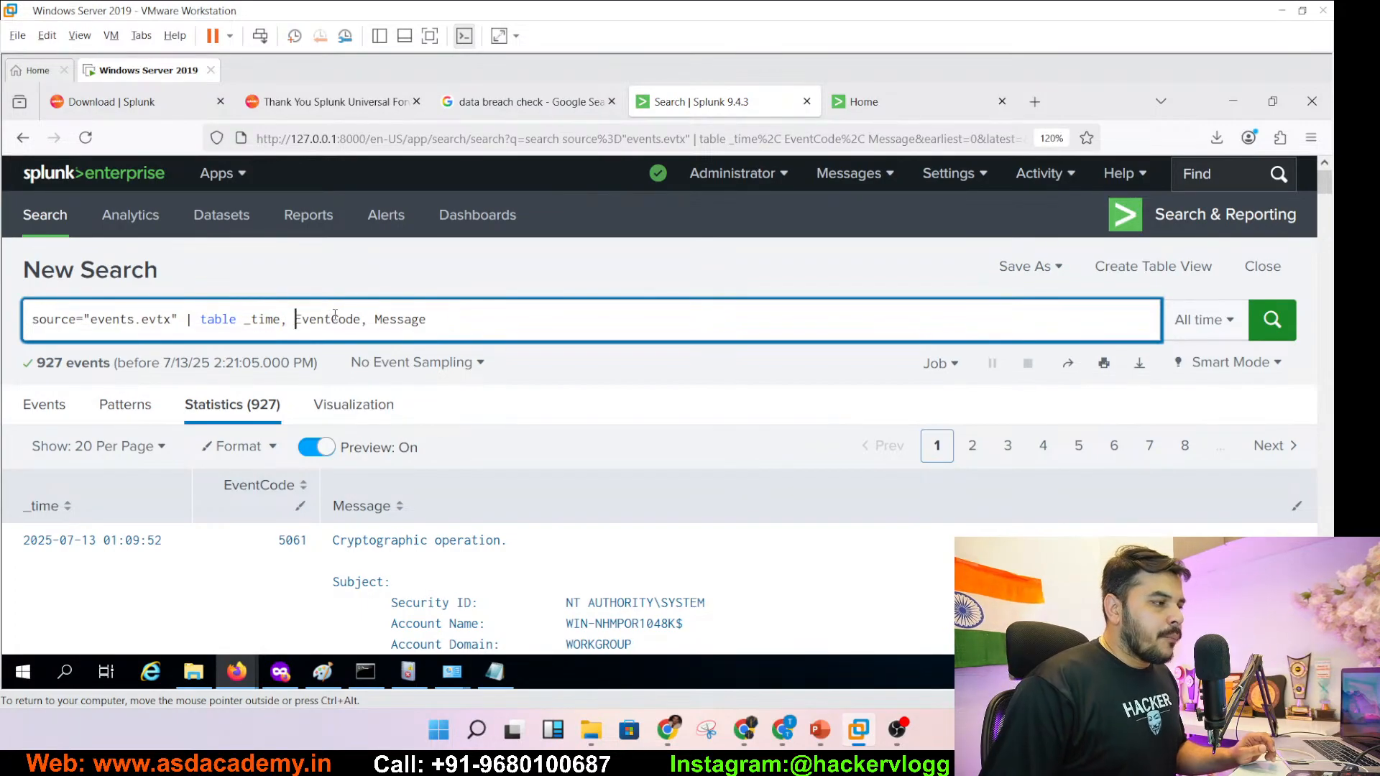
shift+click(354, 319)
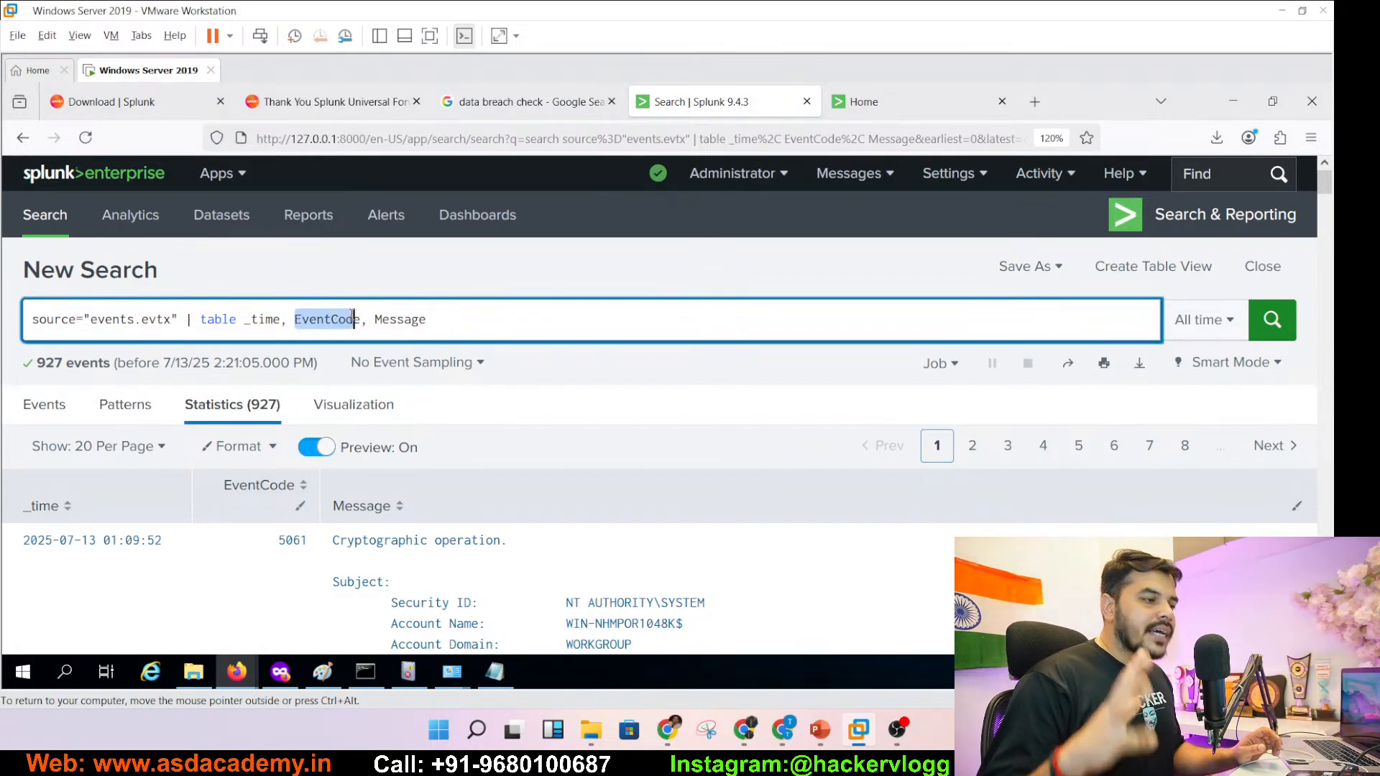
click(820, 730)
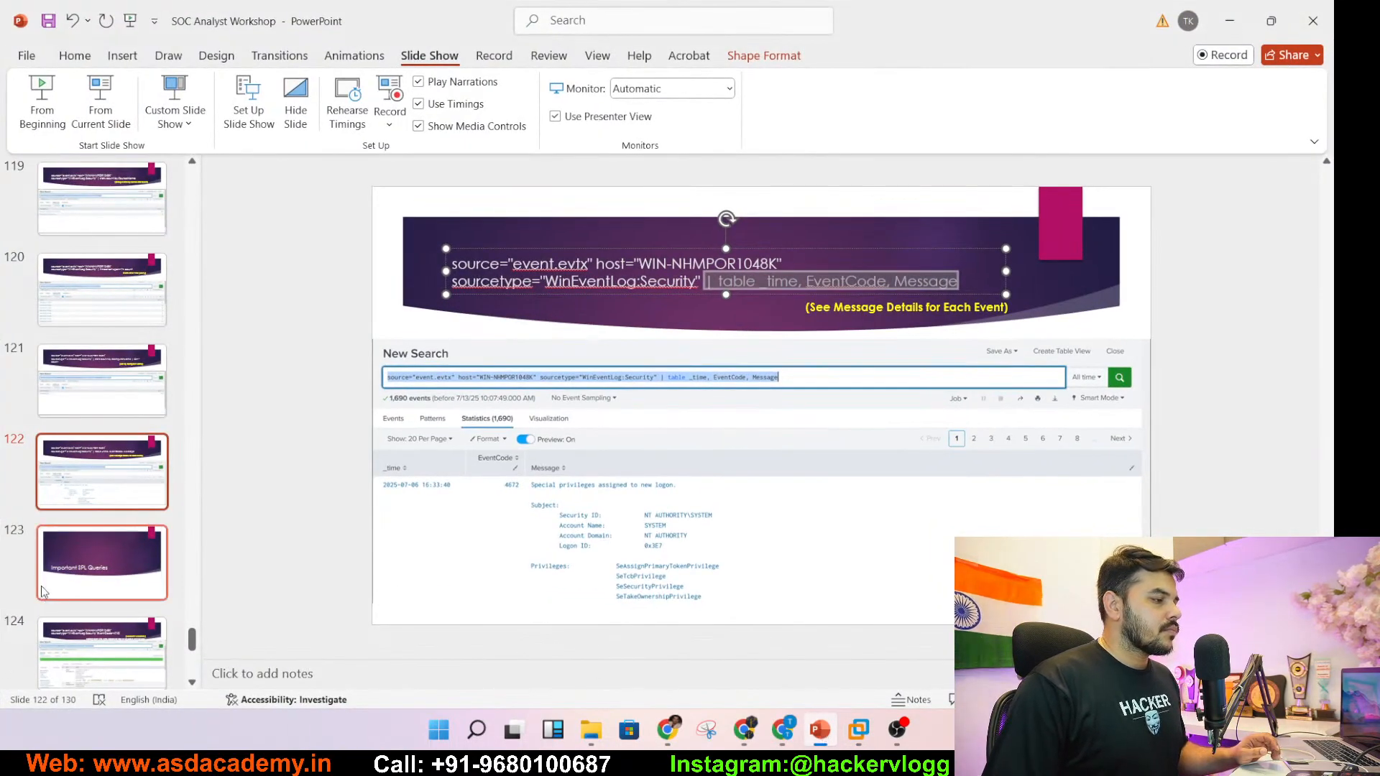
- Move to the slide 124 Account Lockouts query and highlight its EventCode=4740 filter
click(58, 580)
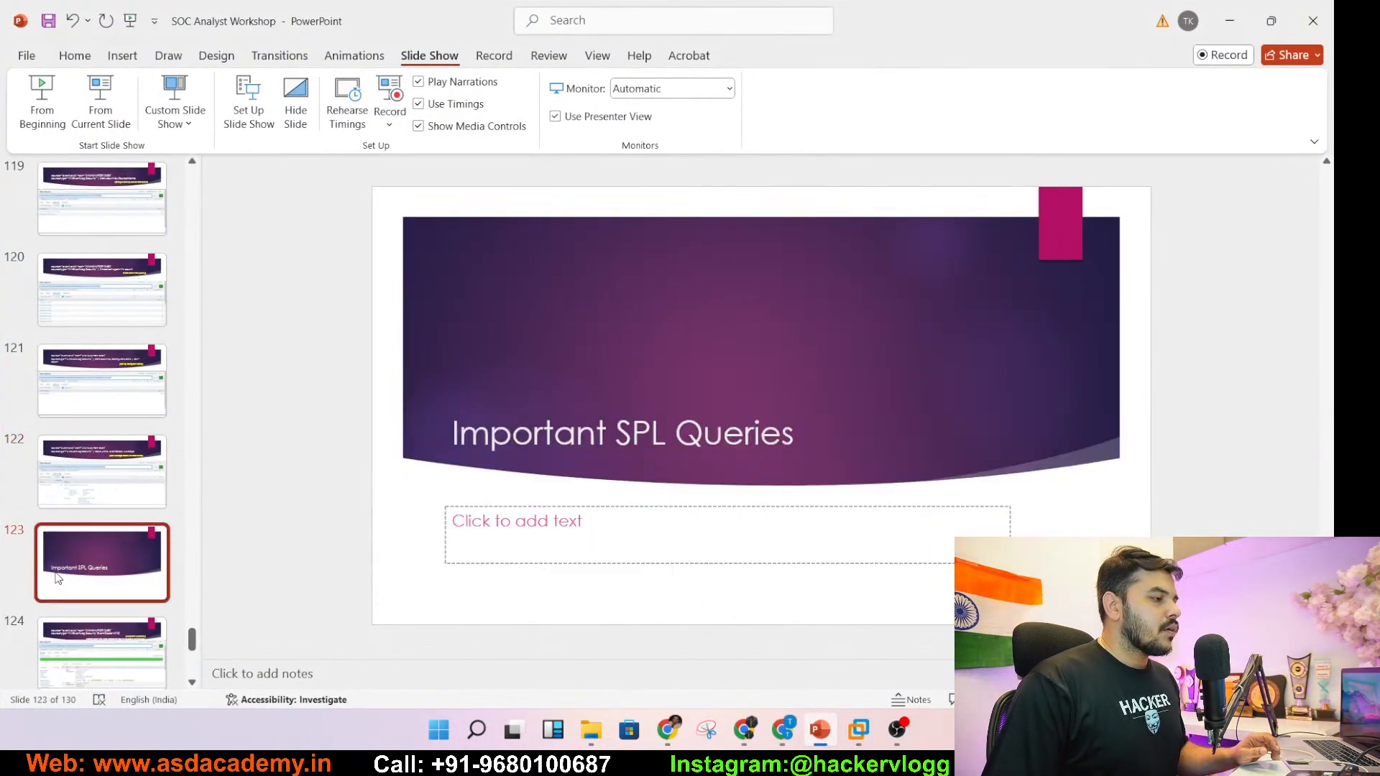
click(88, 666)
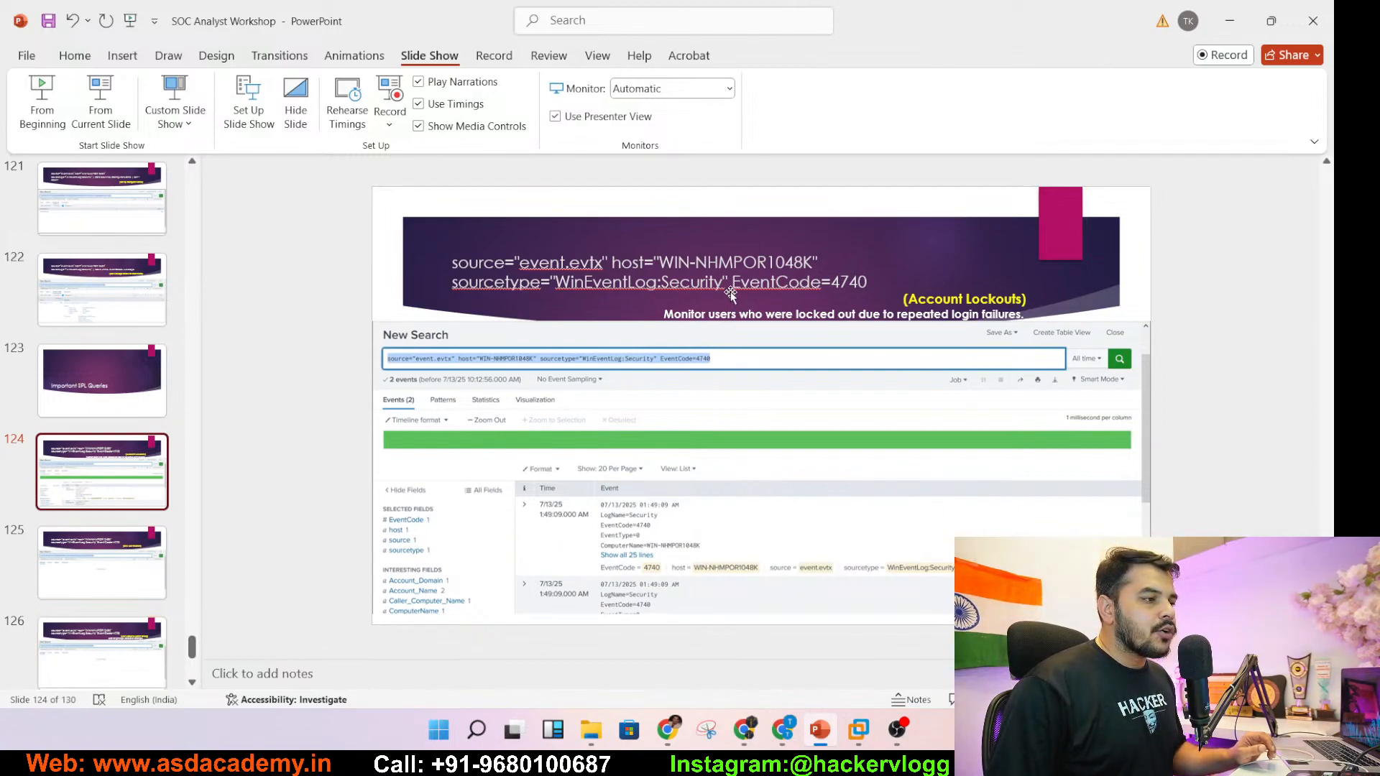
drag(732, 282, 869, 283)
key(ctrl+c)
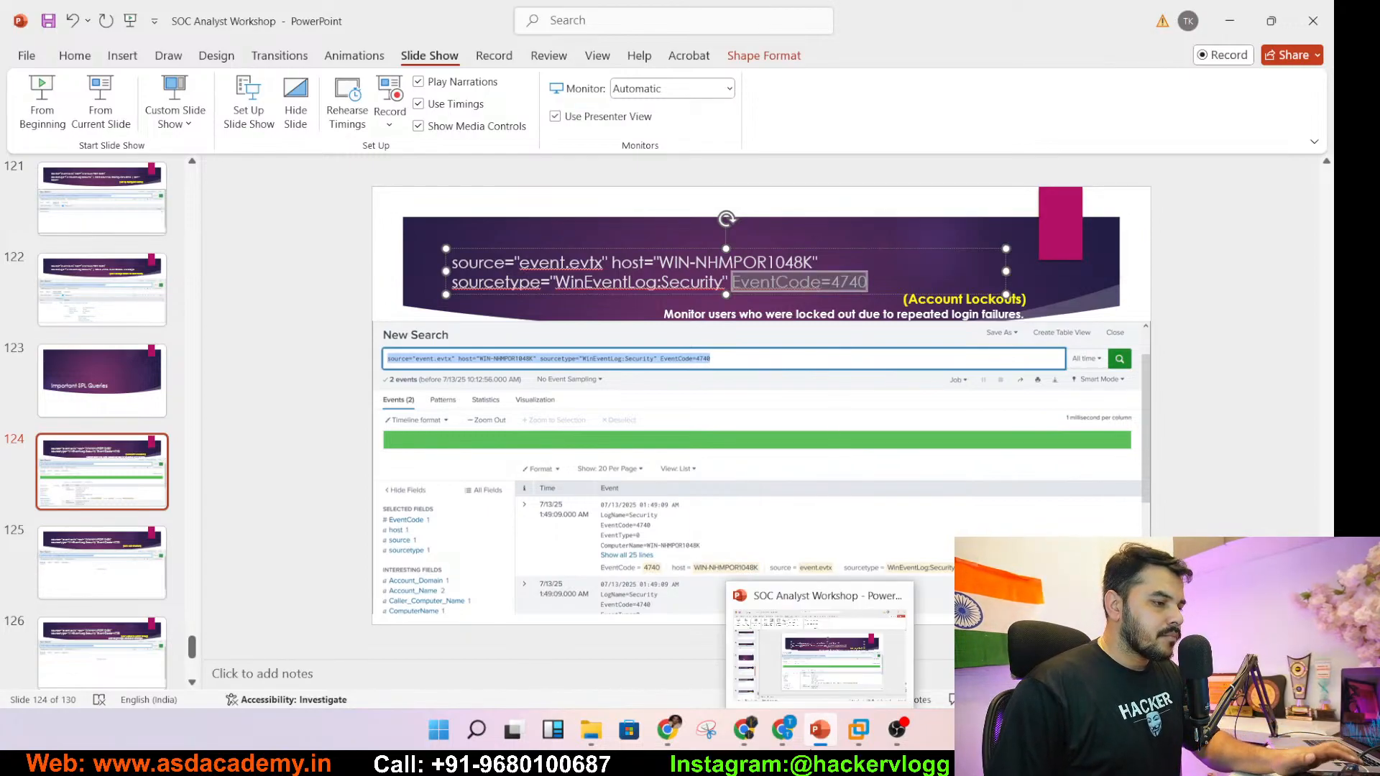
click(869, 739)
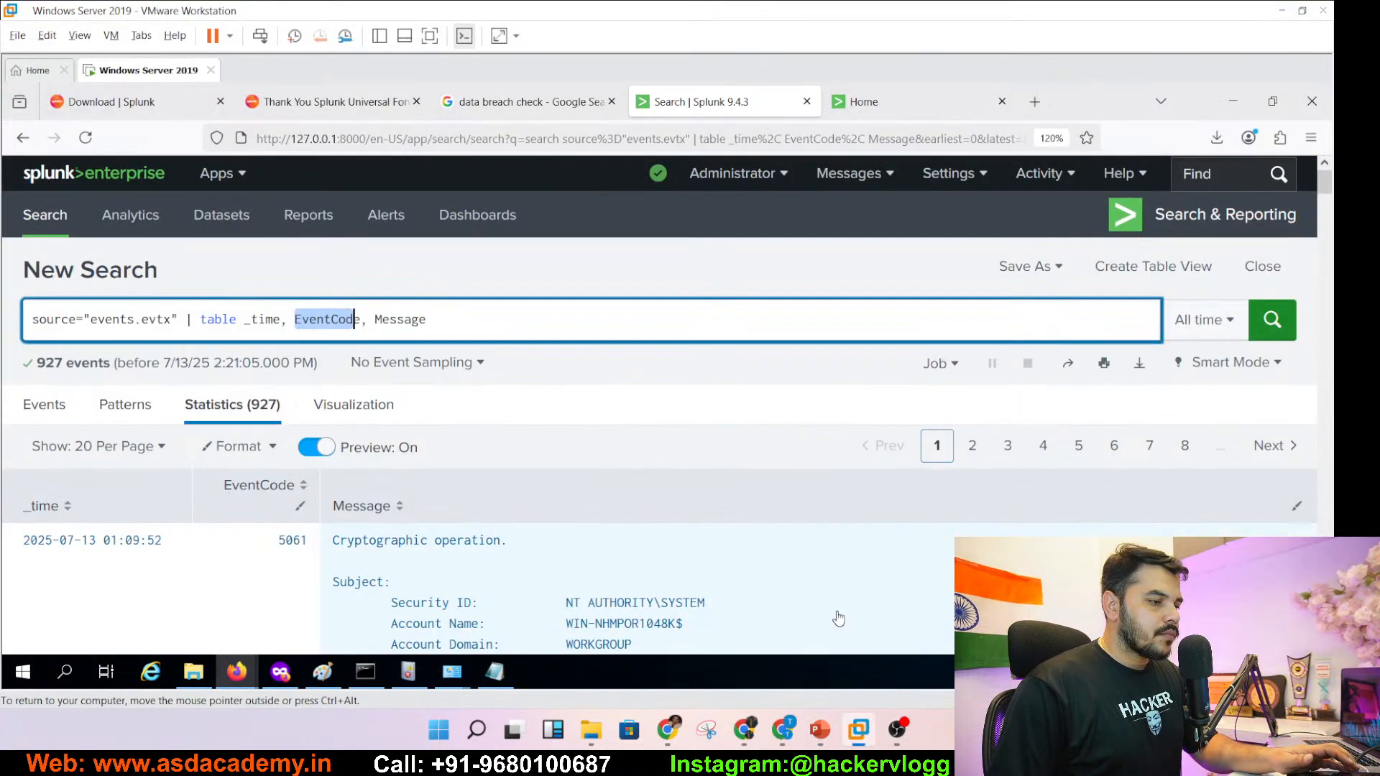
- Replace the table pipe with EventCode=4740, run the search and scroll through the 2 lockout events
click(206, 319)
drag(187, 321, 431, 320)
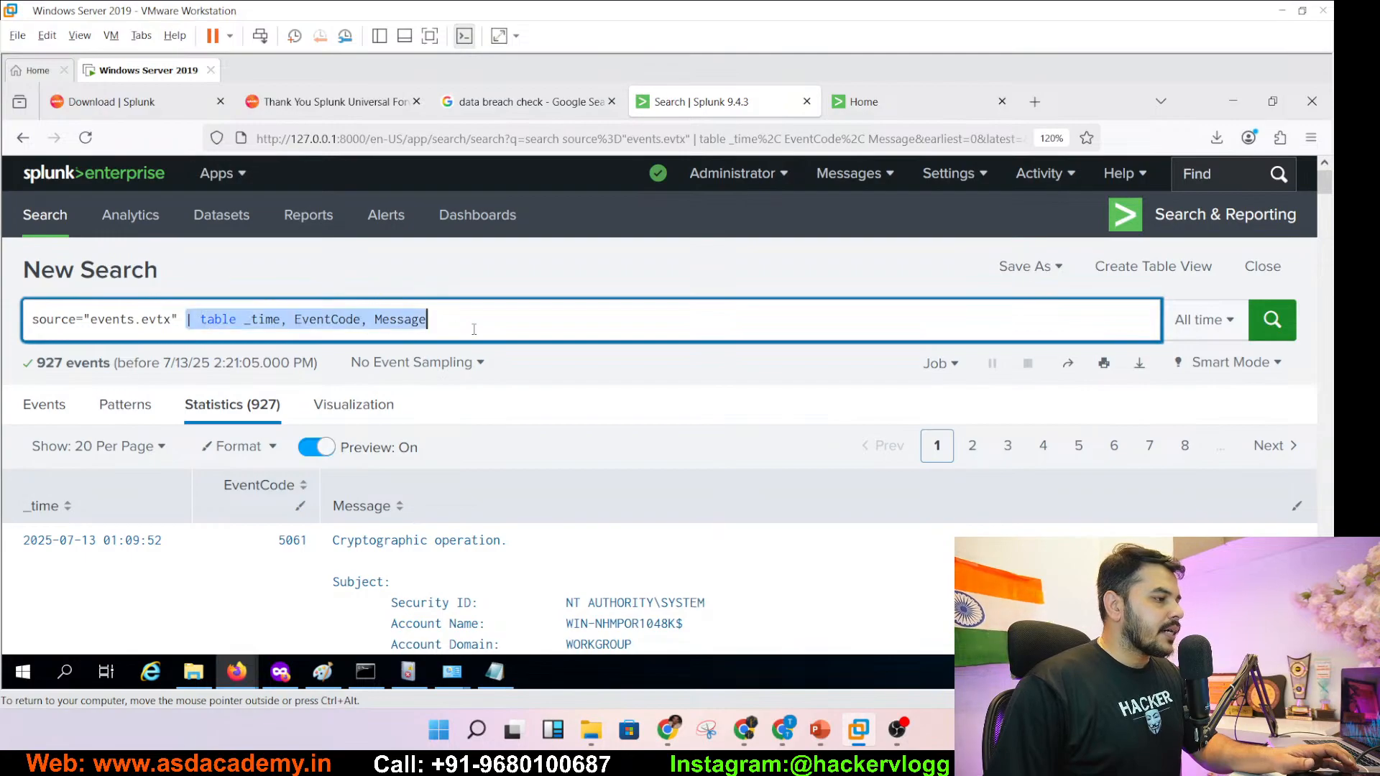
key(ctrl+v)
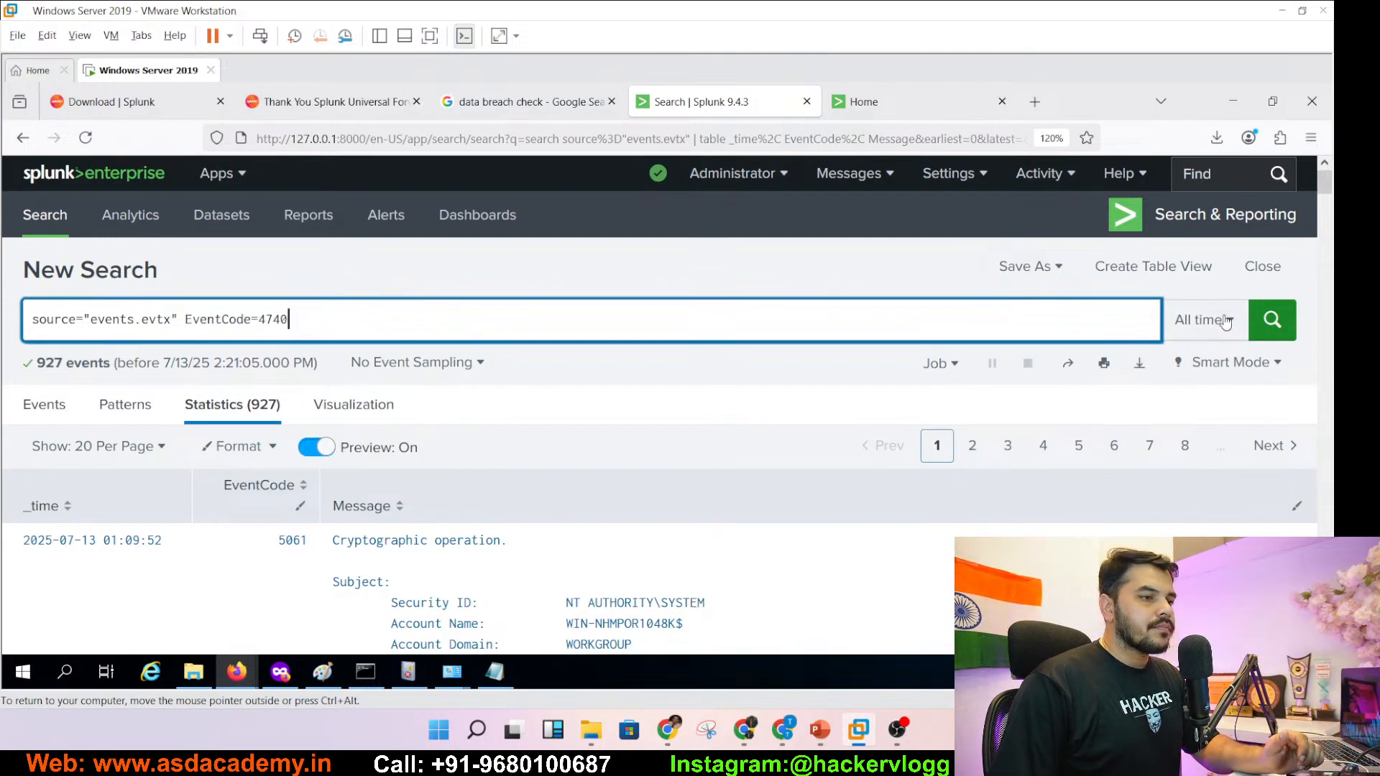
click(1258, 331)
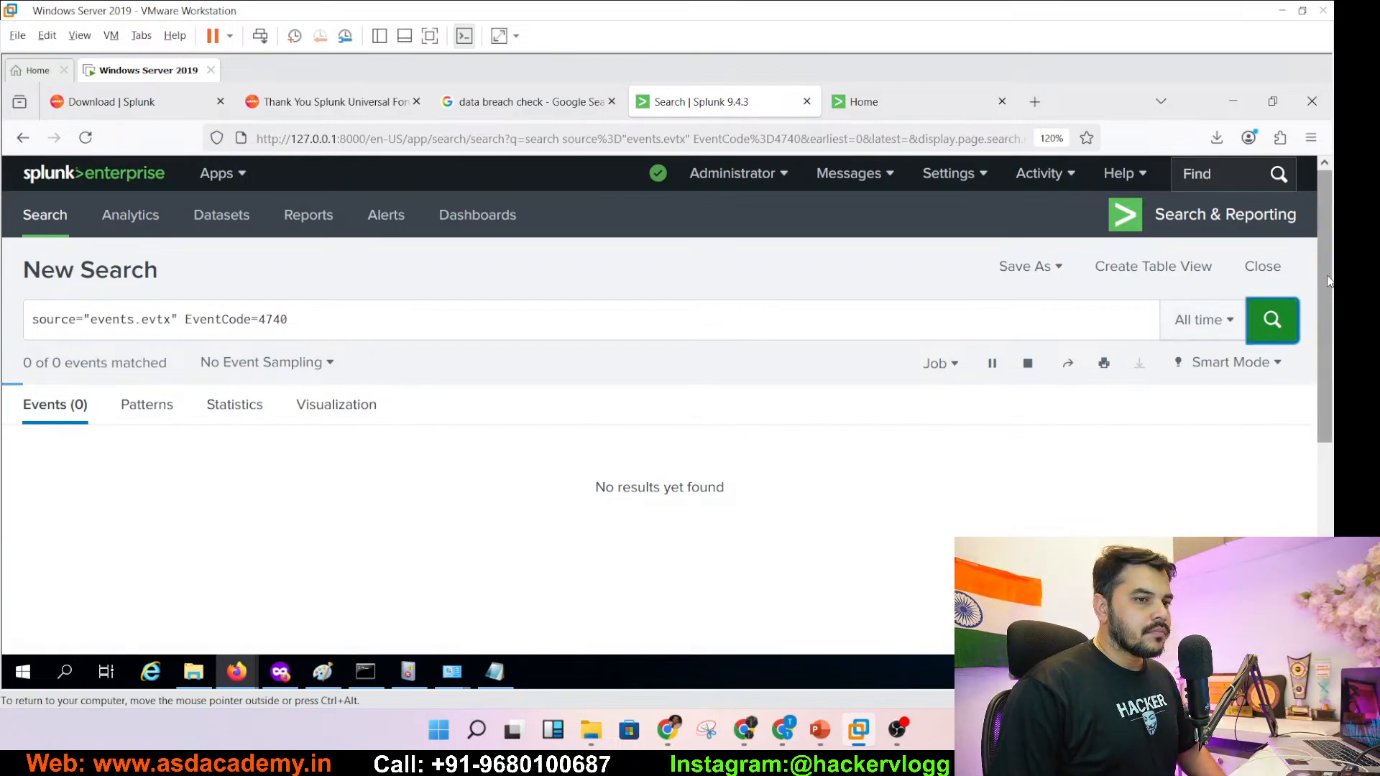
scroll(1323, 316, down, 2)
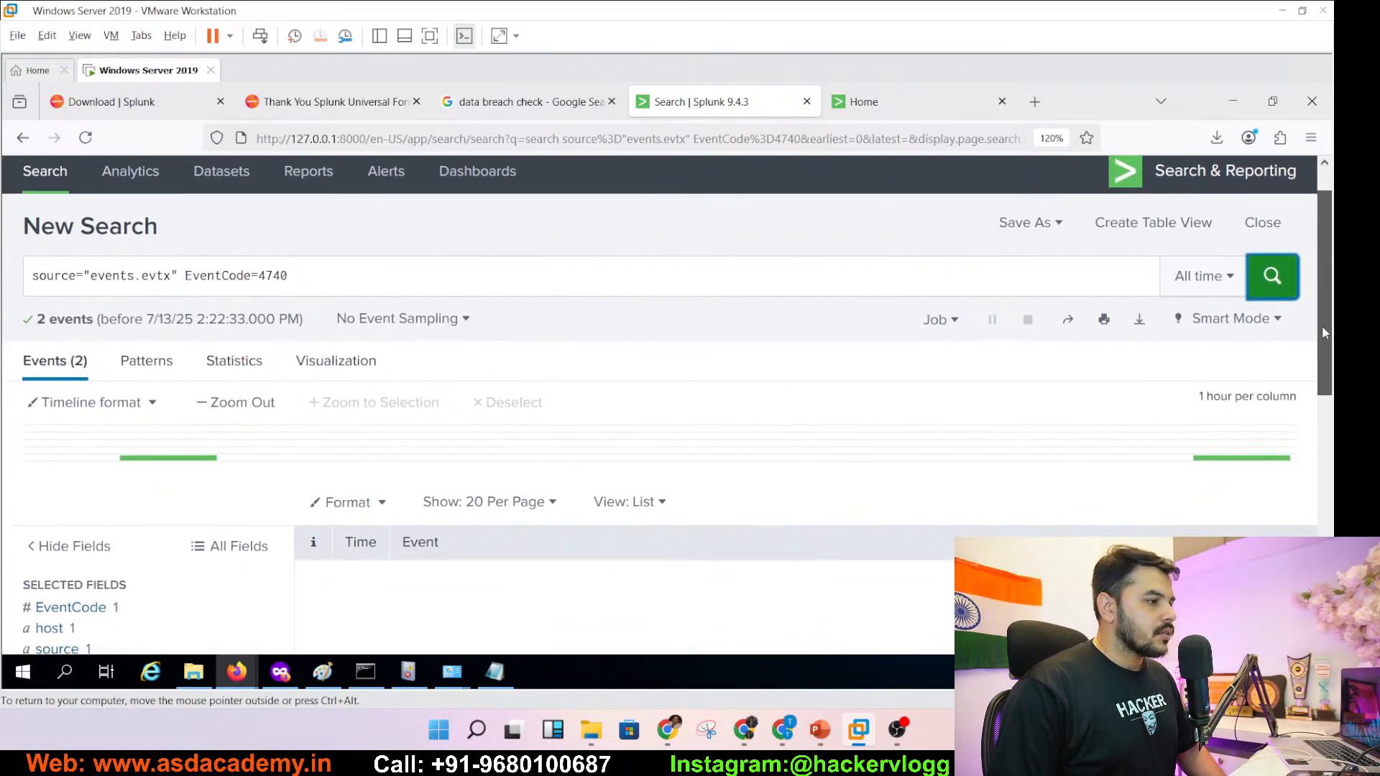
scroll(1312, 402, down, 2)
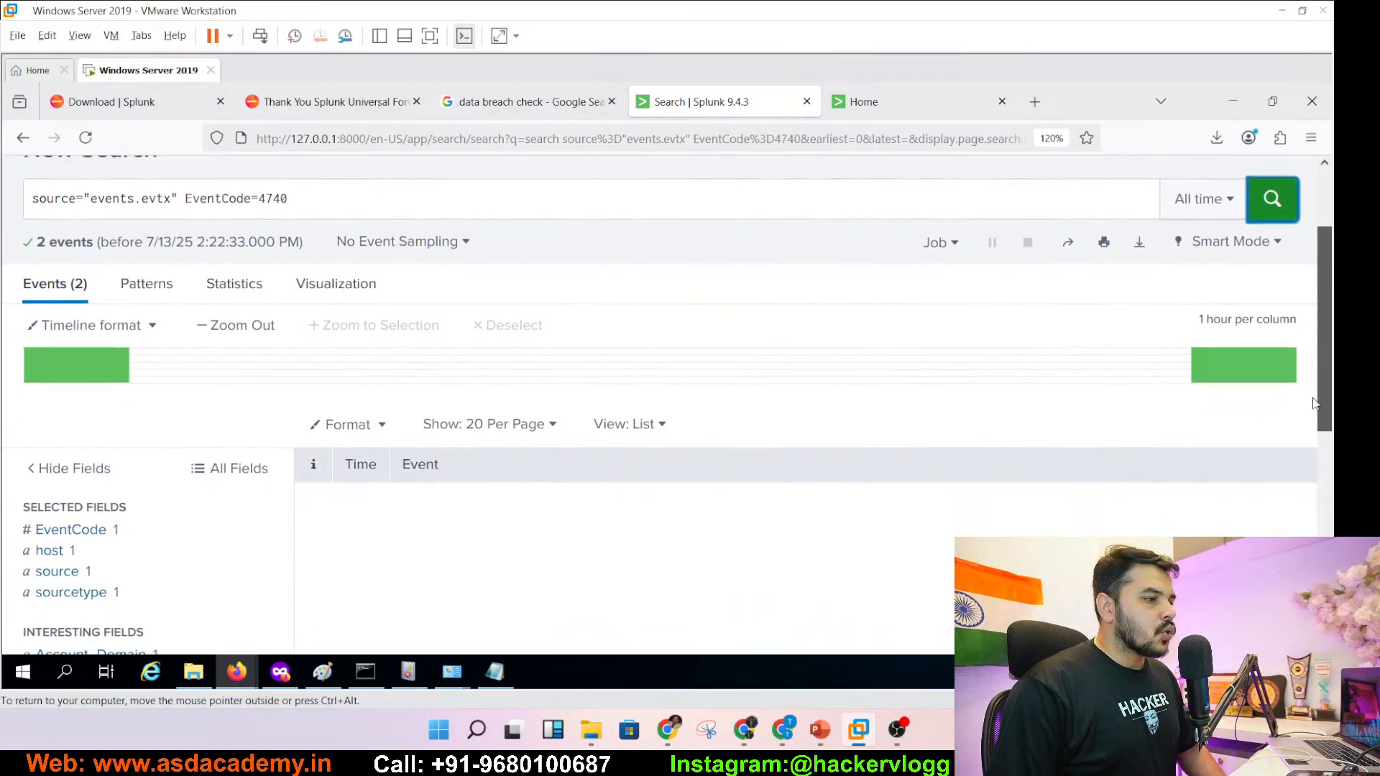
scroll(1308, 443, down, 3)
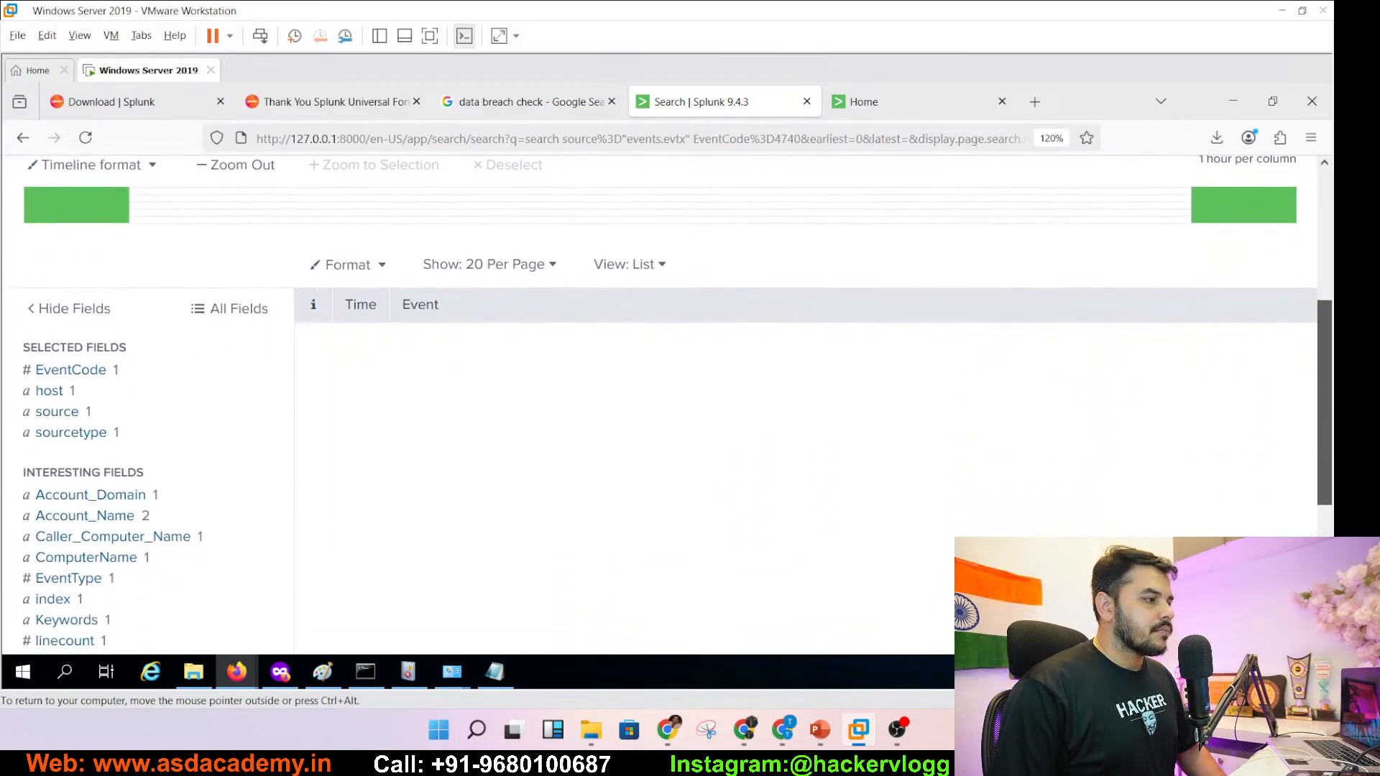
scroll(326, 286, up, 6)
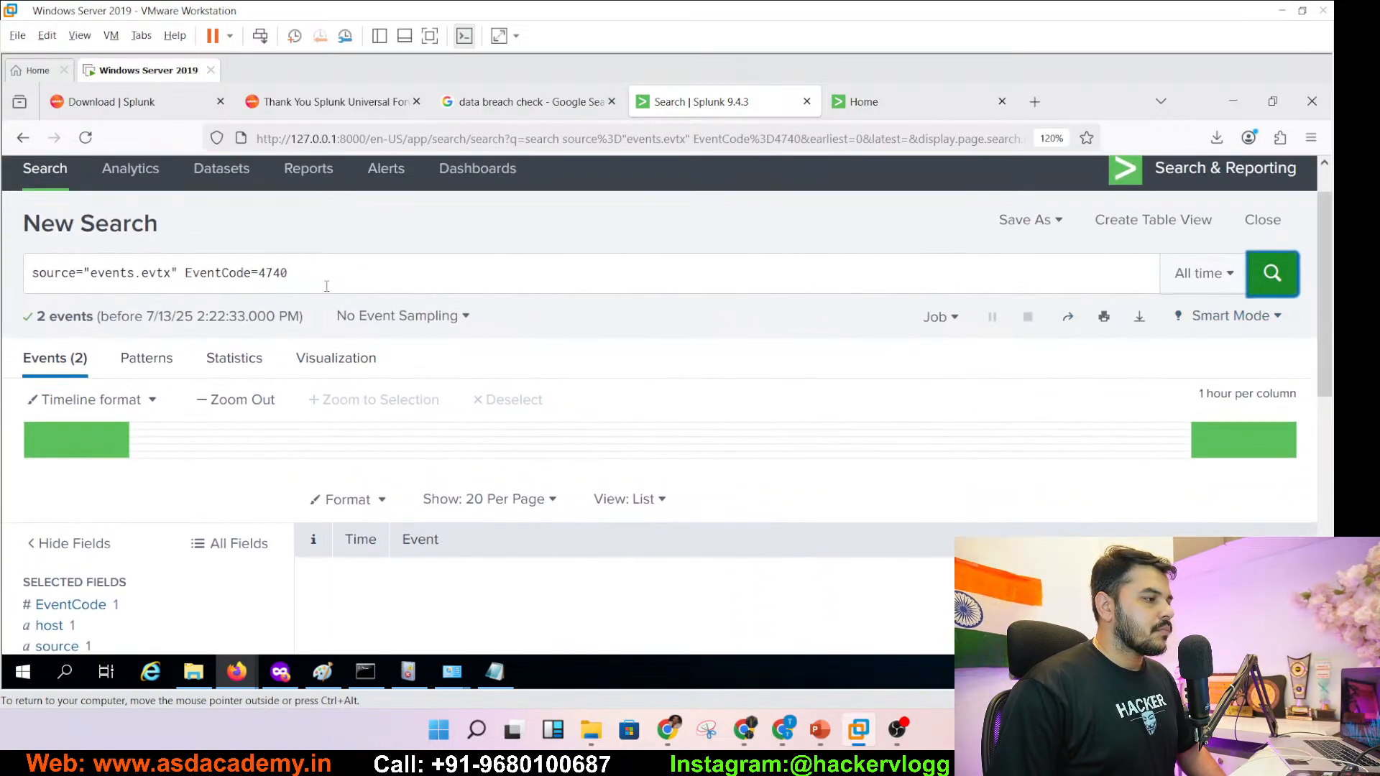
mouse_move(800, 741)
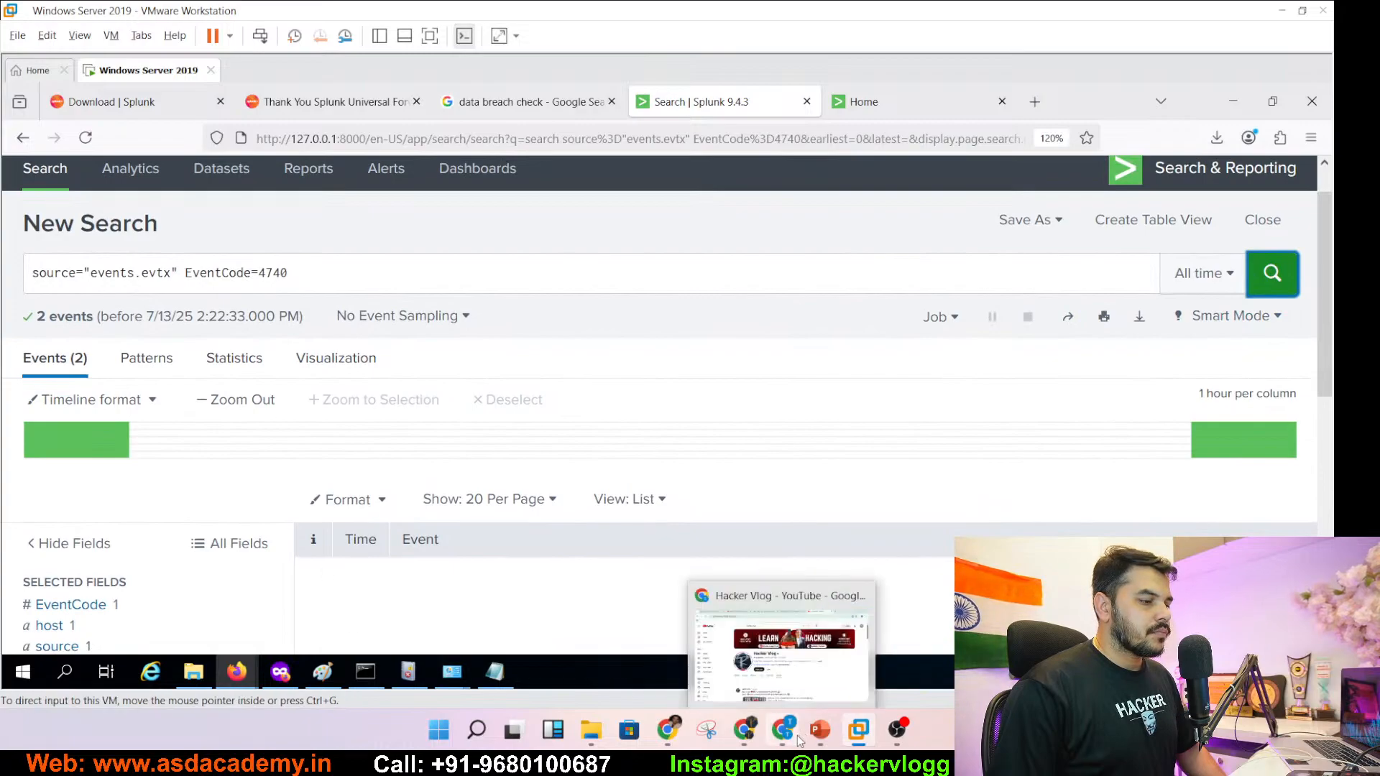
click(816, 741)
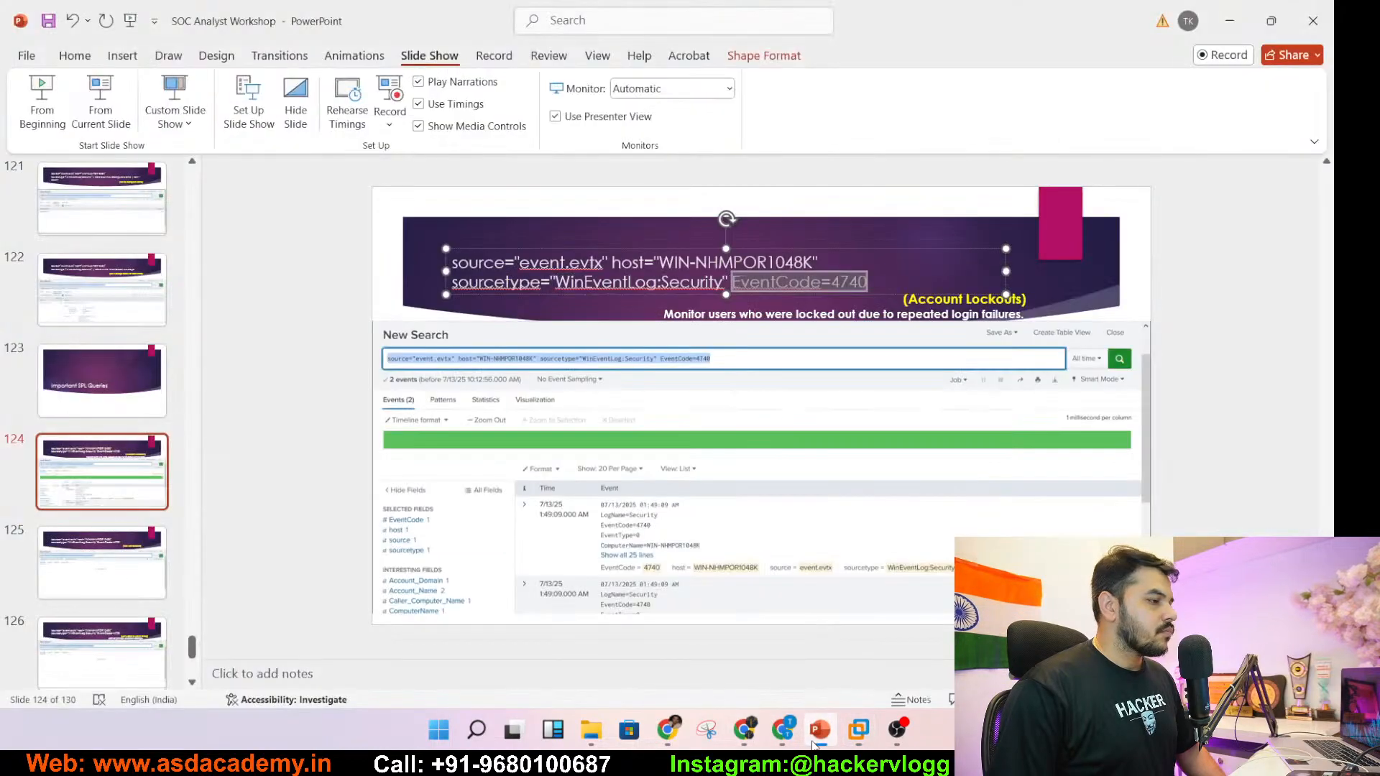
- Scroll back to the top of the EventCode=4740 search results
click(816, 740)
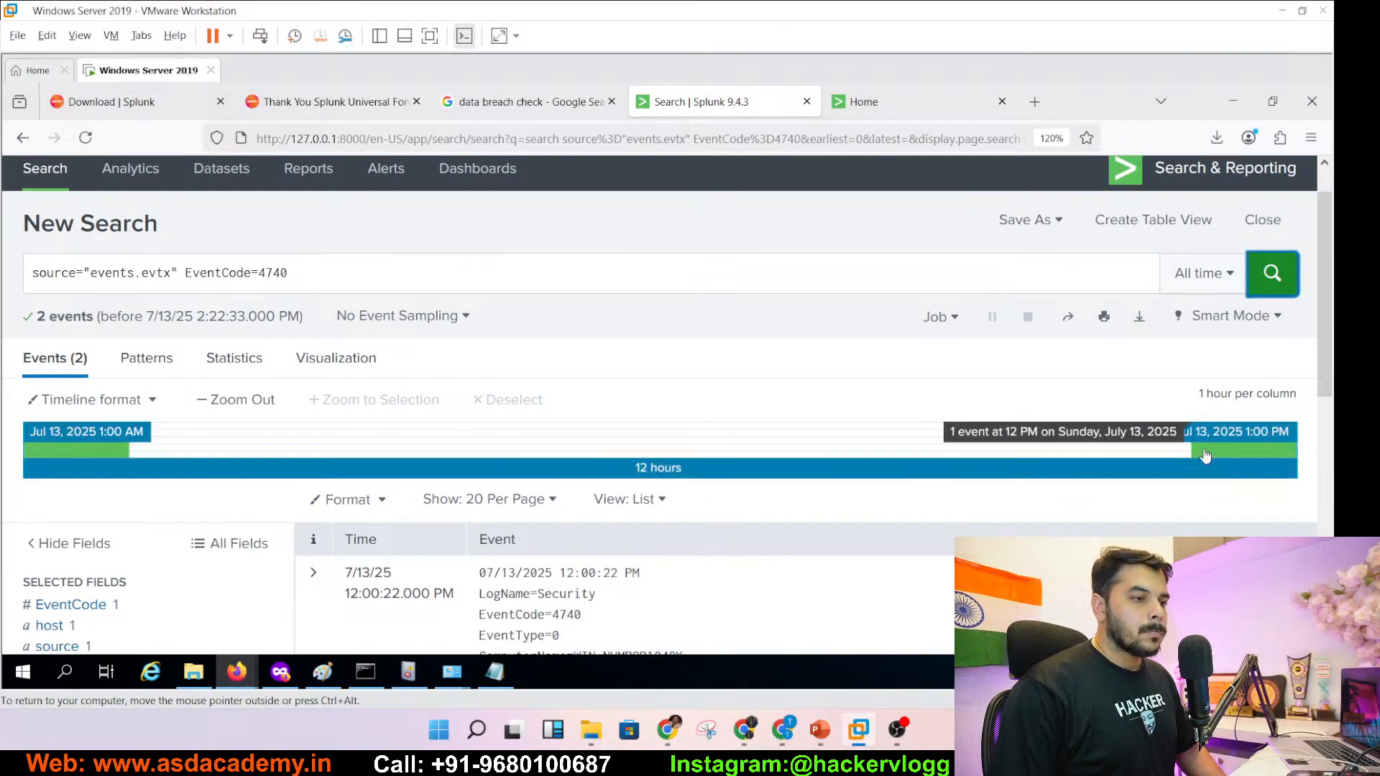
click(1329, 415)
drag(1329, 414, 1277, 218)
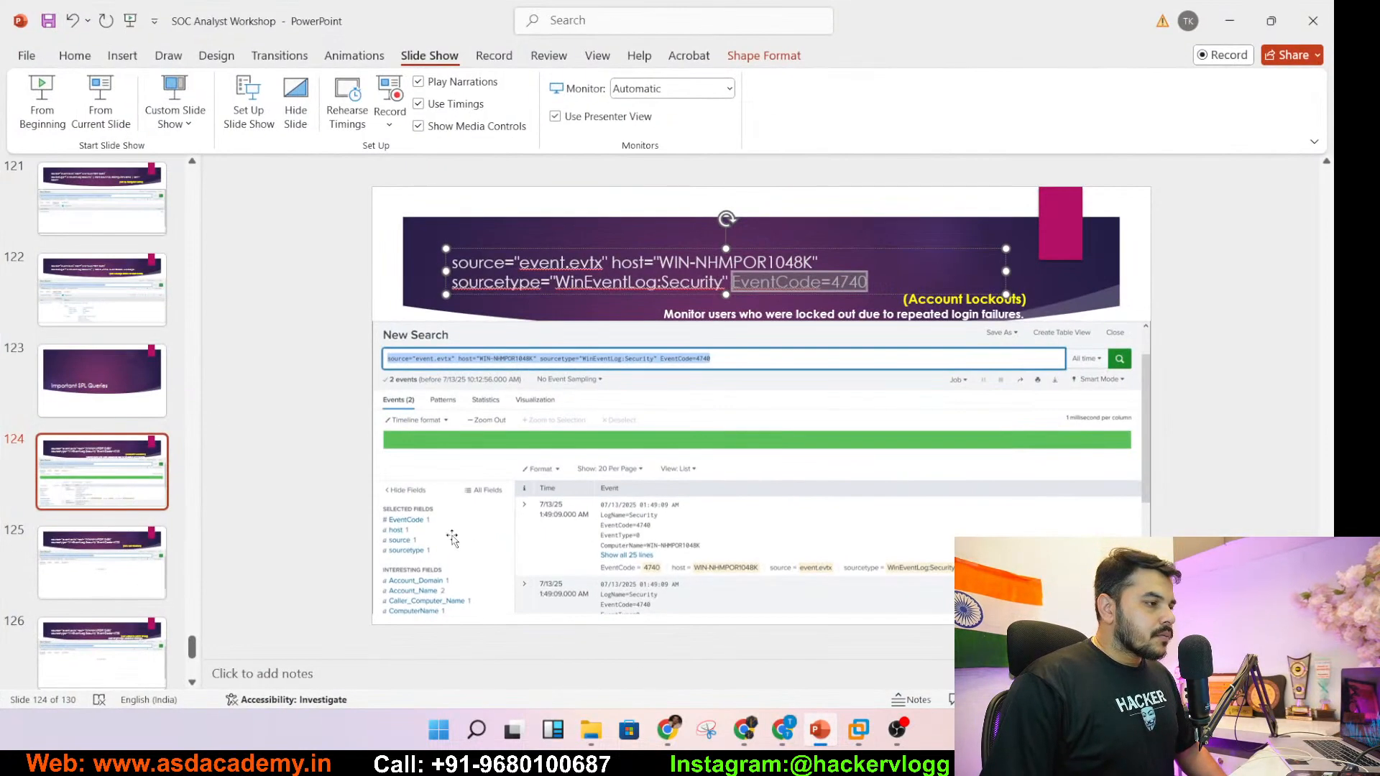
- Go to the slide 125 New User Creation query and highlight its EventCode=4720 filter
click(124, 574)
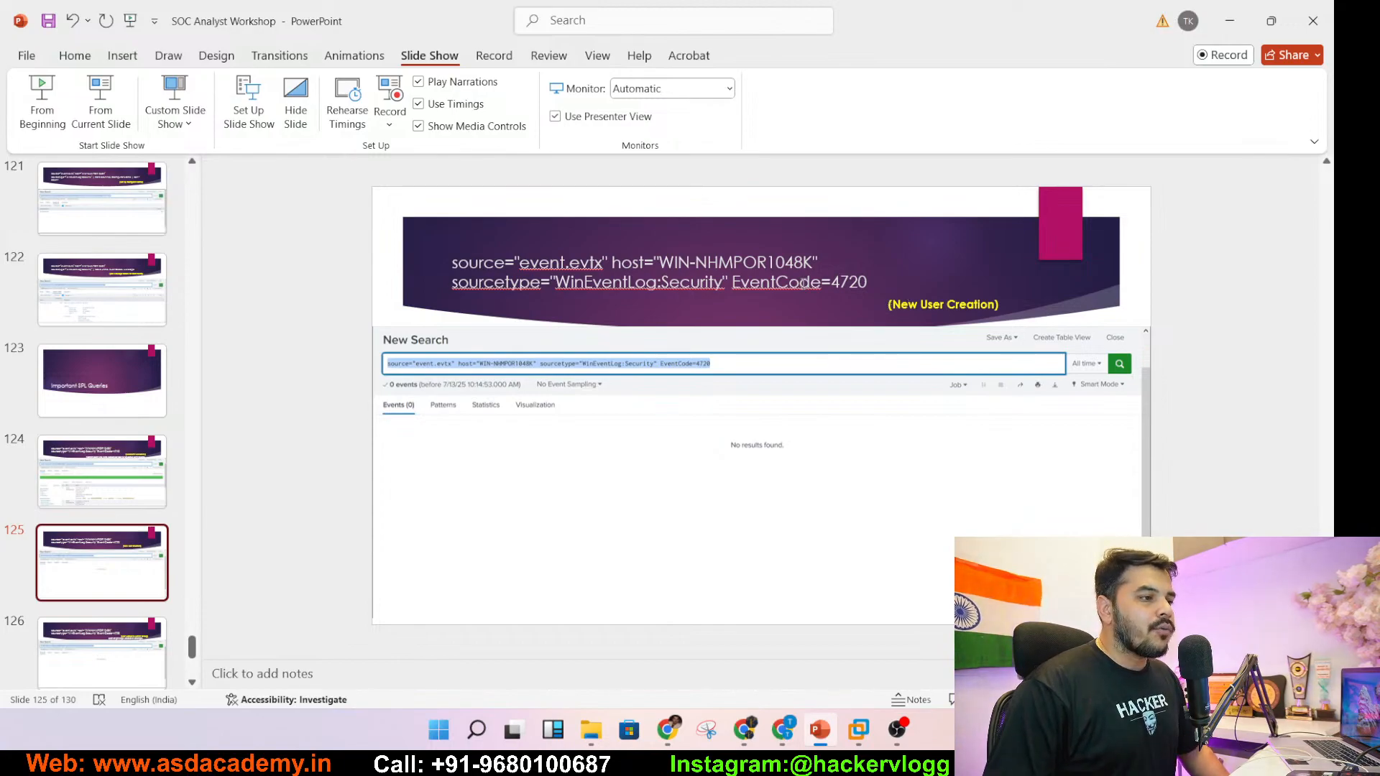
drag(832, 281, 868, 285)
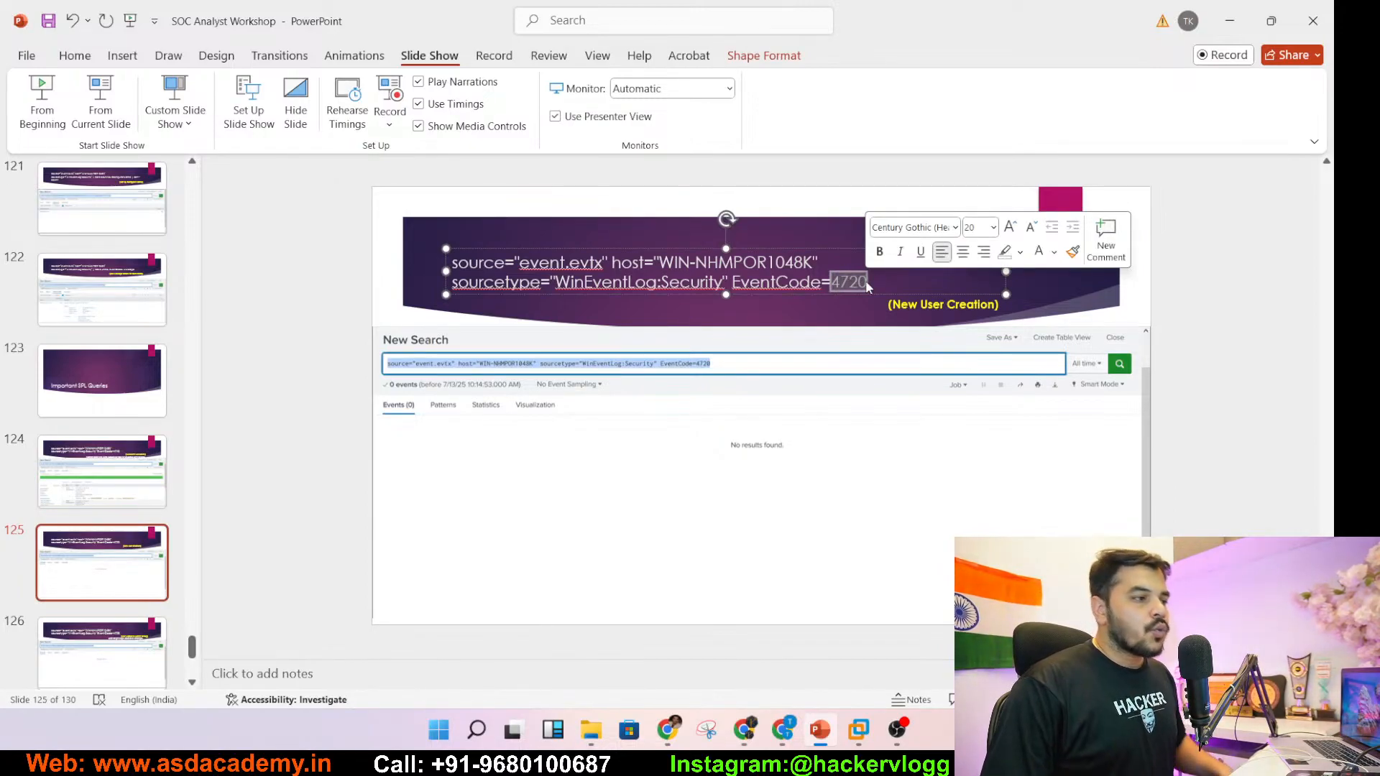
click(733, 282)
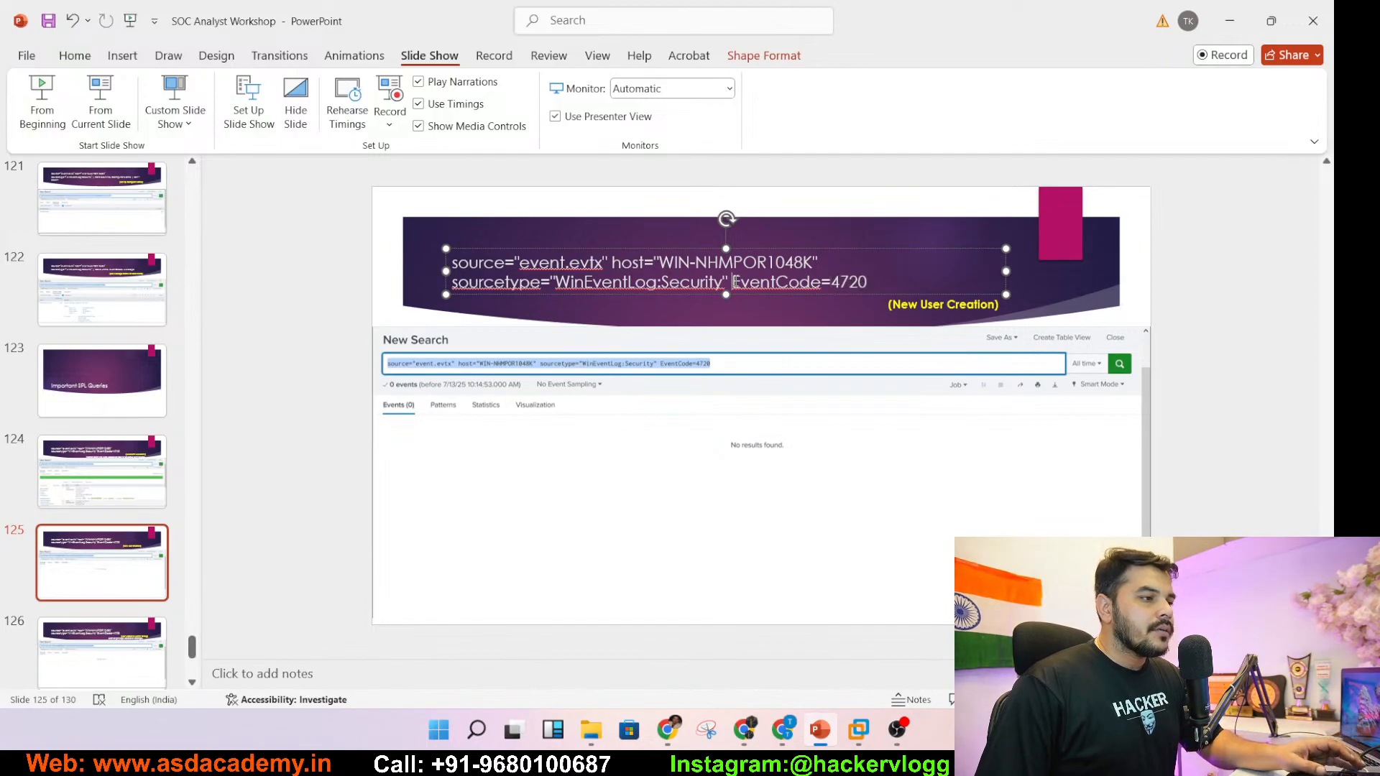
drag(734, 282, 868, 282)
key(ctrl+c)
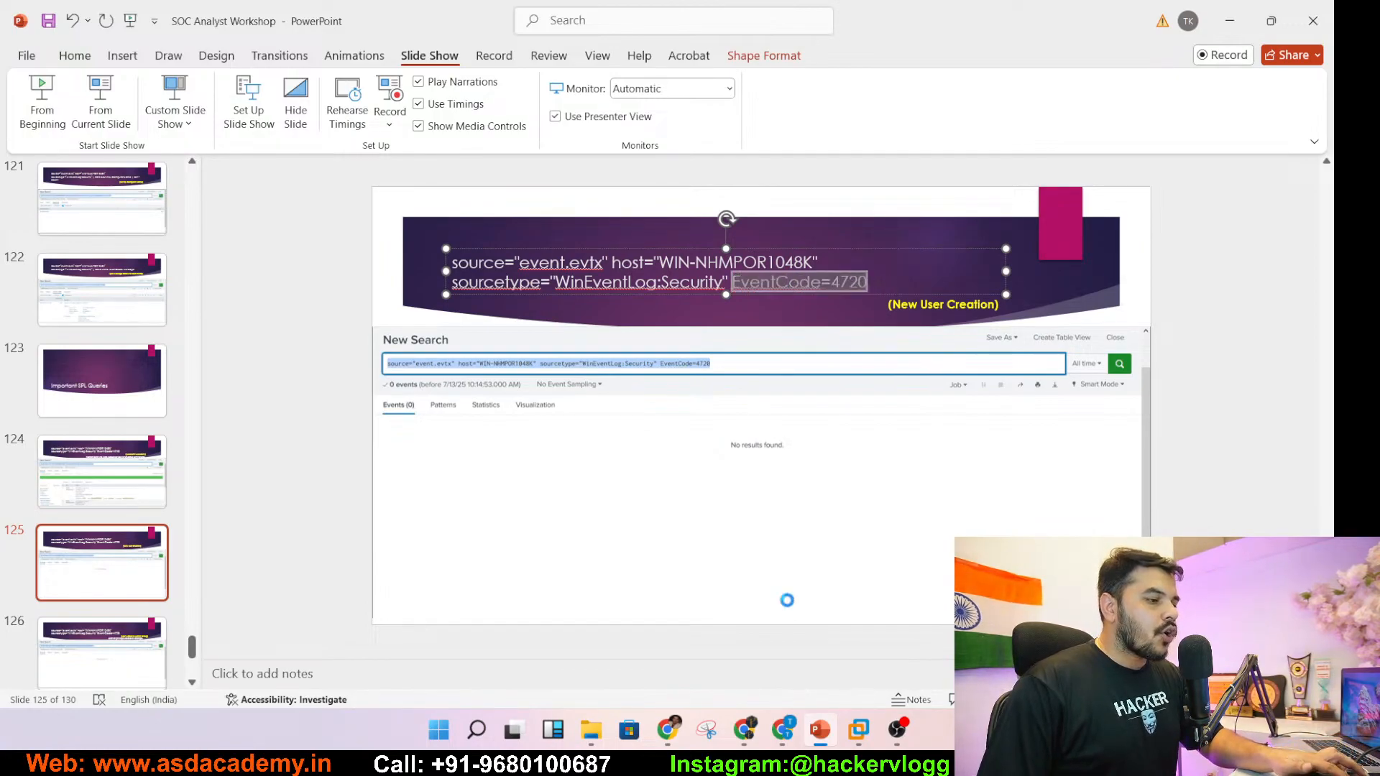
click(814, 737)
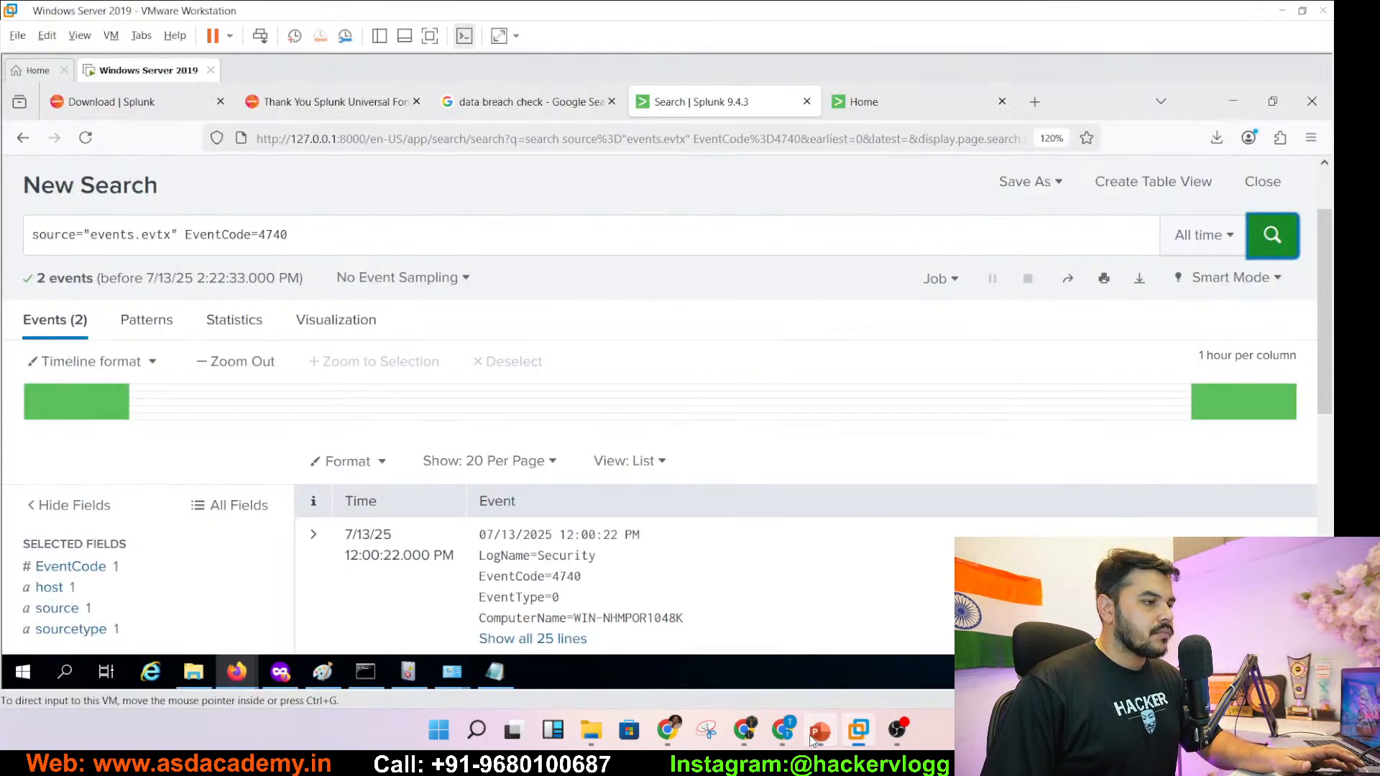
- Change the filter from EventCode=4740 to EventCode=4720 and run the search, finding 0 events
click(186, 241)
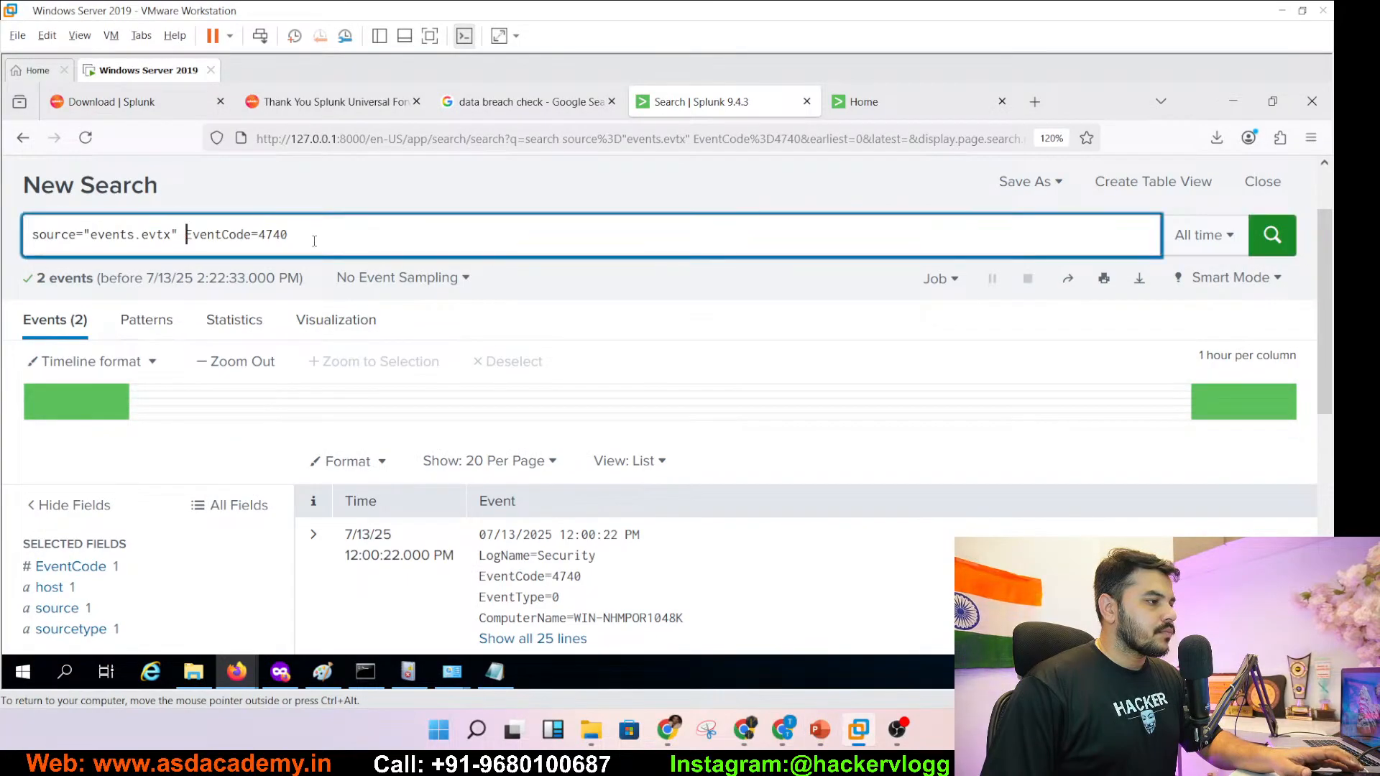
key(shift+End)
key(ctrl+v)
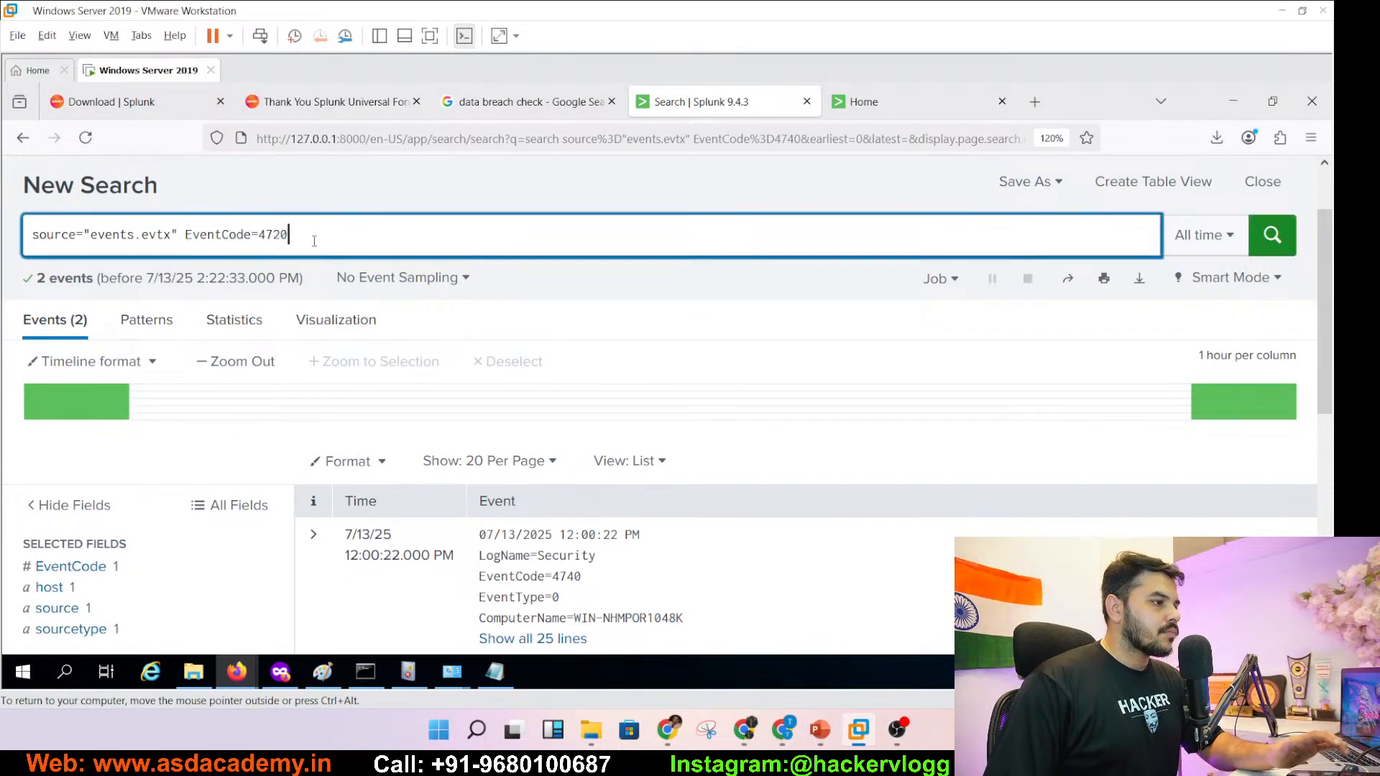
click(1269, 235)
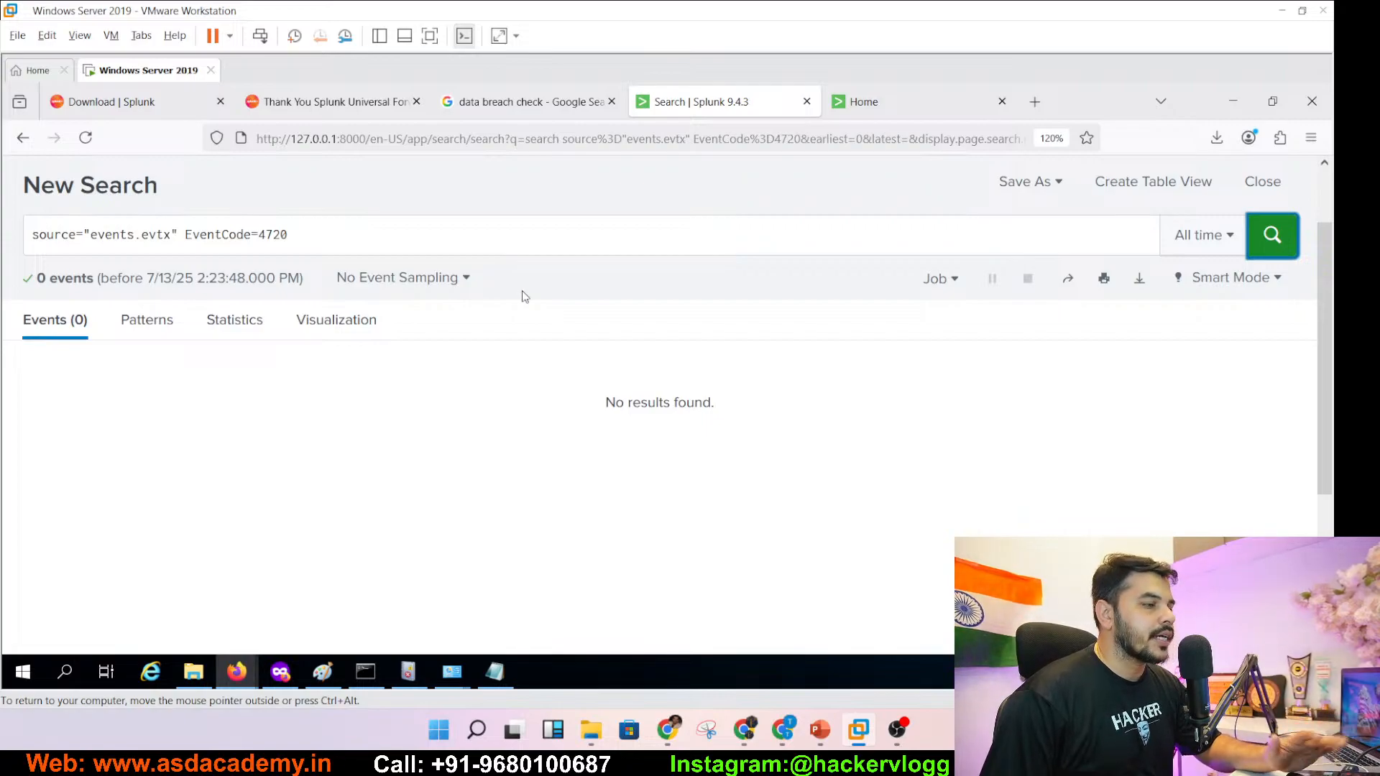
click(820, 730)
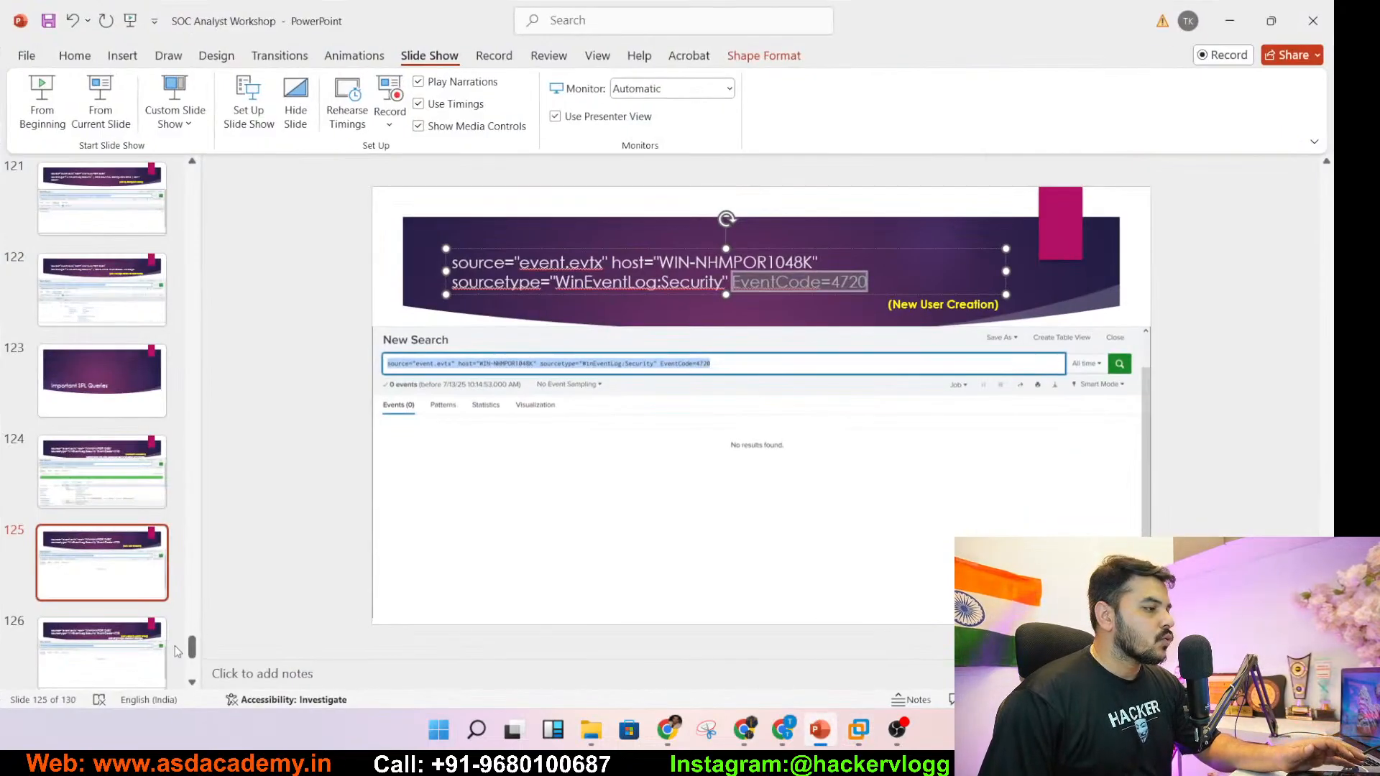
- Copy EventCode=4728 from the admin-group slide and search source="events.evtx" EventCode=4728 in Splunk
click(132, 654)
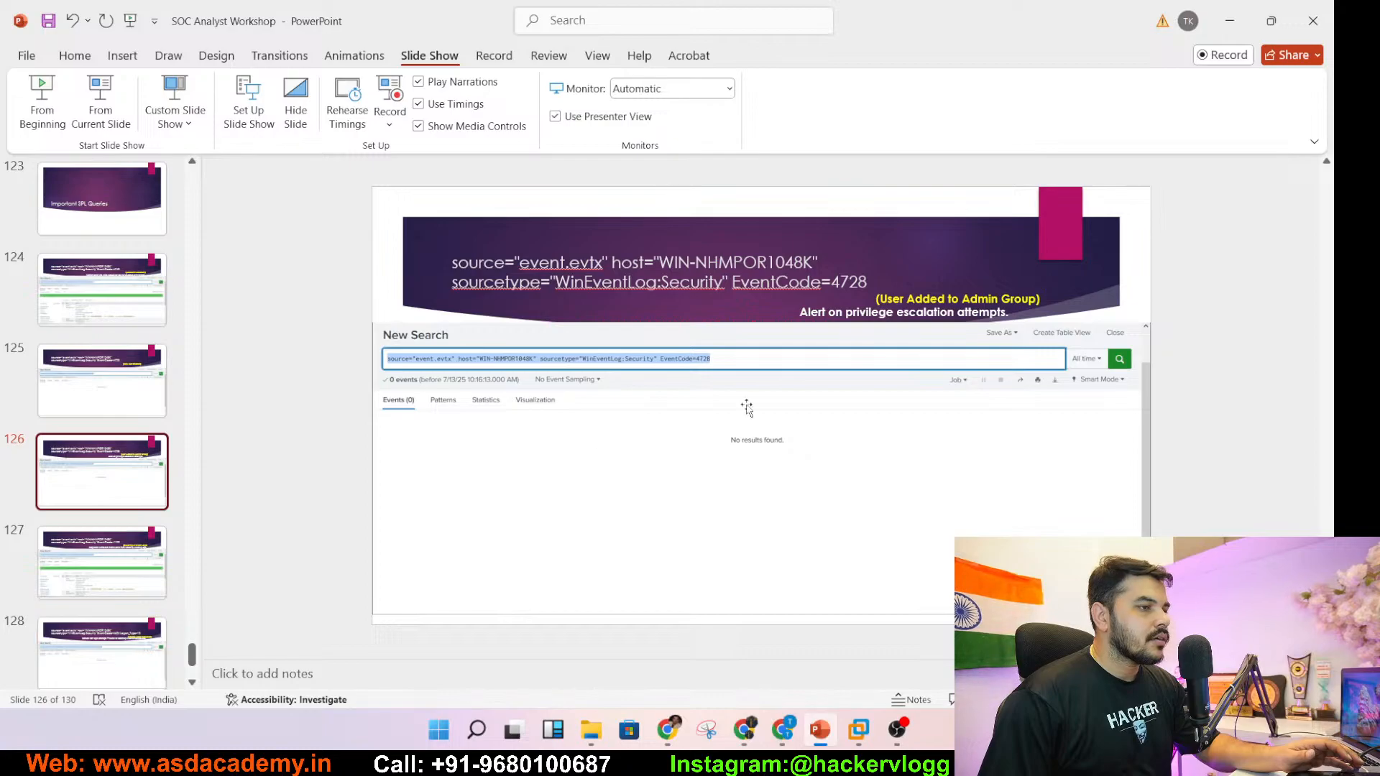
click(900, 307)
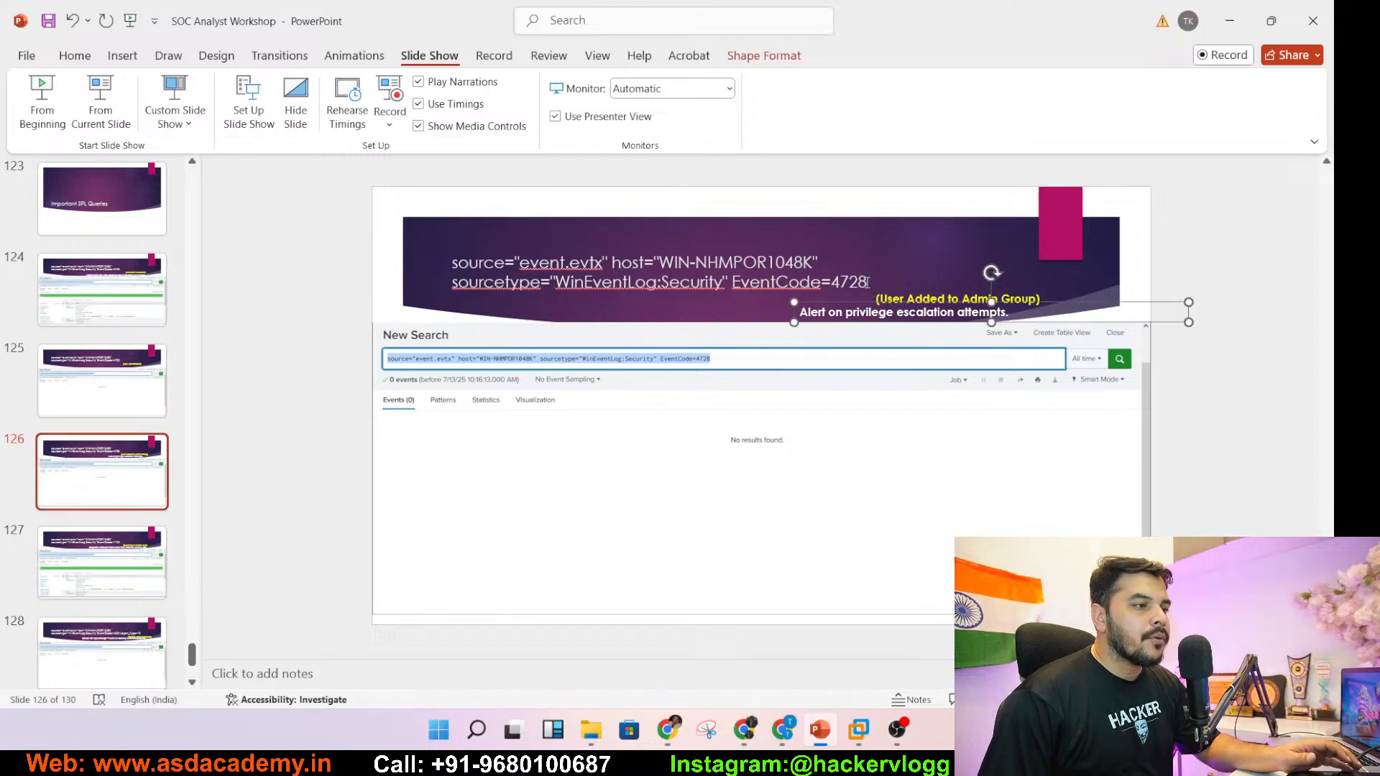
drag(866, 282, 735, 288)
key(ctrl+c)
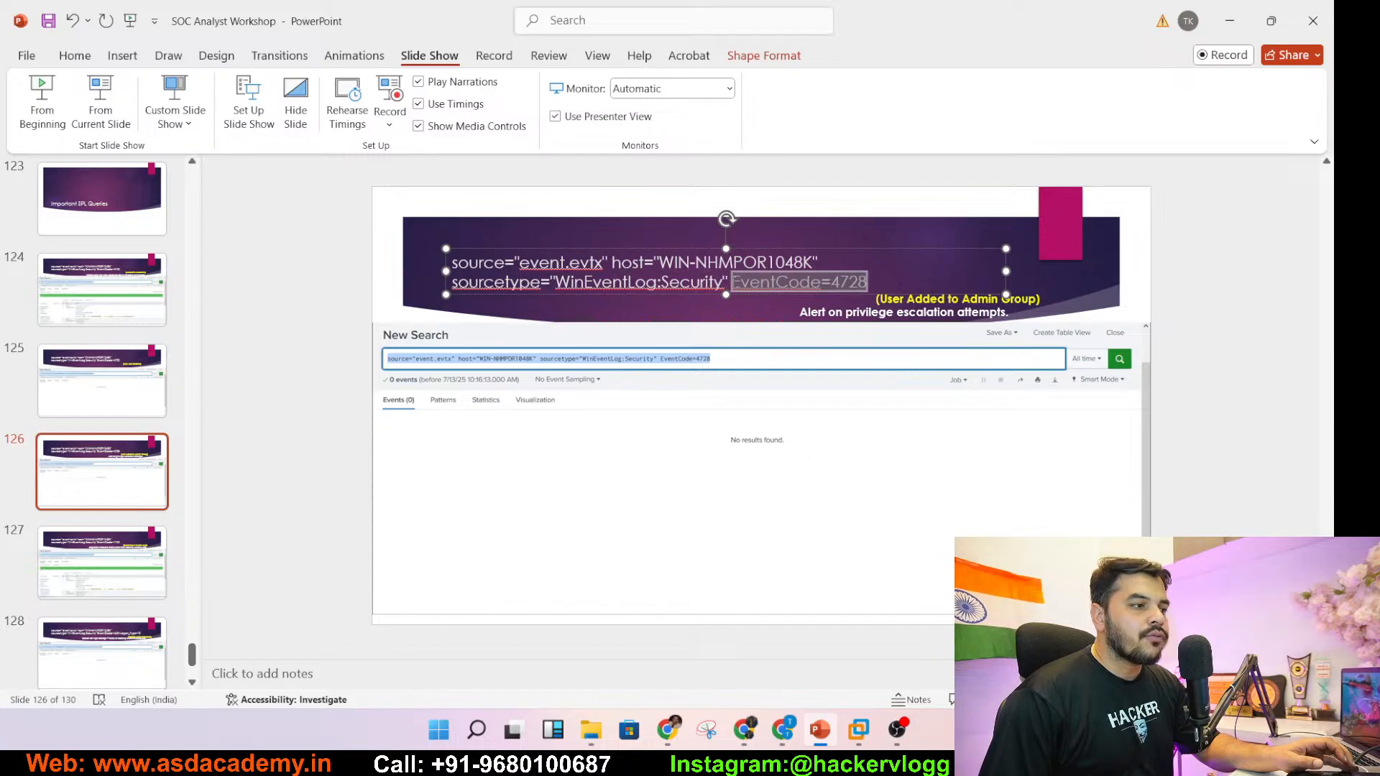
click(1232, 20)
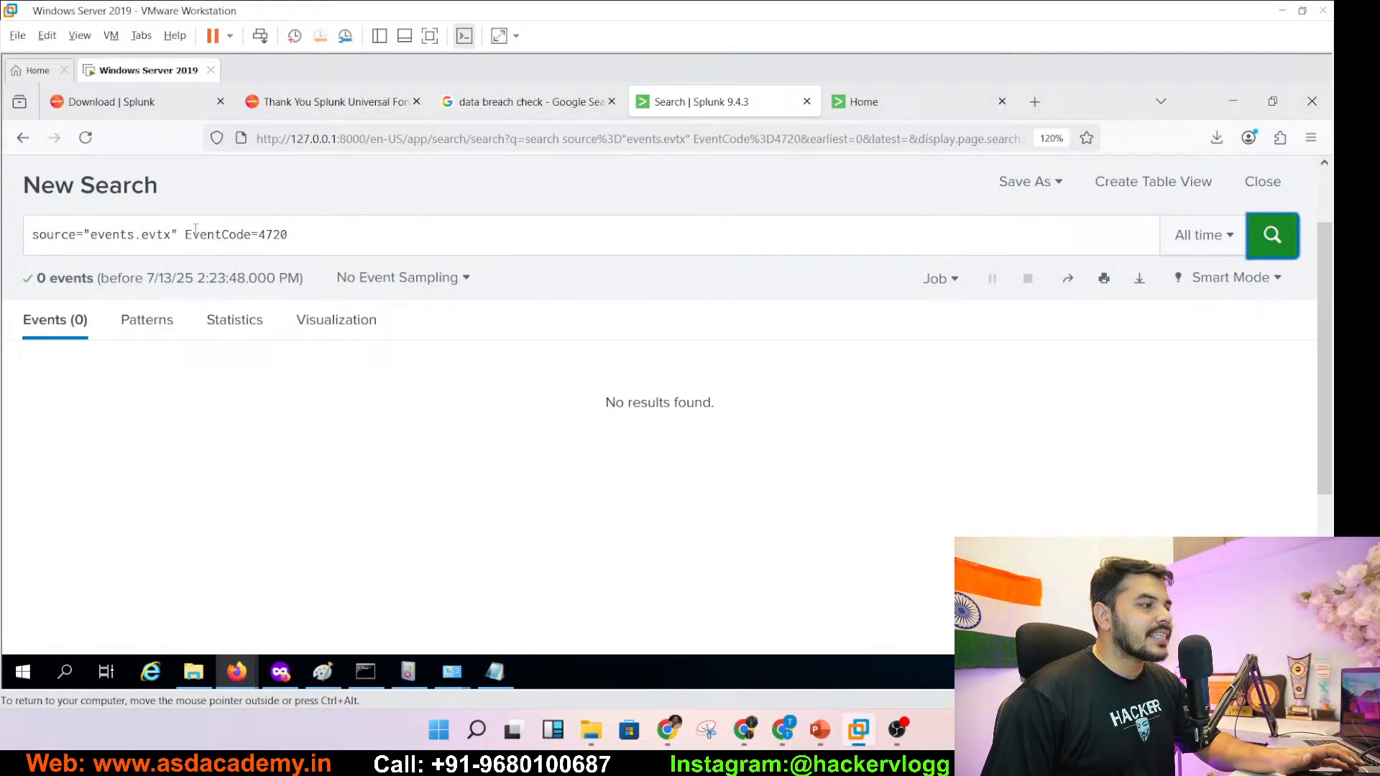
drag(186, 234, 301, 231)
key(ctrl+v)
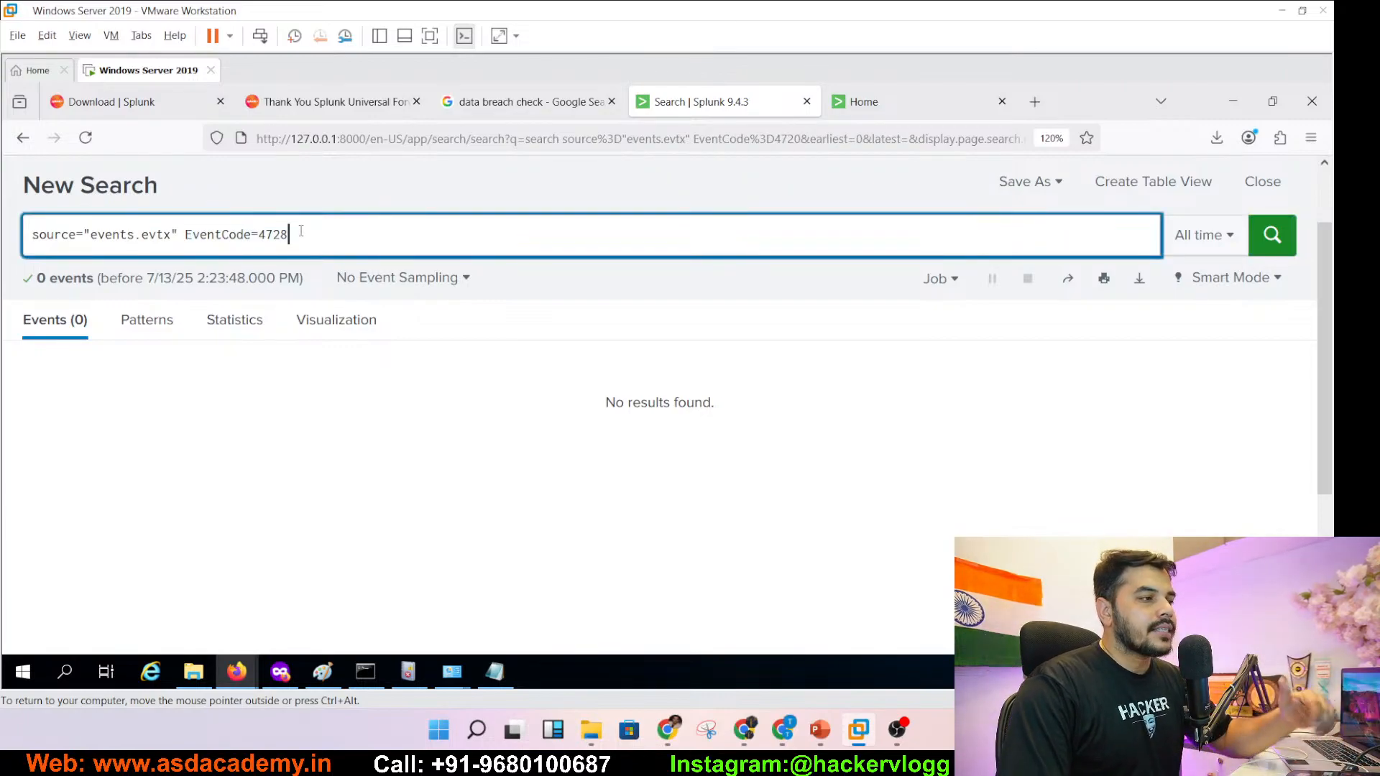
key(Return)
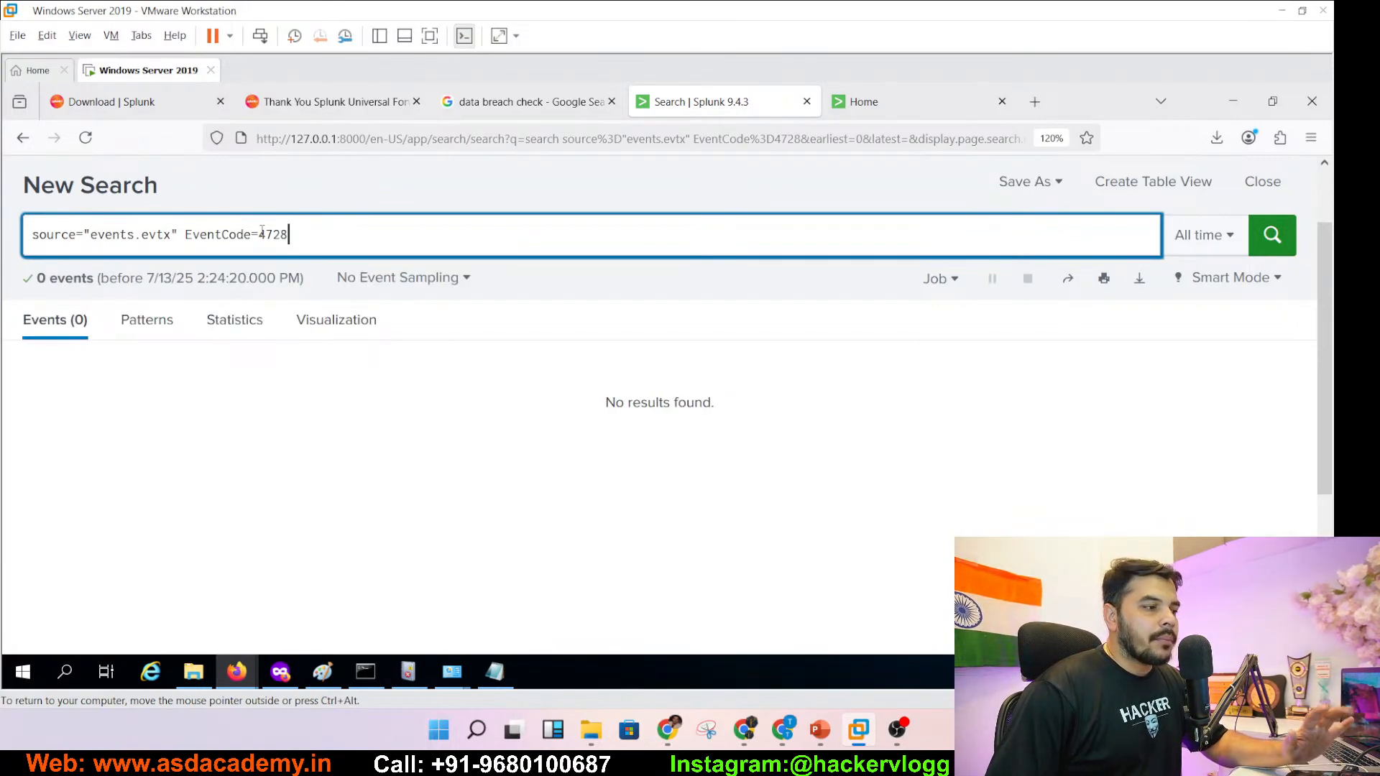
- Copy EventCode=1102 from slide 127's log-clearing query
mouse_move(413, 678)
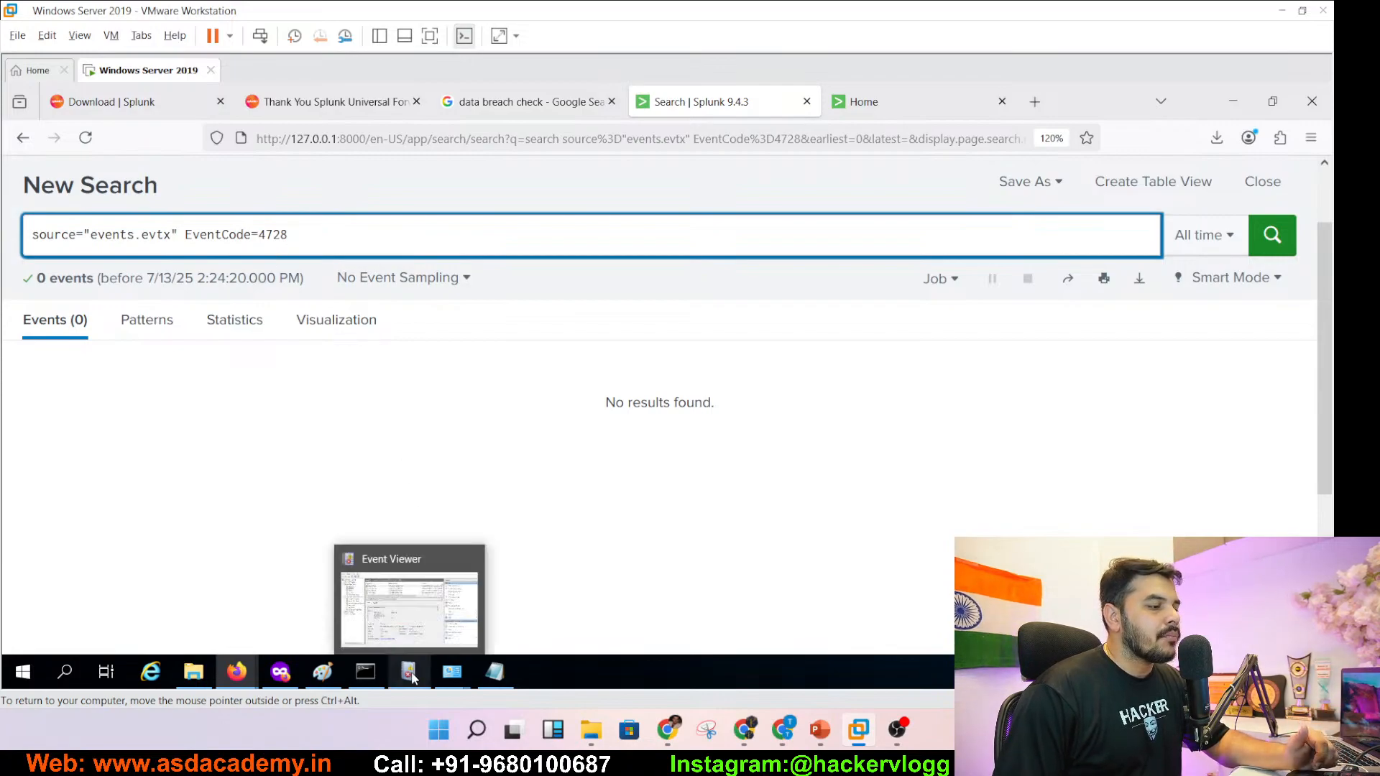
click(818, 731)
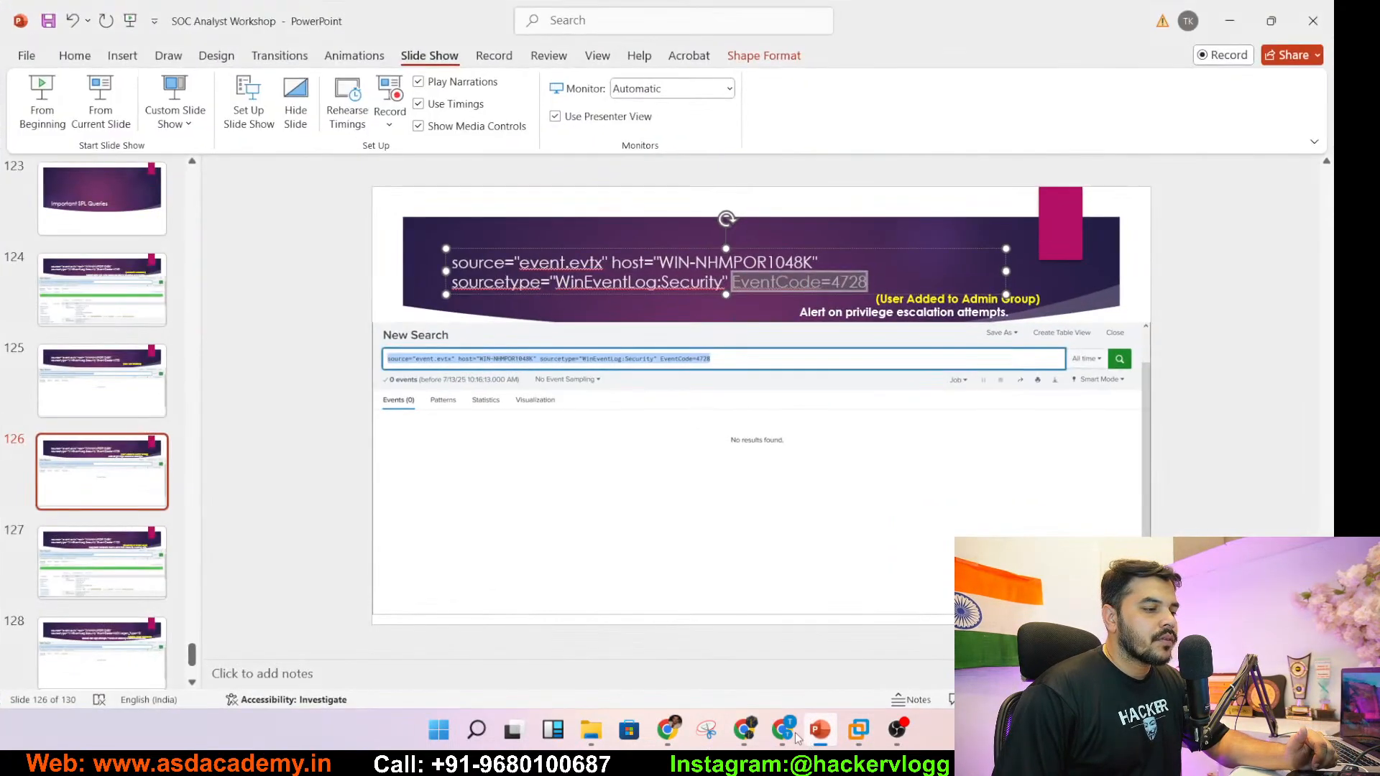
click(108, 565)
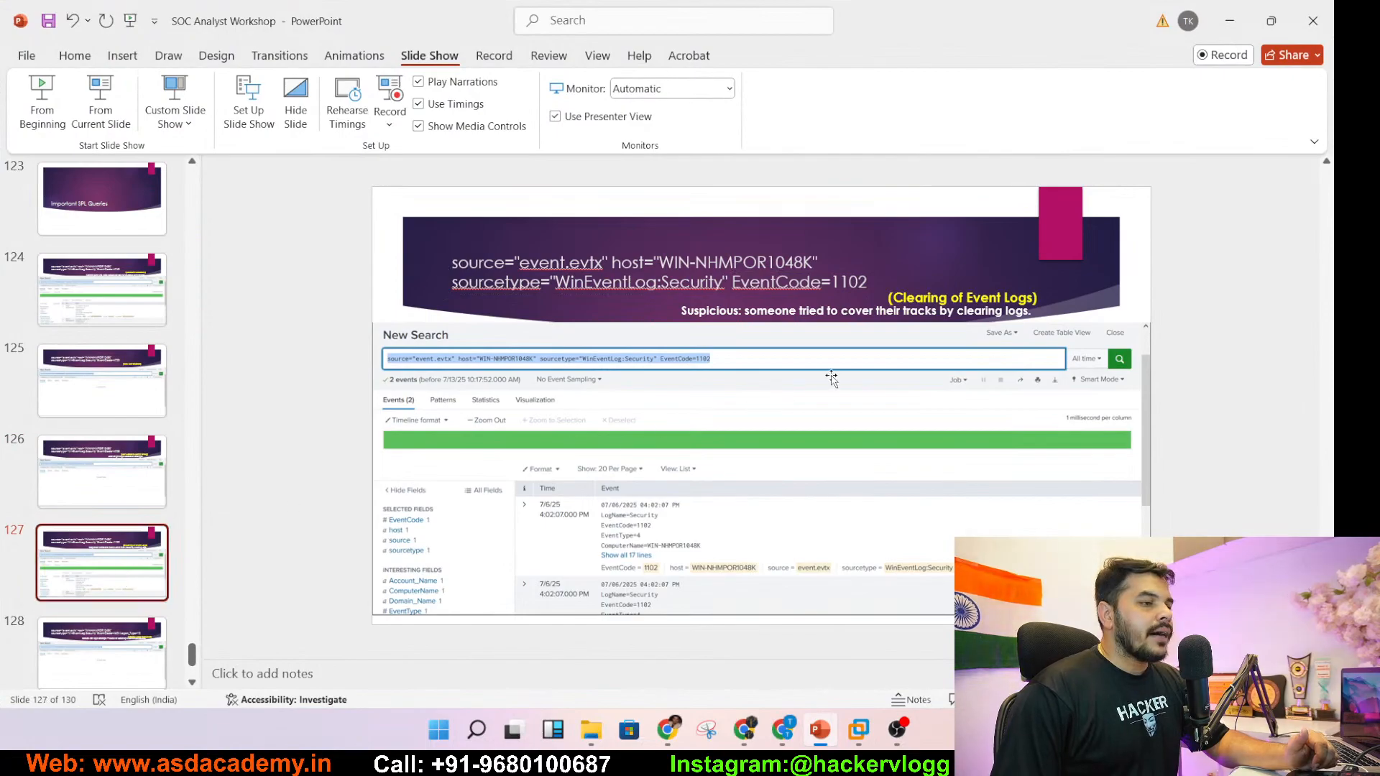
click(863, 280)
drag(868, 282, 756, 282)
key(ctrl+c)
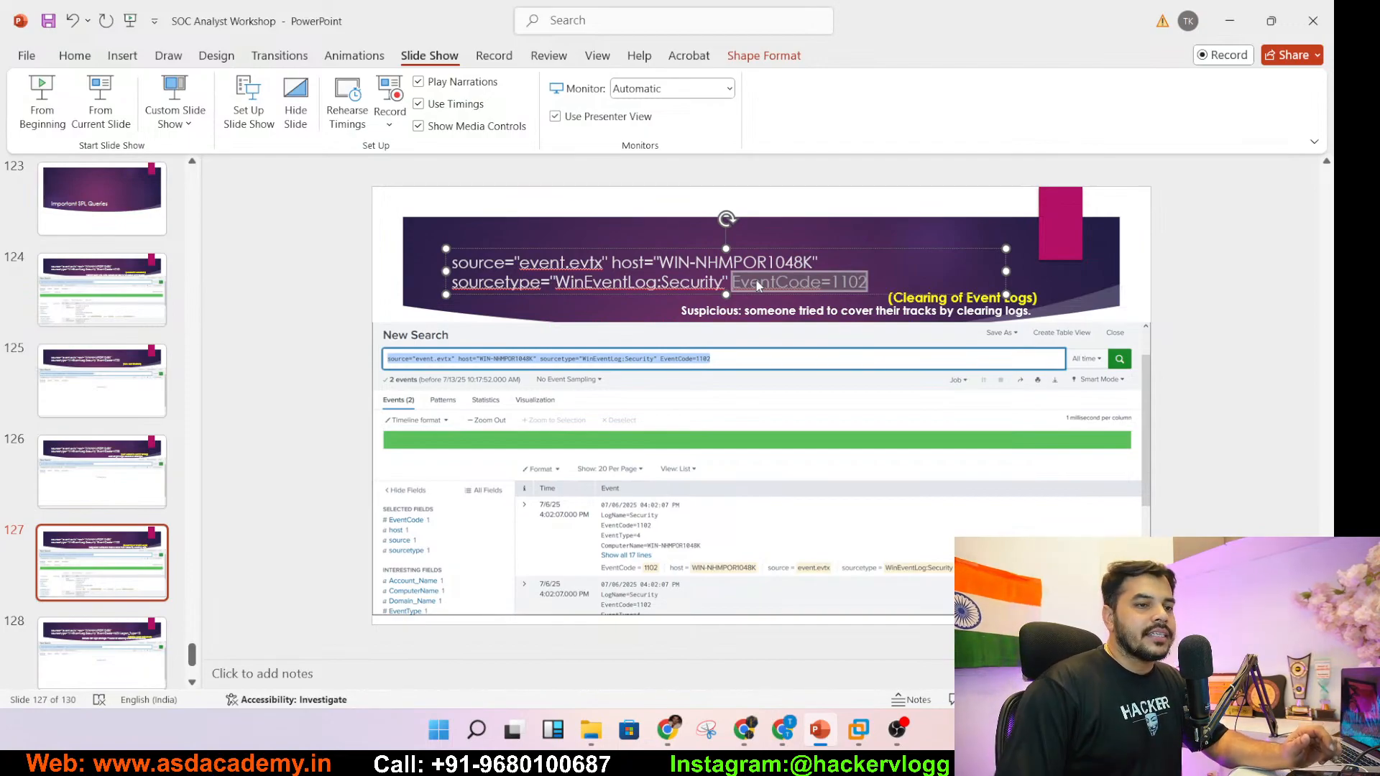
- Replace EventCode=4728 with EventCode=1102 in the Splunk search and run it
click(1230, 20)
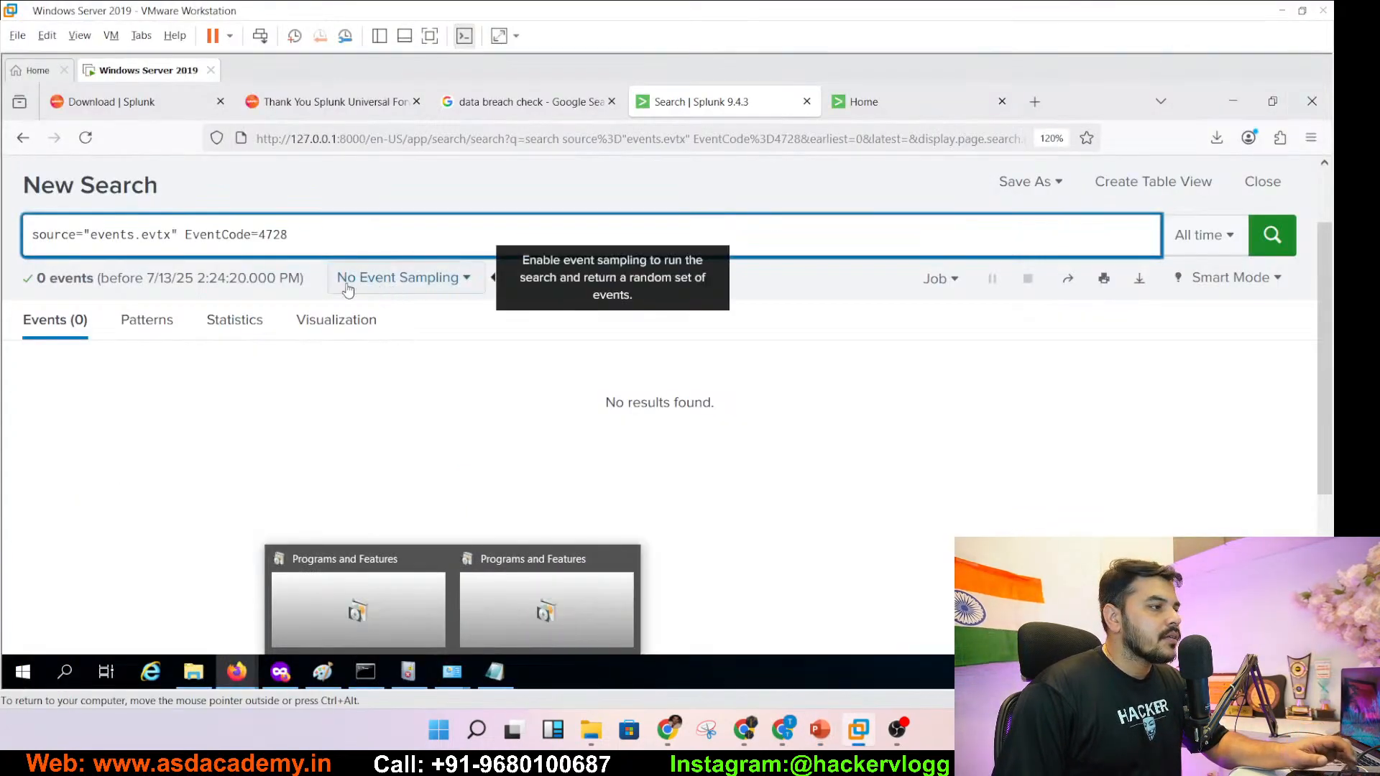
click(185, 235)
shift+click(363, 233)
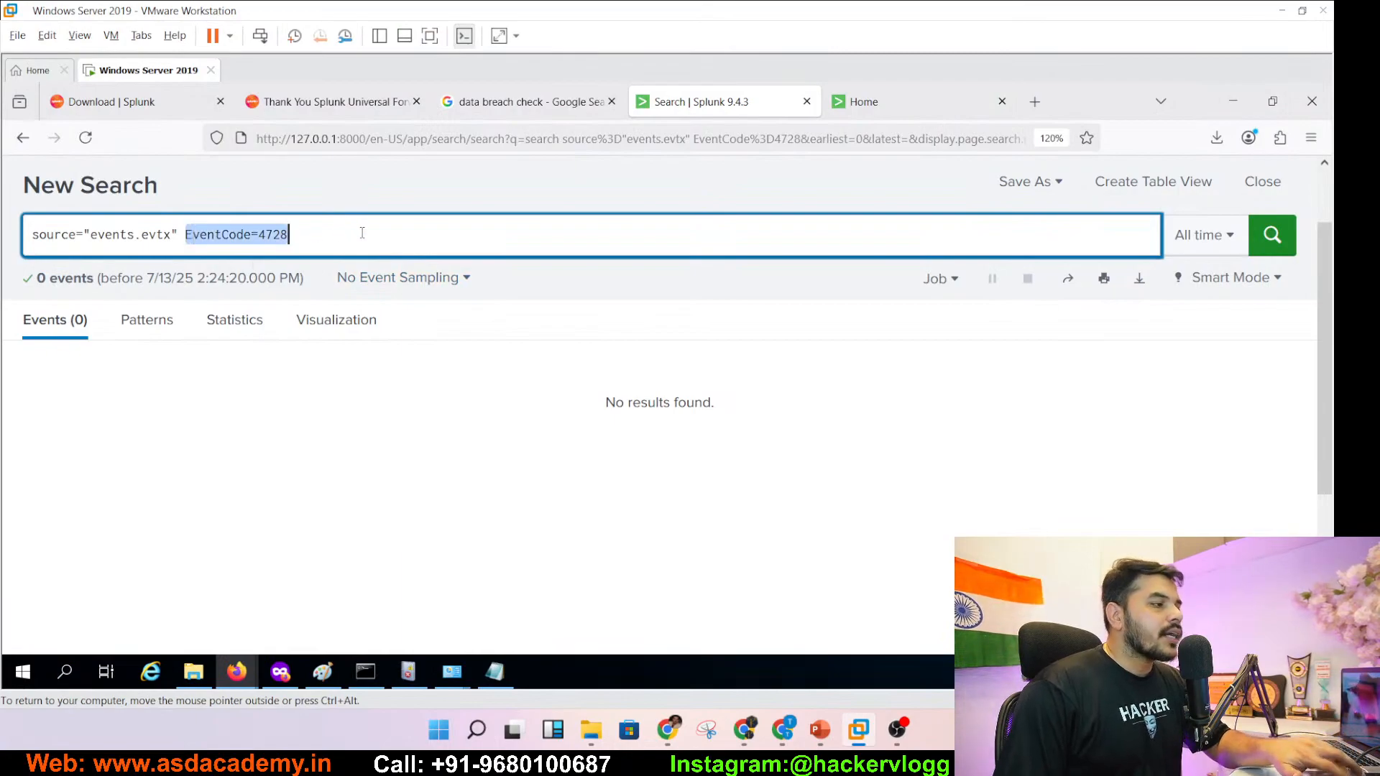
key(ctrl+v)
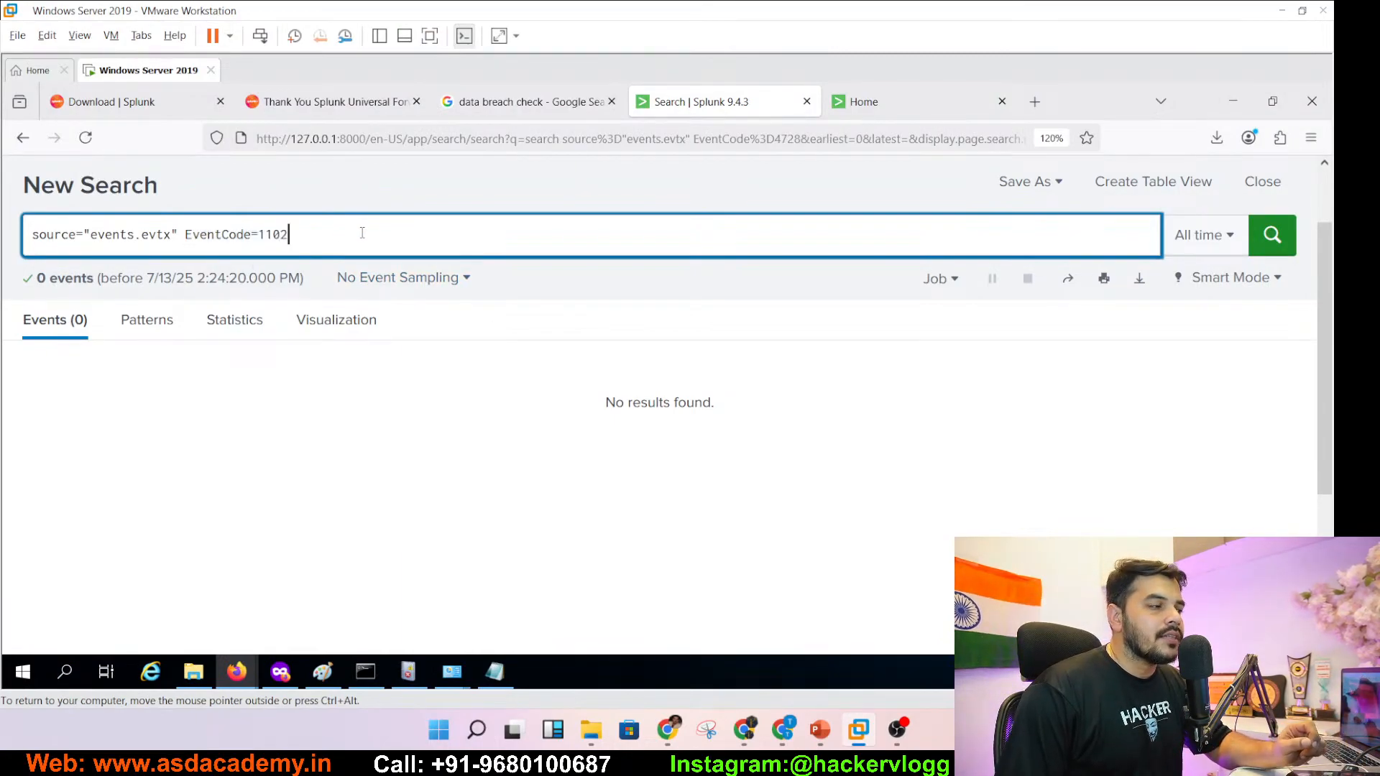
click(1266, 252)
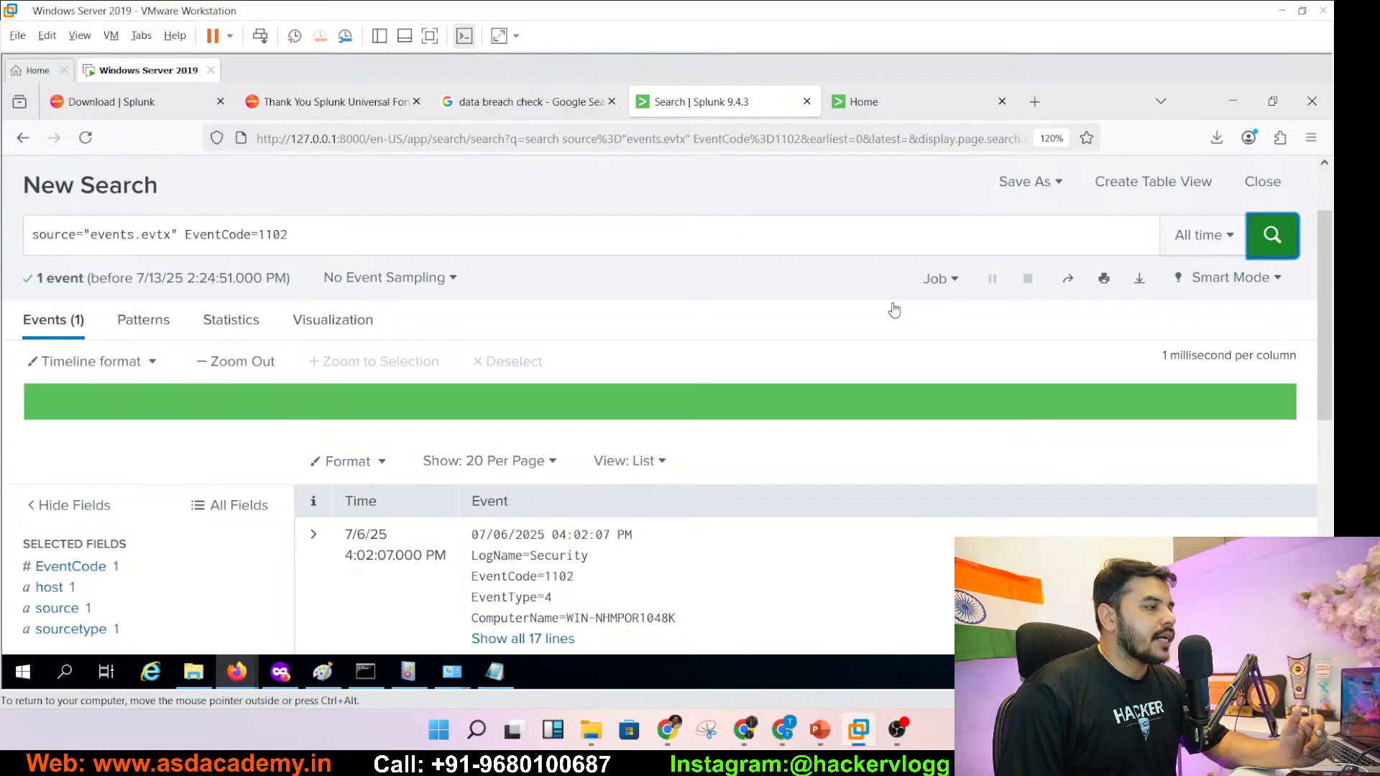
- Review the single EventCode=1102 event's fields, then return to the workshop presentation
drag(1331, 329, 1331, 410)
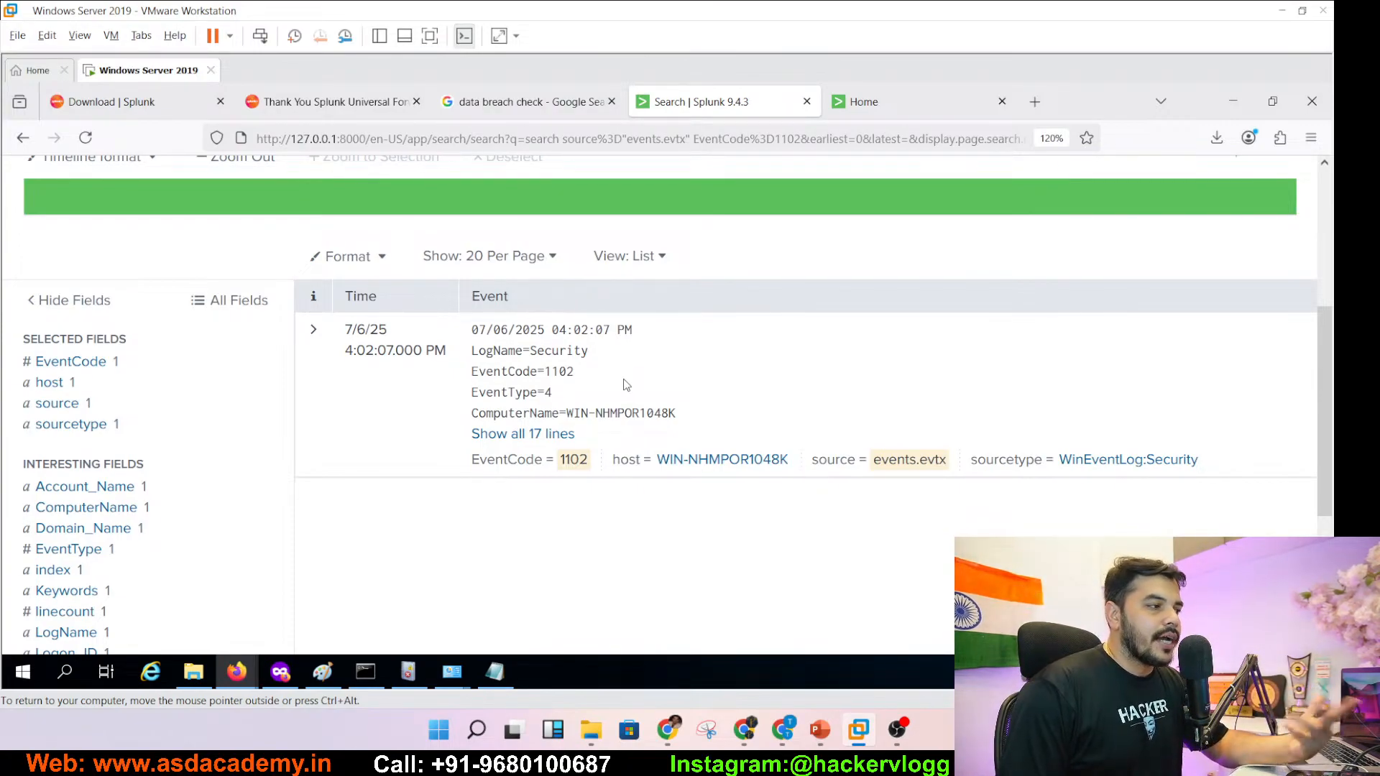
click(820, 730)
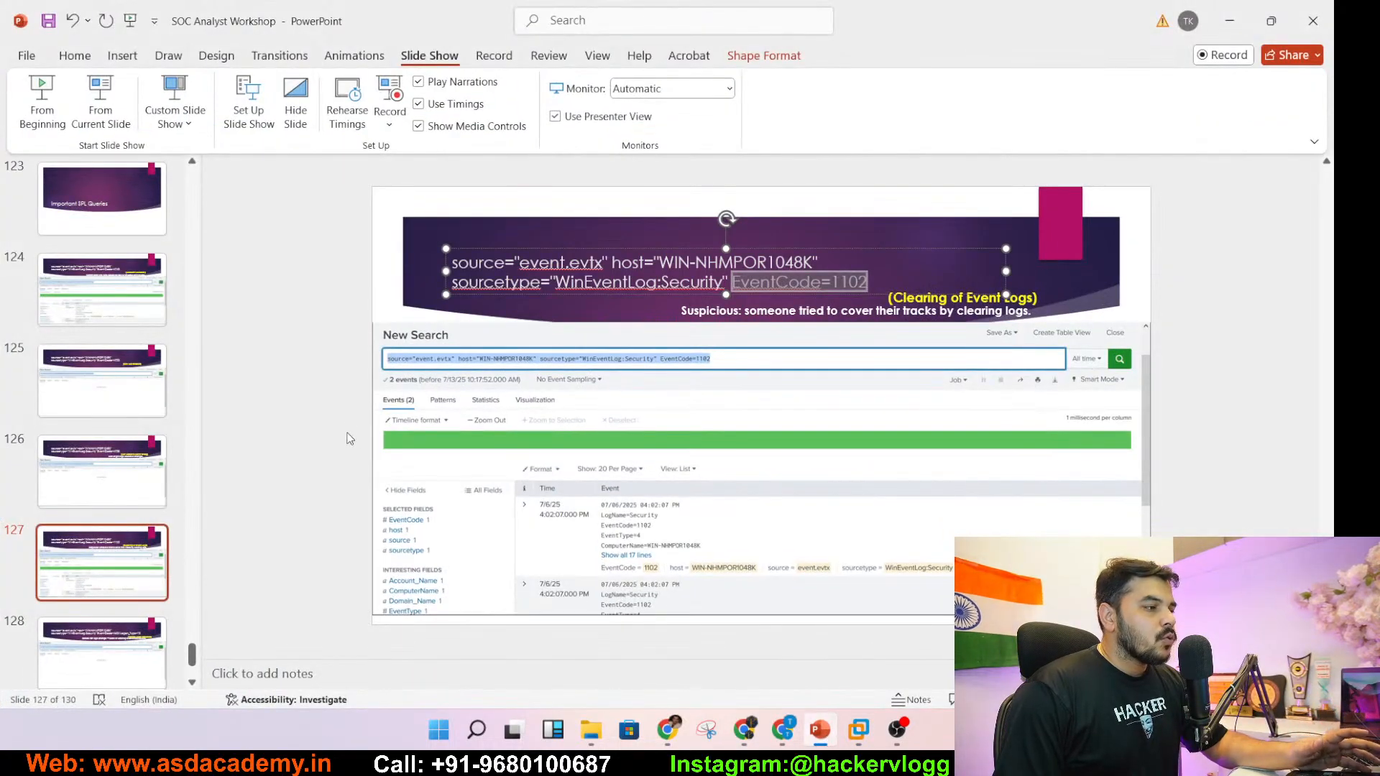
- Copy EventCode=4624 Logon_Type=10 from slide 128's remote logon query
click(108, 667)
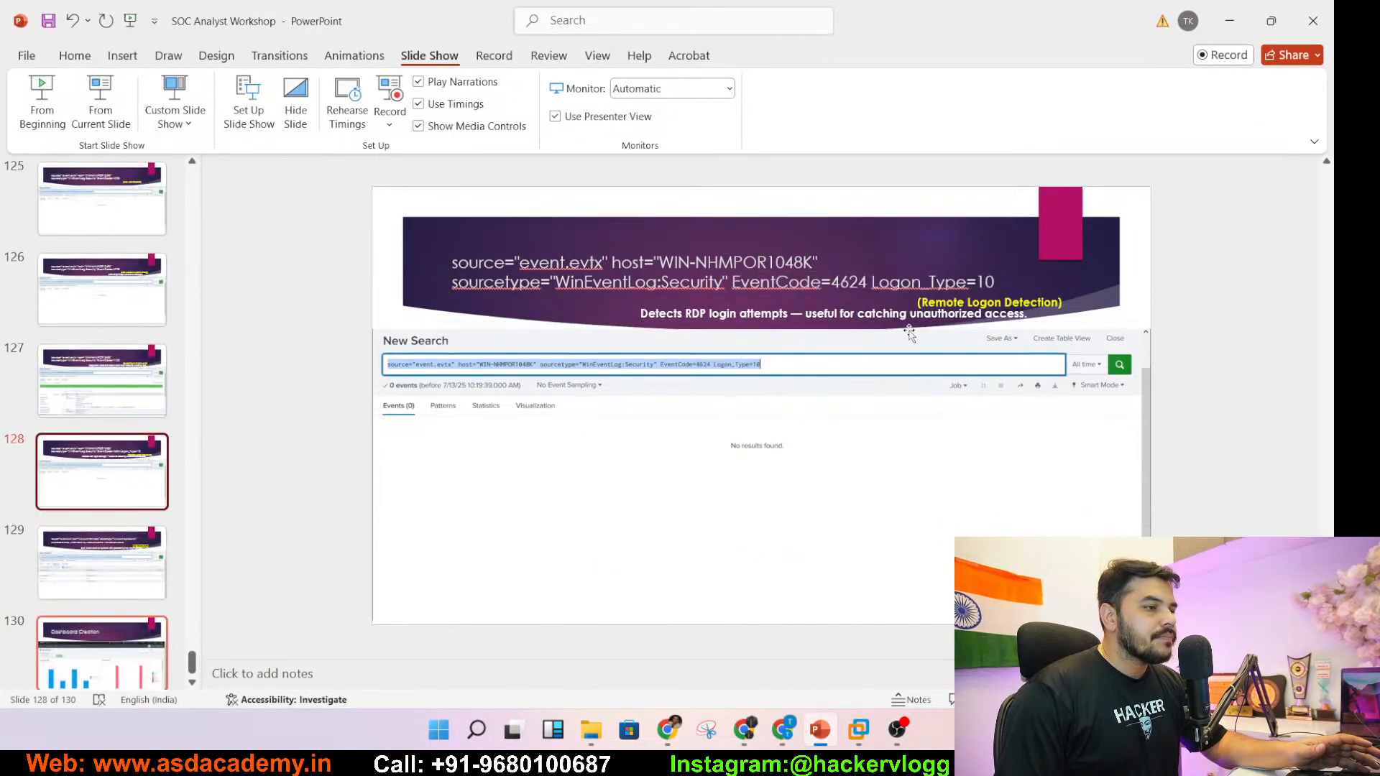
click(801, 282)
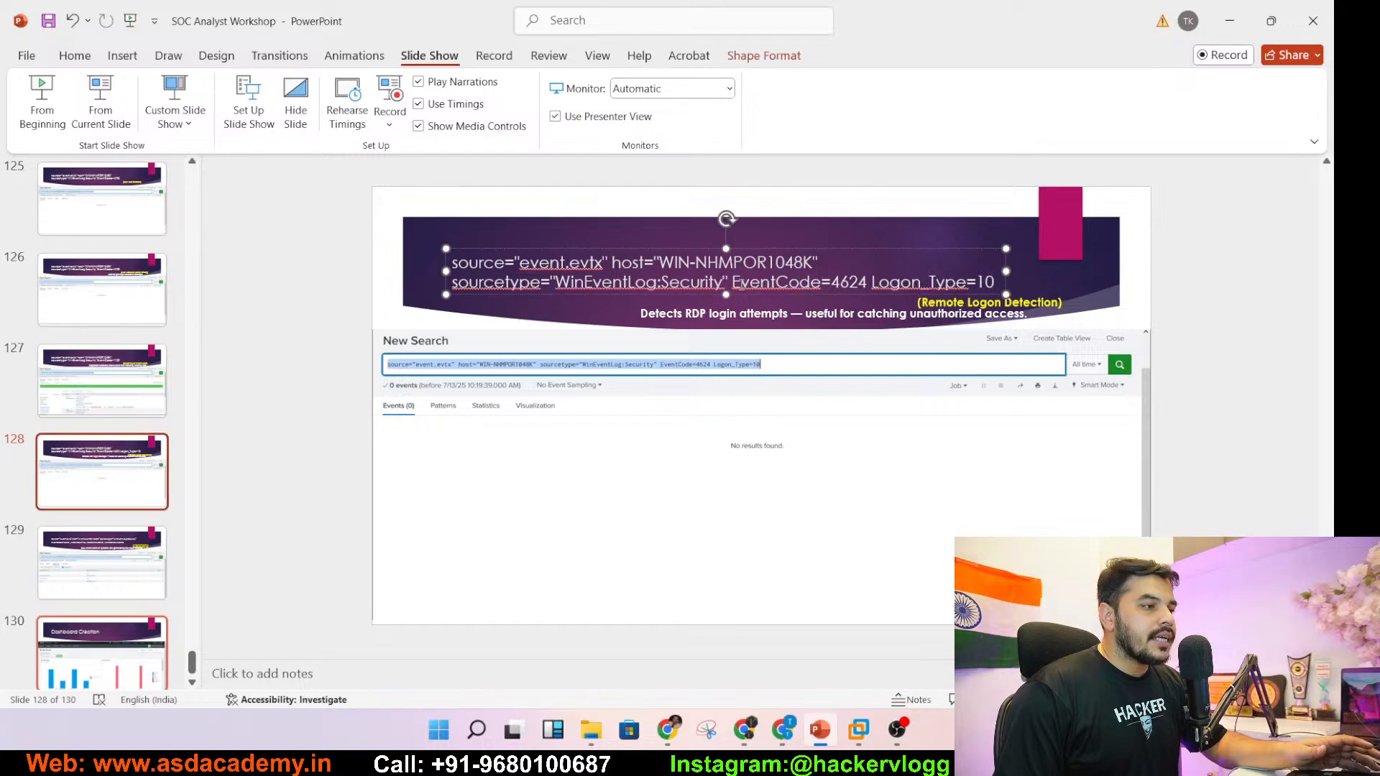
drag(732, 282, 996, 287)
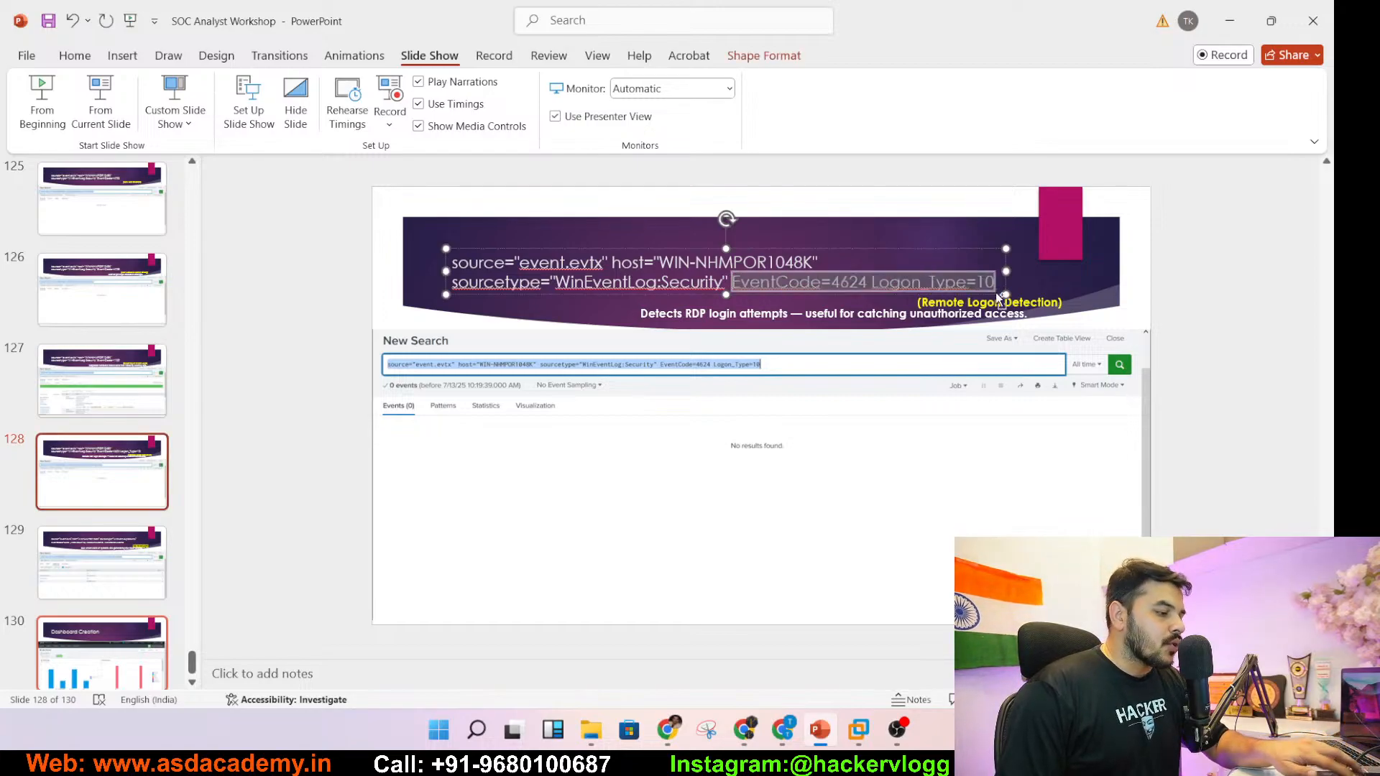
- Search source="events.evtx" EventCode=4624 Logon_Type=10 in Splunk, which returns no events
mouse_move(859, 729)
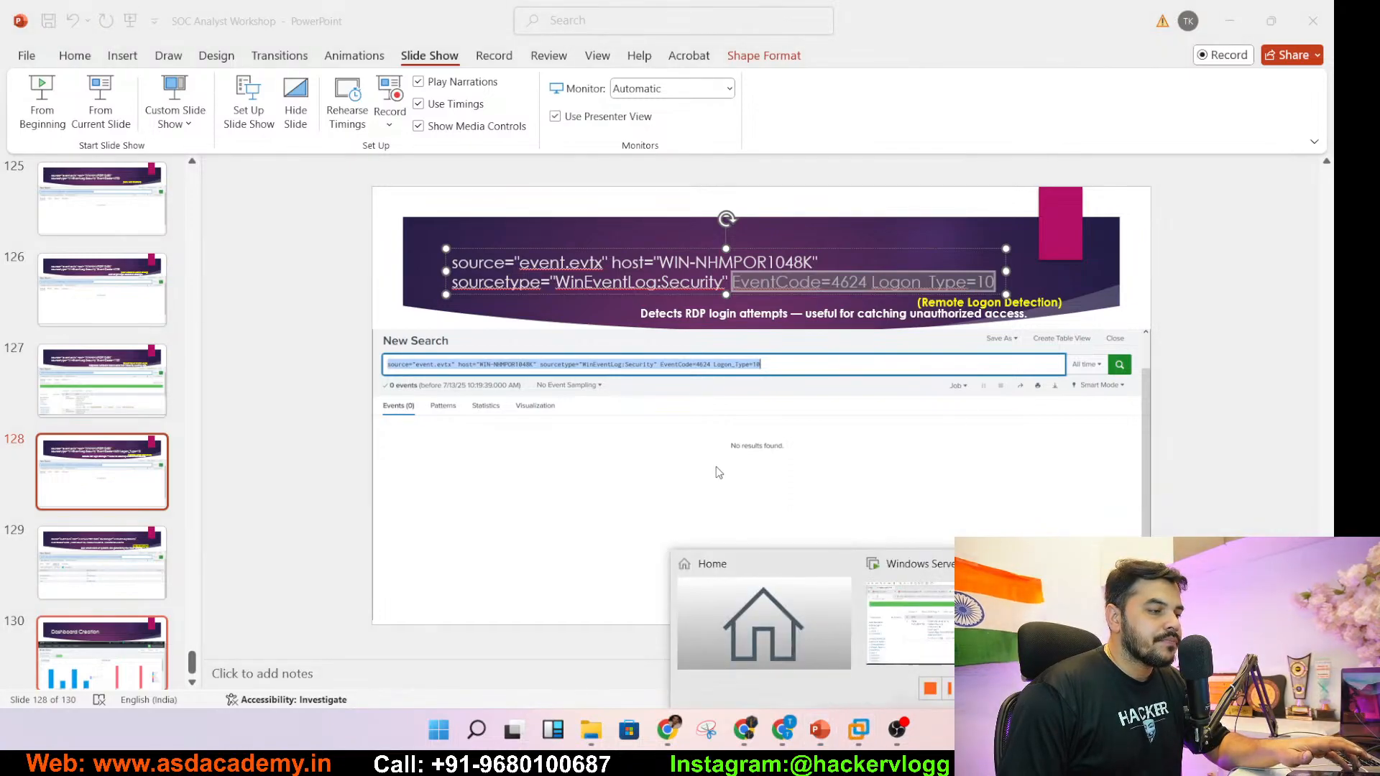
click(949, 602)
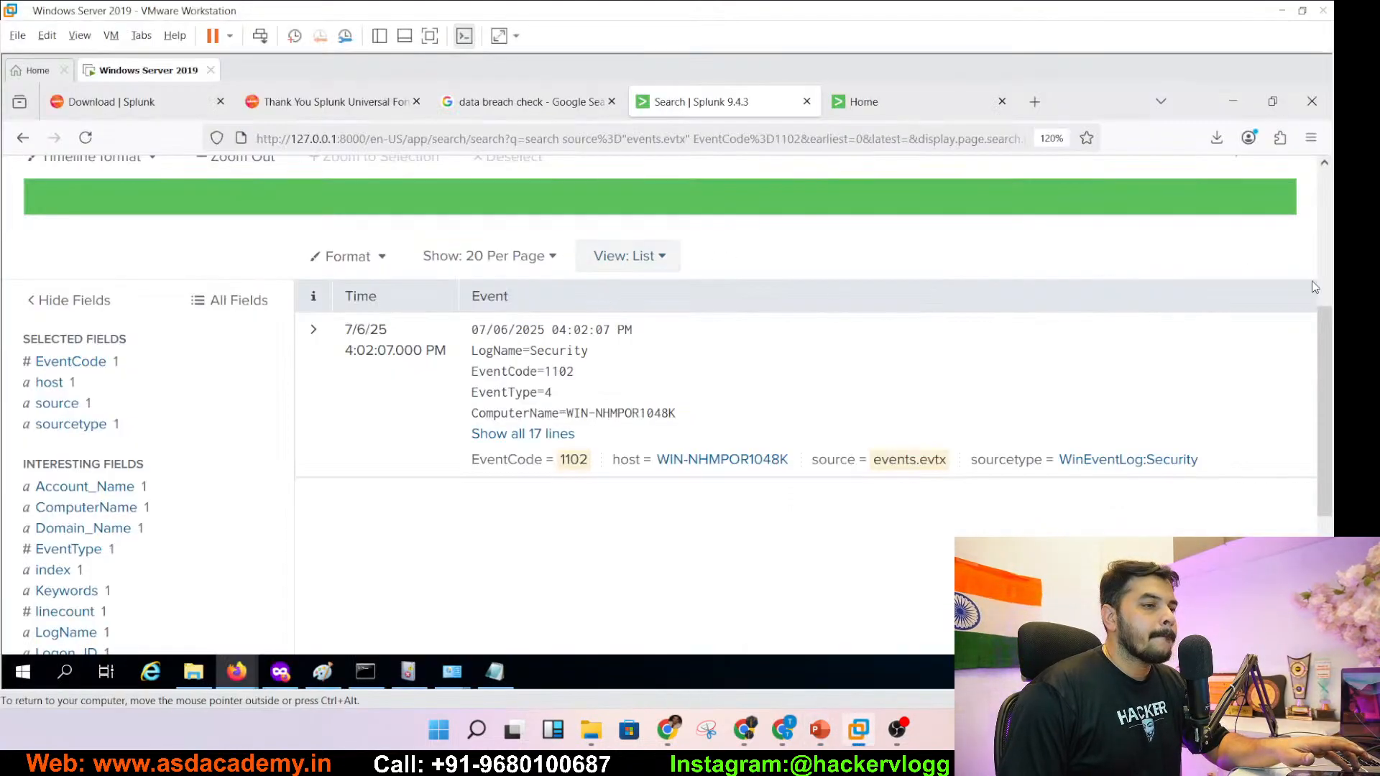
click(1323, 239)
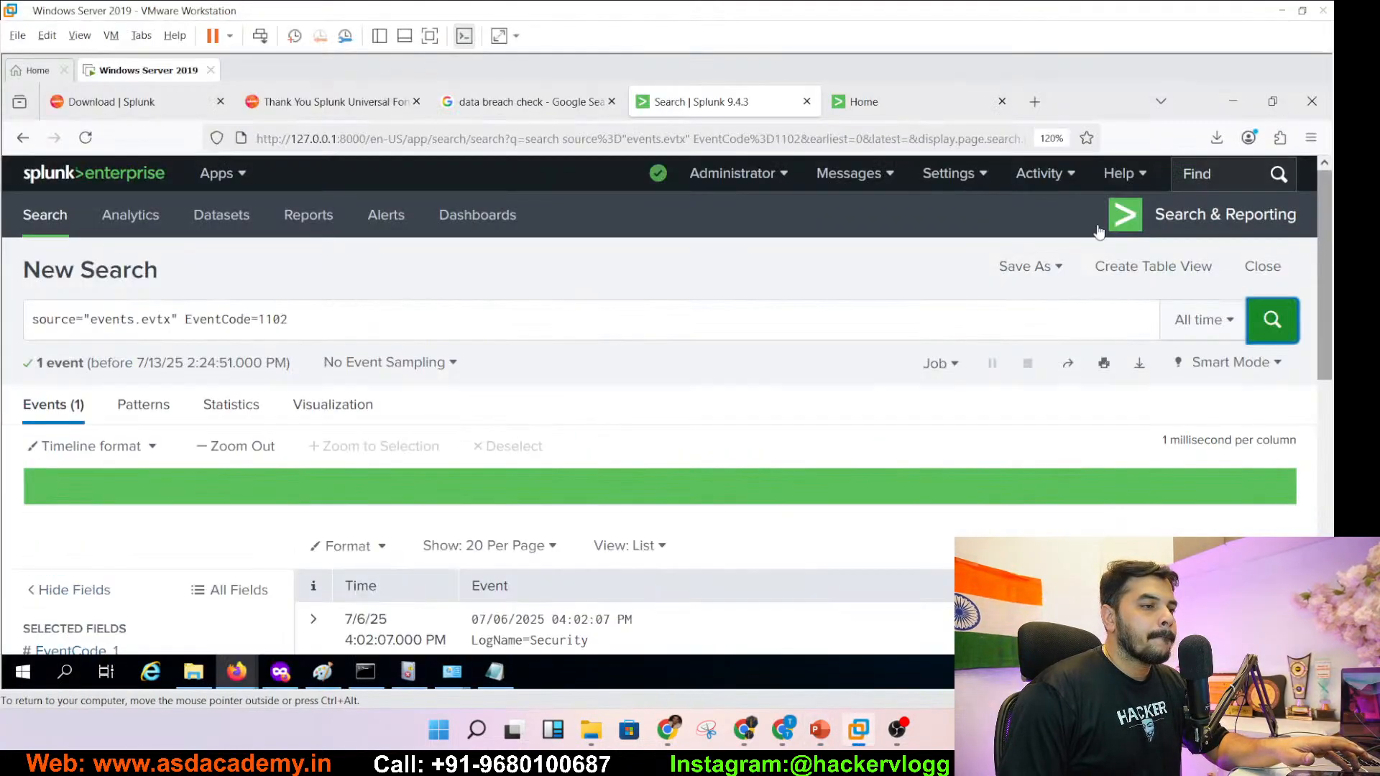
click(186, 319)
shift+click(324, 319)
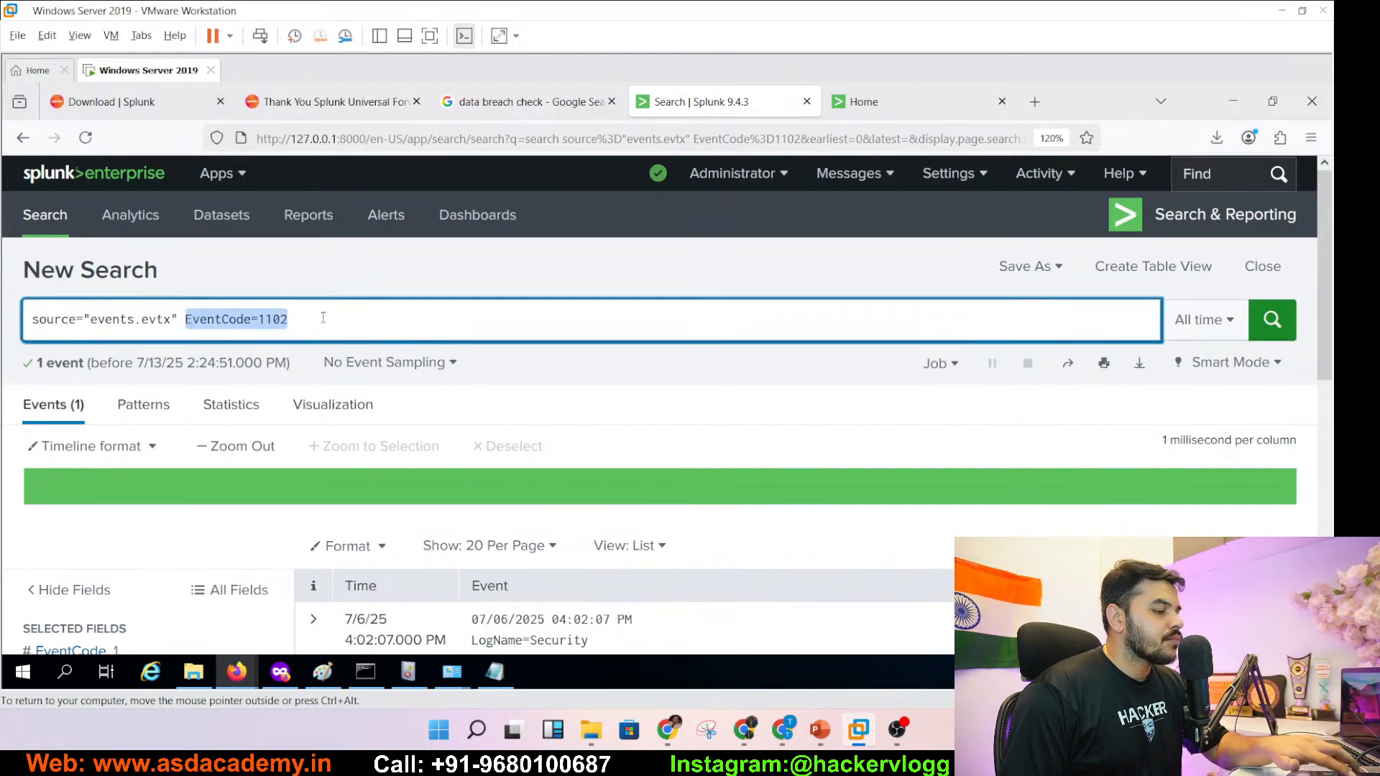
text(EventCode=4624 Logon_Type=10)
click(1264, 326)
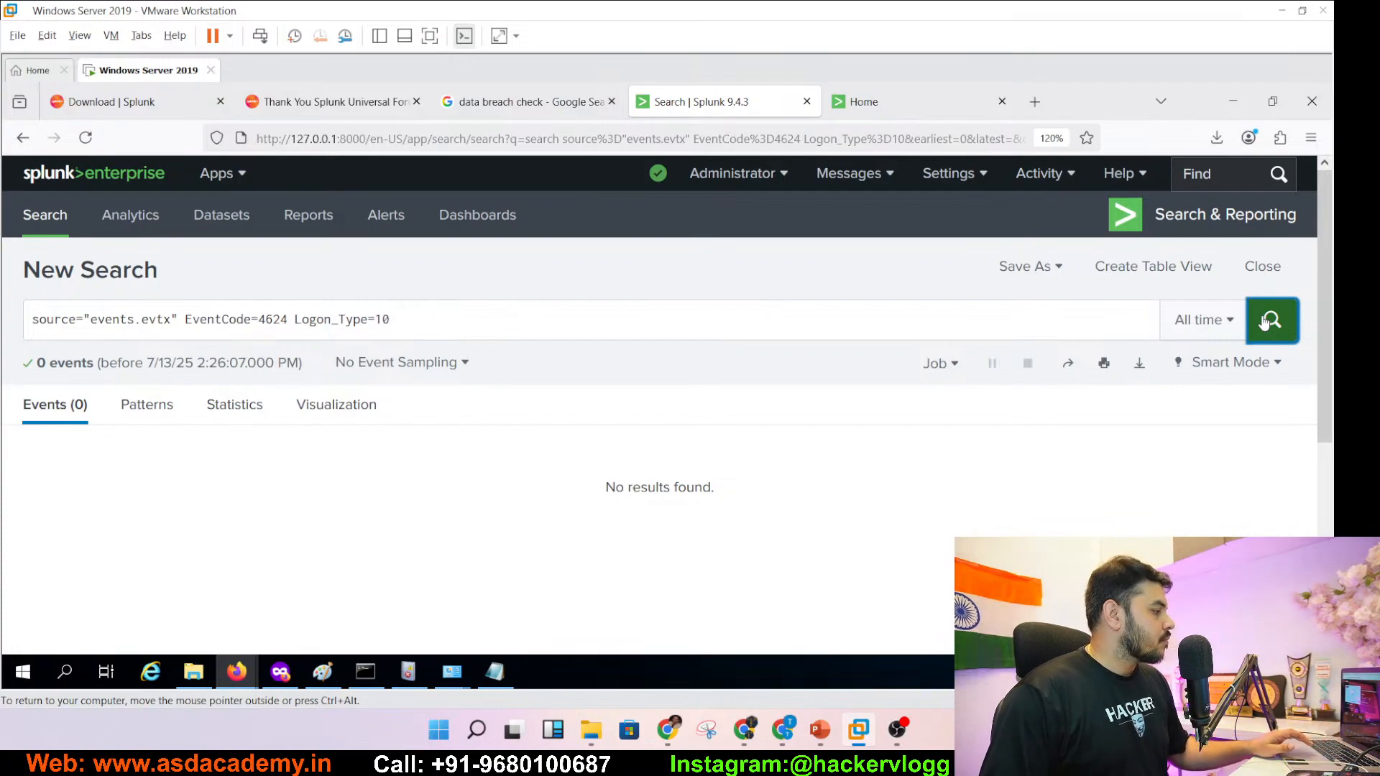
click(817, 734)
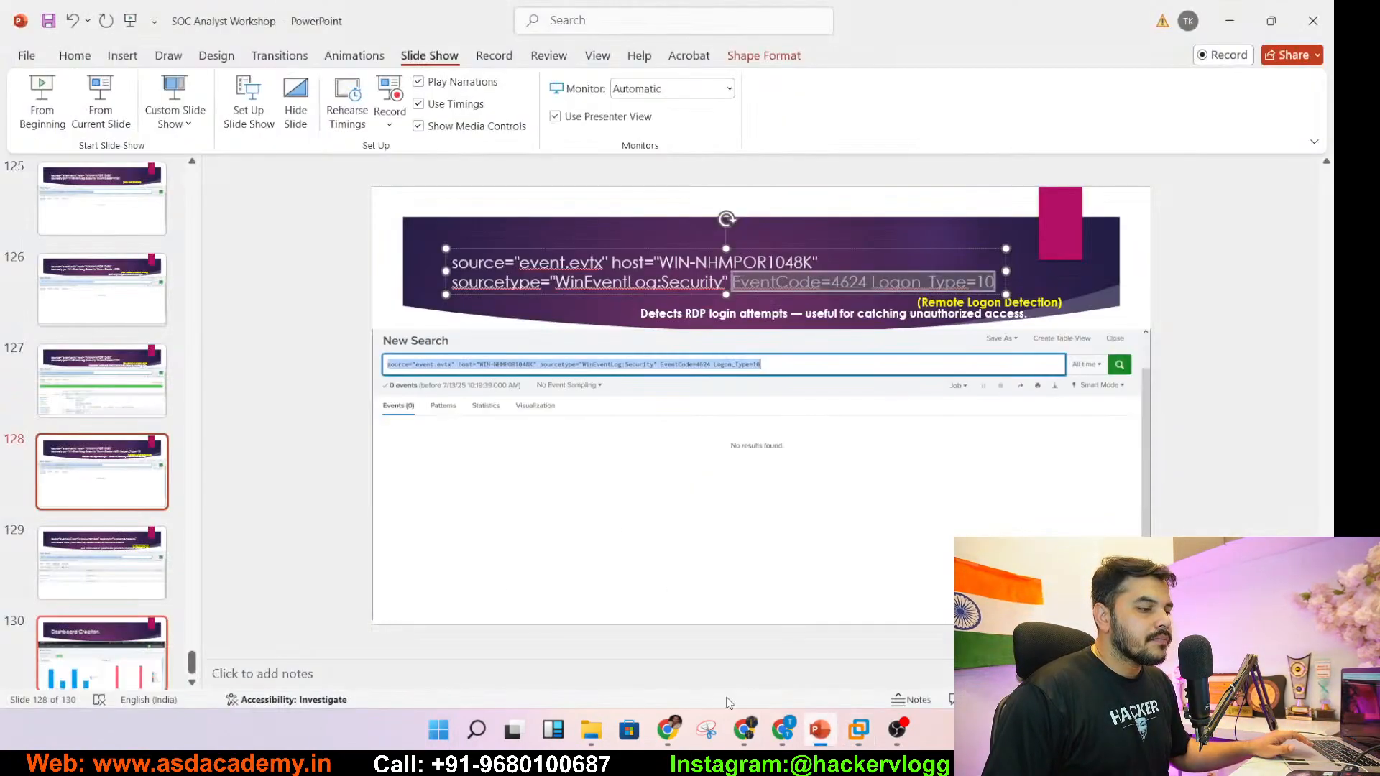
- Copy the EventCode=4625 | stats count query from slide 129, Top Failed Logins
click(98, 563)
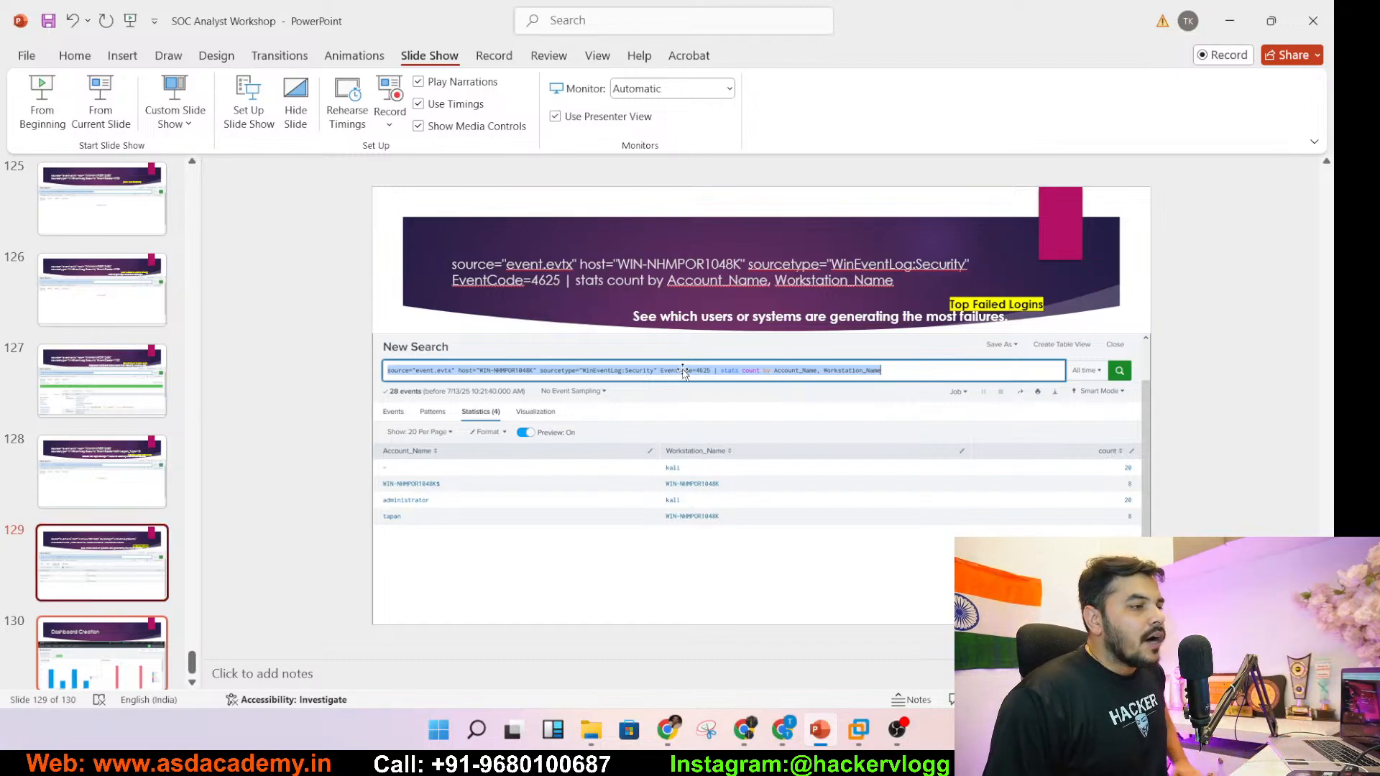
click(824, 285)
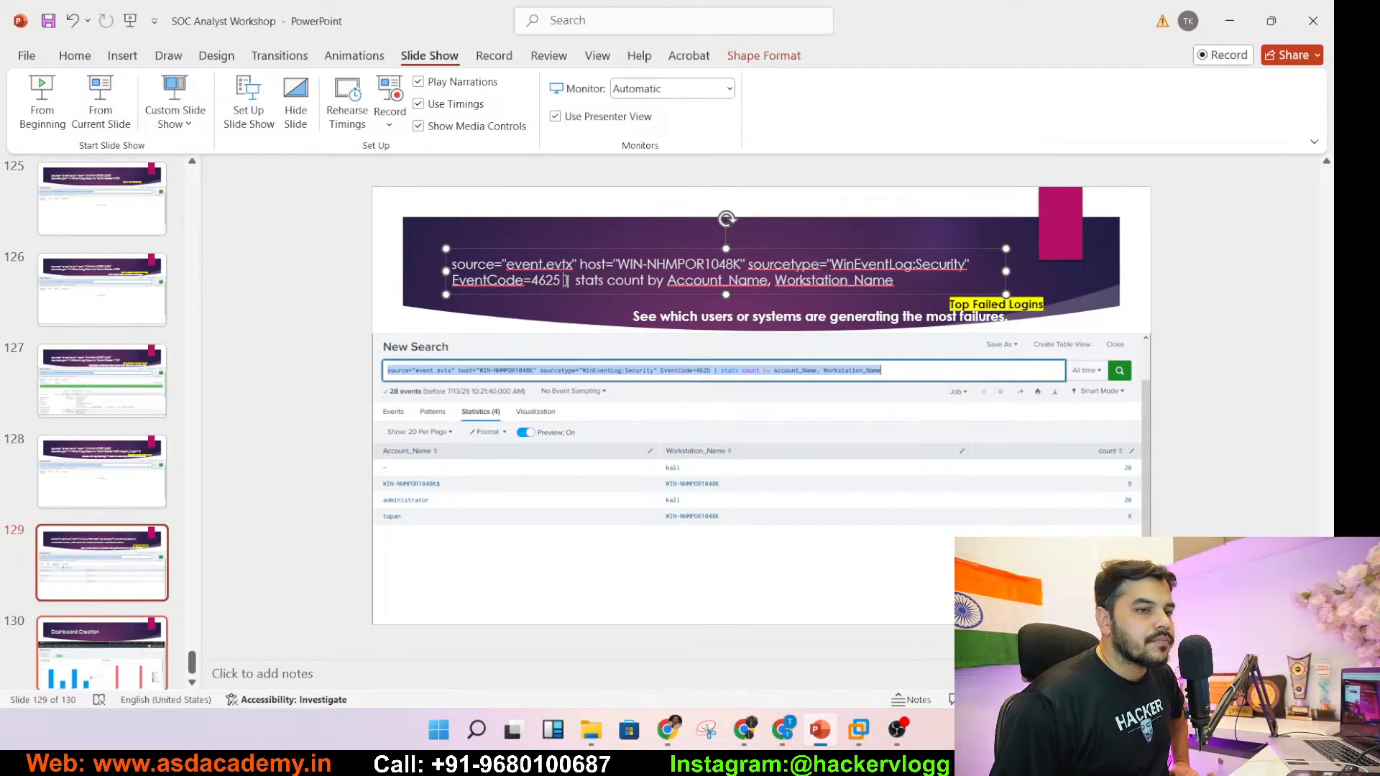
click(142, 447)
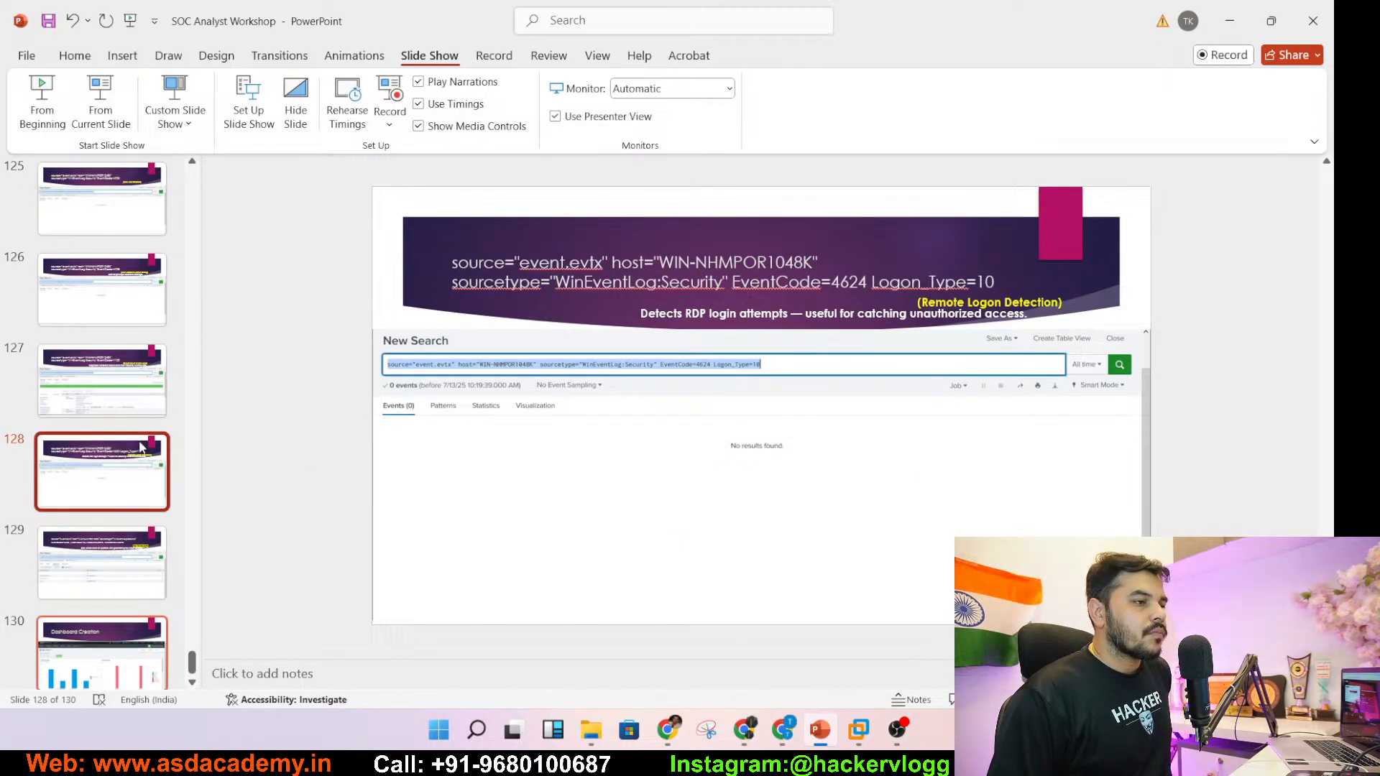
click(836, 282)
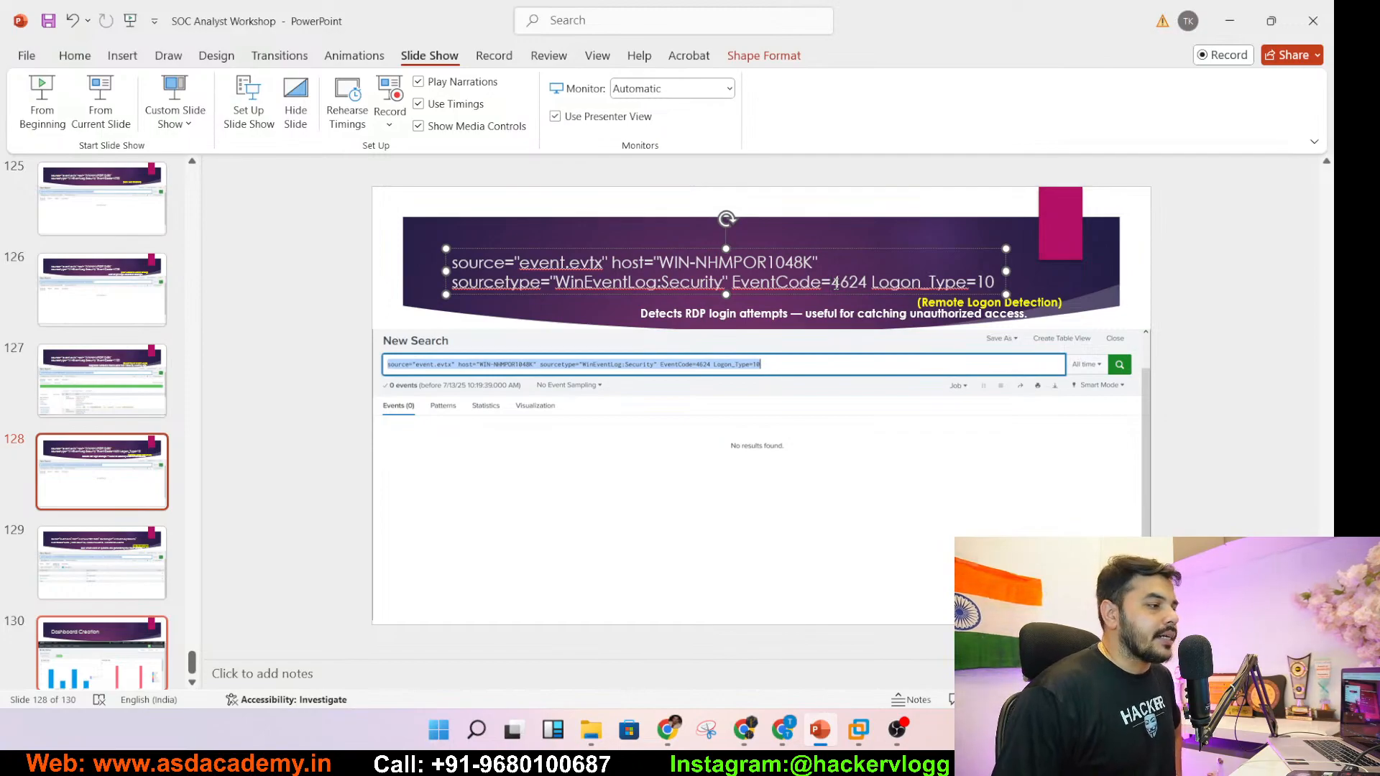
click(102, 563)
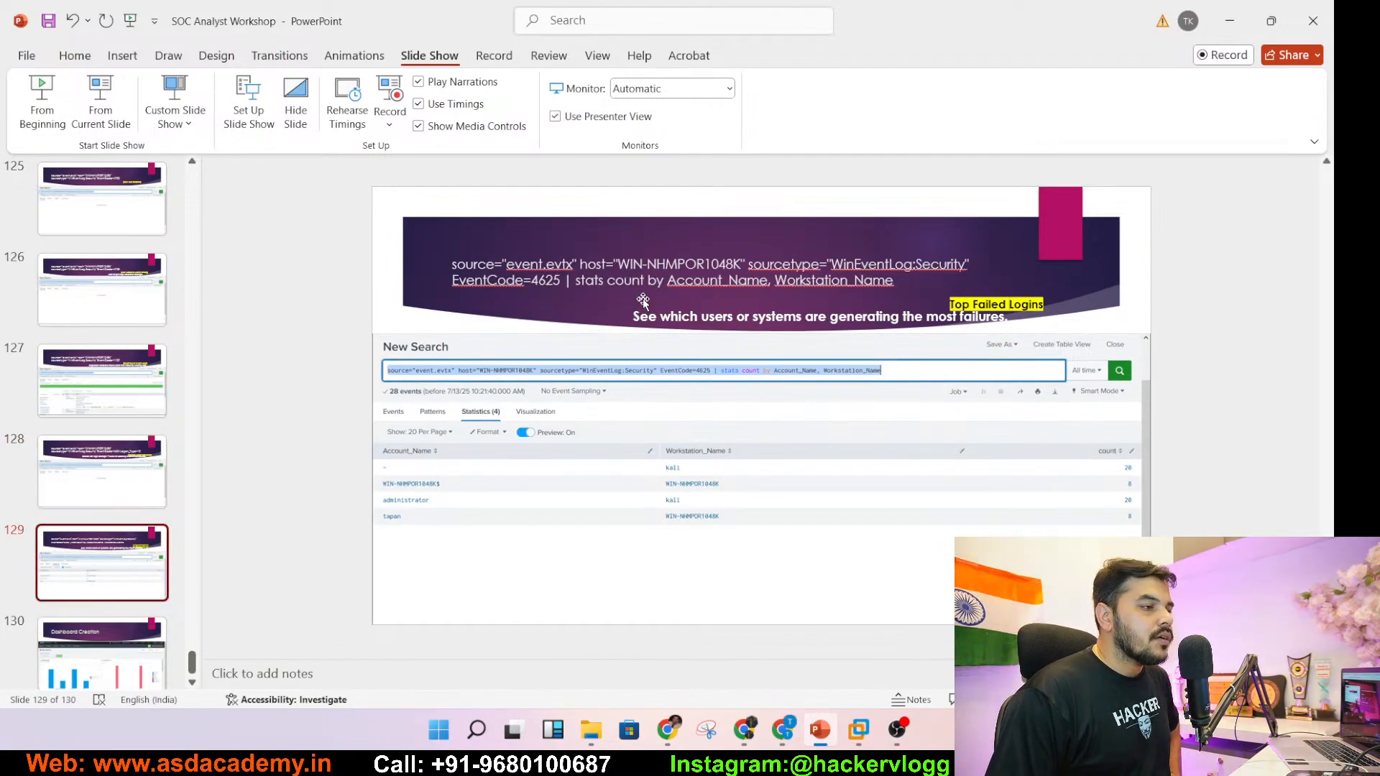
click(644, 301)
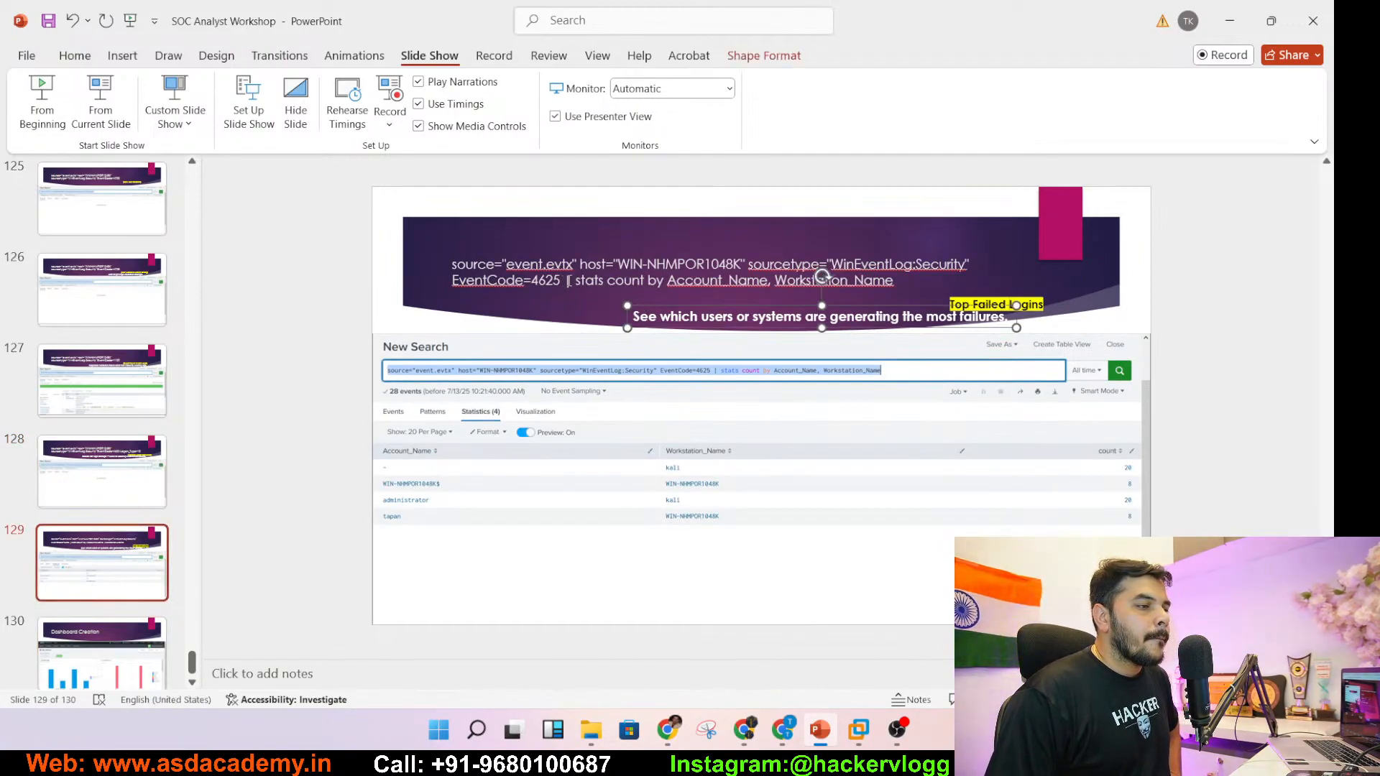
drag(453, 279, 920, 276)
key(ctrl+c)
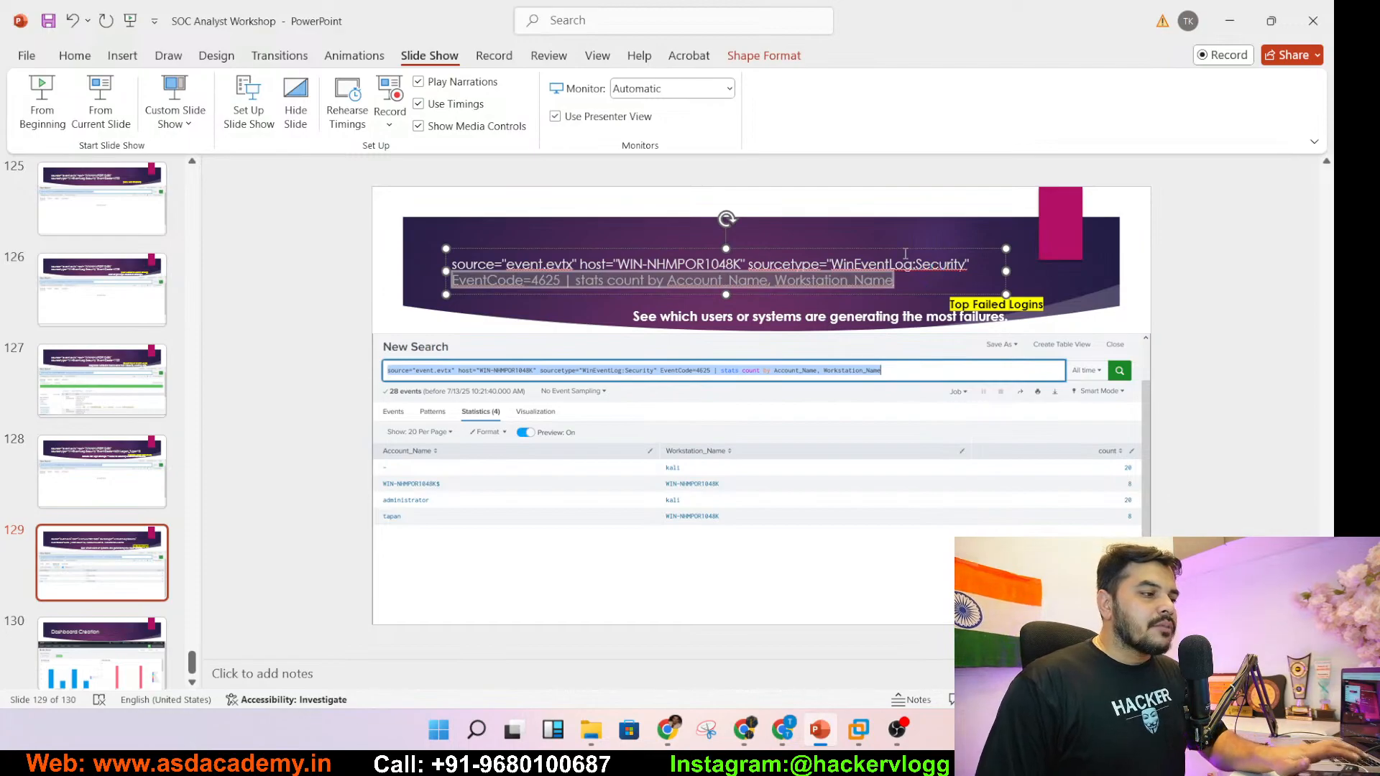
click(1222, 35)
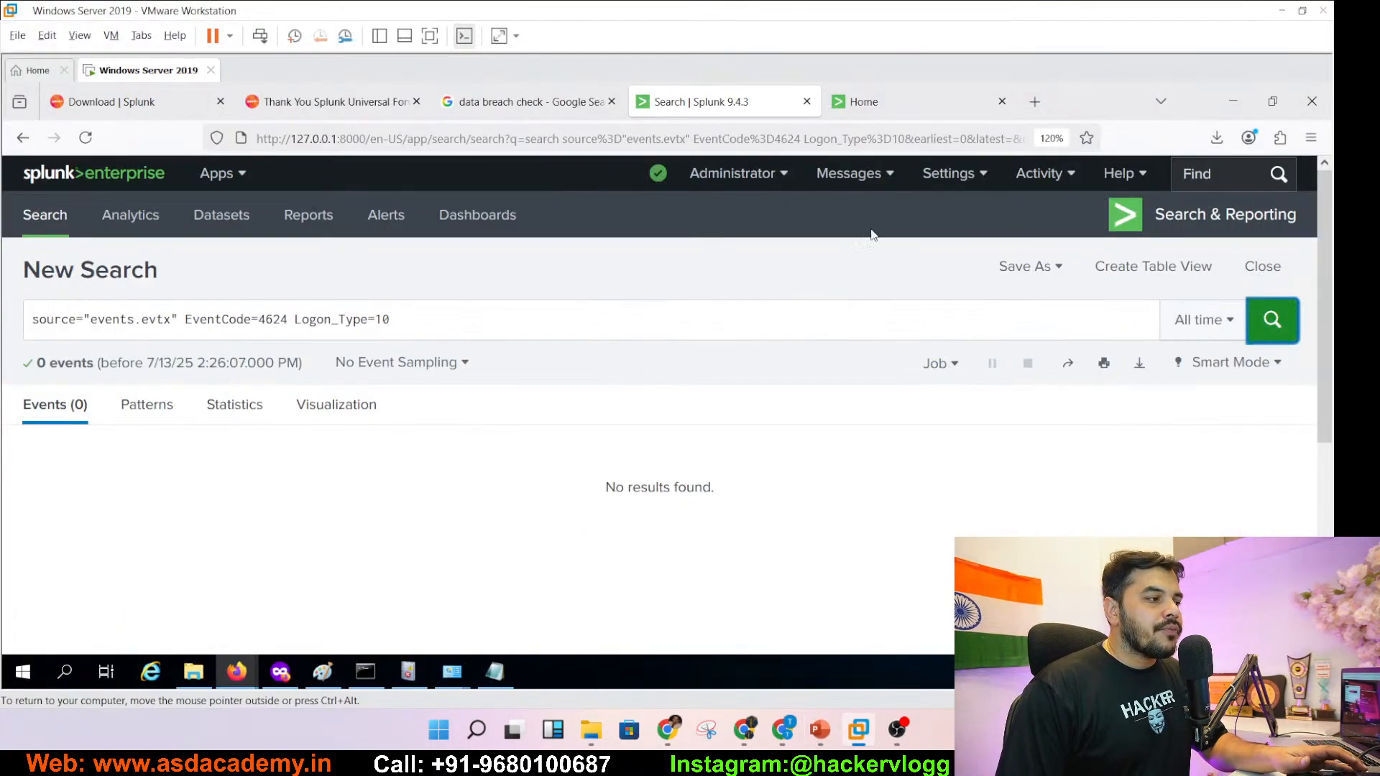
- Run the EventCode=4625 stats count search, counting 27 failed logins by account and workstation
drag(413, 317, 194, 314)
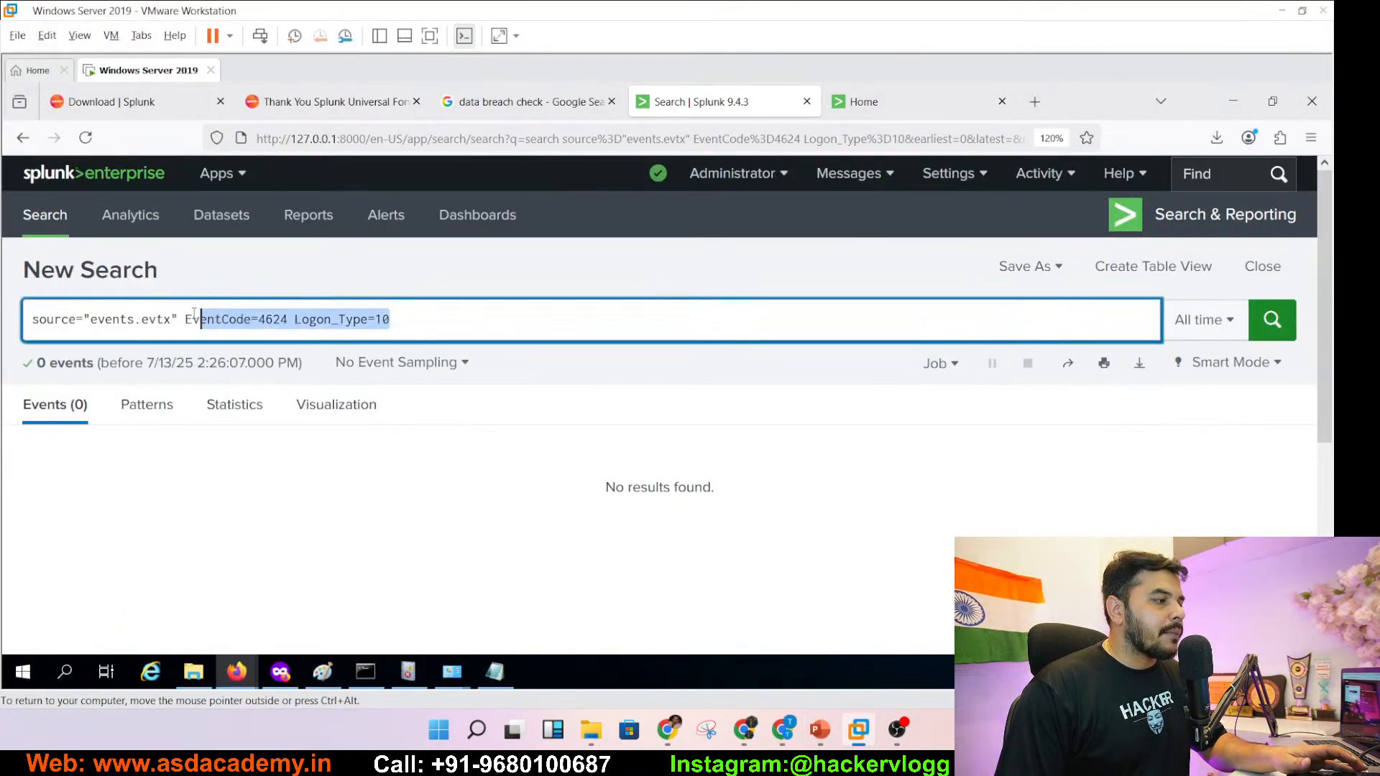
key(ctrl+v)
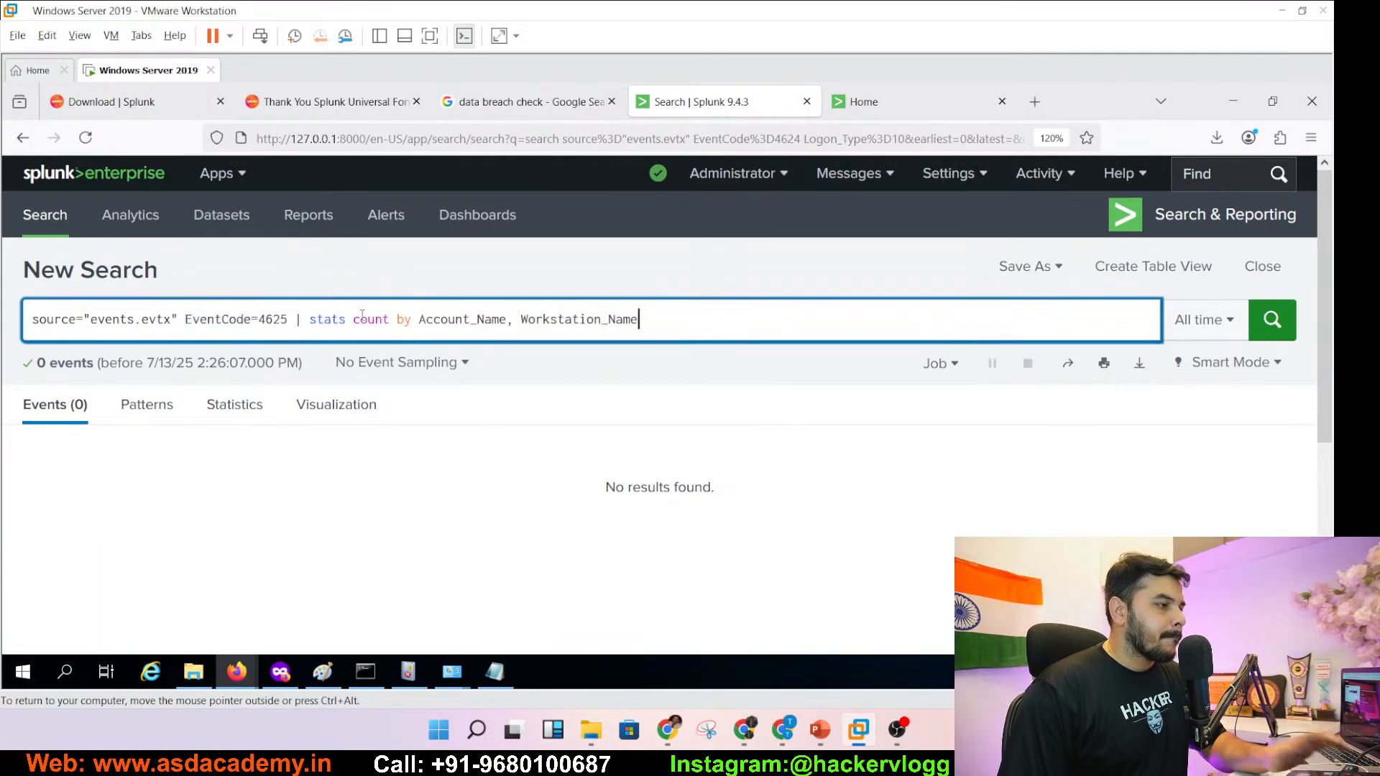
key(Return)
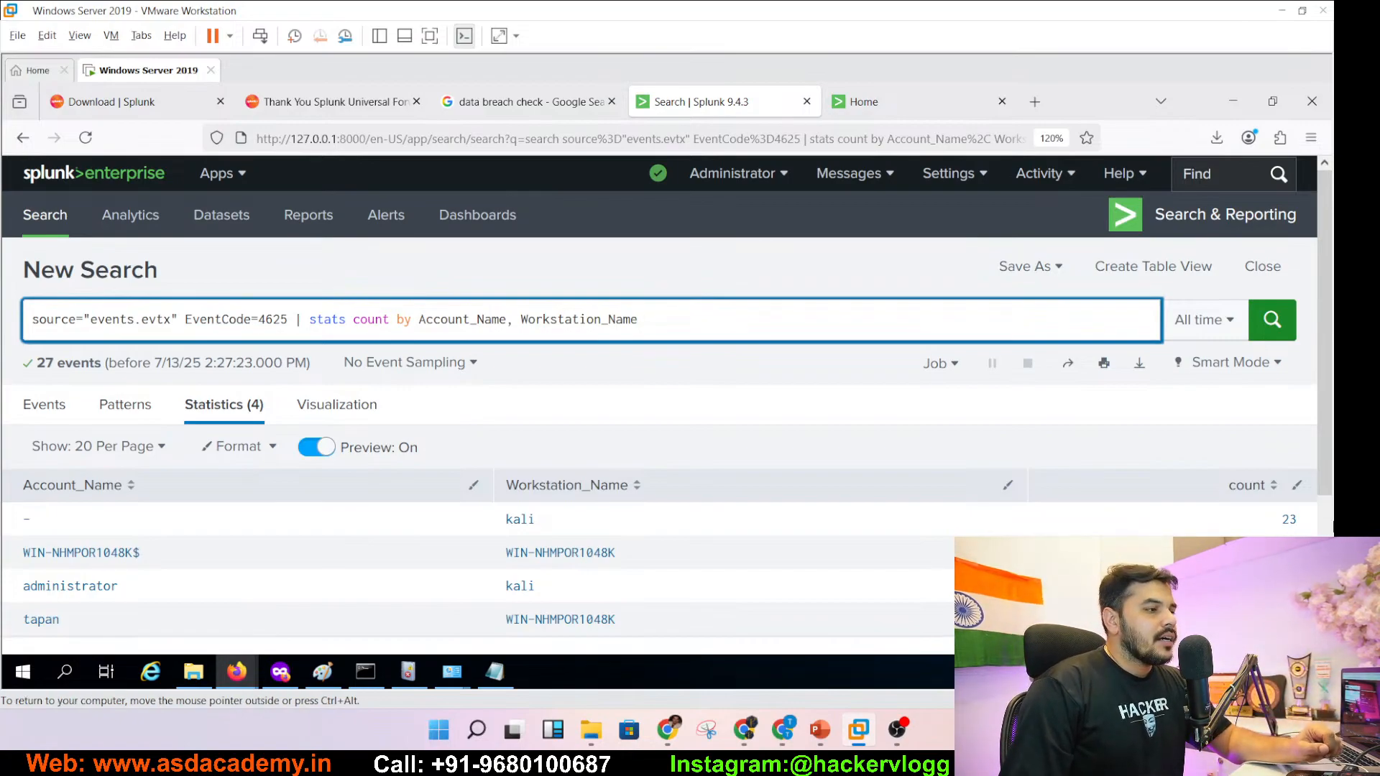
- Save the results as a panel on the Password_Attack dashboard and view it
click(1048, 272)
click(1042, 381)
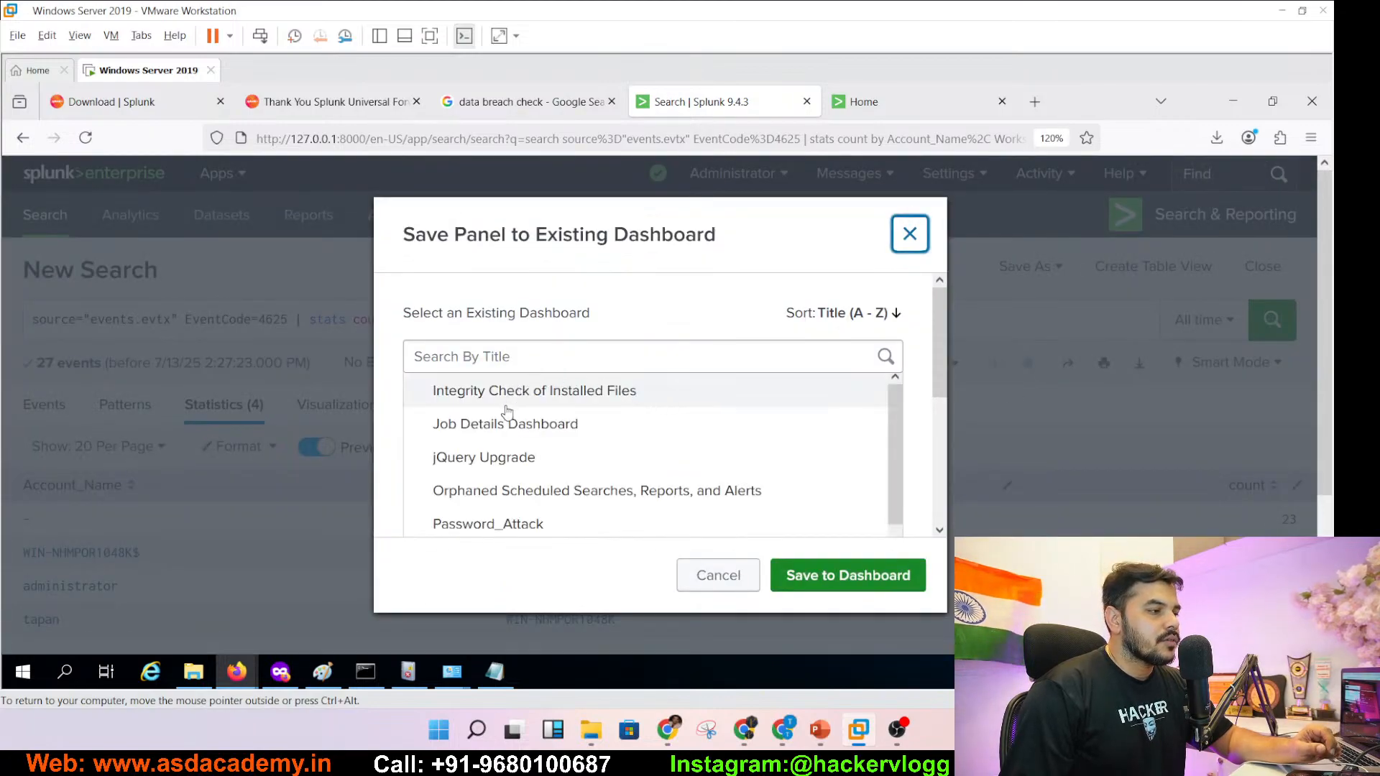
click(503, 524)
click(864, 589)
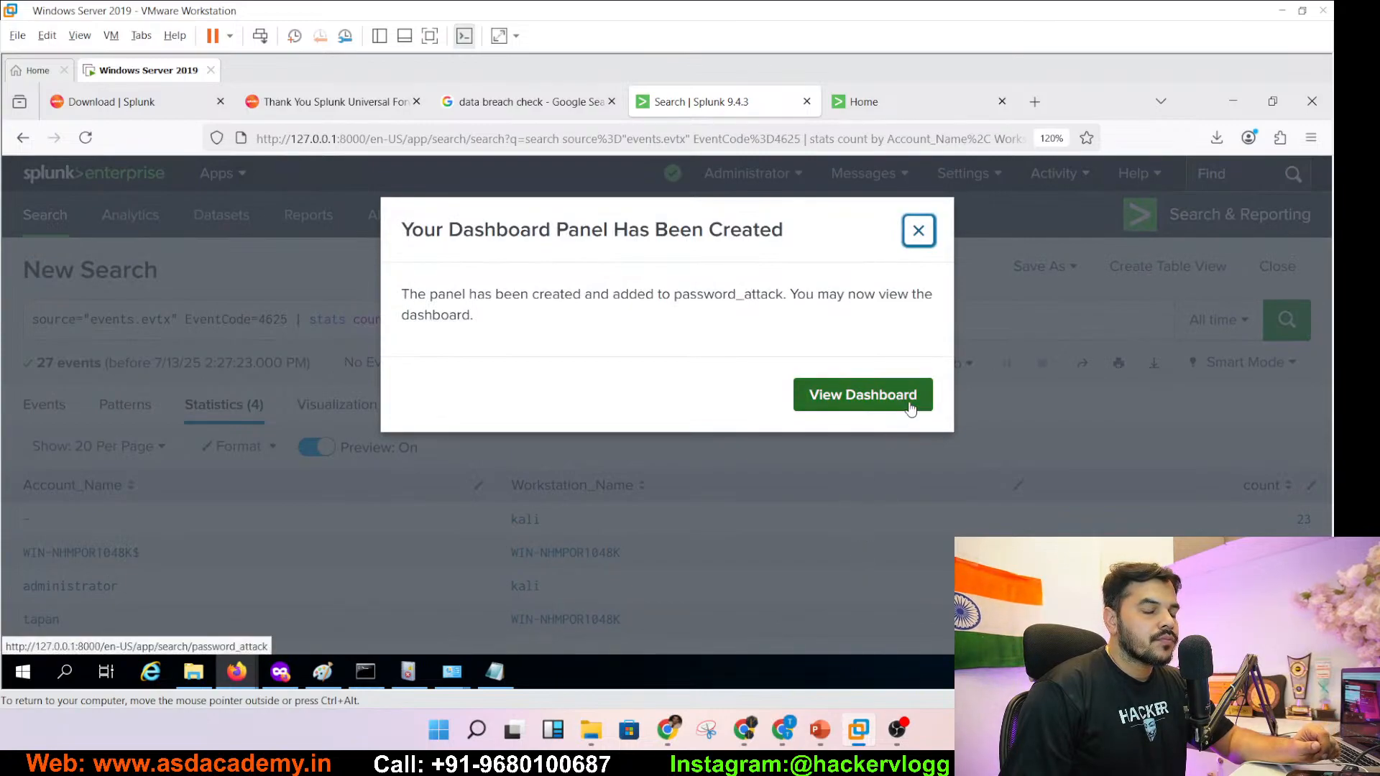
click(909, 407)
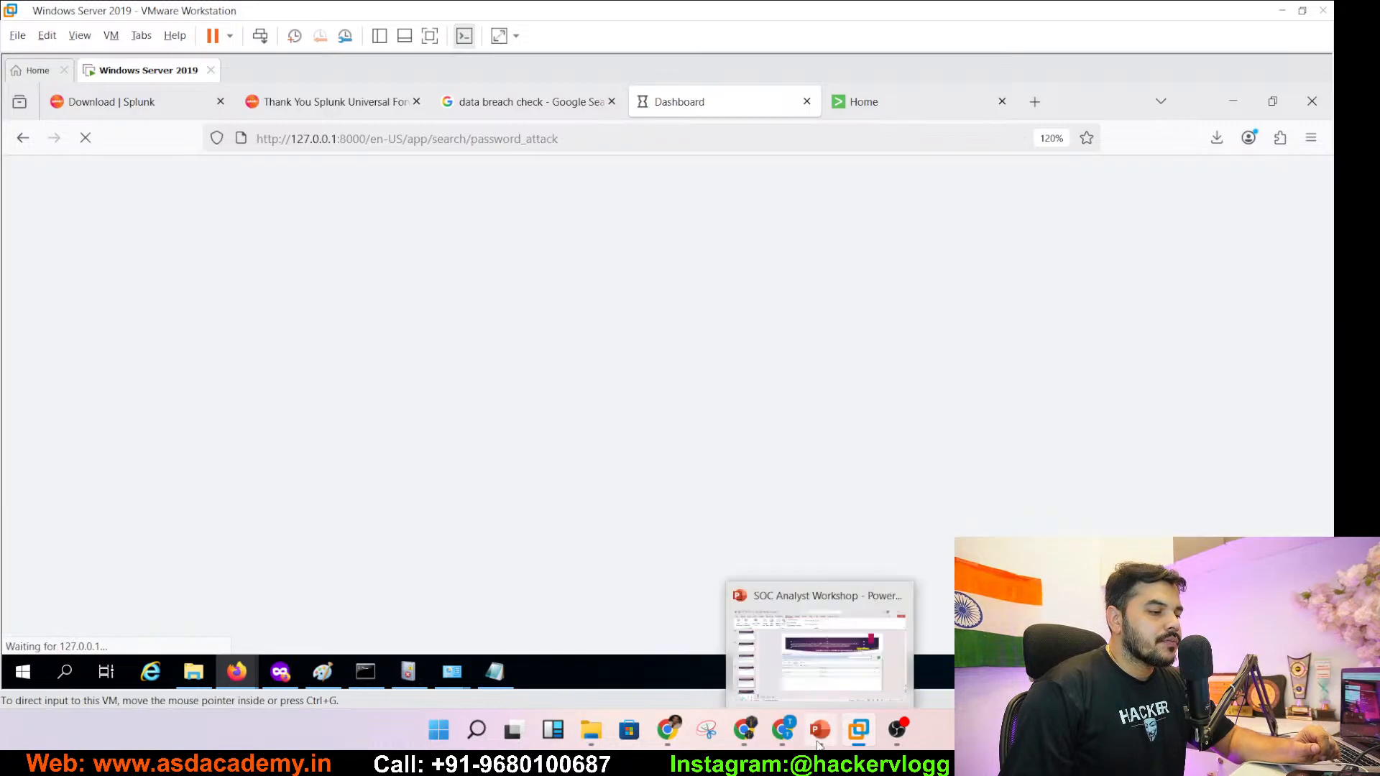
click(820, 746)
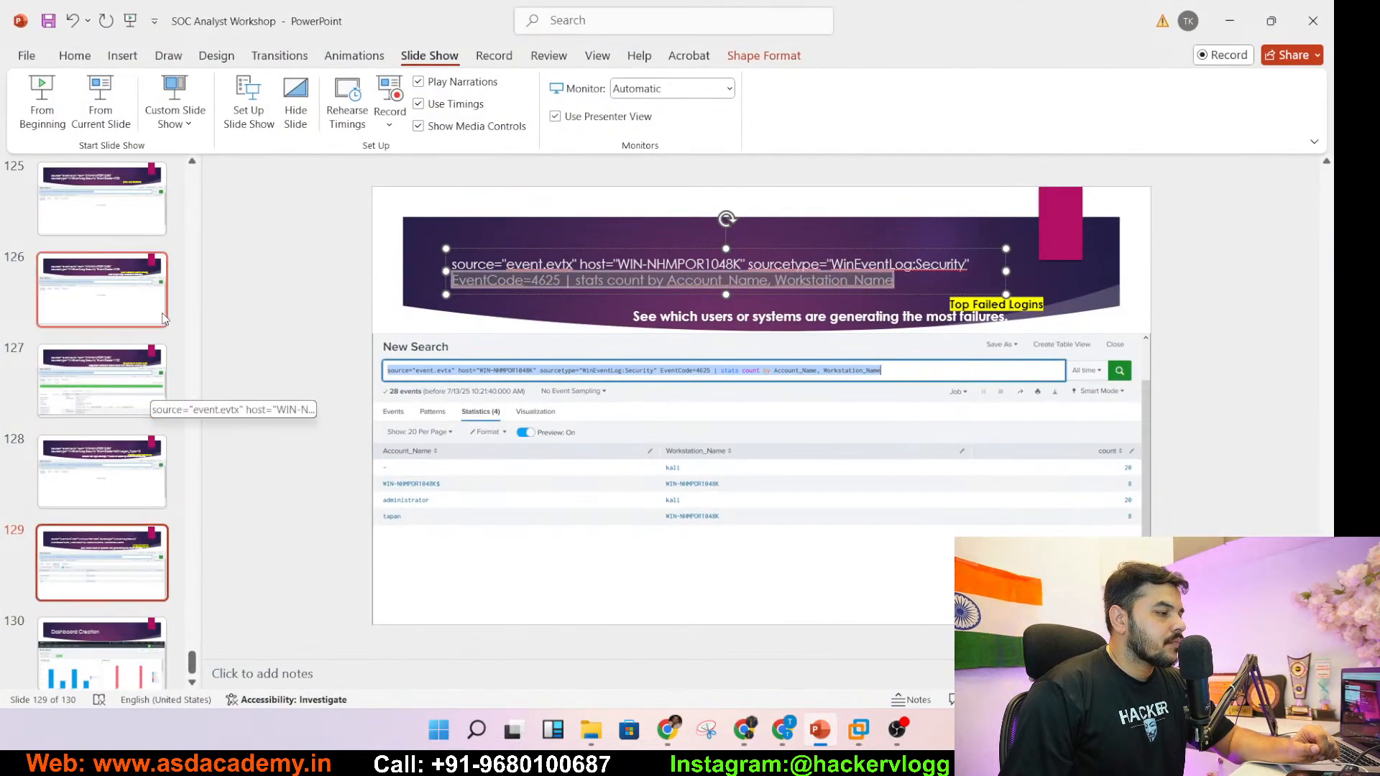
- Step back through the slides to slide 115's EventCode 4625 query, then return to the Splunk VM
click(104, 471)
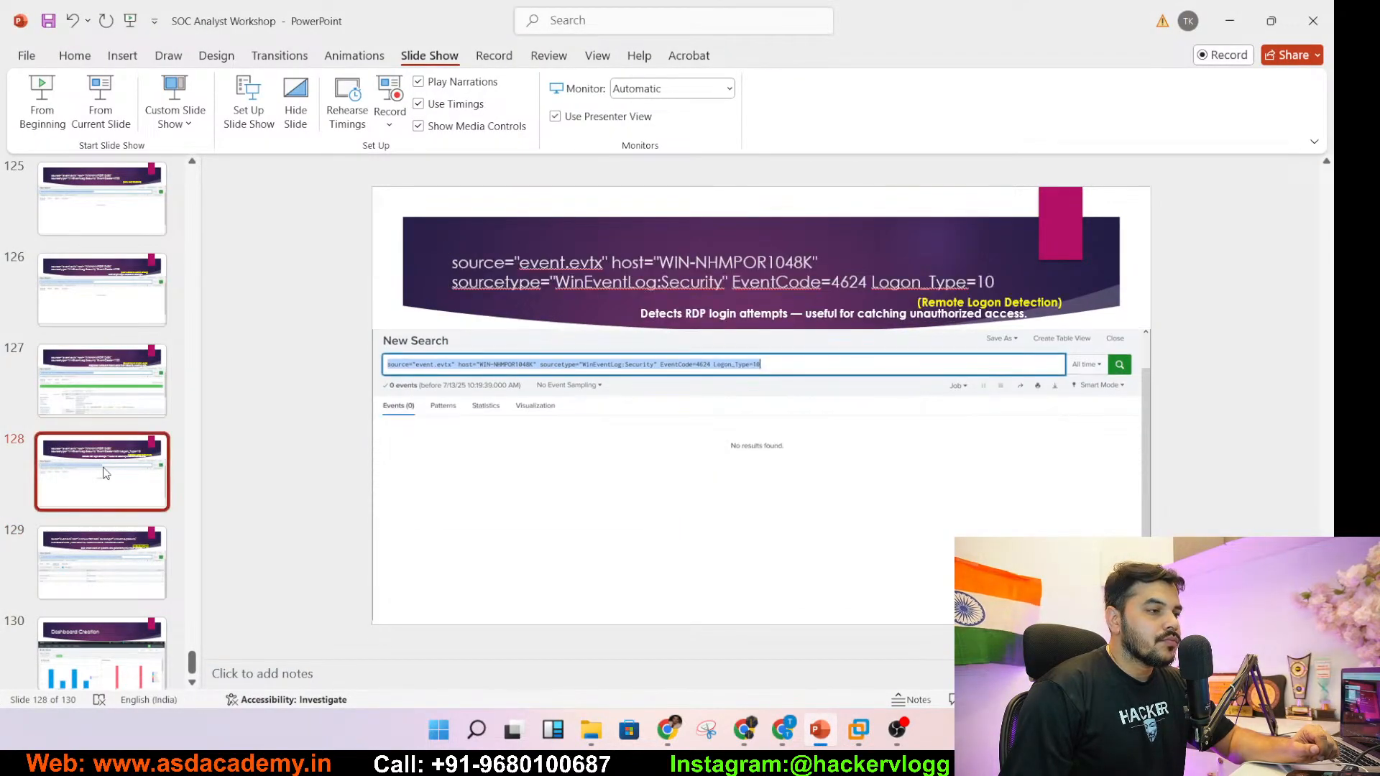
click(110, 410)
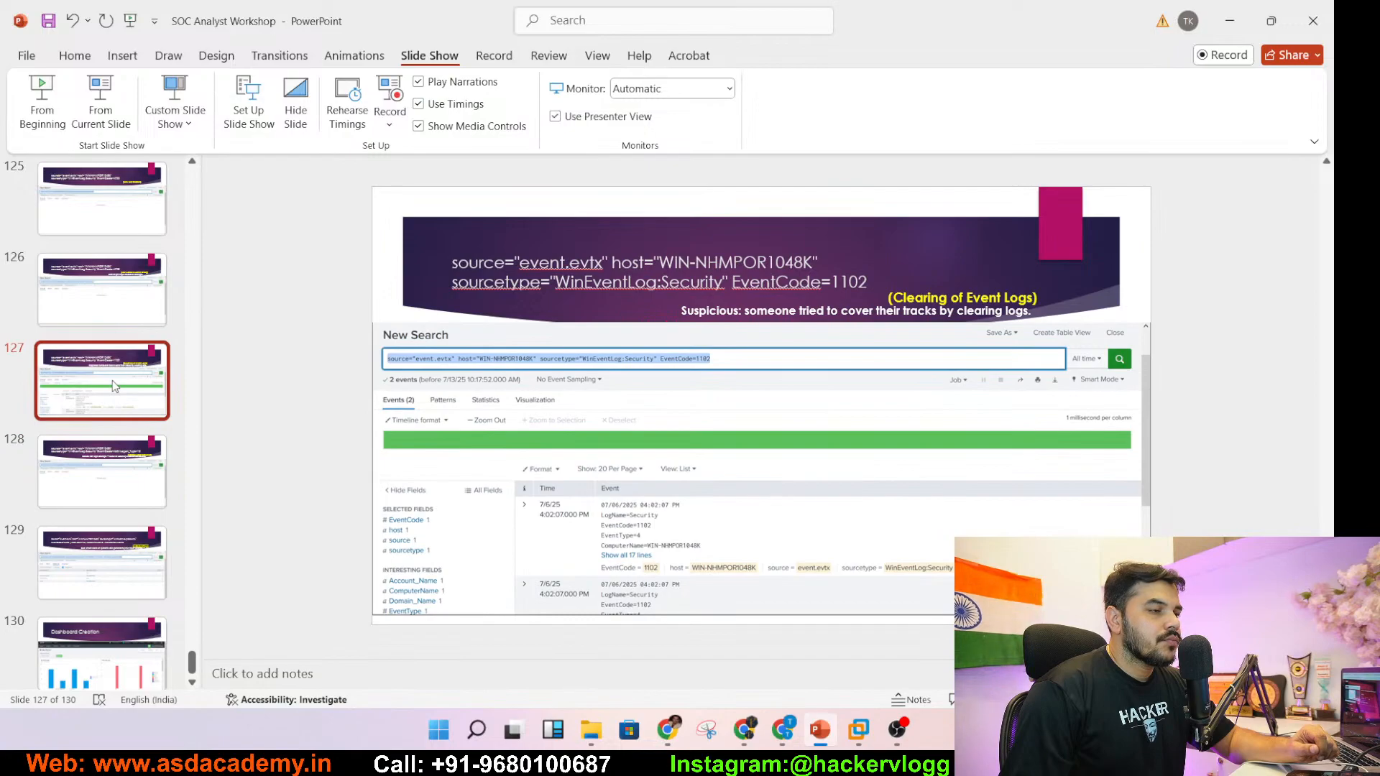
drag(112, 381, 125, 252)
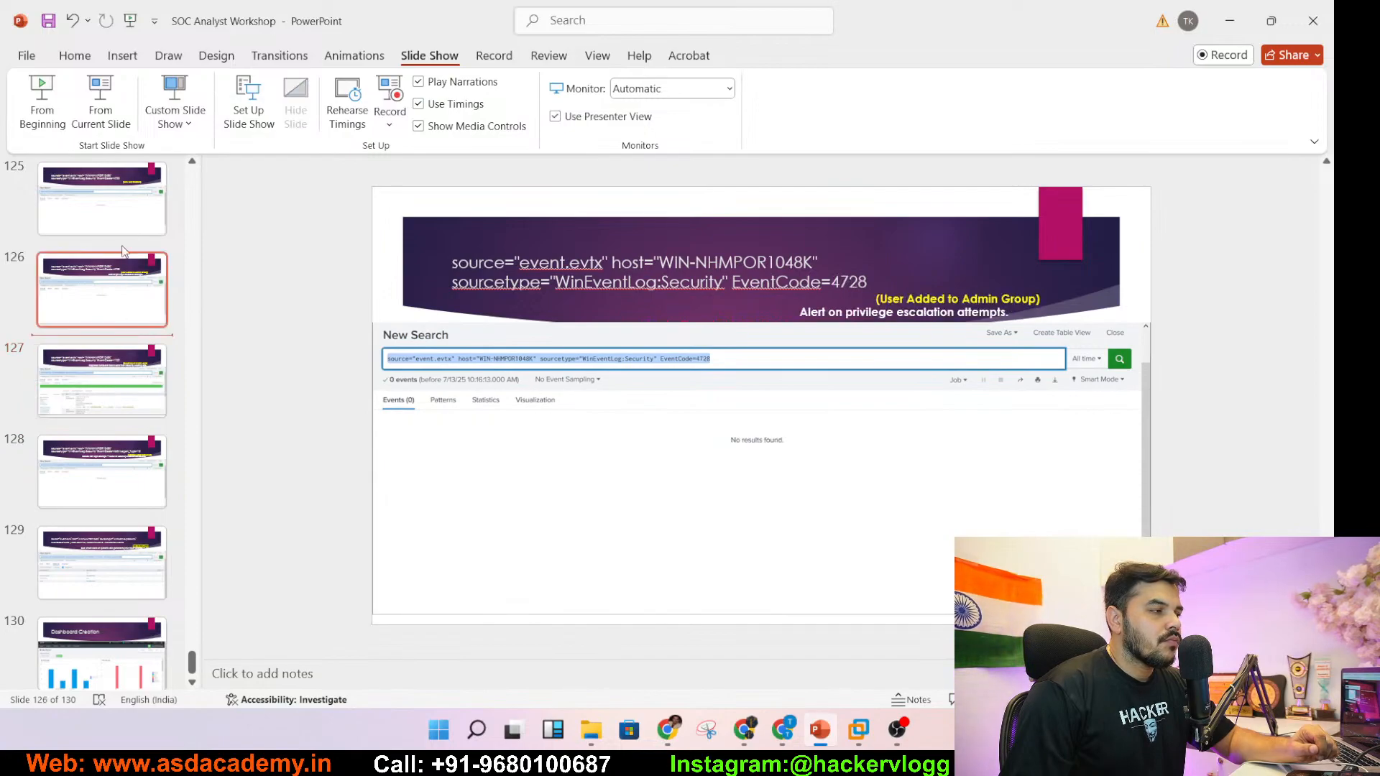
click(128, 230)
key(Up)
key(Up)
key(Up)
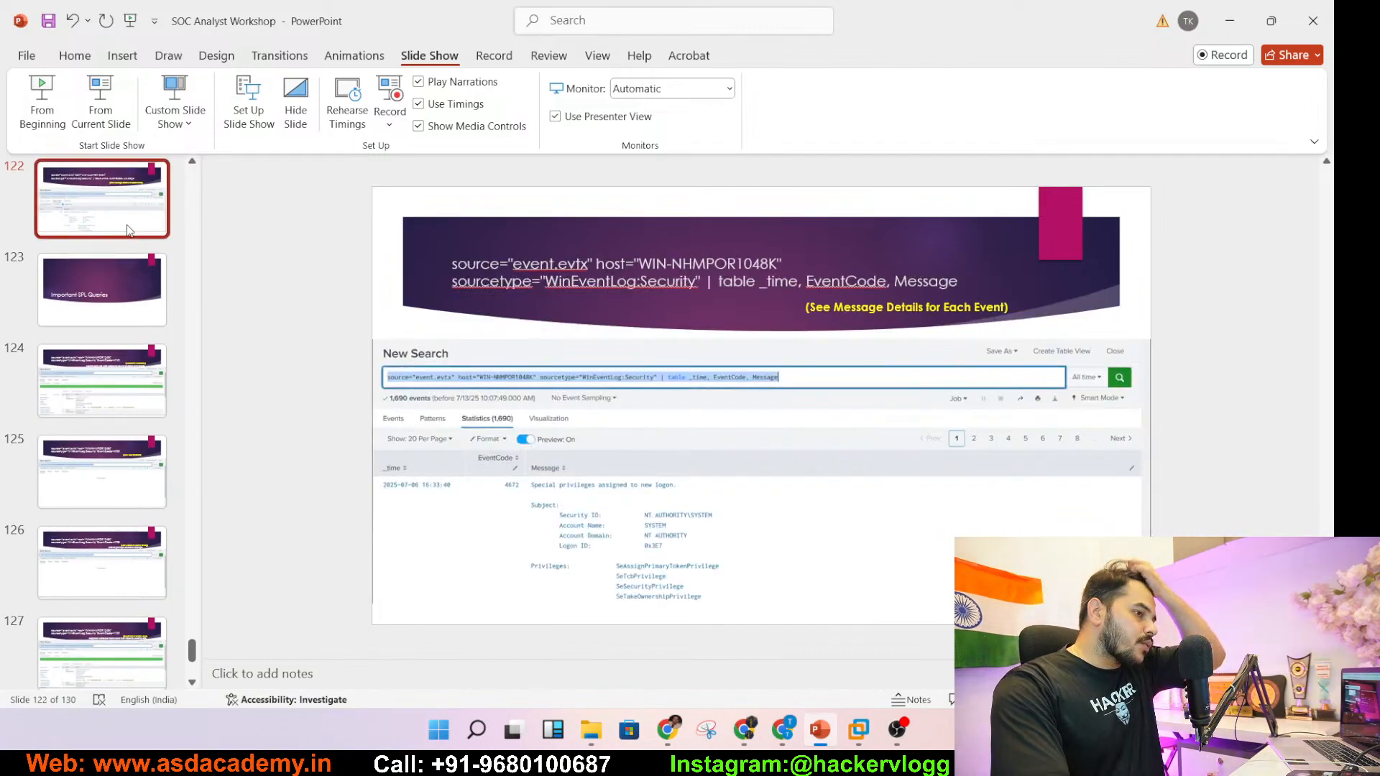
key(Up)
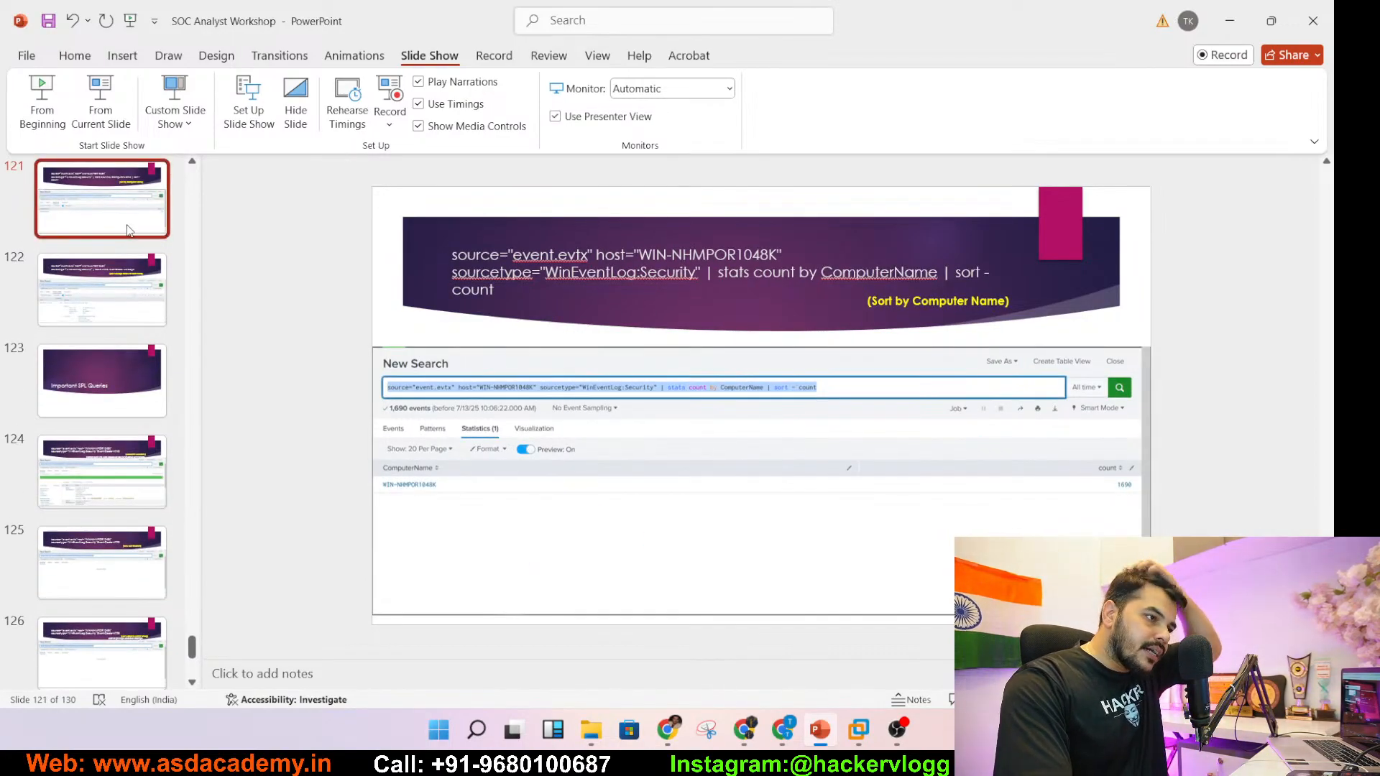
key(Up)
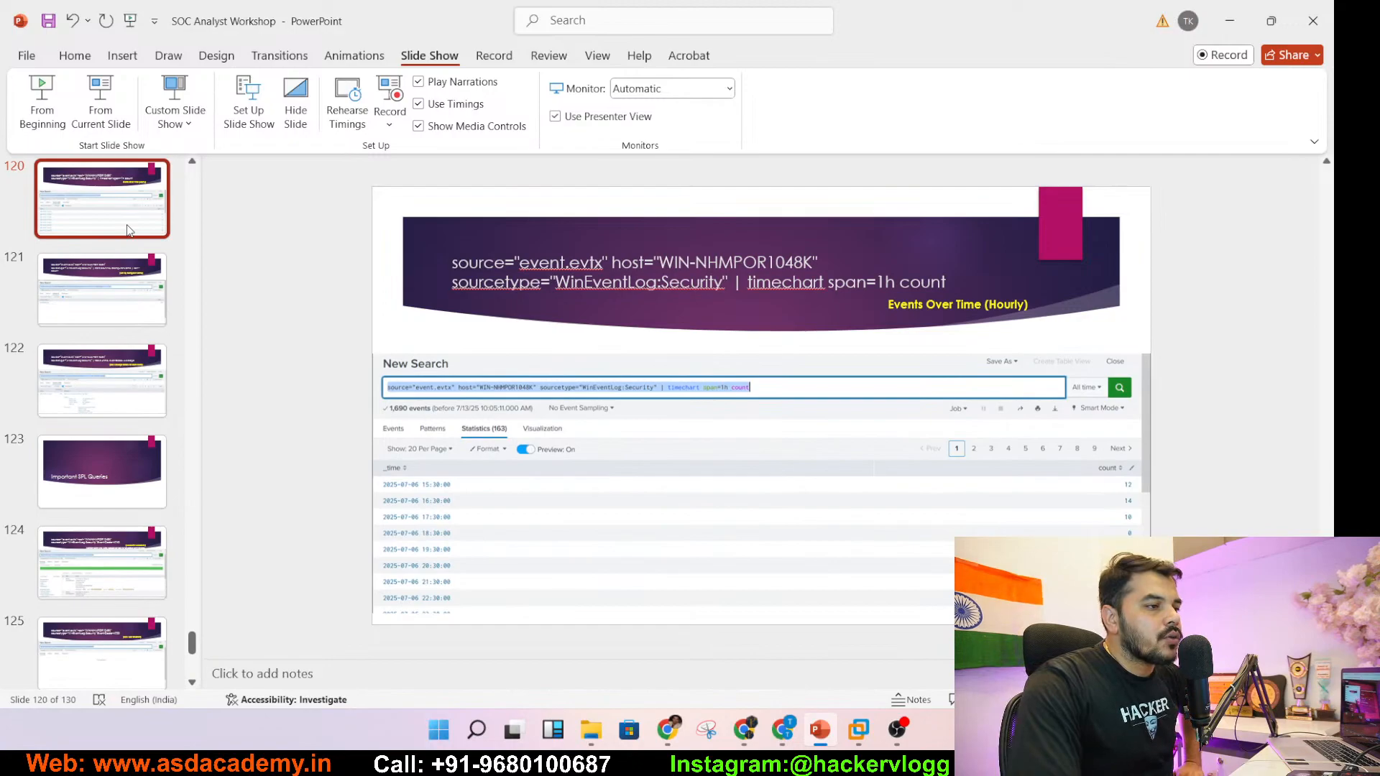
key(Up)
key(Up)
key(Up)
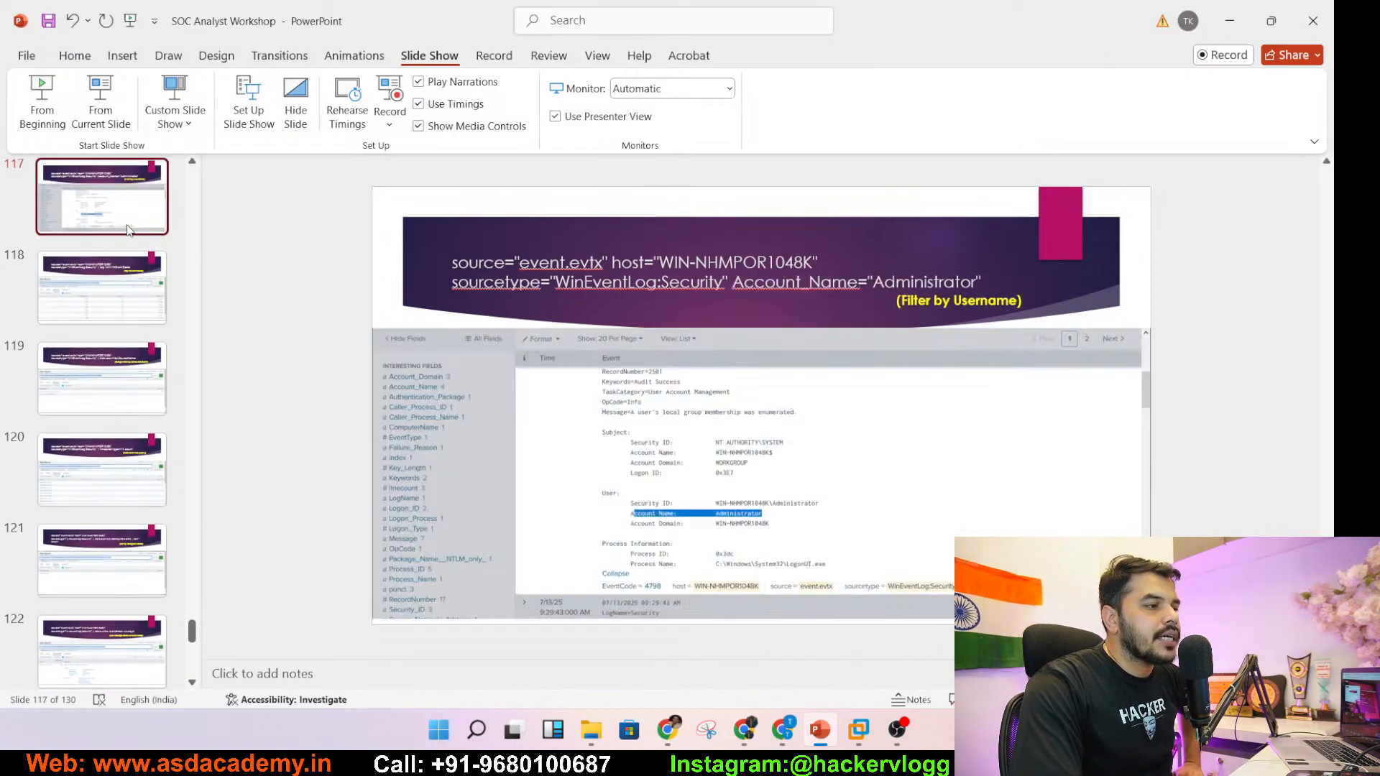
key(Up)
key(Up)
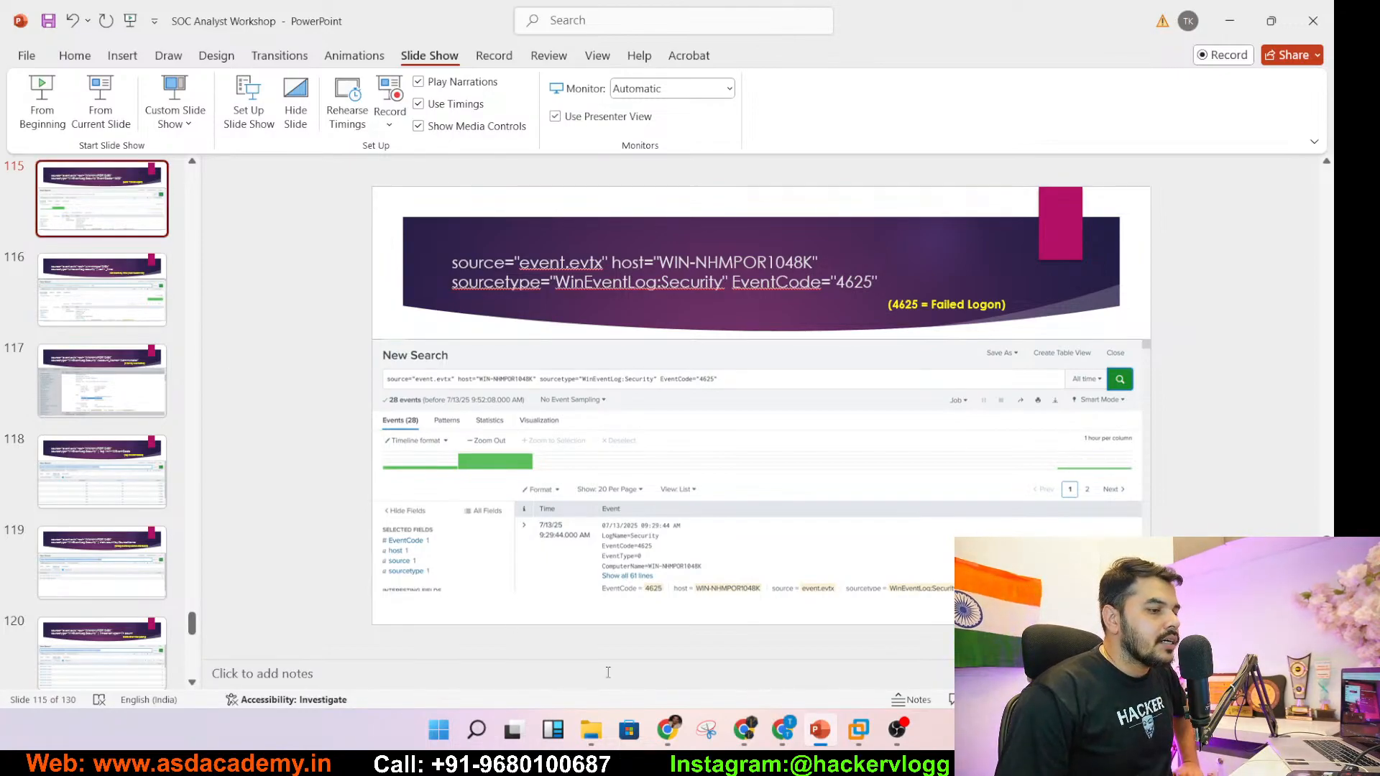
mouse_move(859, 730)
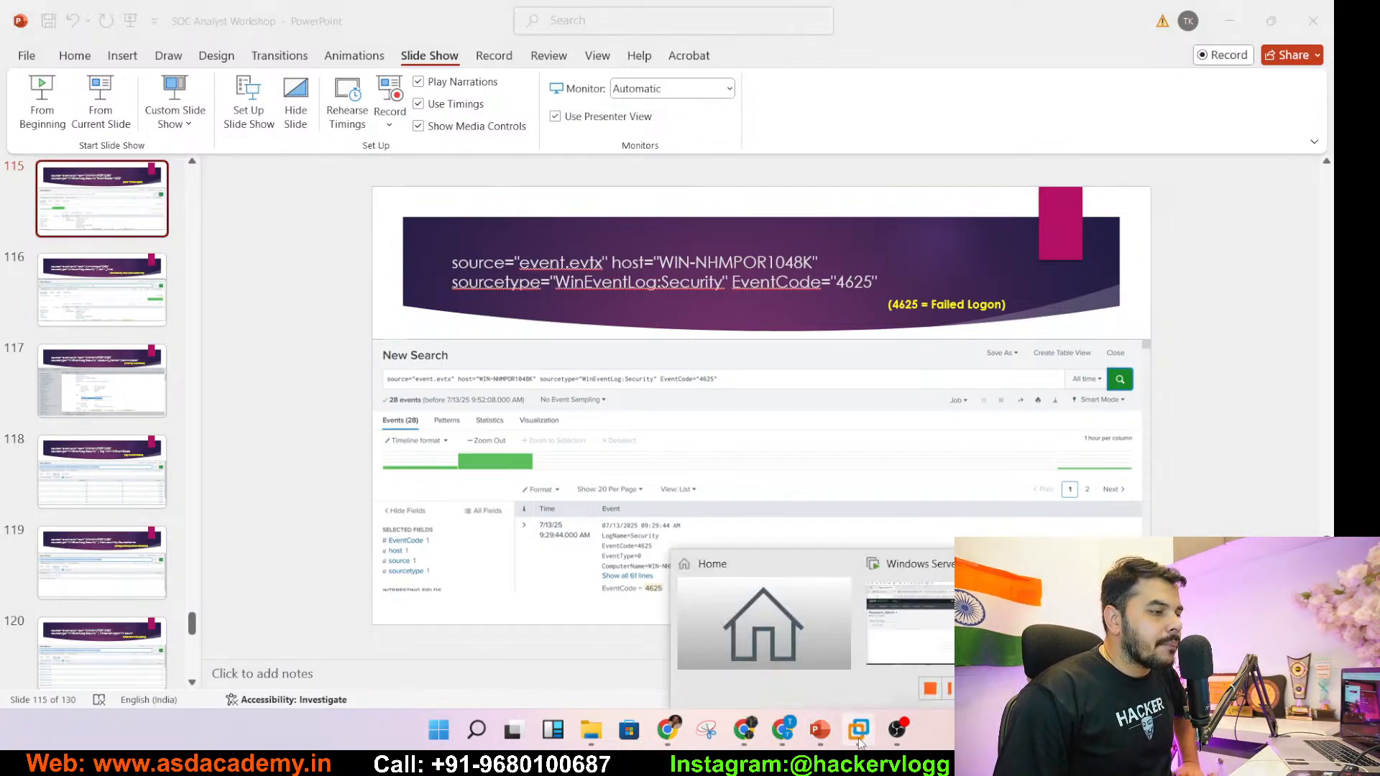
click(897, 631)
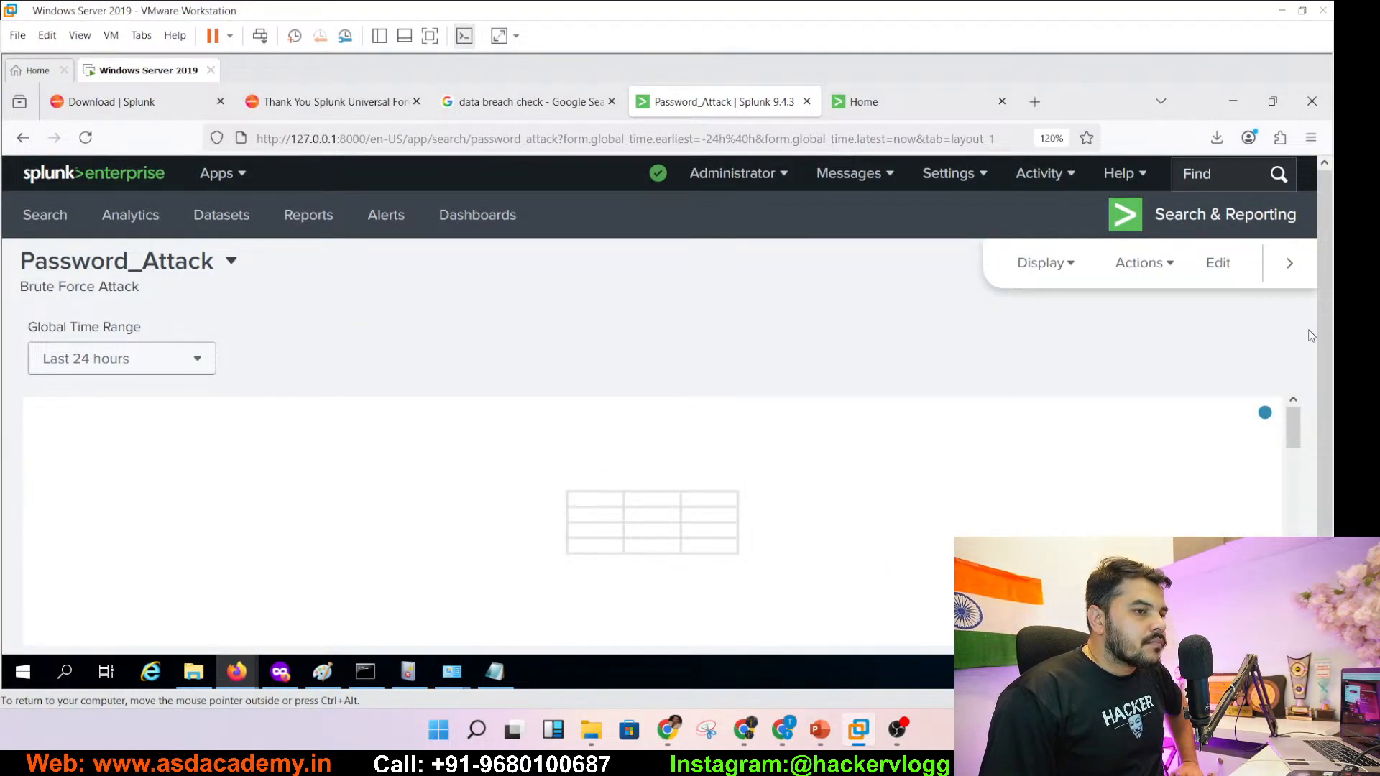
- Put the Password_Attack dashboard into edit mode
scroll(1323, 402, down, 2)
scroll(1321, 402, down, 1)
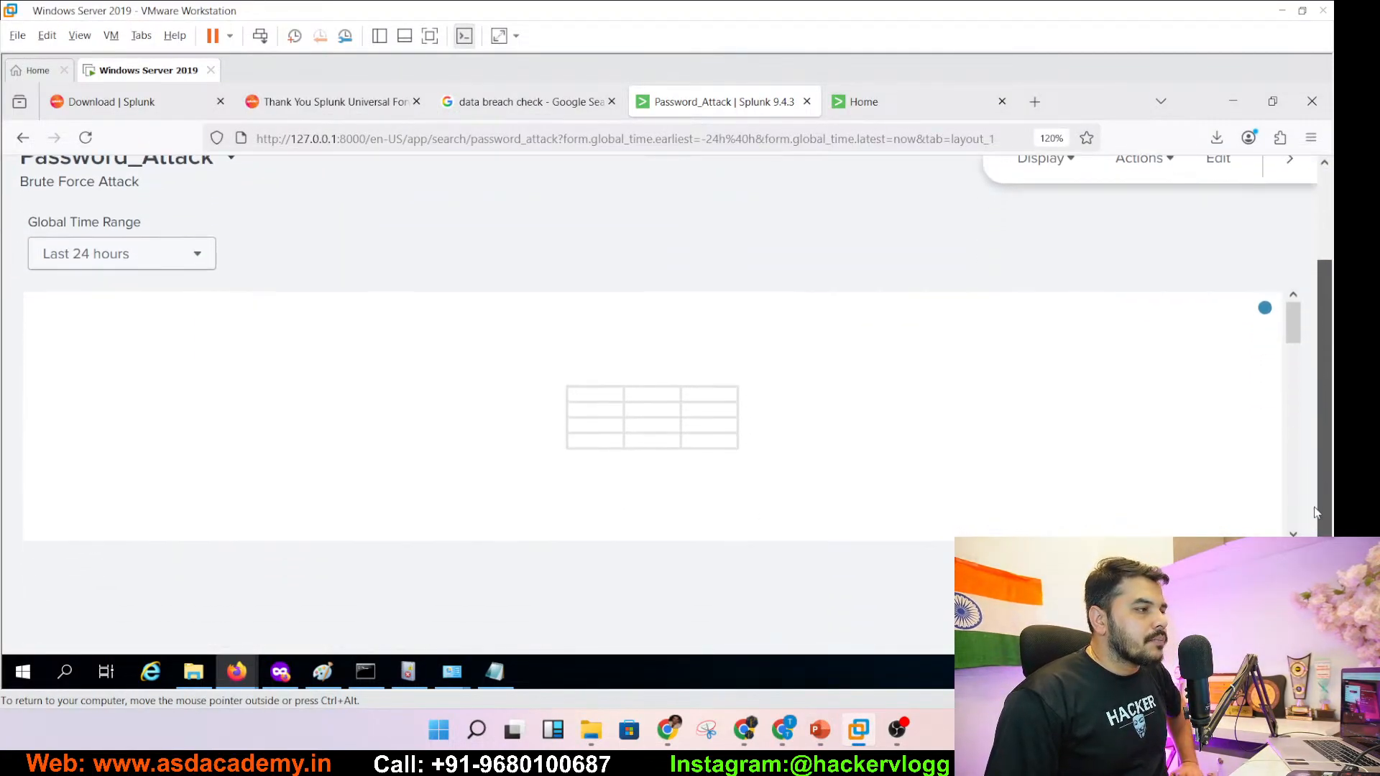
scroll(1320, 359, up, 2)
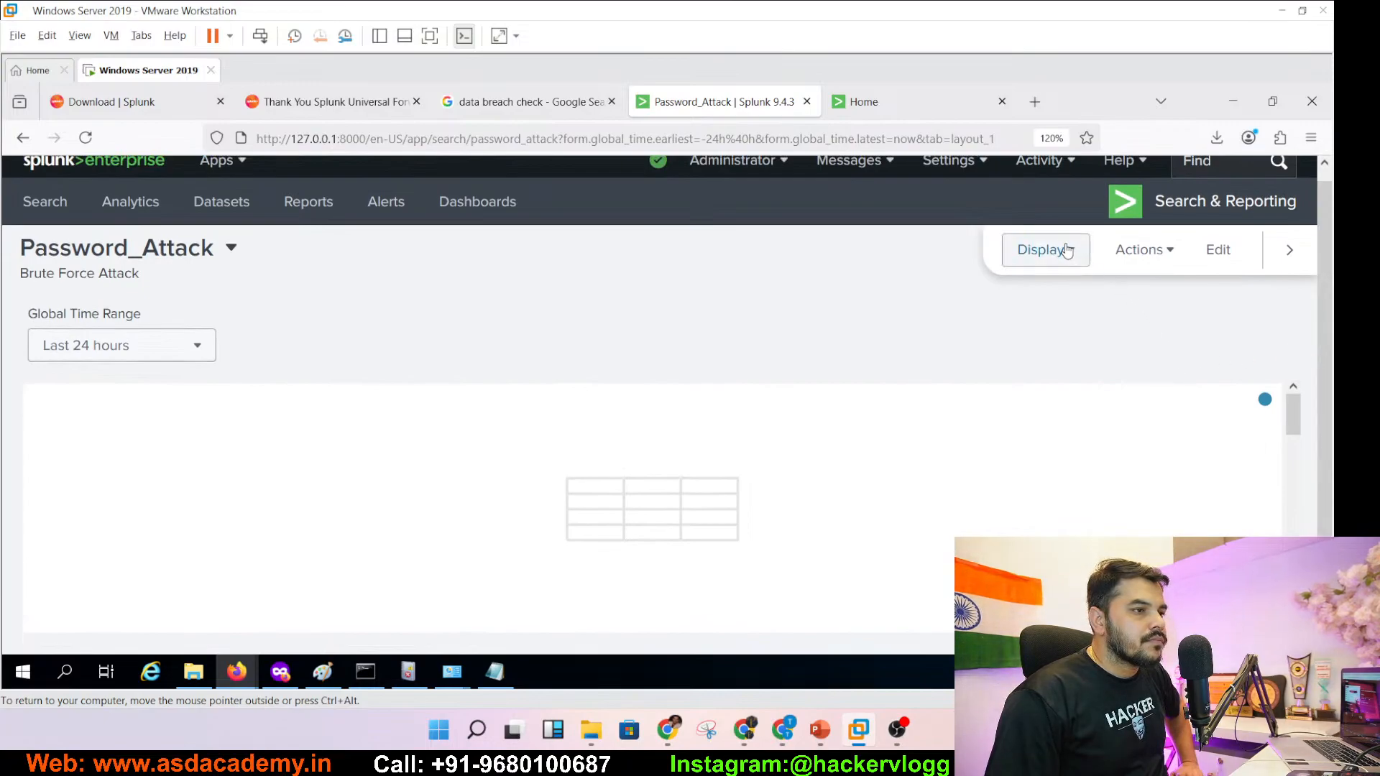
drag(1294, 414, 1235, 412)
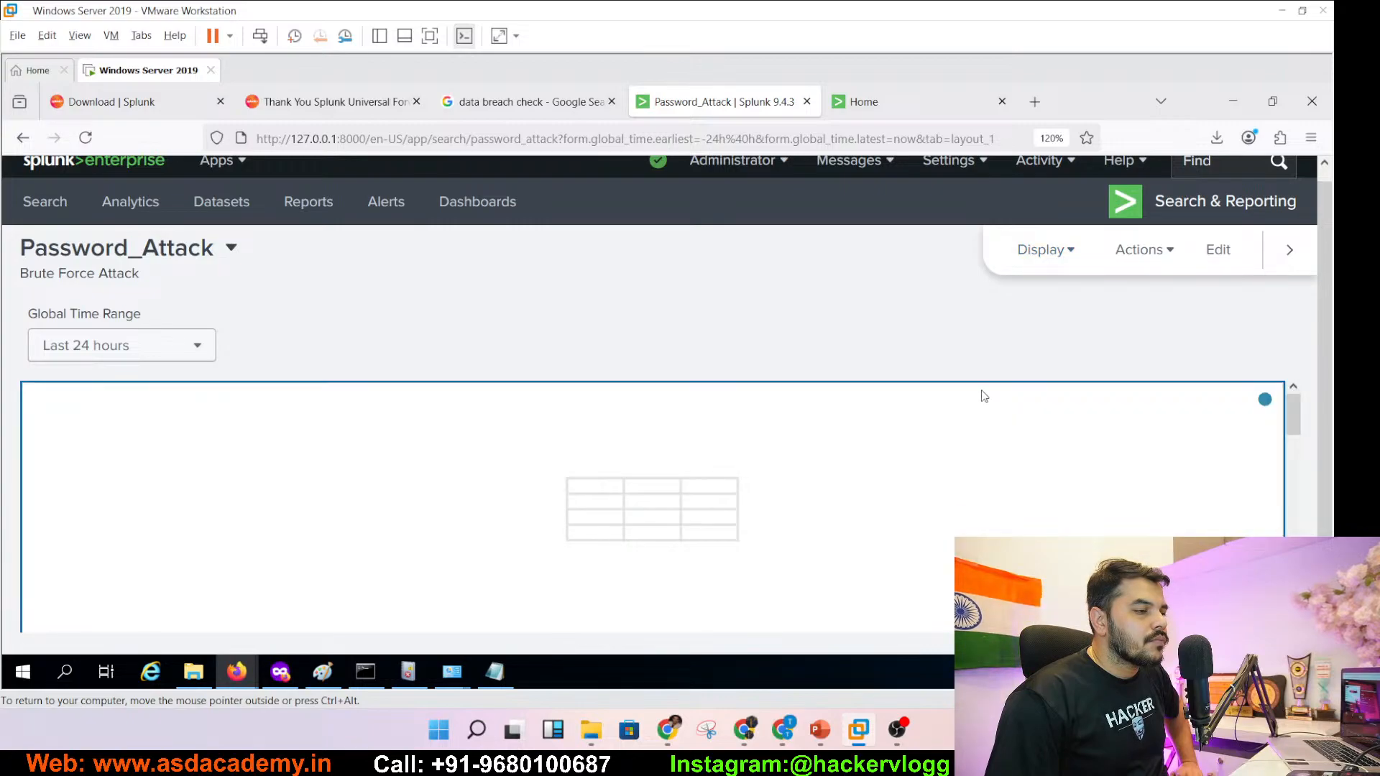
click(1223, 258)
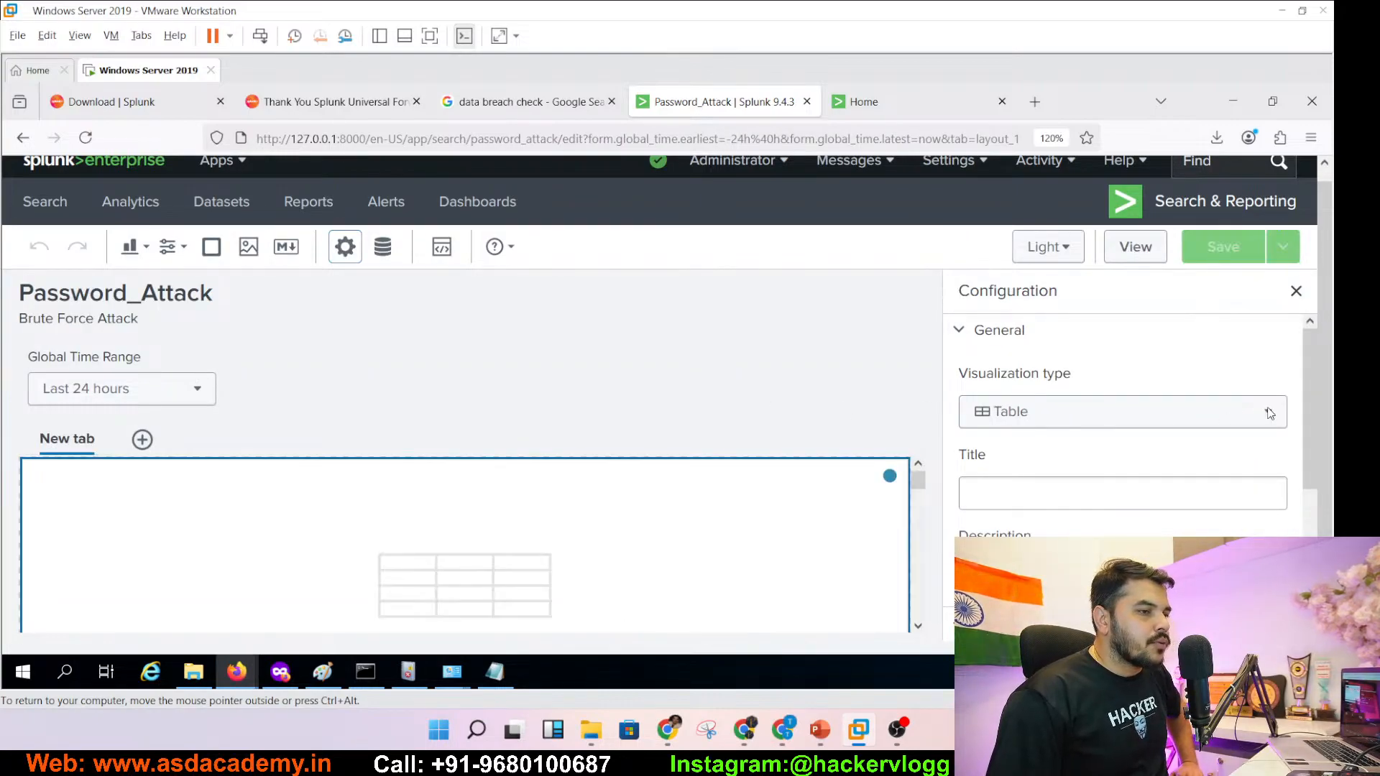
- Close the dashboard configuration and open the EventCode count table panel's settings
scroll(1307, 514, down, 10)
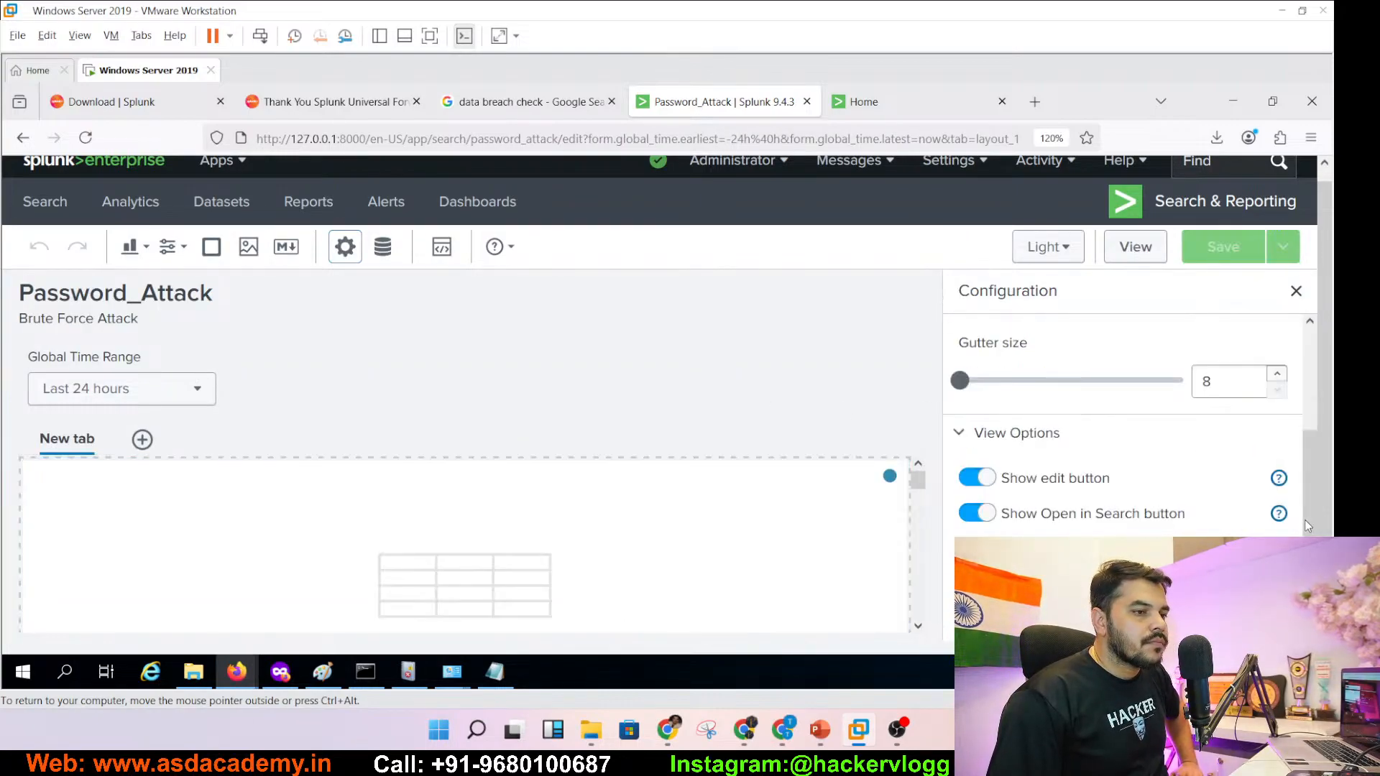
scroll(1129, 431, down, 2)
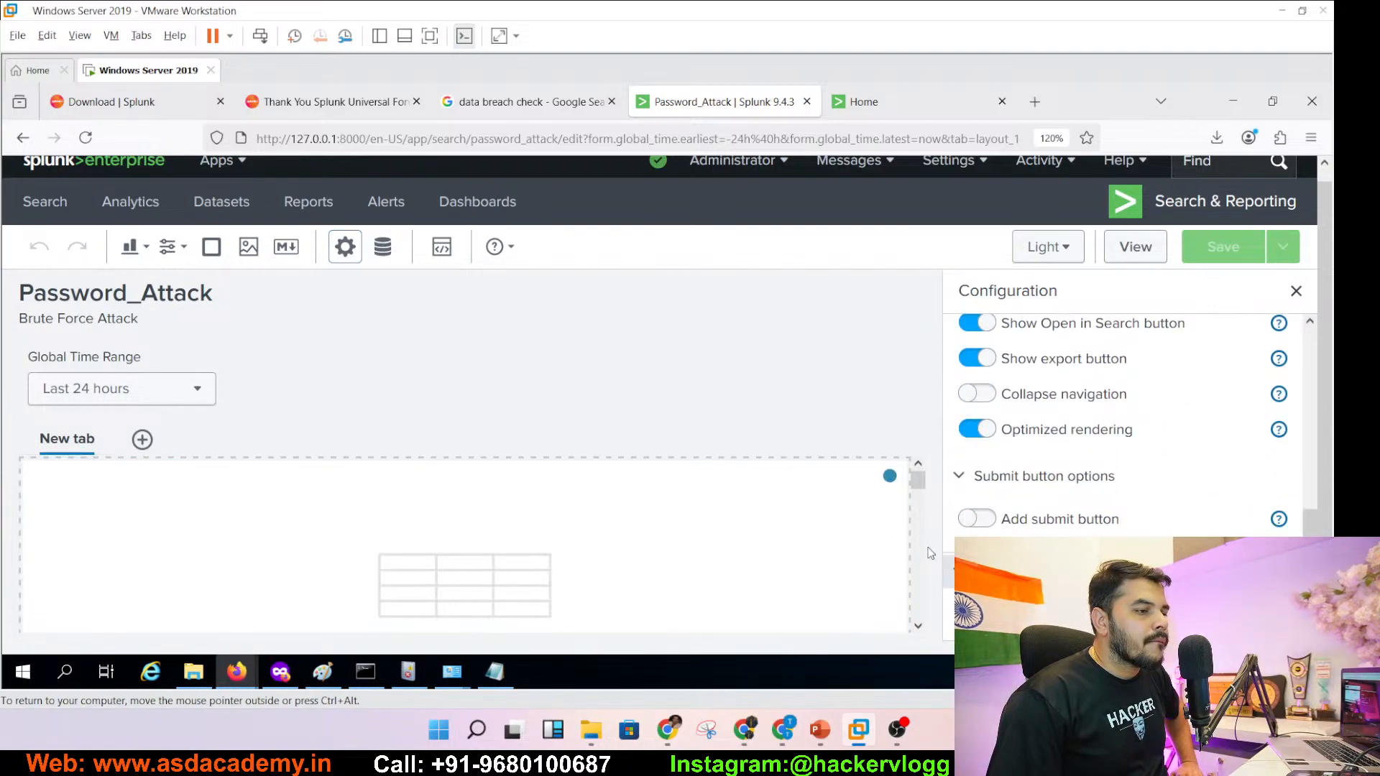
scroll(919, 541, down, 4)
scroll(918, 541, down, 2)
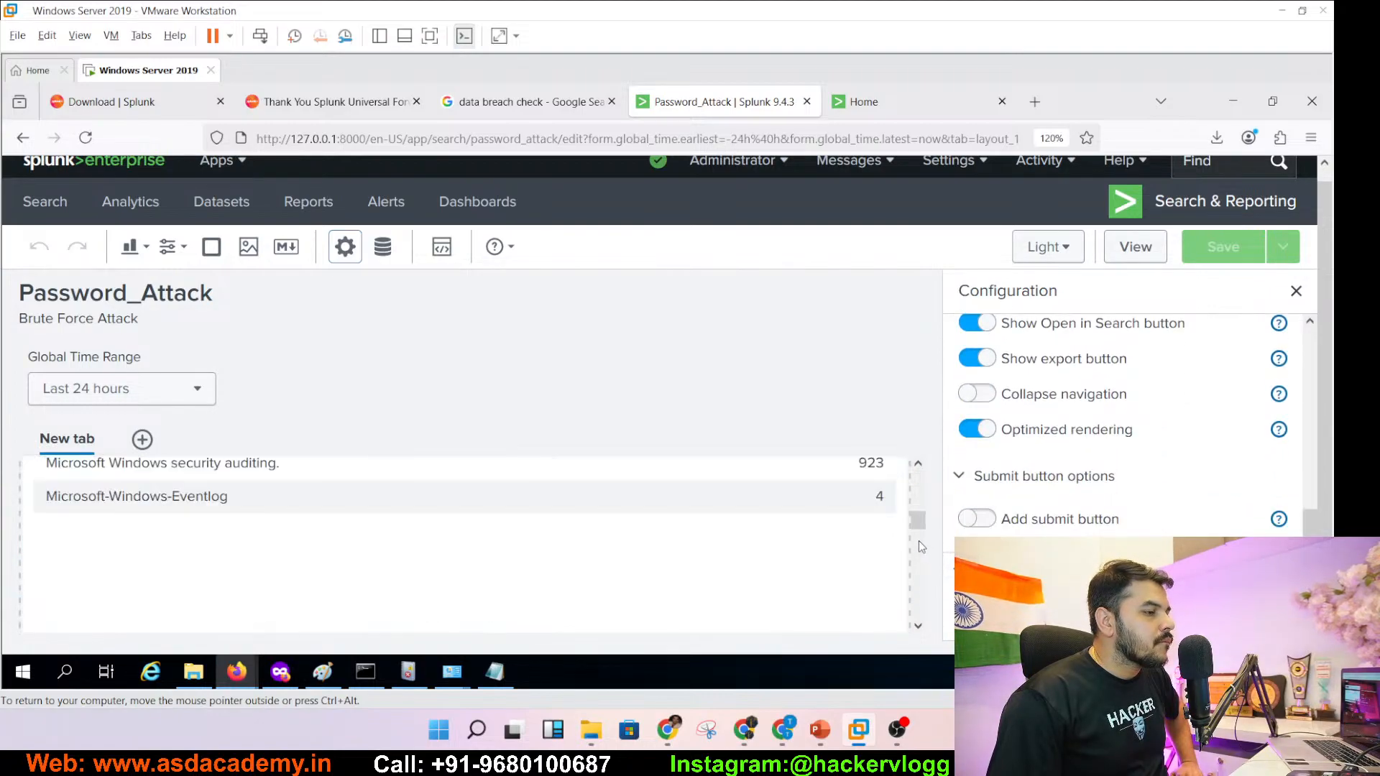
scroll(917, 522, up, 6)
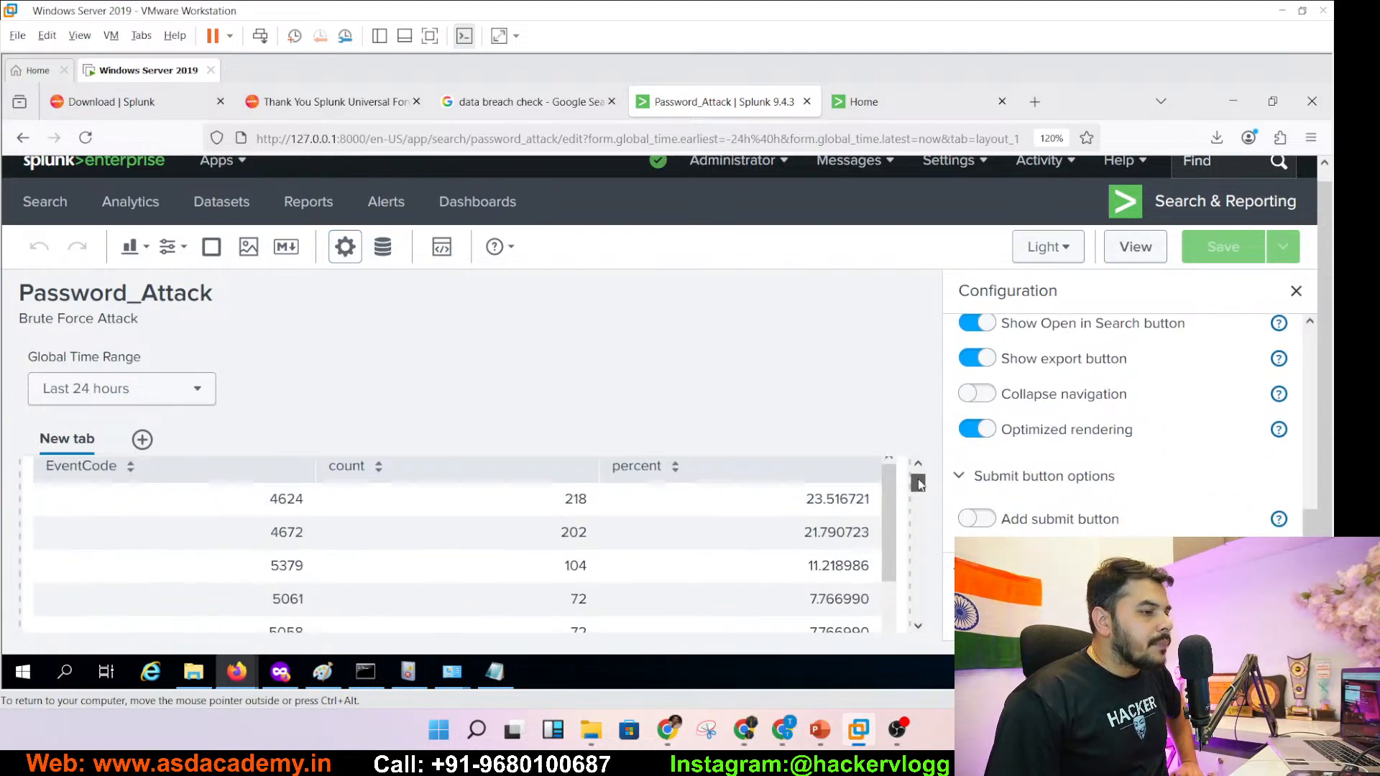
click(1298, 292)
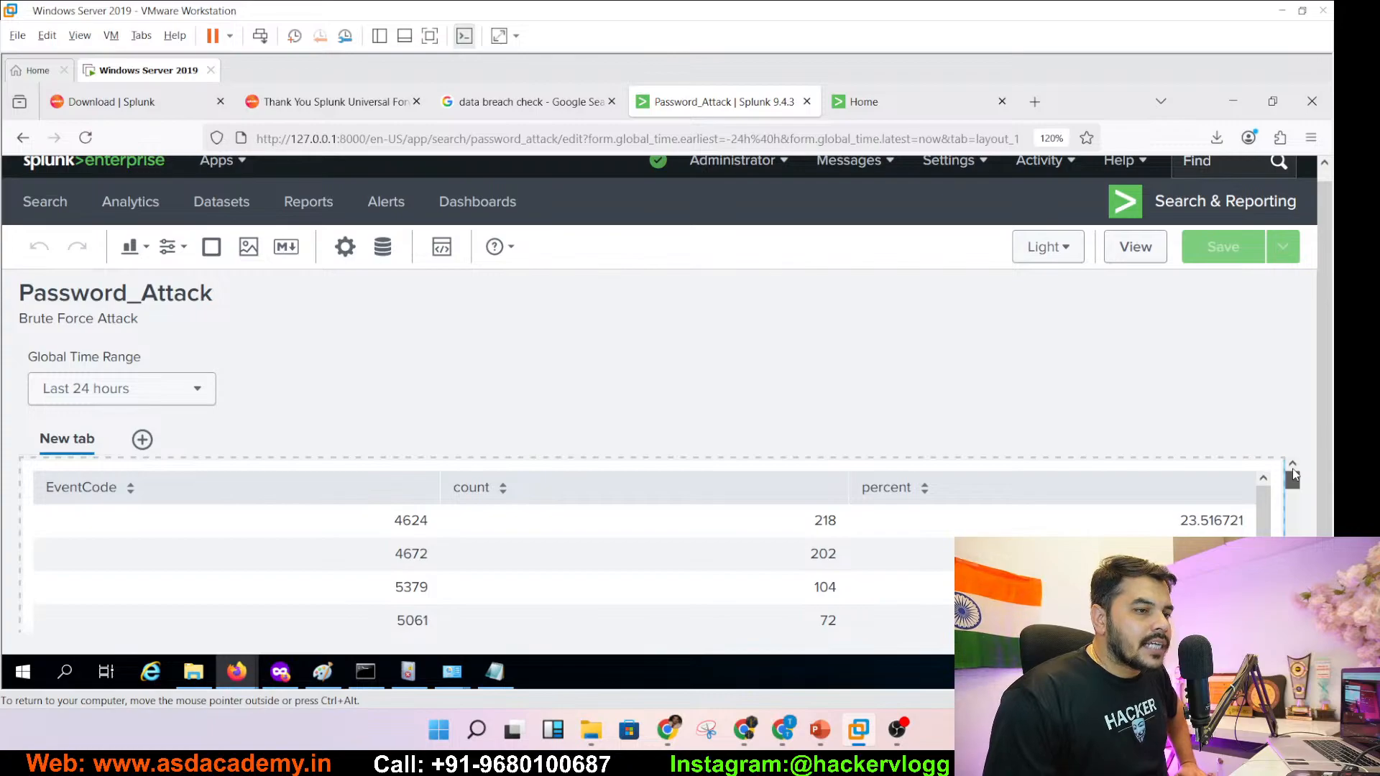
click(1260, 493)
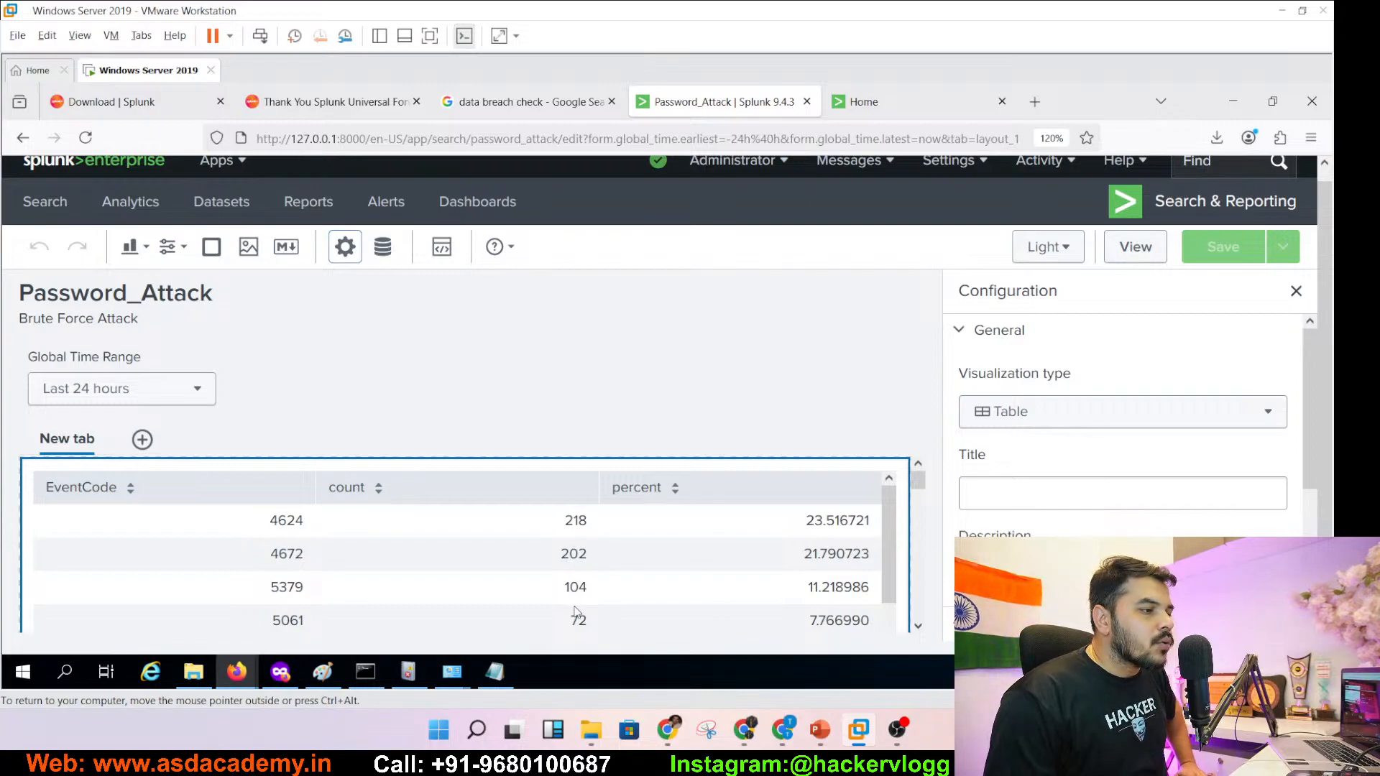
- Title the EventCode table panel 'Top 10 Event'
click(1007, 483)
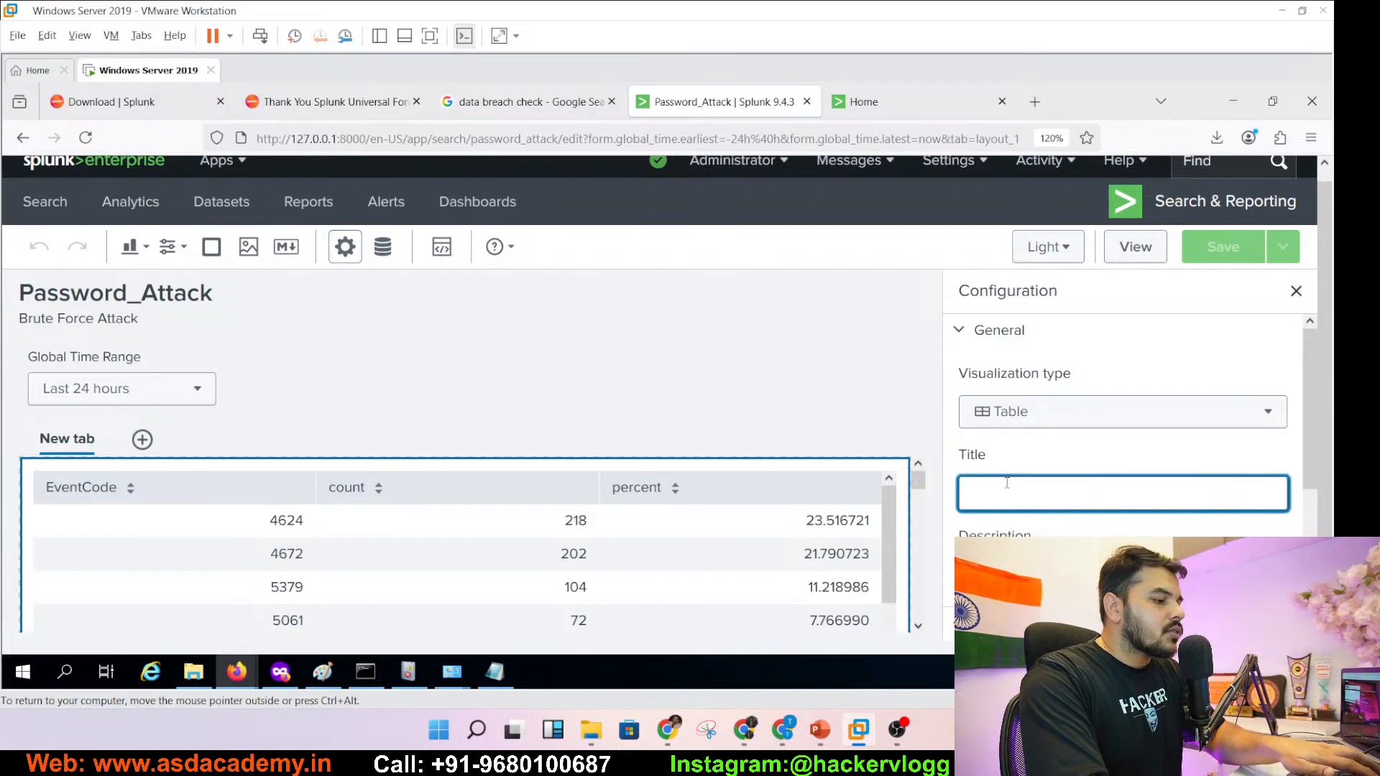
text(TOta)
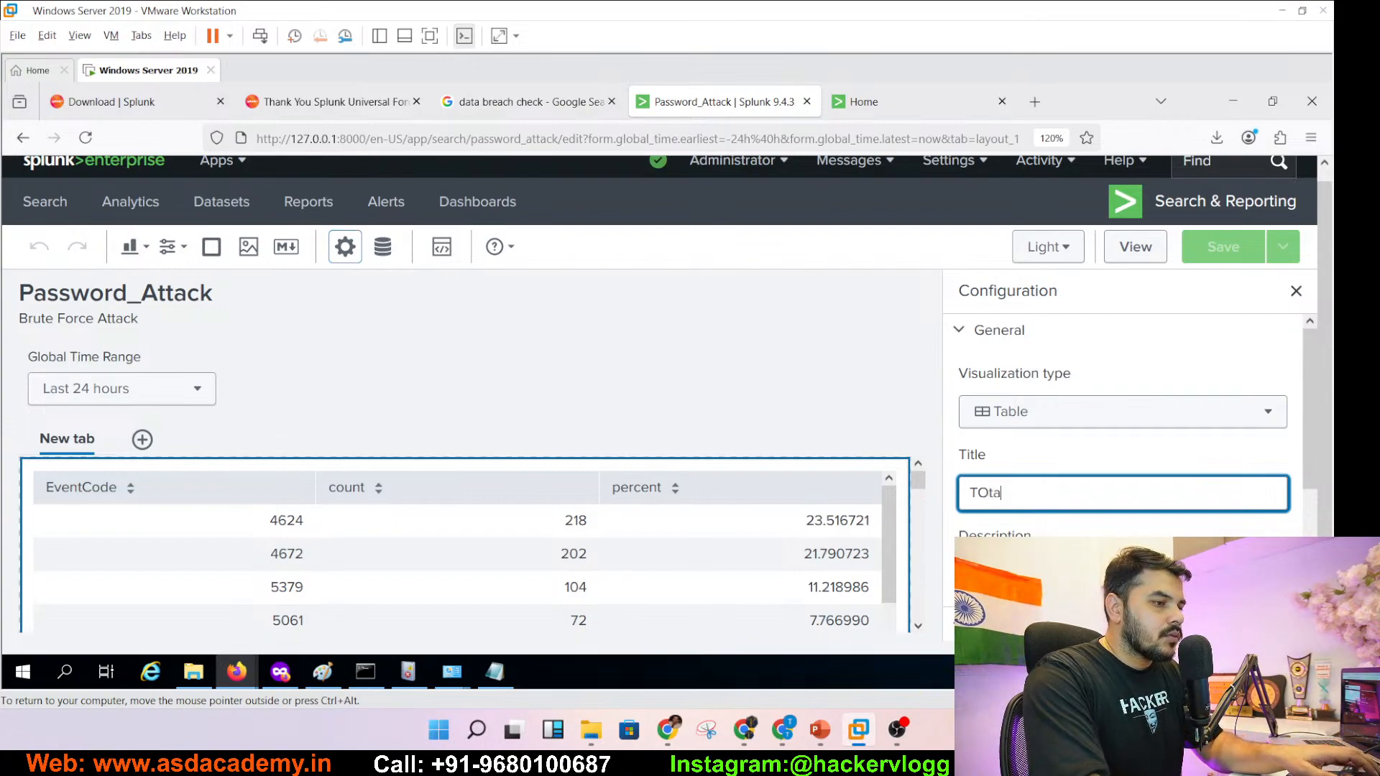
key(BackSpace)
key(BackSpace)
text(op 1)
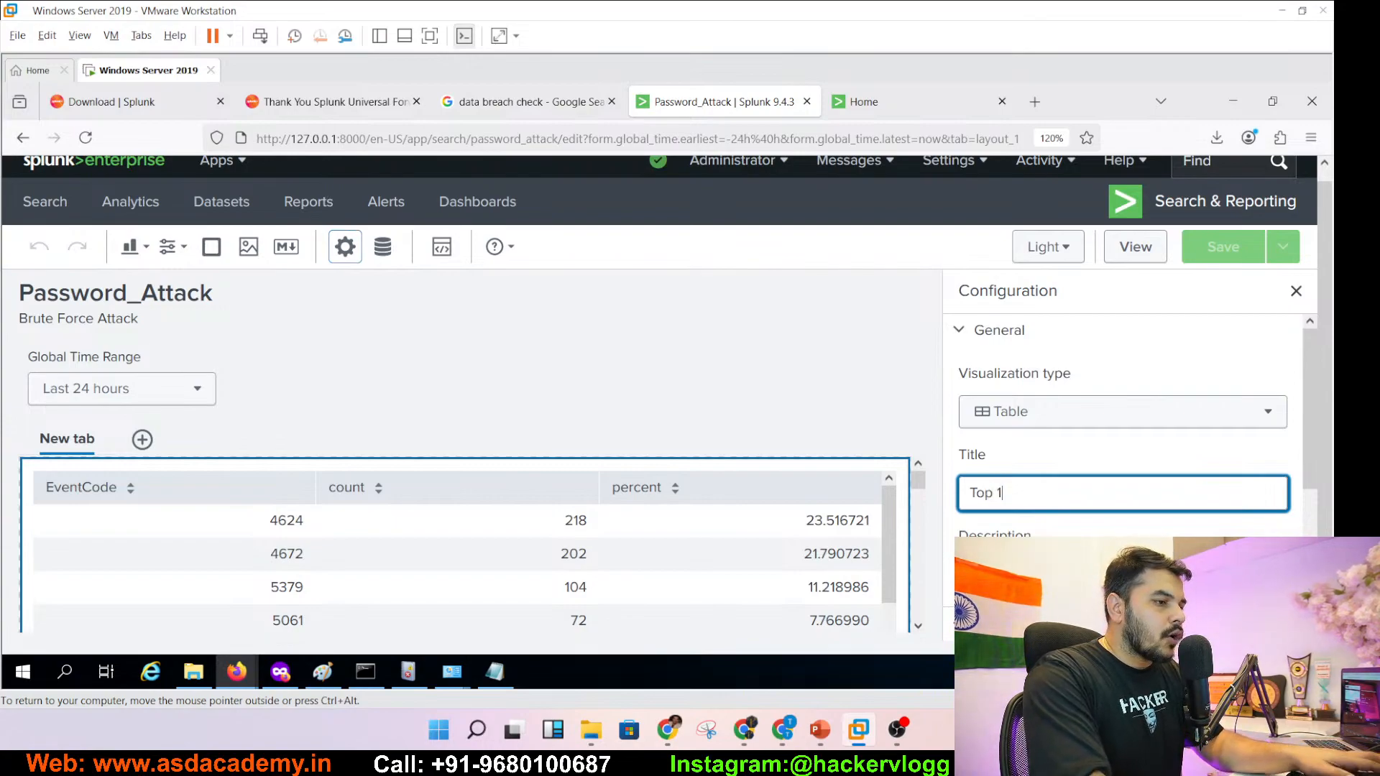
text(0 Event)
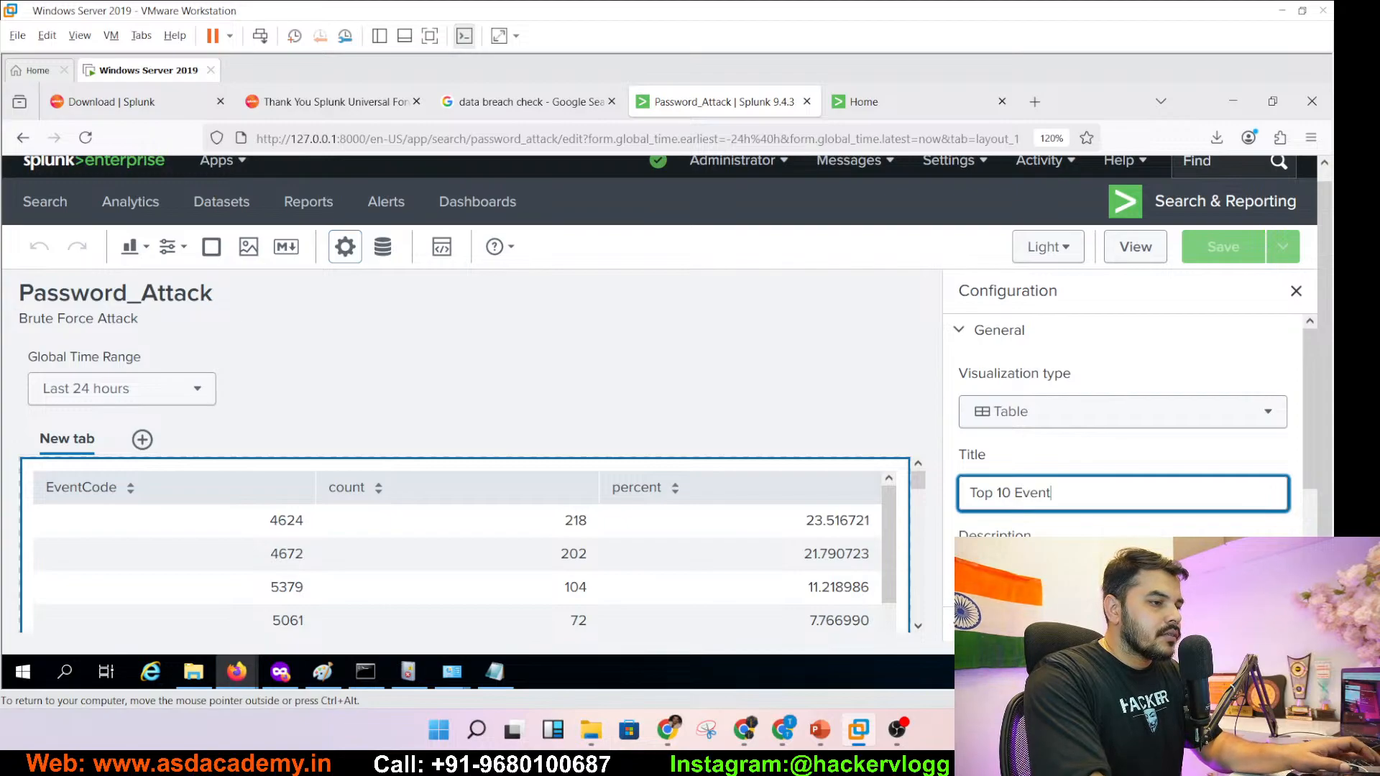
key(Return)
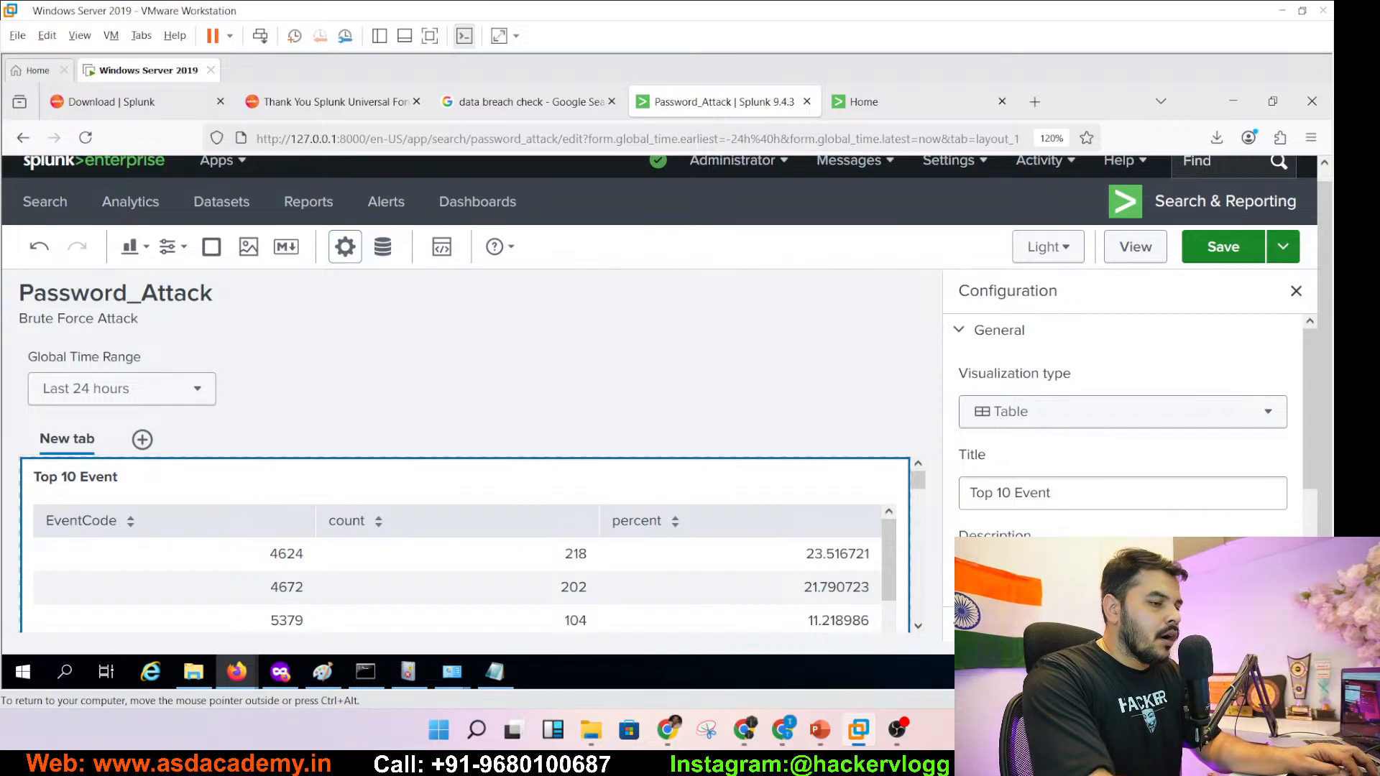
- Change the Top 10 Event panel to a column chart and save the dashboard
click(1081, 410)
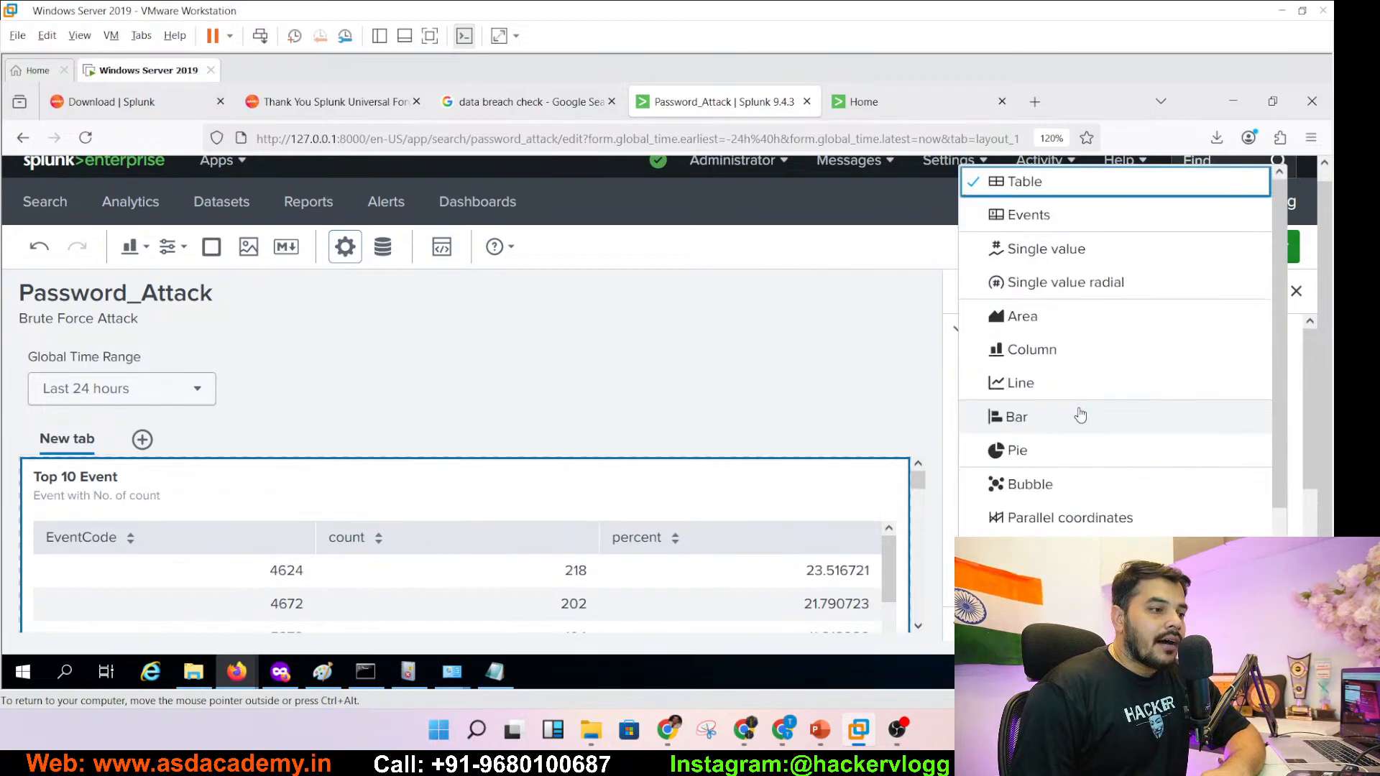
click(1032, 351)
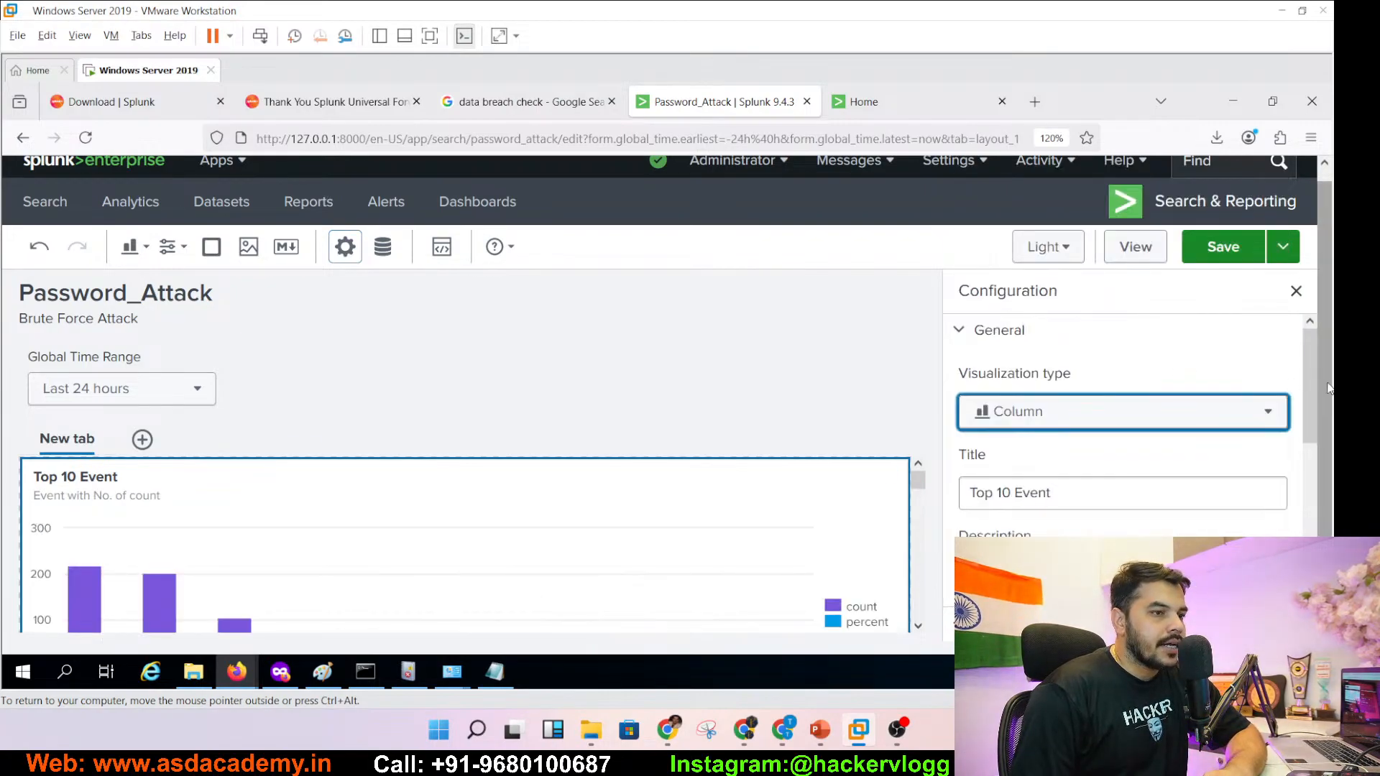
scroll(1313, 376, down, 2)
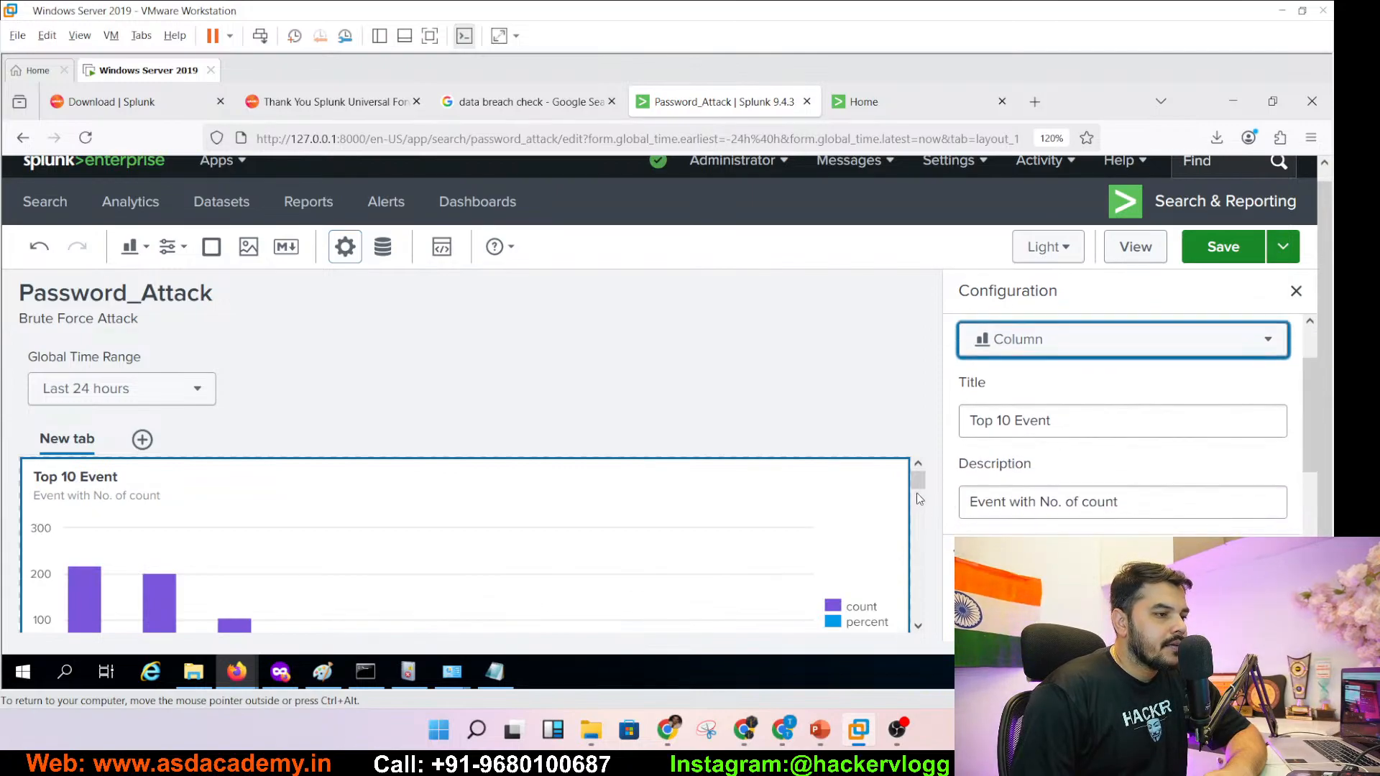
scroll(923, 491, down, 1)
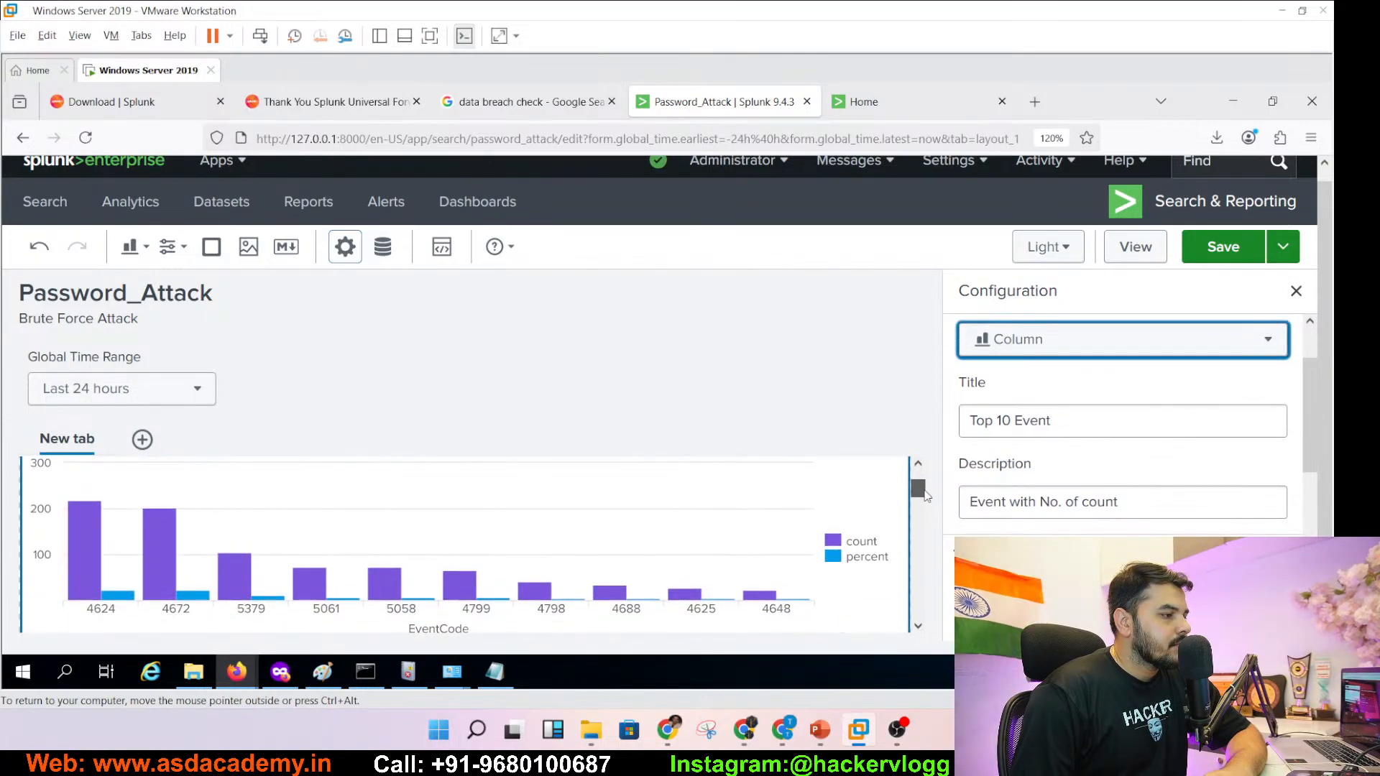
click(1225, 263)
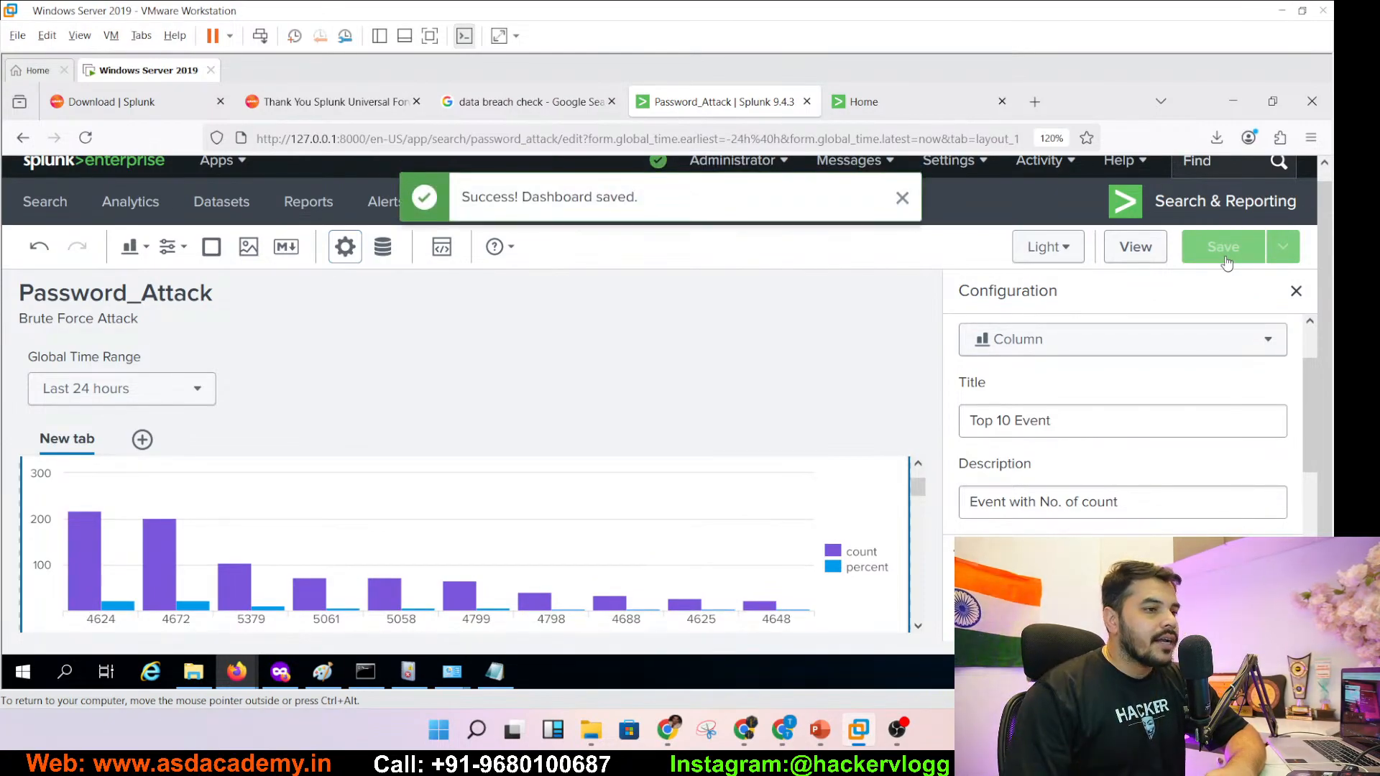
scroll(921, 519, down, 2)
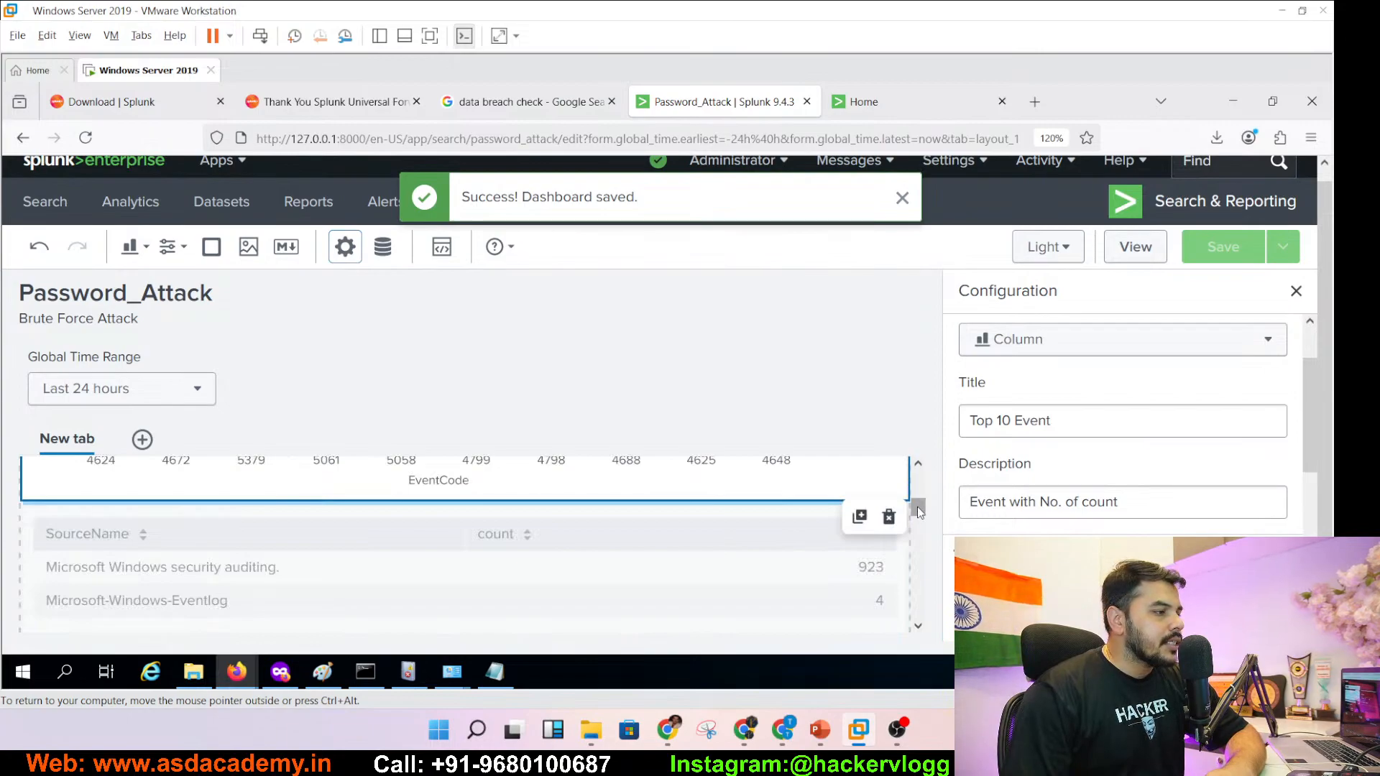
scroll(919, 511, up, 3)
- Open the SourceName count table's title field, then show slide 116's sort - _time query
scroll(710, 560, down, 3)
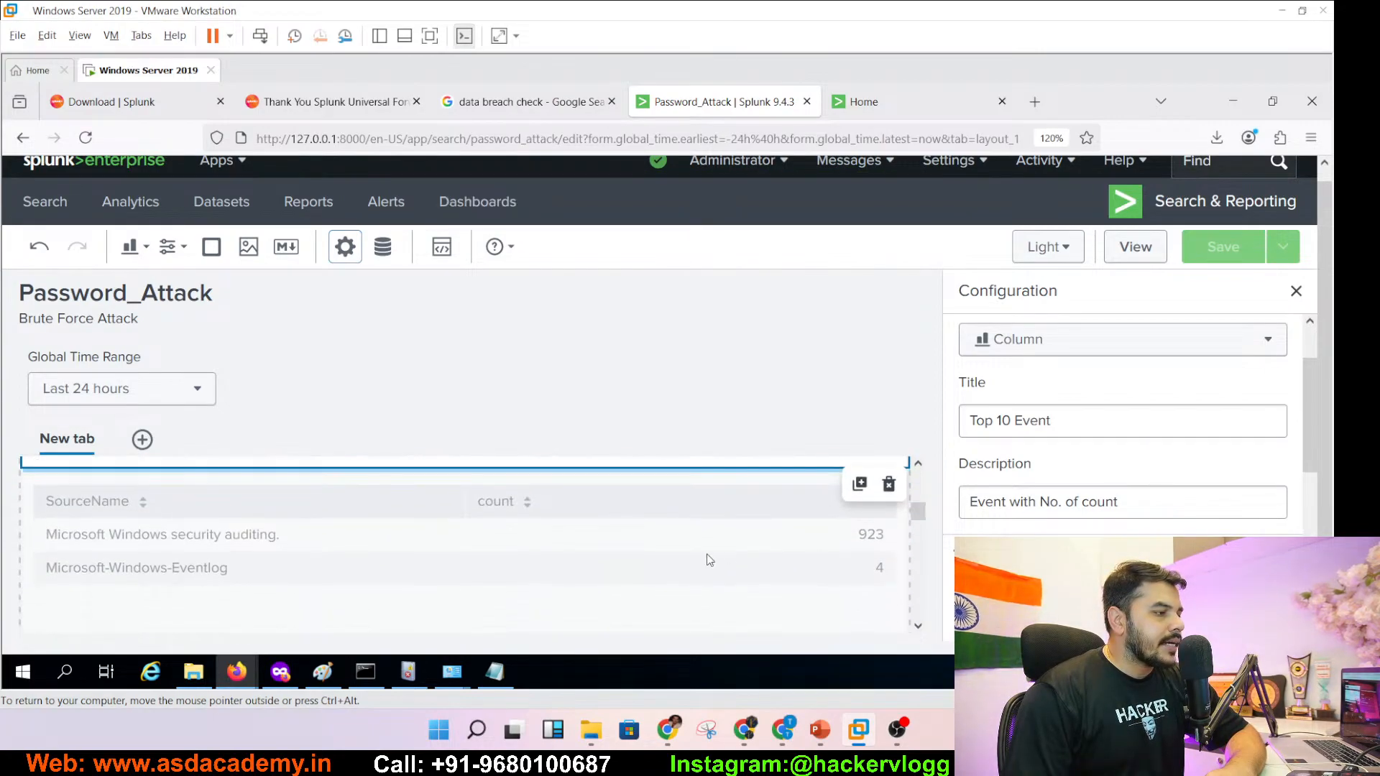
click(685, 563)
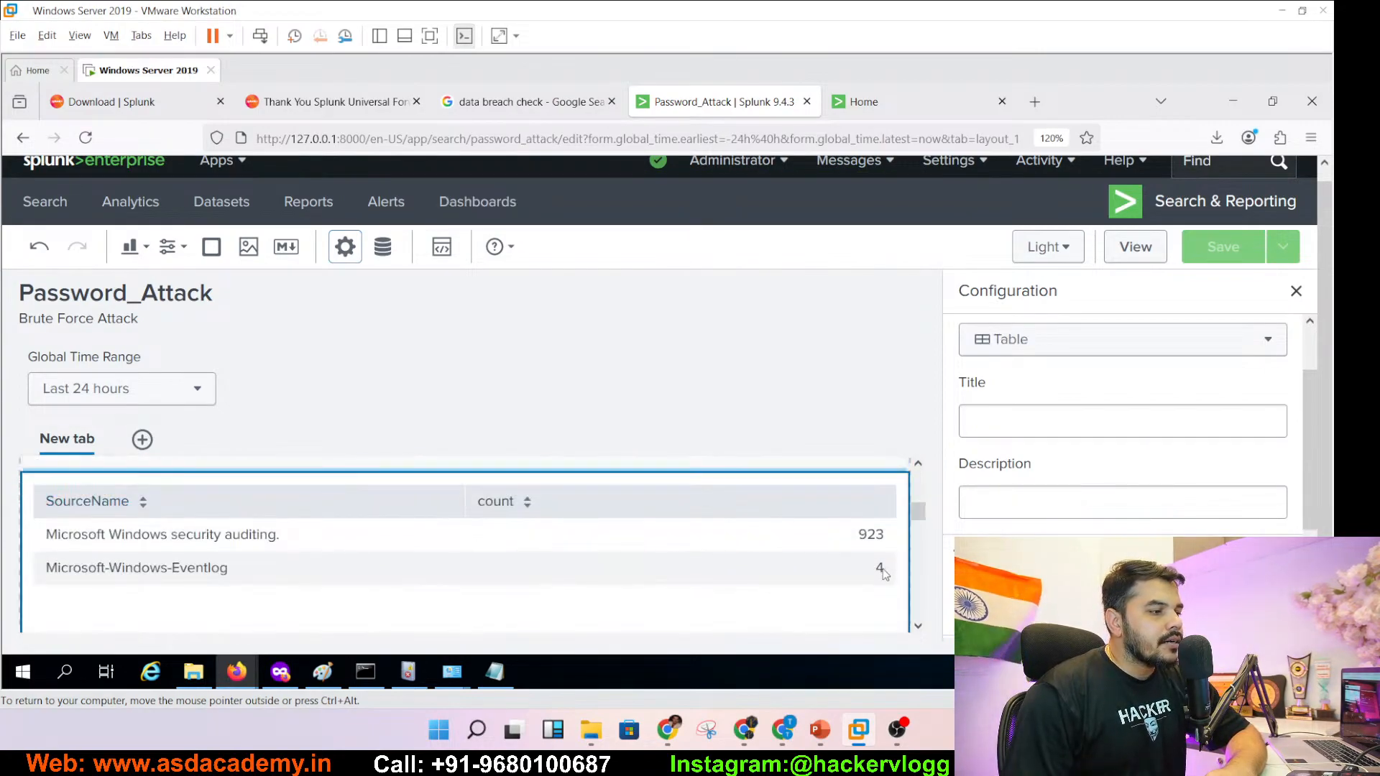
click(1026, 415)
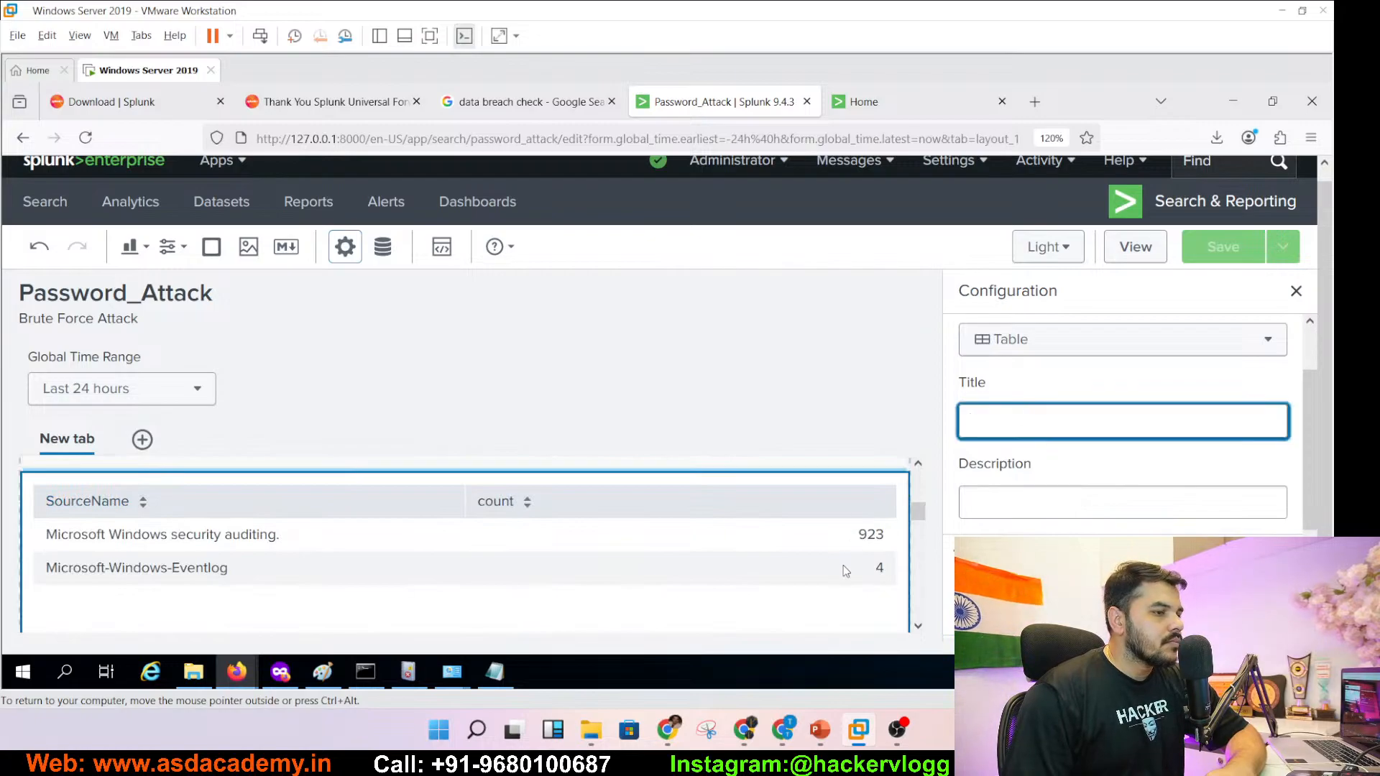
drag(919, 516, 917, 511)
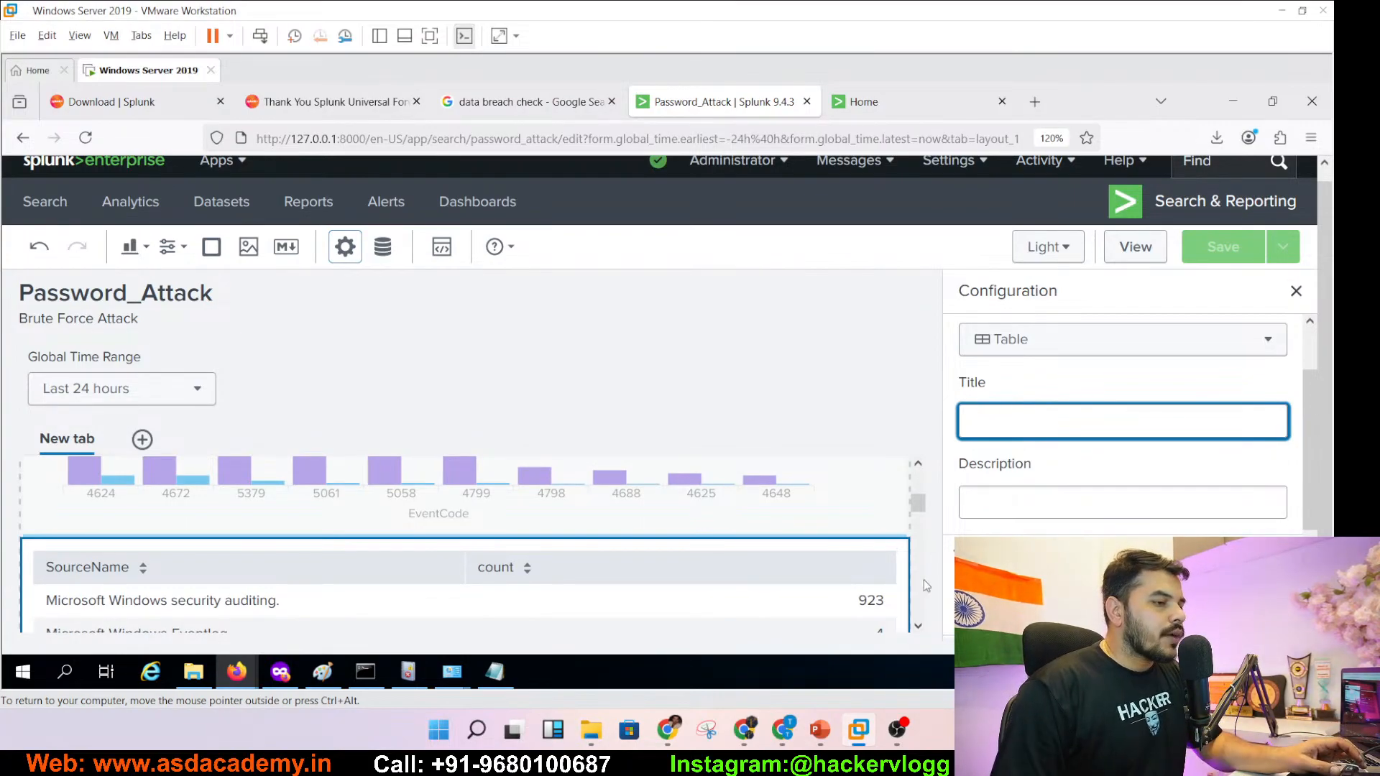
click(821, 730)
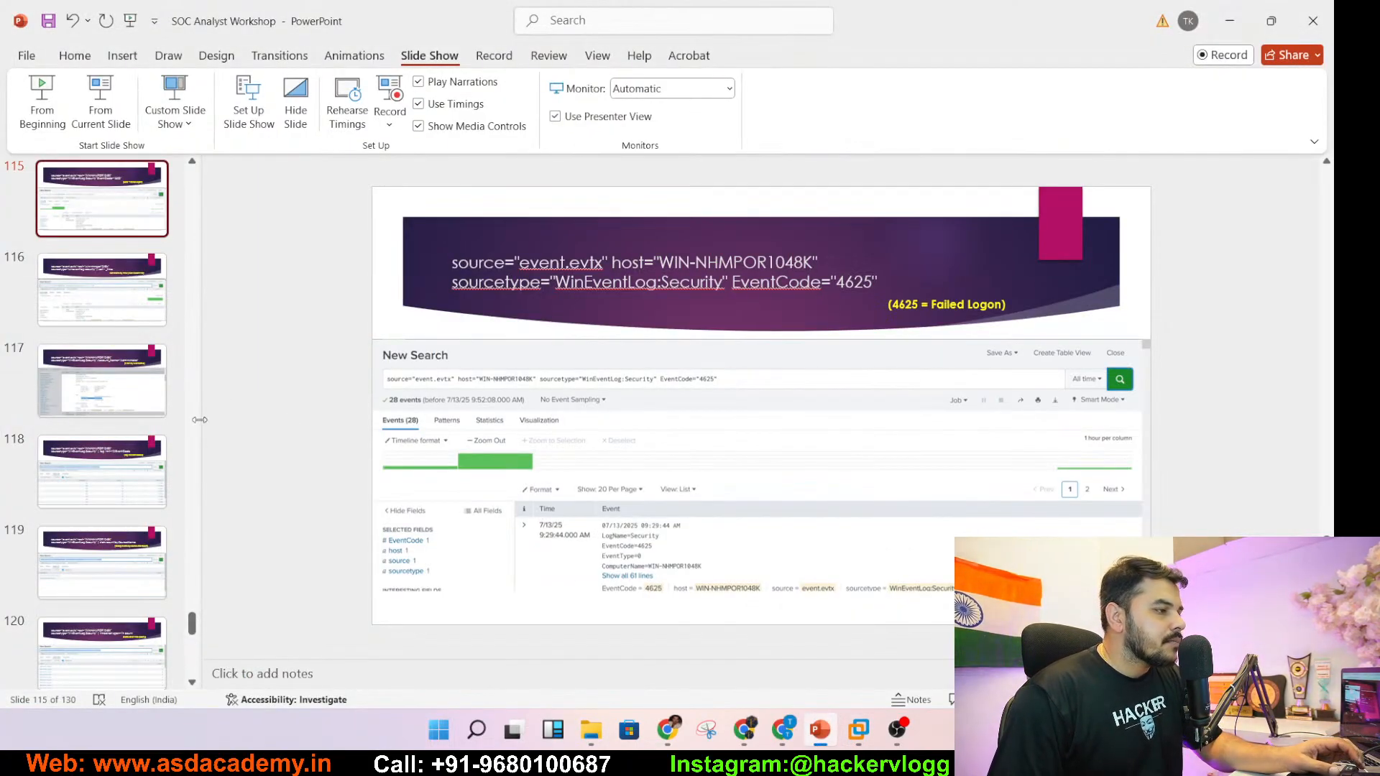
click(108, 322)
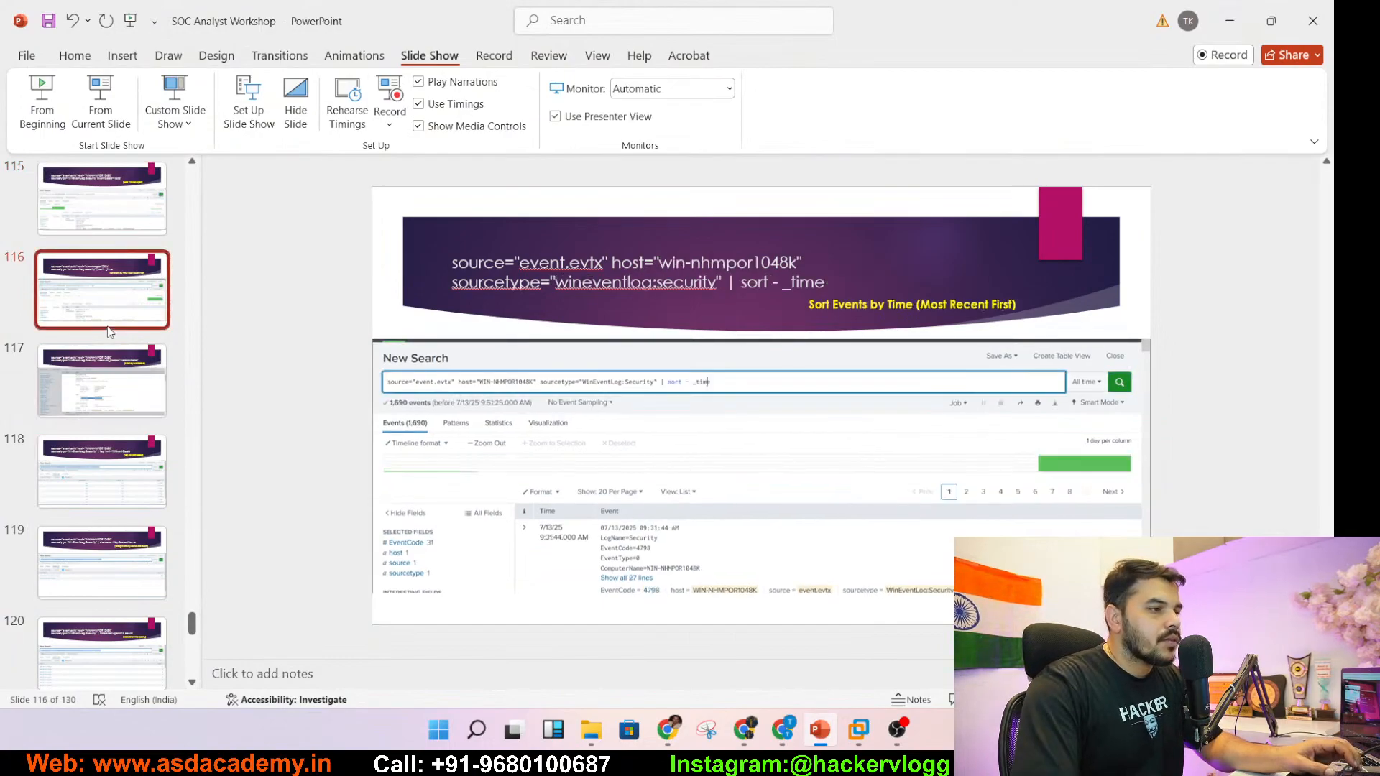
- Copy the 'Group Events by Source and Count' caption from slide 119 and return to Splunk
key(Down)
key(Down)
key(Down)
key(Down)
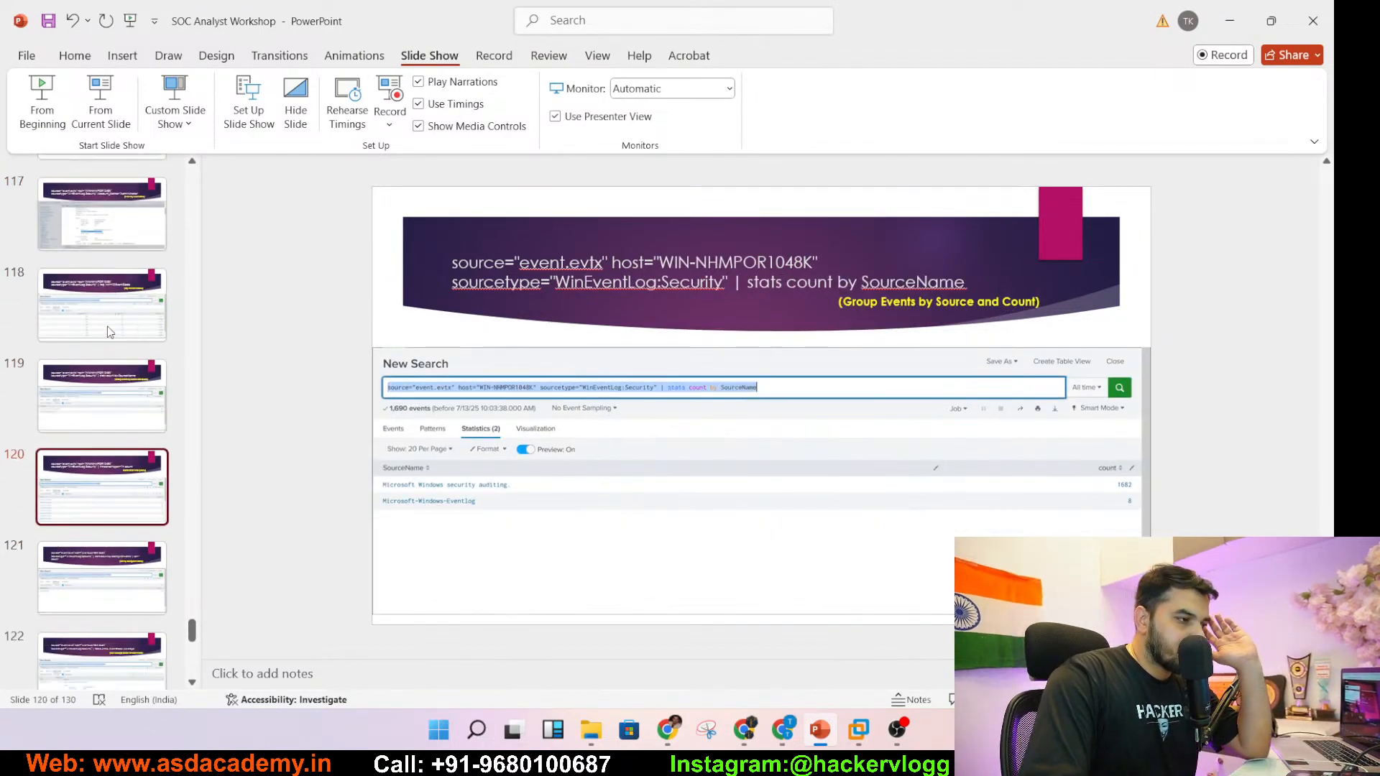
key(Up)
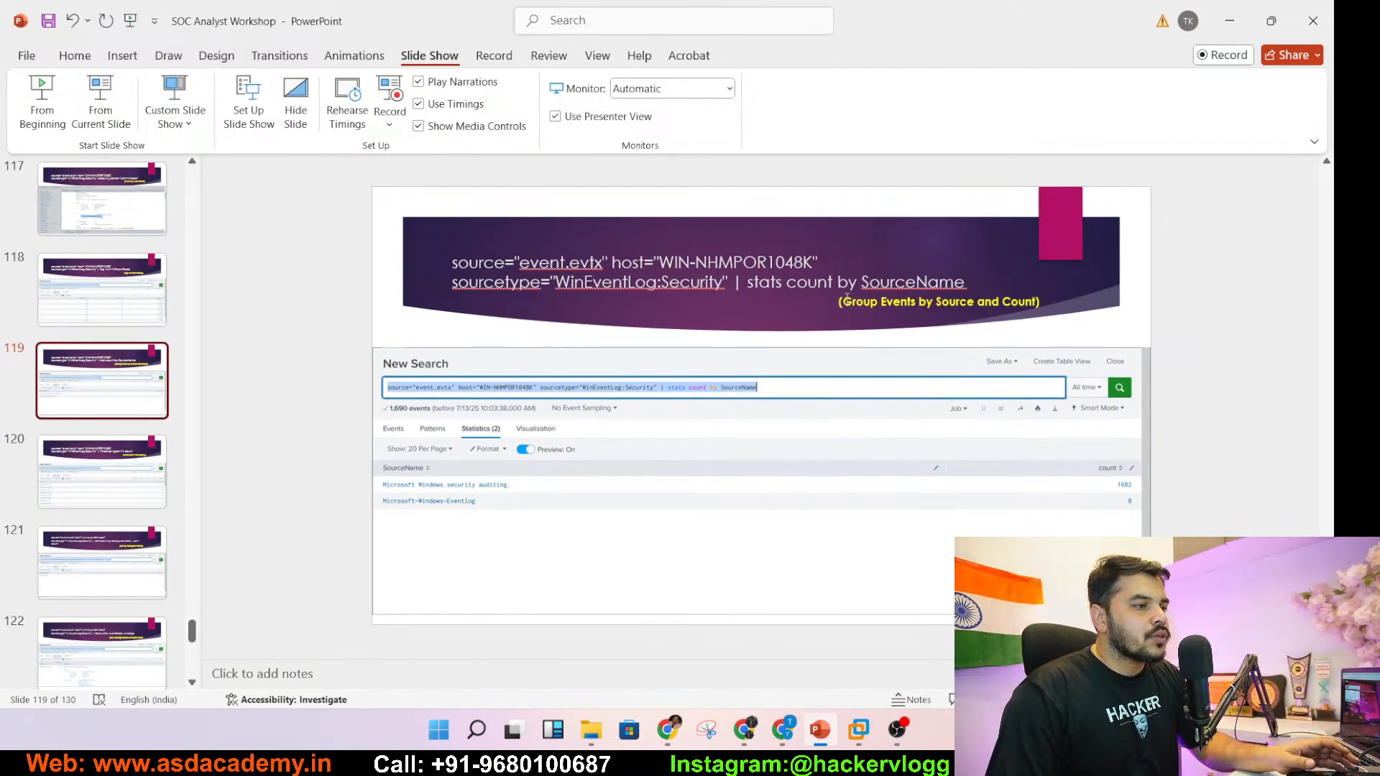
drag(839, 302, 1047, 303)
key(ctrl+c)
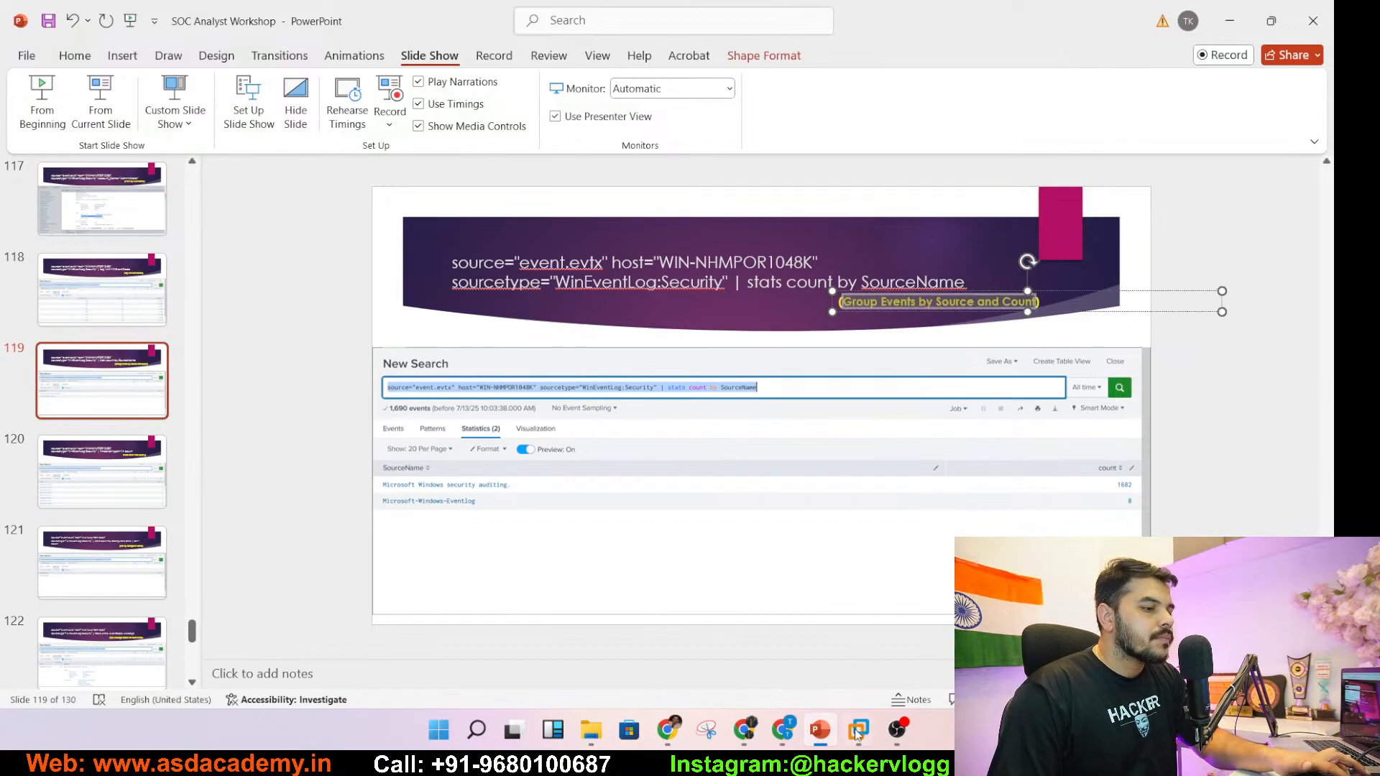
mouse_move(858, 732)
click(906, 618)
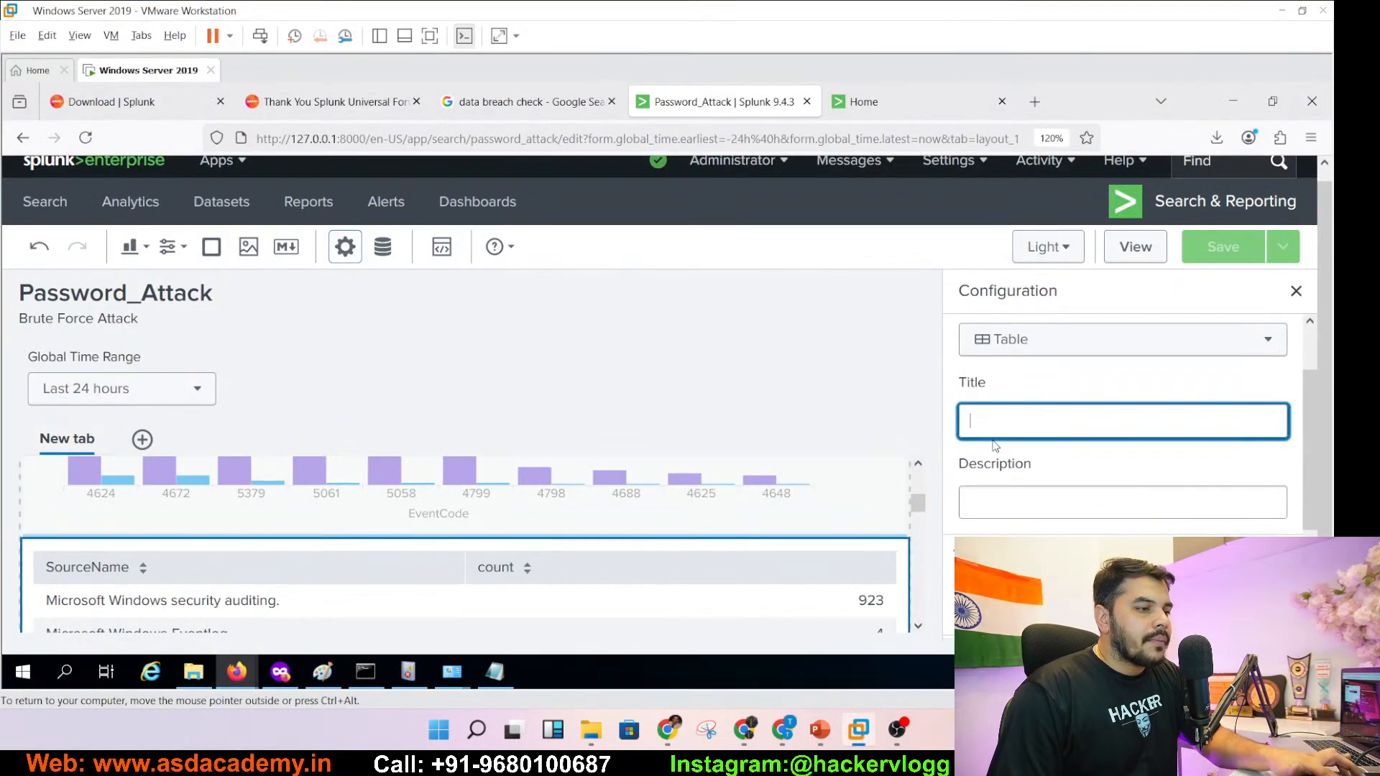
- Title the SourceName panel 'Group Events by Source and Count' without the parentheses
key(ctrl+v)
key(Home)
key(Delete)
key(End)
key(BackSpace)
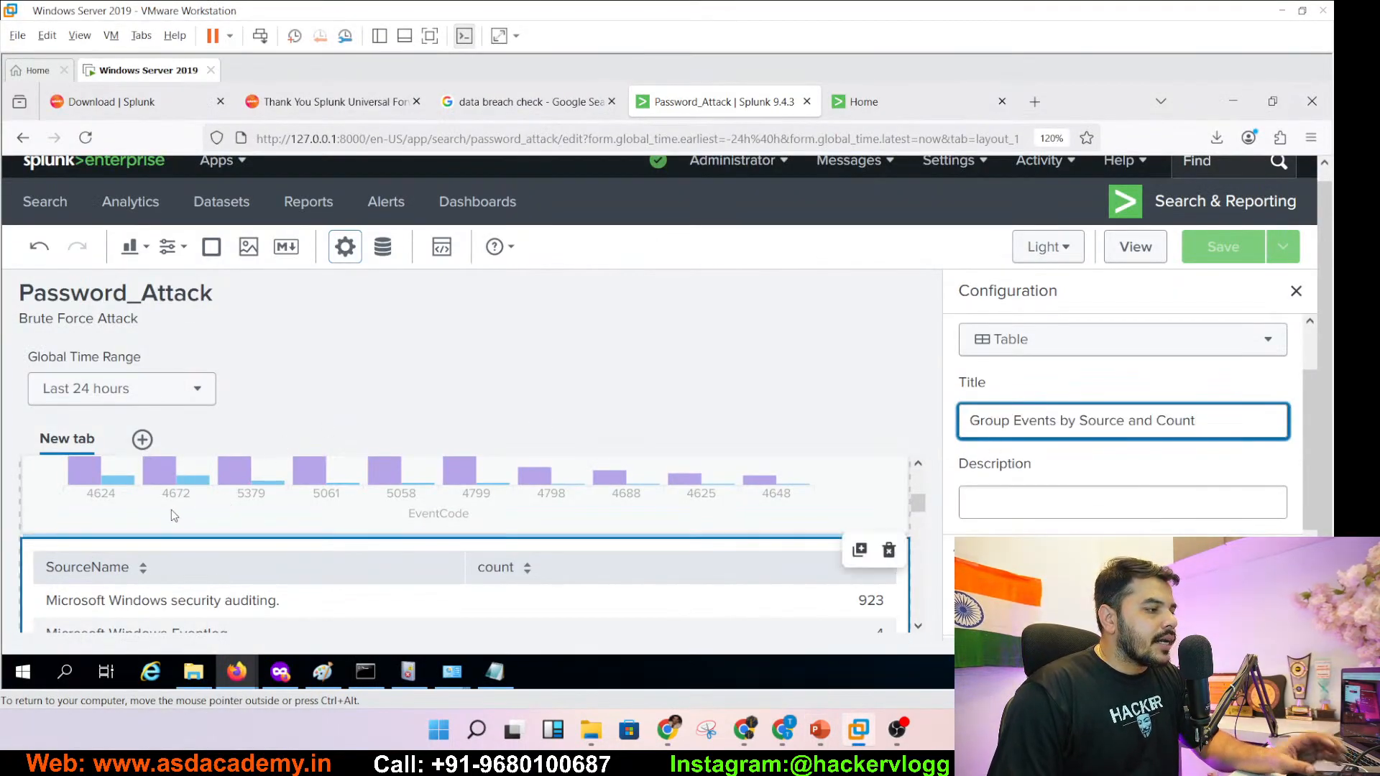
click(1001, 502)
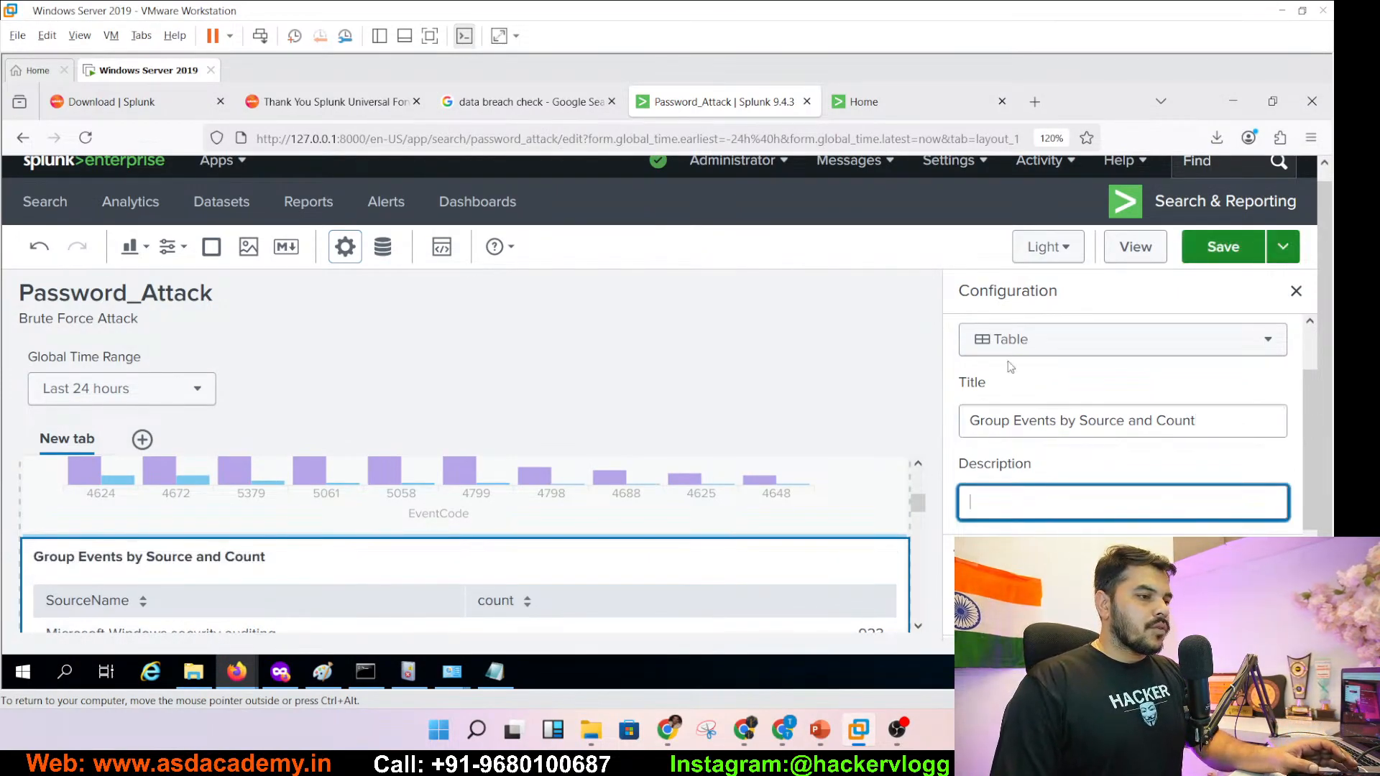
- Change the source table to a Pie chart and save the dashboard
click(1026, 339)
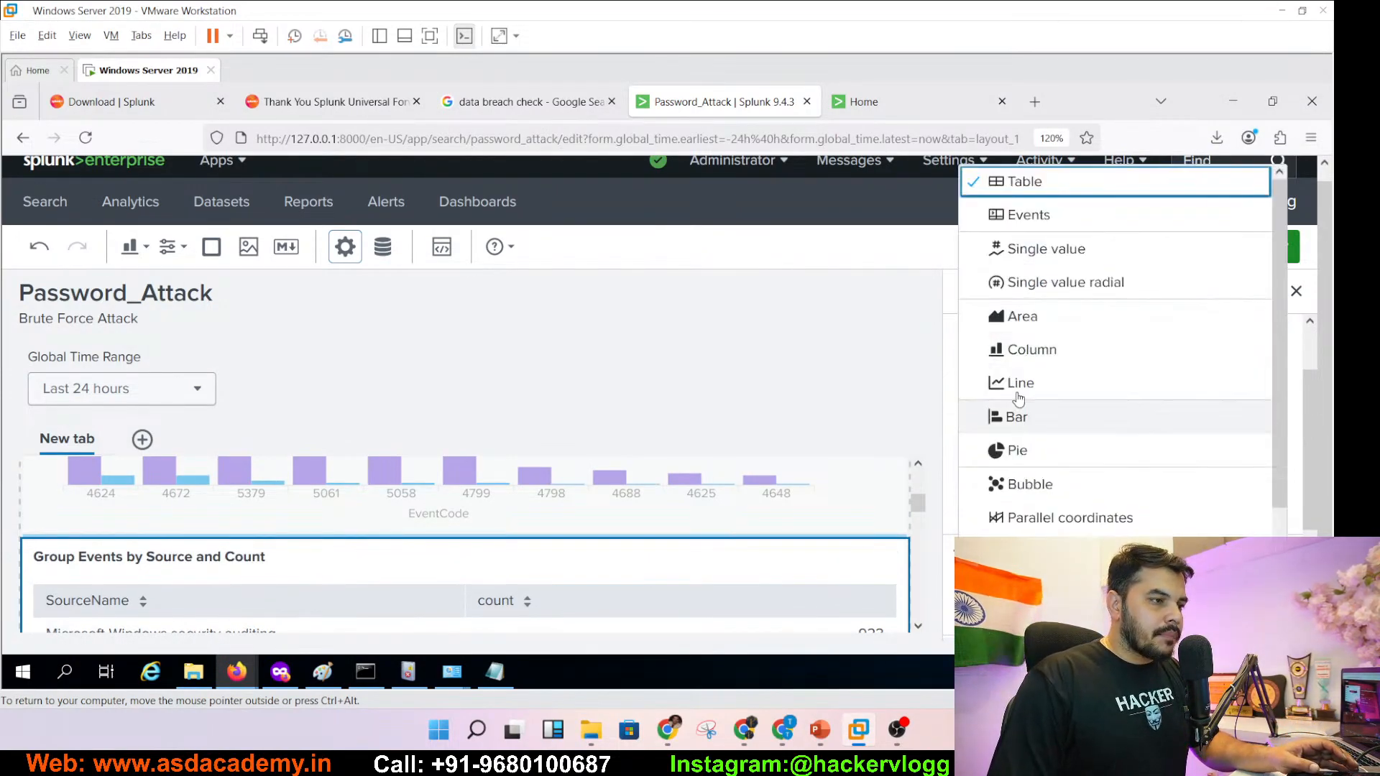
click(1015, 460)
drag(1314, 415, 1310, 469)
scroll(918, 630, down, 3)
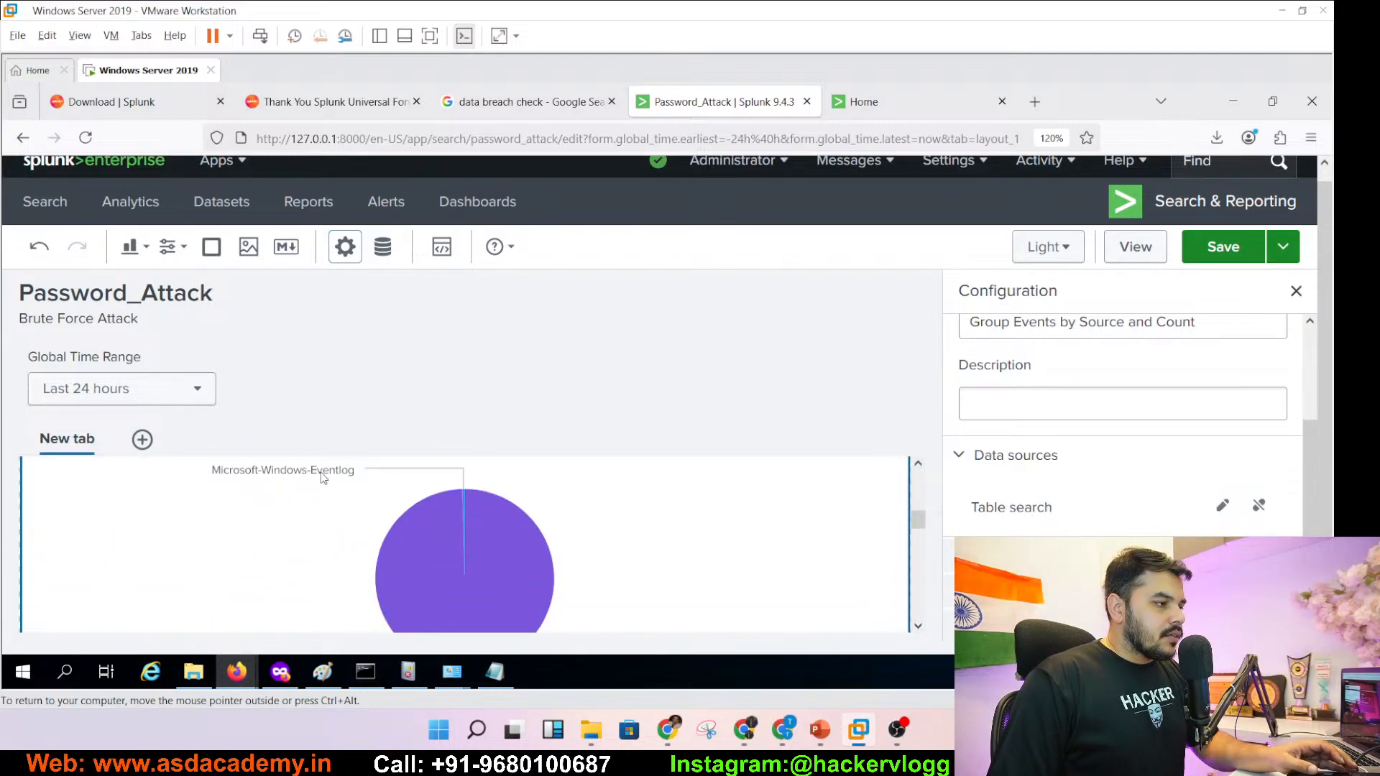
click(918, 627)
scroll(918, 627, down, 2)
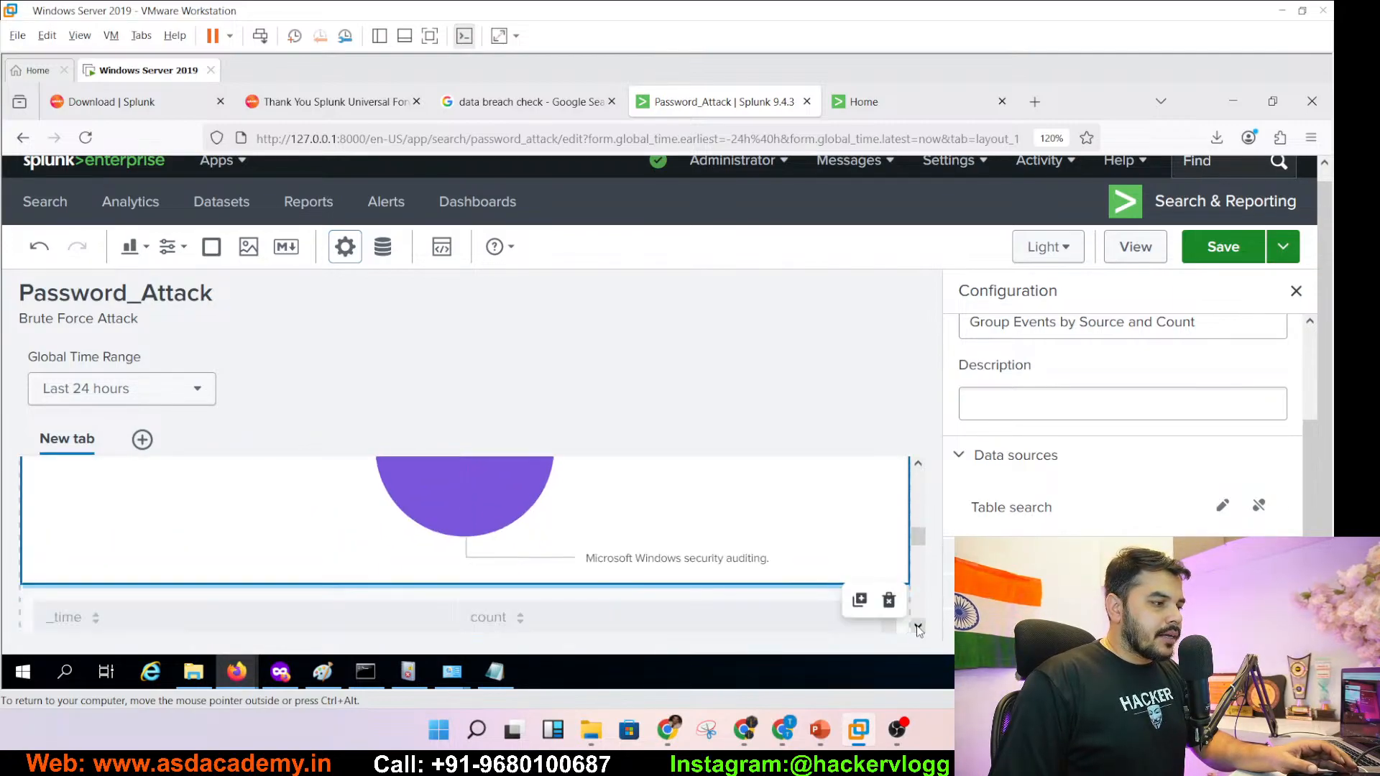
click(1214, 256)
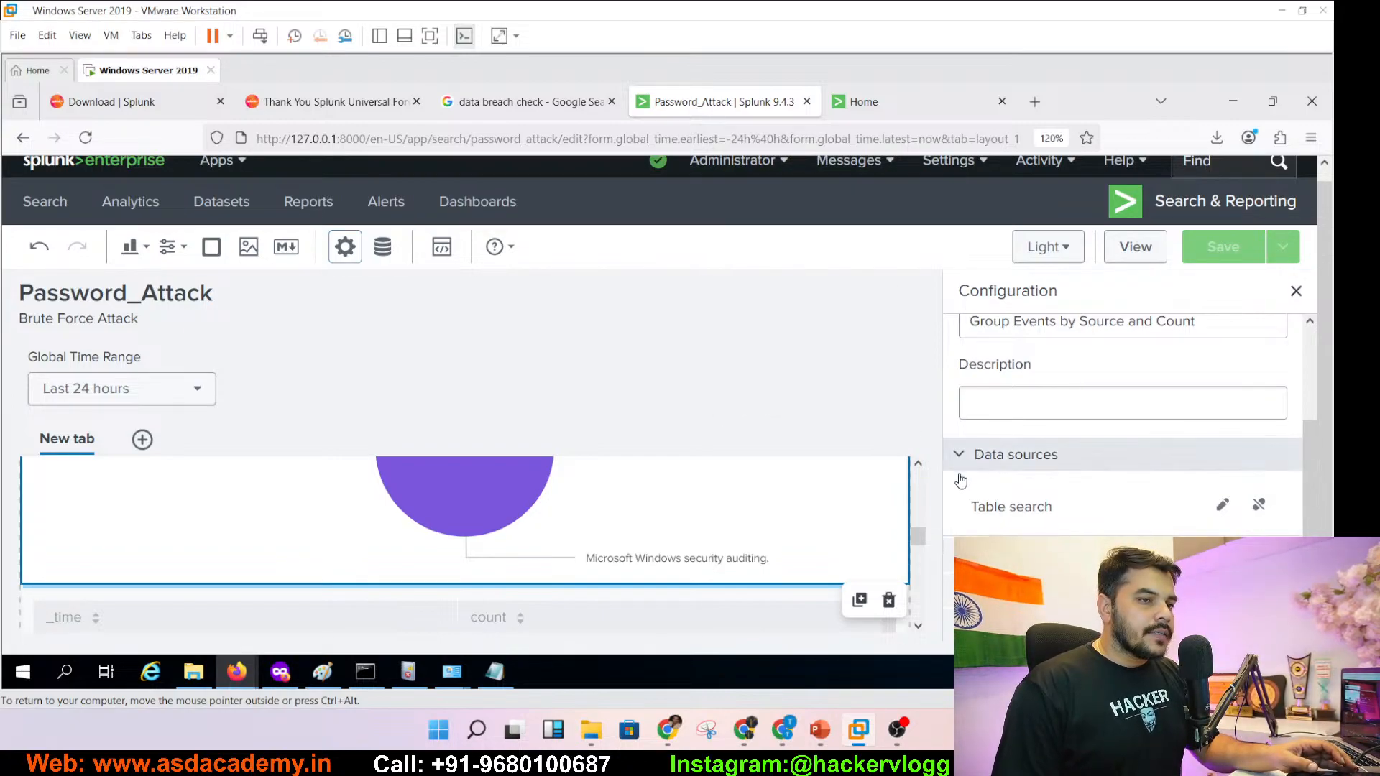
- Select the hourly _time count table panel, then go back to the slides
scroll(918, 631, down, 5)
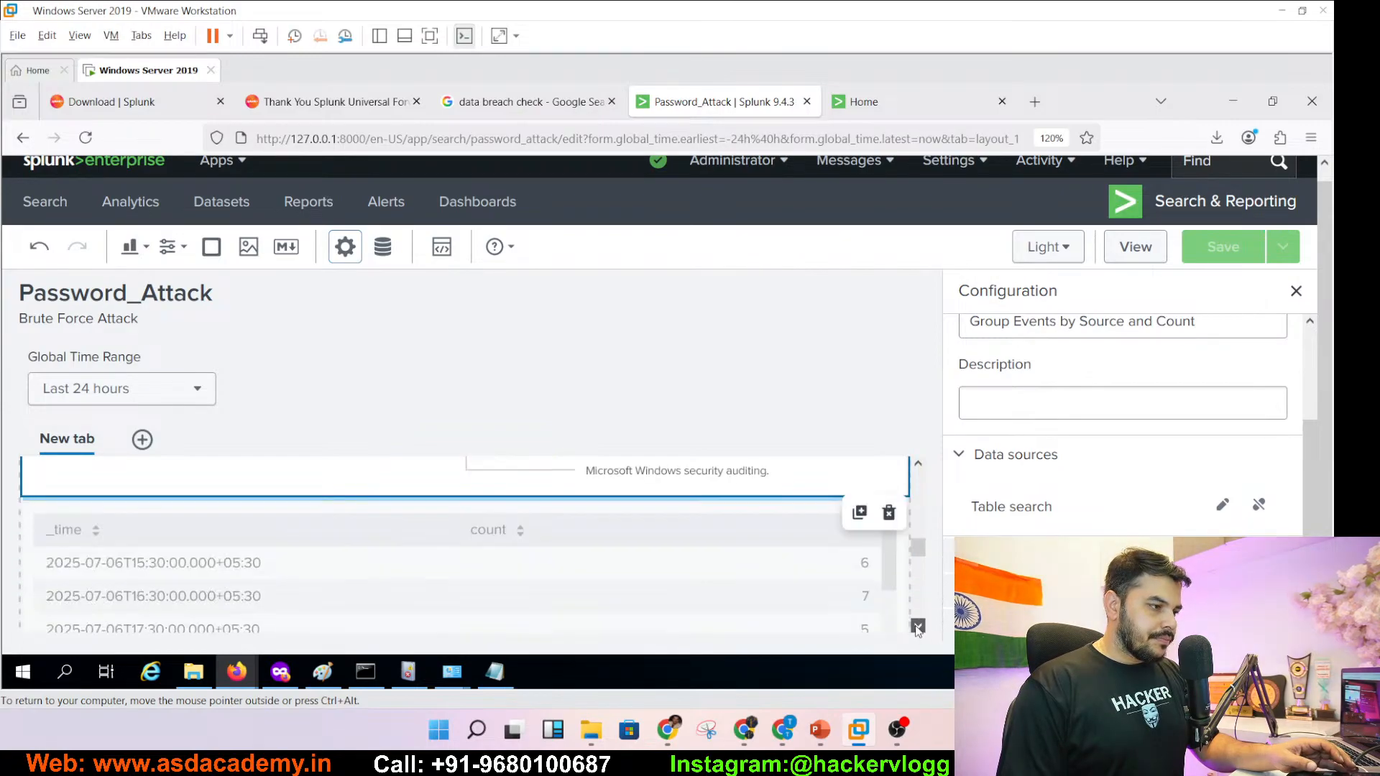
scroll(919, 469, up, 1)
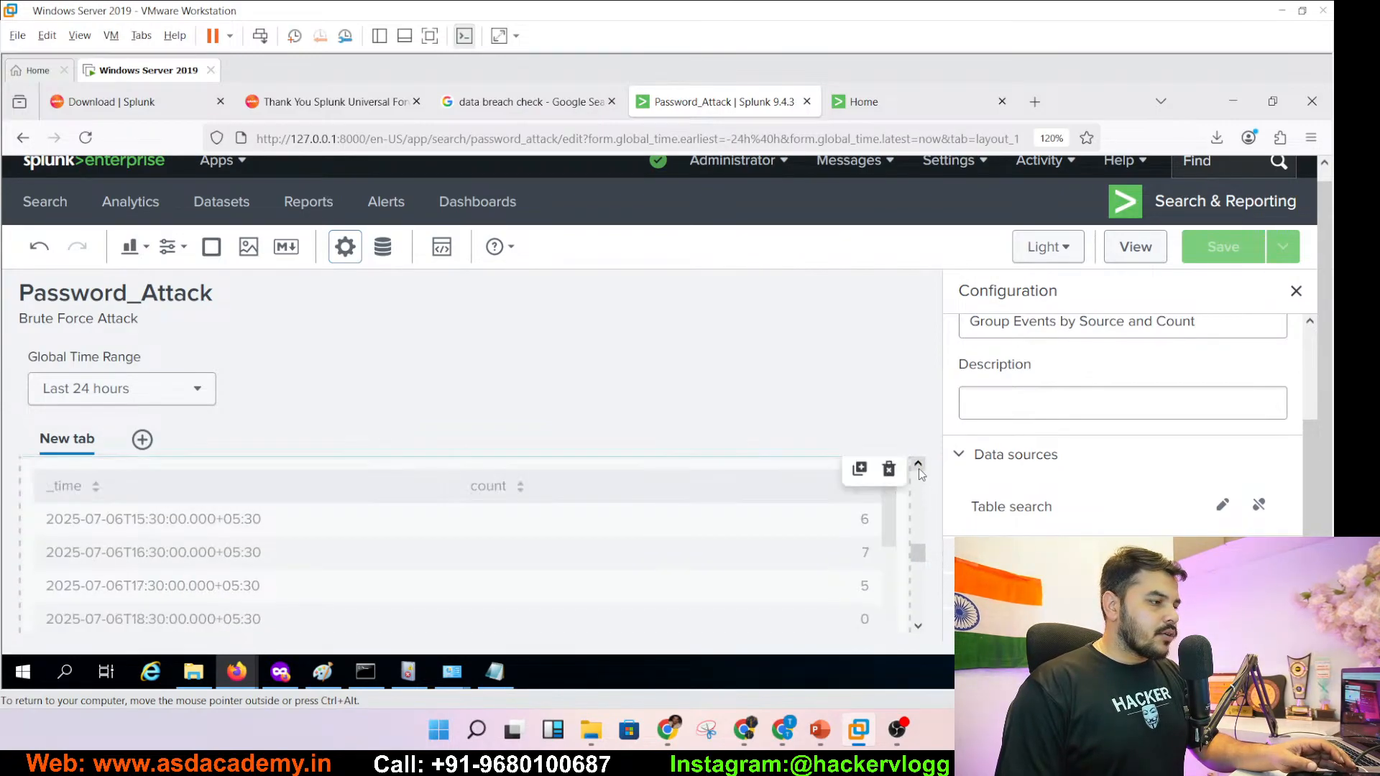
click(632, 610)
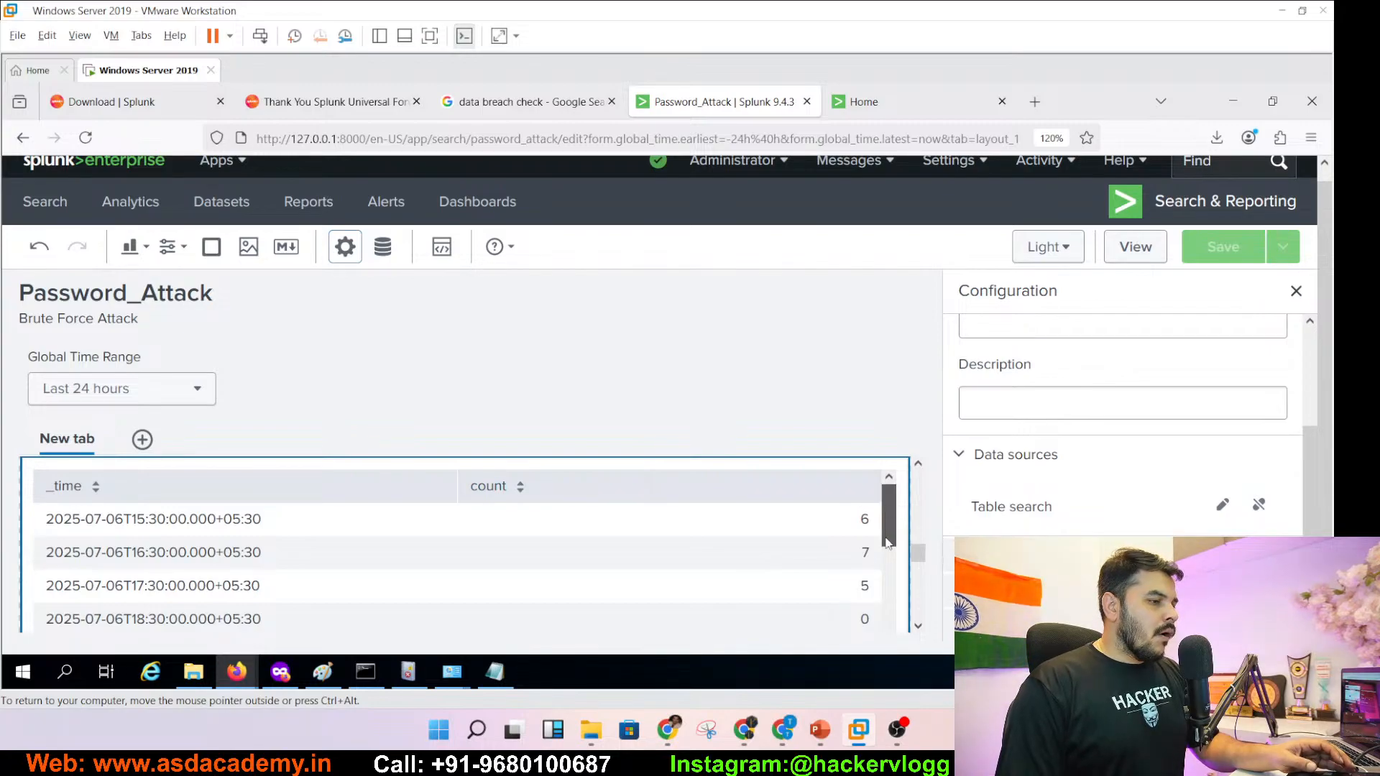
mouse_move(886, 511)
mouse_down()
mouse_move(873, 646)
mouse_move(887, 624)
mouse_move(884, 499)
mouse_up()
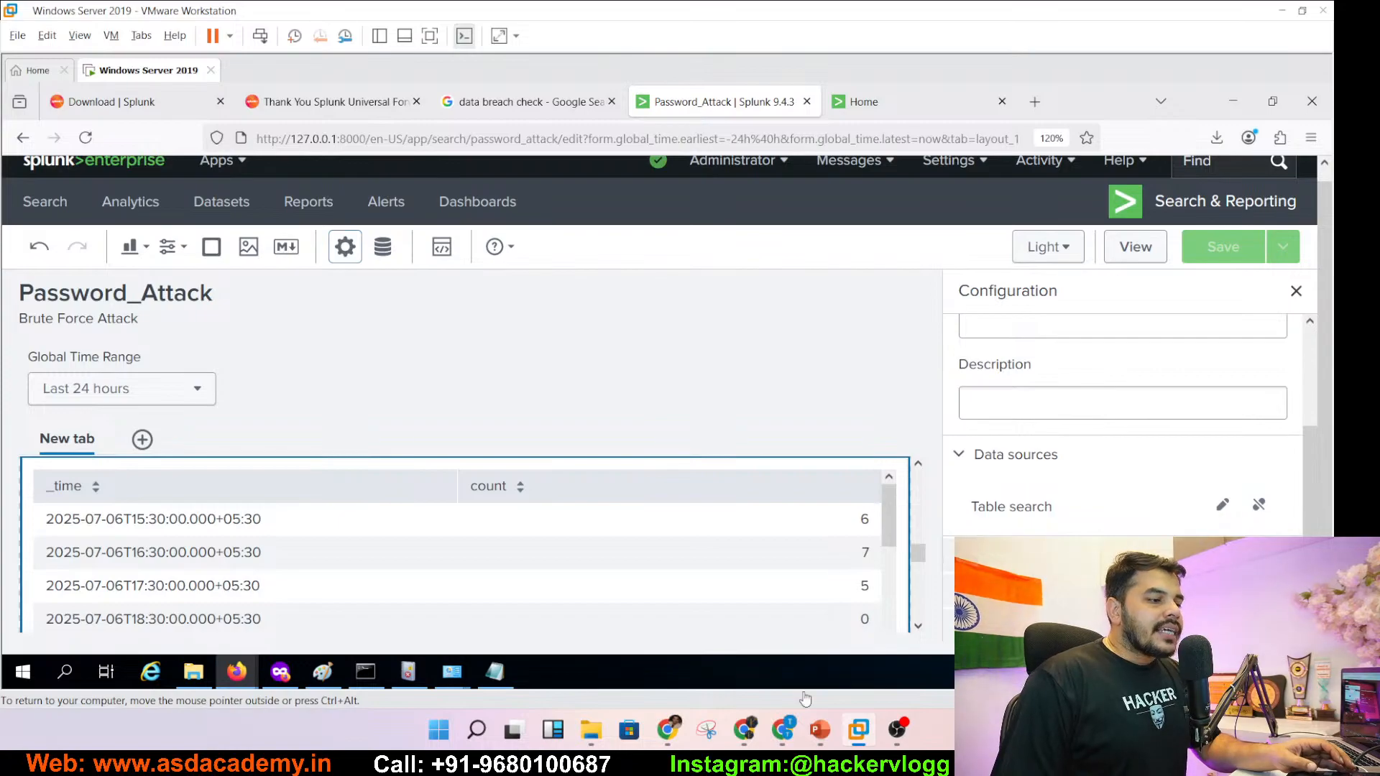
click(820, 730)
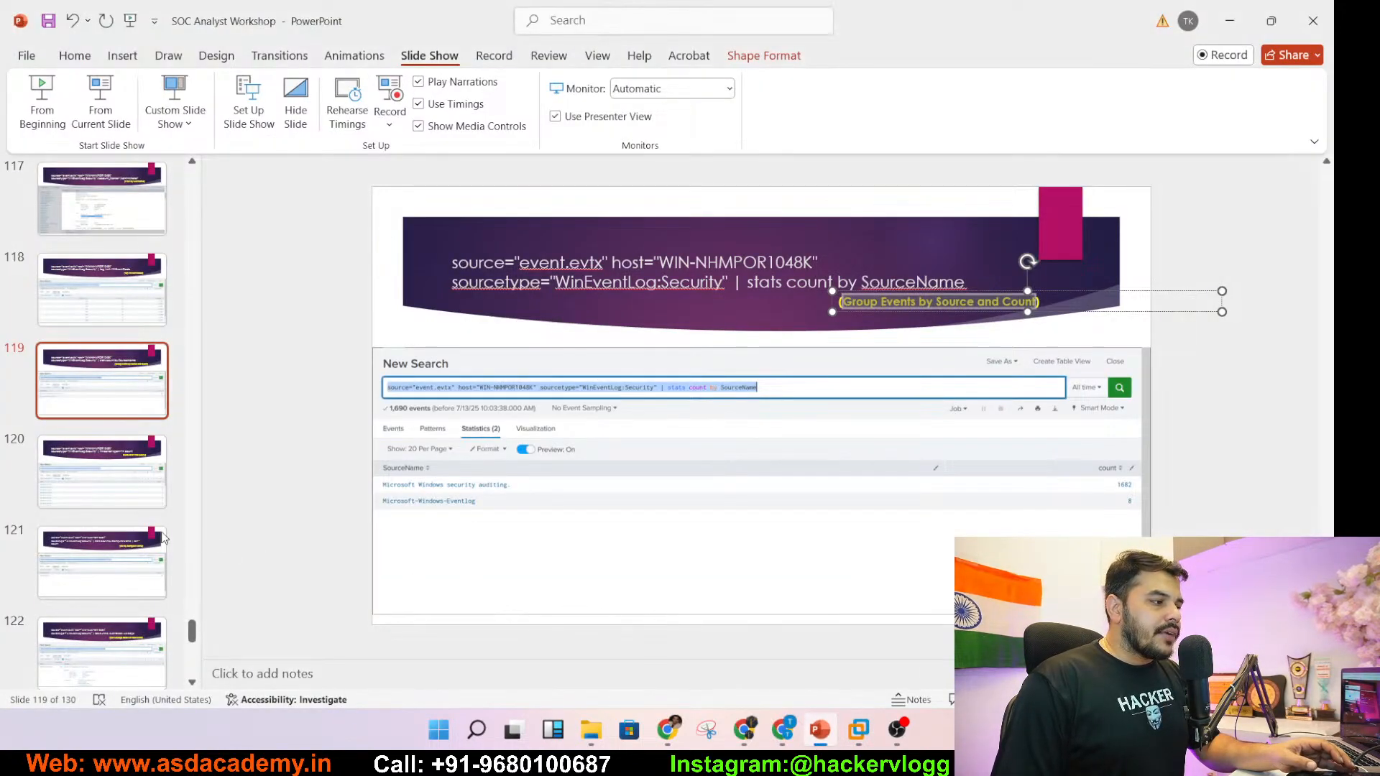
- Open slide 120 and select its 'Events Over Time (Hourly)' caption
click(138, 503)
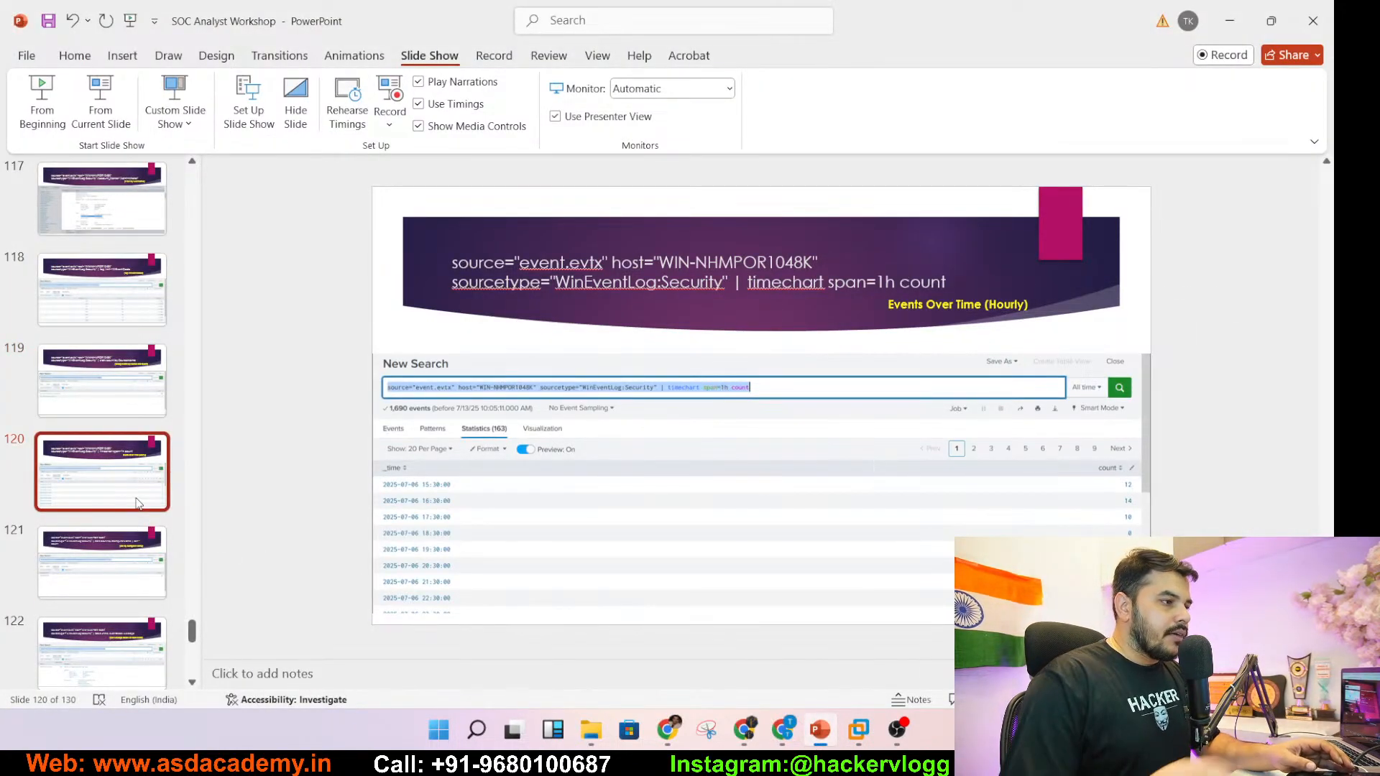
click(884, 314)
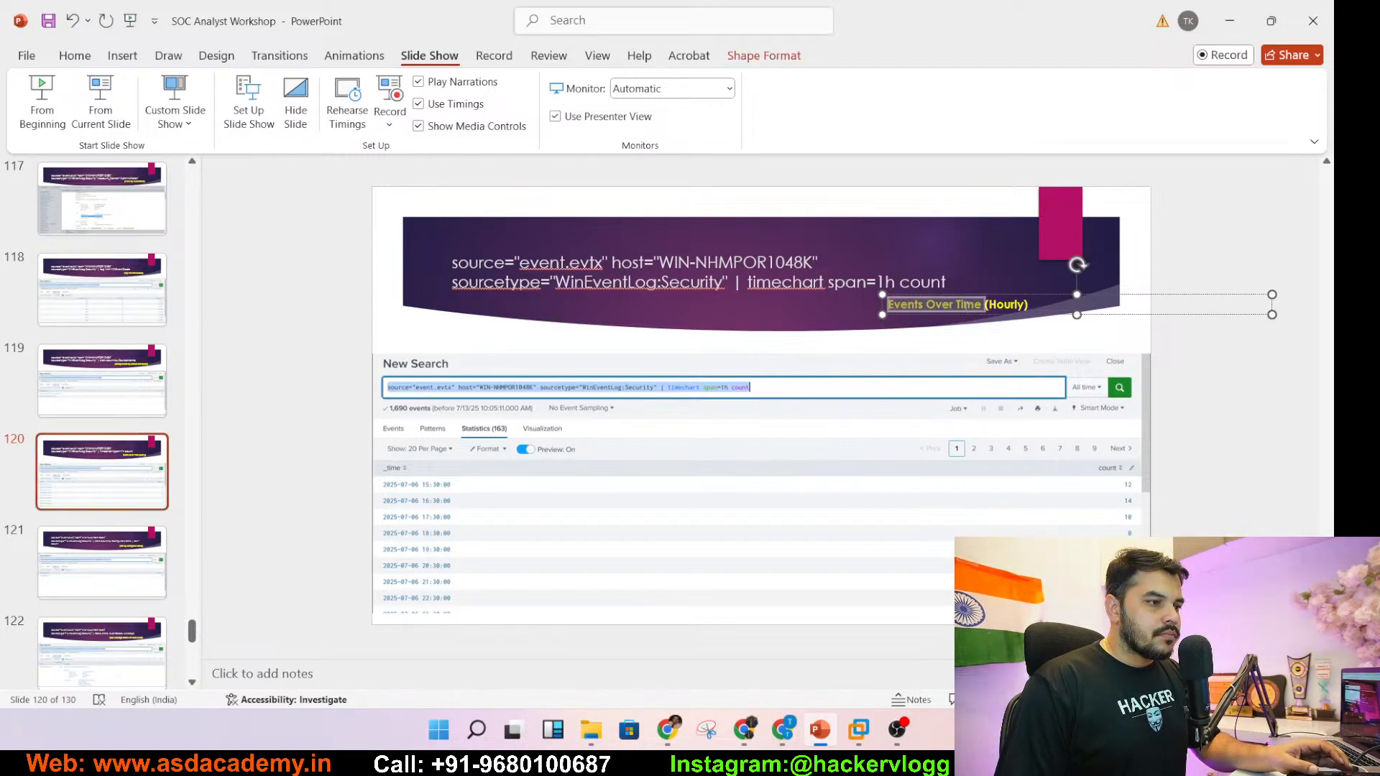
- Title the hourly count table 'Events Over Time' with the description 'Per Hour Basis'
key(alt+Tab)
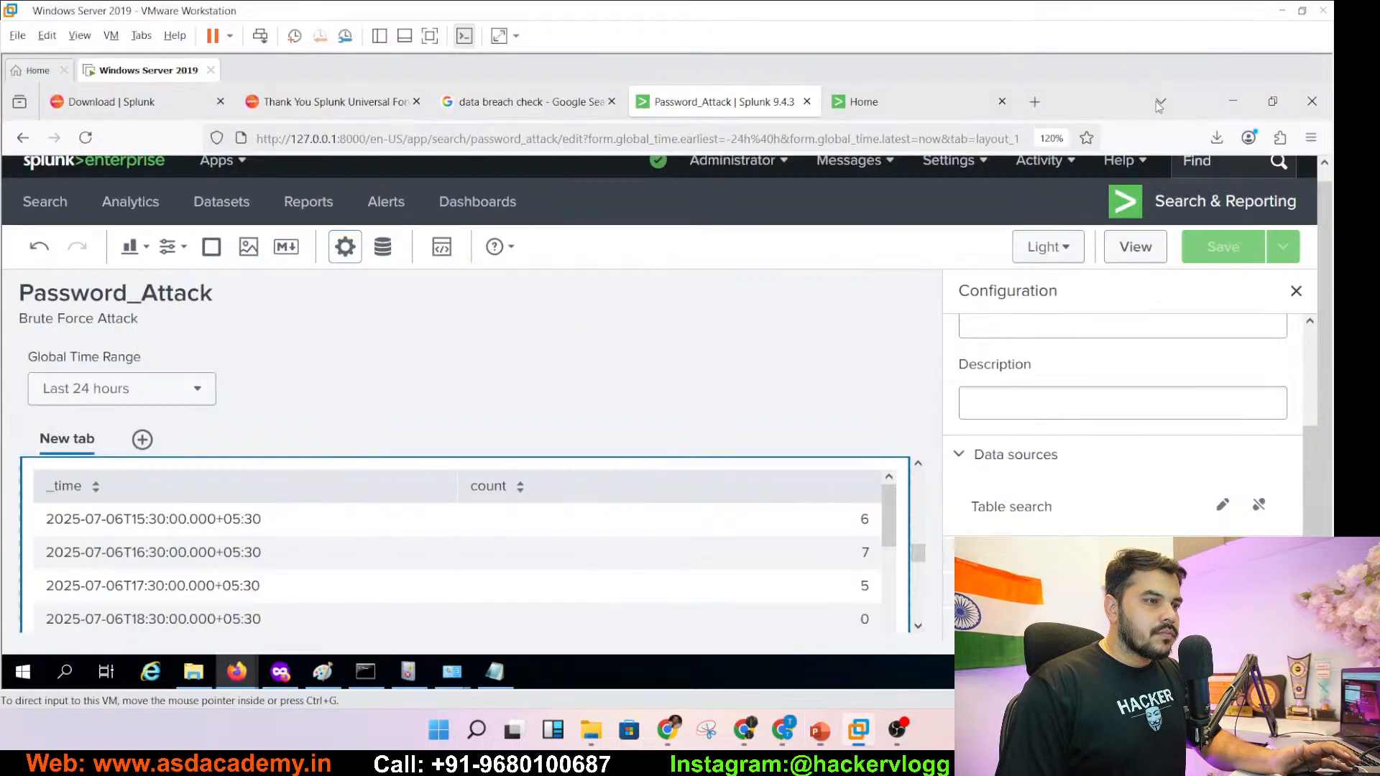
drag(1306, 452, 1310, 367)
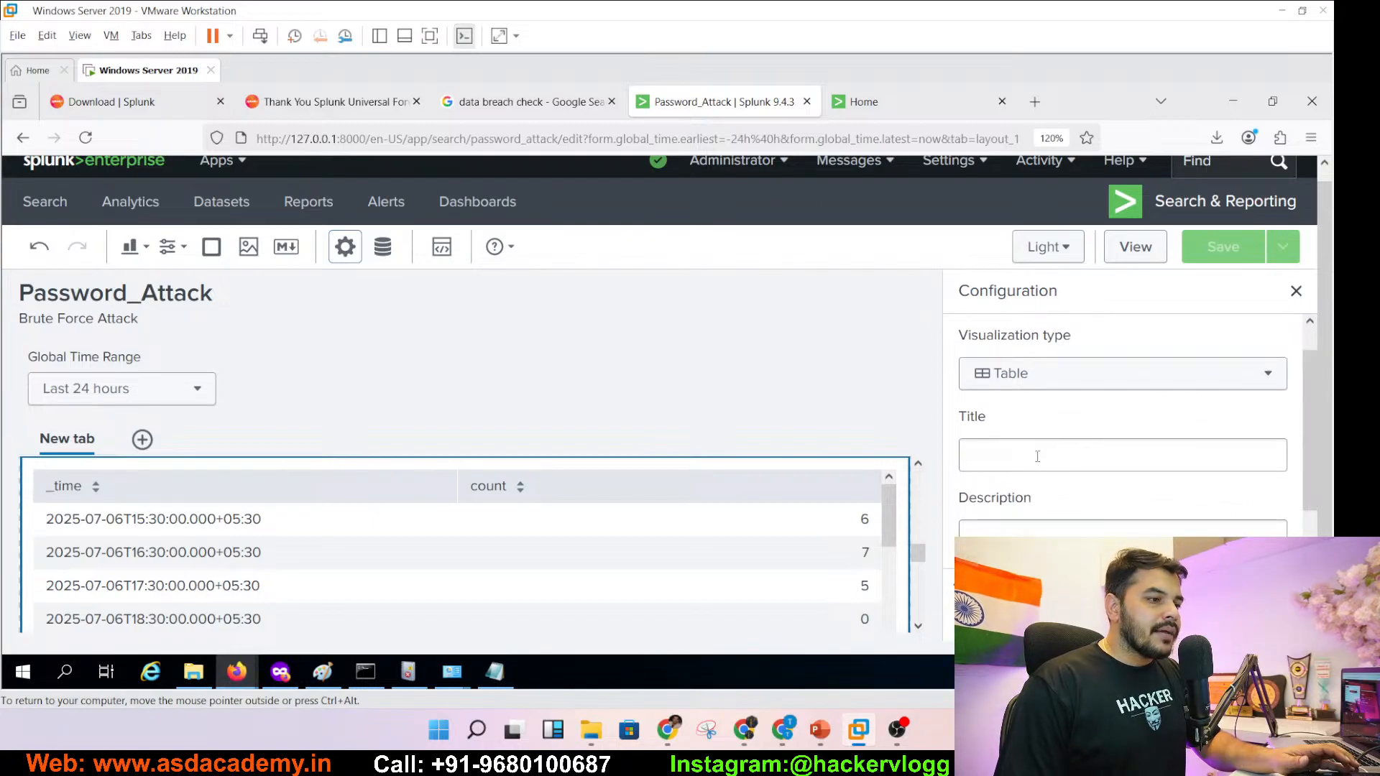
click(1037, 457)
text(Events Over Time)
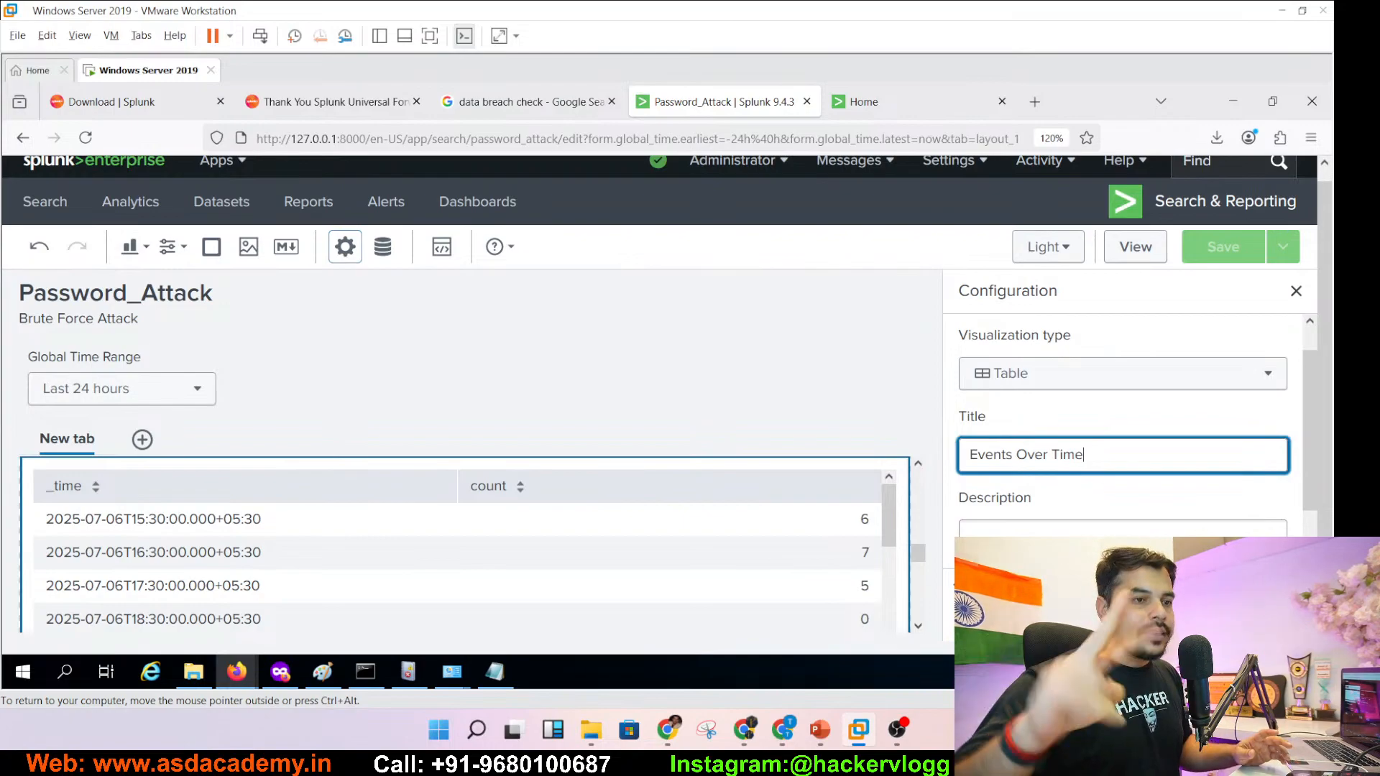
click(1052, 534)
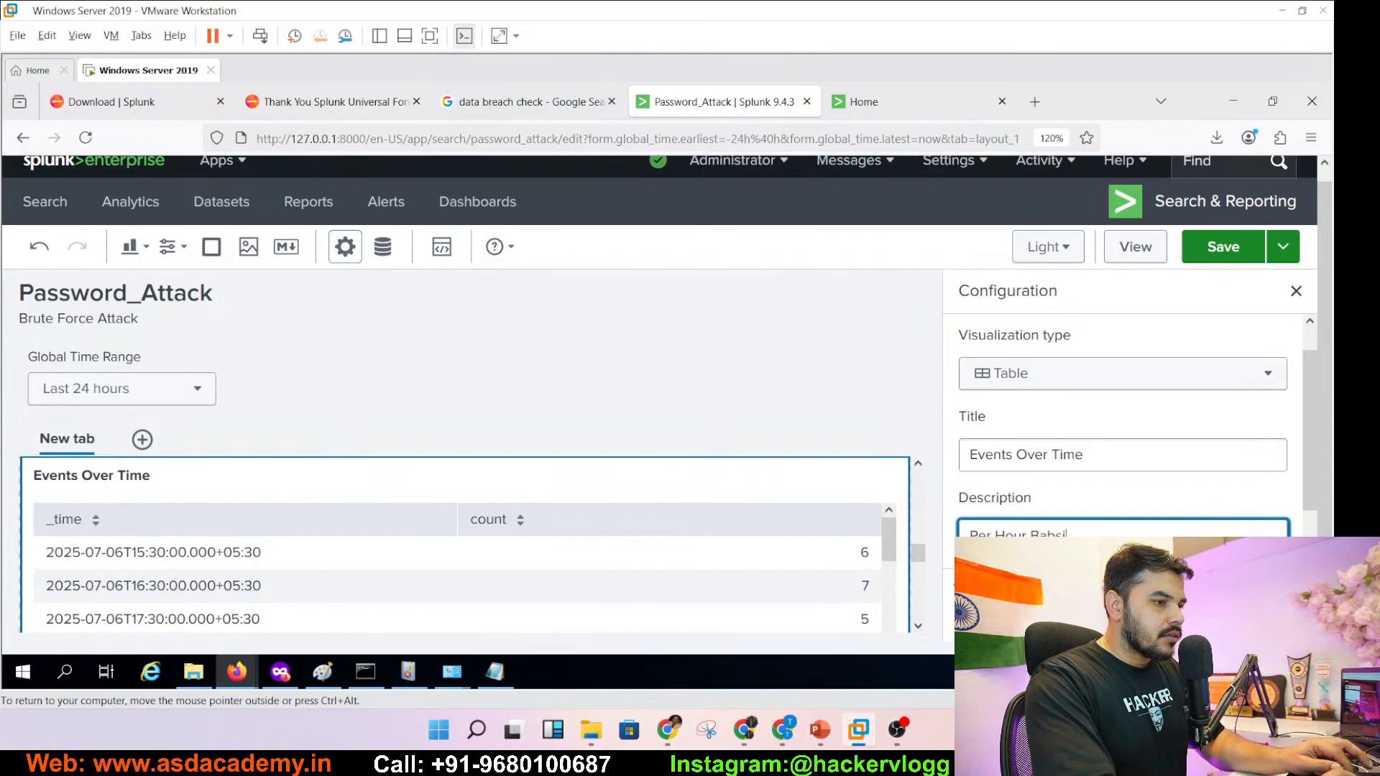
text(Per Hour Basis)
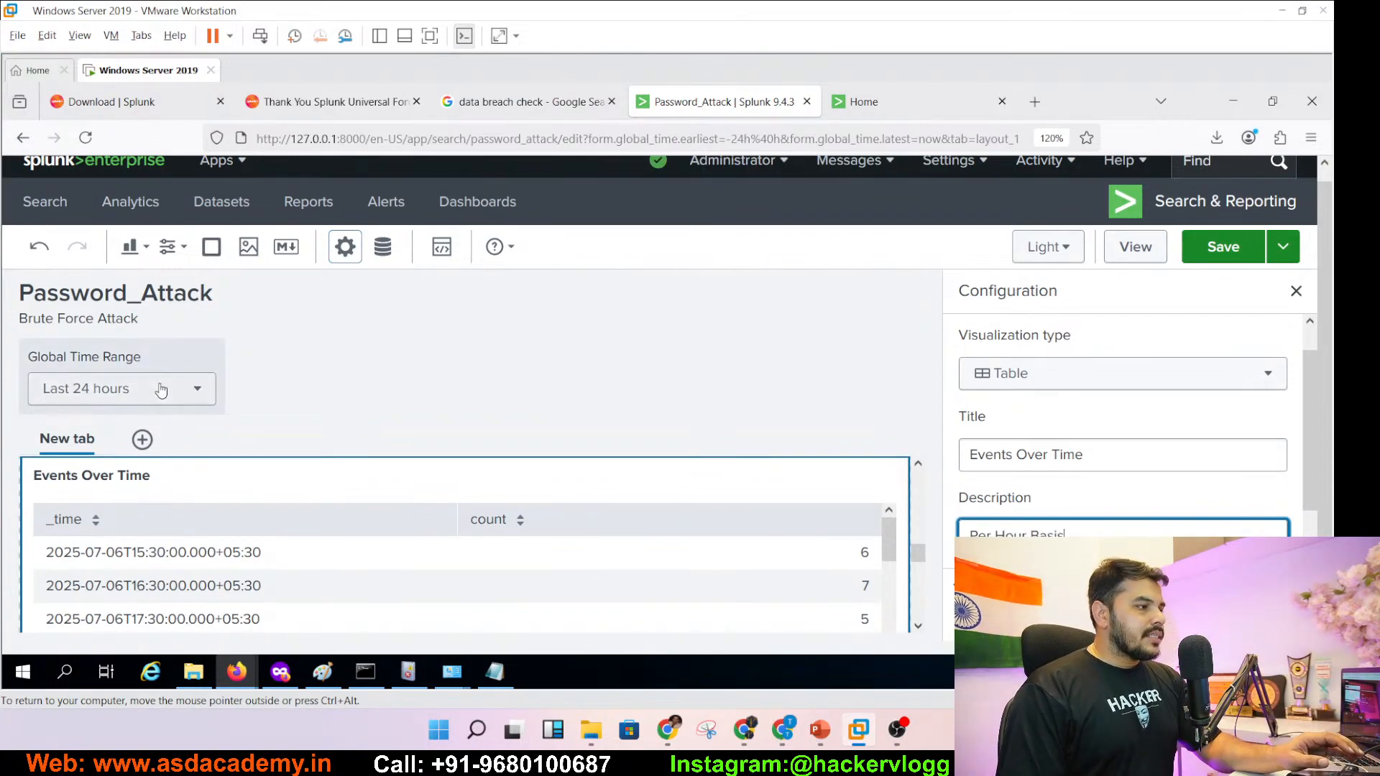
drag(1310, 420, 1321, 391)
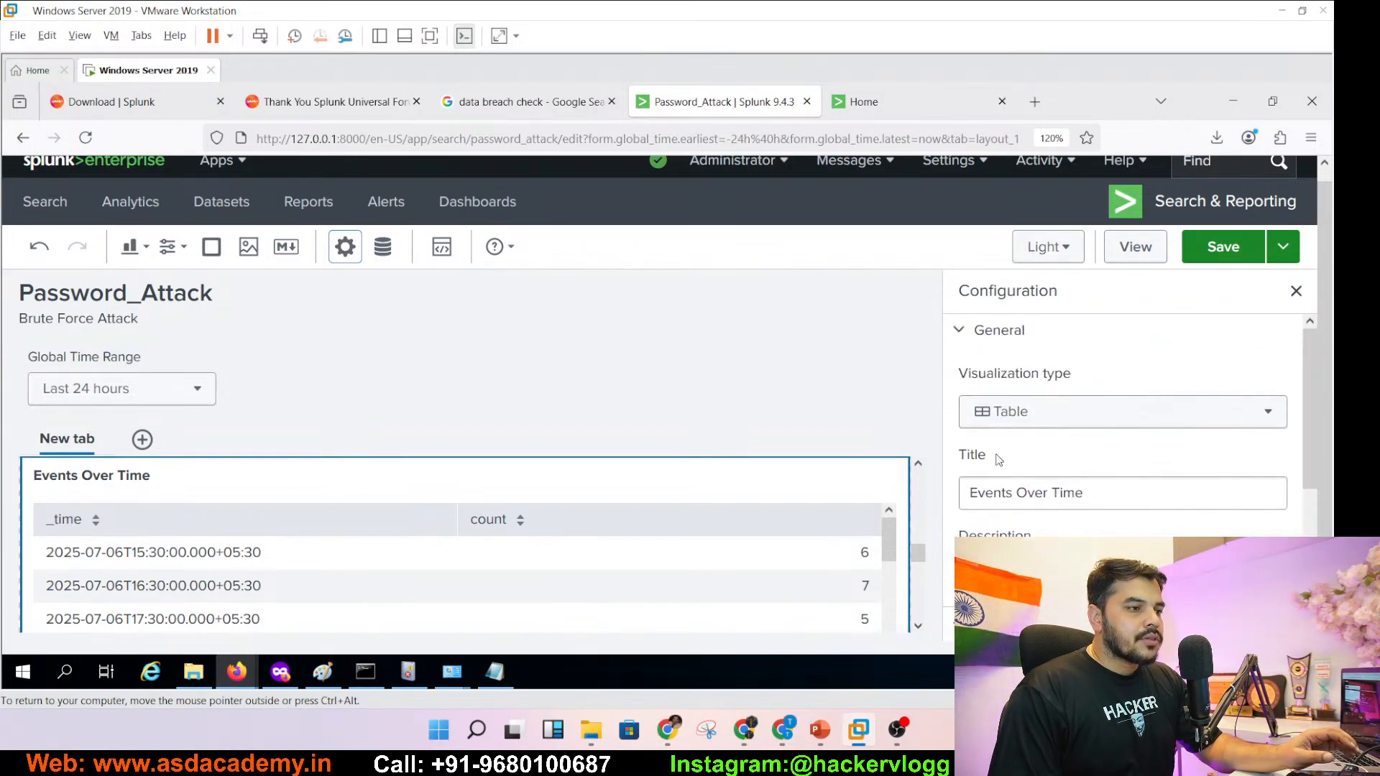
- After trying Bubble, display Events Over Time as a Line chart
click(1016, 420)
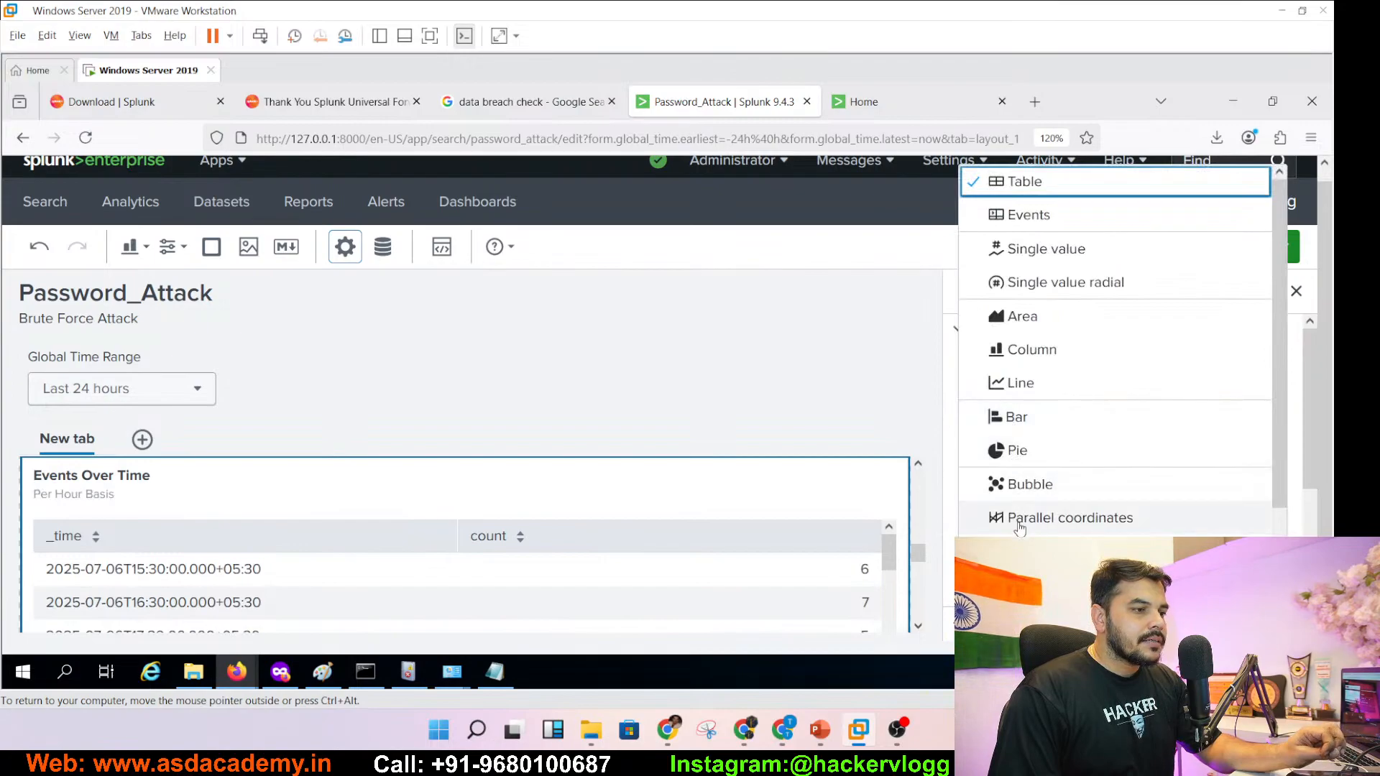
click(1046, 490)
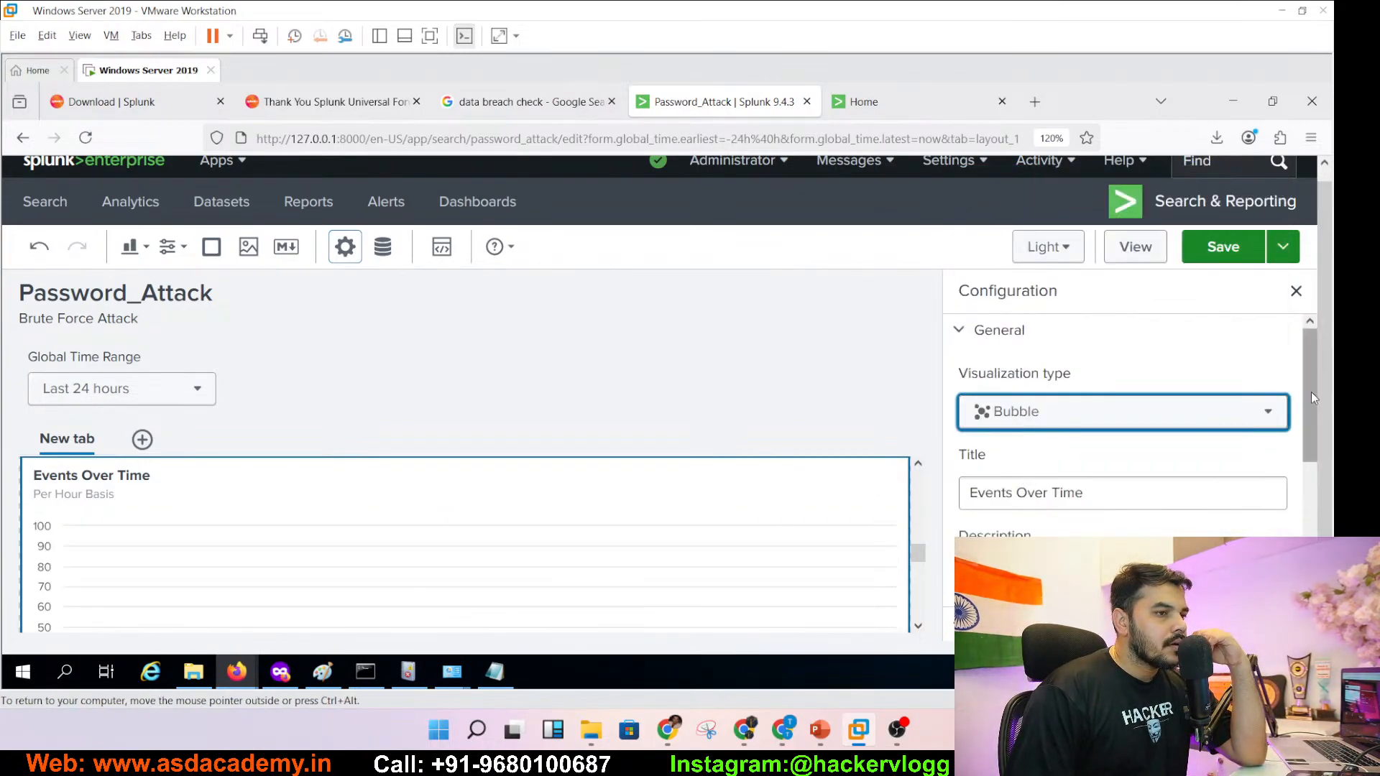
scroll(1311, 391, down, 2)
scroll(916, 632, down, 3)
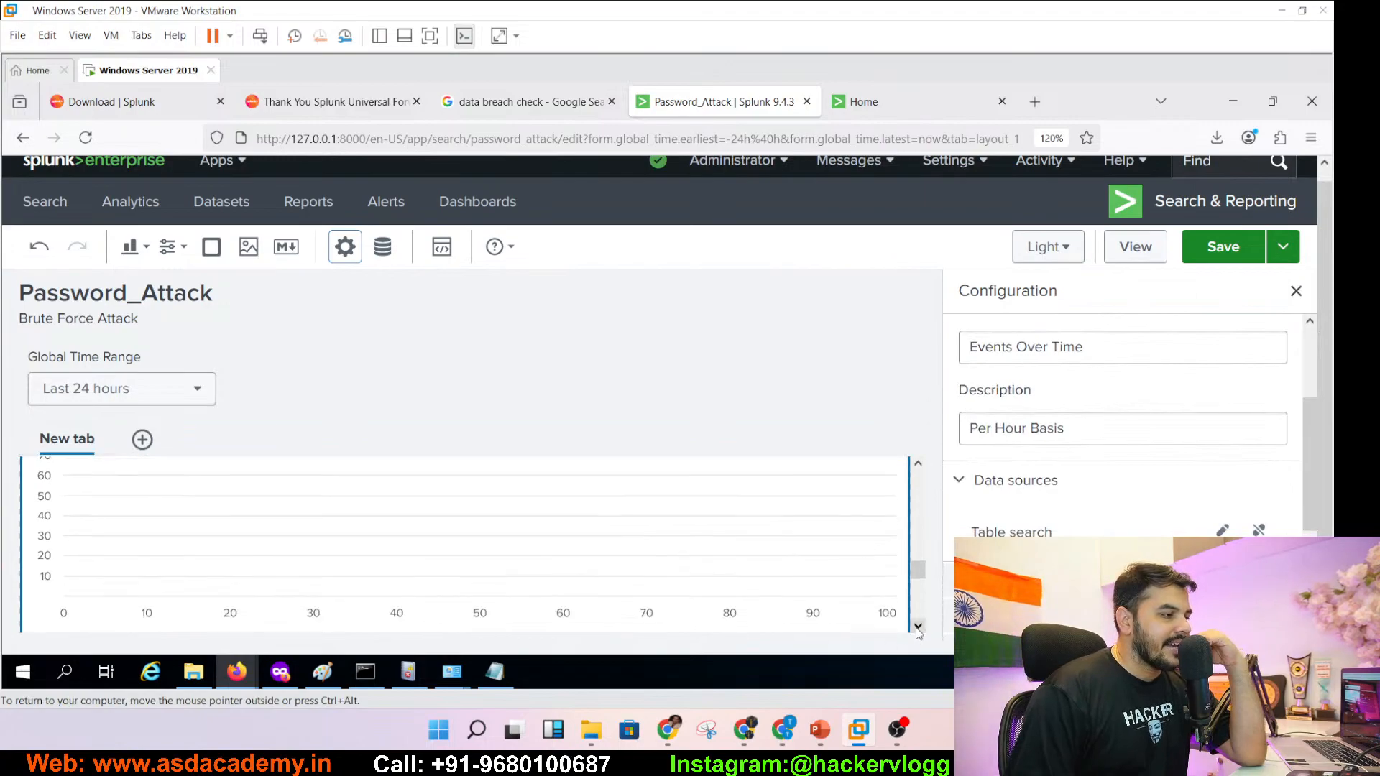
scroll(915, 478, up, 3)
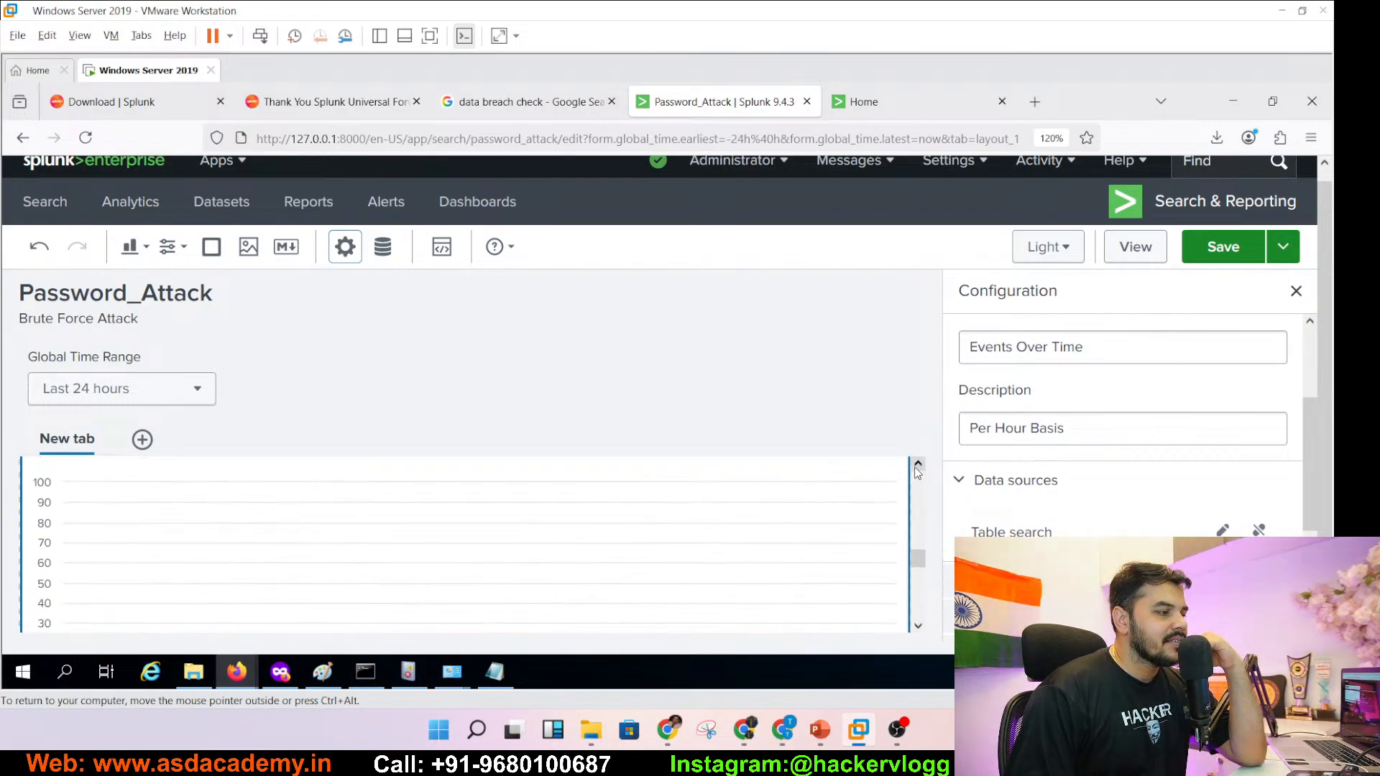
scroll(1314, 470, up, 2)
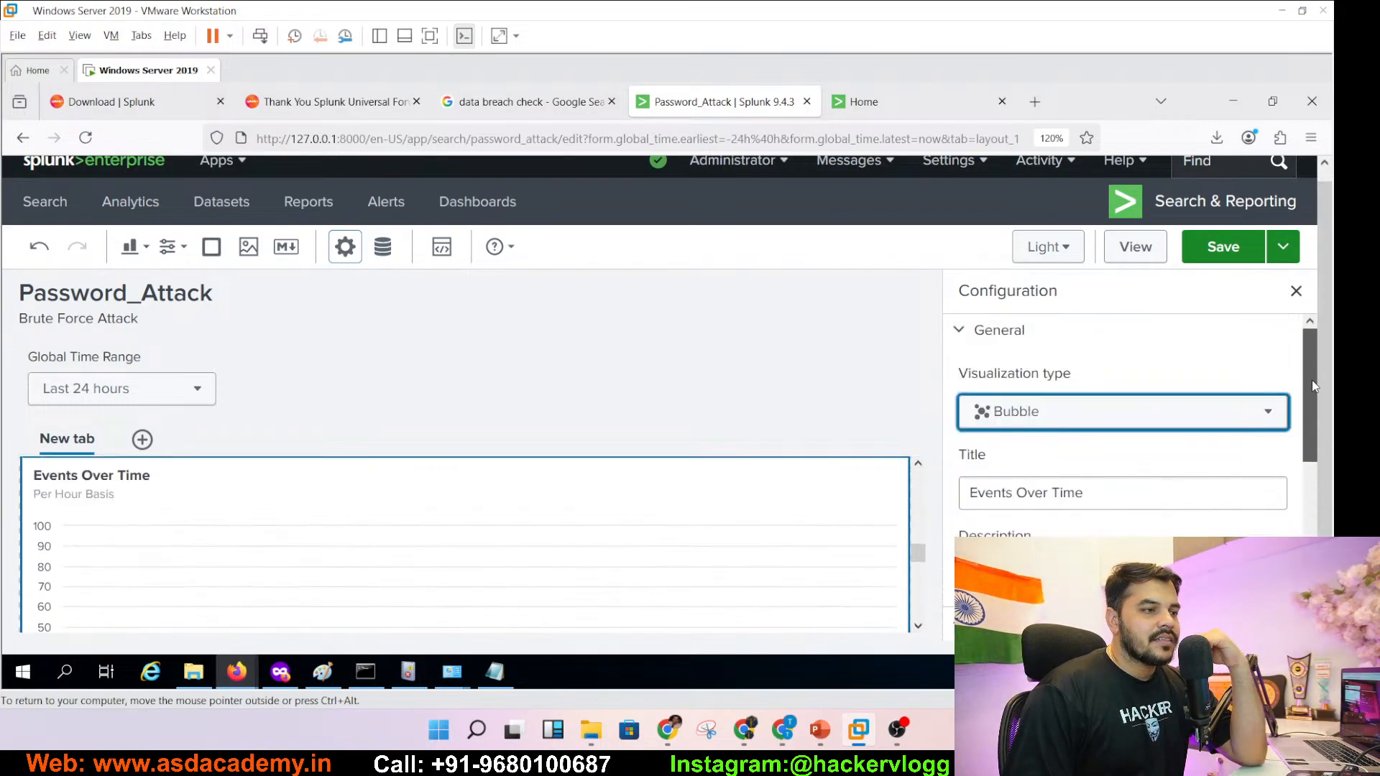
click(1118, 414)
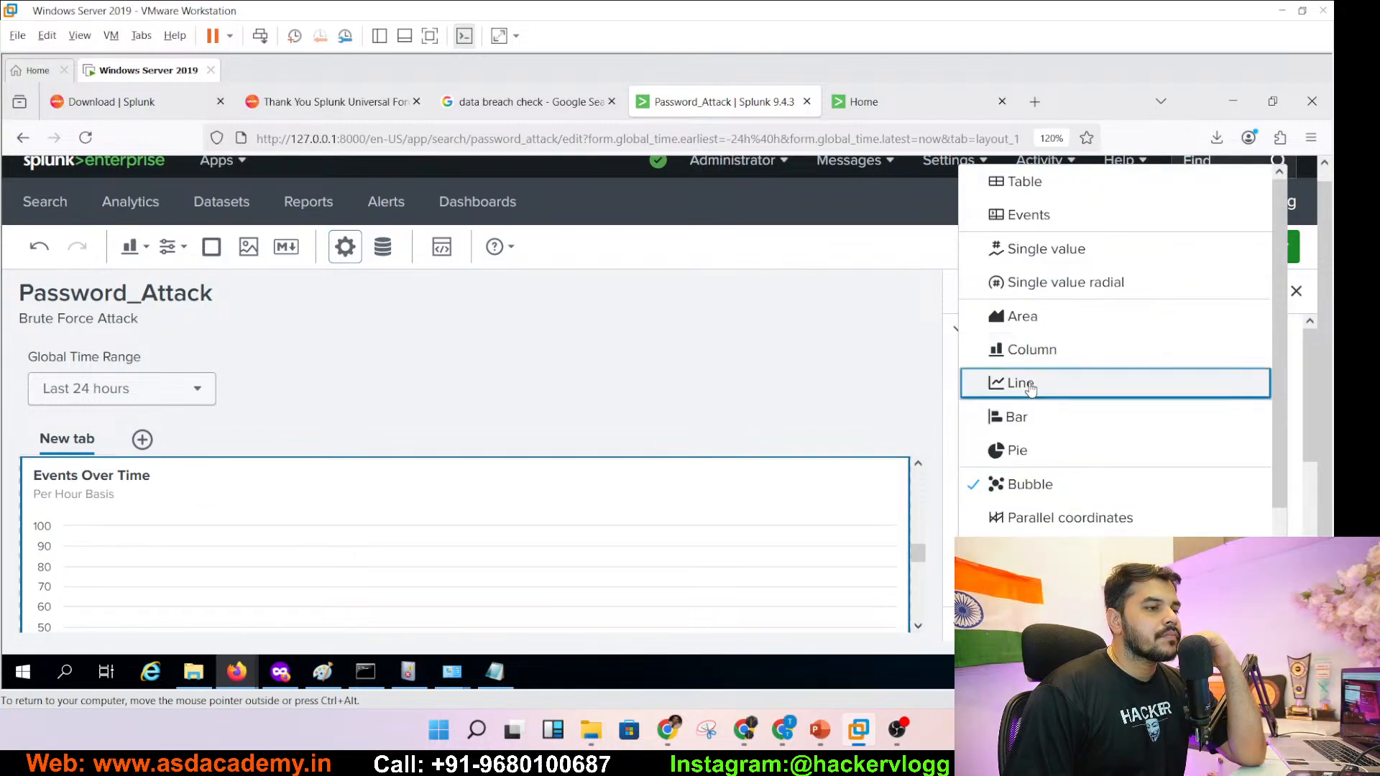
click(1032, 384)
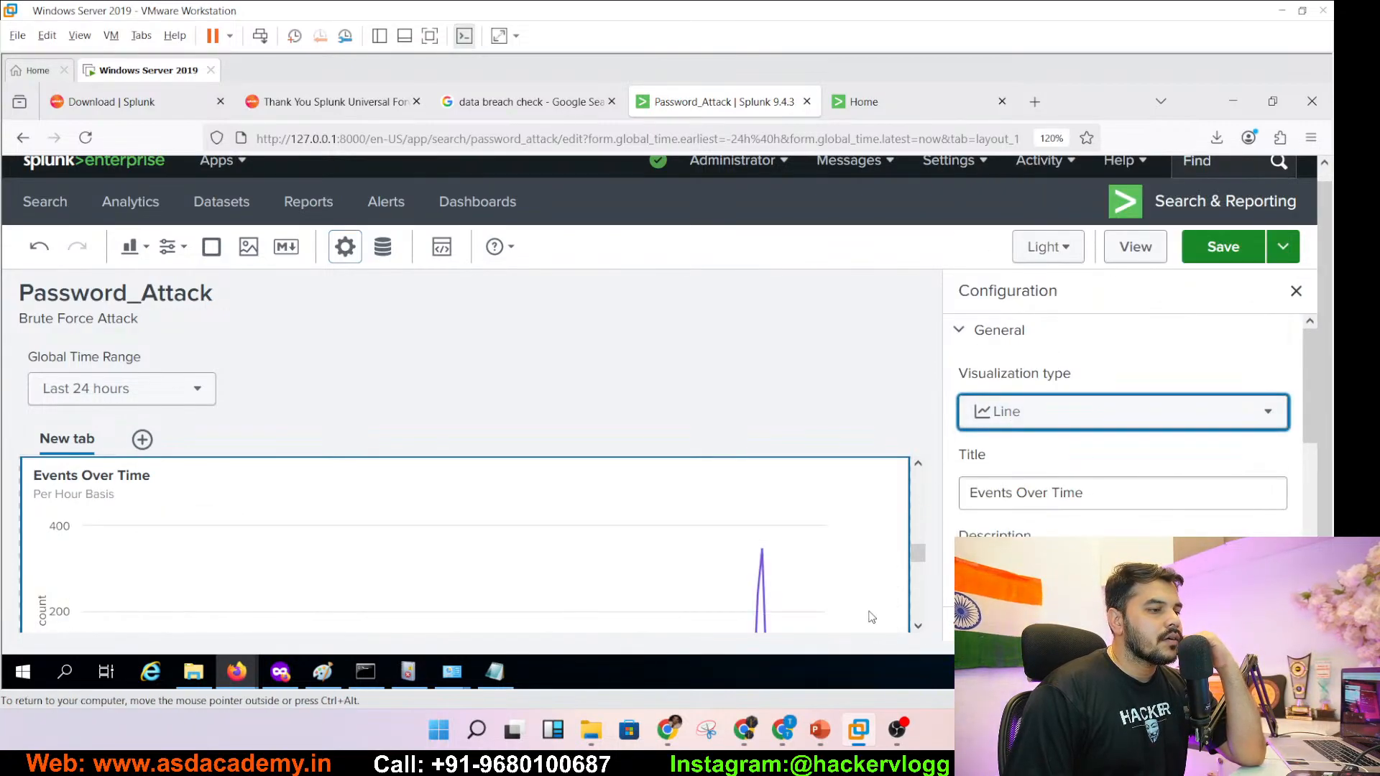
scroll(917, 629, down, 3)
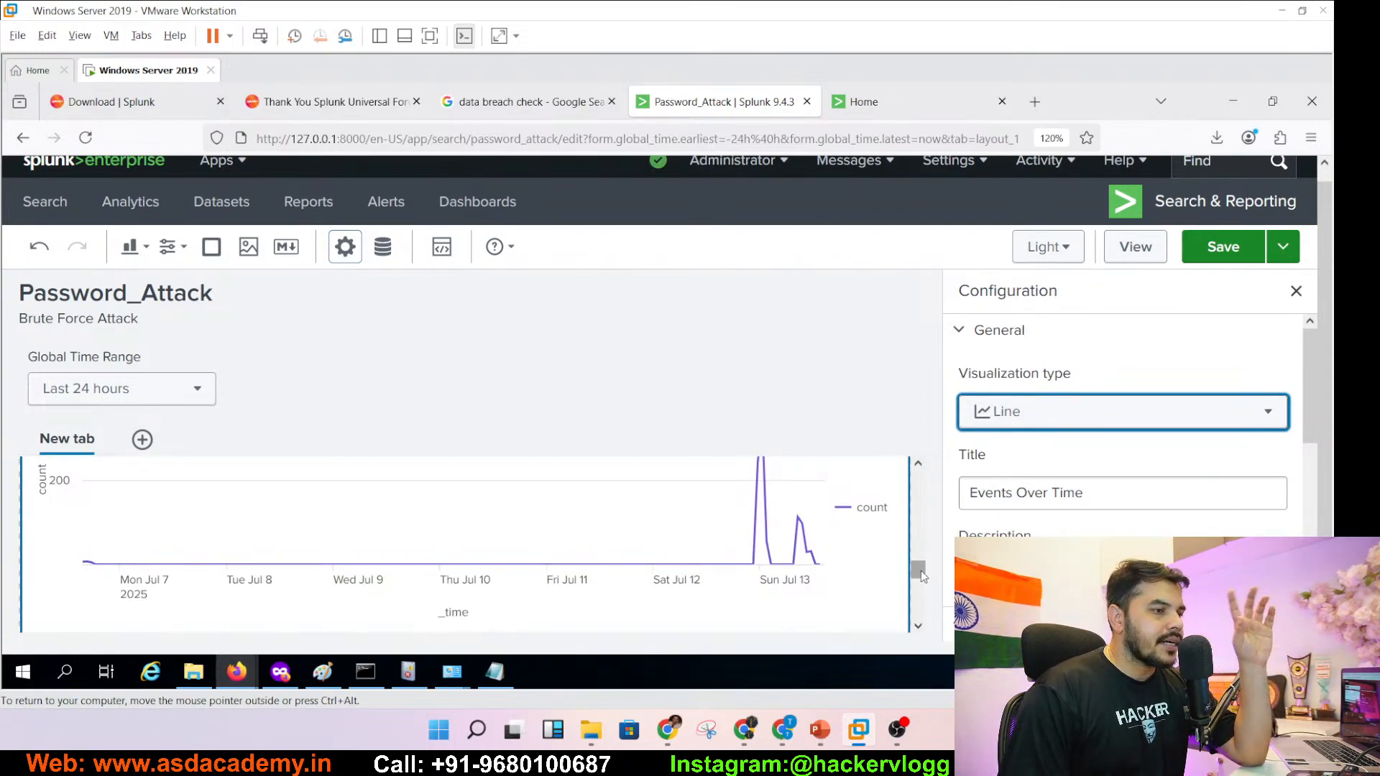
- Save the dashboard and select the failed-logins table panel
click(1220, 248)
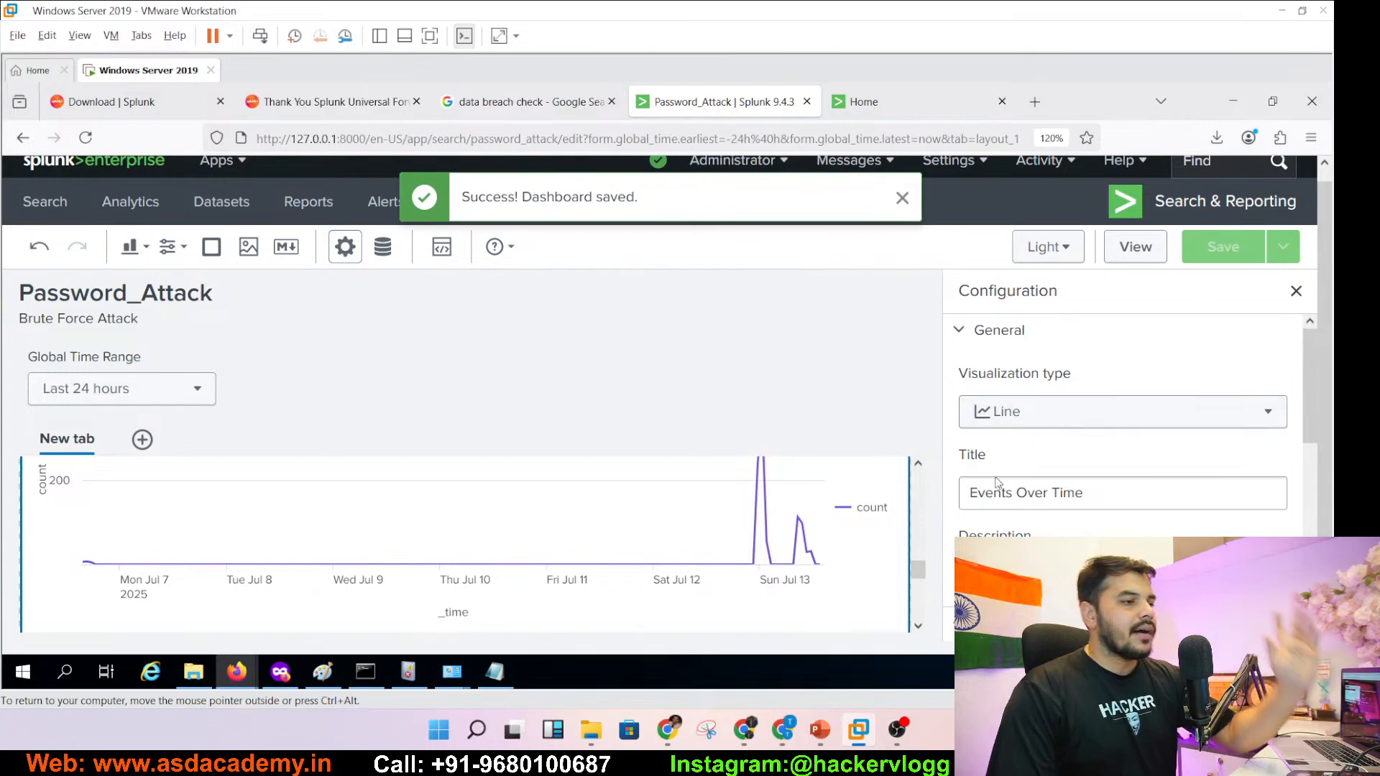
click(918, 627)
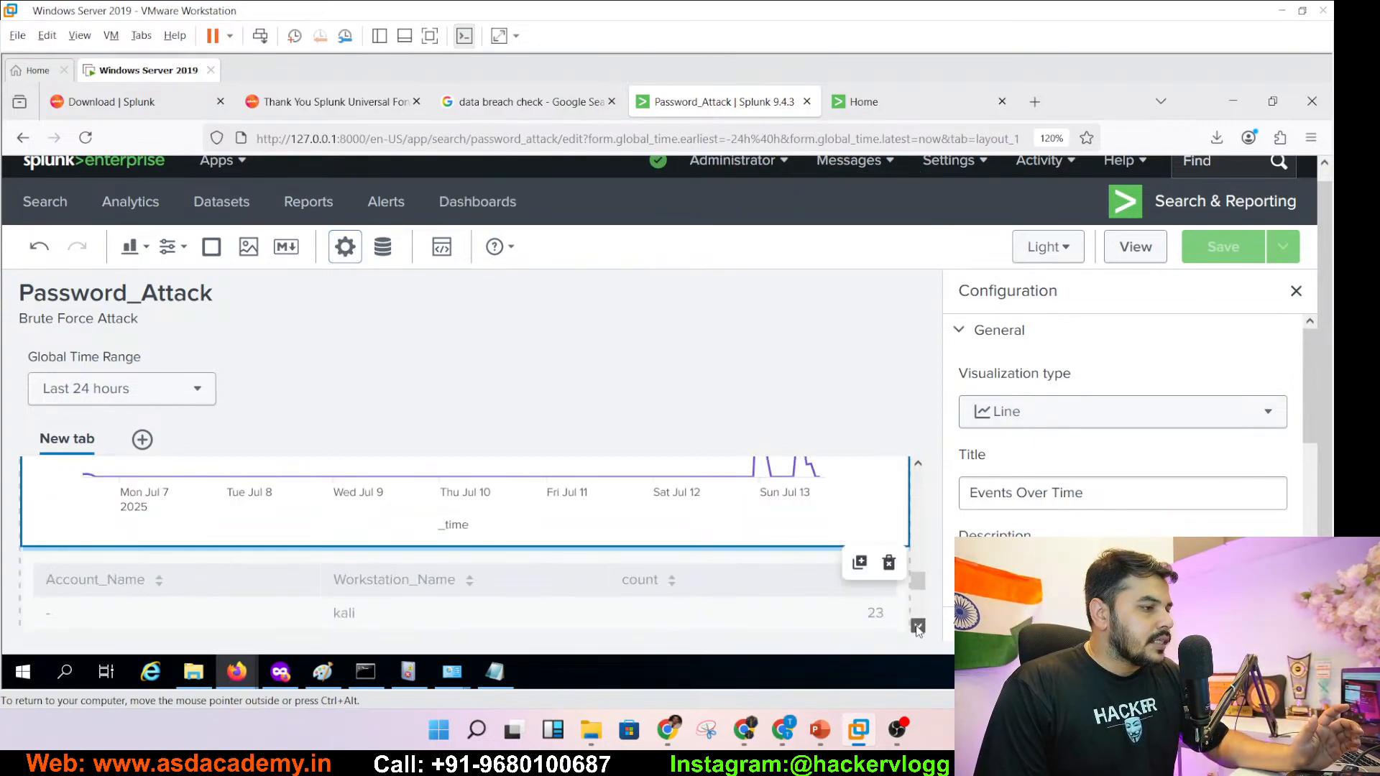
click(918, 626)
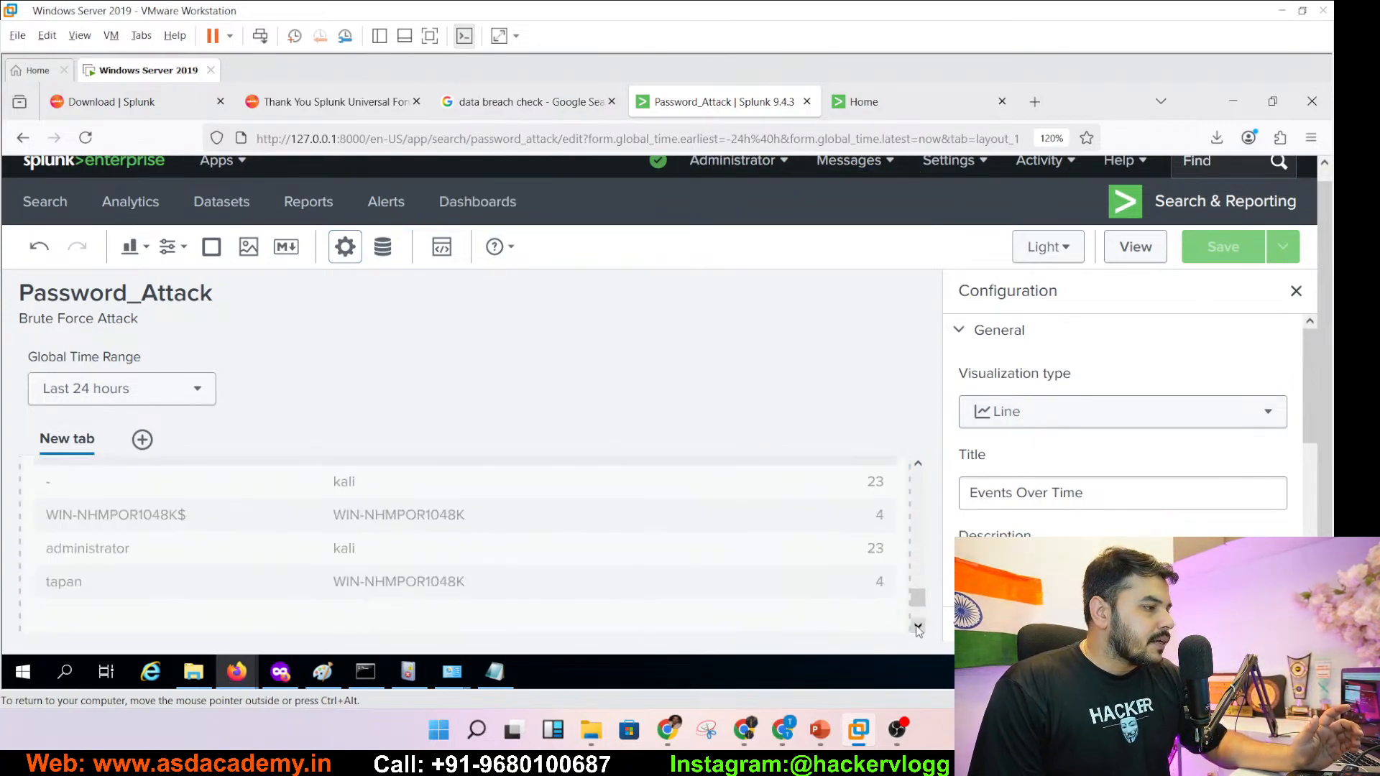
click(918, 463)
click(918, 464)
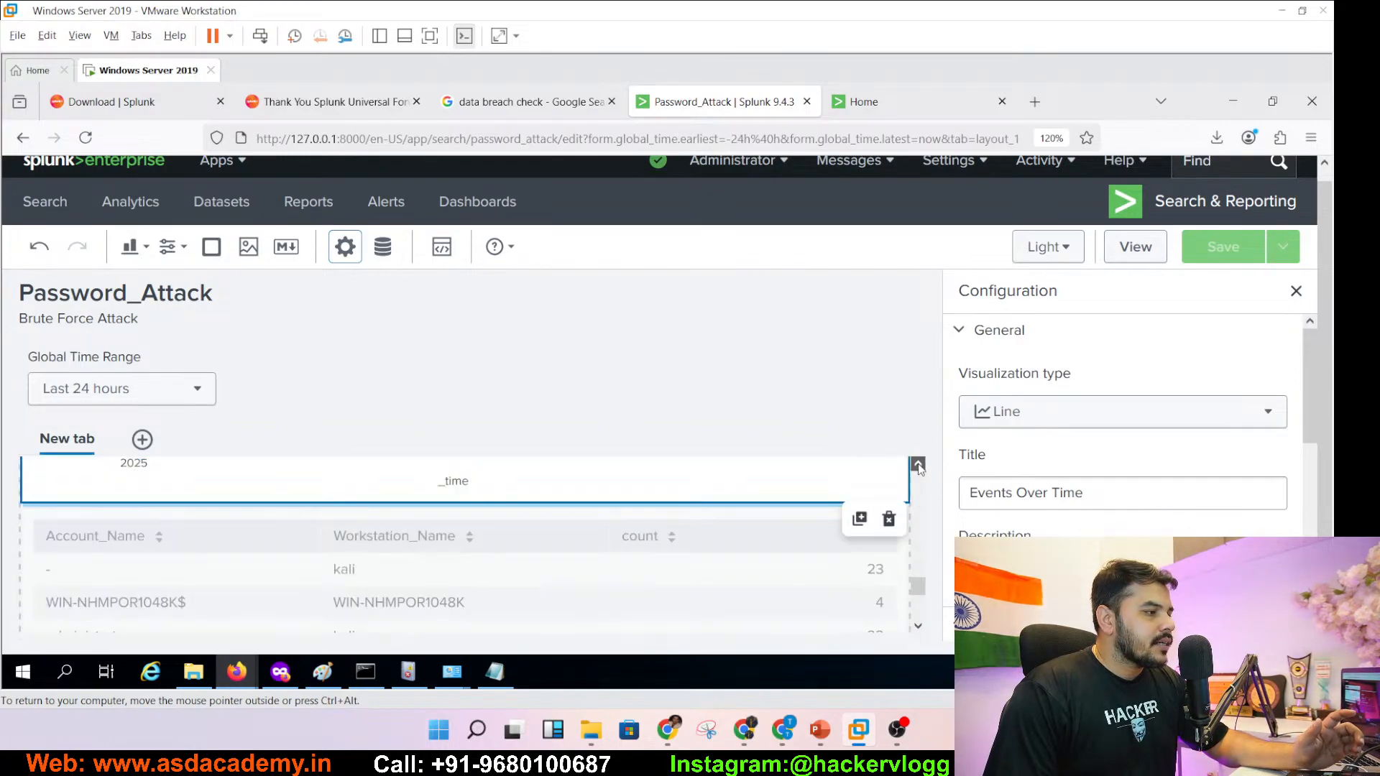
click(521, 611)
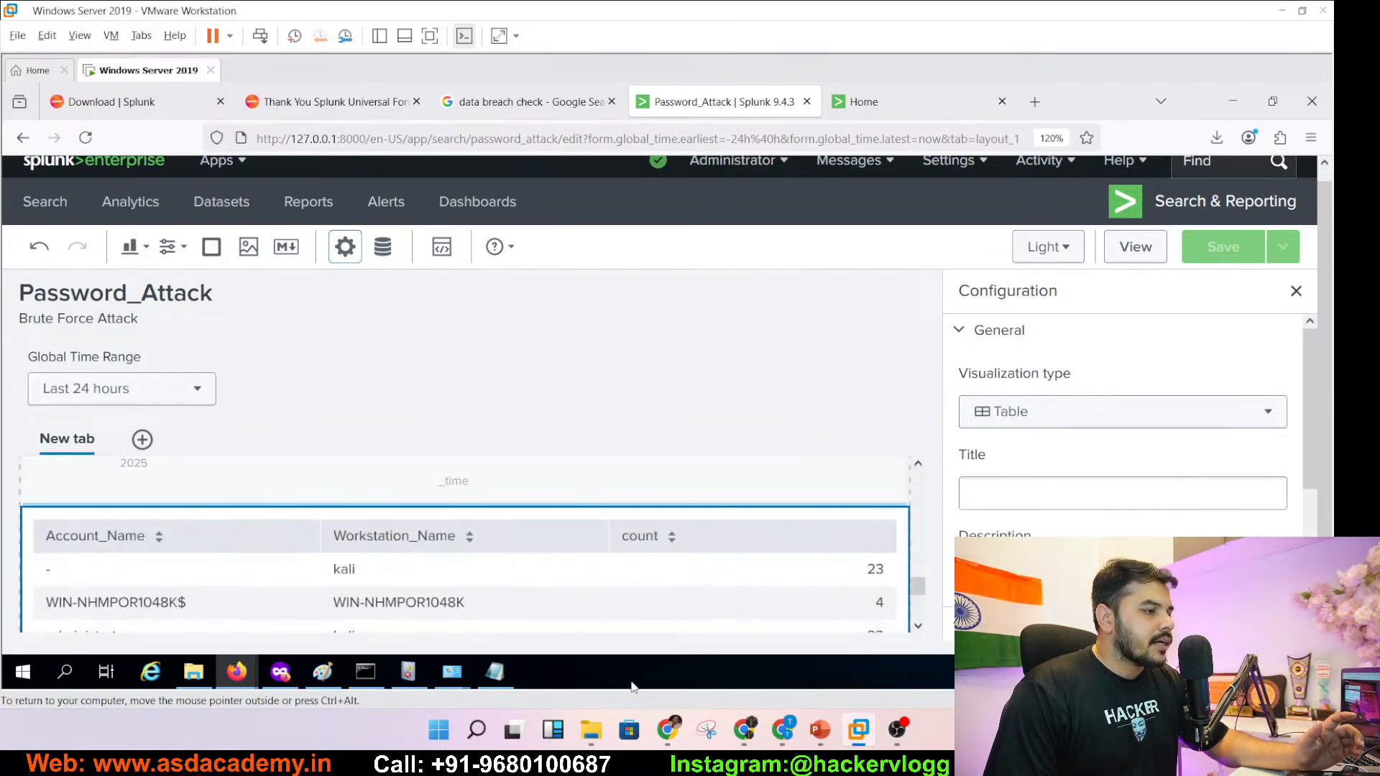
- Browse the slides to slide 129 with the failed-logins query
click(821, 729)
click(140, 658)
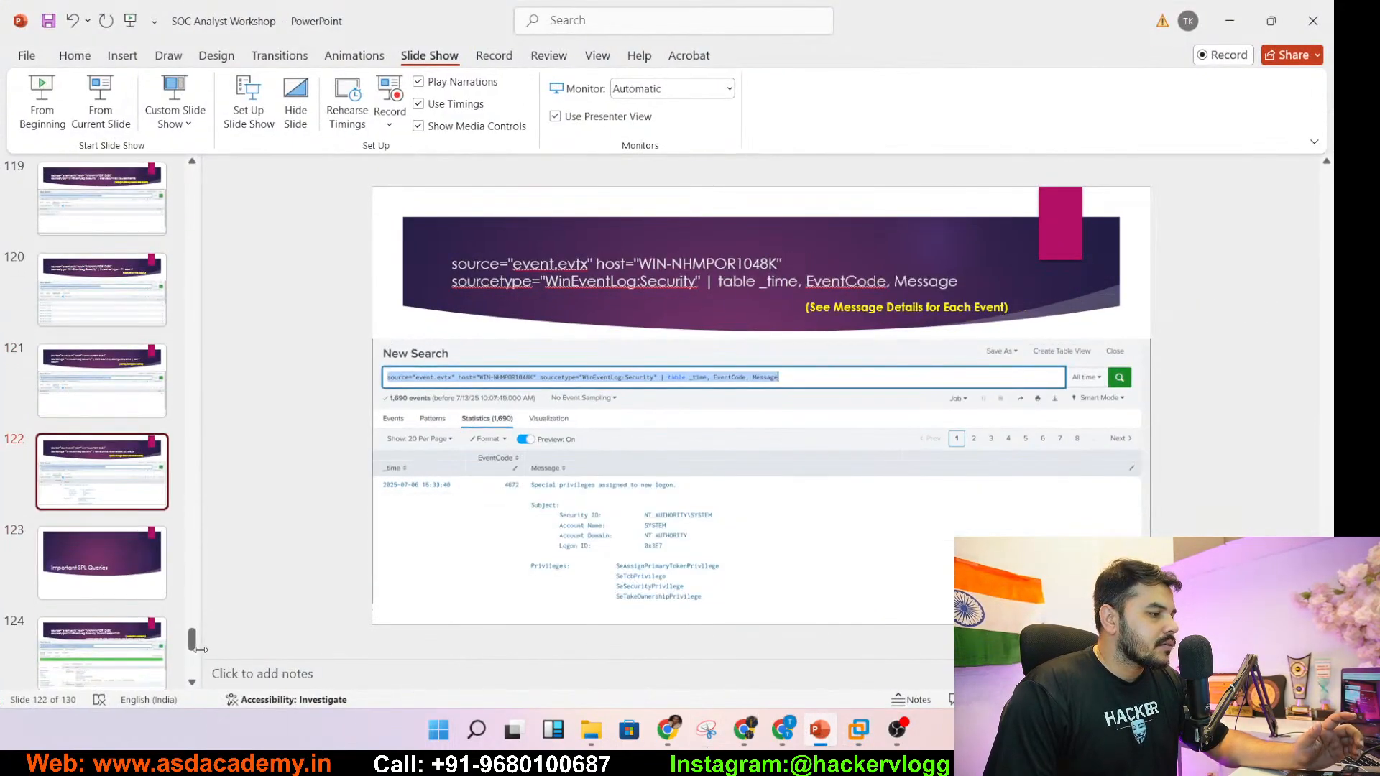
click(146, 666)
click(145, 659)
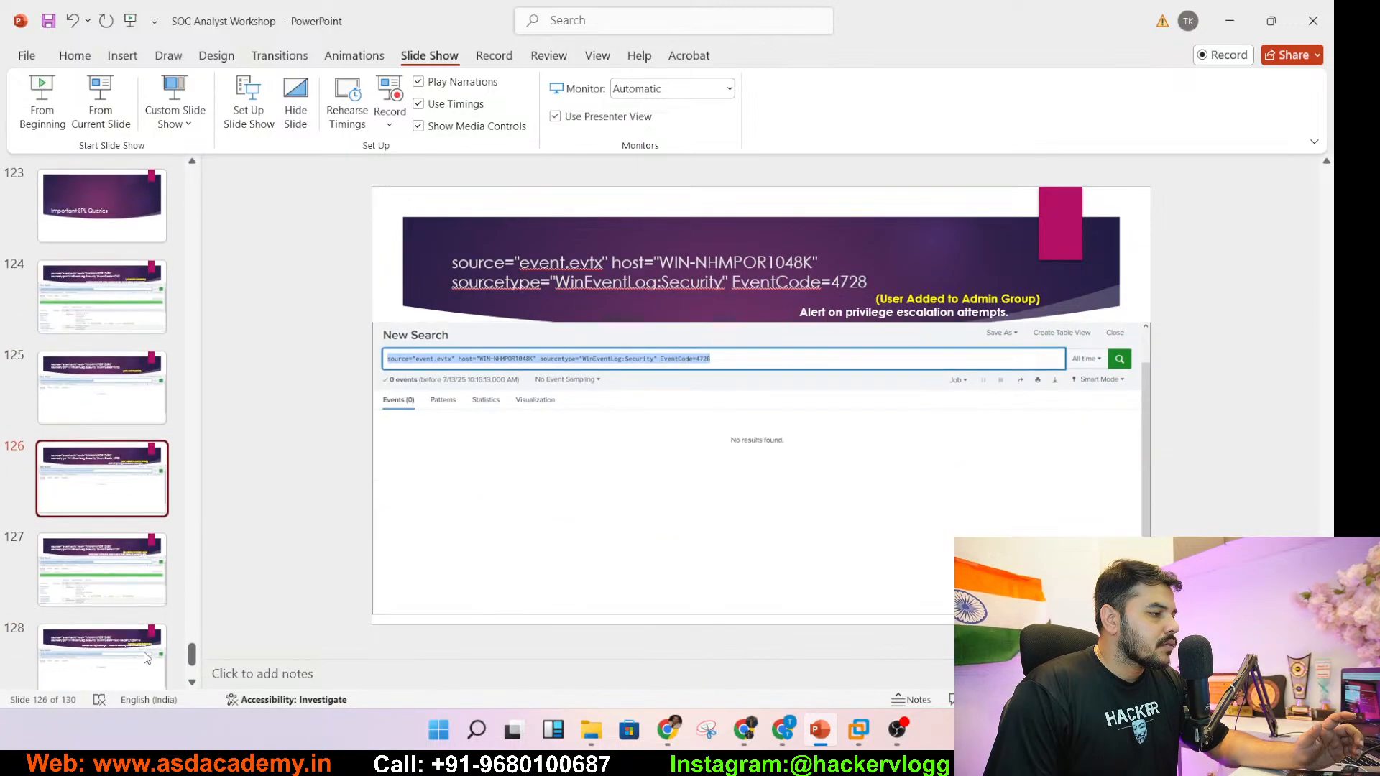
click(146, 657)
click(145, 657)
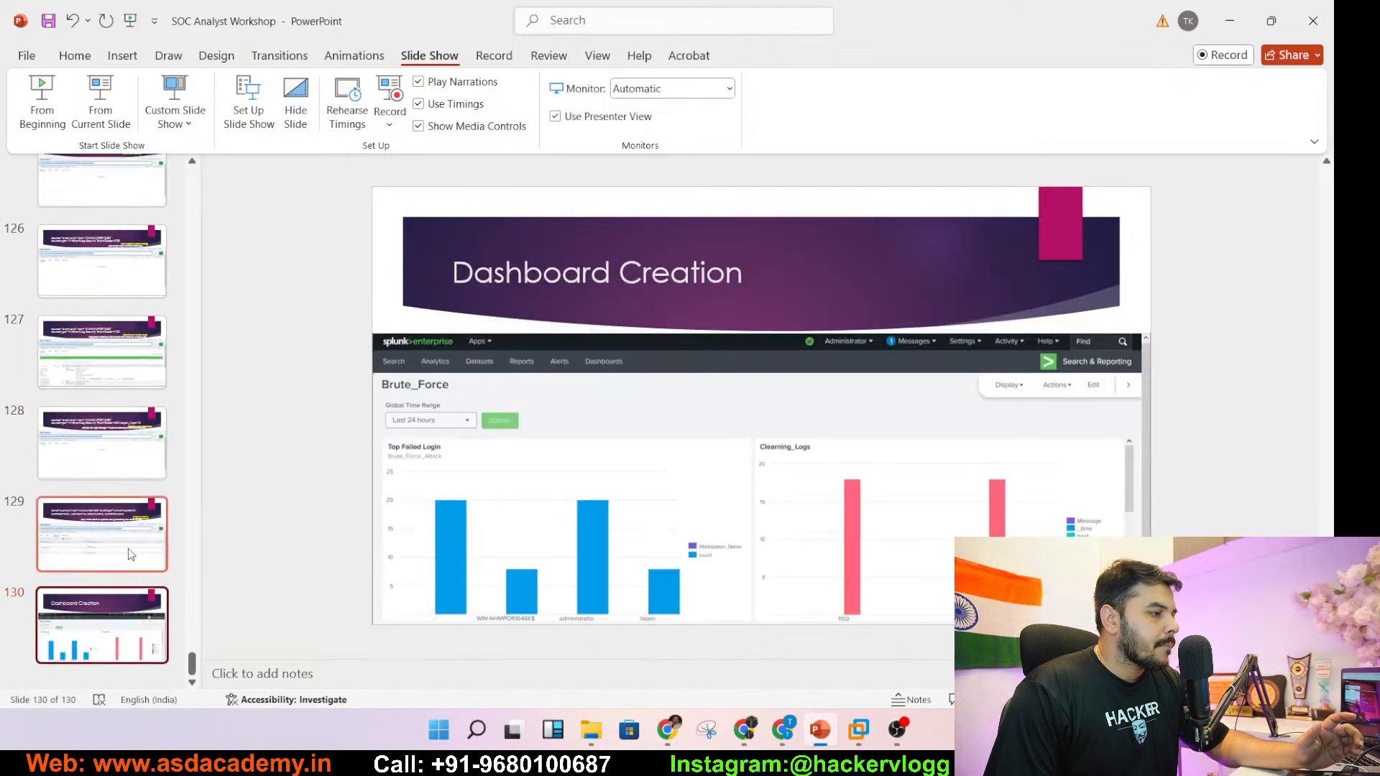
click(122, 535)
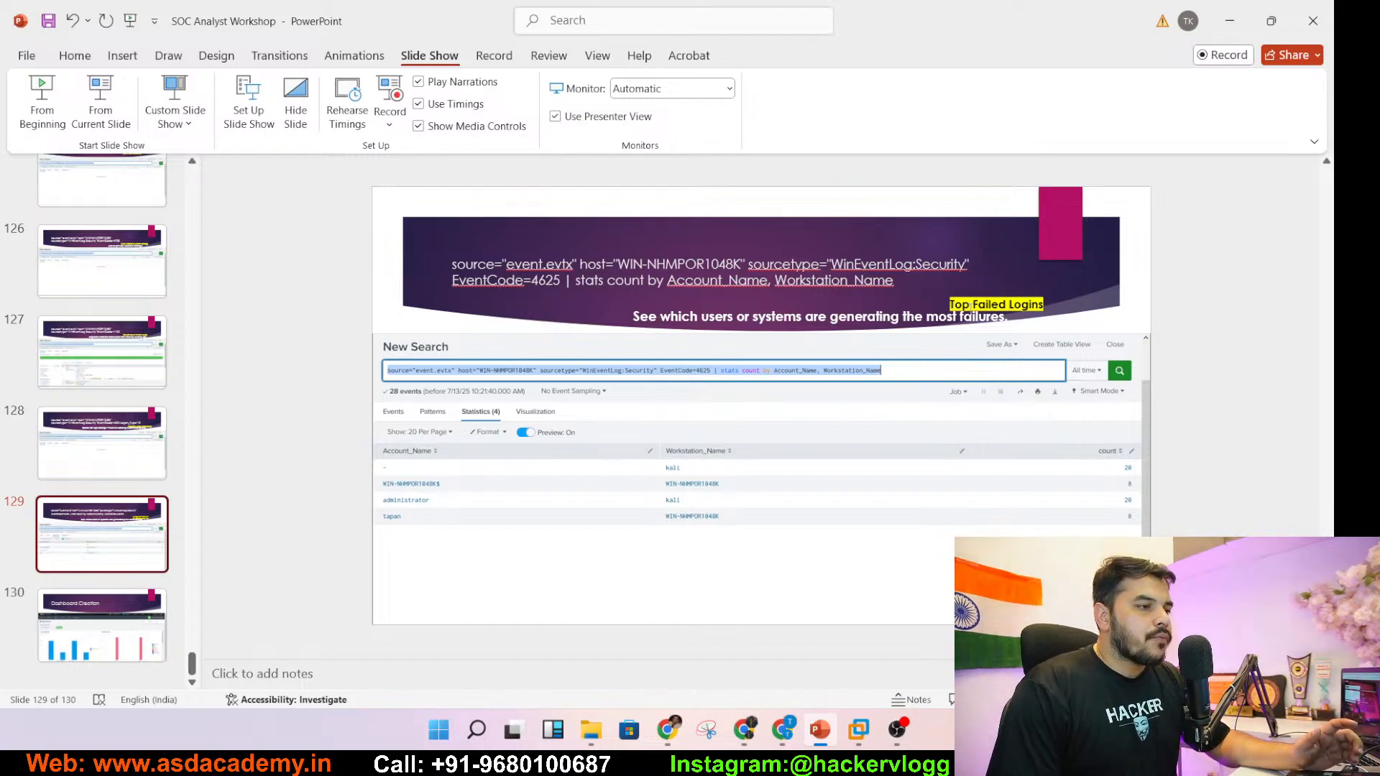
- Select the yellow 'Top Failed Logins' label and enter it as the Splunk panel title
click(970, 317)
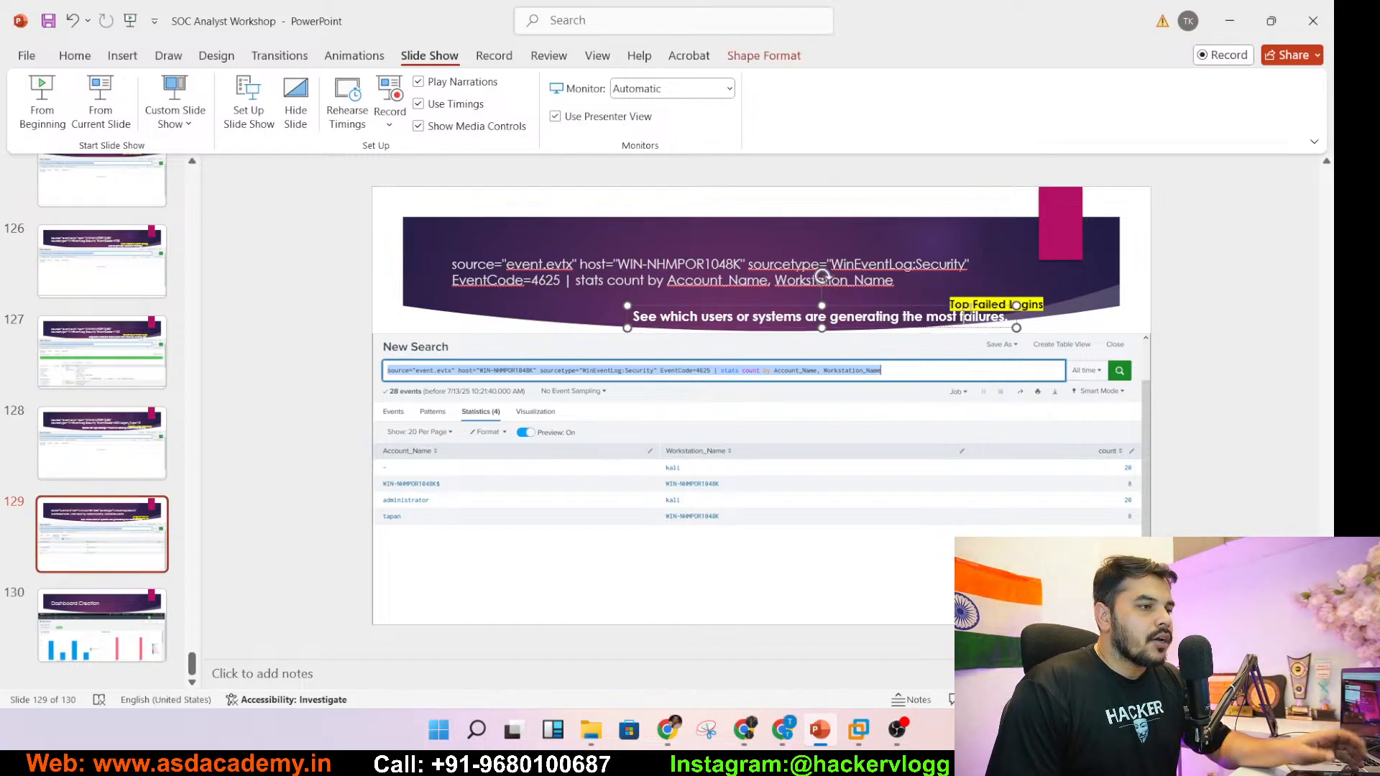
click(982, 303)
triple_click(982, 303)
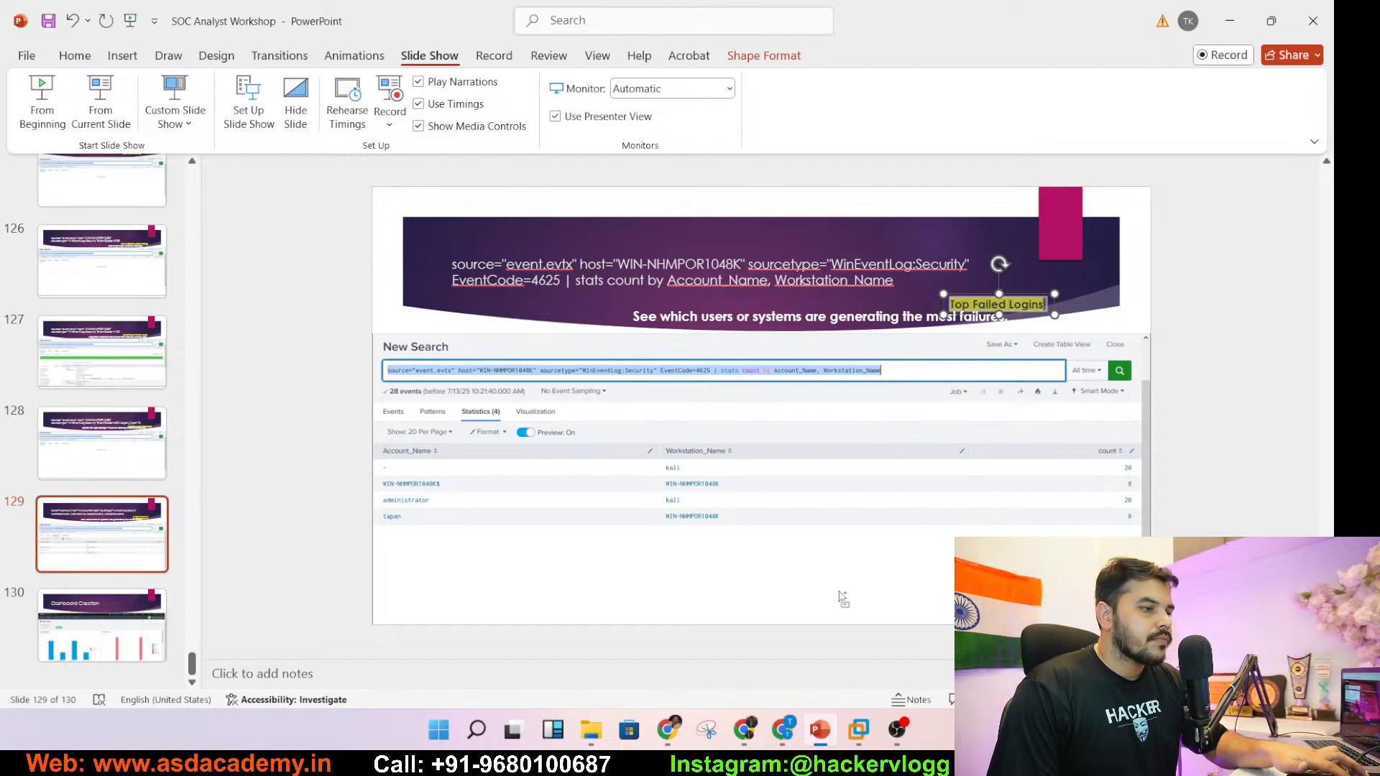
mouse_move(859, 733)
click(960, 633)
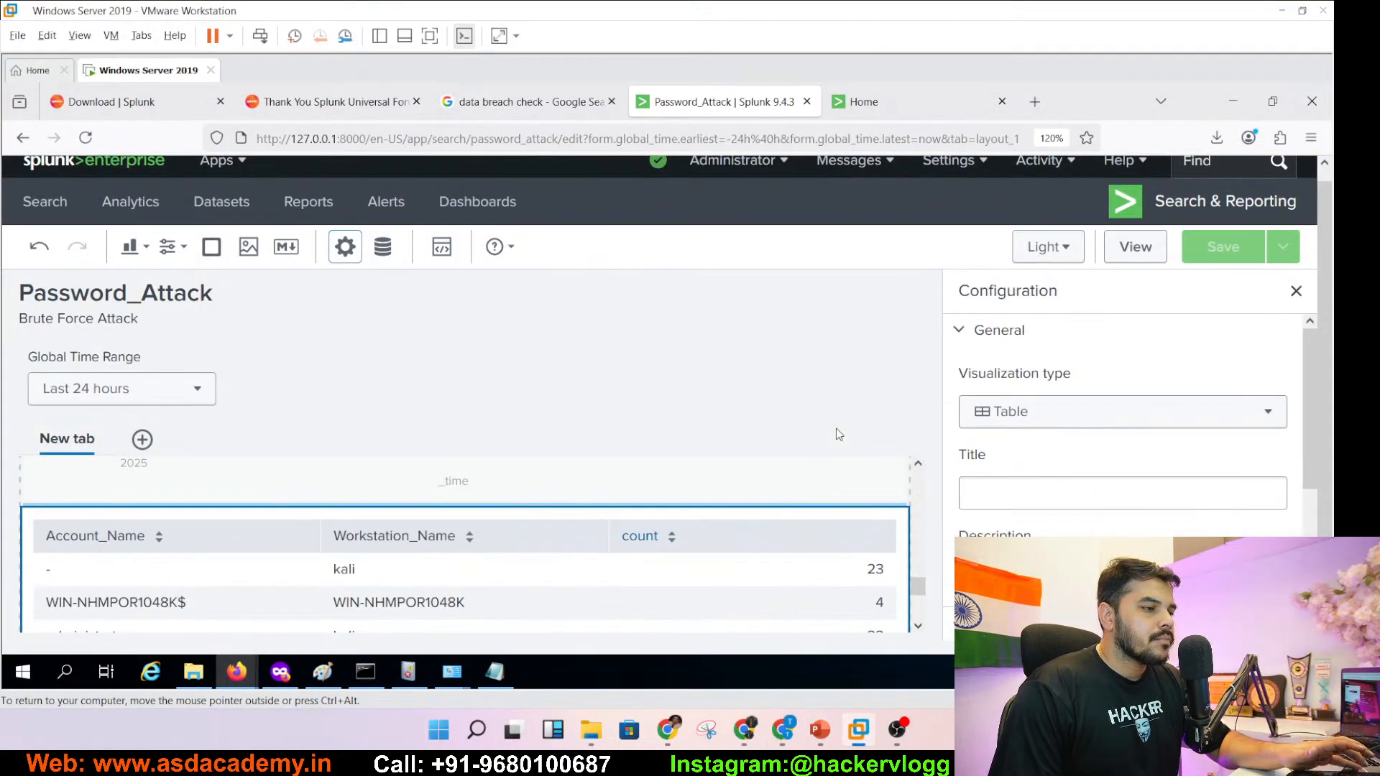
click(1010, 481)
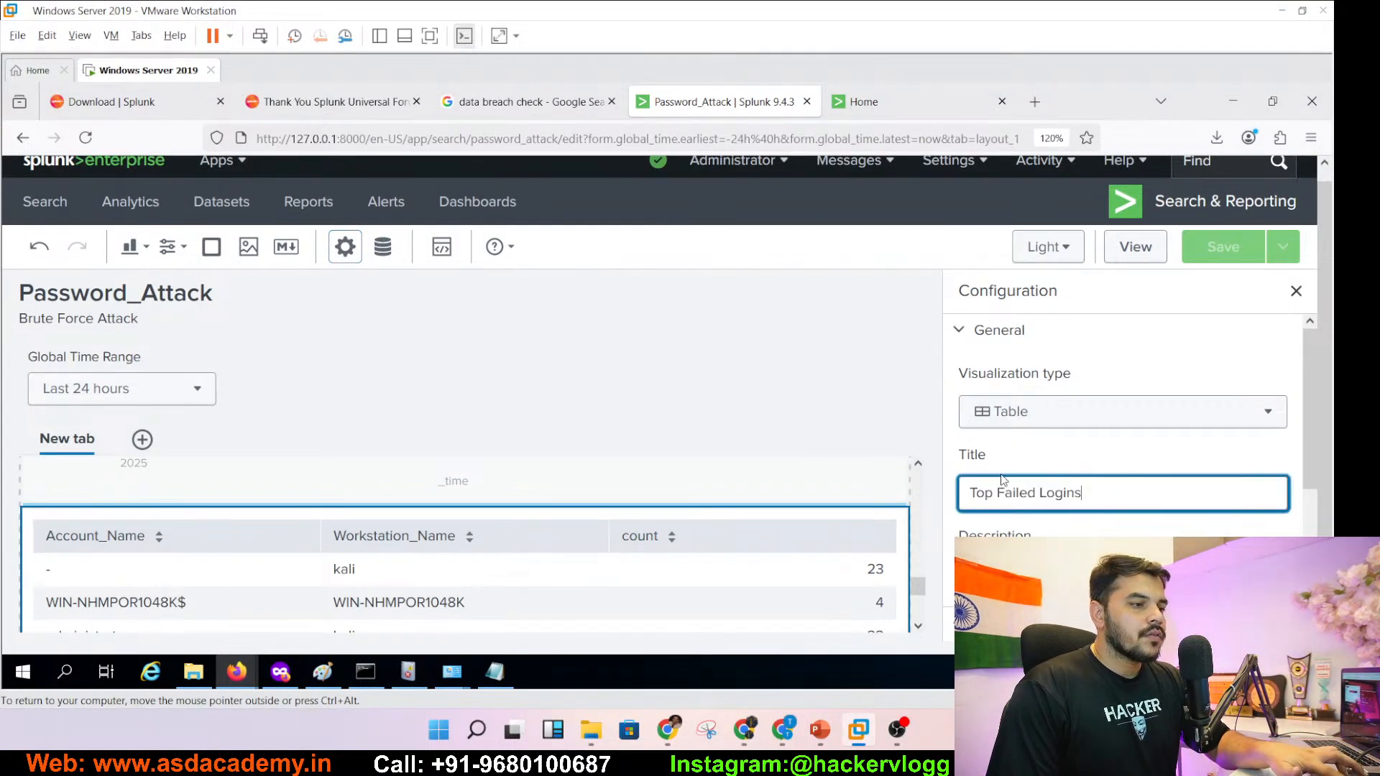
- Confirm the 'Top Failed Logins' title and chart failed logins per Account_Name as Columns
key(Tab)
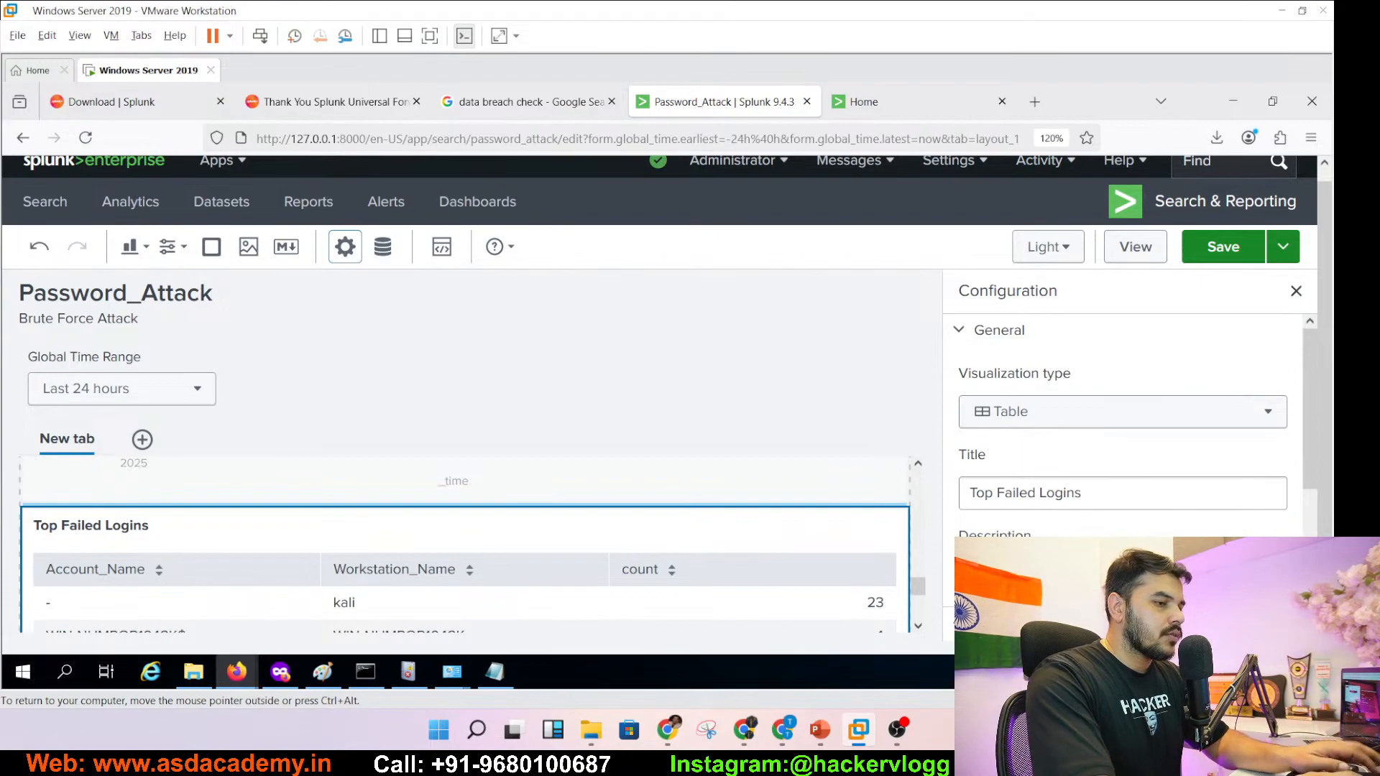
click(1101, 411)
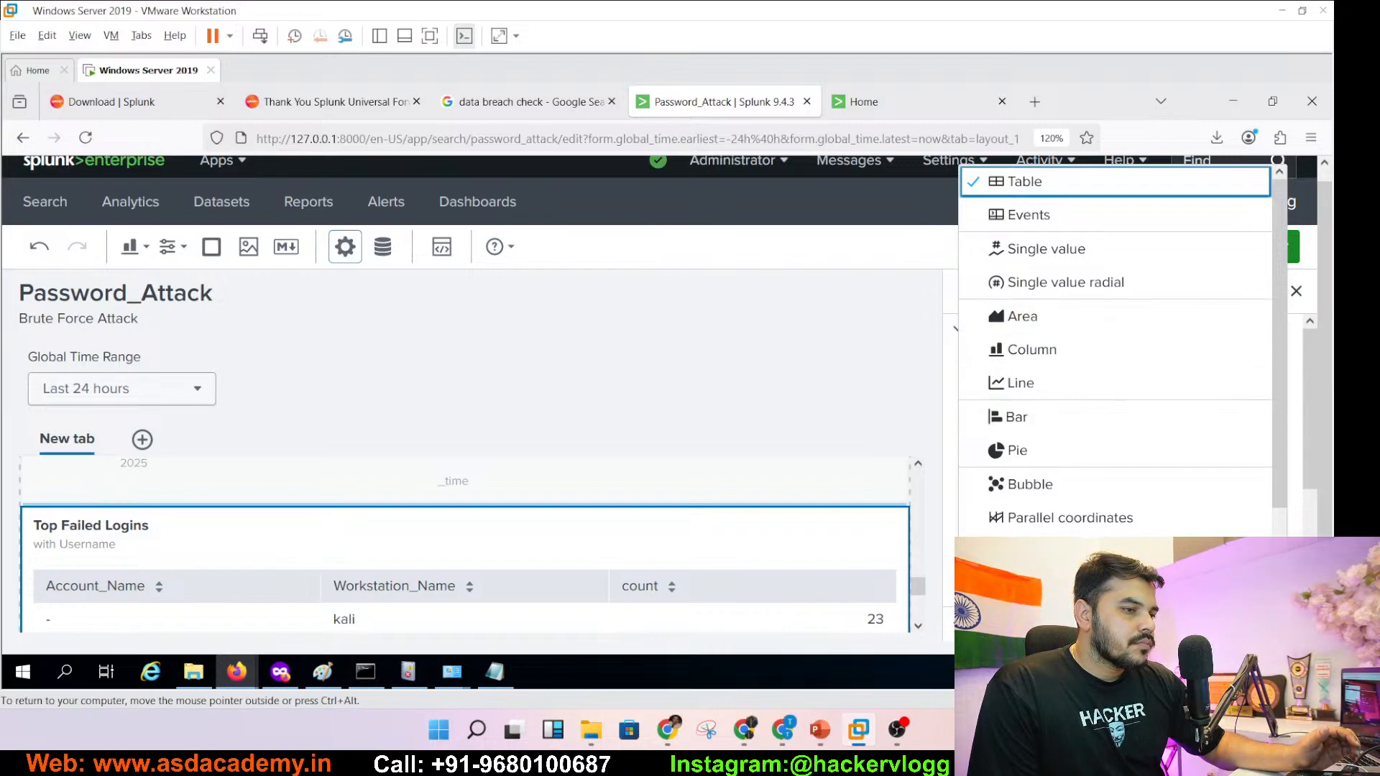
scroll(1028, 382, down, 2)
scroll(1284, 501, up, 3)
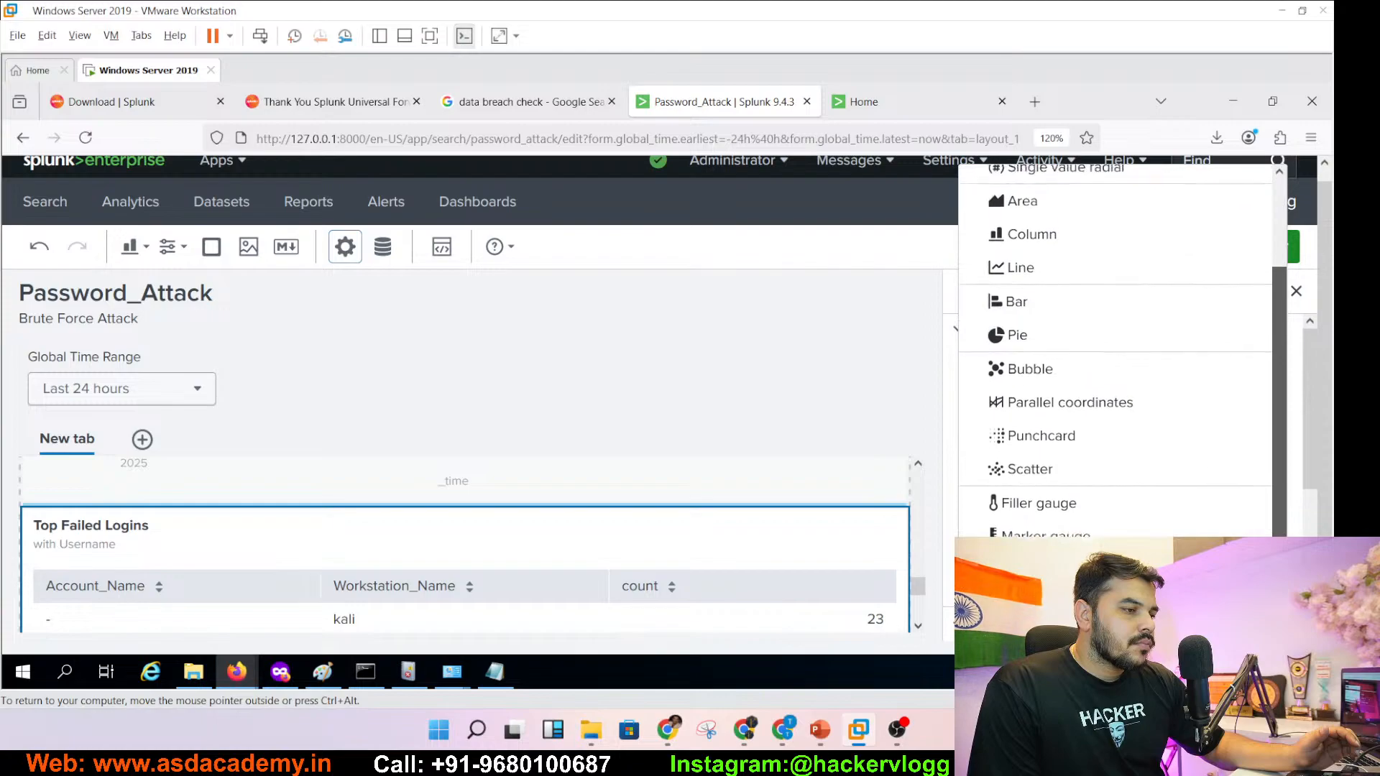
scroll(1284, 501, up, 1)
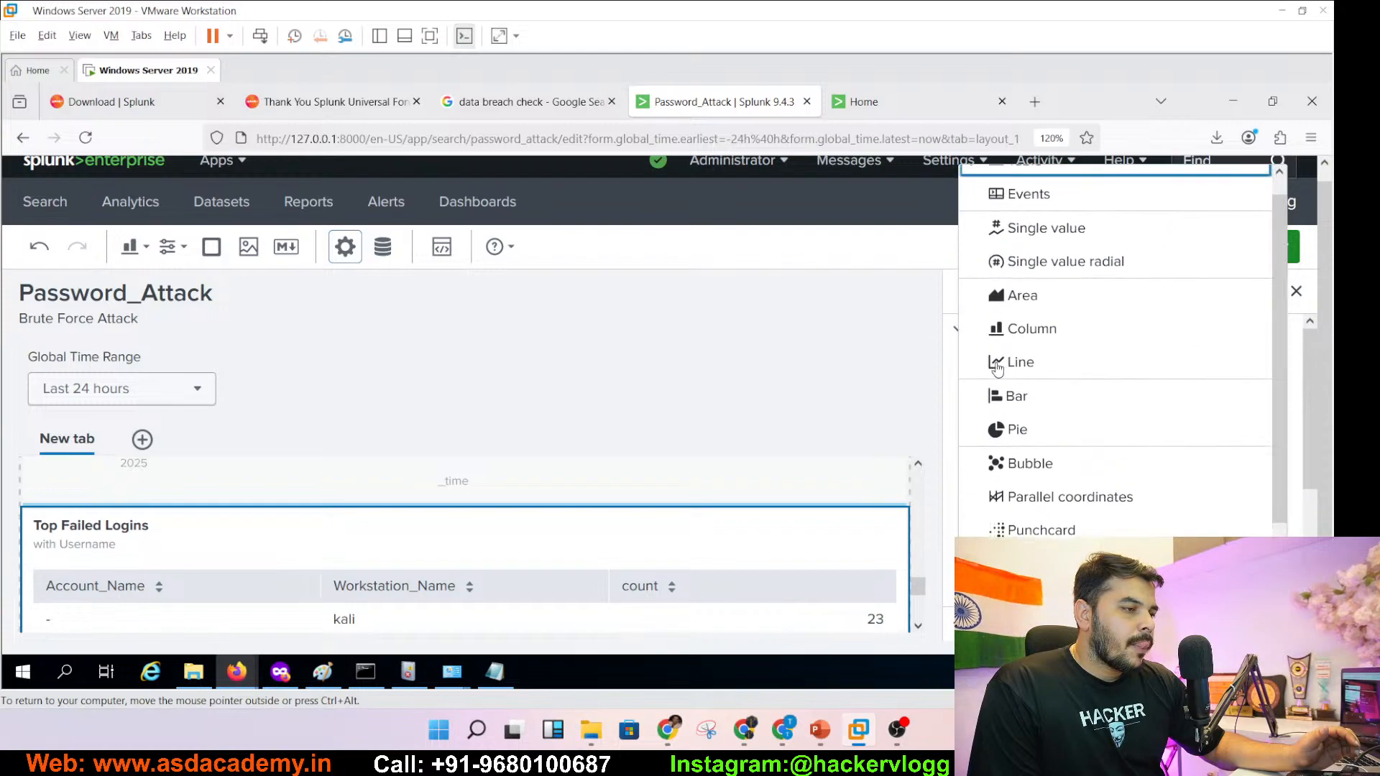
click(1029, 328)
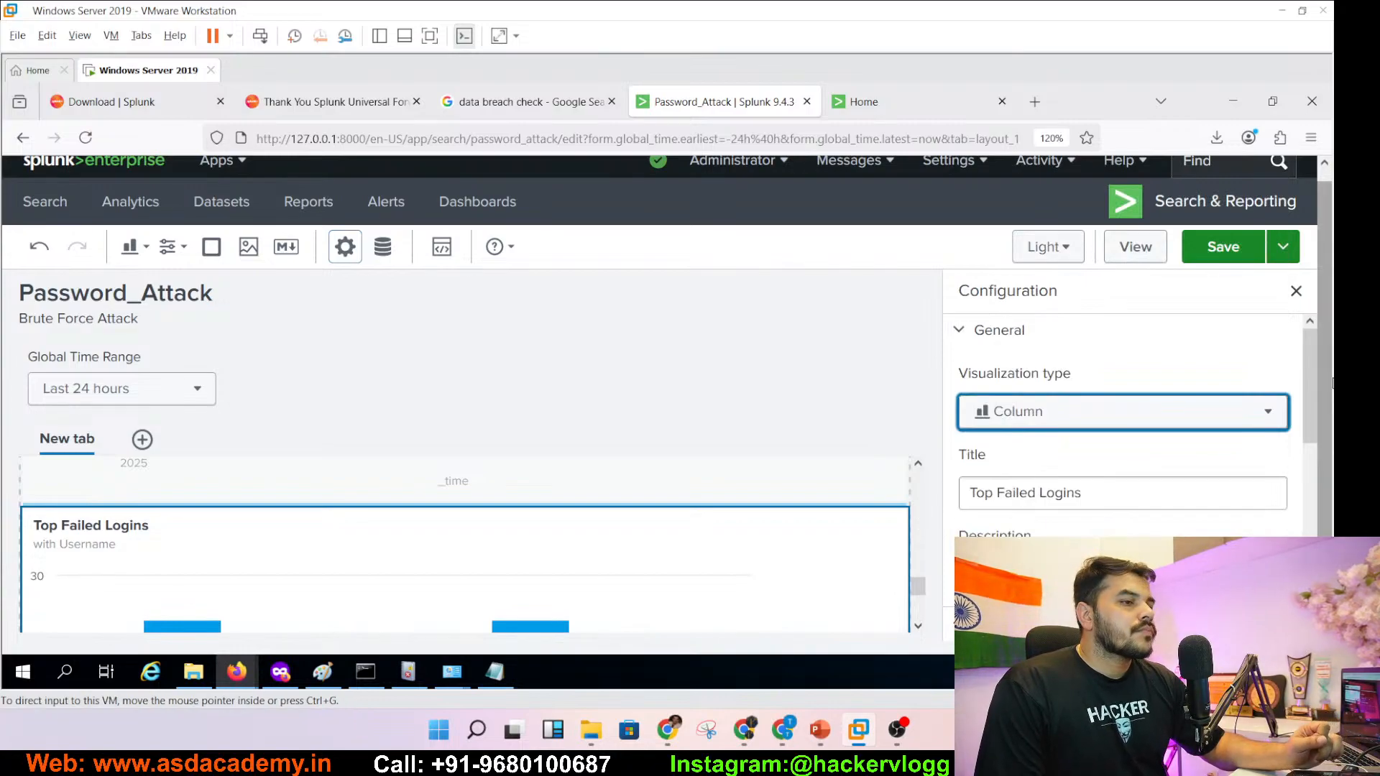
drag(1310, 398, 1308, 440)
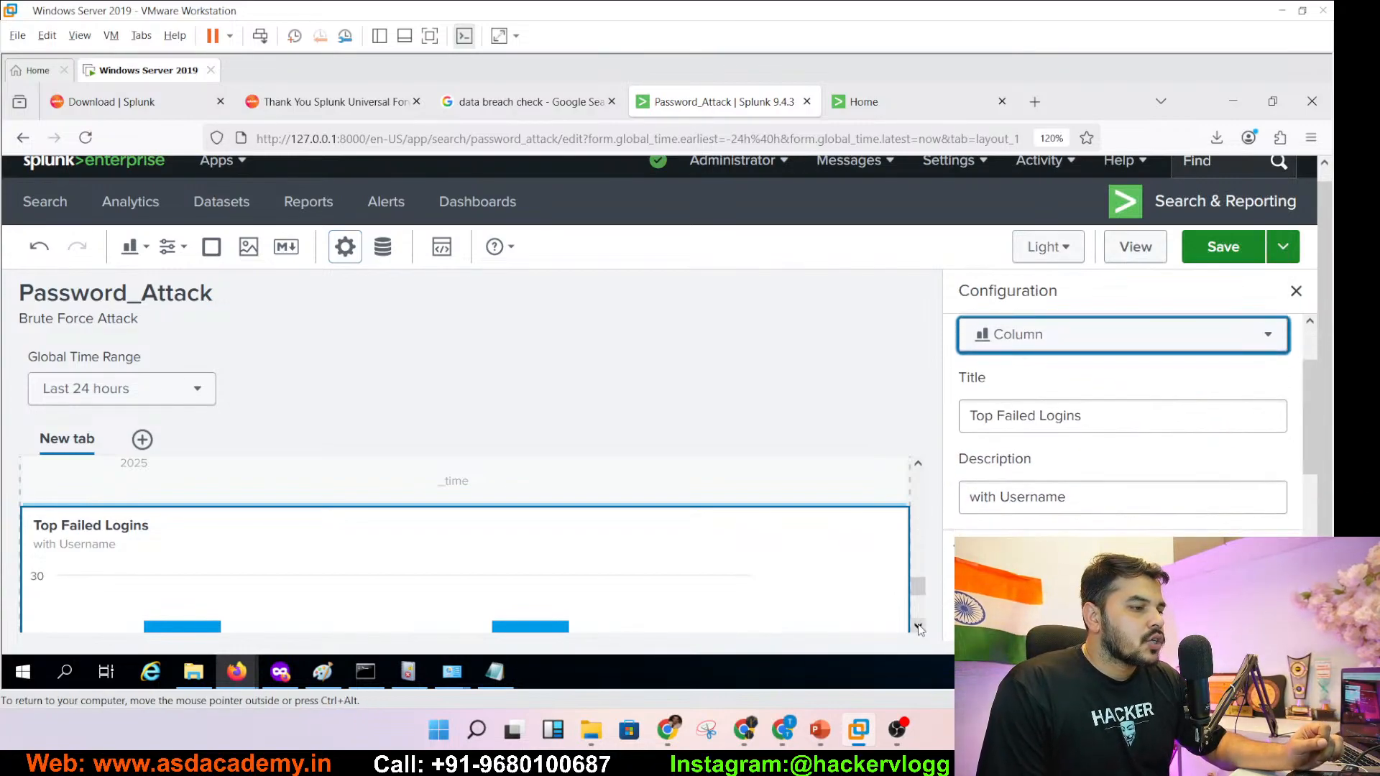
scroll(919, 618, down, 2)
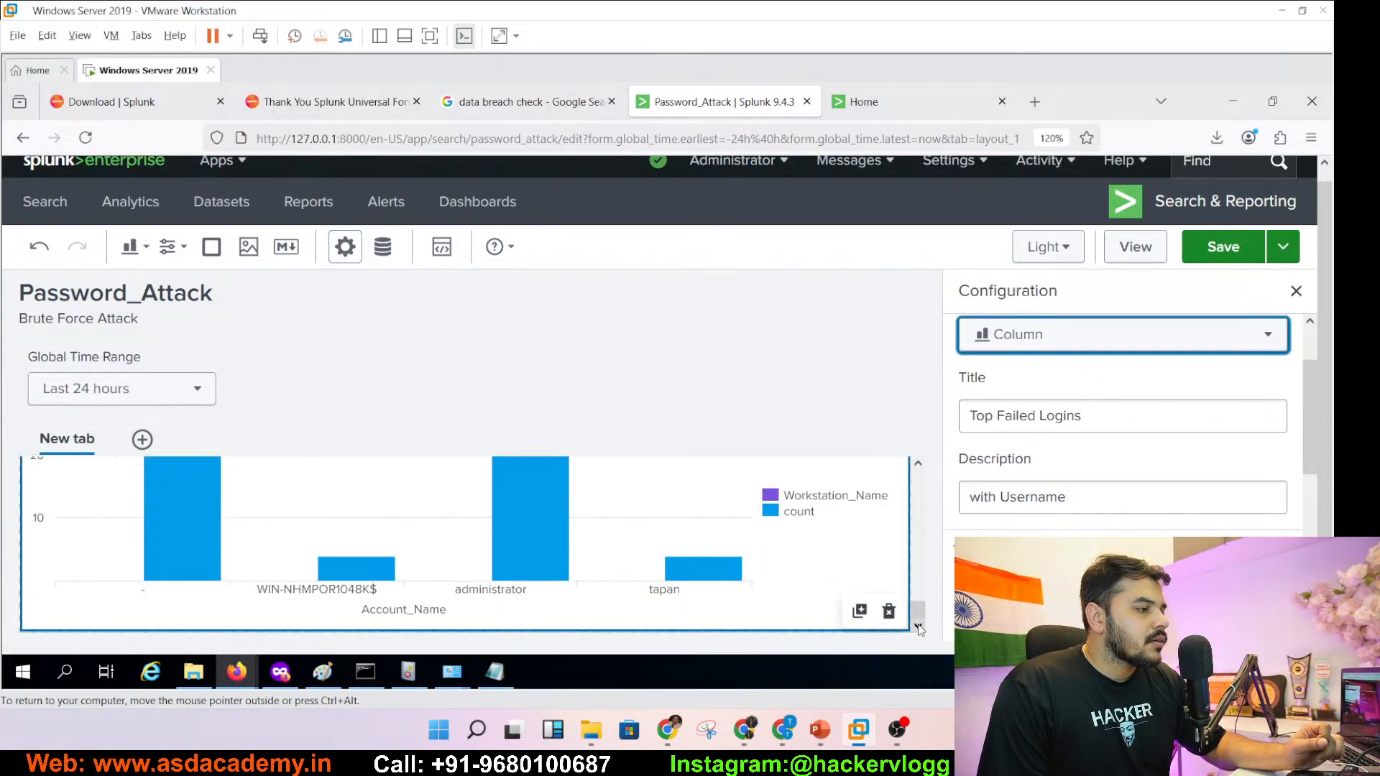
drag(918, 612, 918, 575)
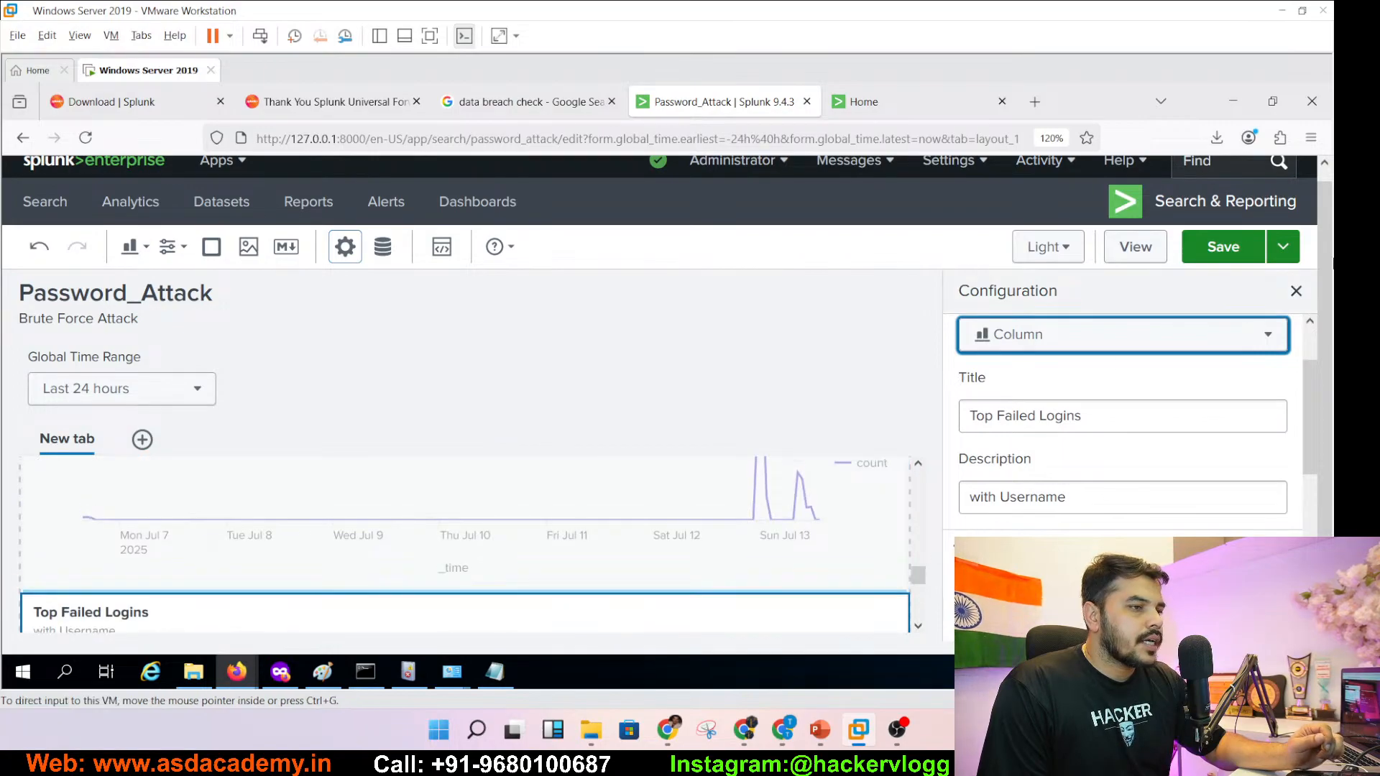
- Move the Top Failed Logins panel beside the source pie chart, saving before and after
click(1229, 248)
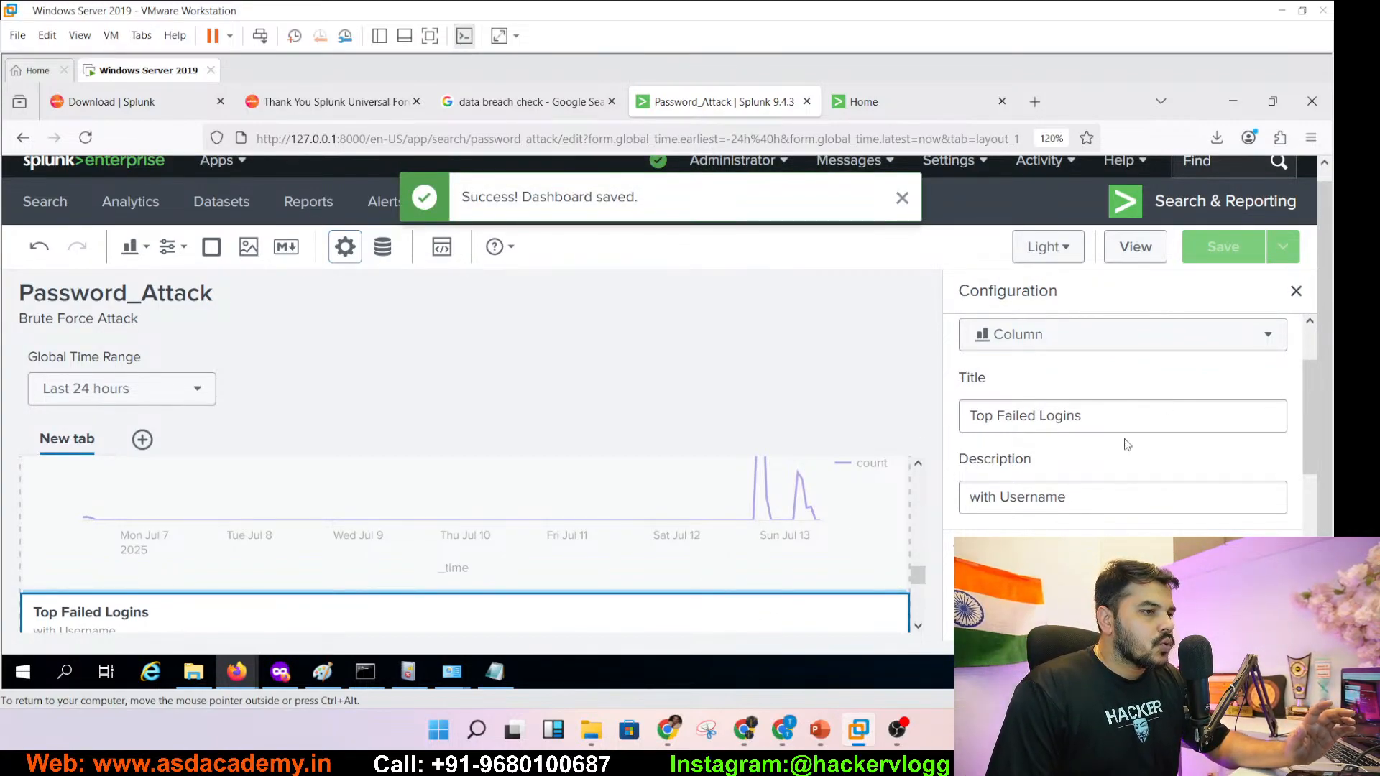
click(1296, 290)
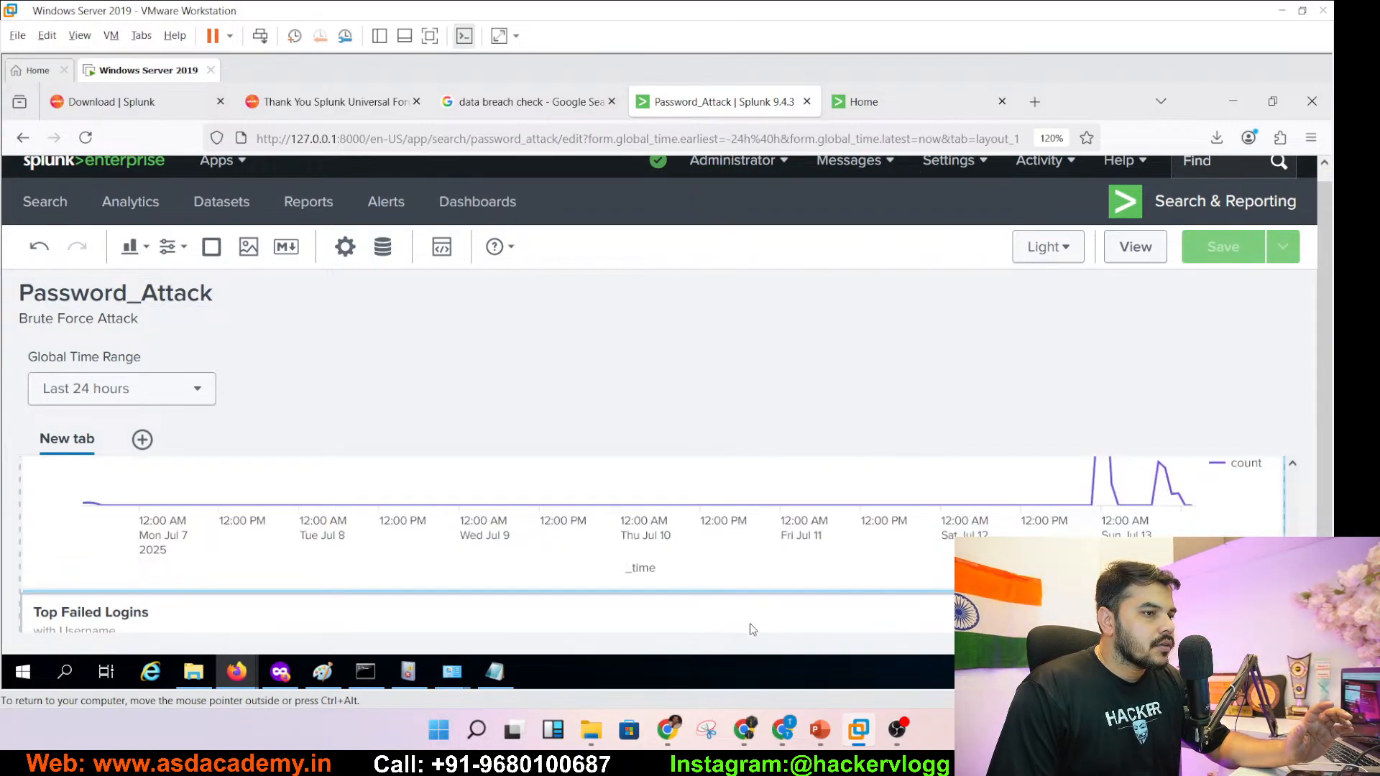
click(790, 594)
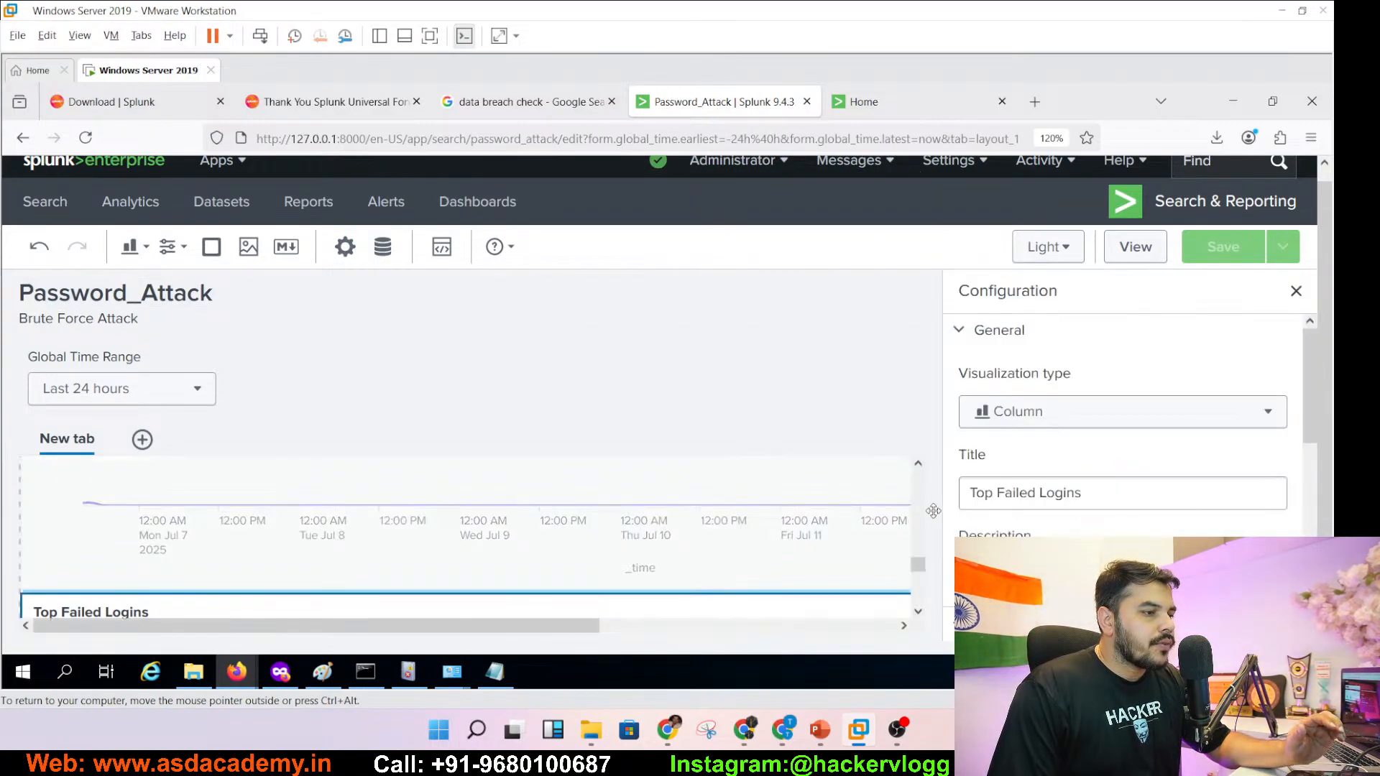
drag(825, 490, 741, 520)
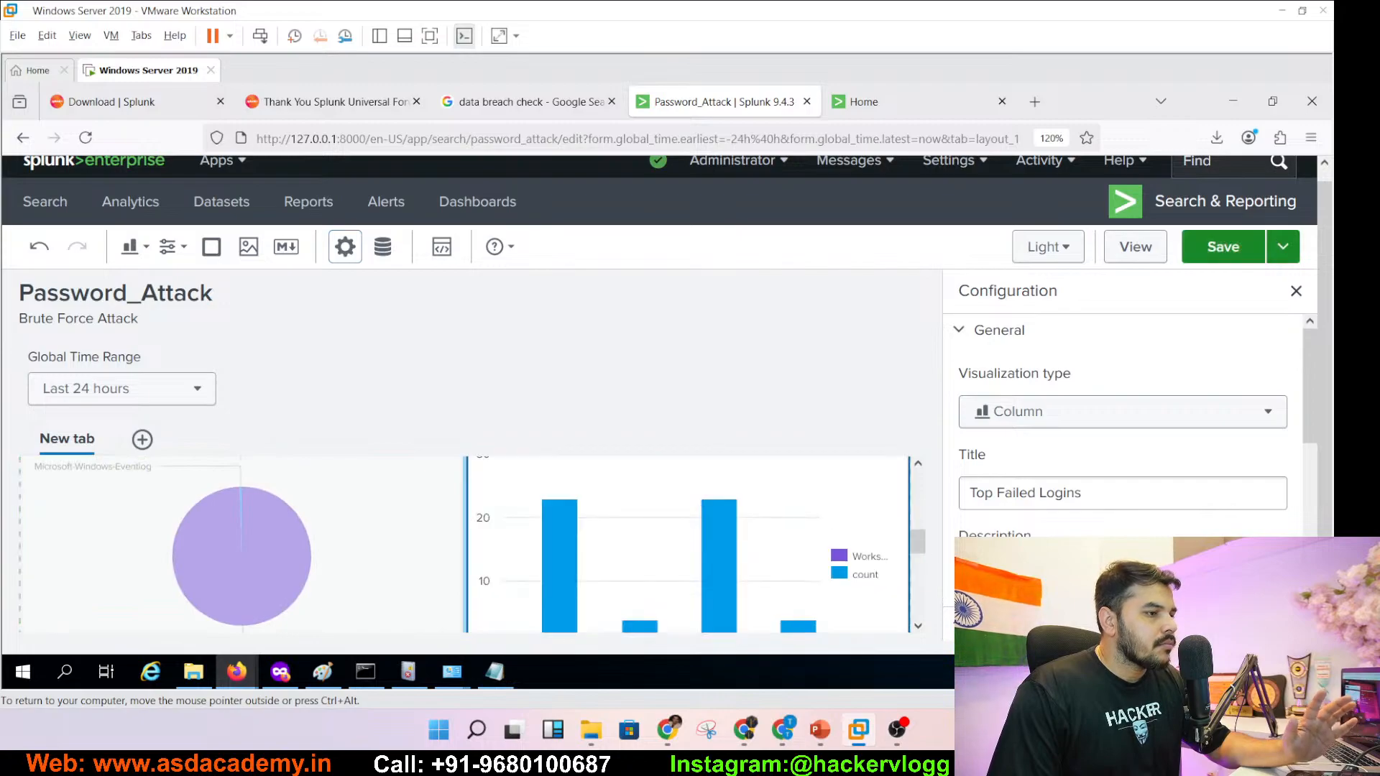
scroll(917, 466, up, 5)
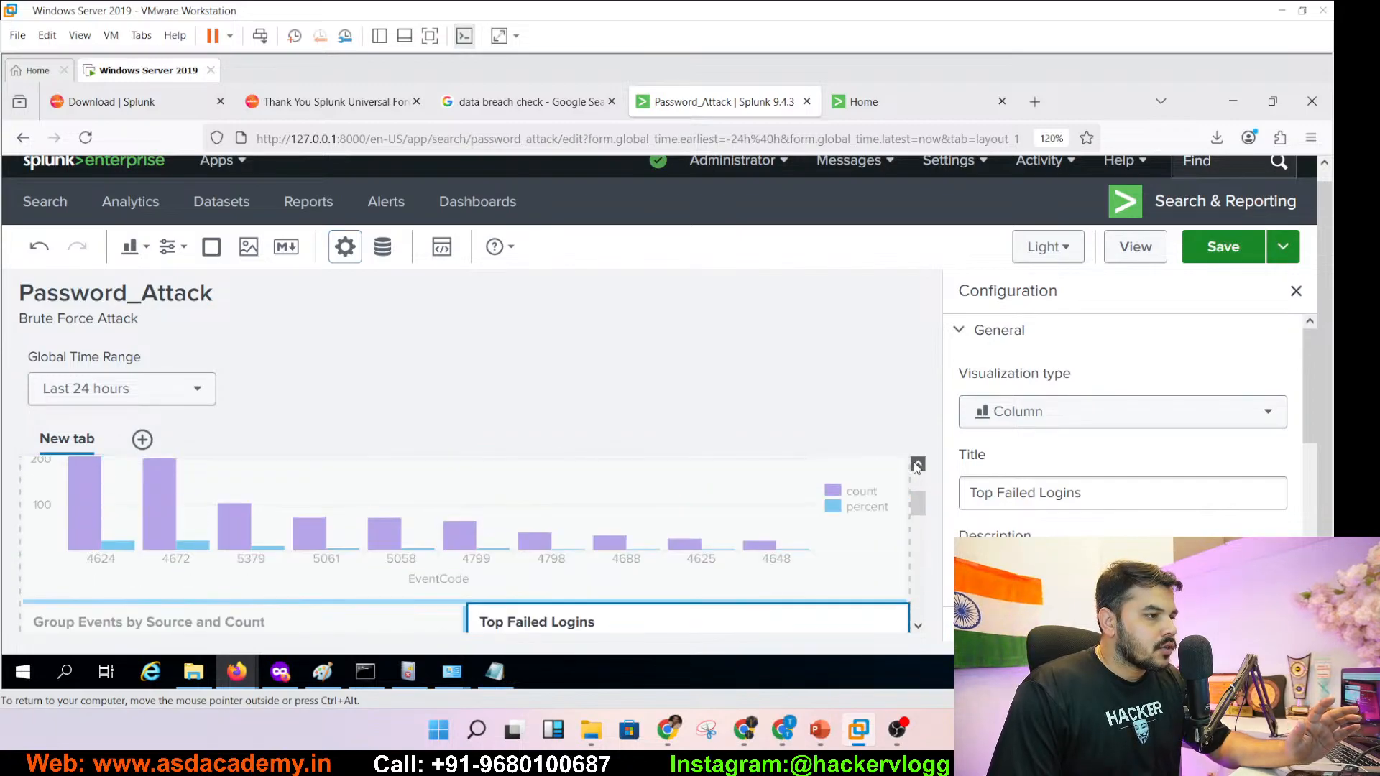
scroll(916, 489, down, 5)
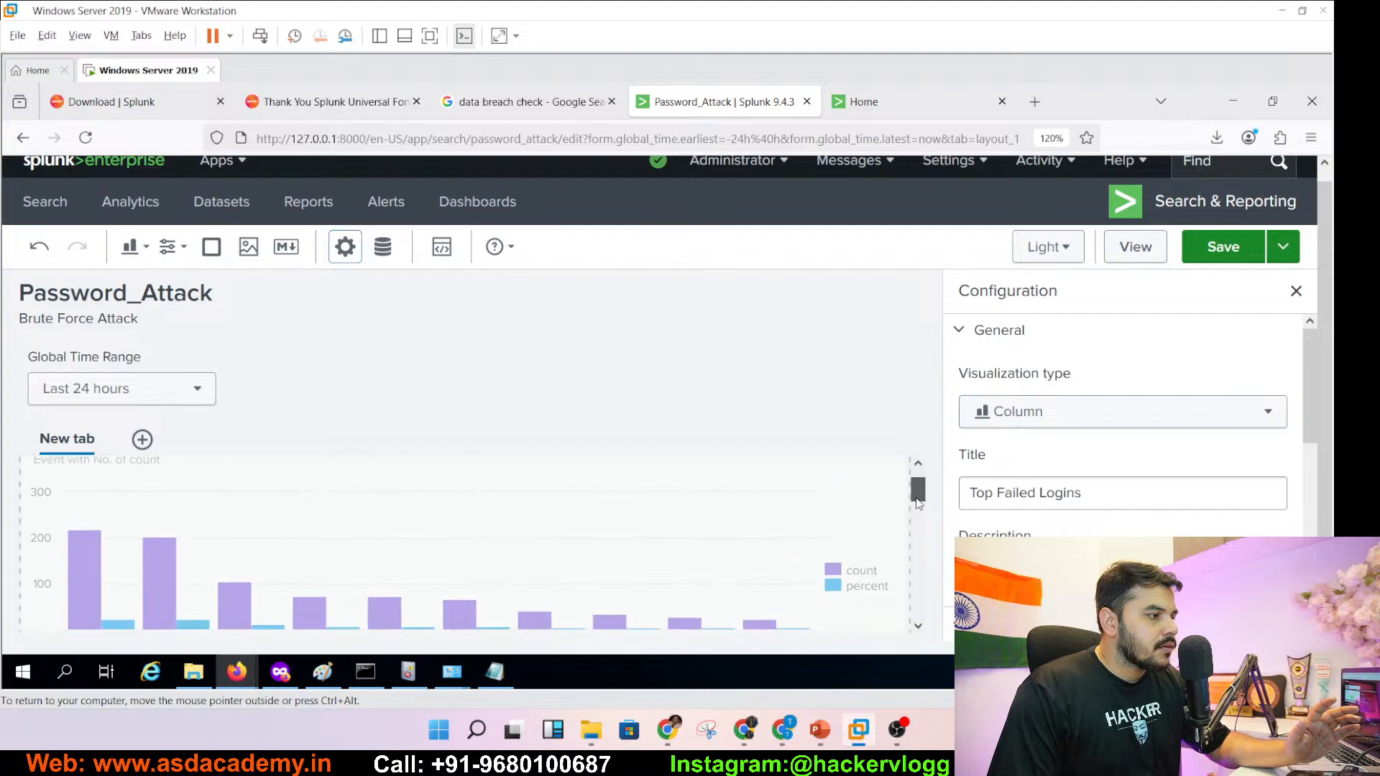
scroll(923, 568, down, 5)
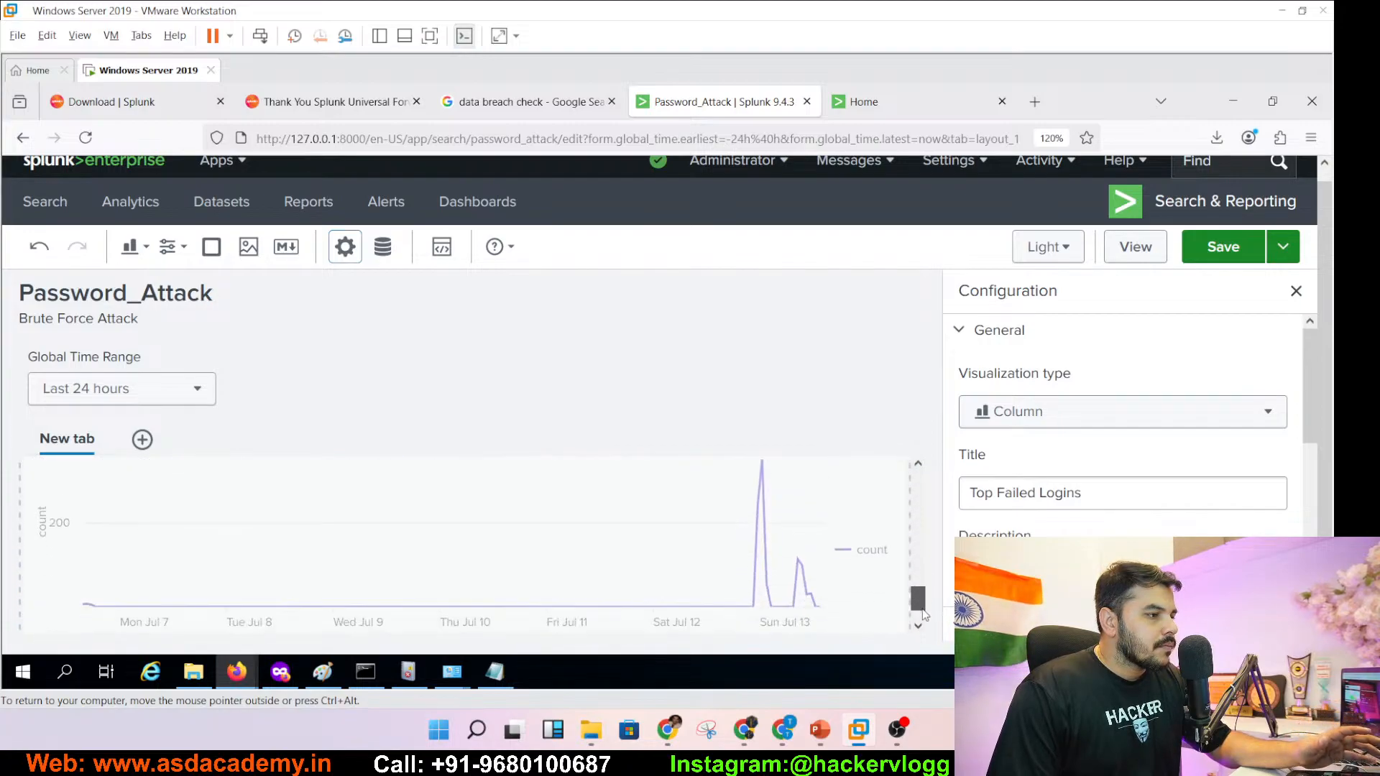
scroll(923, 496, up, 10)
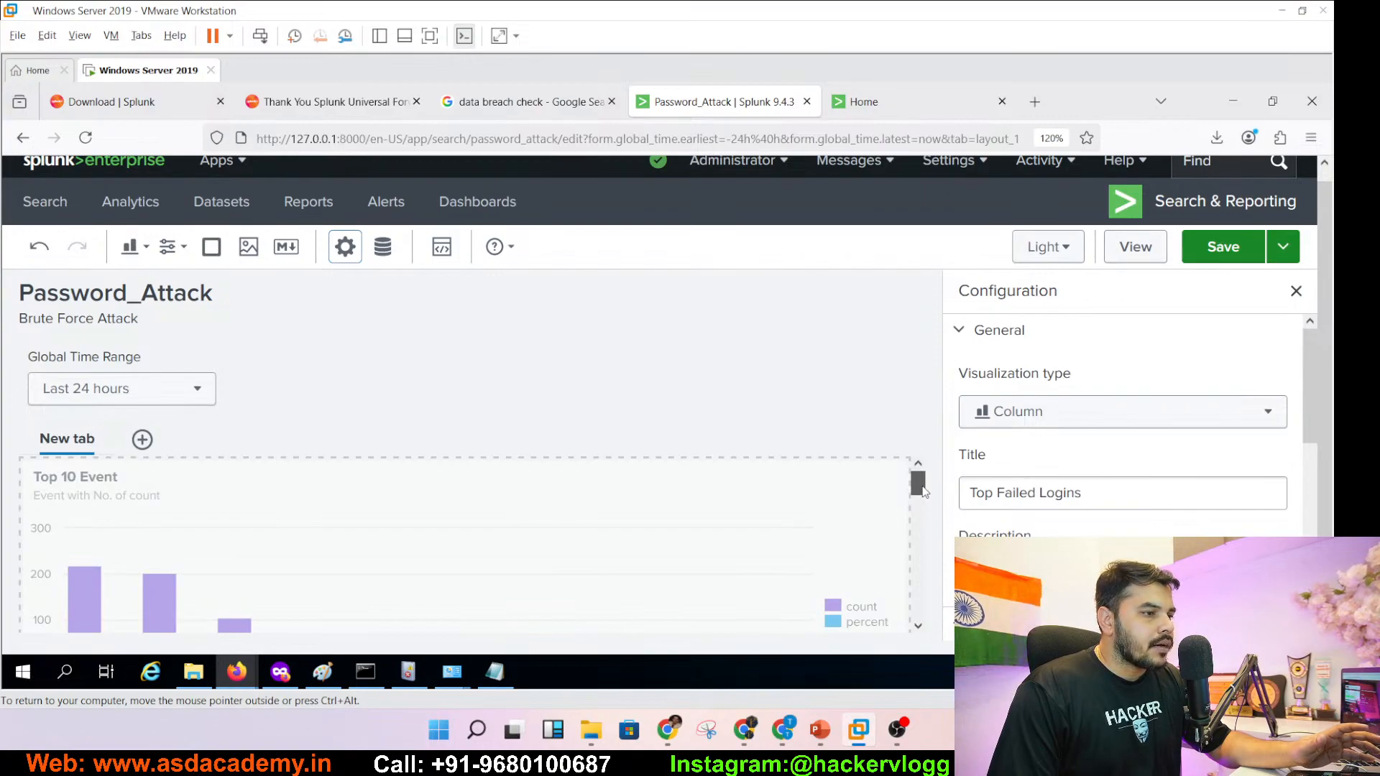
click(1215, 249)
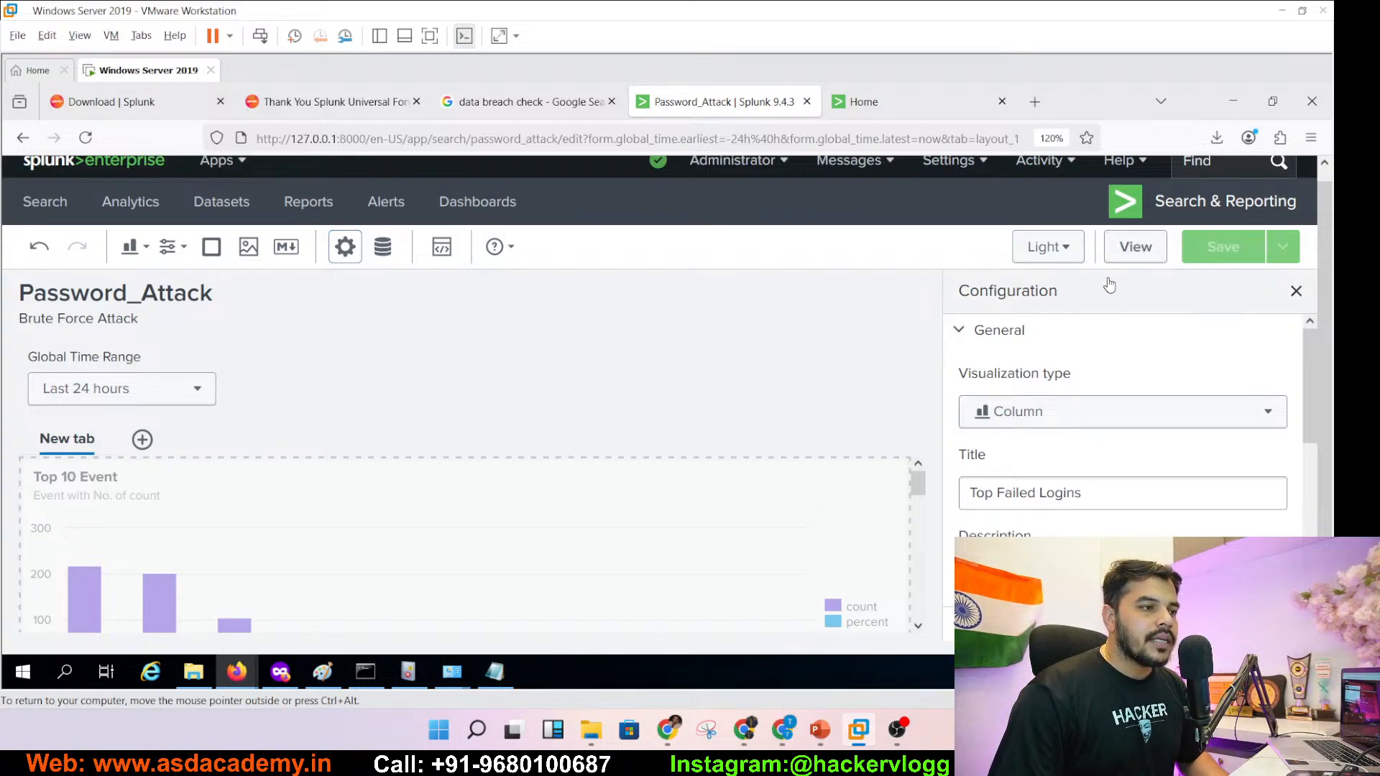
- Exit edit mode, review the Password_Attack panels, and go to the Splunk home page
click(1119, 260)
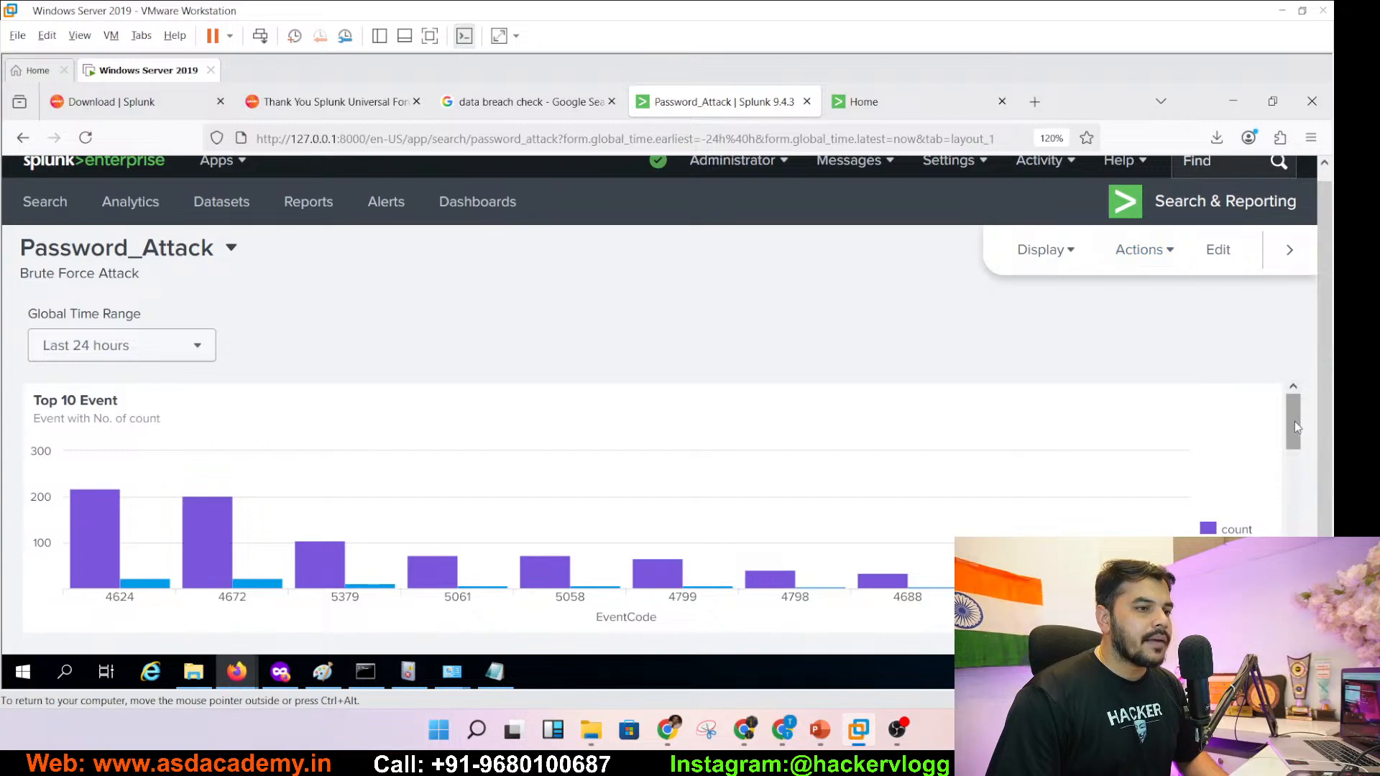
mouse_move(1295, 422)
mouse_down()
mouse_move(1292, 575)
mouse_move(1298, 406)
mouse_up()
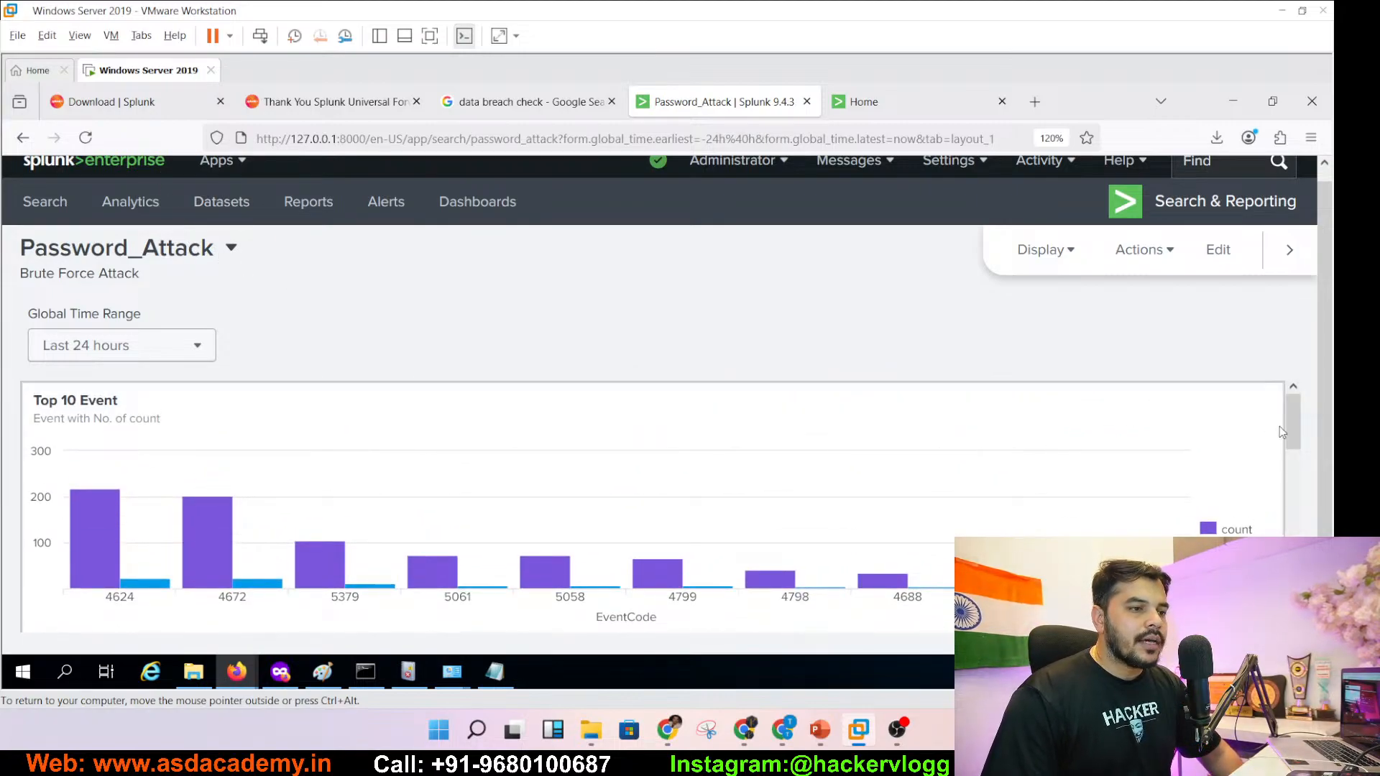
mouse_move(1292, 429)
mouse_down()
mouse_move(1292, 570)
mouse_move(1300, 437)
mouse_up()
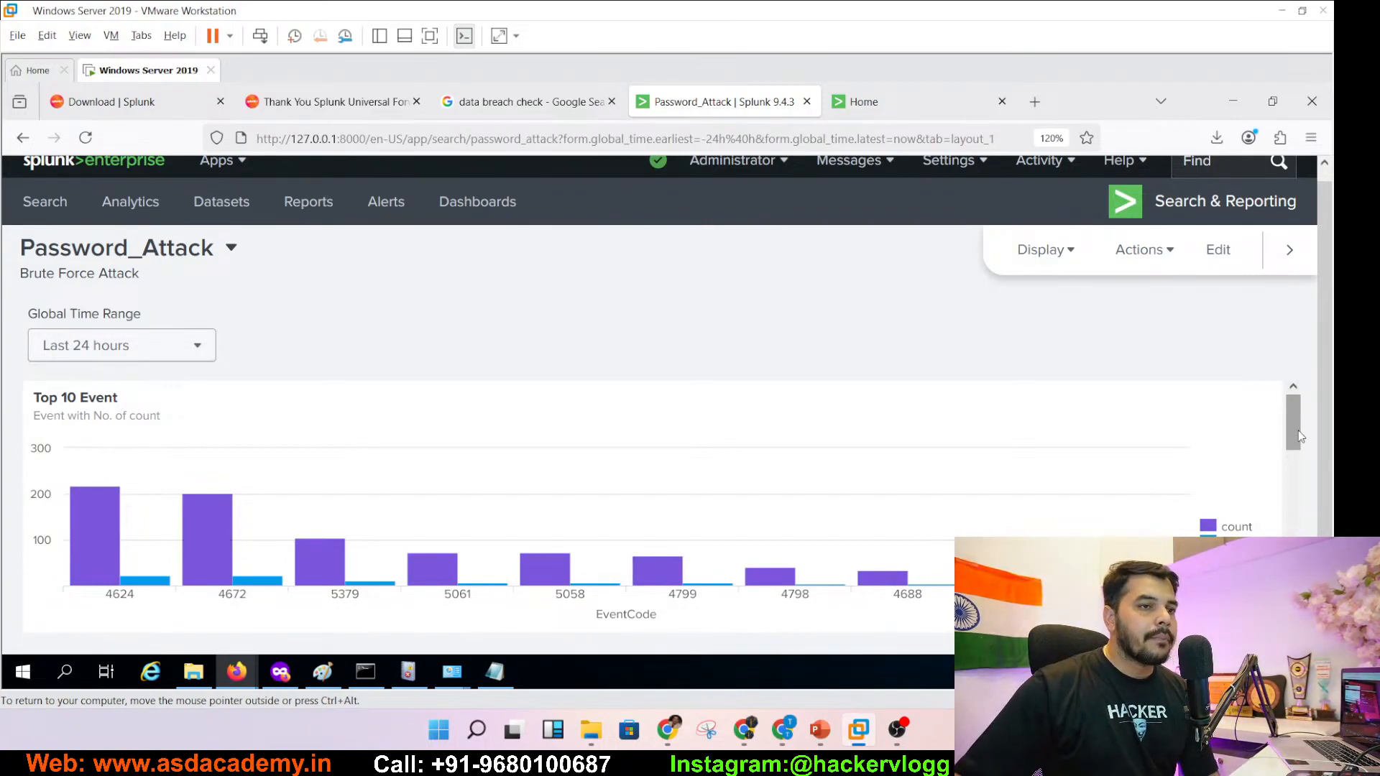
mouse_move(1300, 436)
mouse_down()
mouse_move(1283, 536)
mouse_move(1274, 440)
mouse_up()
click(157, 173)
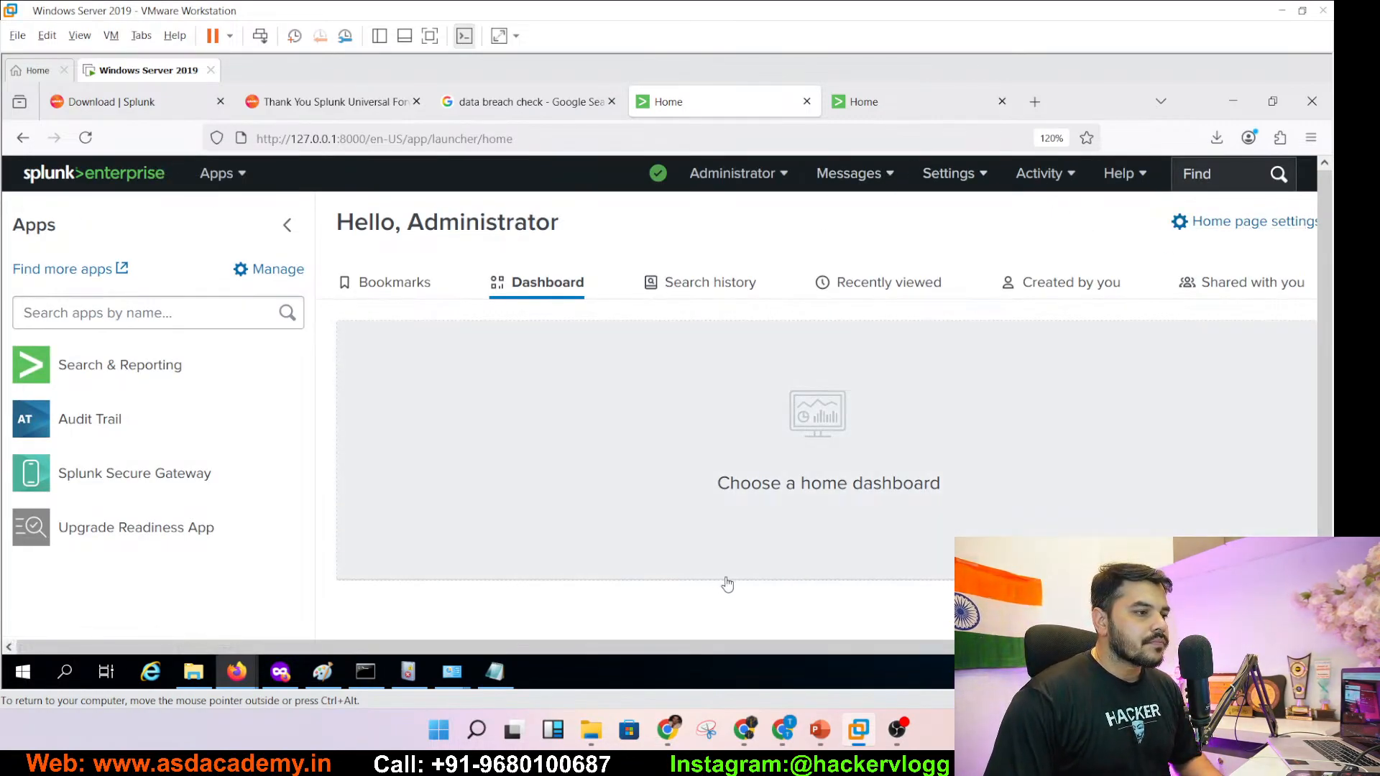
- Select Password_Attack from the home dashboard list and save it
click(823, 468)
click(819, 434)
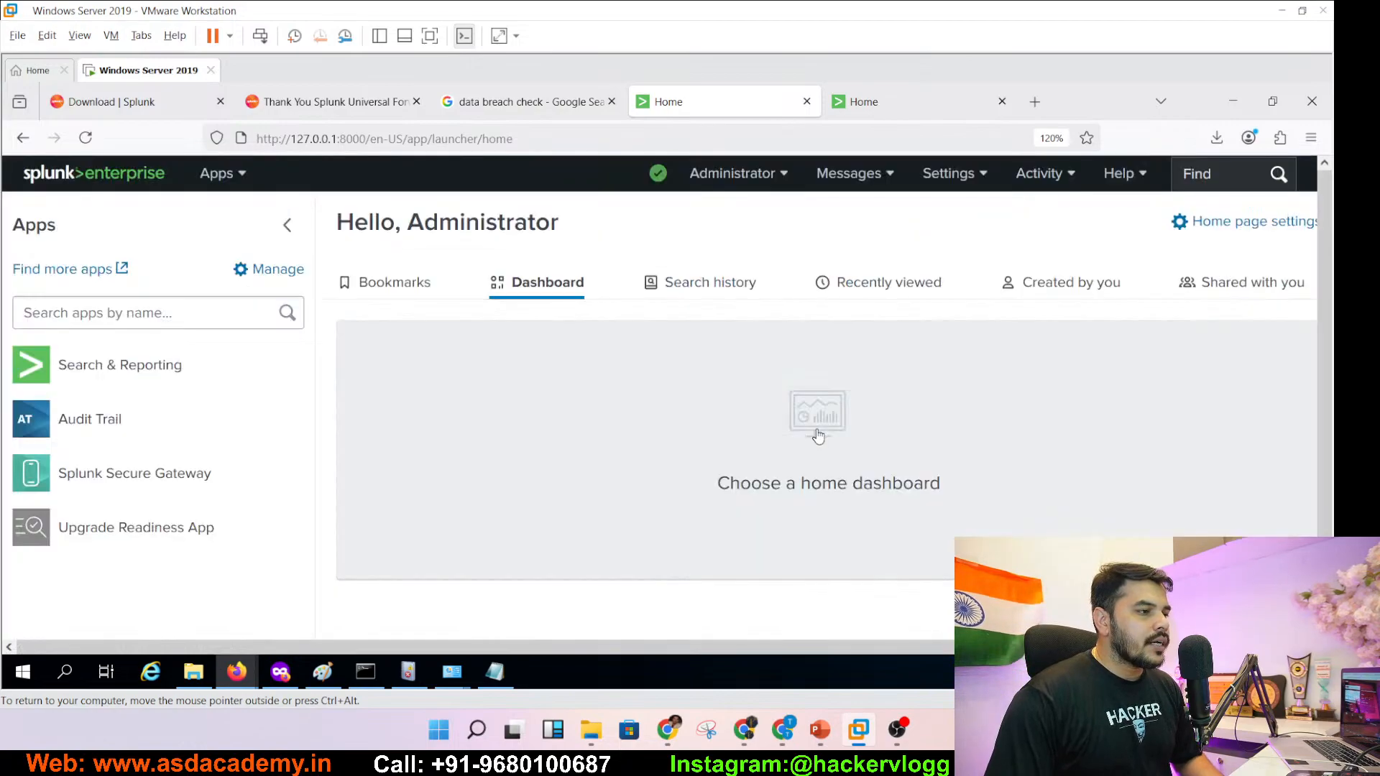
click(818, 435)
click(533, 351)
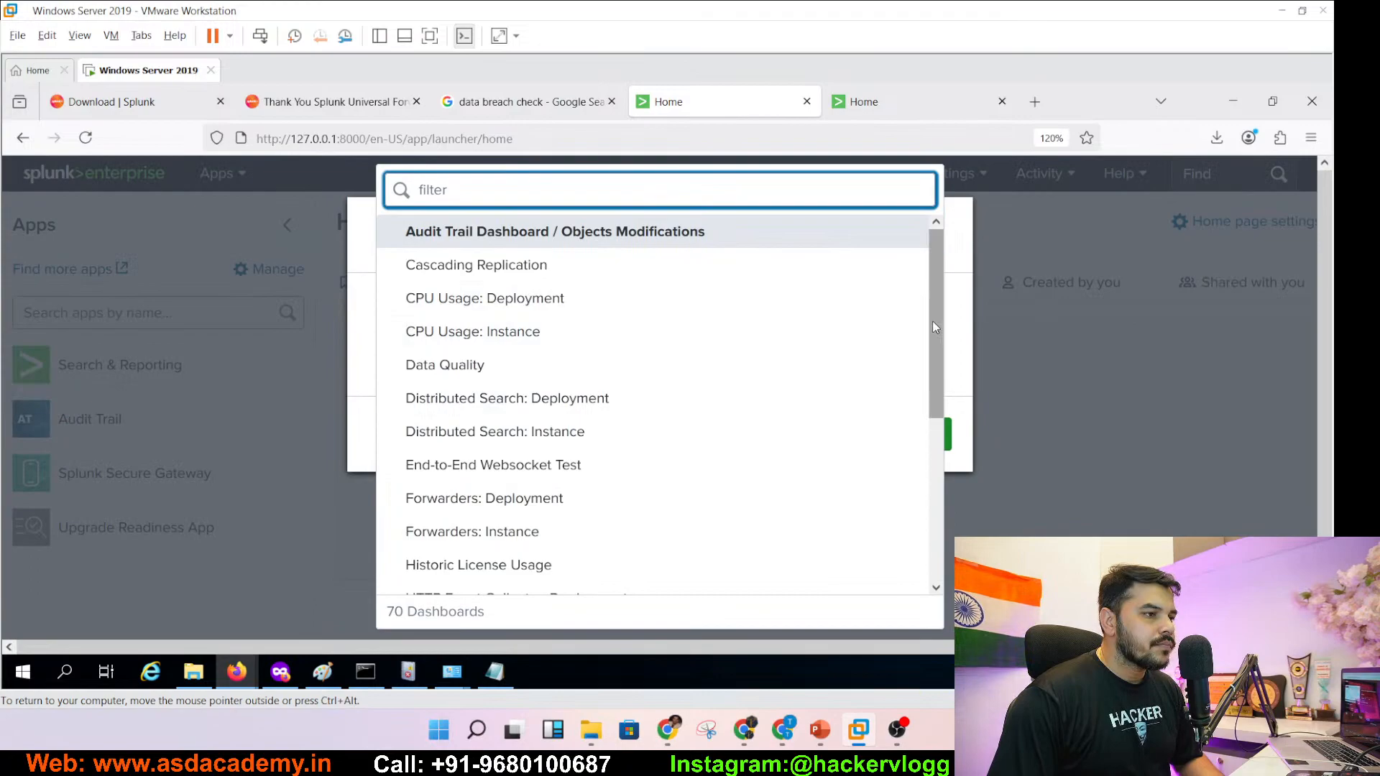
drag(933, 321, 917, 535)
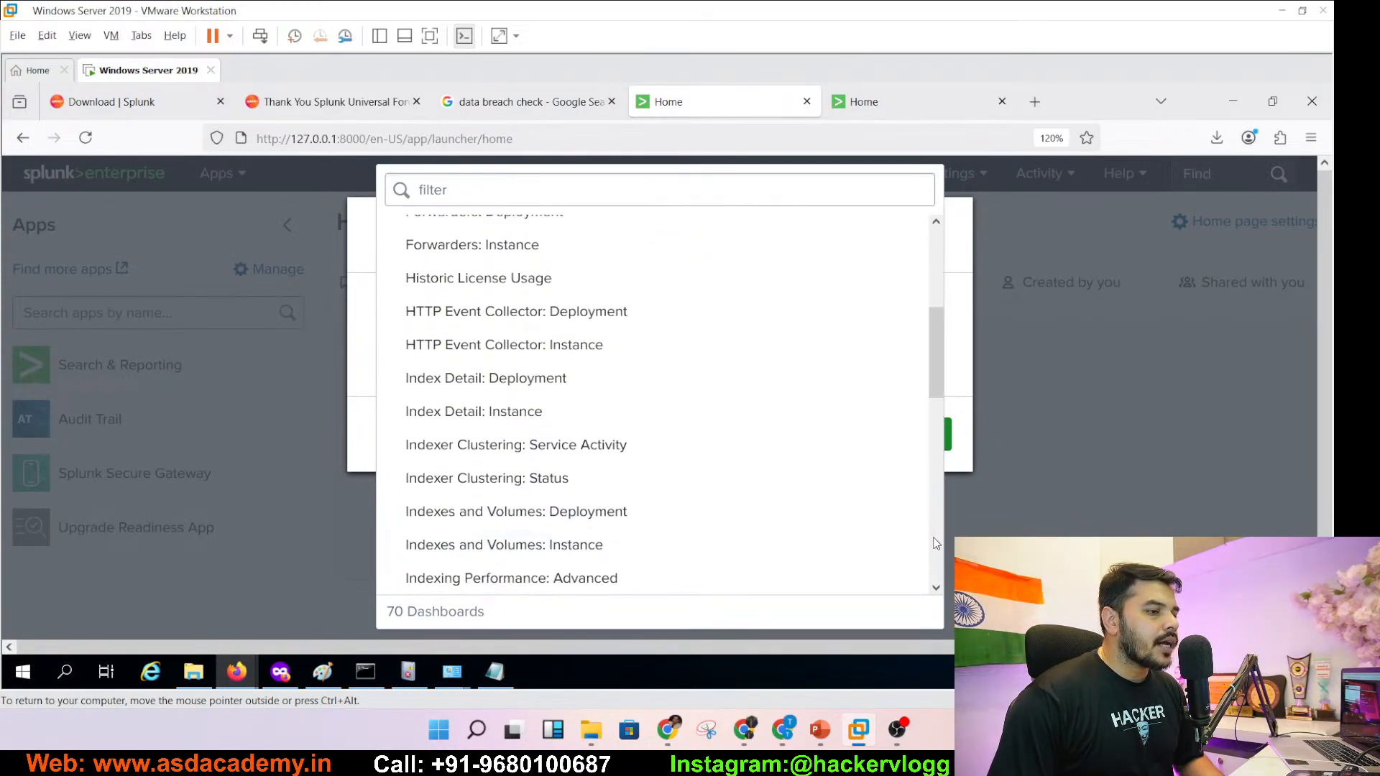
click(935, 539)
click(936, 543)
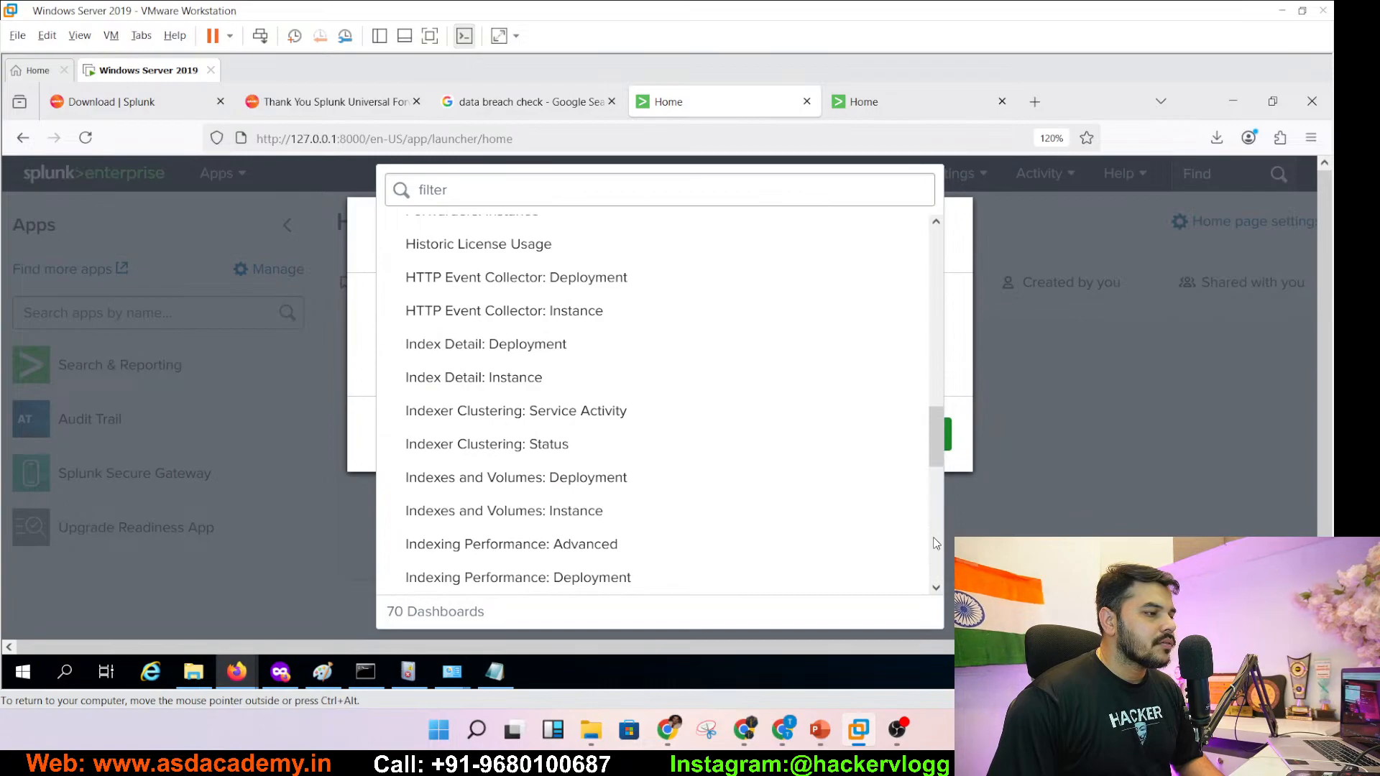
click(937, 482)
mouse_move(943, 451)
mouse_down()
mouse_move(935, 588)
mouse_move(933, 476)
mouse_up()
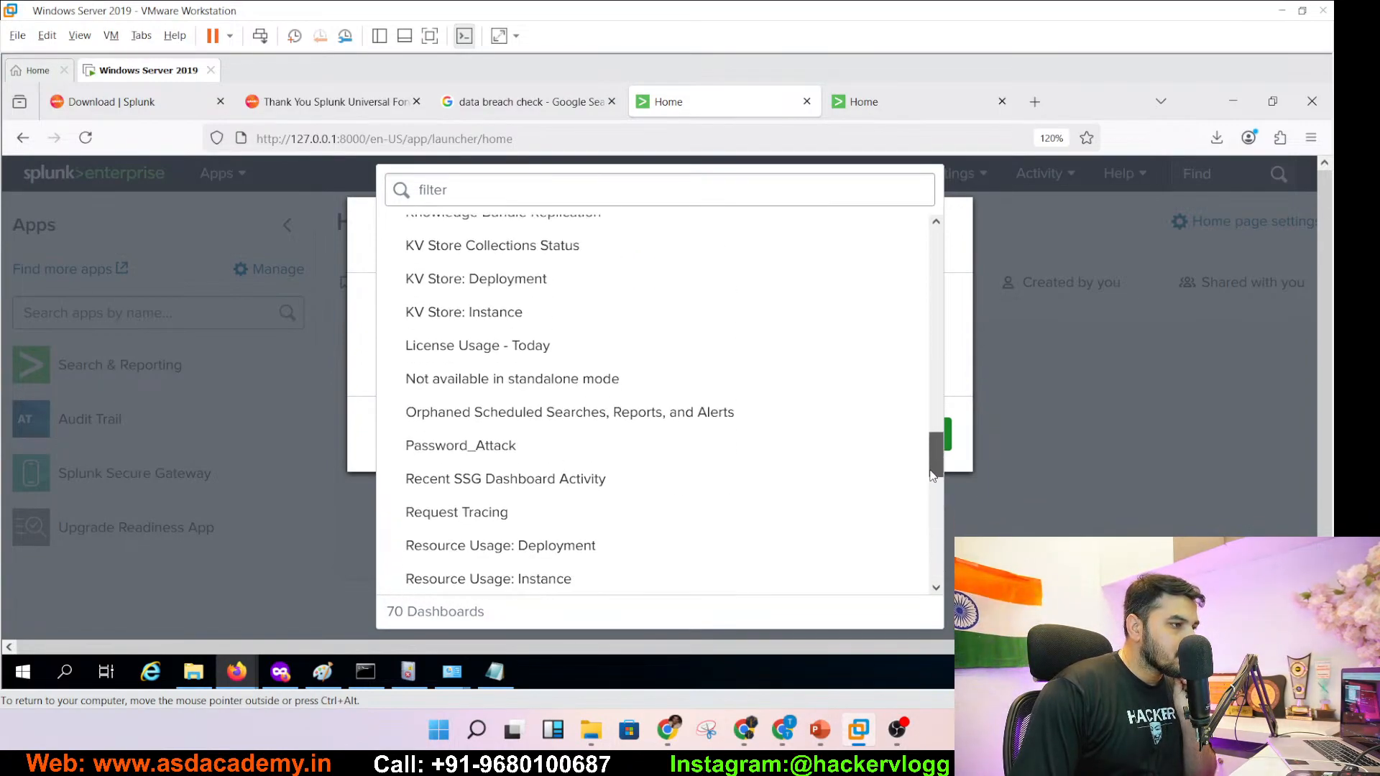
click(438, 446)
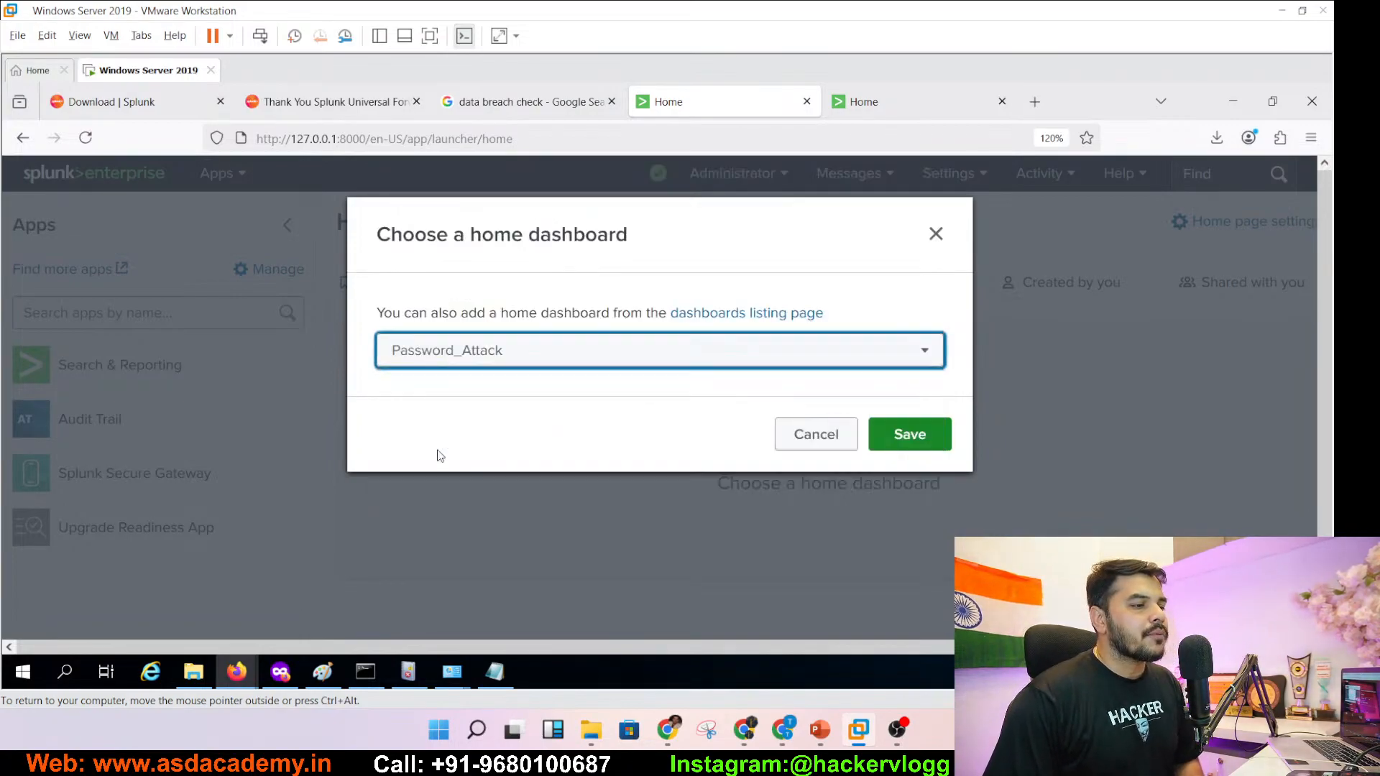
click(908, 437)
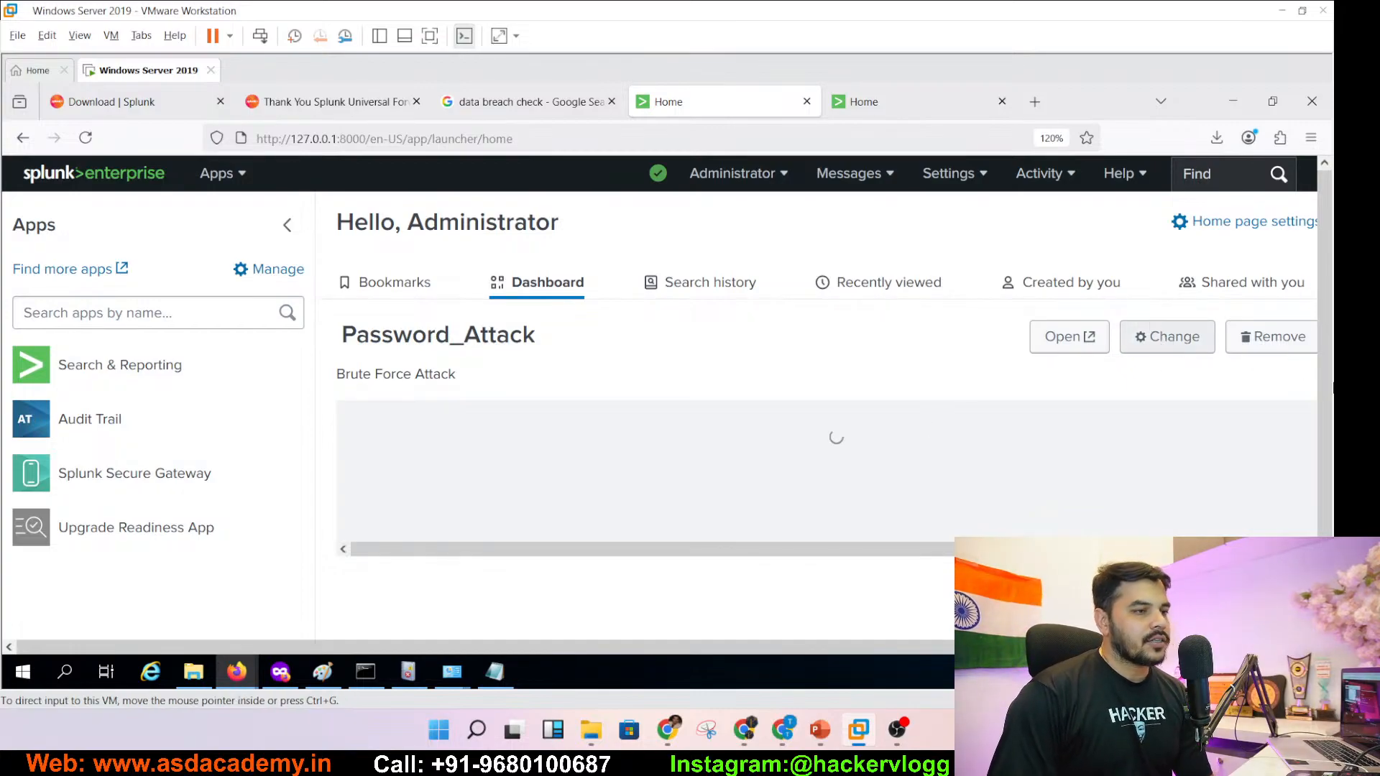
- Collapse the Apps sidebar so the Password_Attack dashboard fills the home page
click(288, 223)
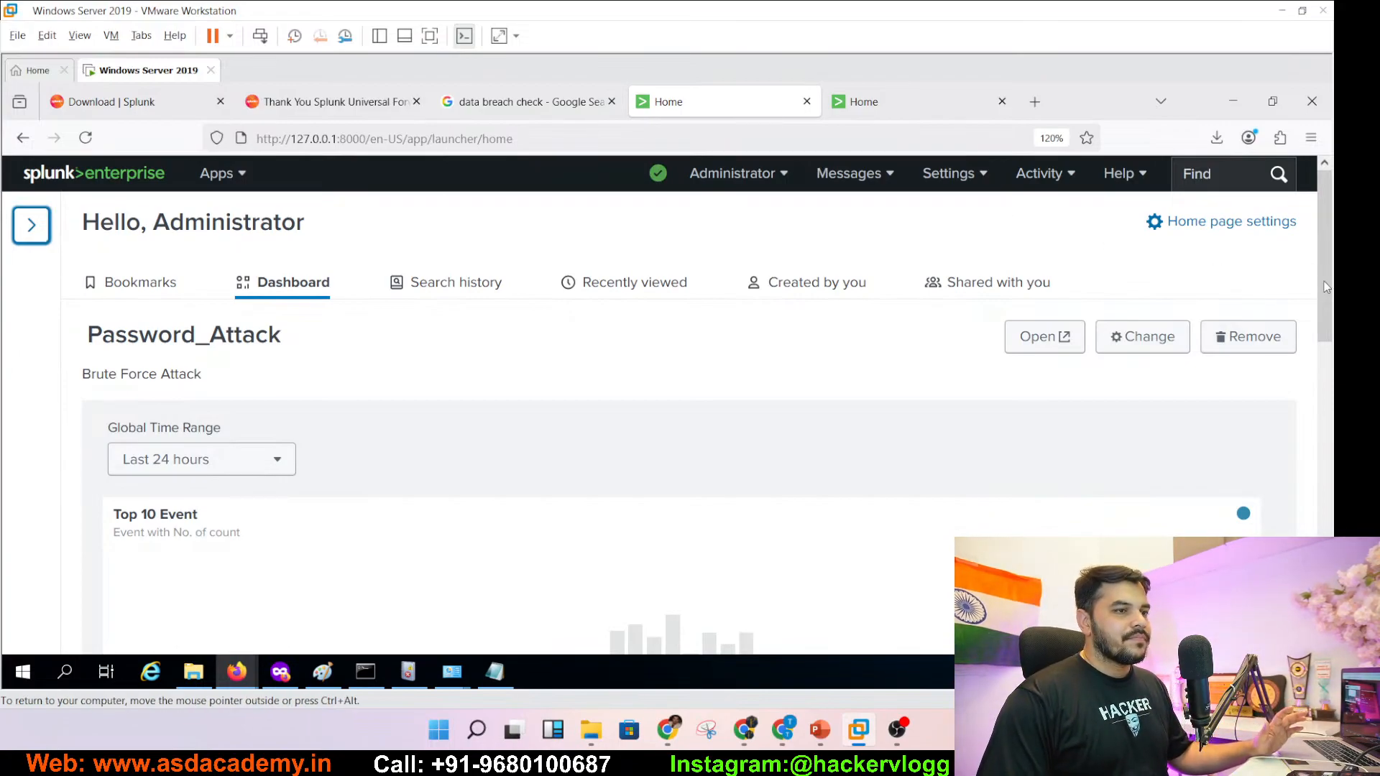
drag(1322, 281, 1327, 365)
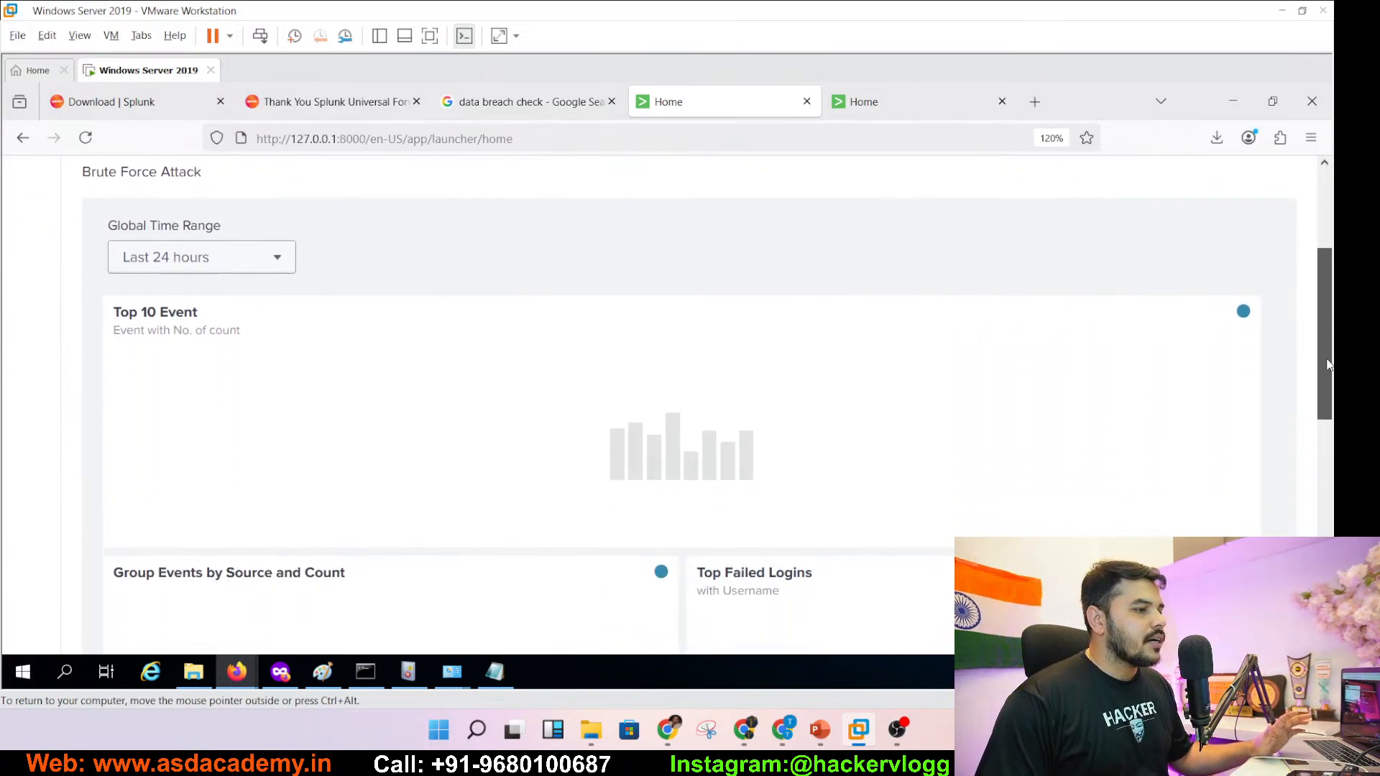
scroll(1328, 455, down, 3)
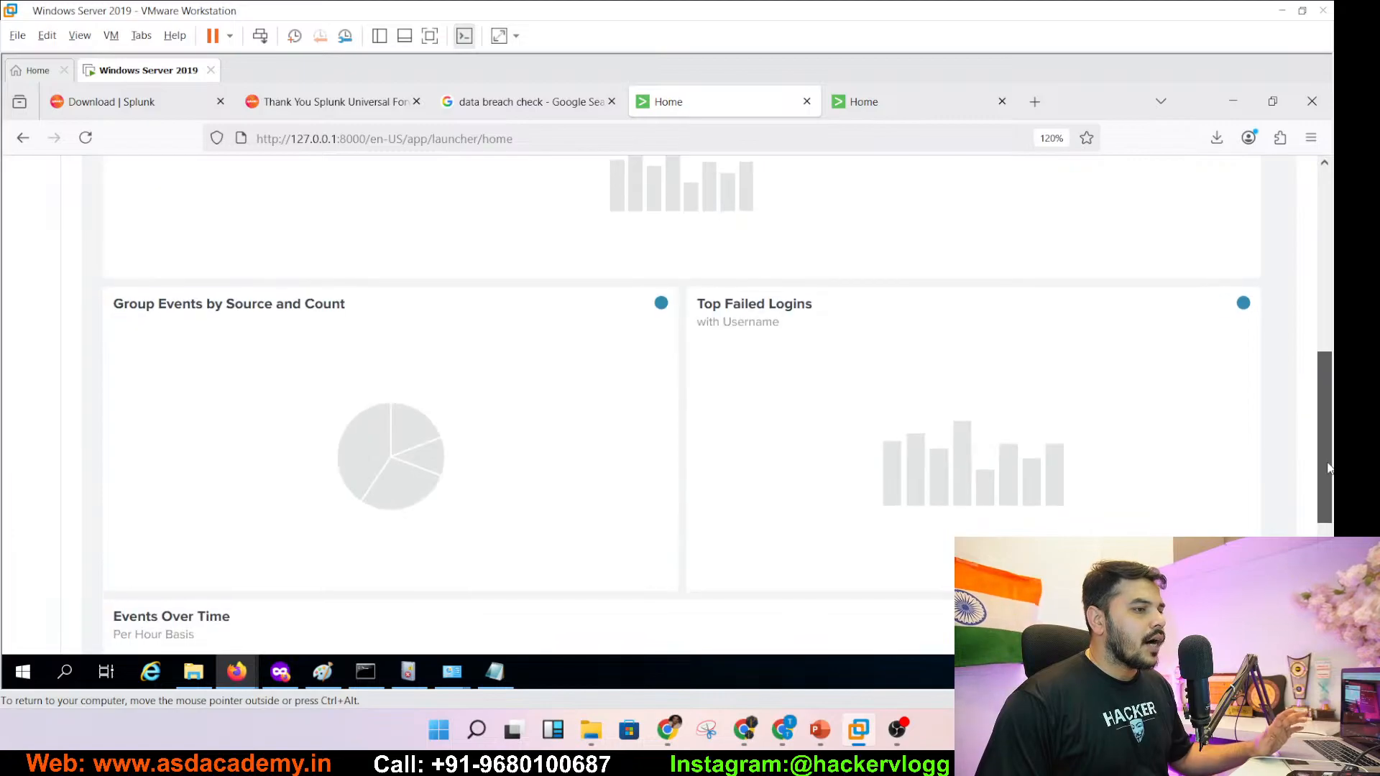
- Bring up the global time range presets, currently Last 24 hours
drag(1327, 463, 1320, 309)
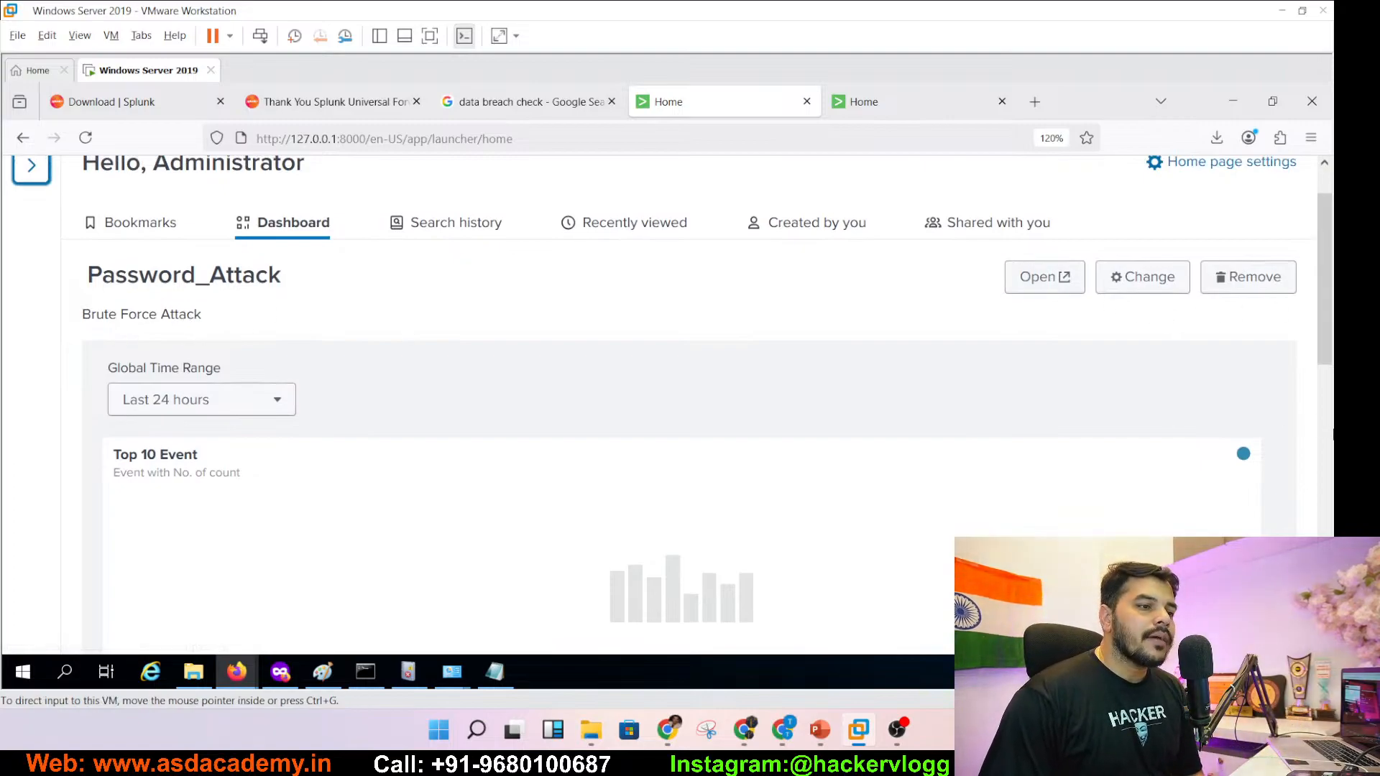
scroll(683, 402, down, 10)
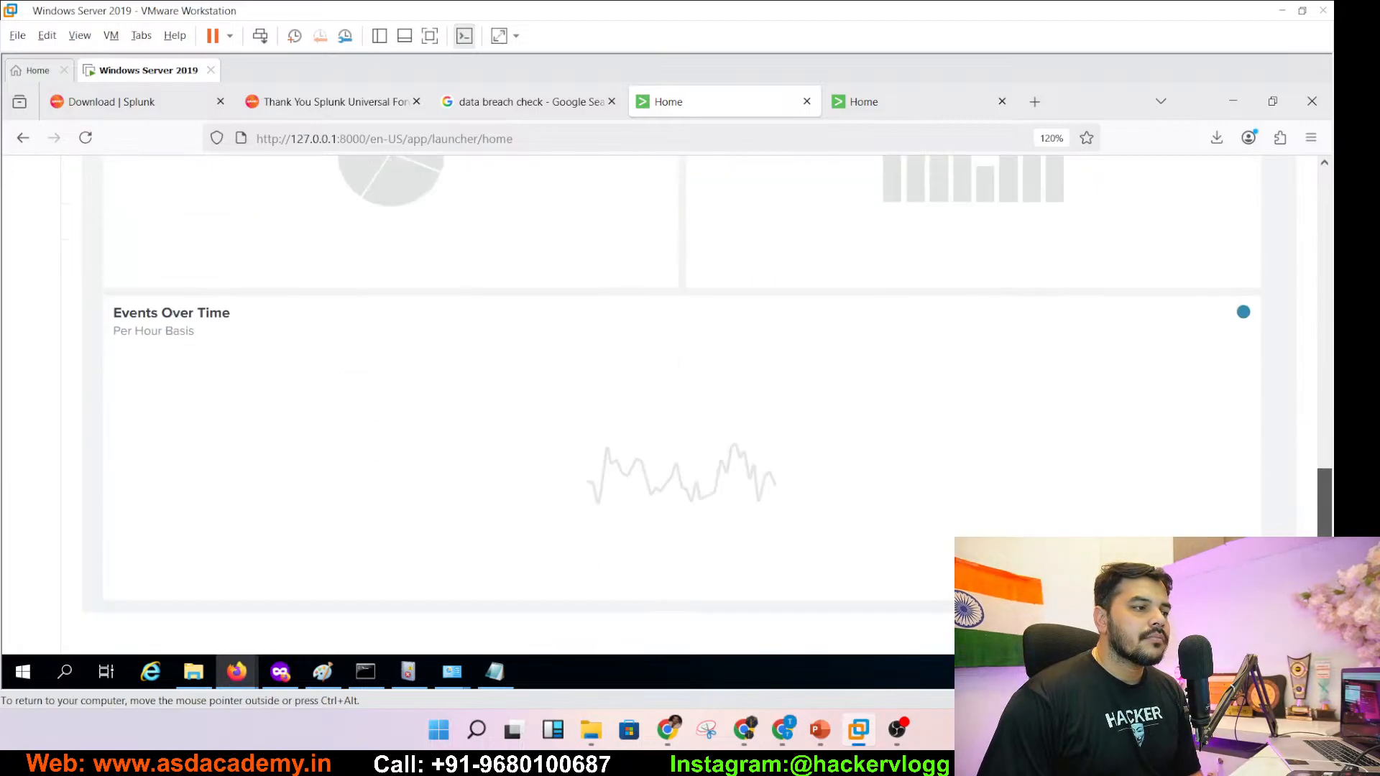
drag(1325, 512, 1332, 215)
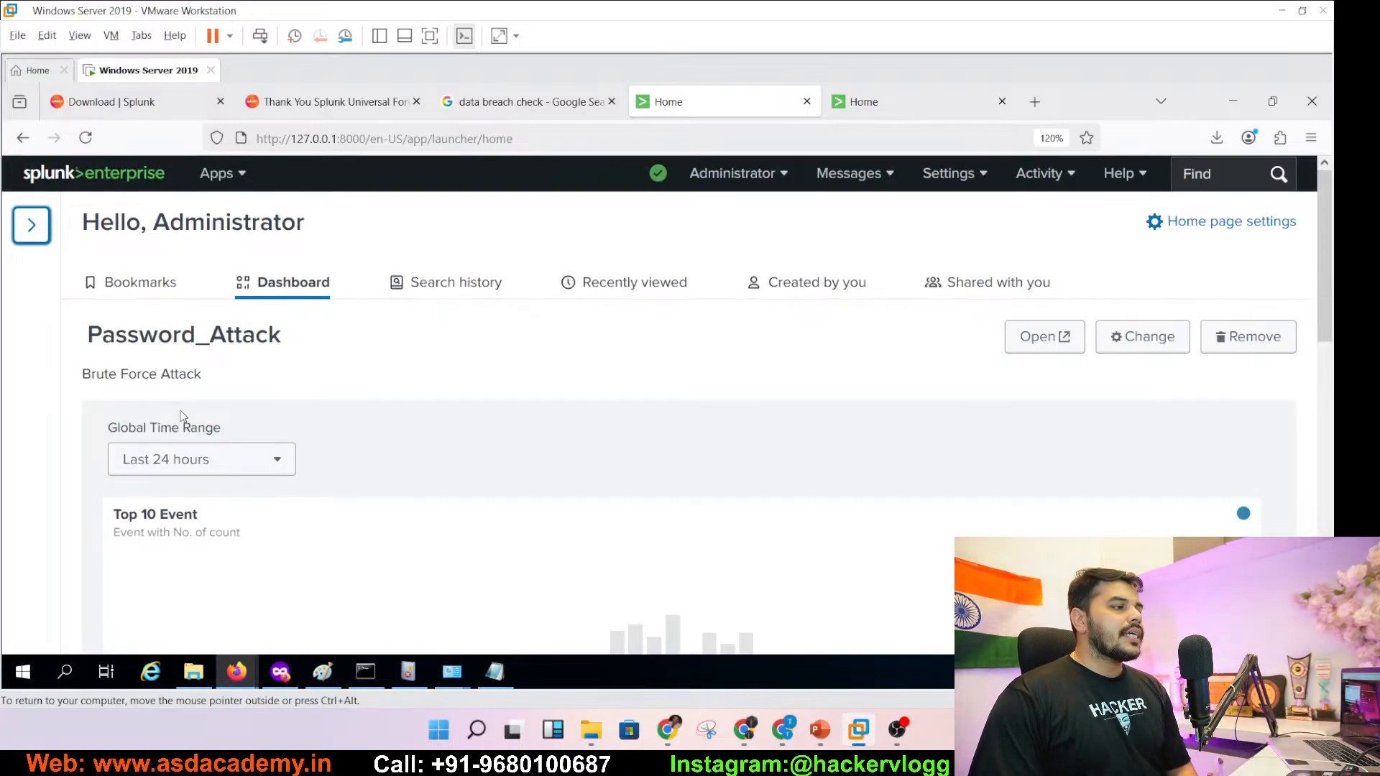
click(179, 463)
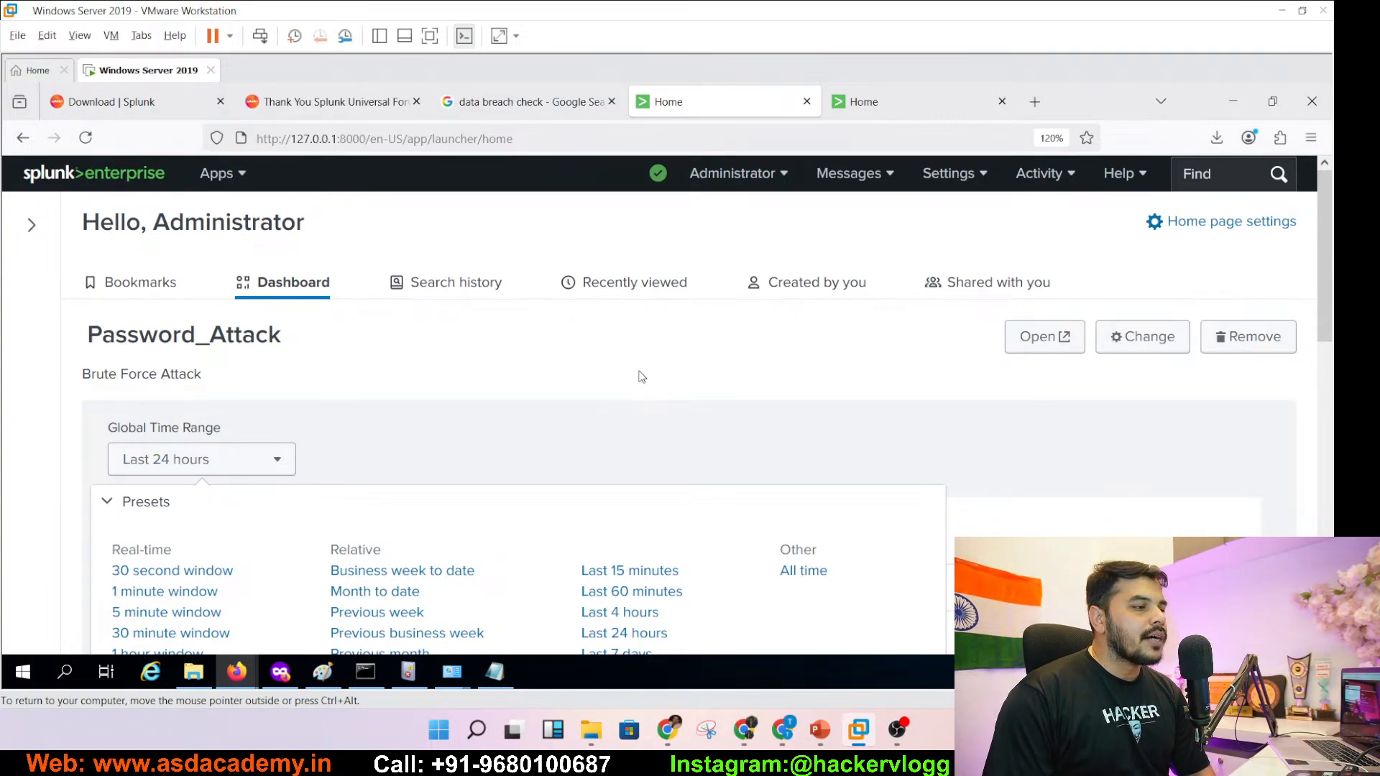
- Dismiss the presets keeping Last 24 hours, and review the Top 10 Event, source and Top Failed Logins charts
click(1067, 442)
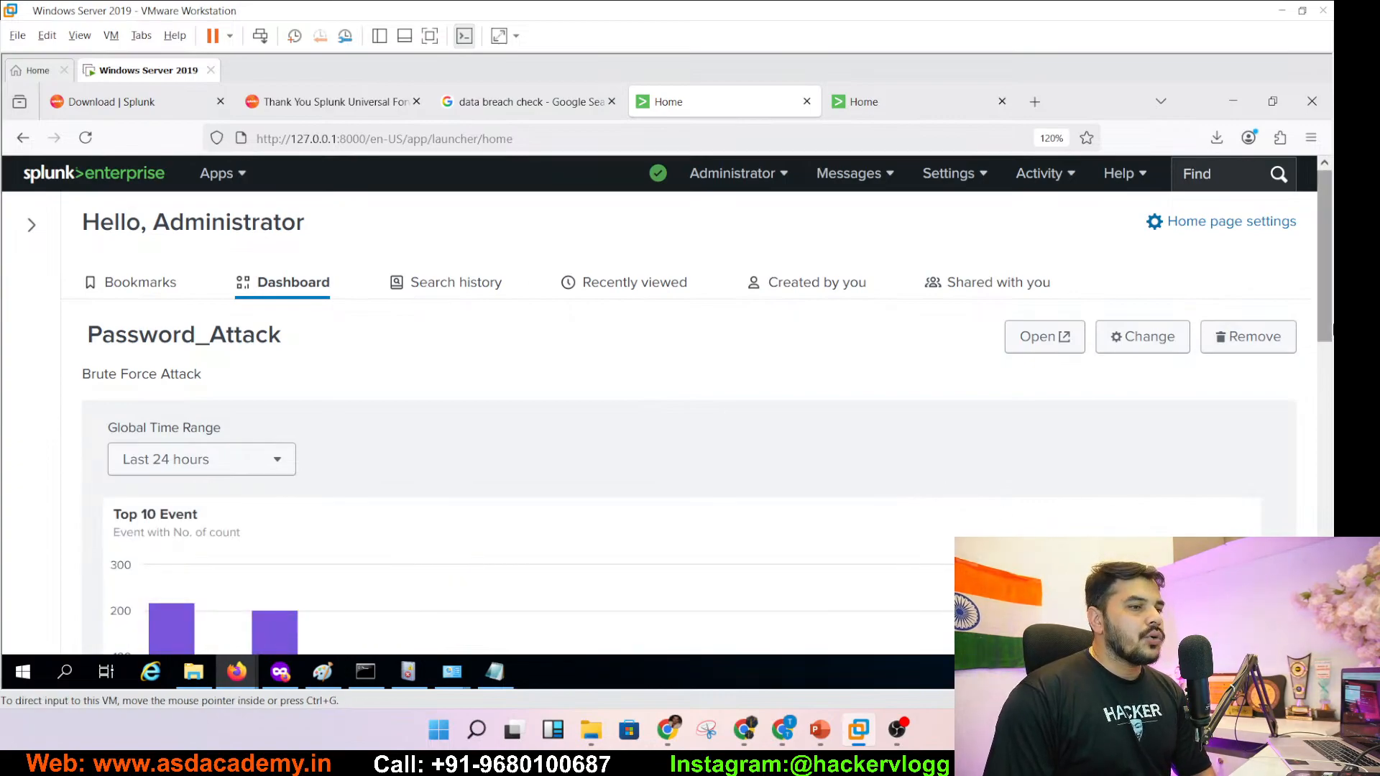
scroll(1329, 406, down, 3)
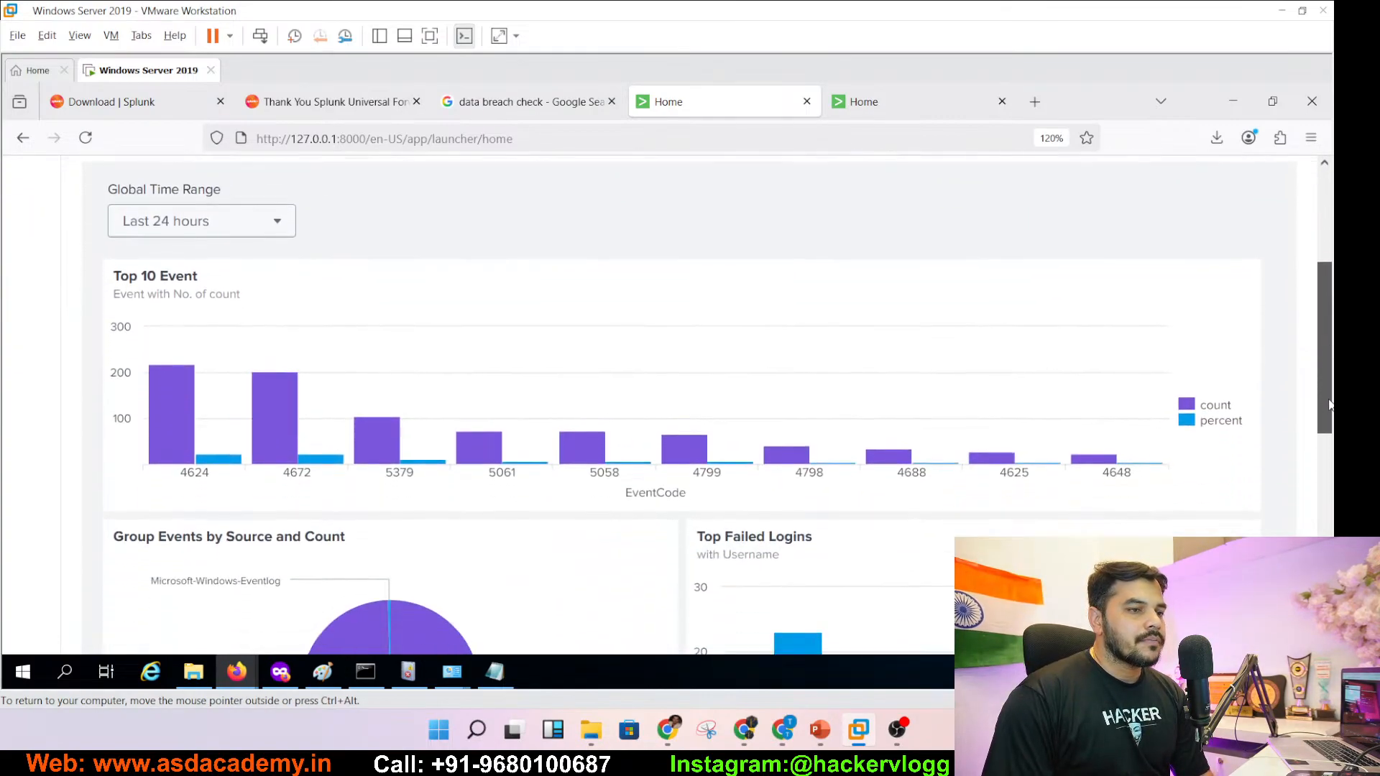
drag(1329, 406, 1309, 451)
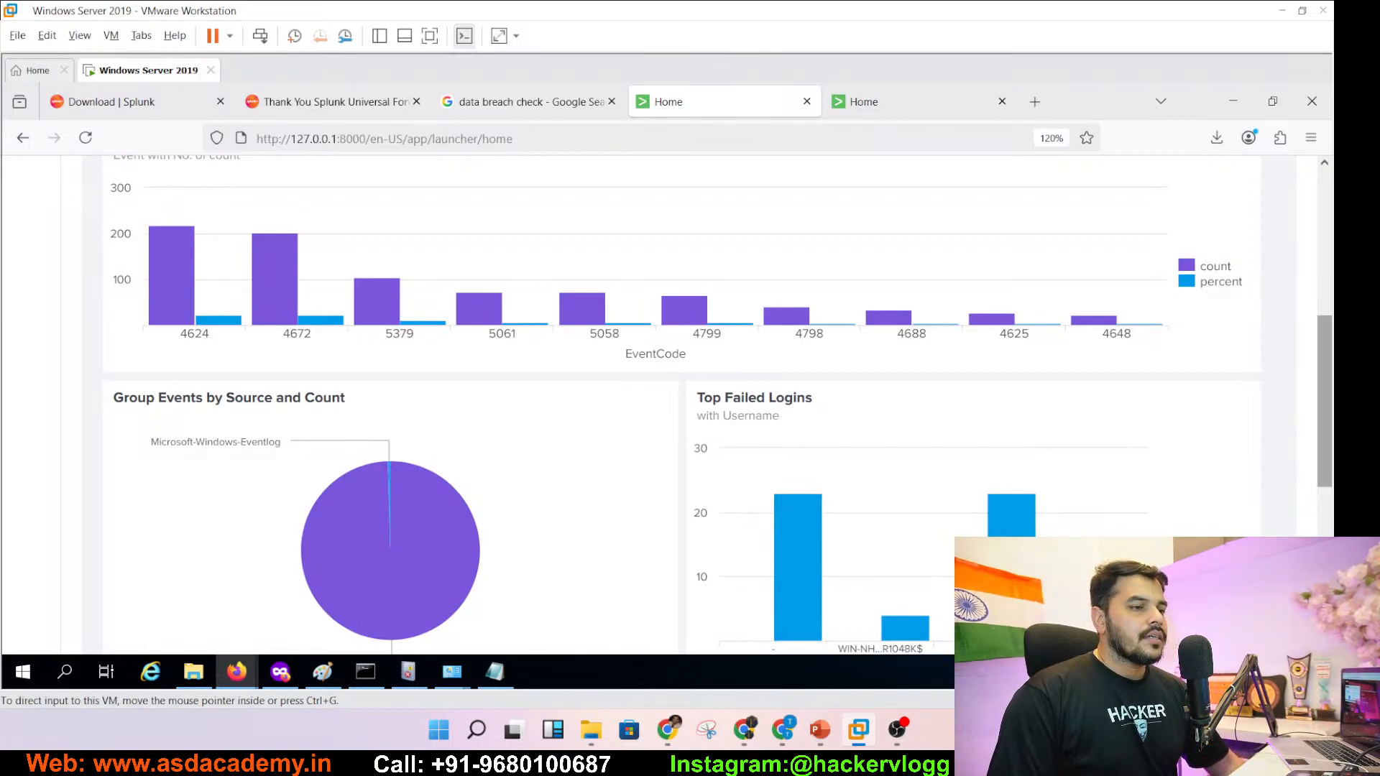
click(1325, 535)
drag(1326, 536, 1329, 296)
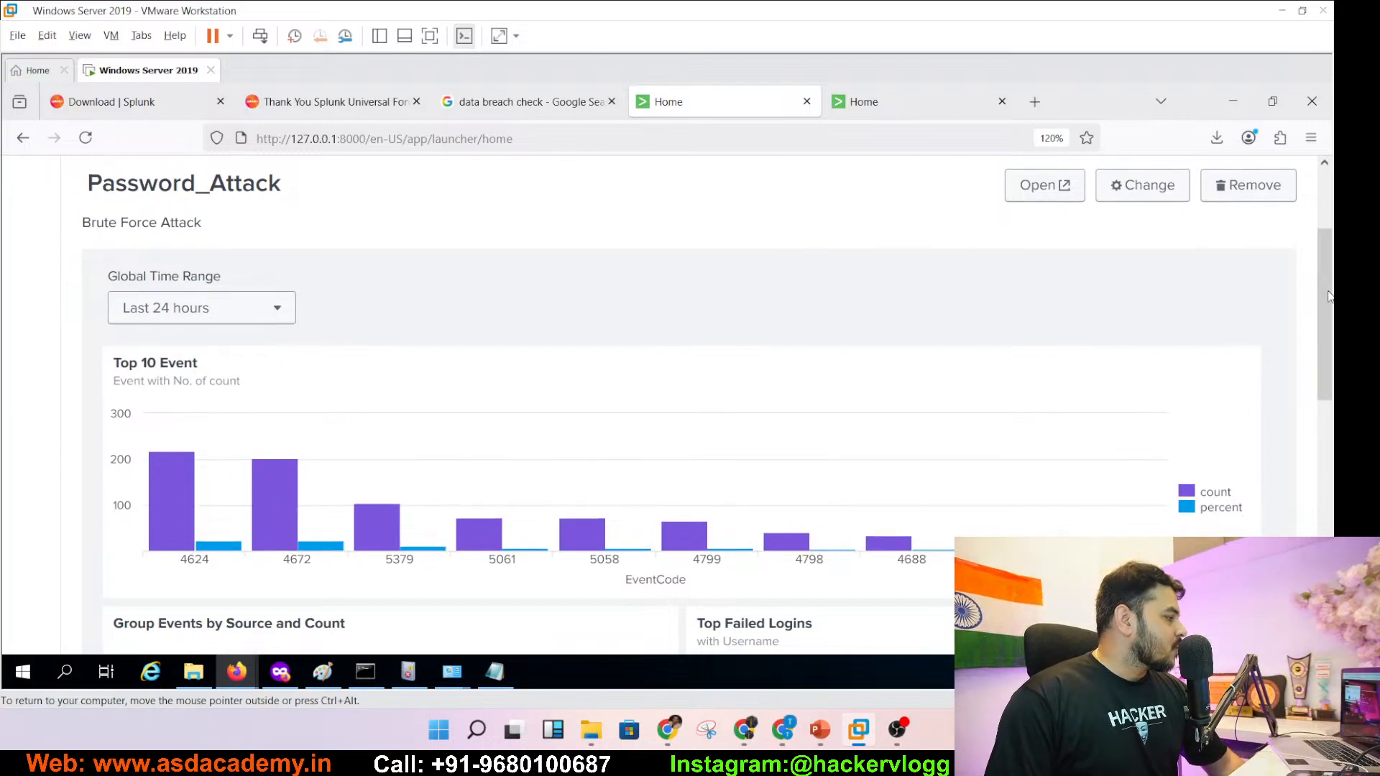